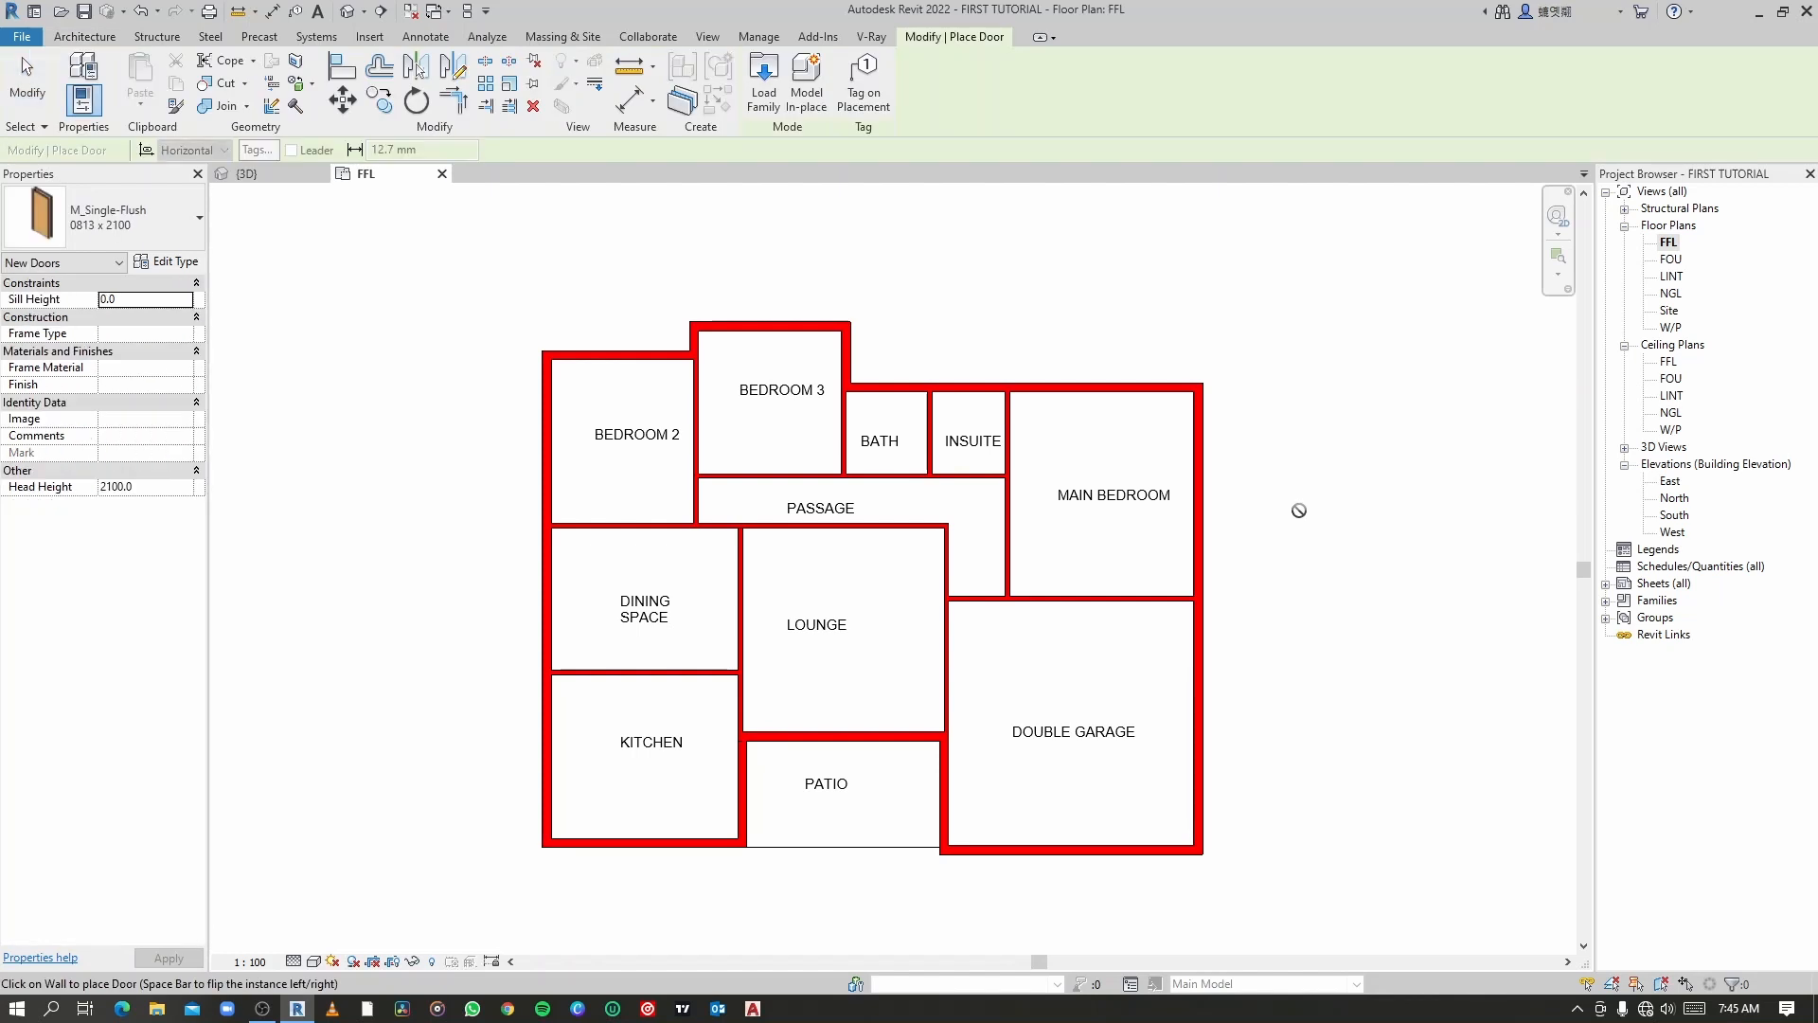
Step: Look through the door families and sizes available for placement
click(194, 218)
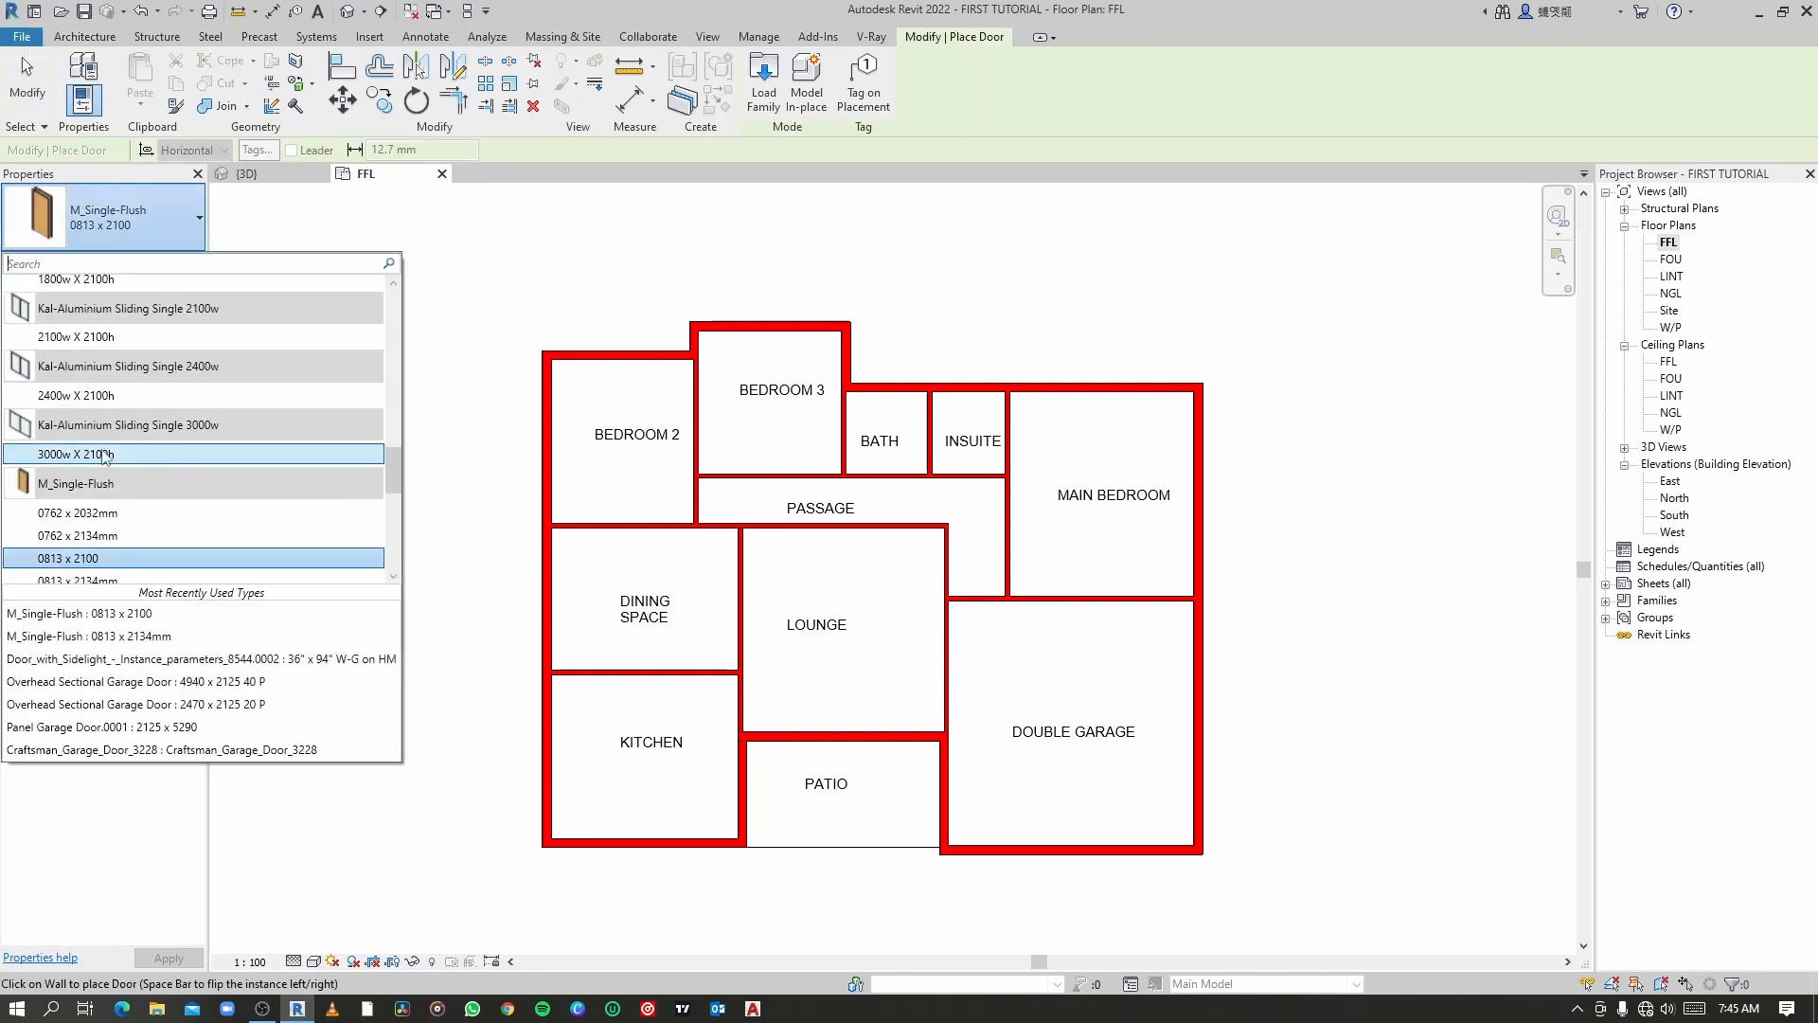
scroll(104, 458, up, 6)
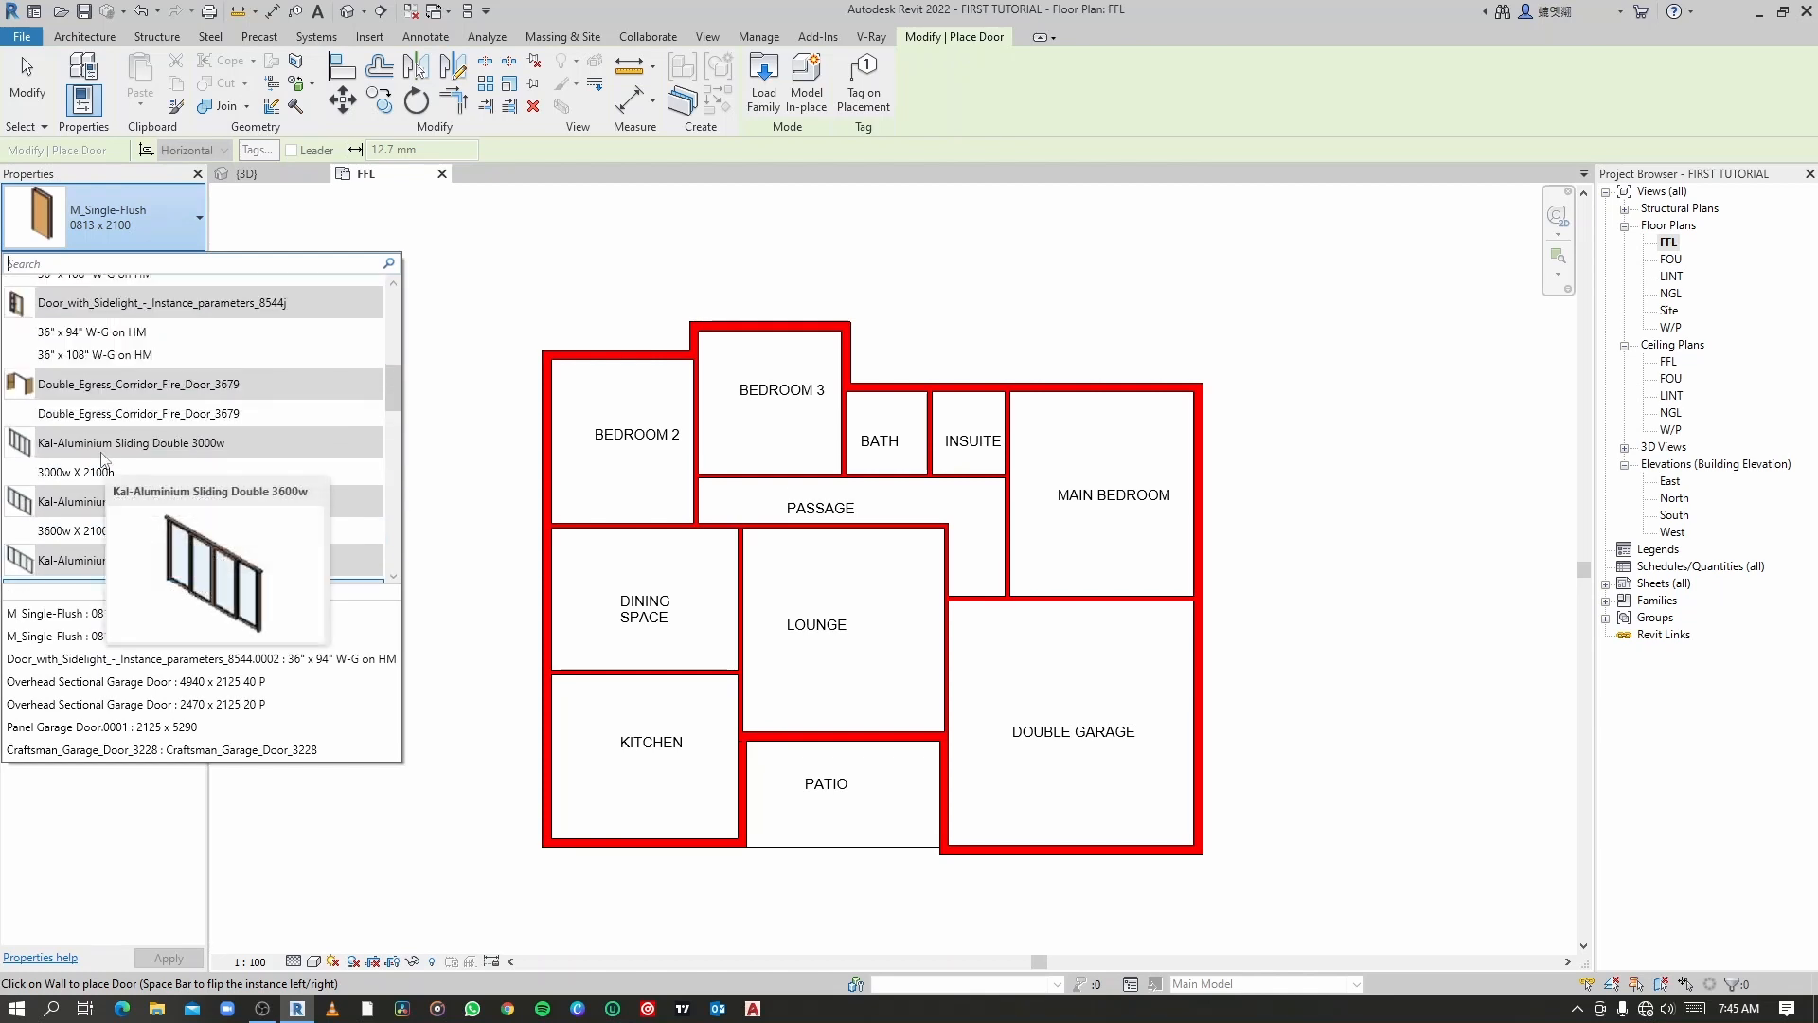
scroll(104, 458, up, 4)
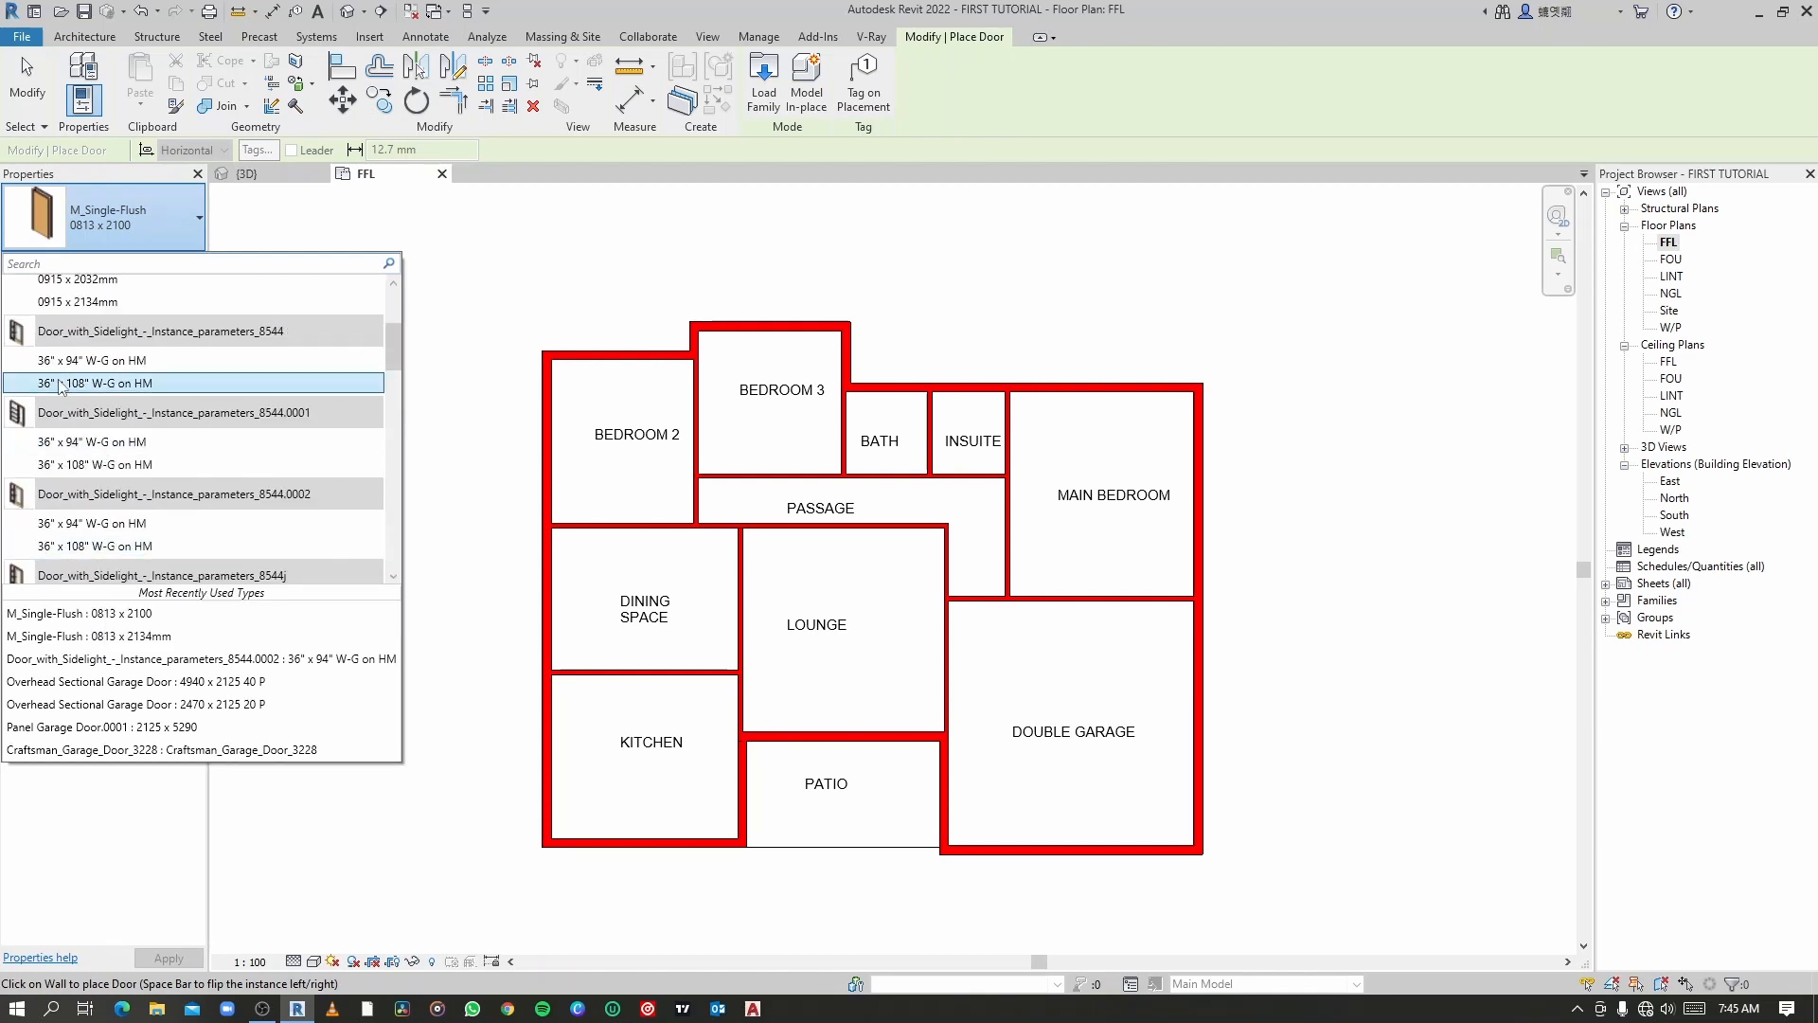
scroll(60, 383, up, 3)
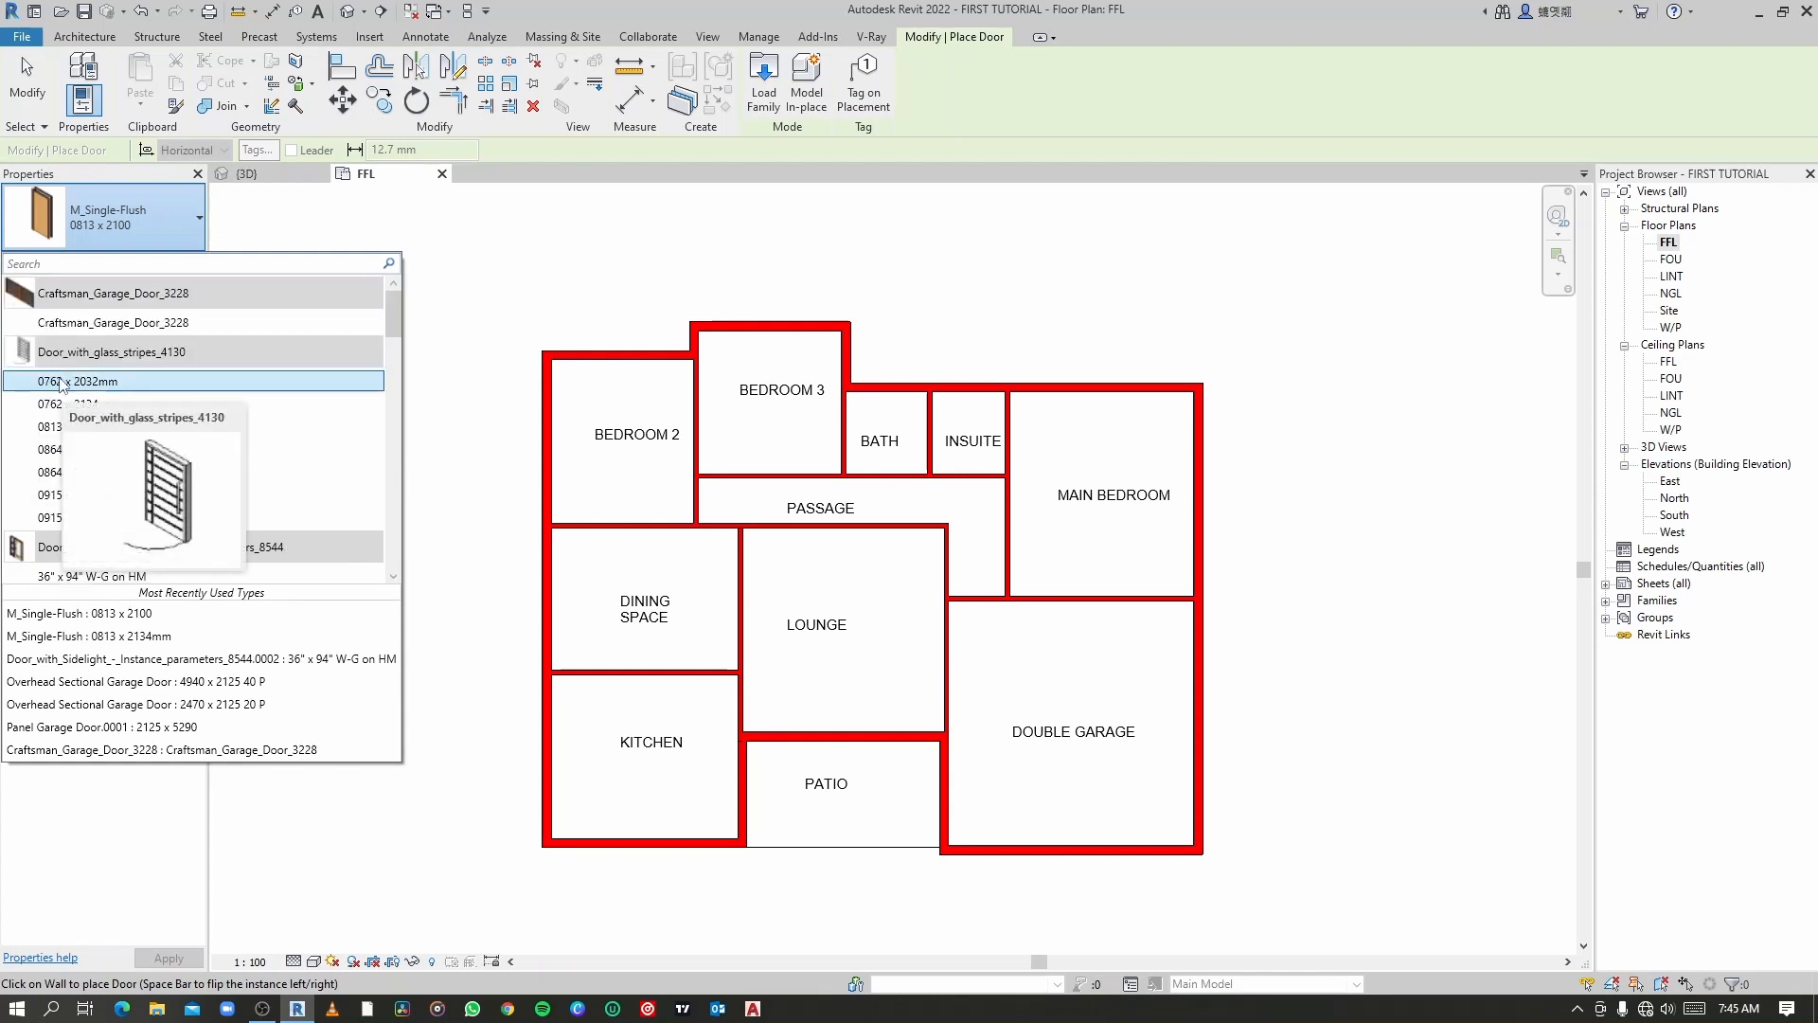
scroll(187, 367, down, 8)
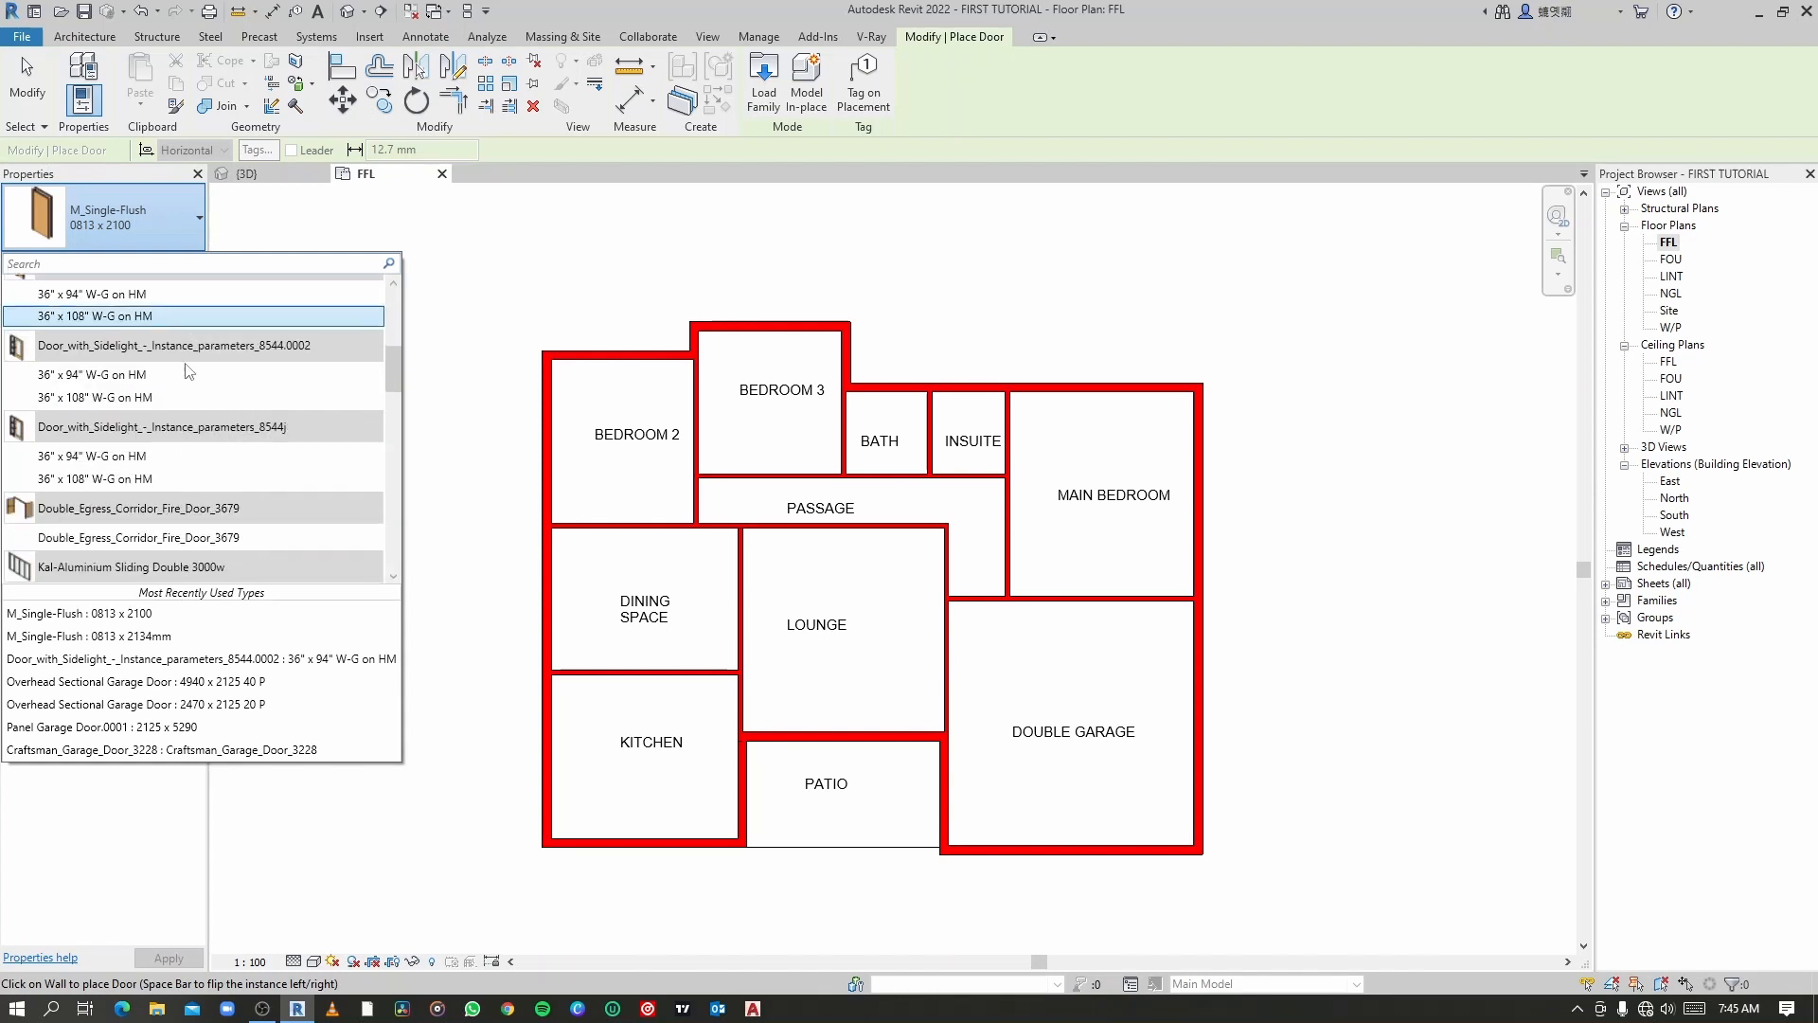
scroll(186, 369, down, 3)
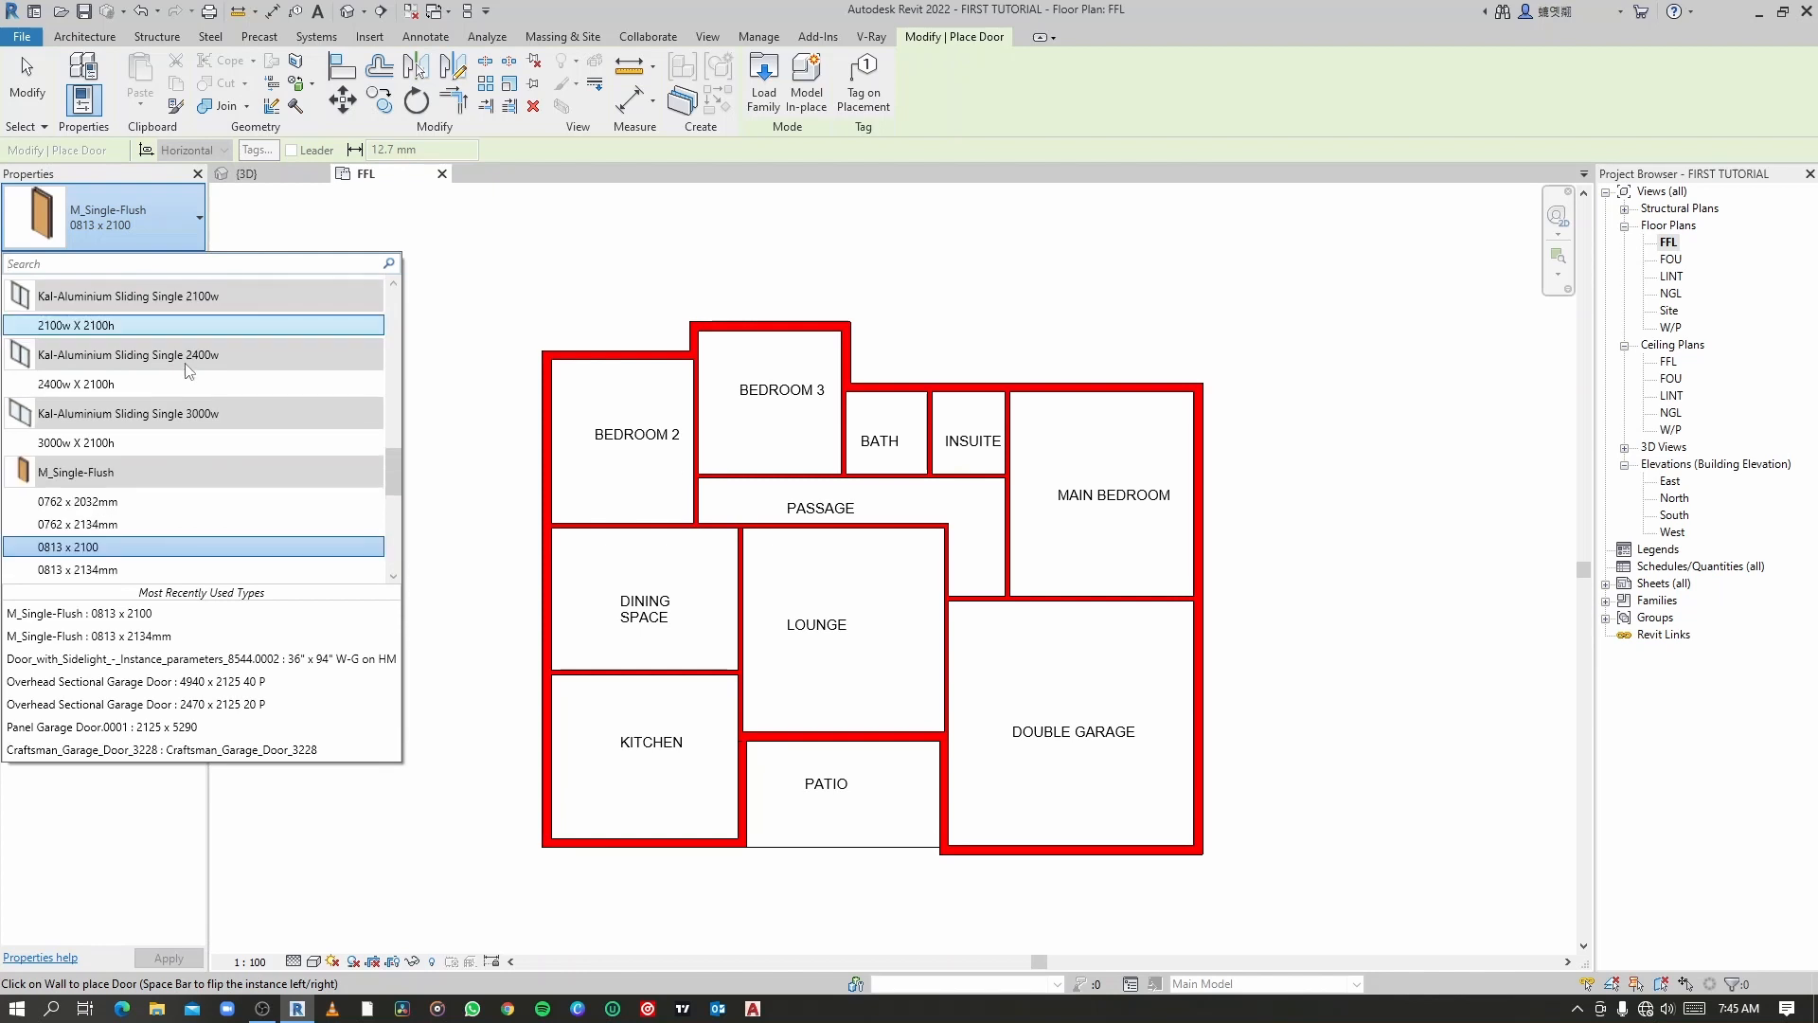
Step: Switch to File Explorer and view the door families in REVIT > Revit SA > SA Doors on the WORK (F:) drive, then return to Revit
click(157, 1007)
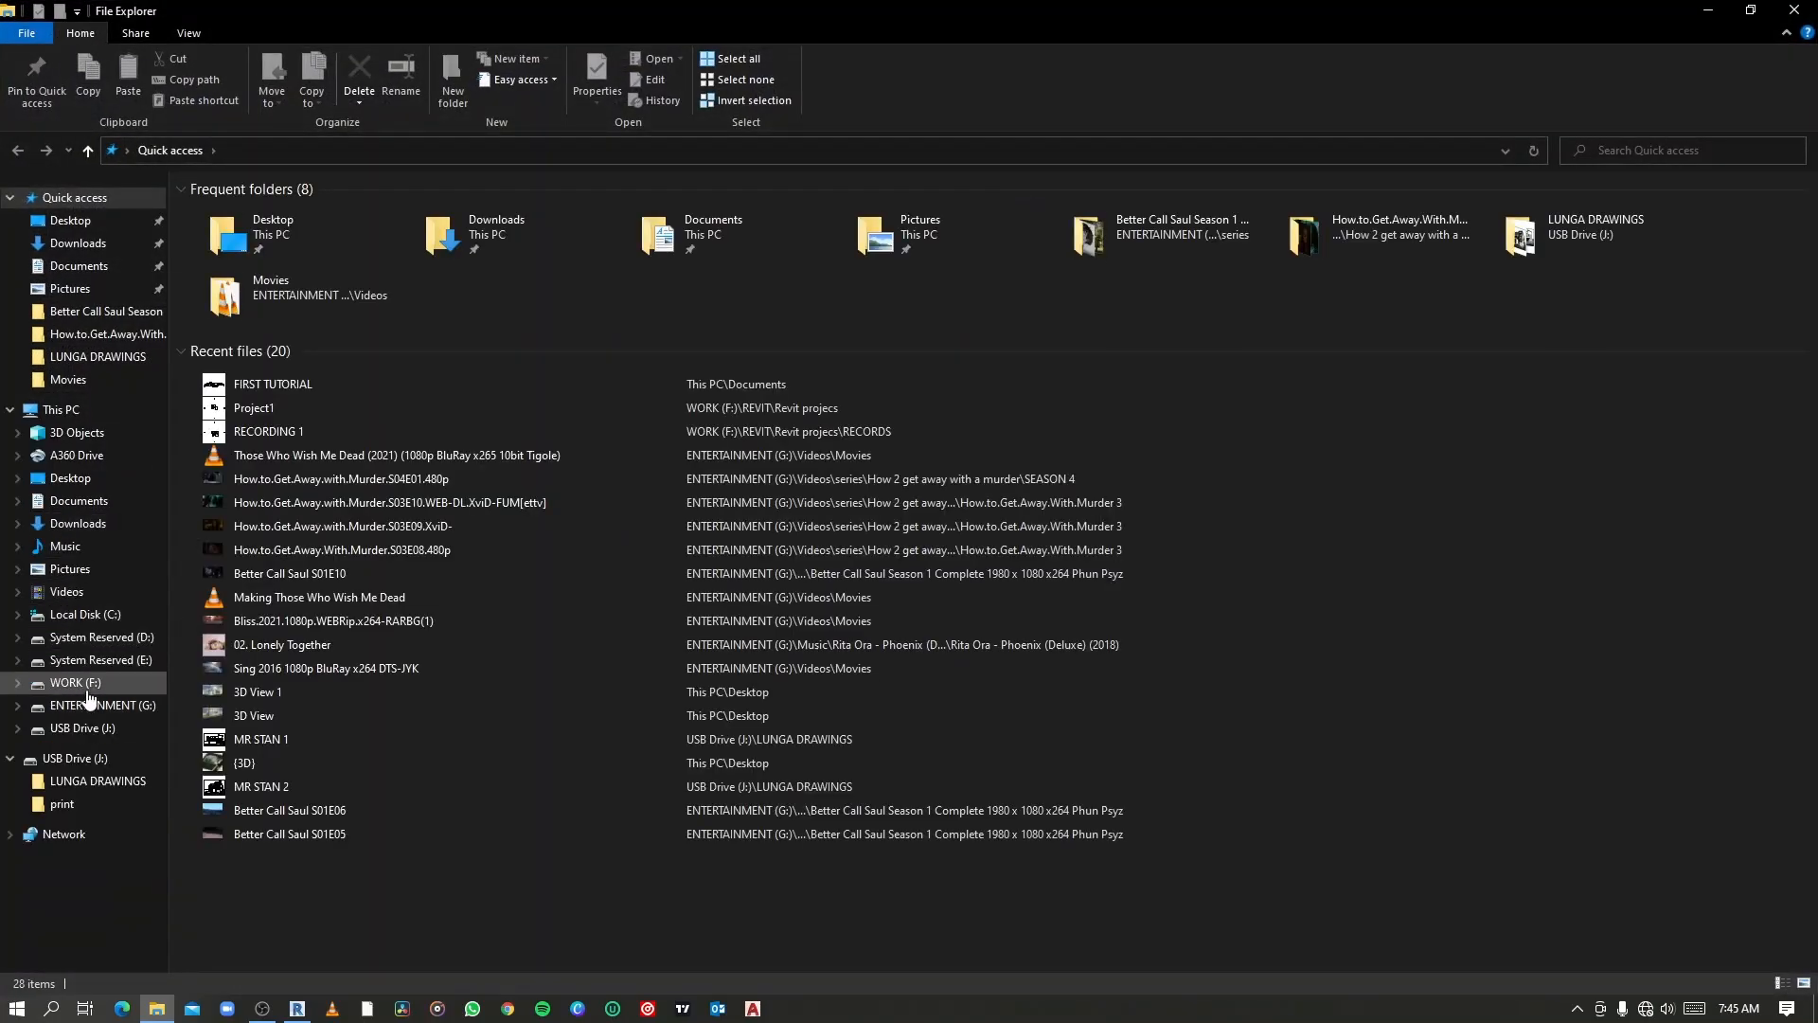
click(88, 696)
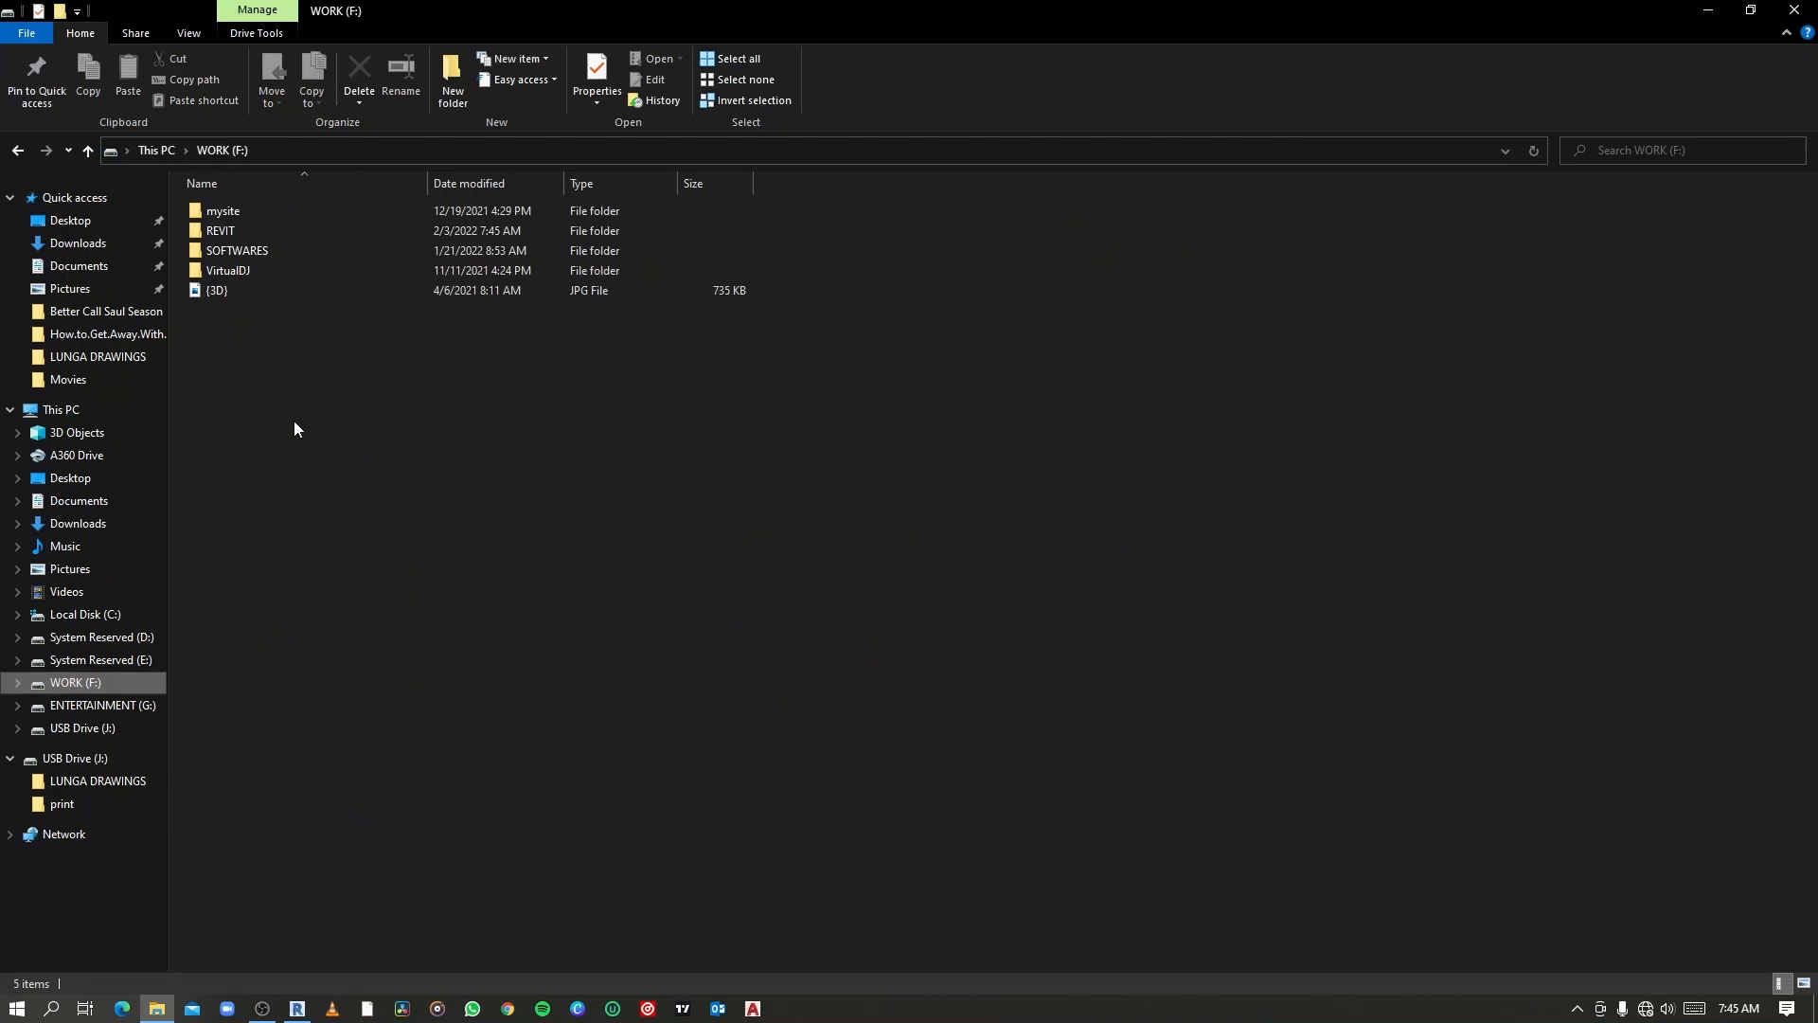
double_click(269, 235)
double_click(269, 234)
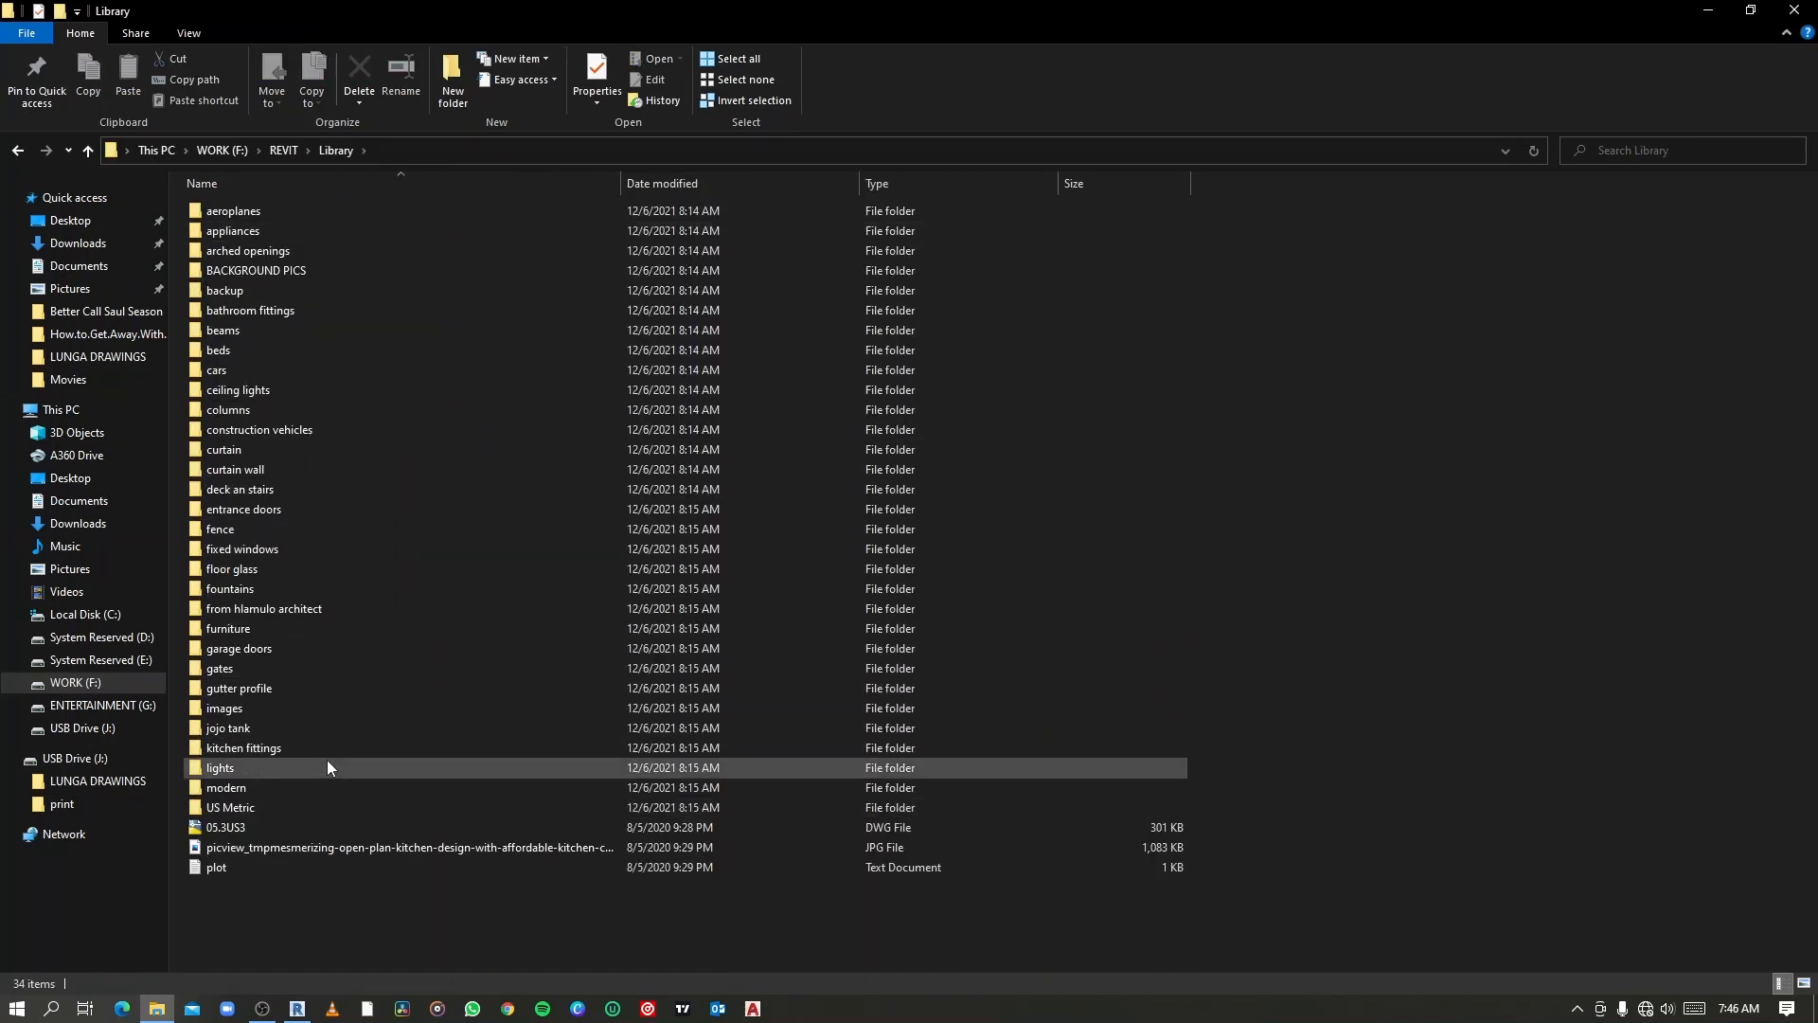
key(alt+Up)
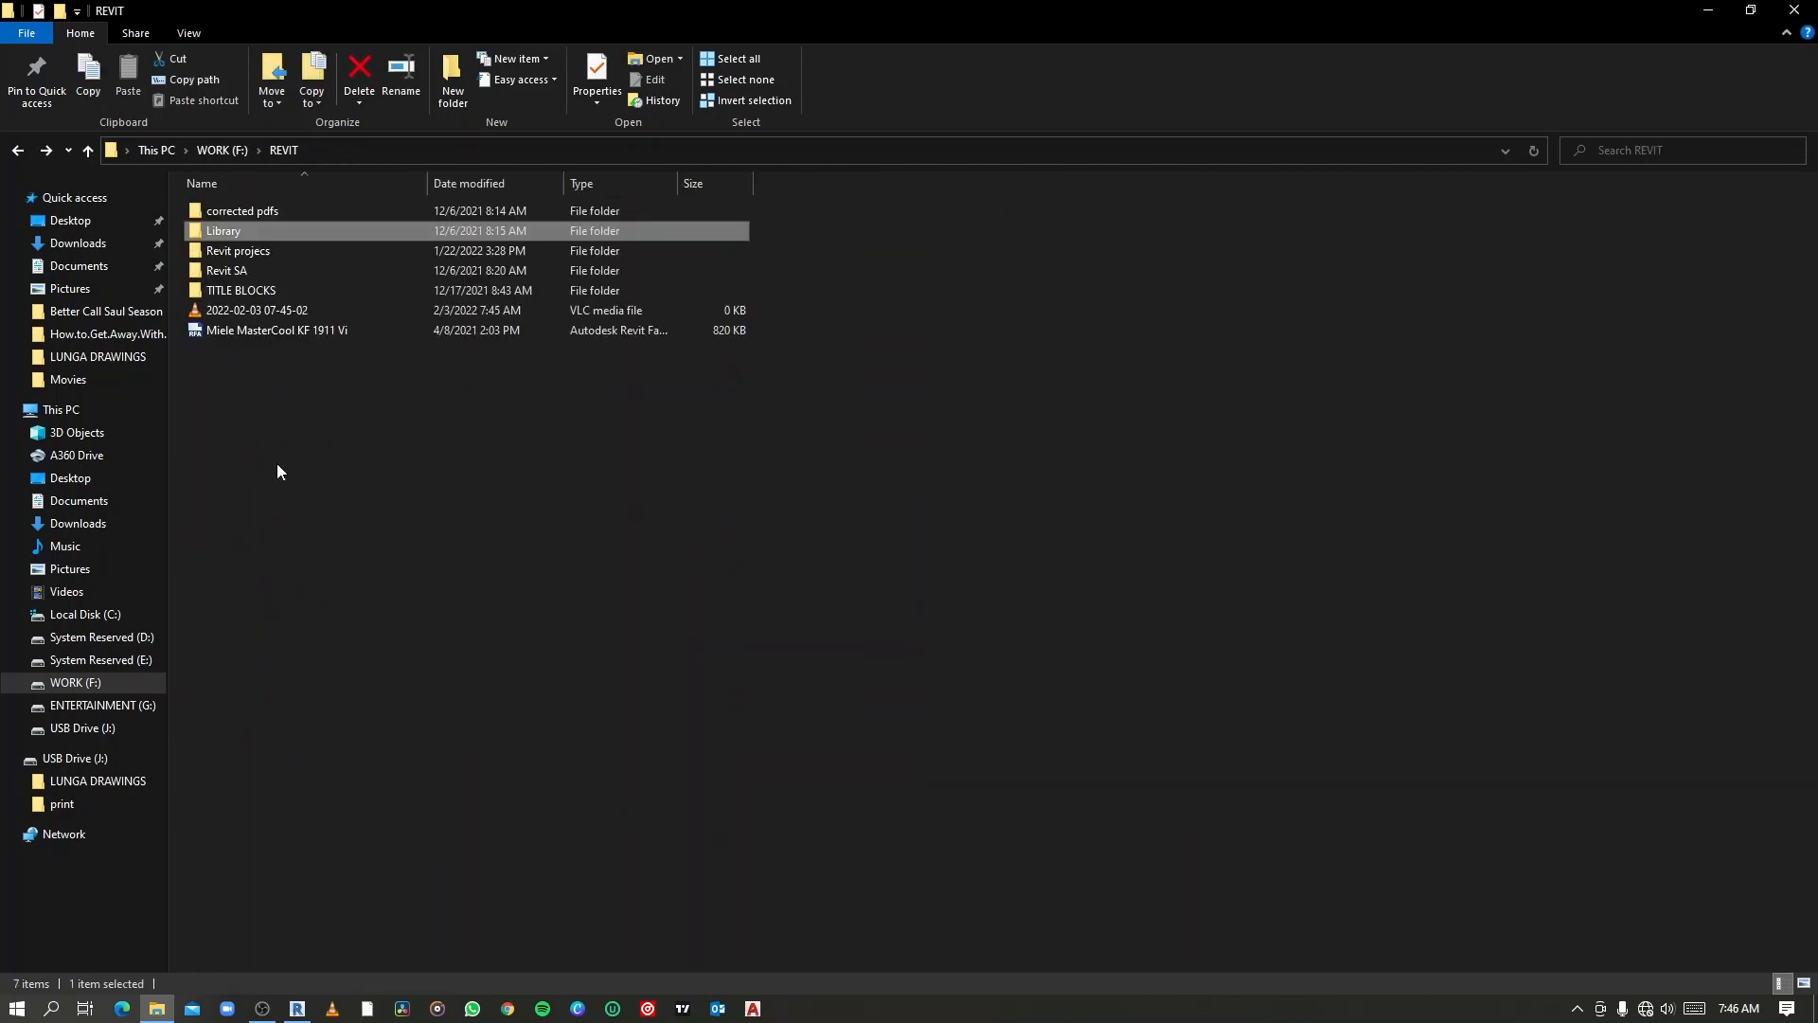
double_click(308, 275)
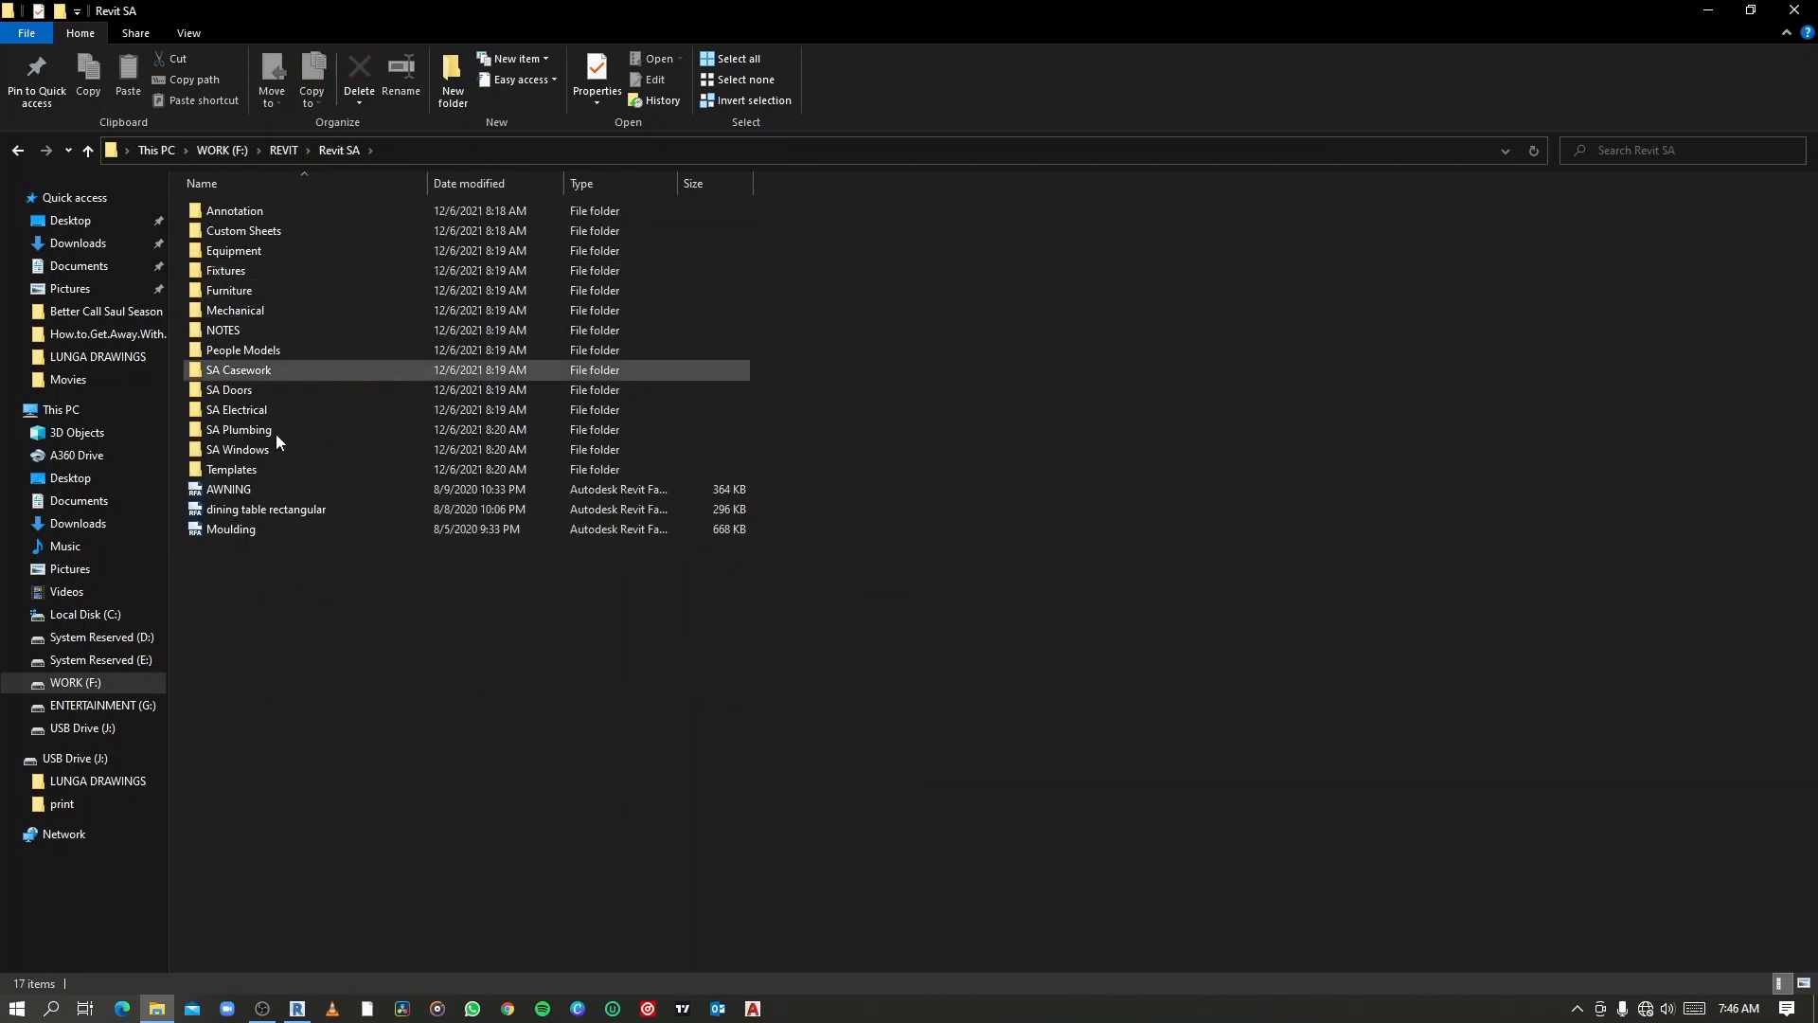
double_click(298, 390)
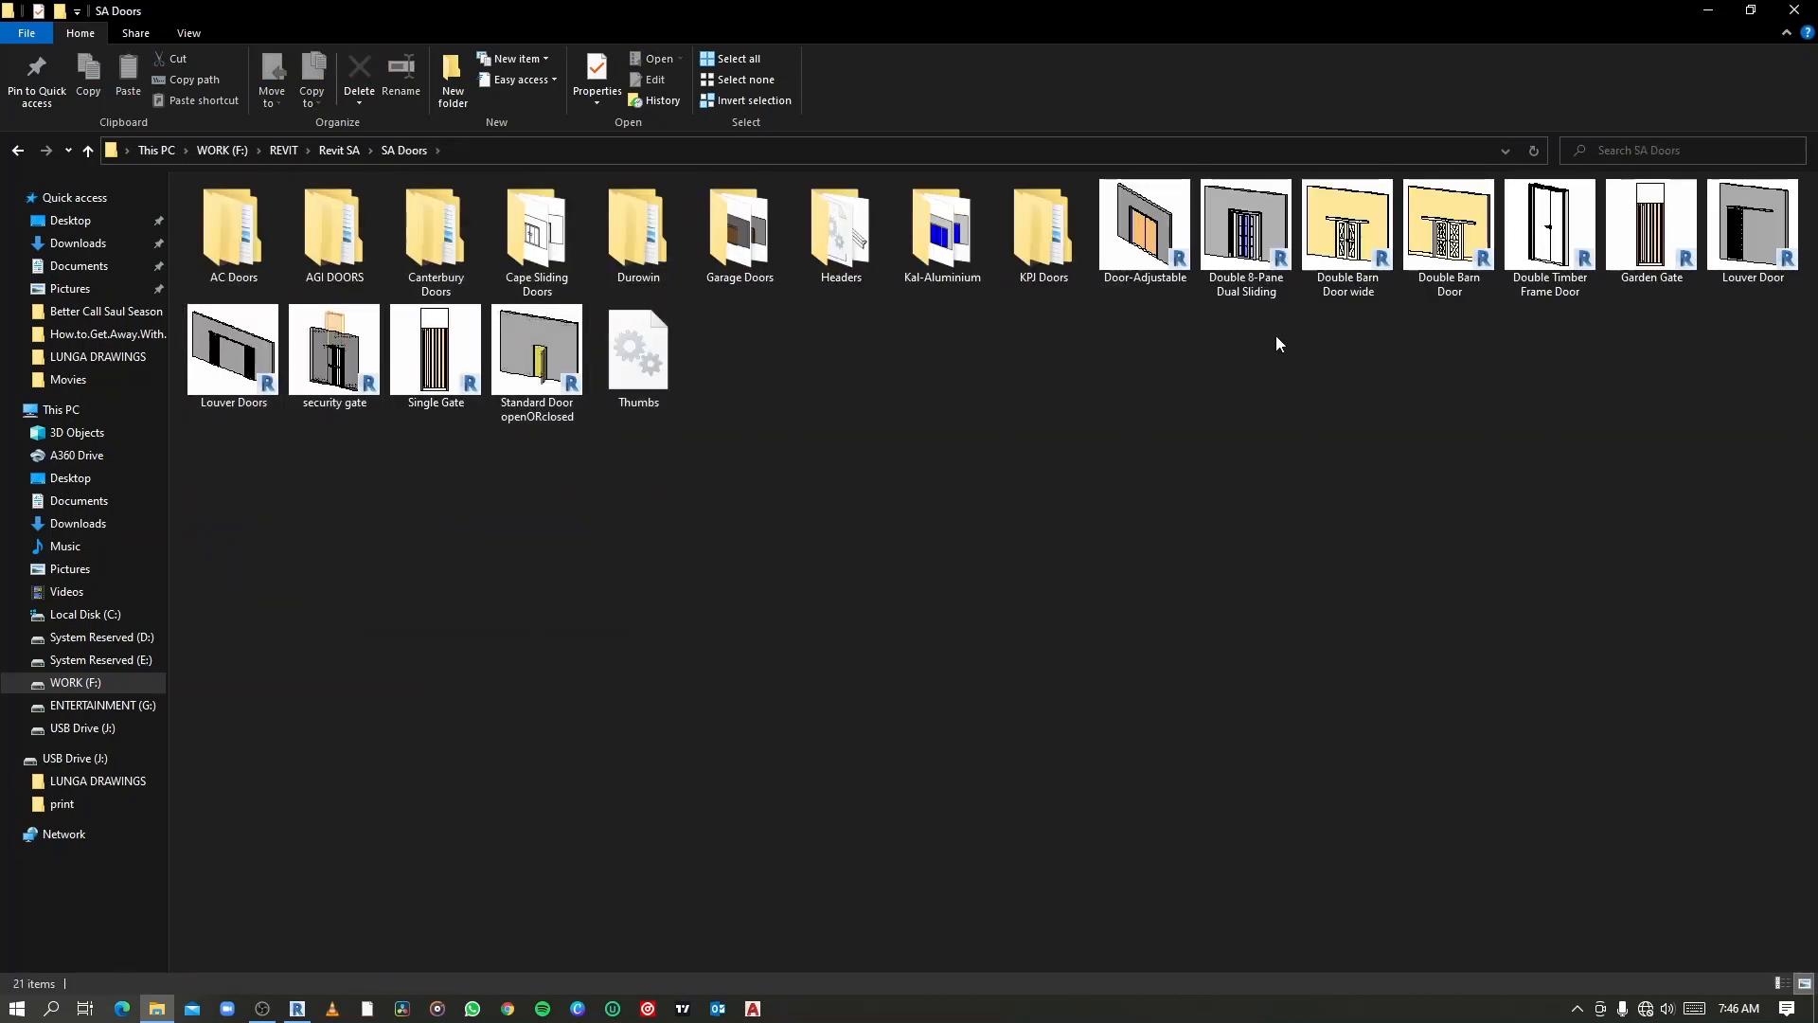
click(1709, 14)
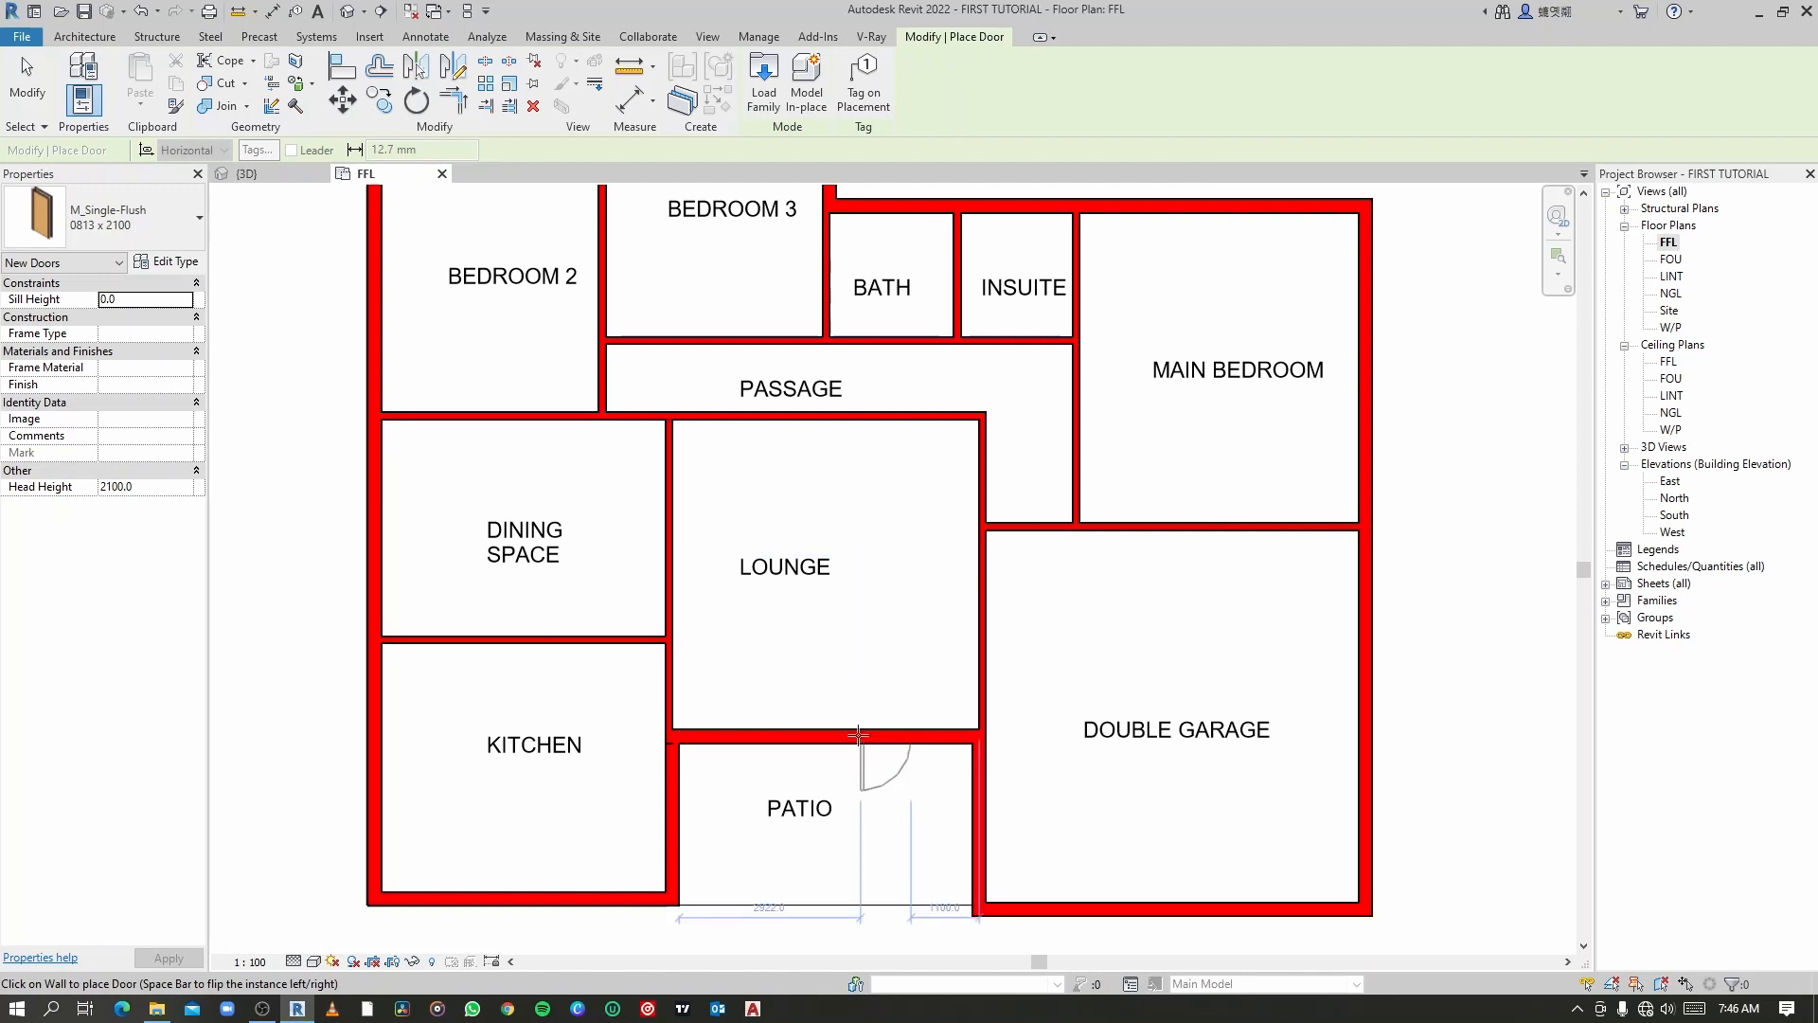
Step: Place a Door_with_Sidelight_-_Instance_parameters_8544j door, type 36" x 108" W-G on HM, in the wall between the lounge and patio
click(183, 227)
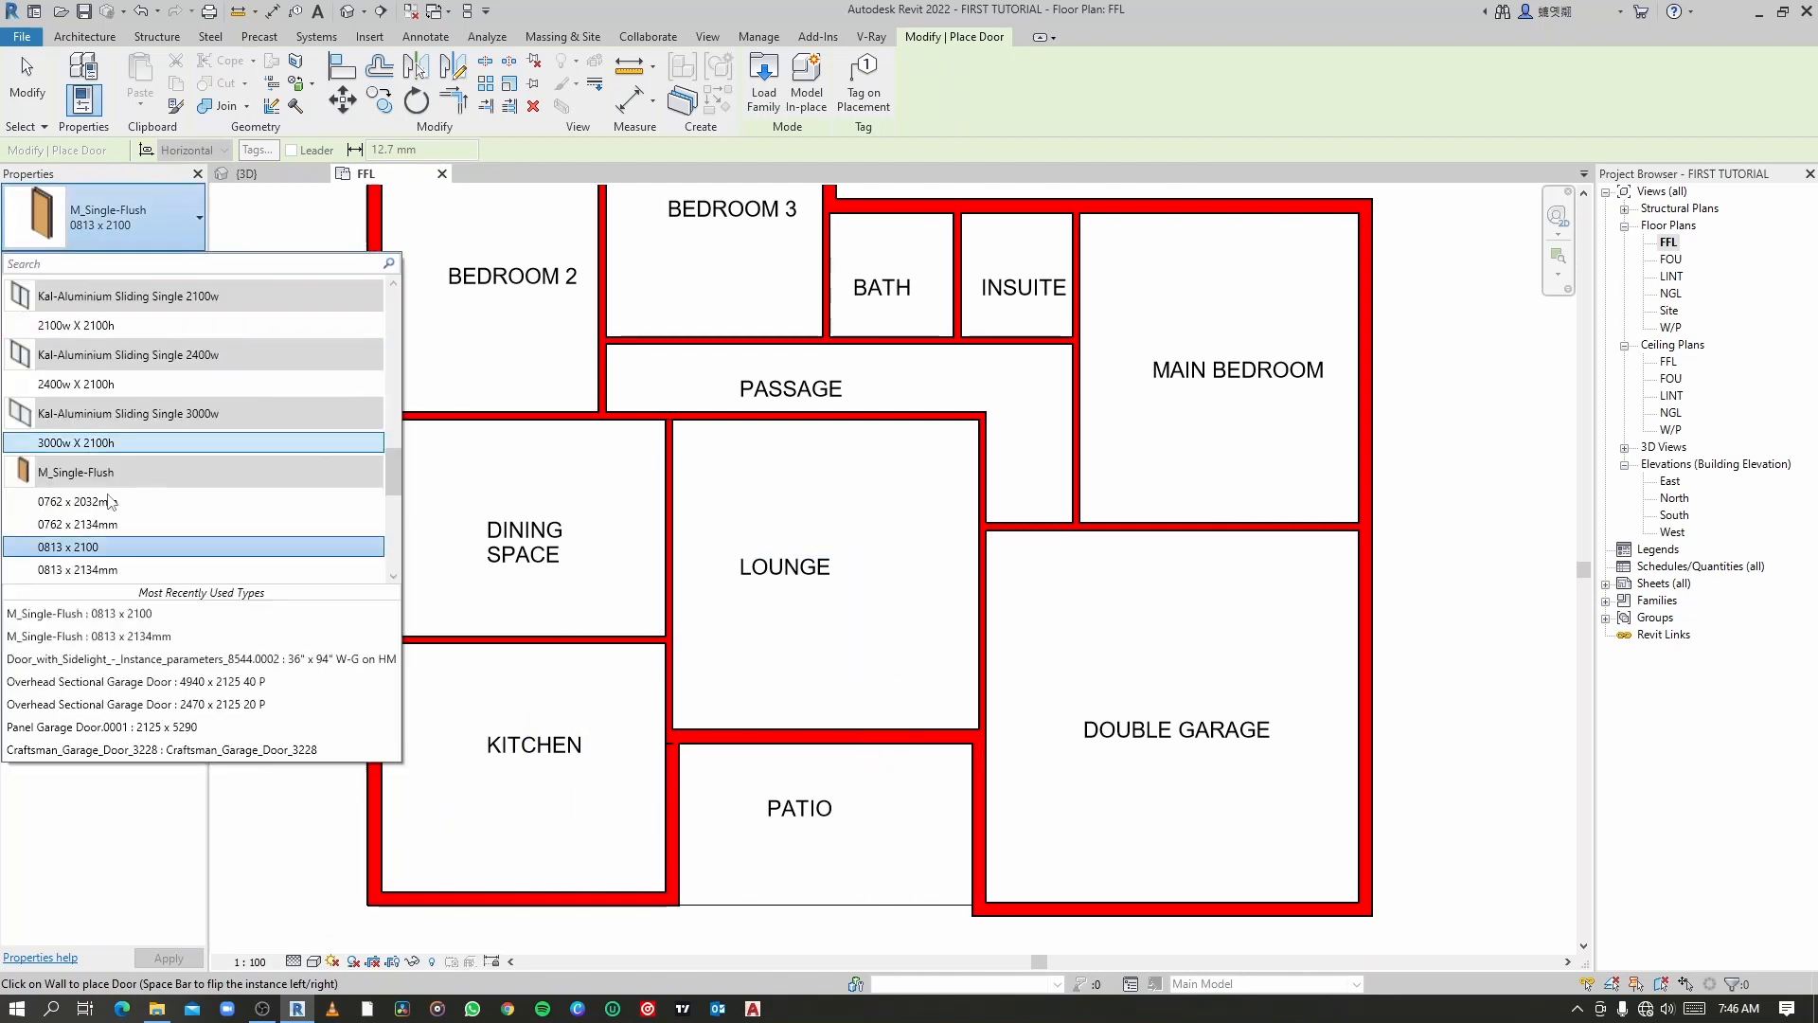
scroll(117, 464, up, 6)
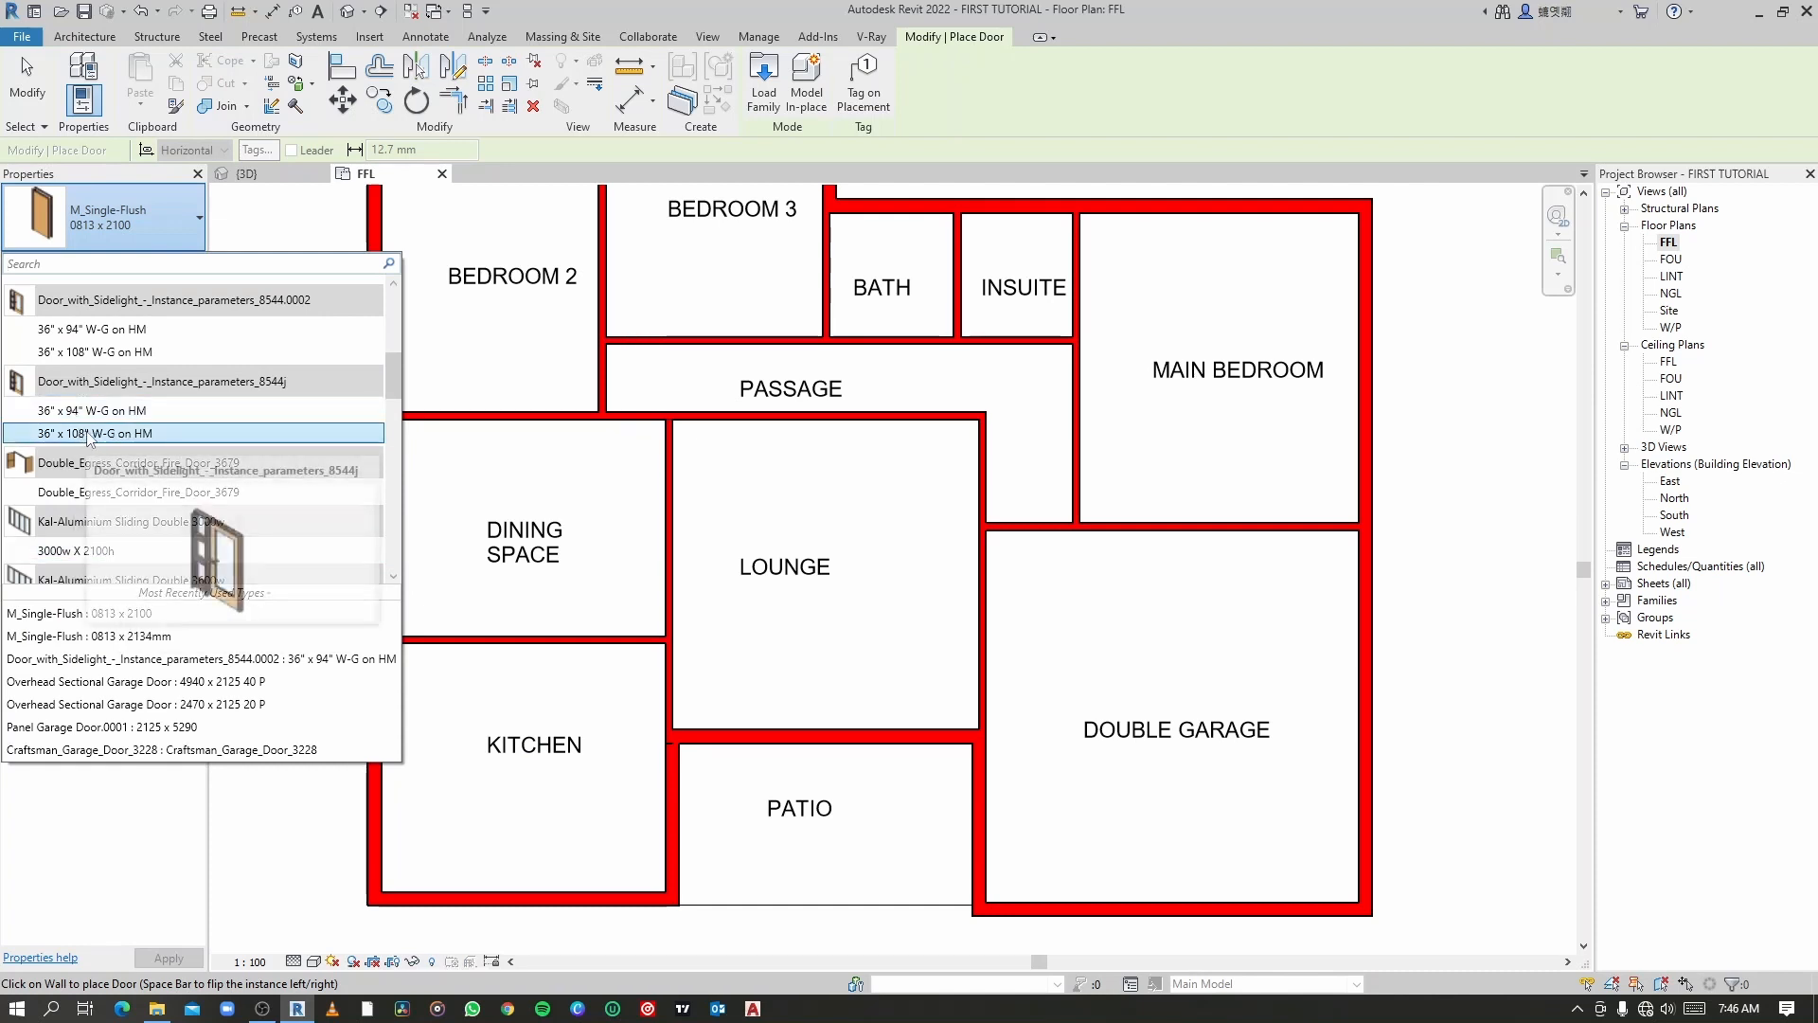
click(79, 433)
scroll(841, 738, up, 3)
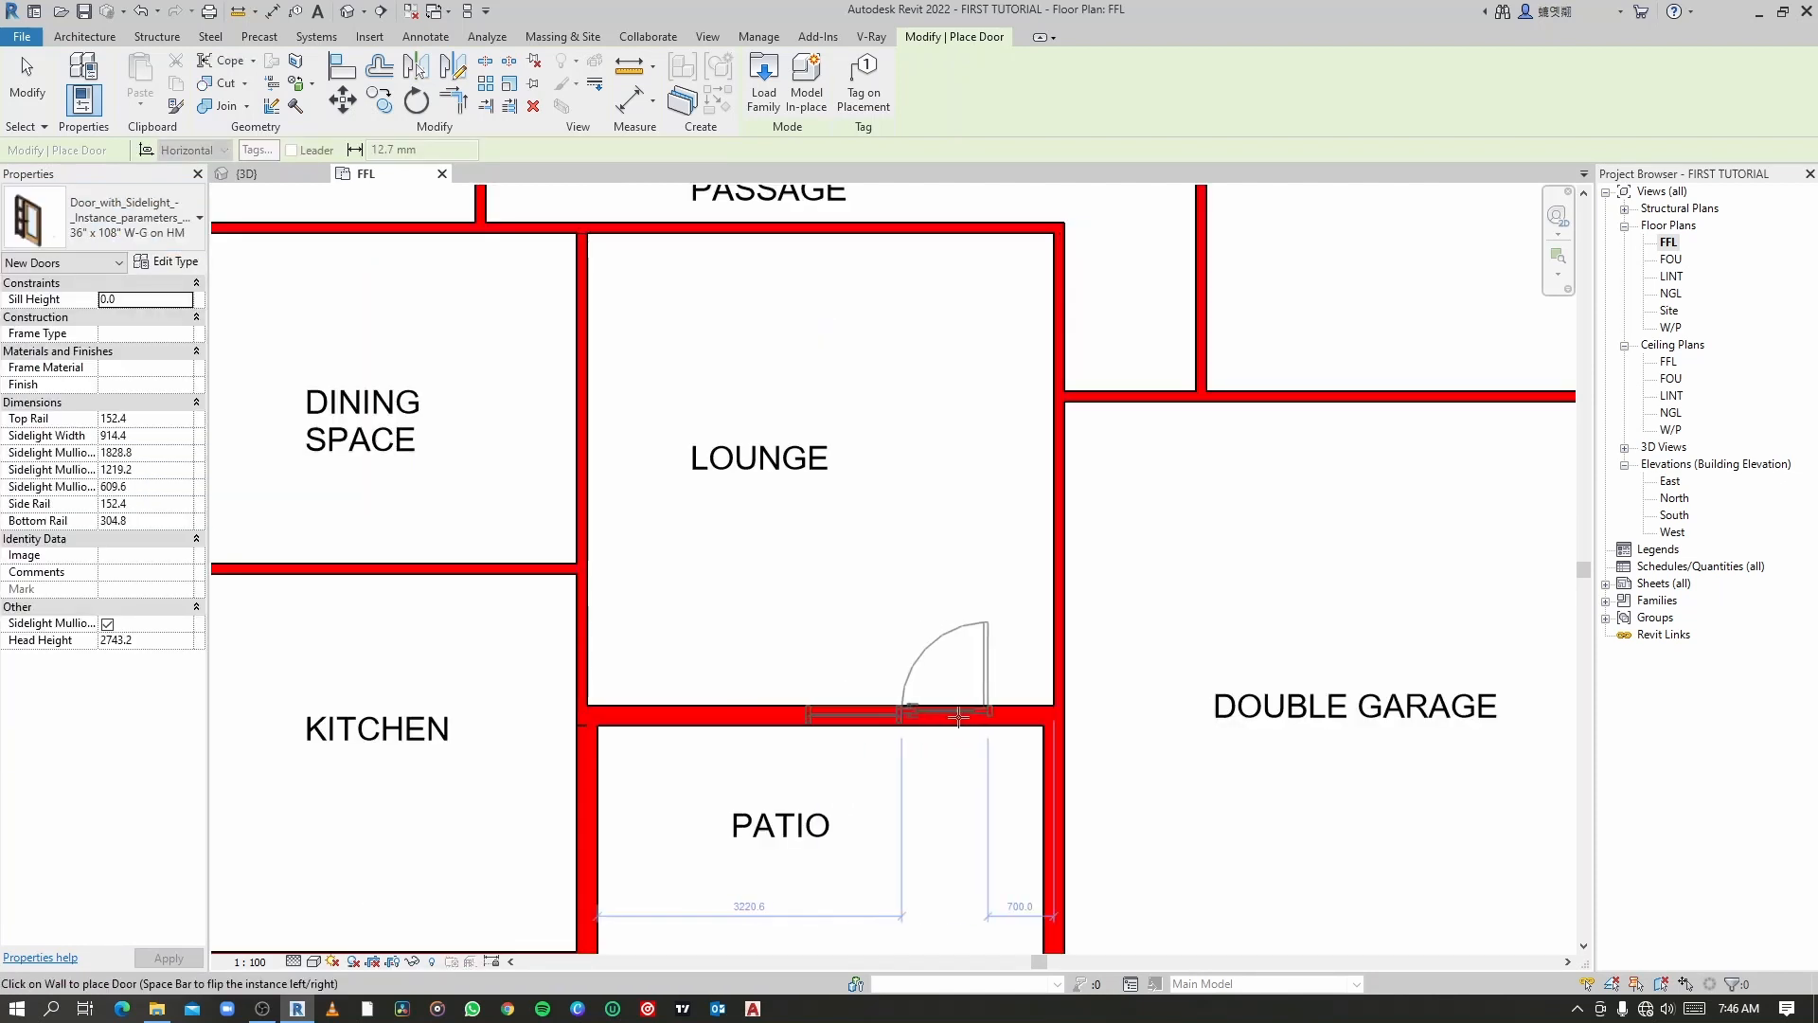
scroll(833, 682, down, 3)
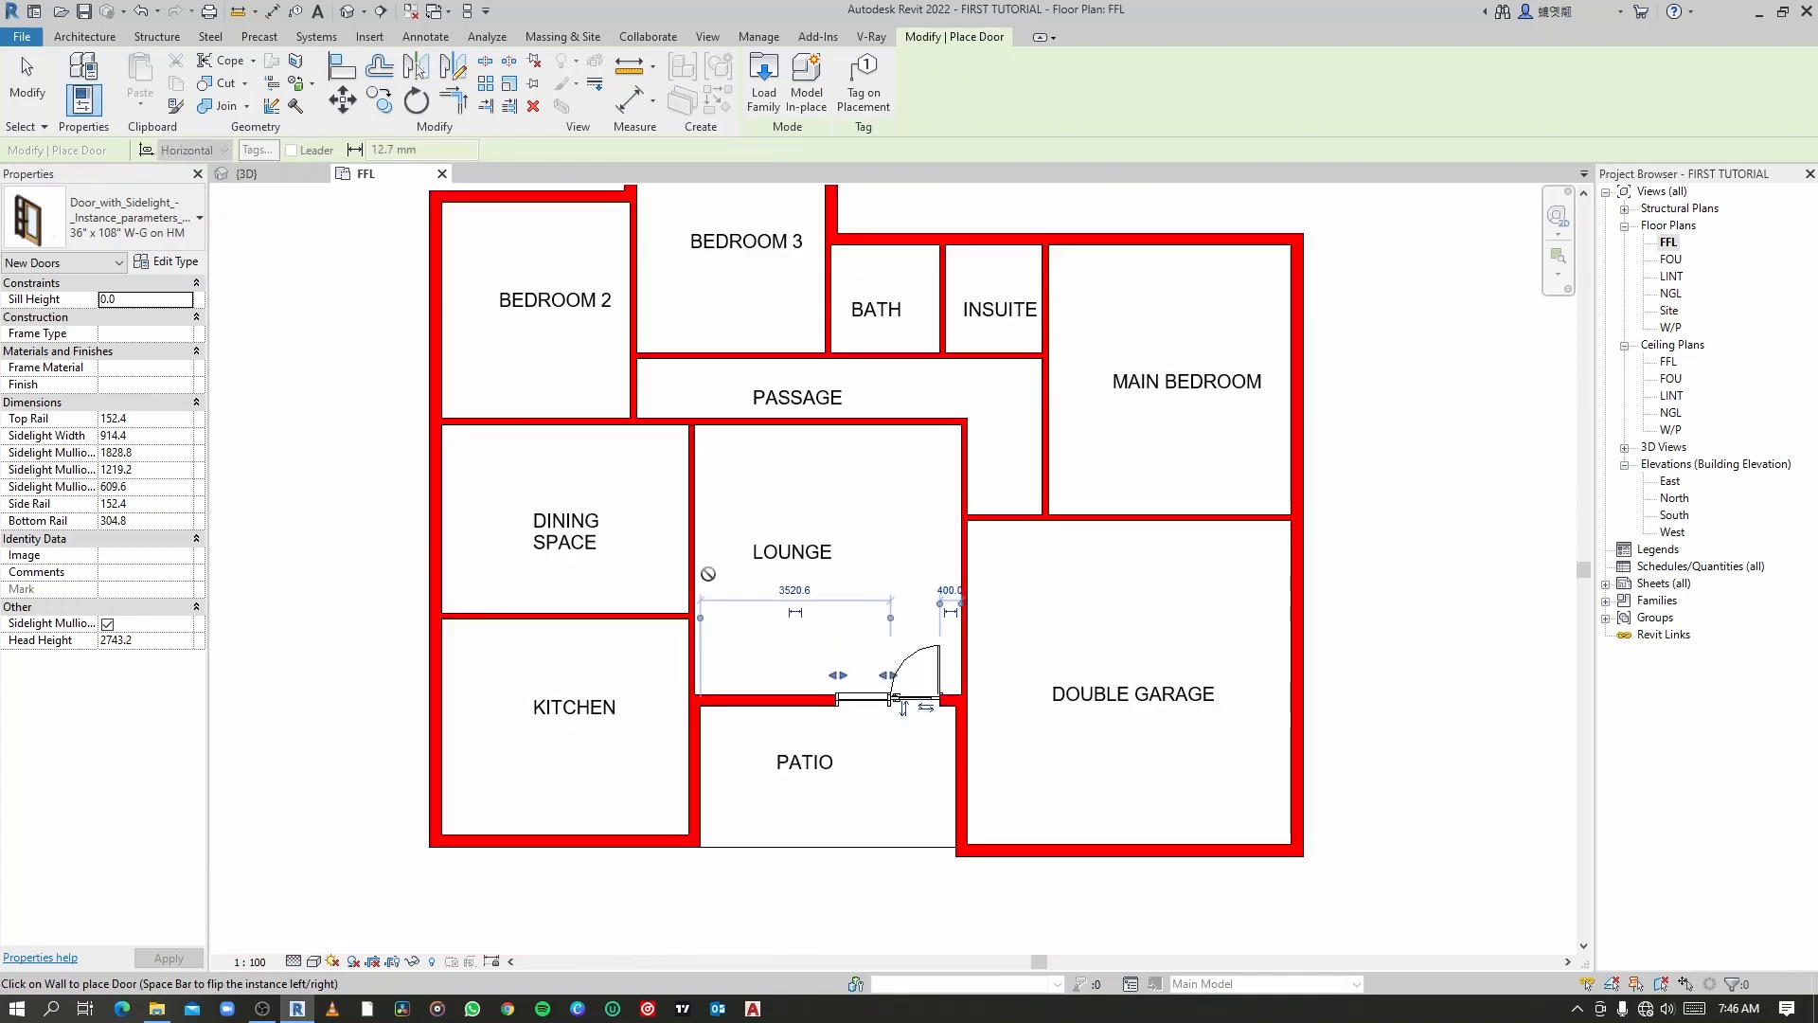
middle_drag(662, 691, 686, 538)
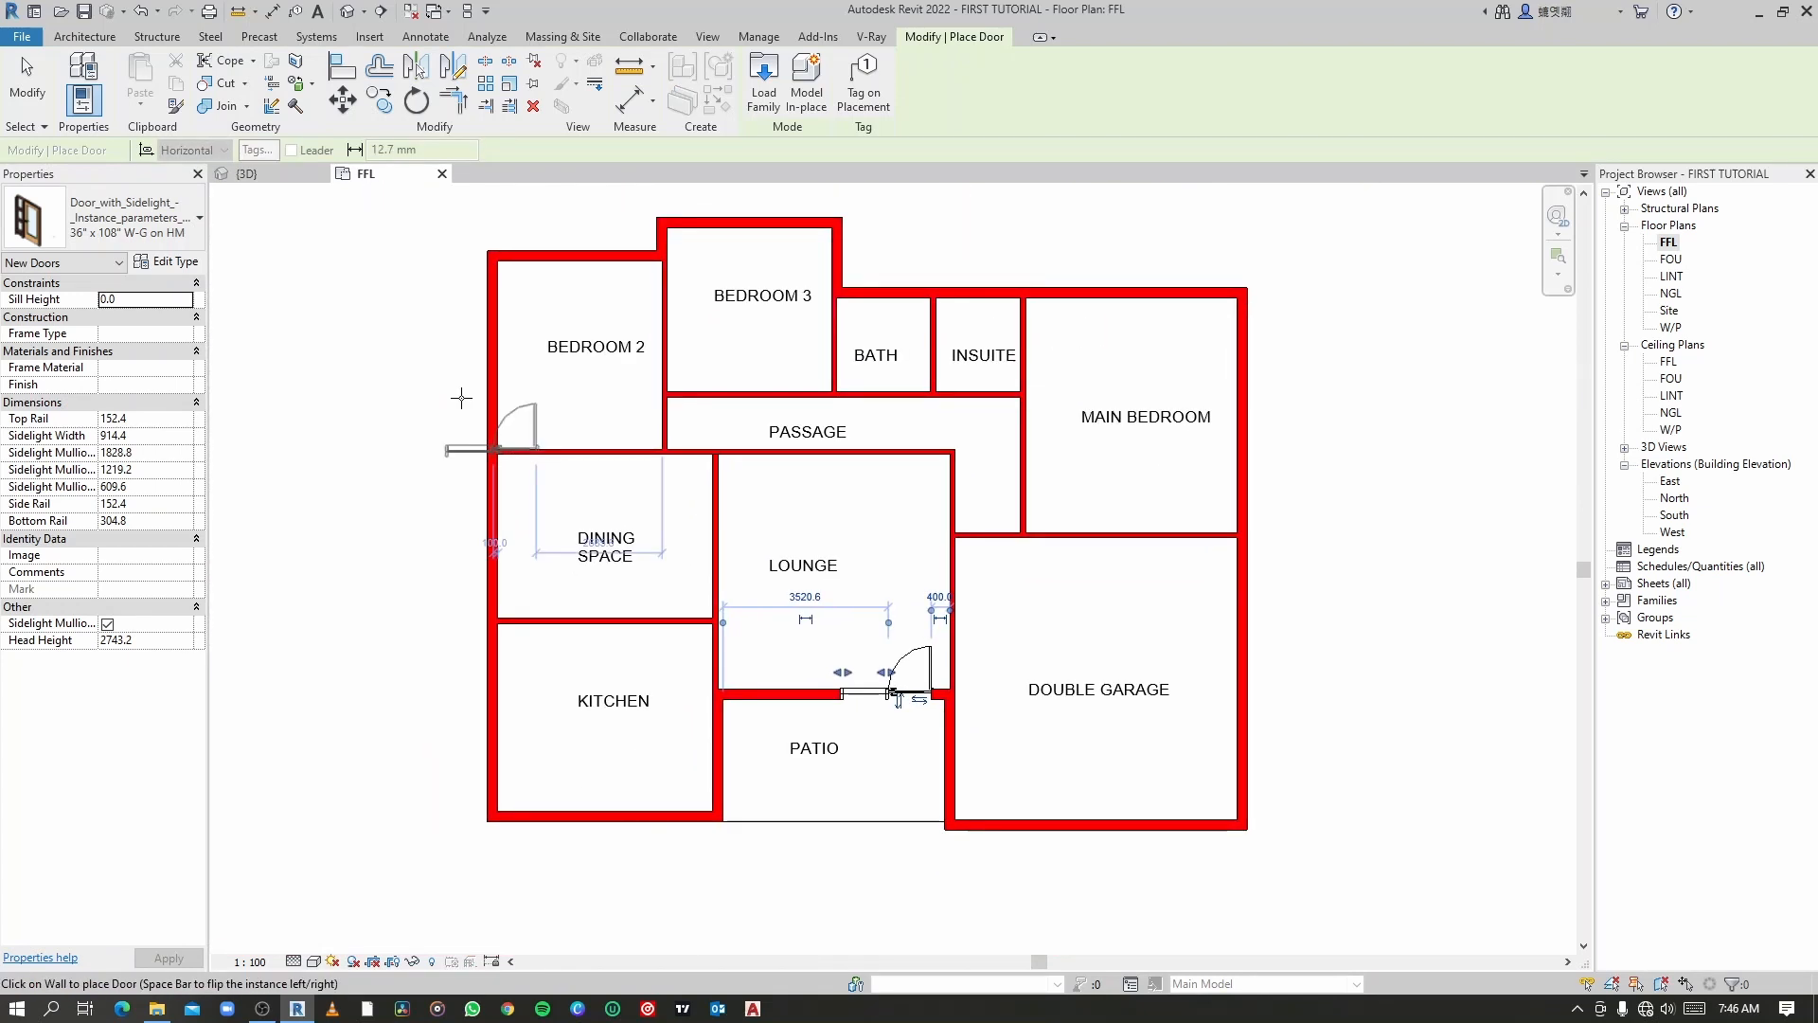
Step: Place an M_Single-Flush 0813 x 2100 door in the wall between Bedroom 2 and the passage, swinging into the bedroom
click(179, 231)
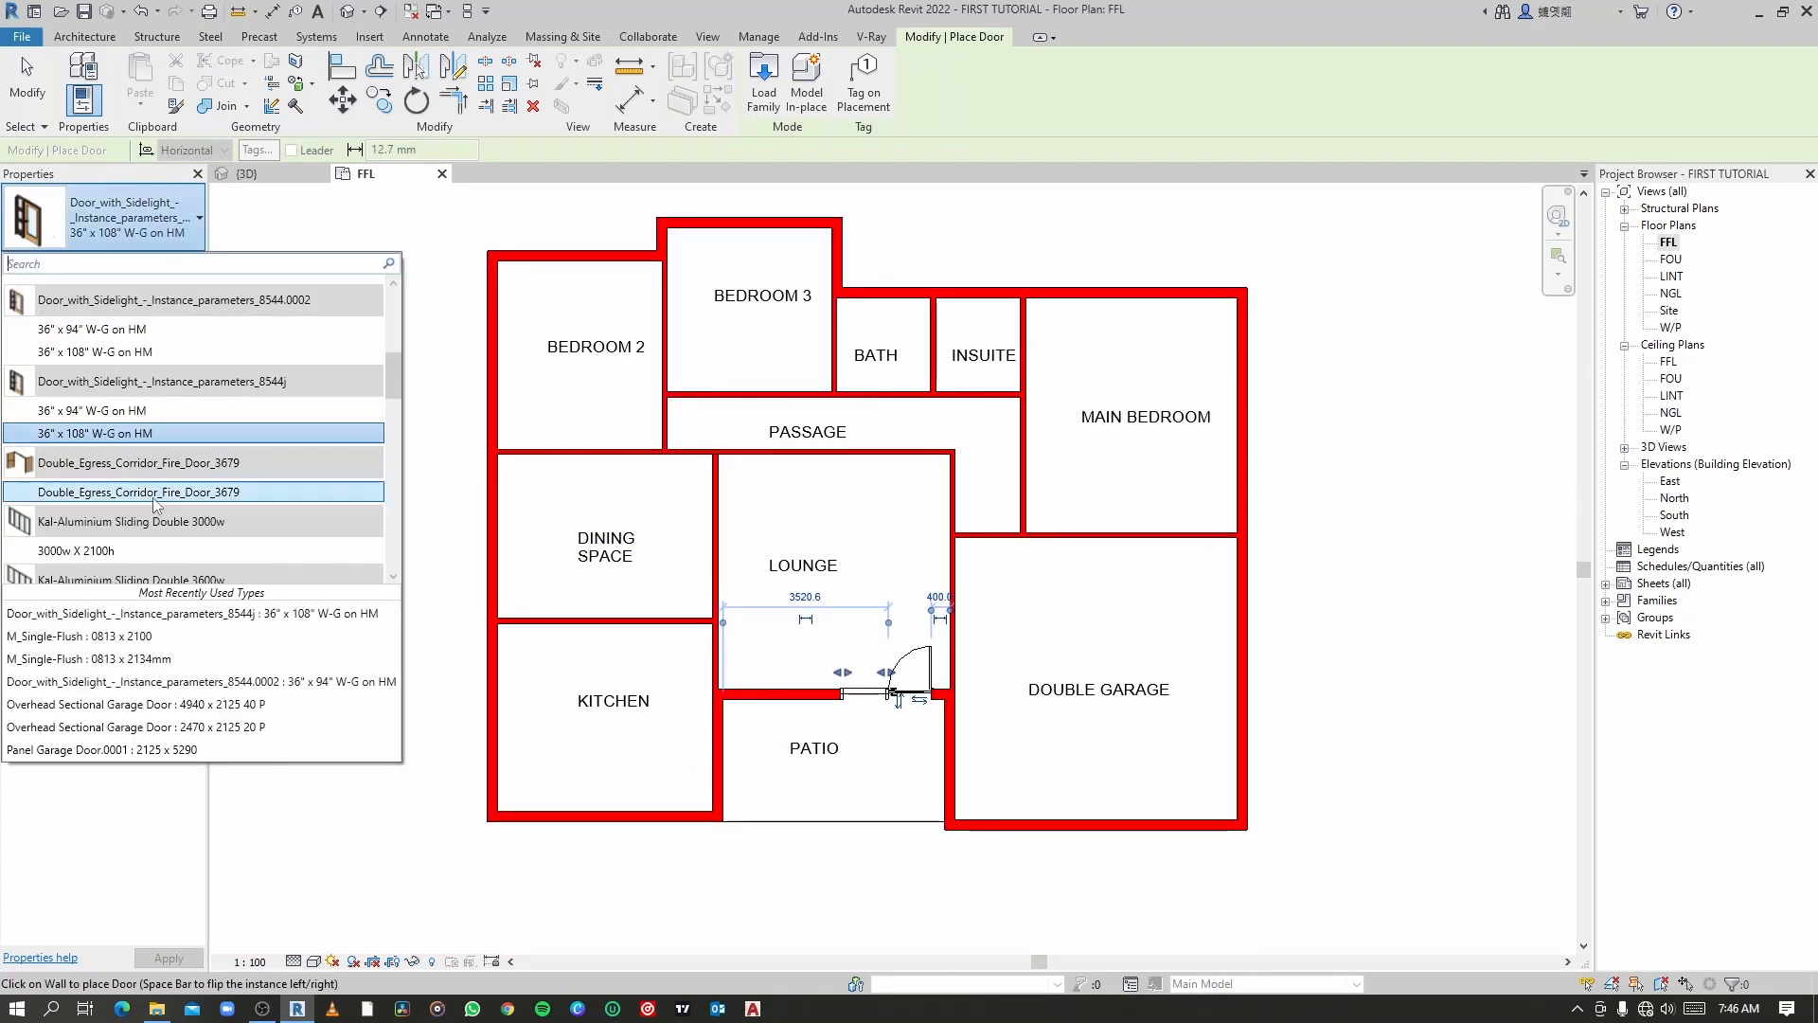
scroll(157, 505, down, 5)
scroll(157, 504, down, 3)
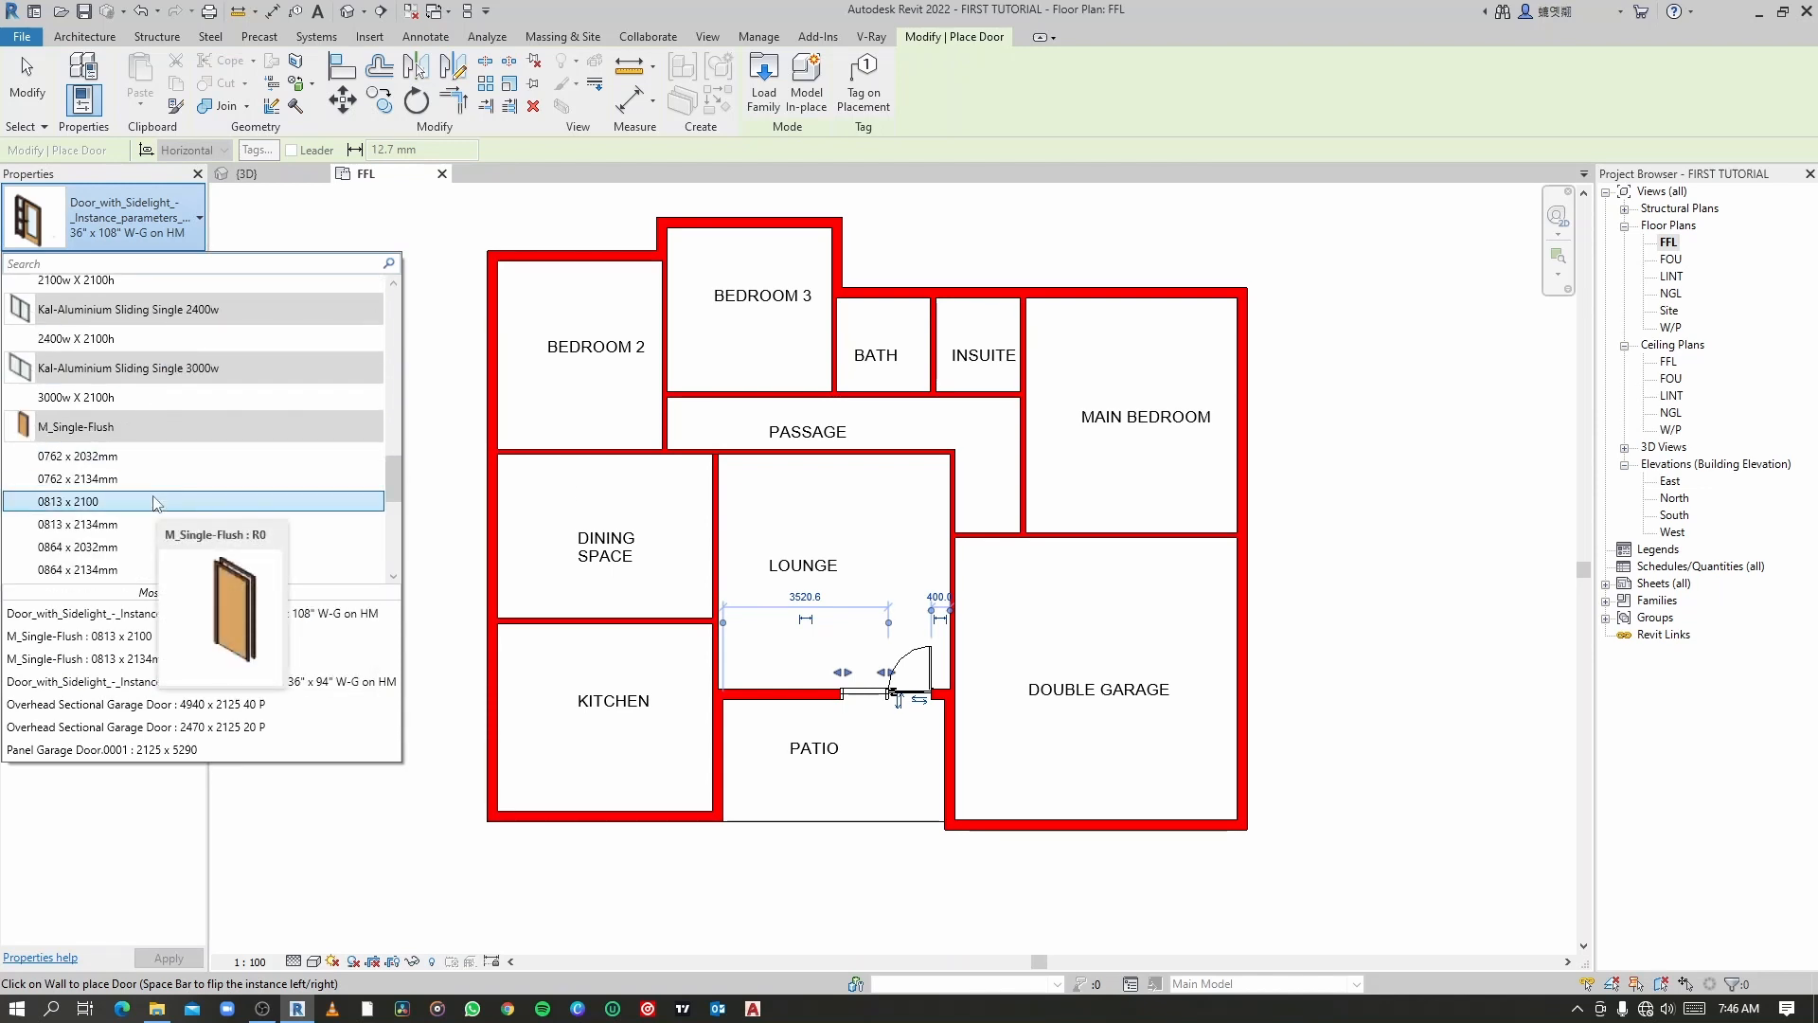
click(152, 502)
scroll(893, 564, up, 4)
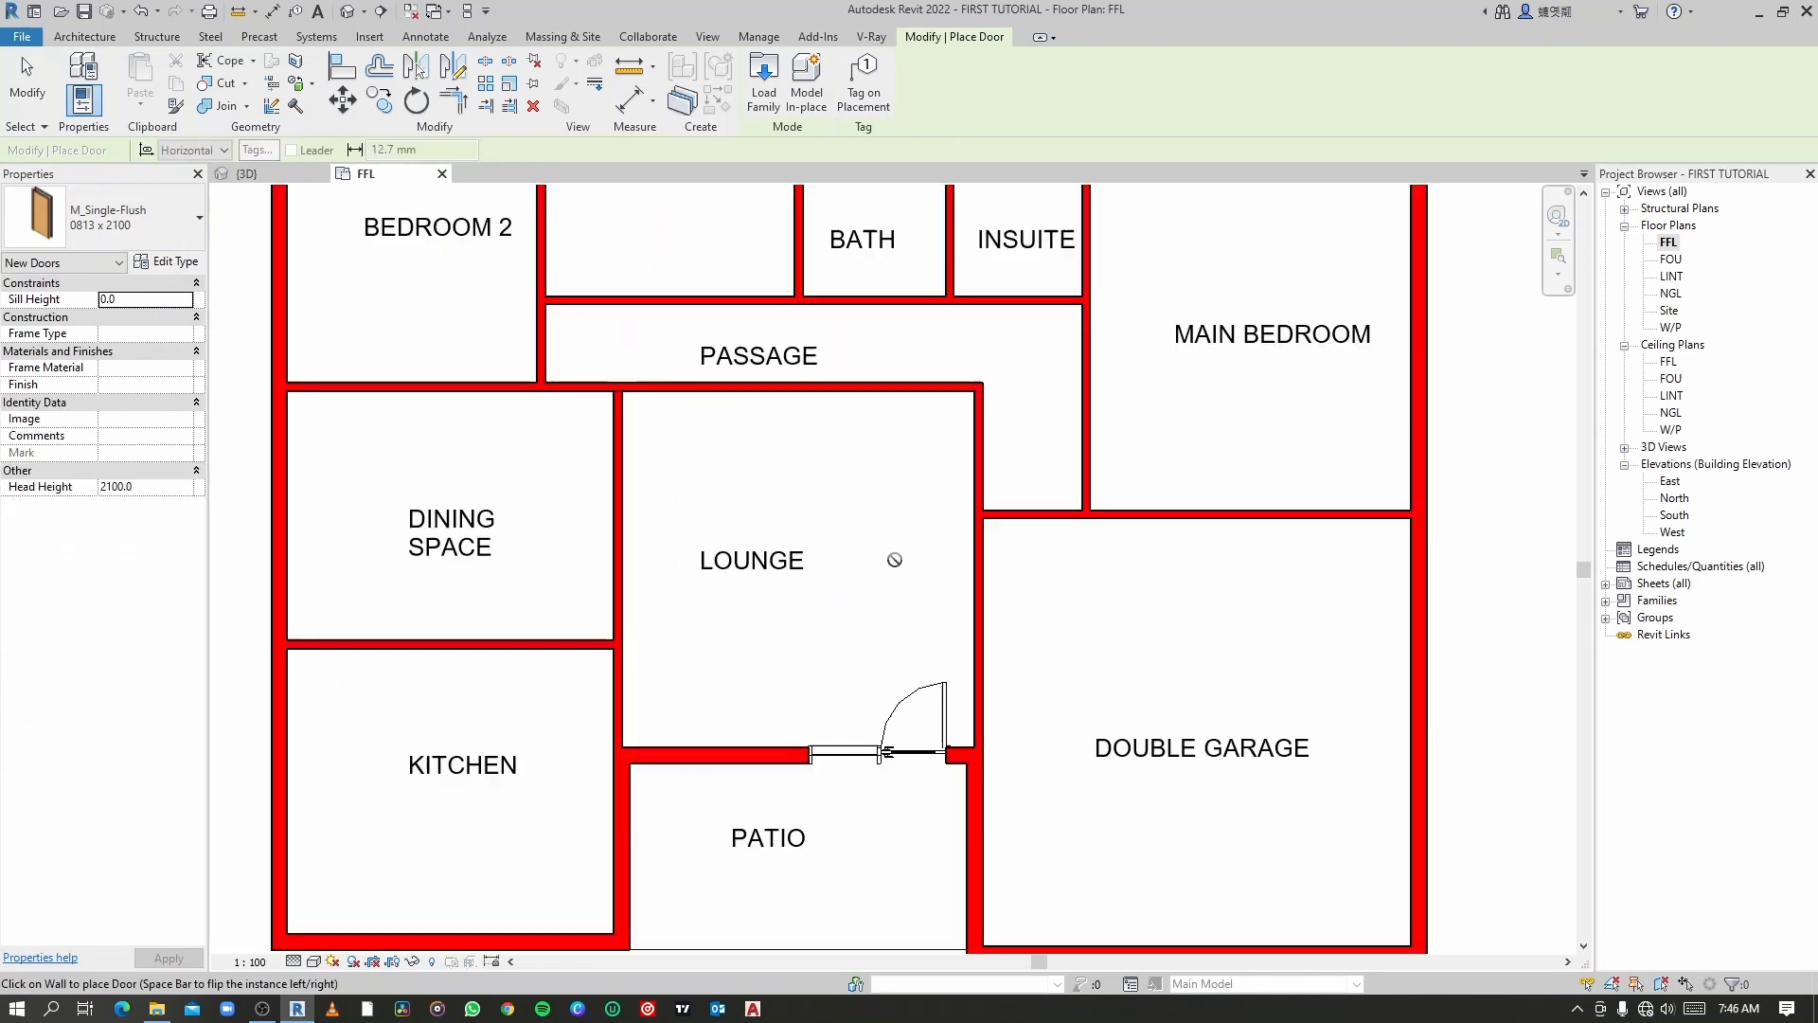
scroll(925, 496, down, 2)
middle_drag(821, 498, 982, 629)
scroll(641, 458, up, 4)
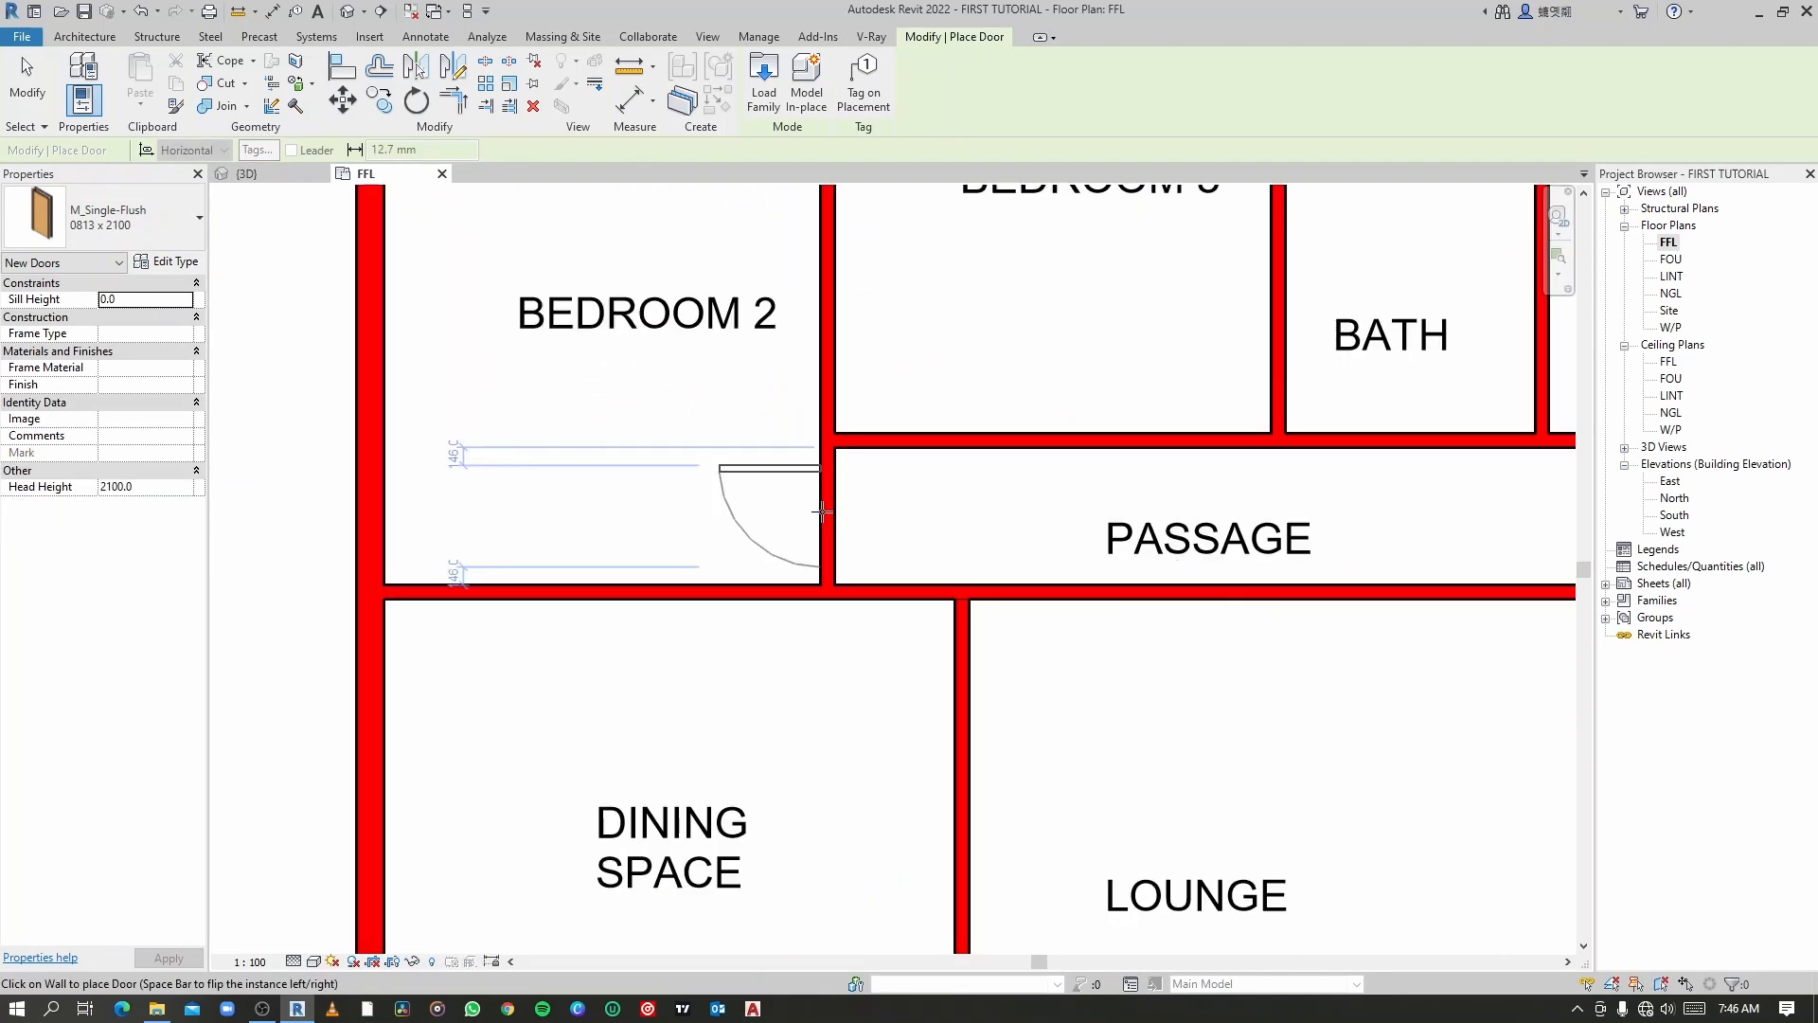
click(822, 512)
Step: Place single-flush doors from the passage into Bedroom 3 and the bath, each near the room's right-hand wall
scroll(1250, 431, down, 1)
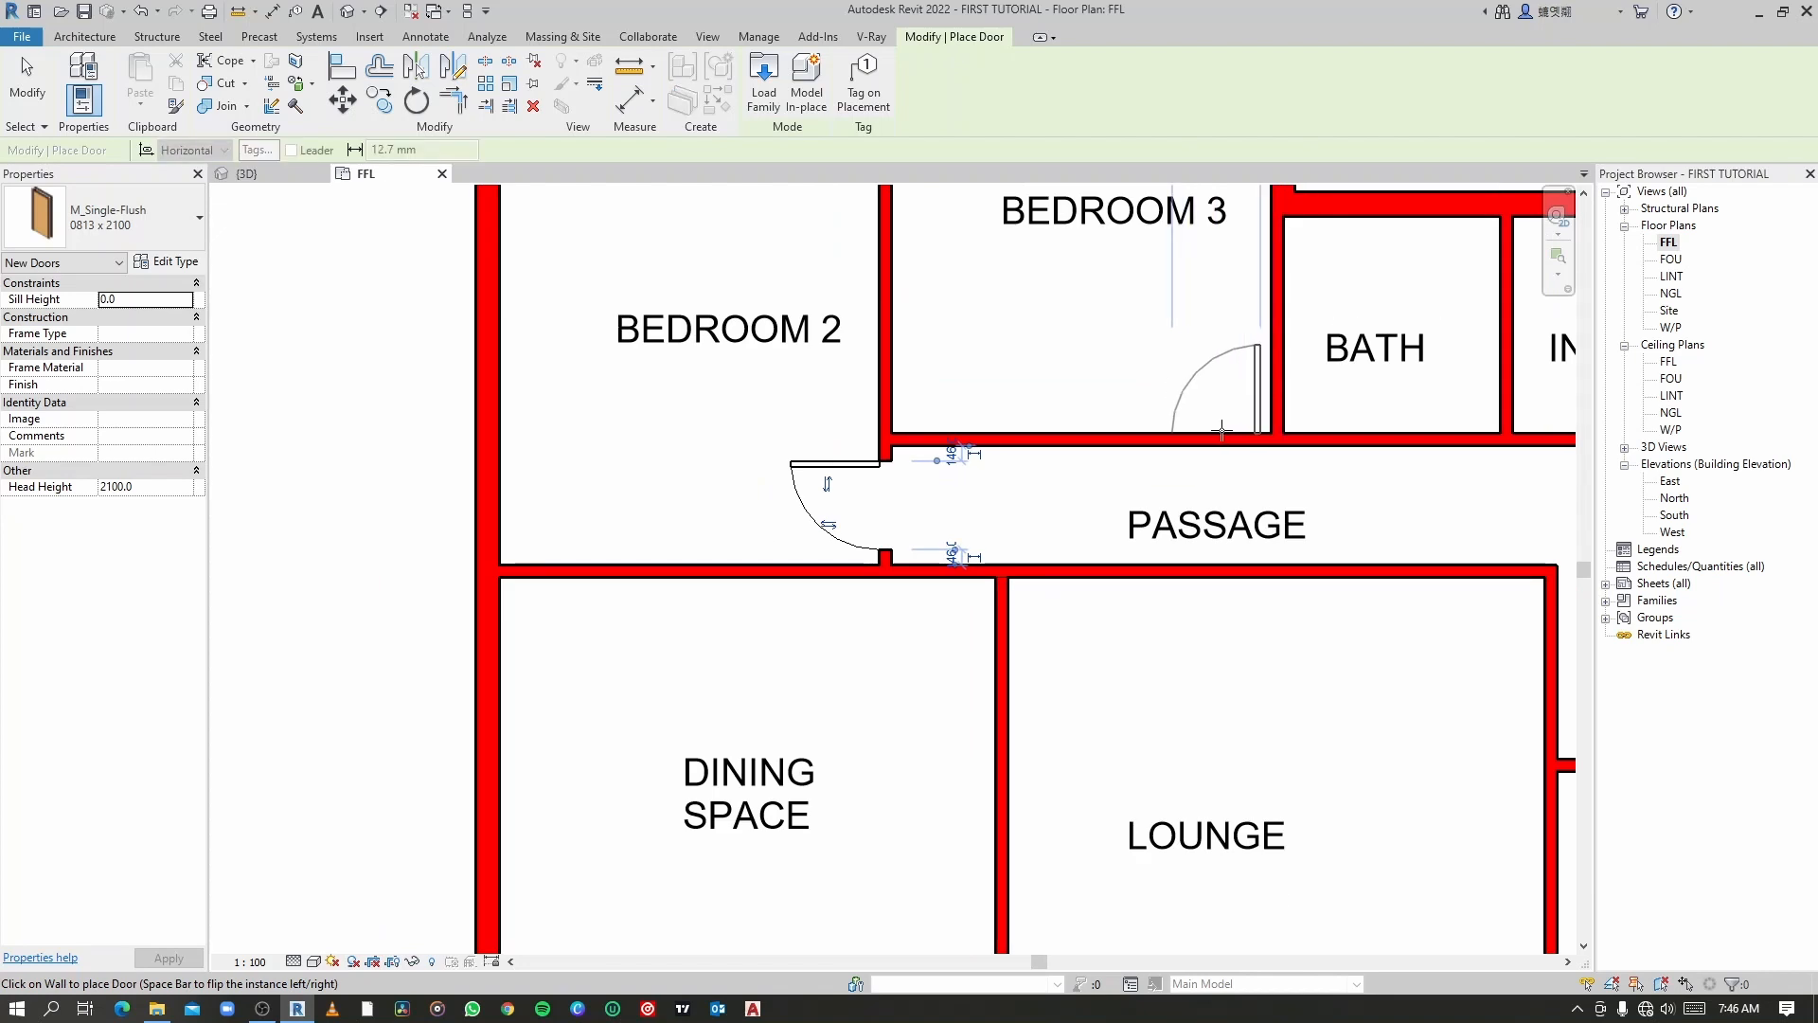
click(1222, 431)
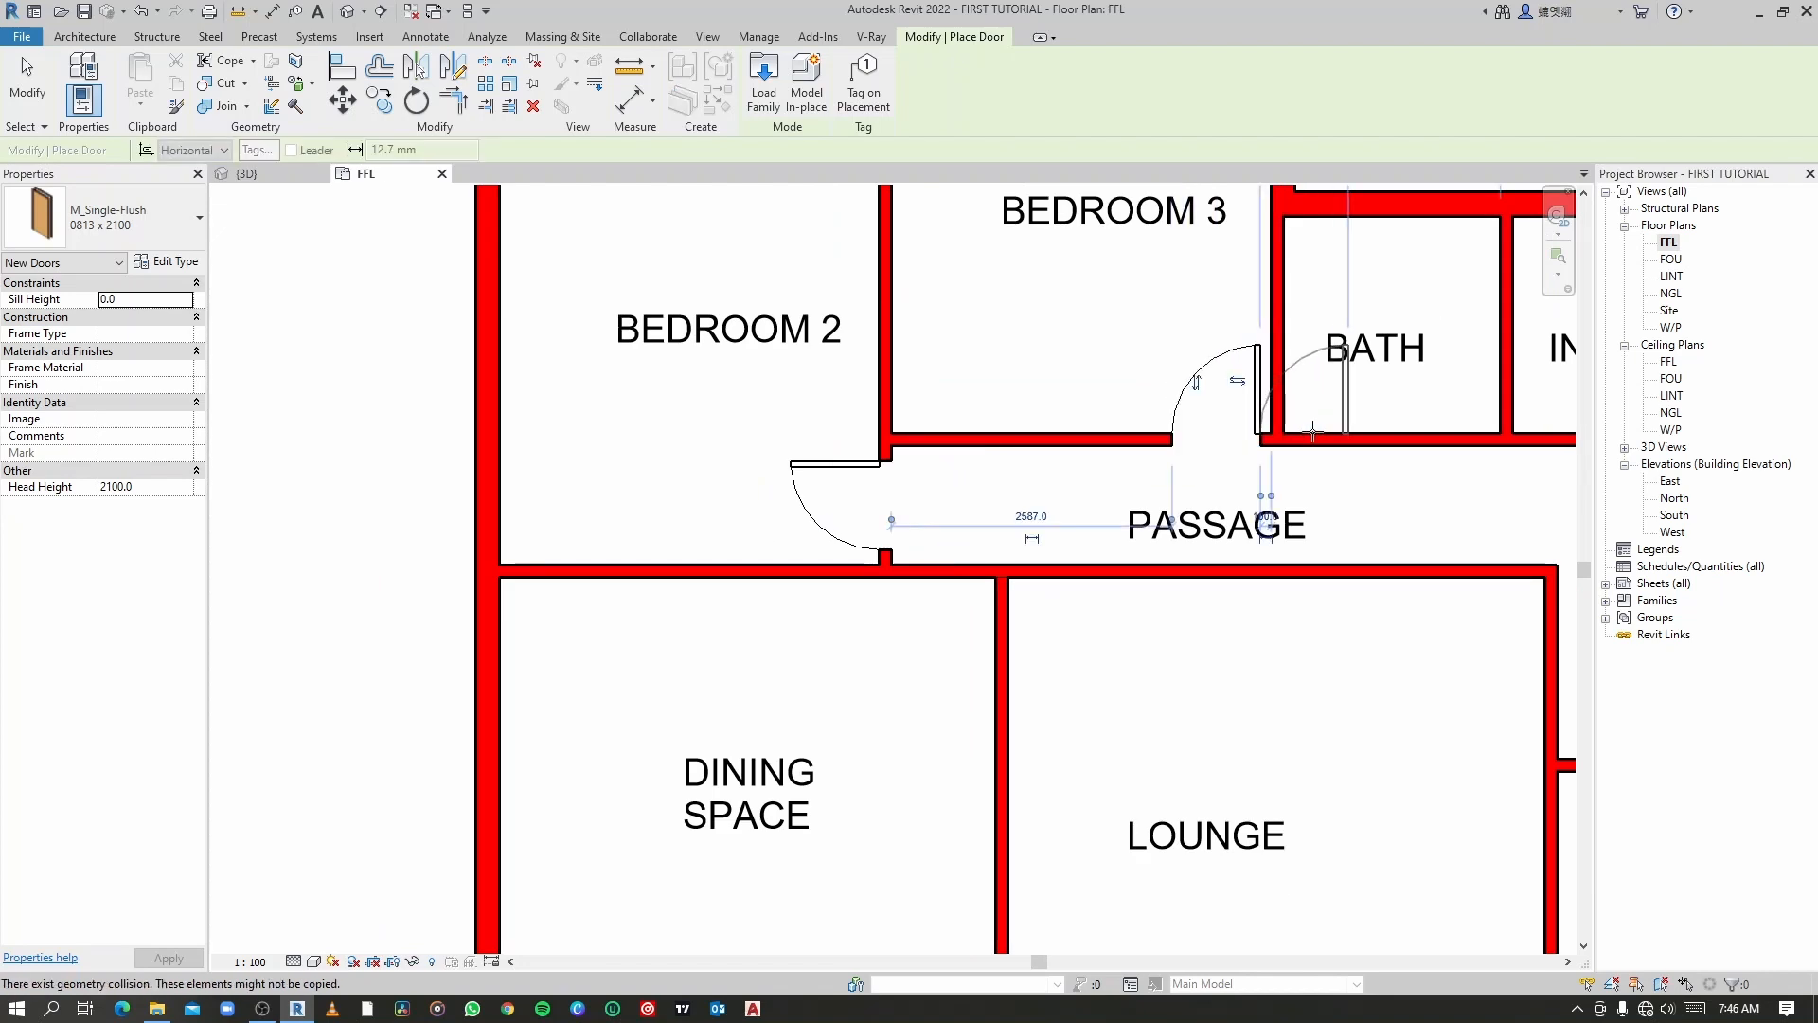
click(1438, 433)
middle_drag(1438, 433, 873, 433)
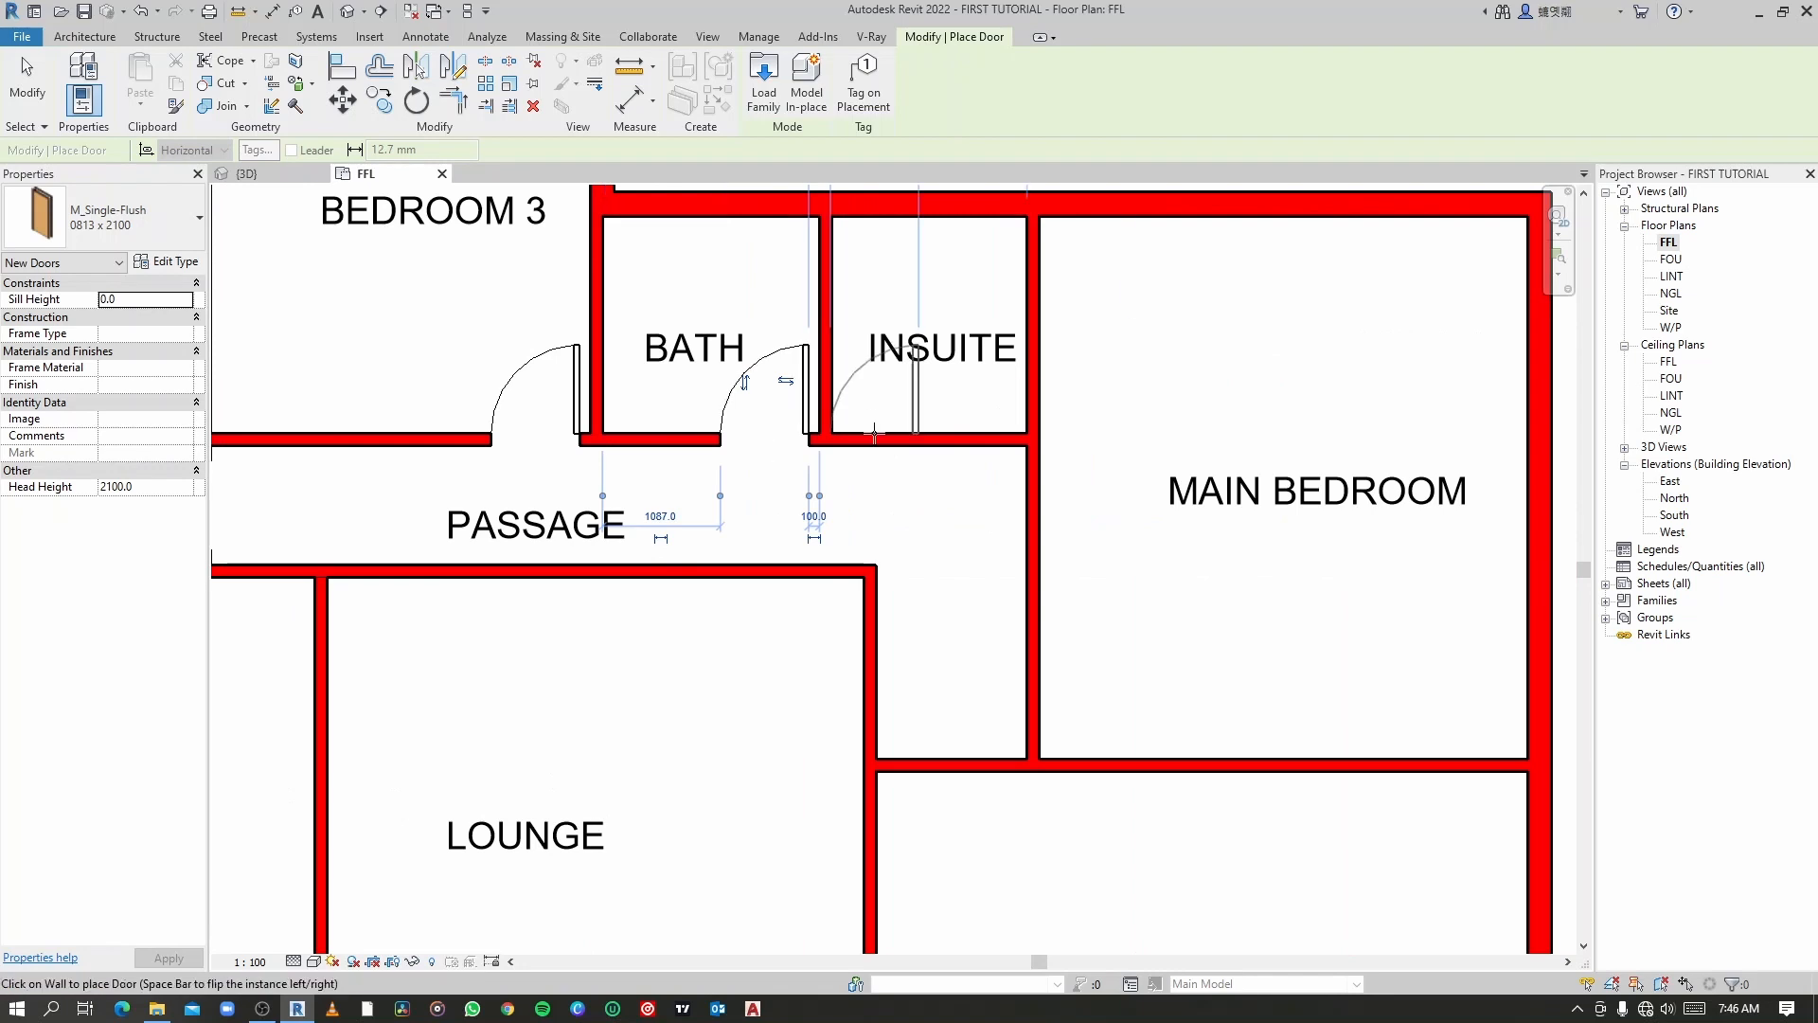
Step: Place a single-flush door in the wall between the insuite and main bedroom, near the exterior wall and swinging into the insuite
click(1027, 275)
scroll(1028, 275, up, 3)
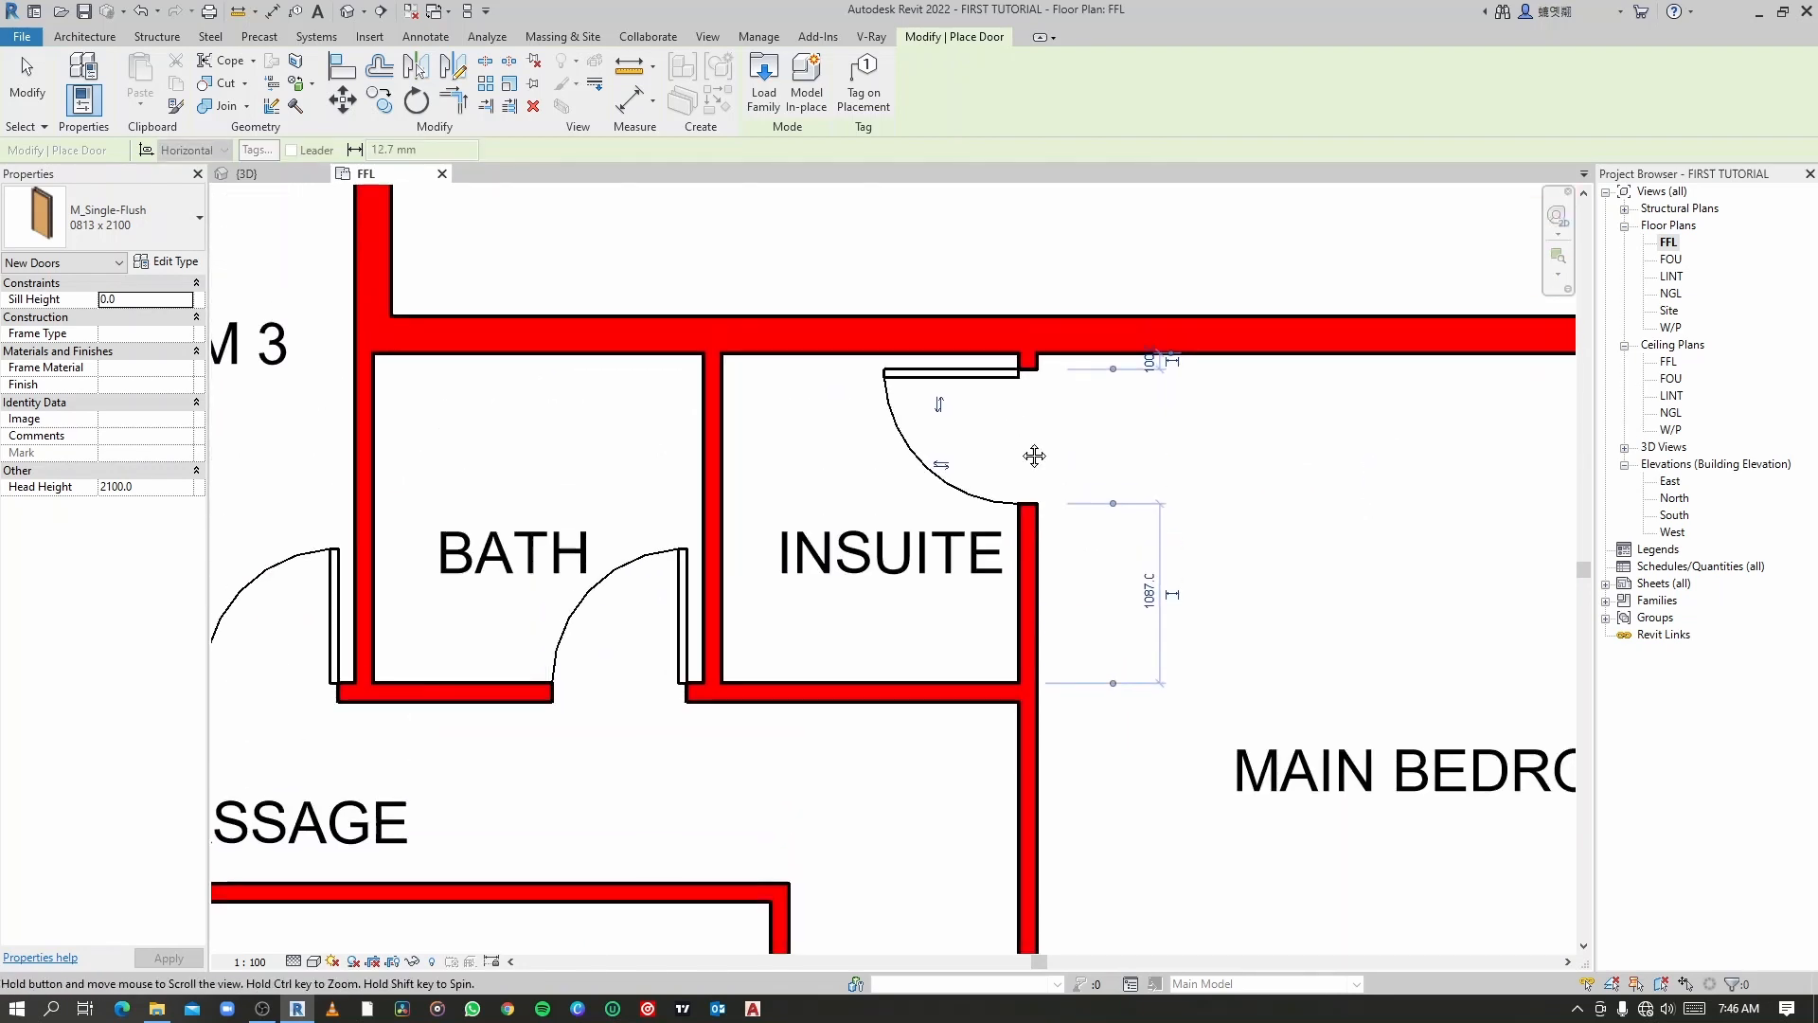
scroll(926, 581, down, 2)
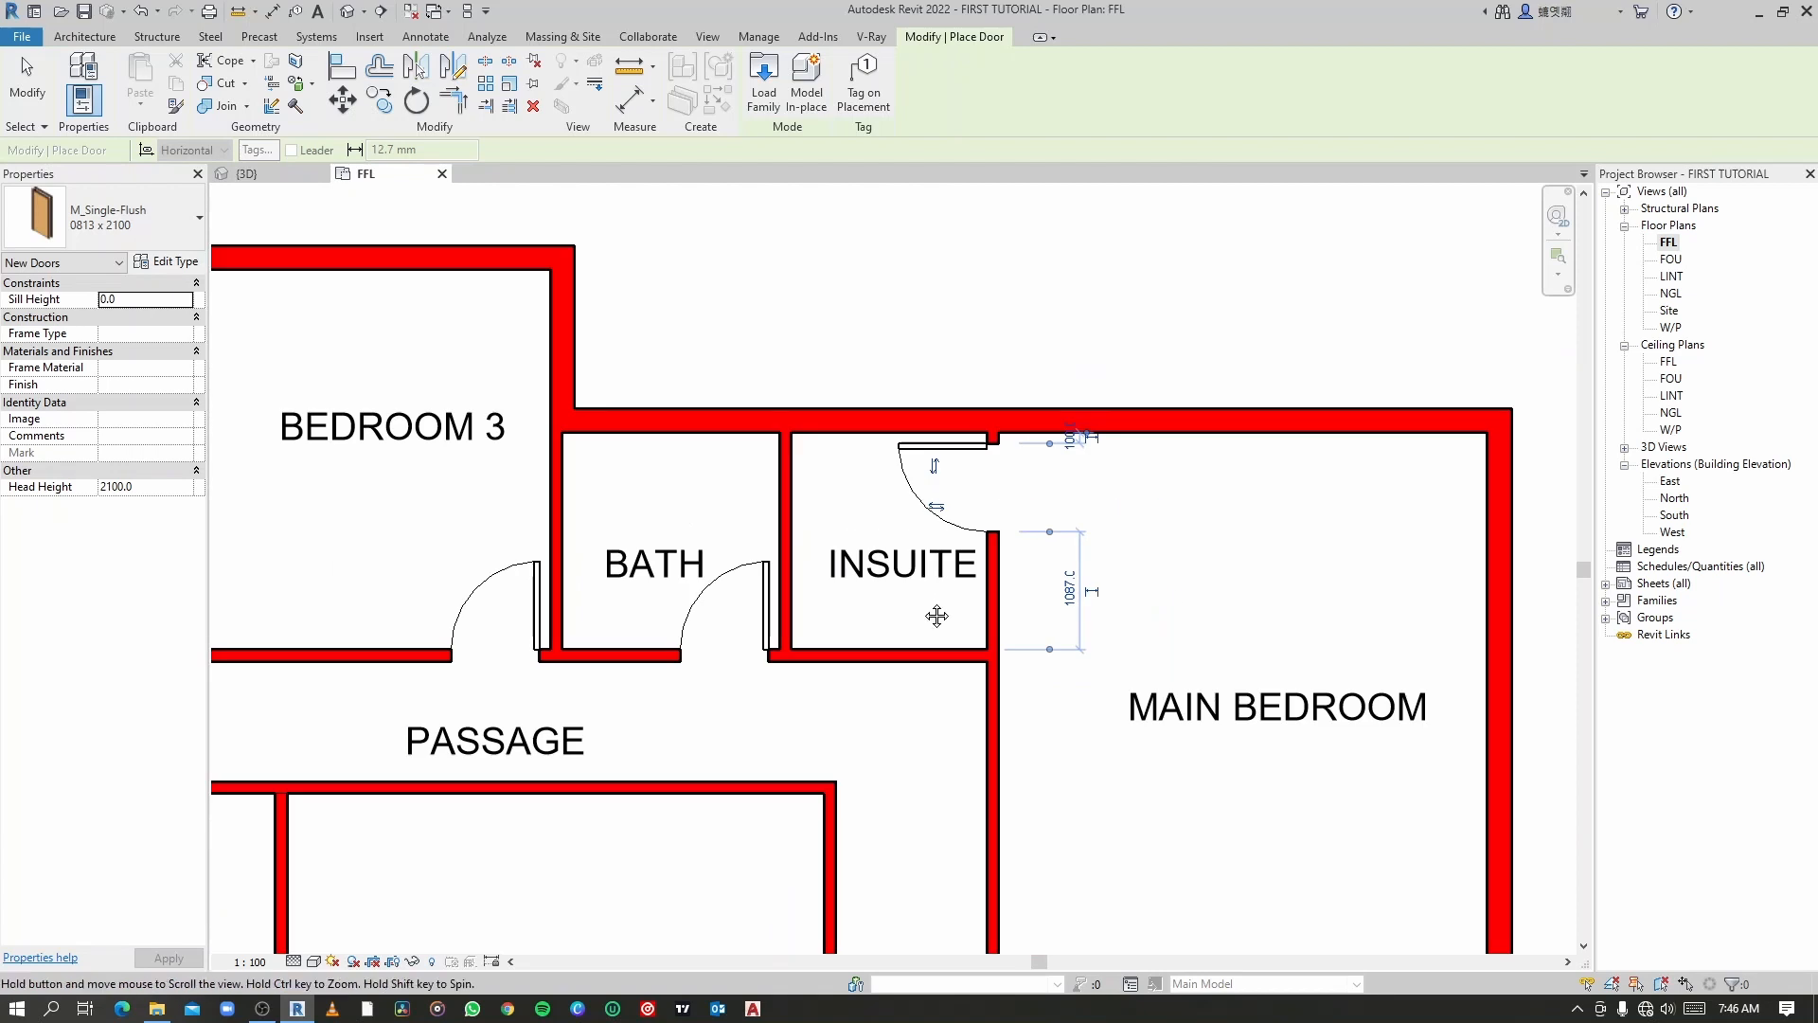
Step: Place a single-flush door centred in the short wall between the passage and double garage, swinging into the passage
middle_drag(934, 617, 942, 406)
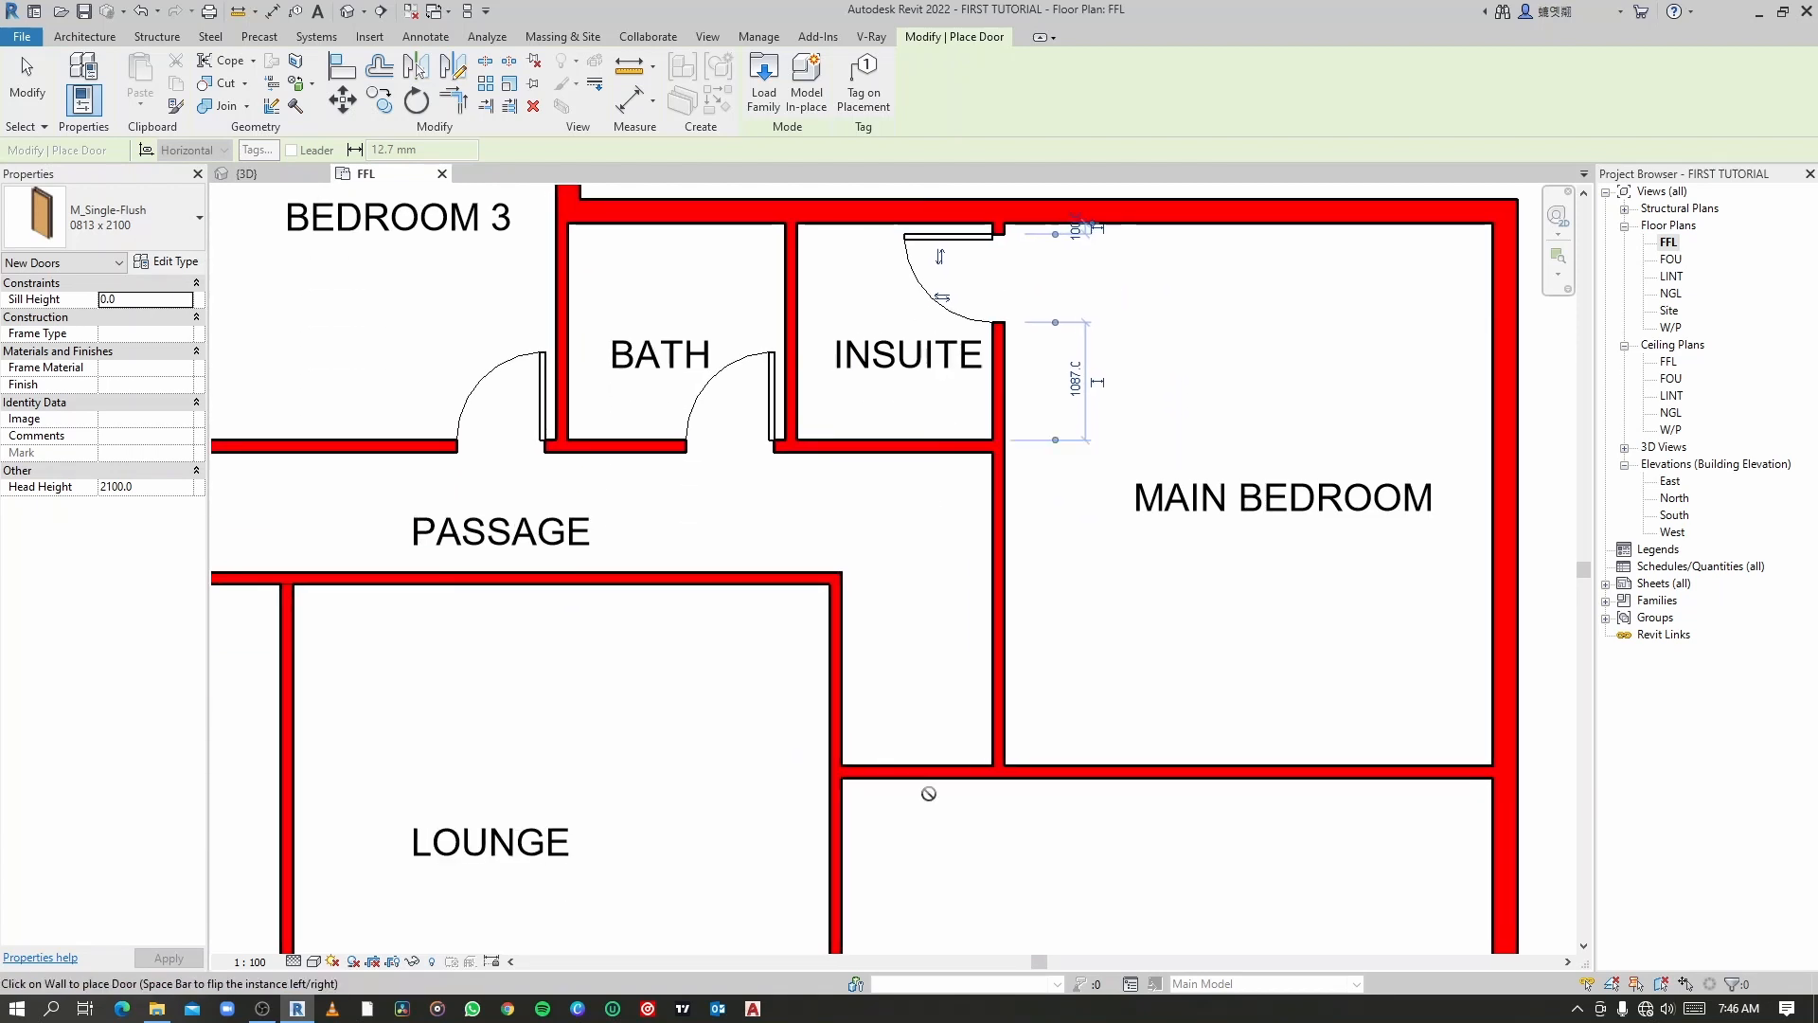
scroll(928, 794, up, 1)
middle_drag(929, 794, 872, 721)
click(877, 411)
scroll(877, 411, down, 1)
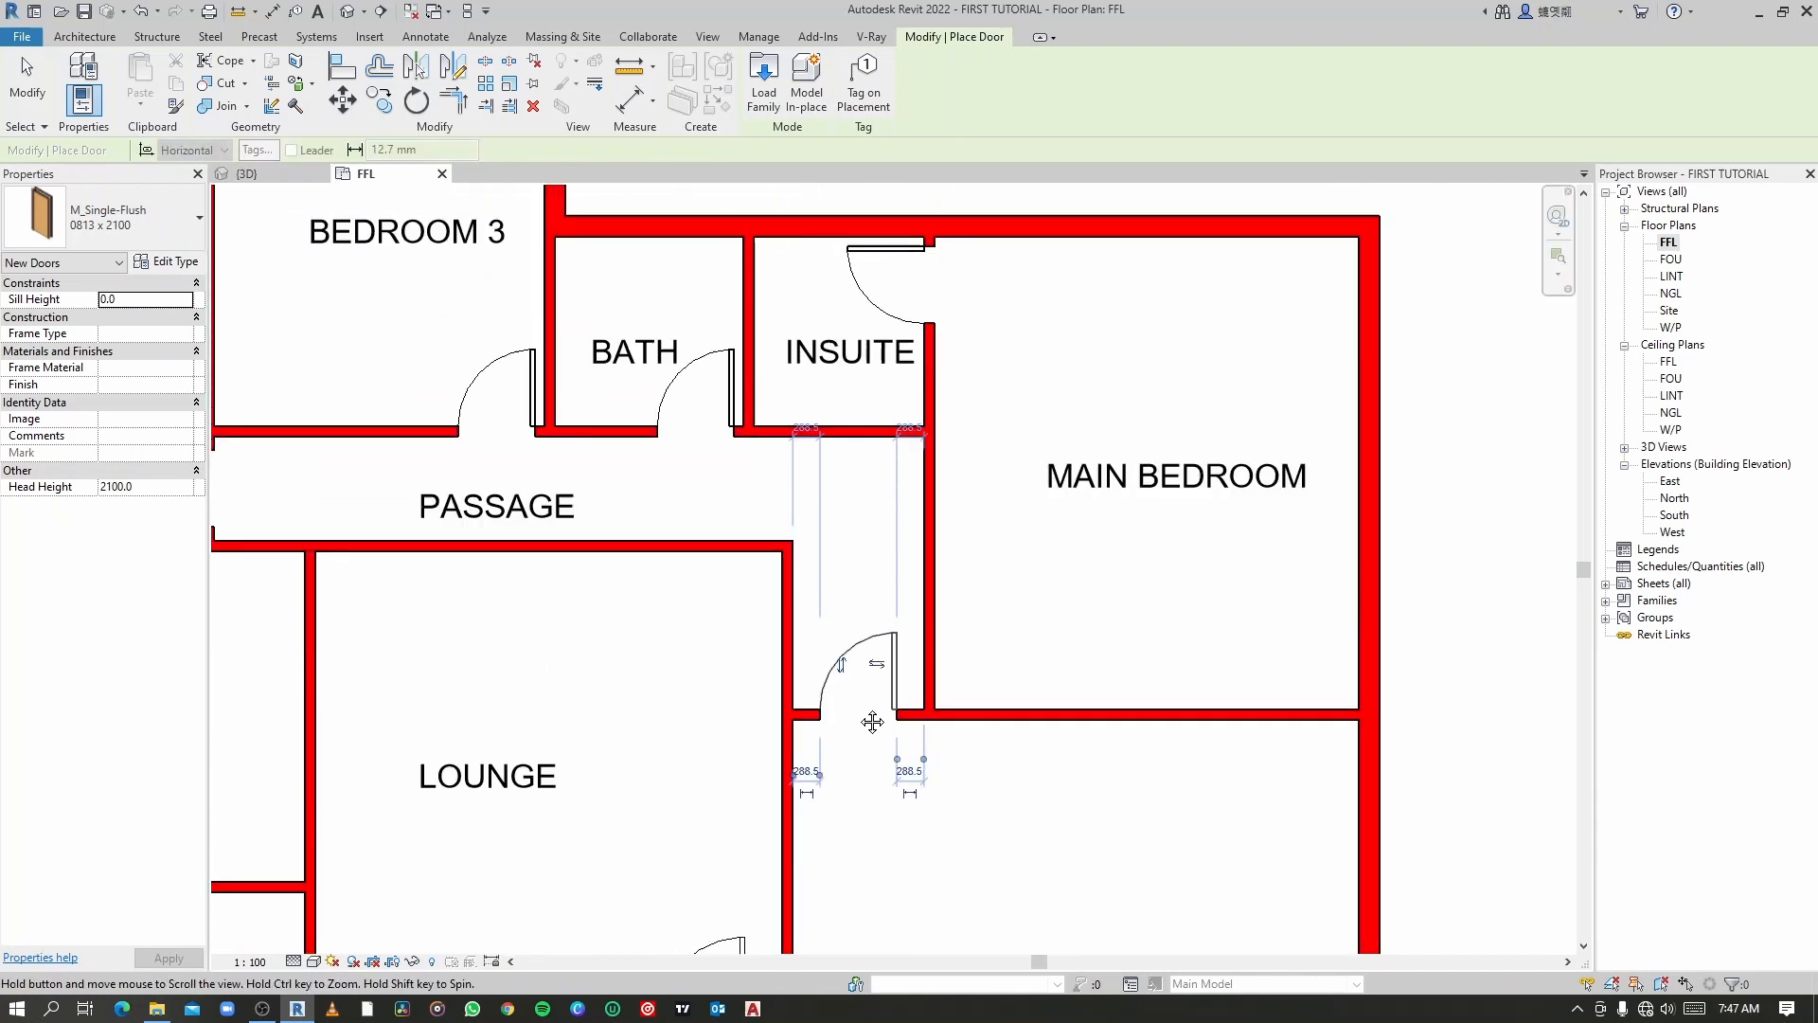
Step: Place a single-flush door from the passage into the main bedroom, flip its hinge to the insuite side, and end door placement
scroll(897, 539, up, 2)
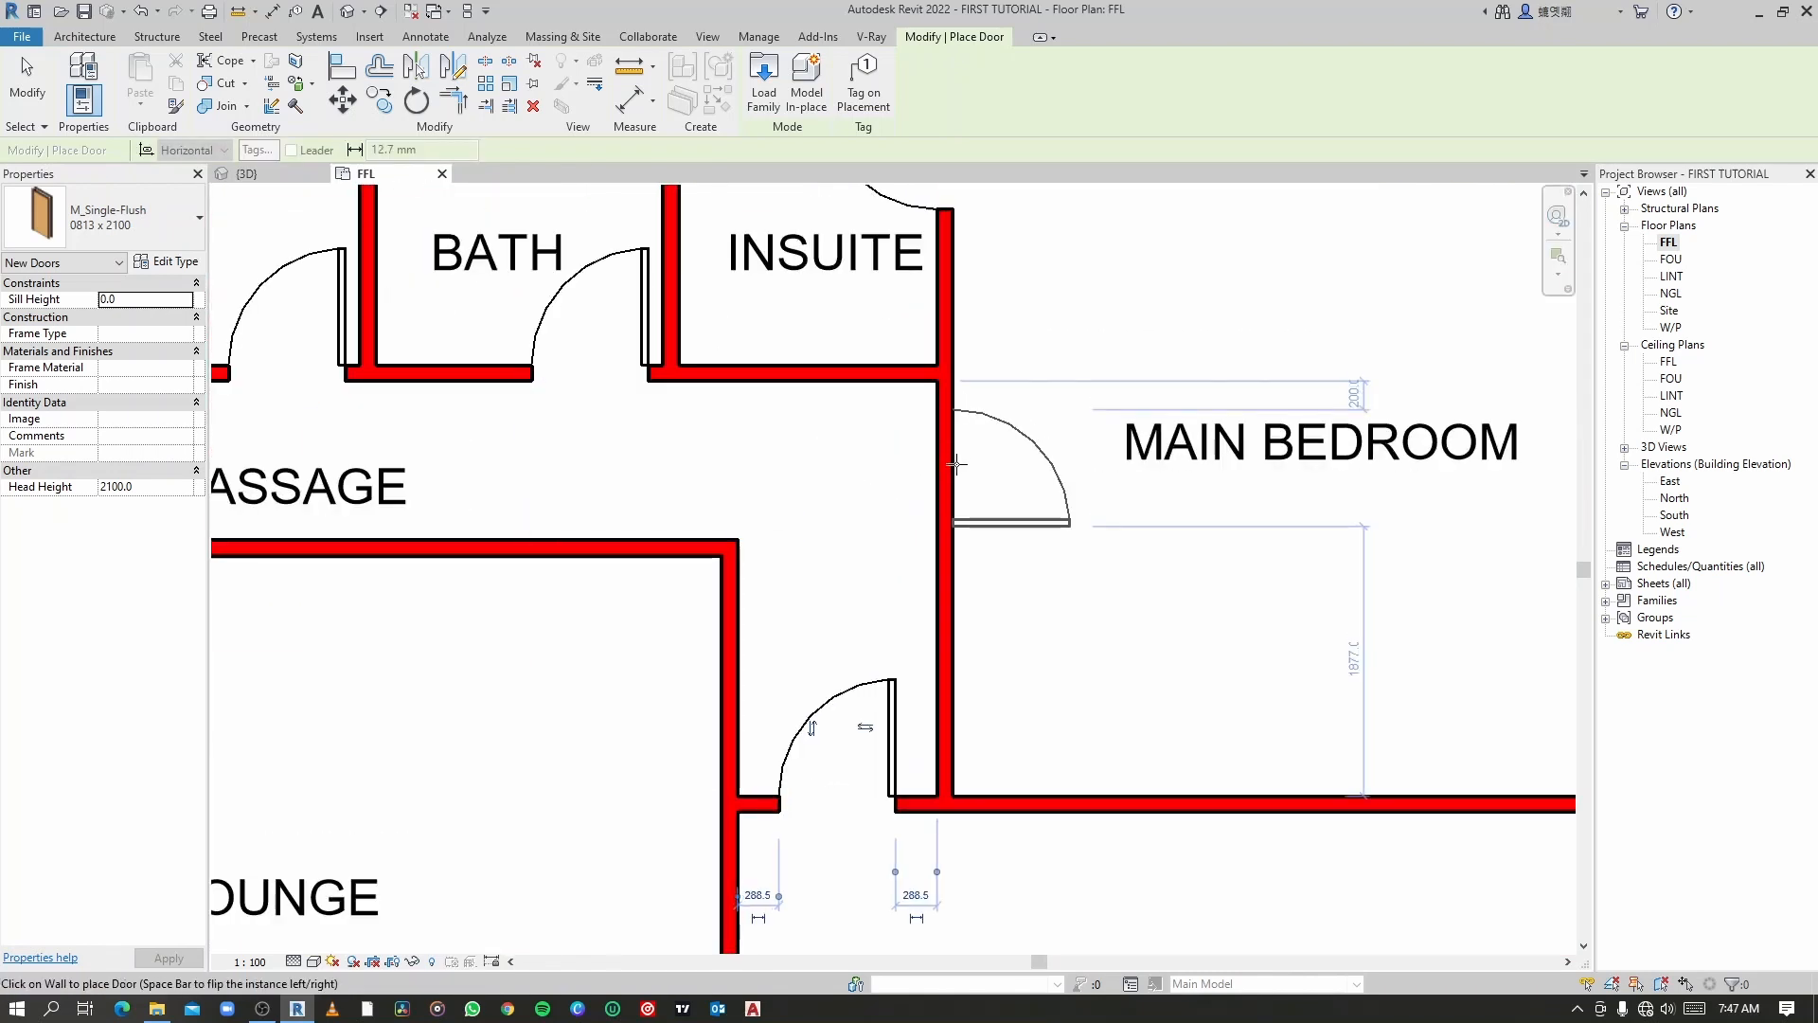
click(957, 464)
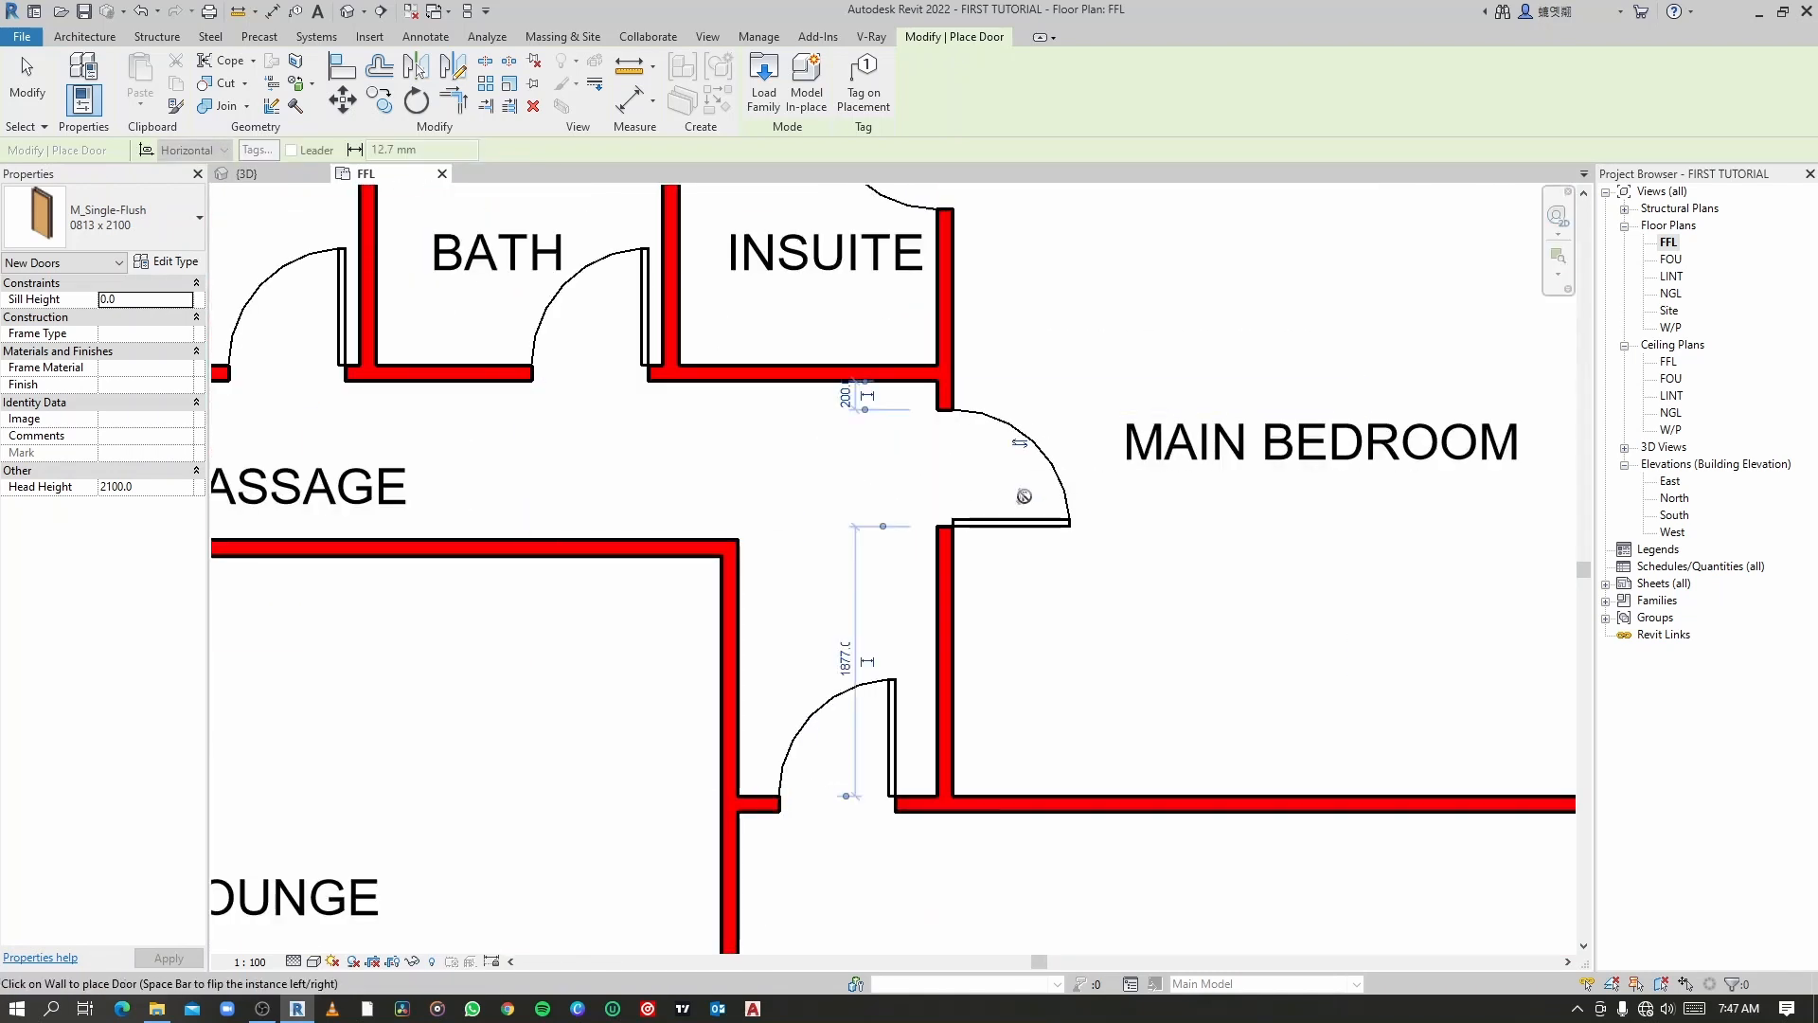
key(space)
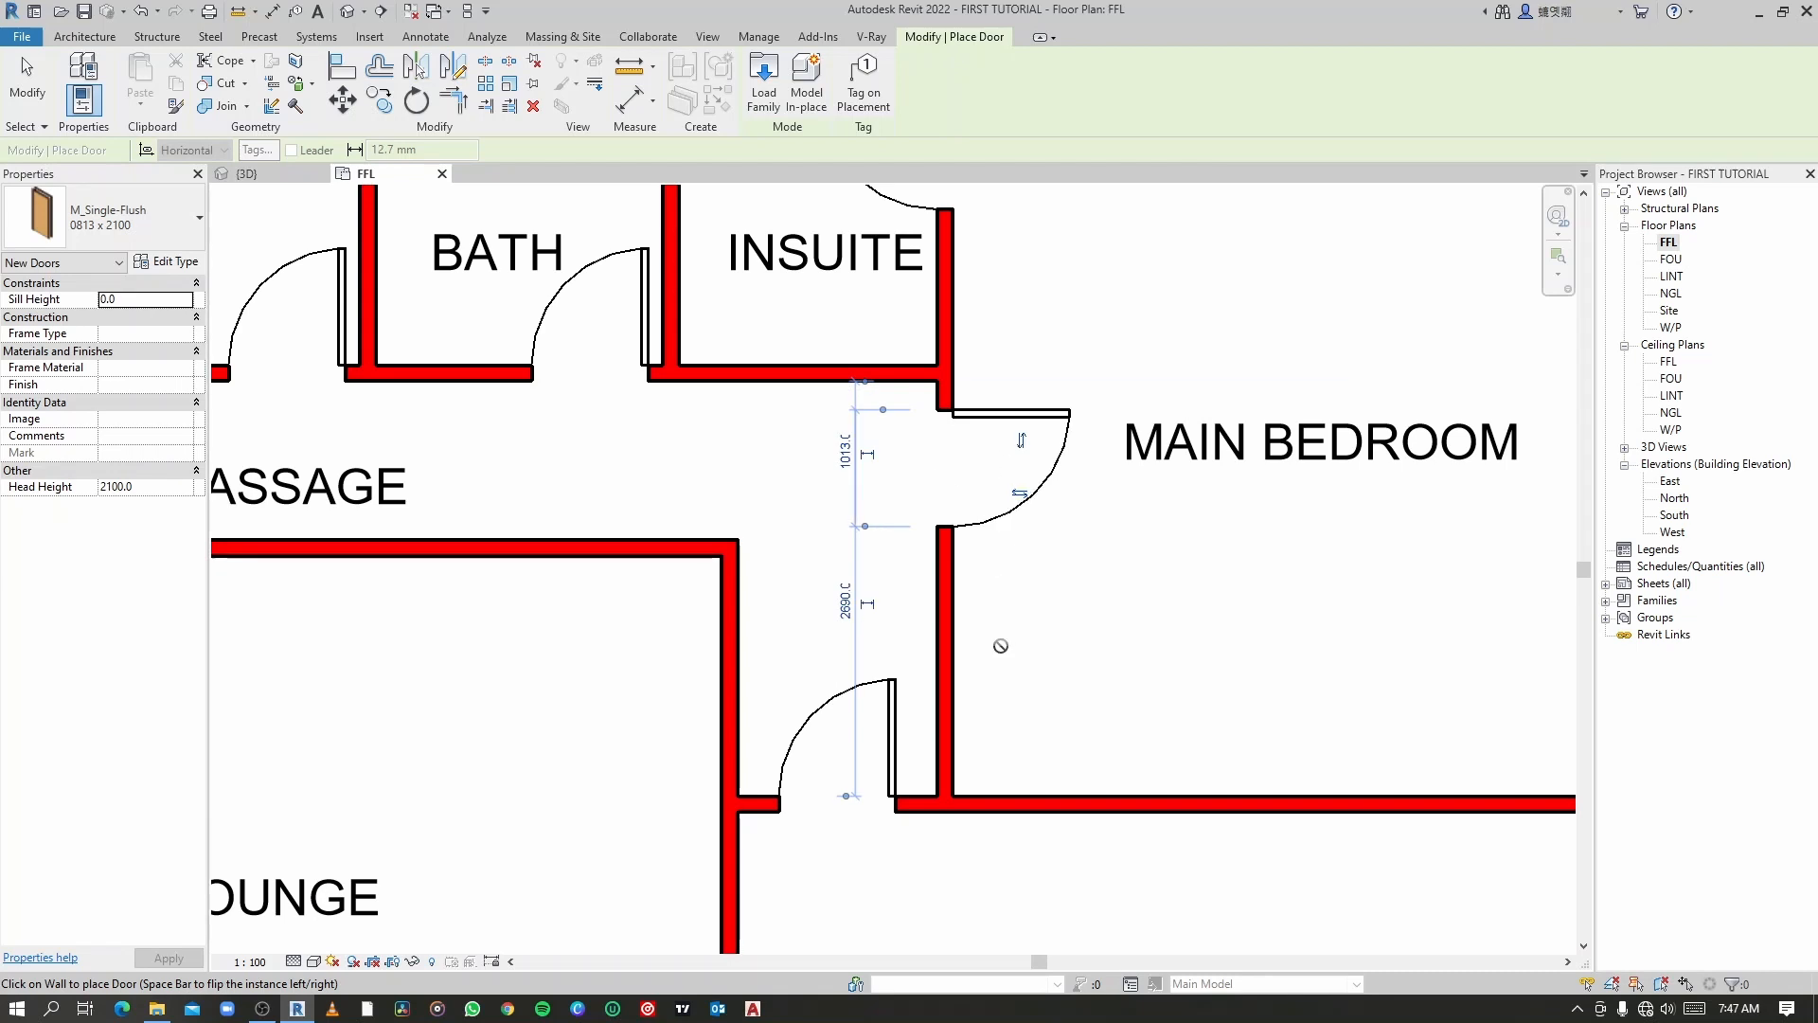
scroll(1009, 502, down, 3)
middle_drag(931, 614, 998, 478)
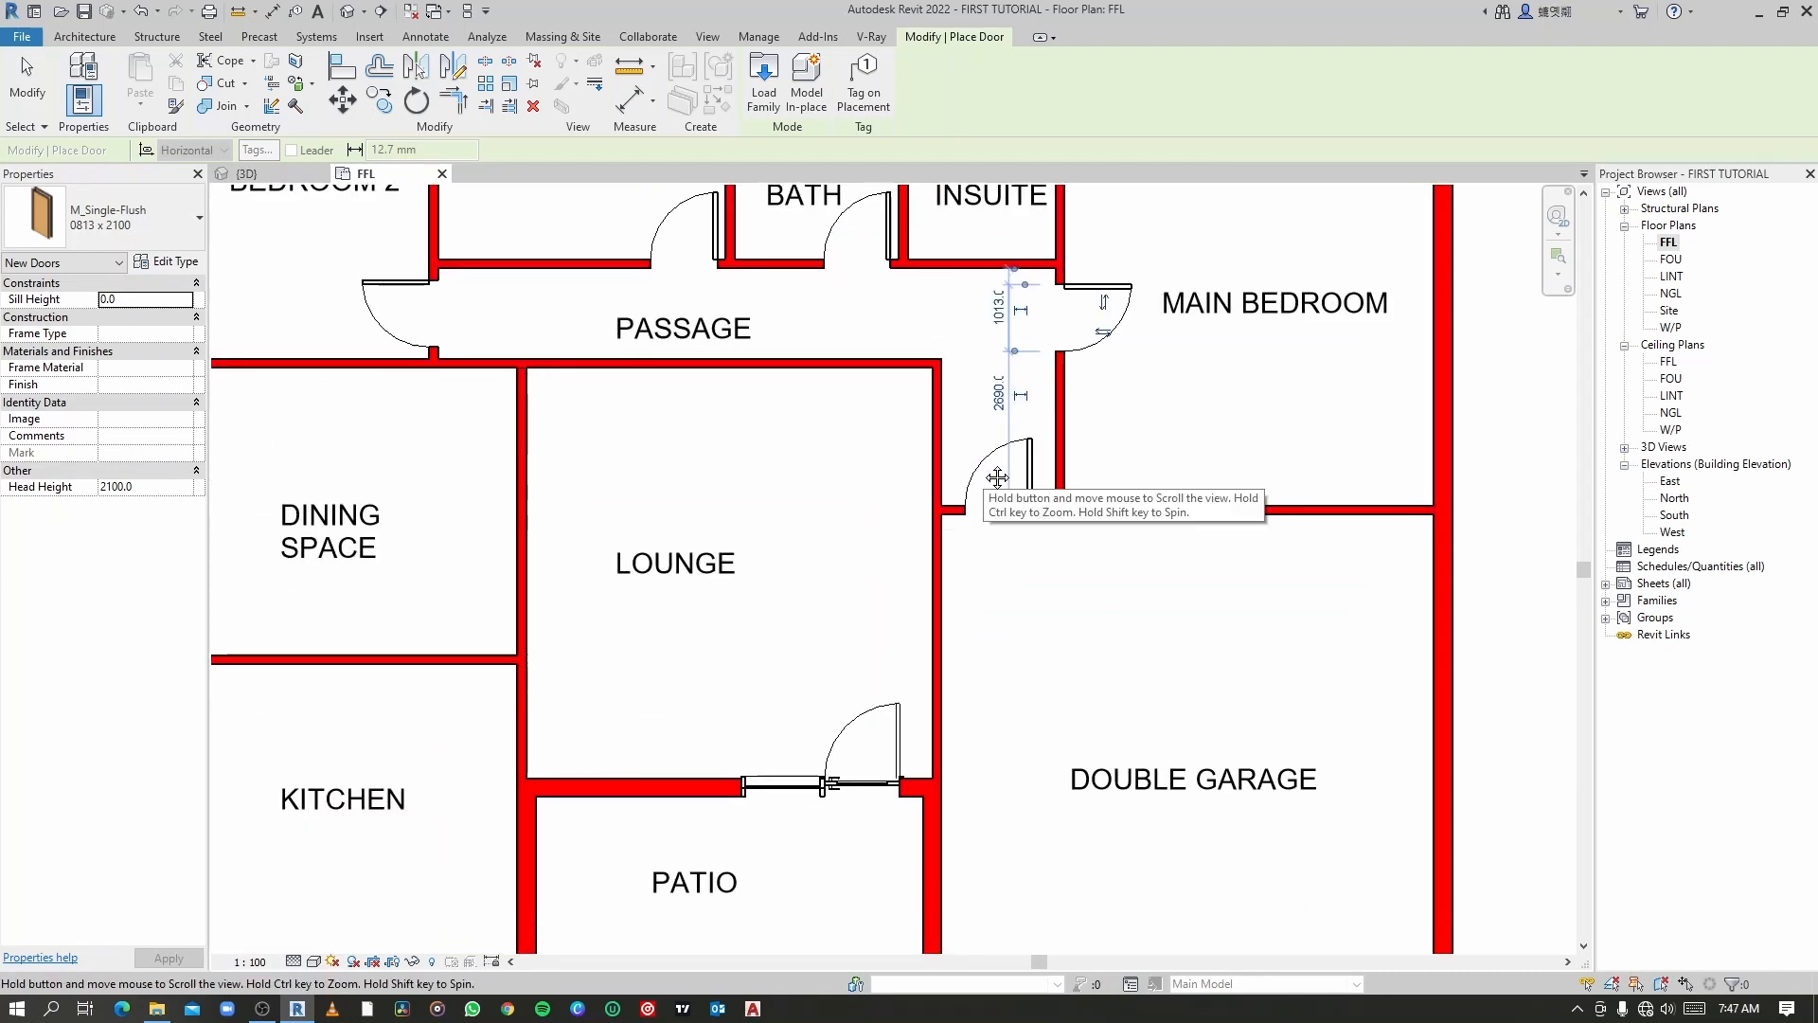
middle_drag(626, 451, 983, 480)
scroll(962, 458, down, 2)
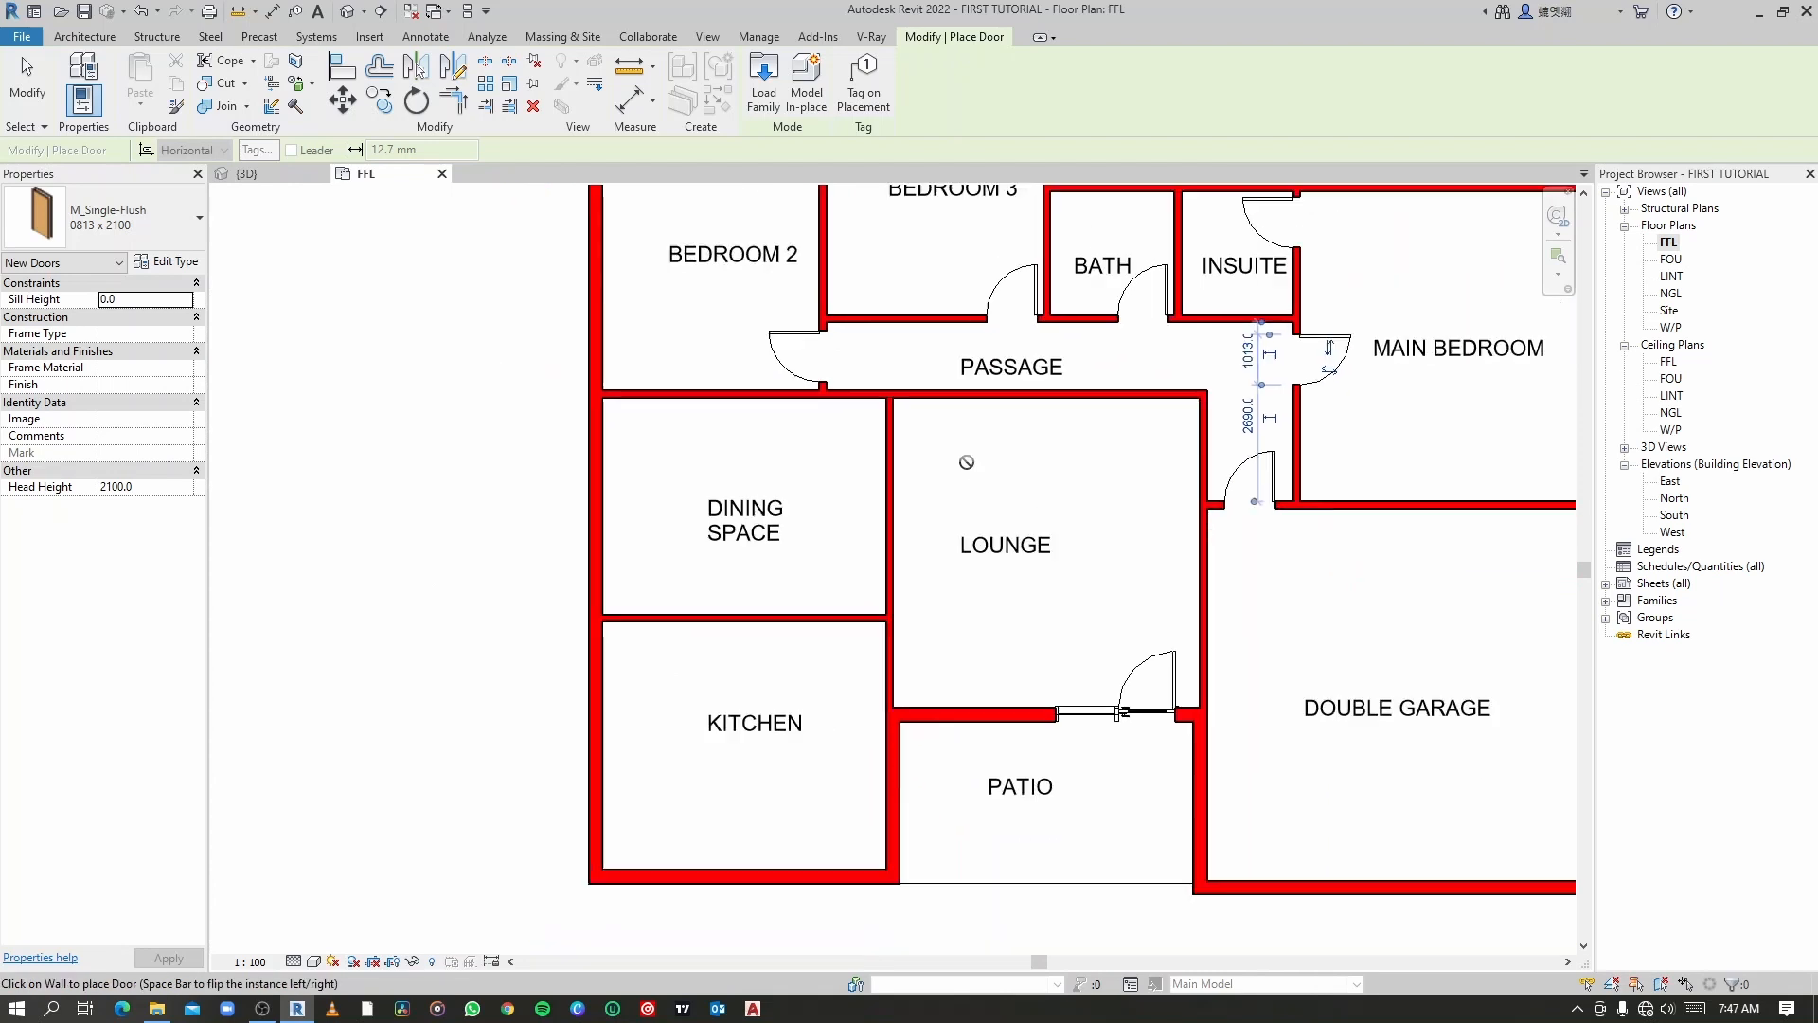
middle_drag(850, 685, 866, 553)
scroll(690, 621, up, 3)
key(Escape)
key(Escape)
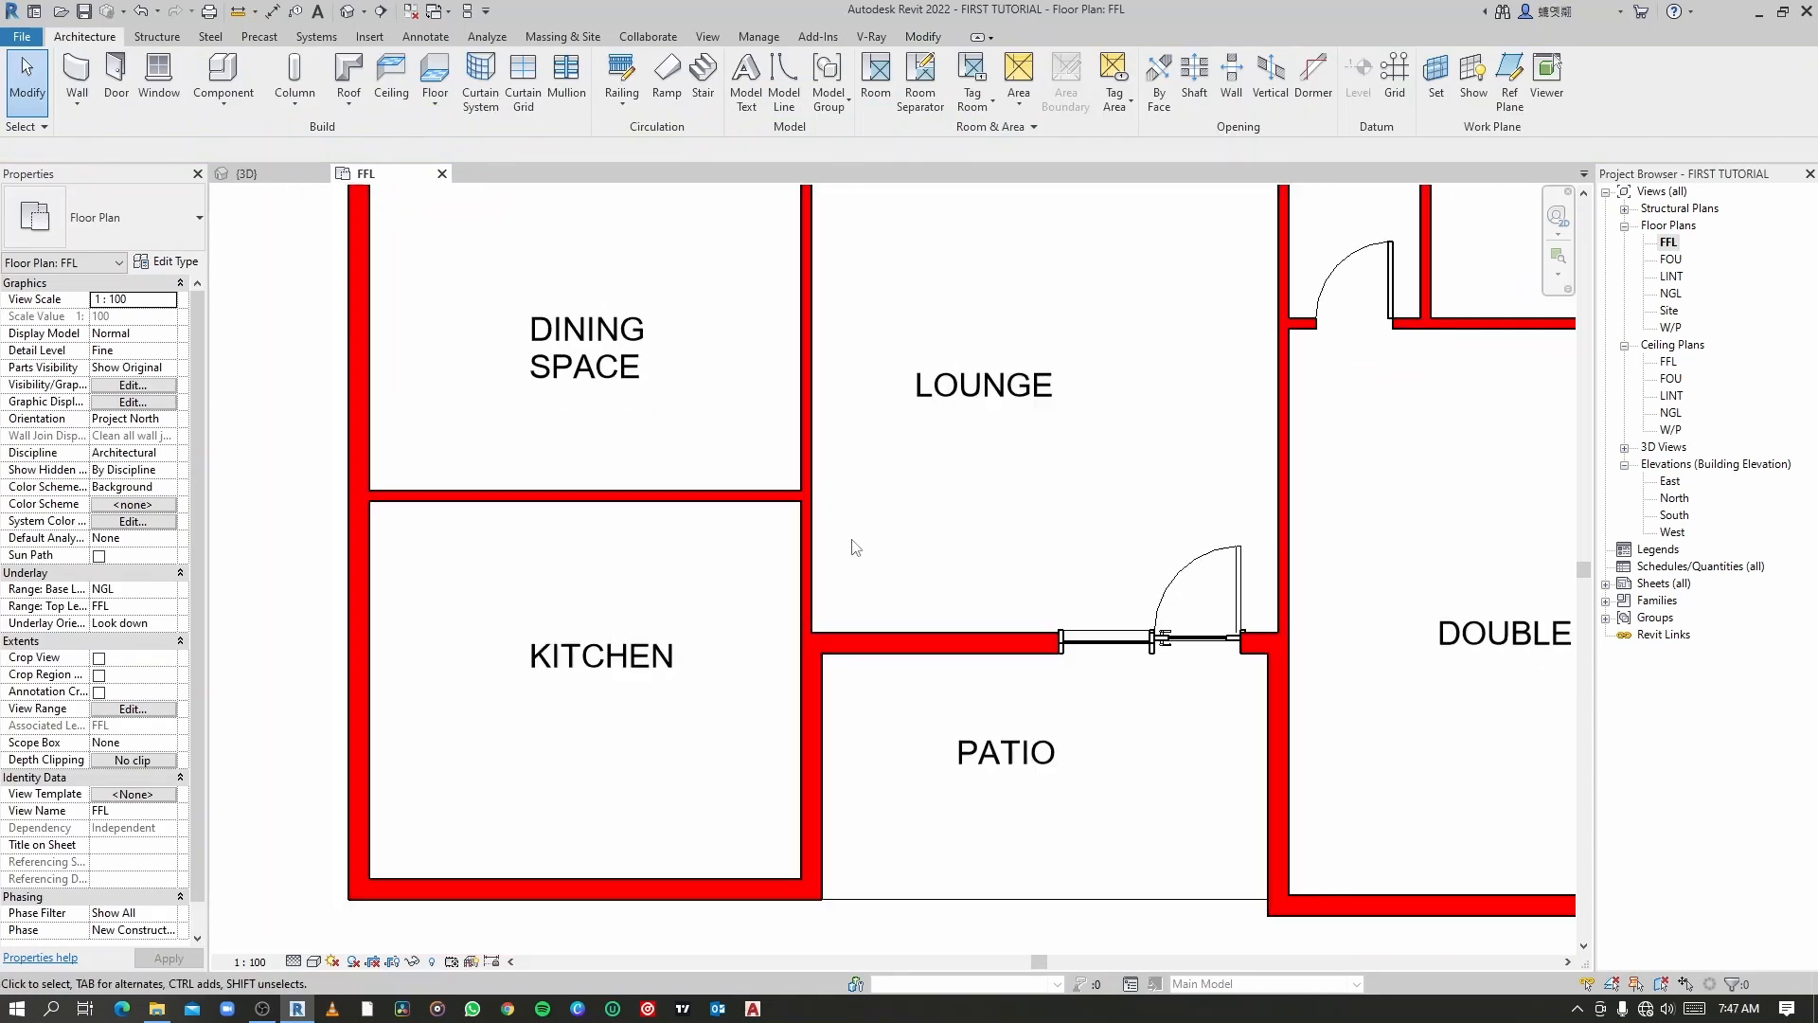
Step: Cut a rectangular wall opening in the lounge's garage-side wall, just above the short wall holding the garage door
scroll(834, 564, down, 1)
scroll(822, 575, up, 2)
middle_drag(822, 575, 742, 685)
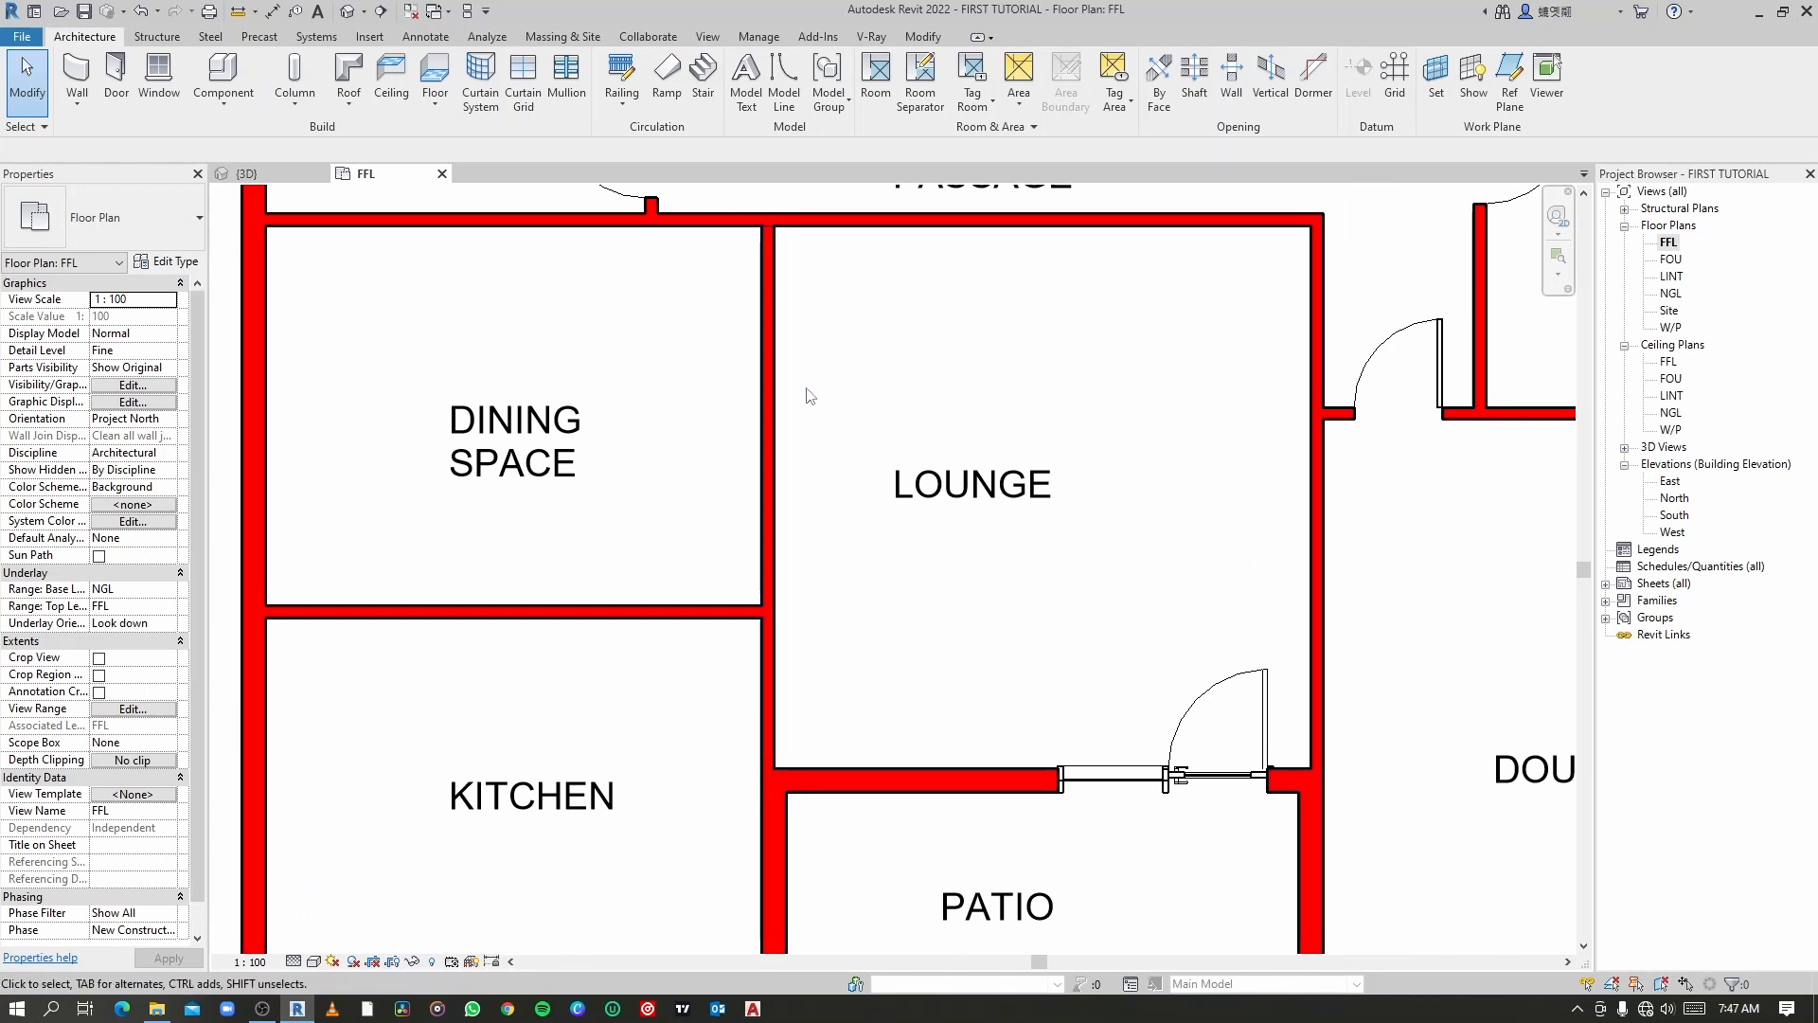
middle_drag(817, 404, 641, 528)
scroll(1063, 477, up, 2)
middle_drag(1056, 480, 895, 554)
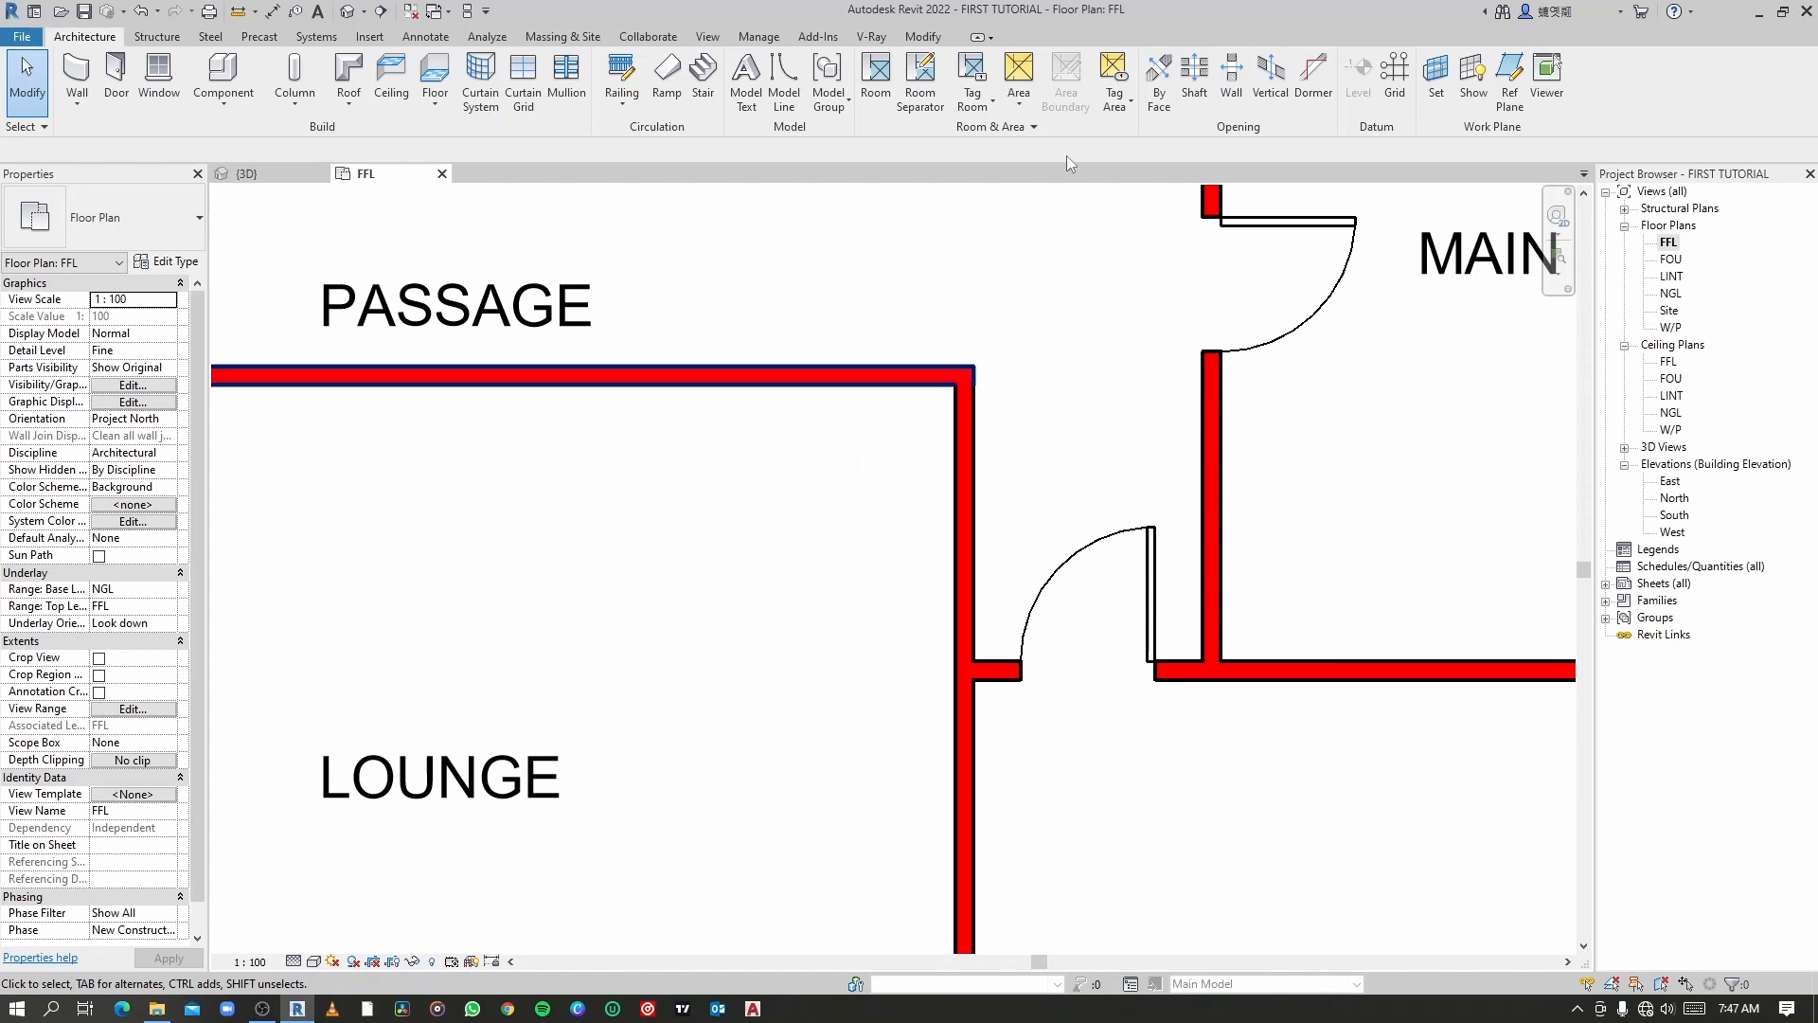
click(1231, 83)
scroll(972, 434, up, 3)
click(973, 434)
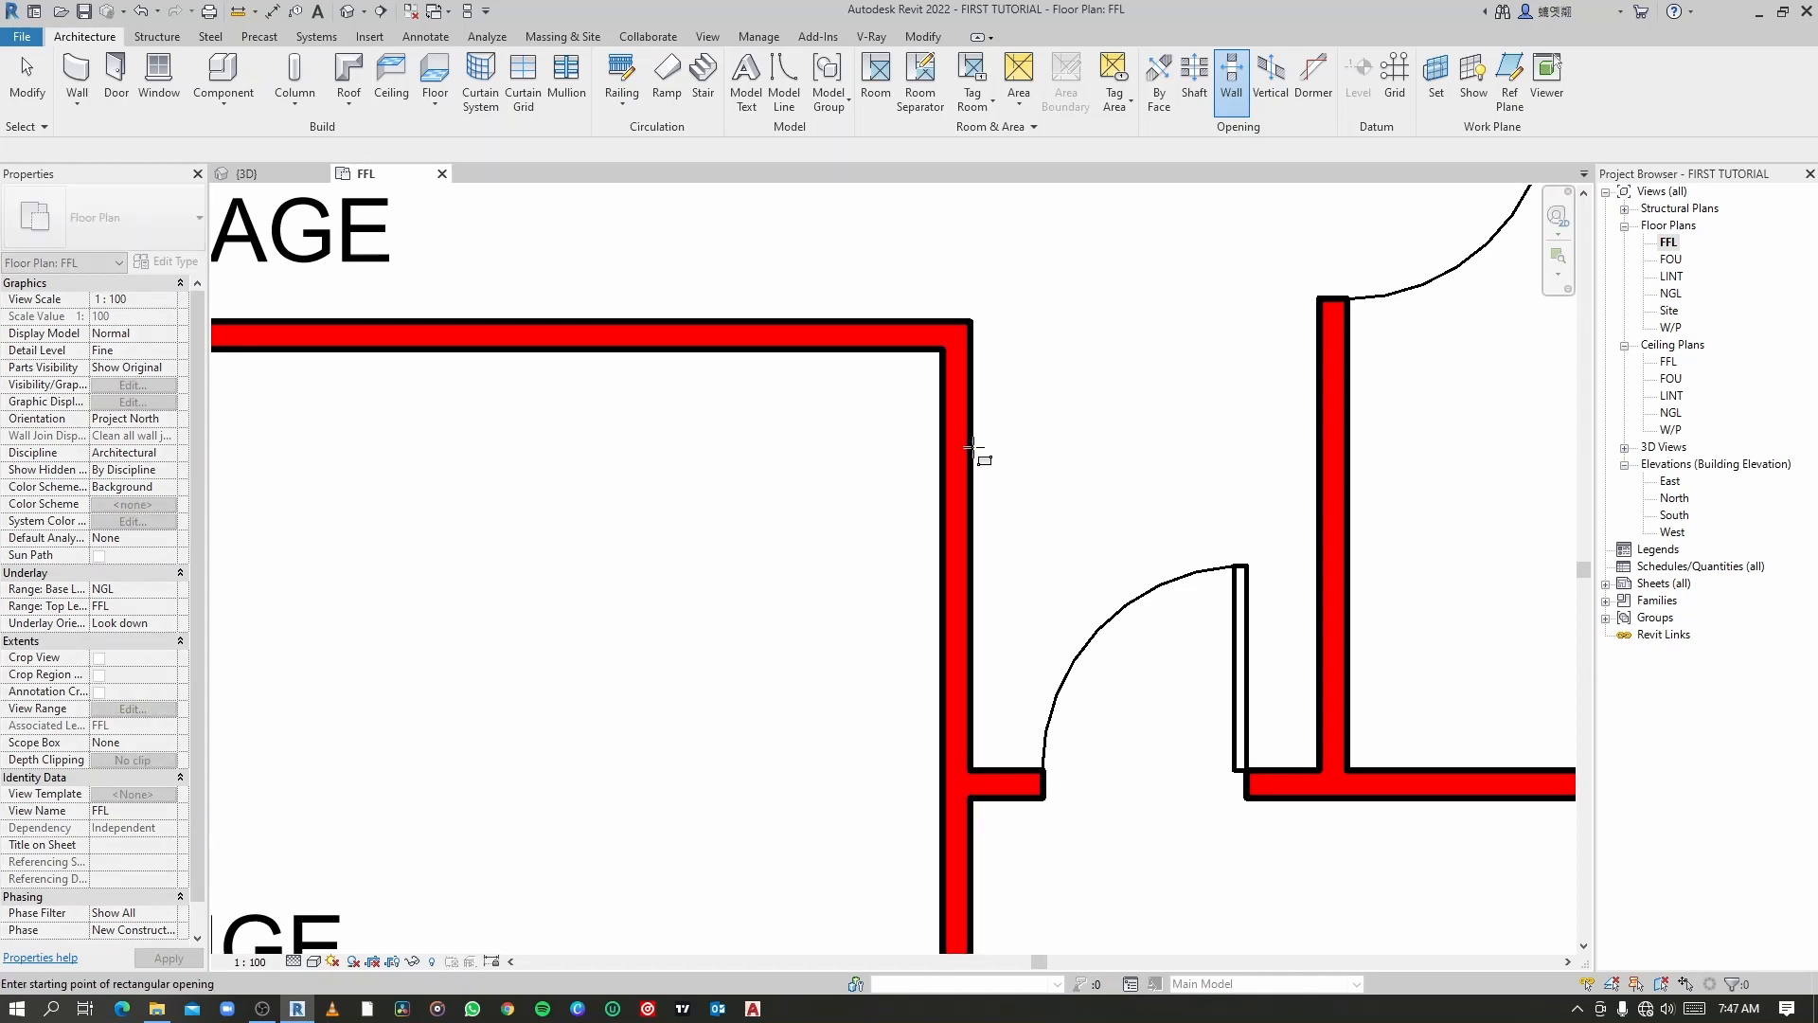
click(972, 535)
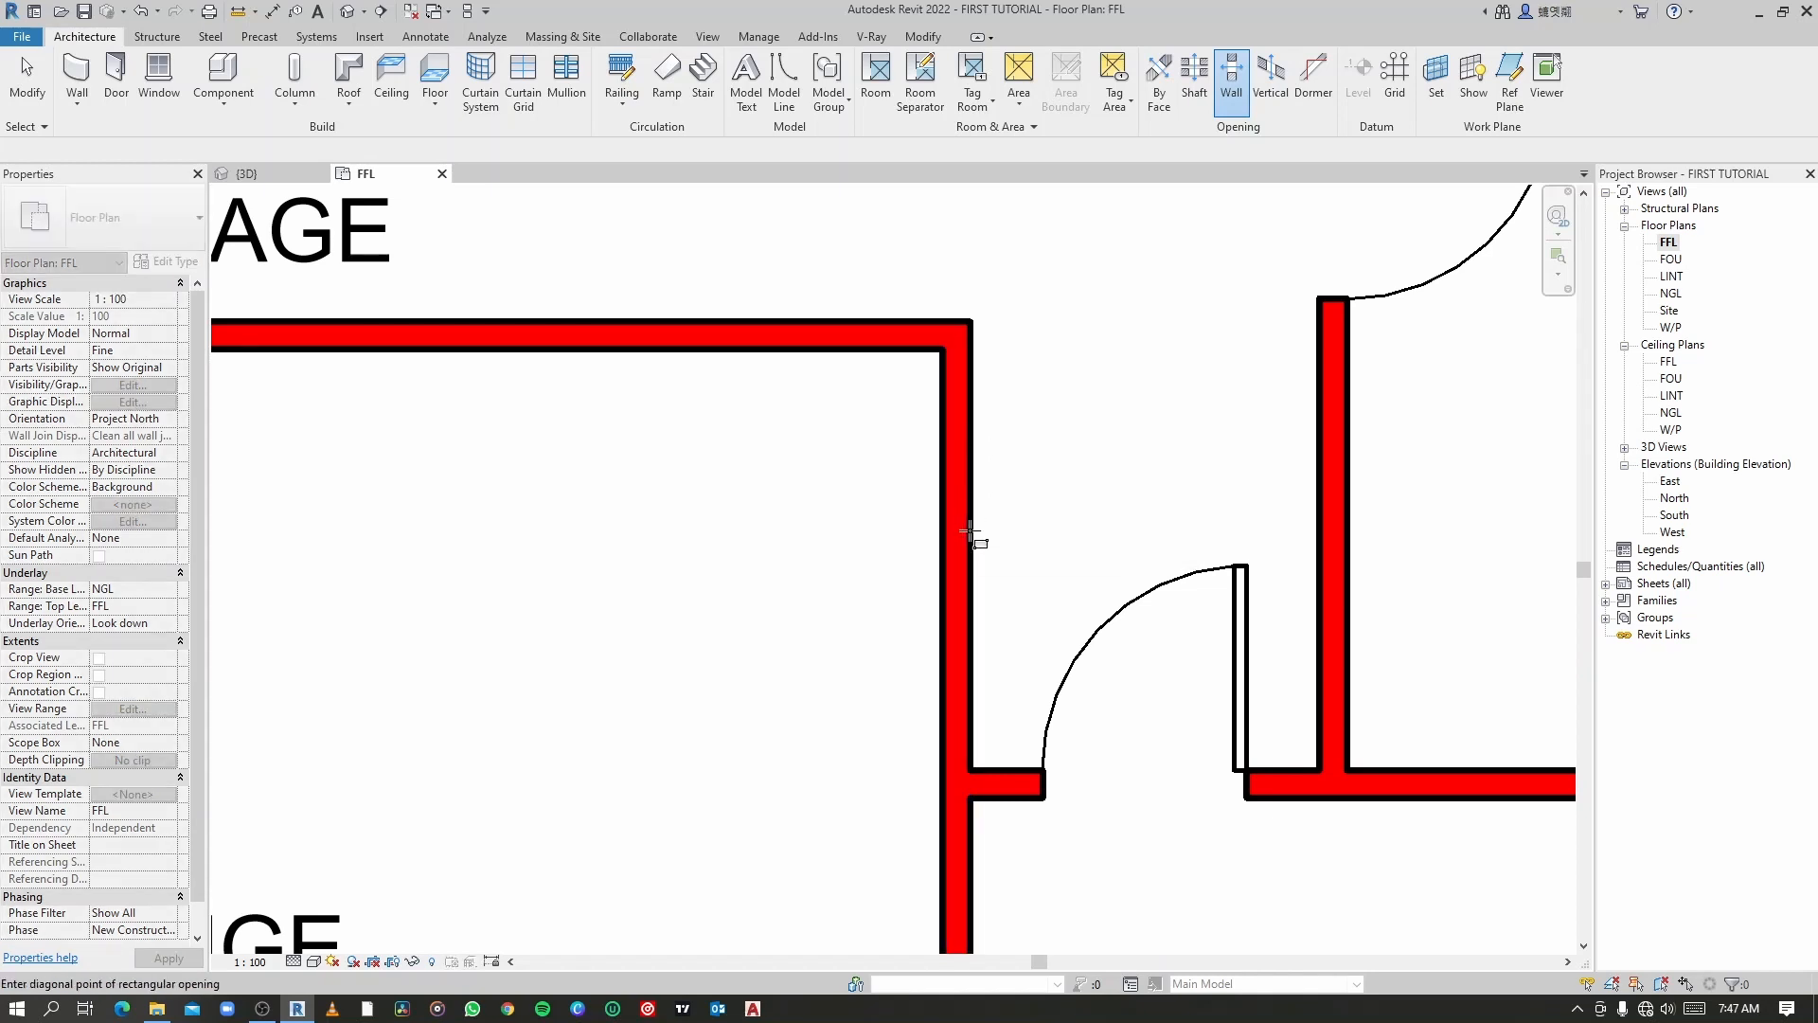
click(950, 711)
key(Escape)
key(Escape)
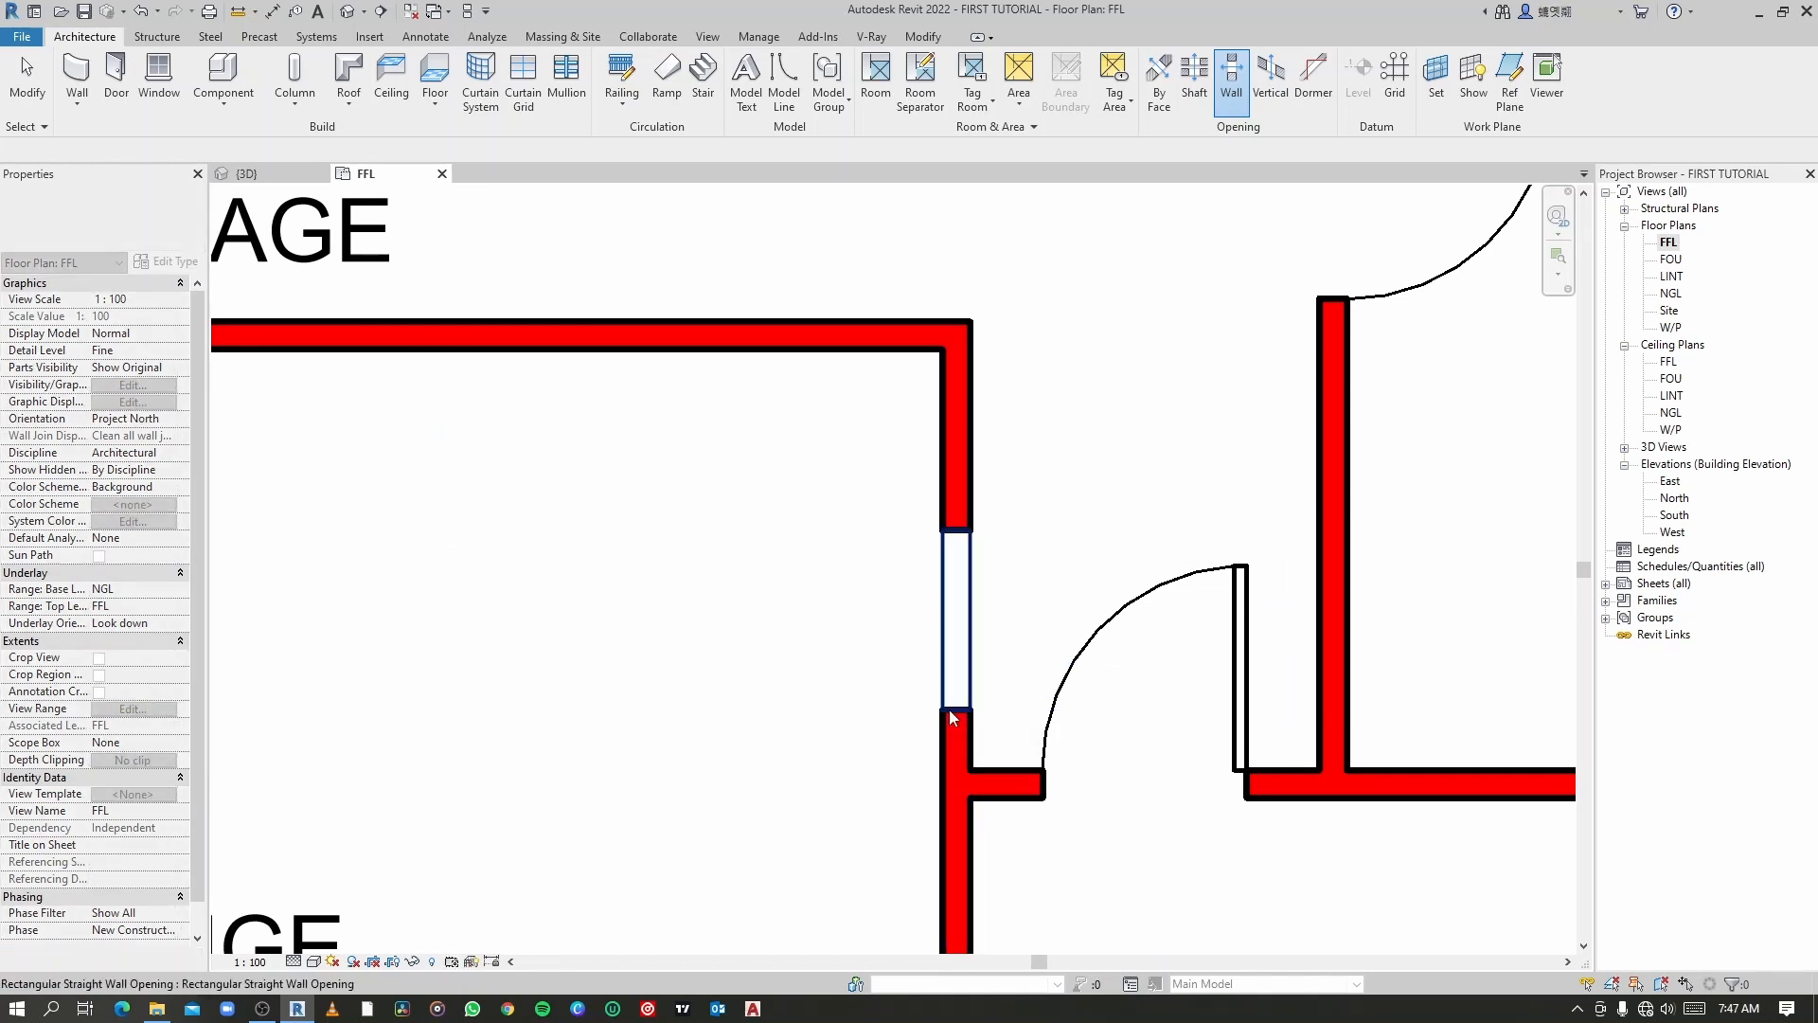
Step: Stretch the lounge-to-passage wall opening up toward the passage-side corner, making it about 1220 mm wide
click(958, 630)
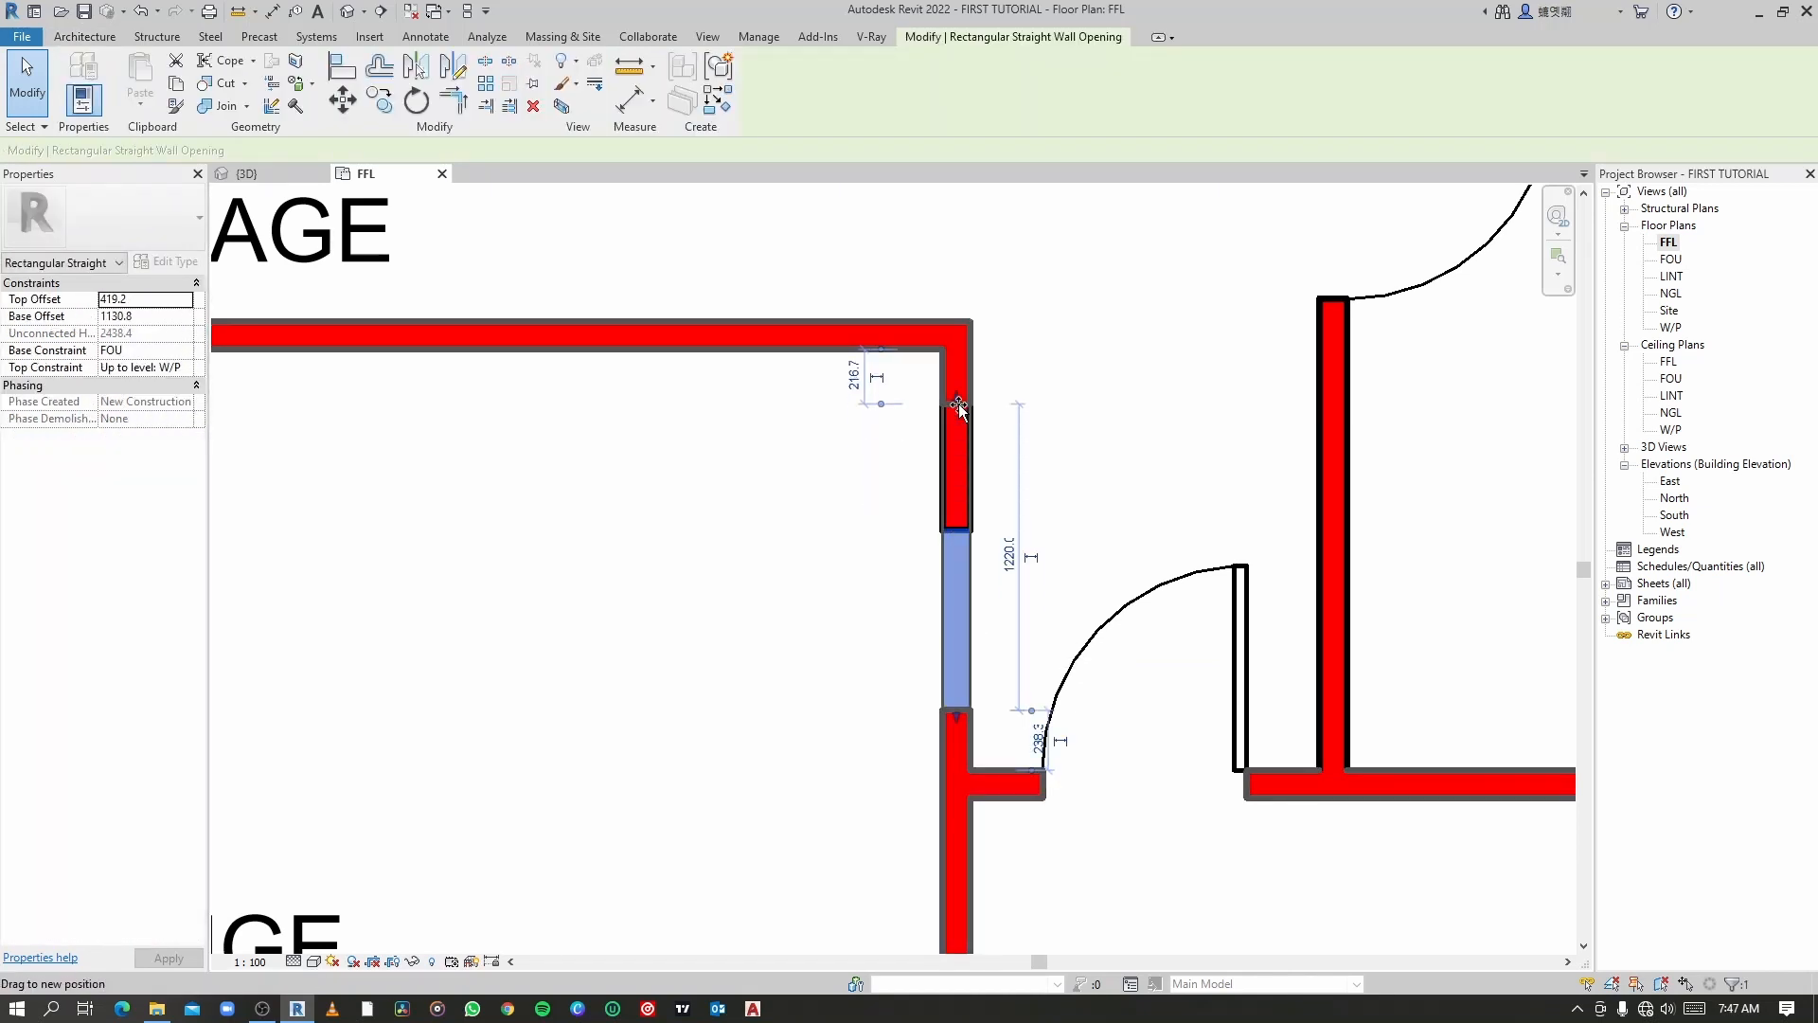
click(835, 538)
scroll(835, 538, down, 5)
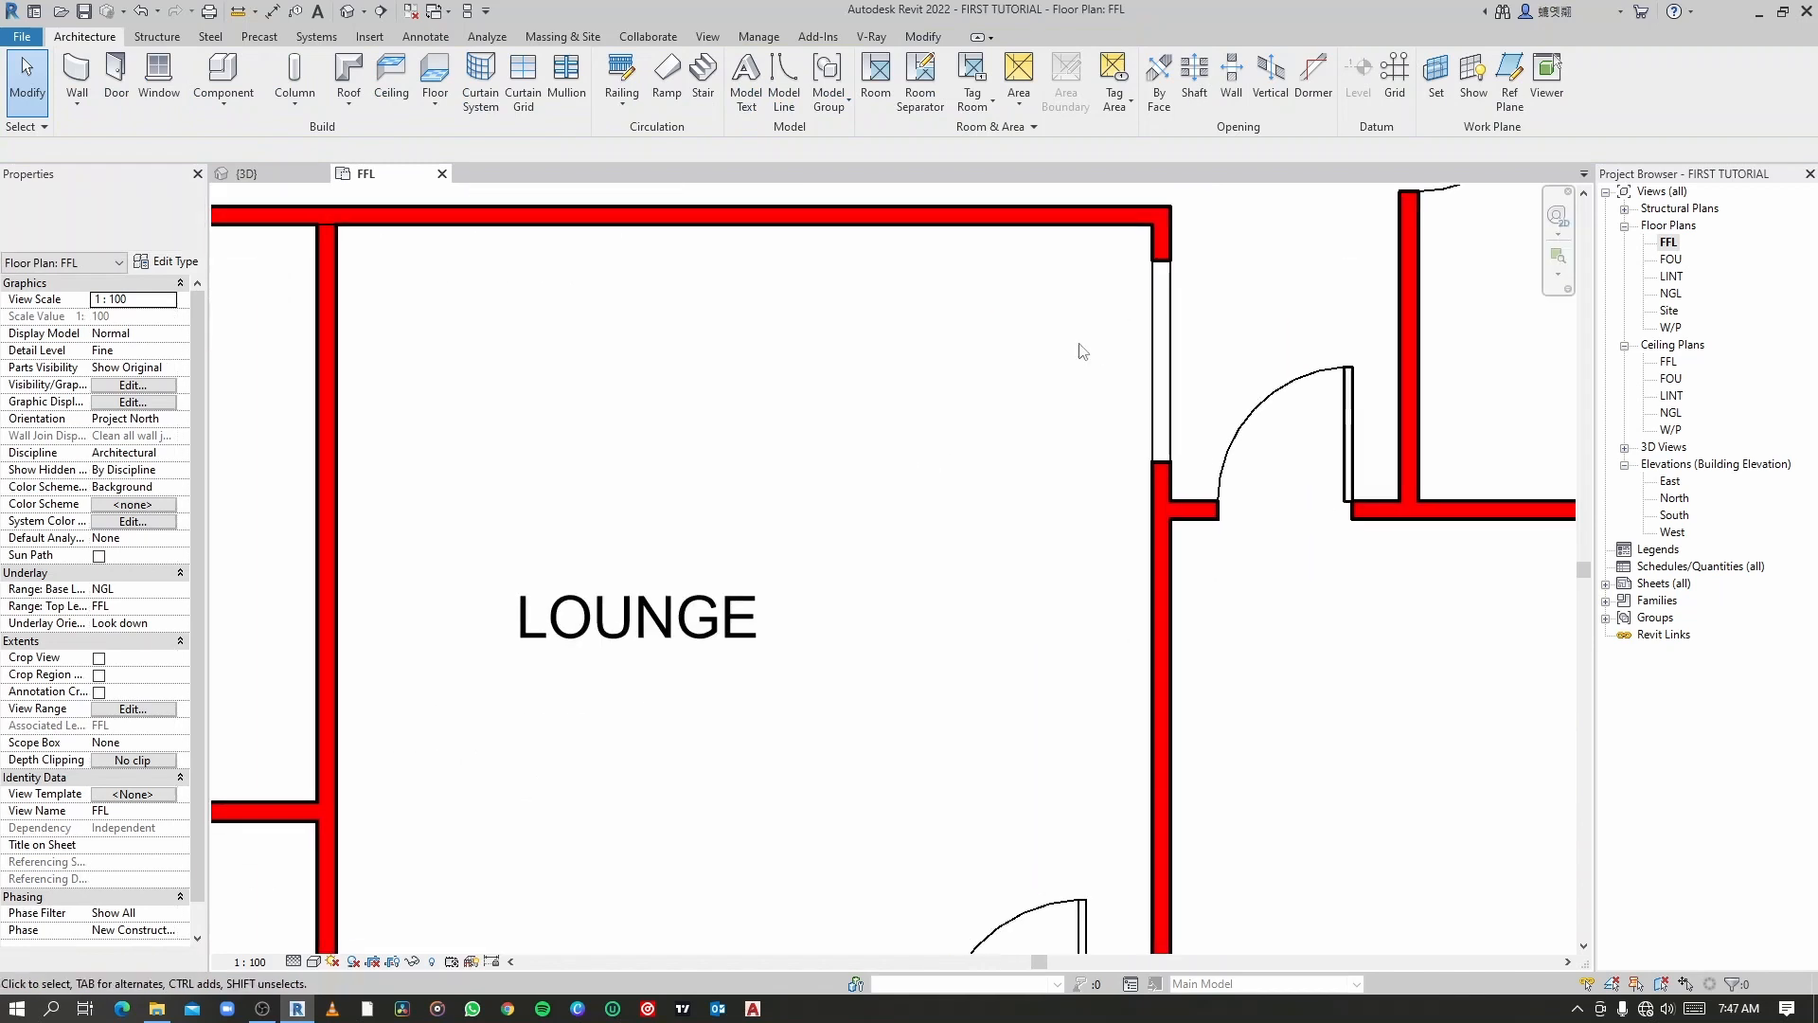
Step: Cut a wall opening about 1050 mm wide between the dining space and lounge, about 913 mm from the passage wall
scroll(856, 601, down, 2)
scroll(869, 596, up, 2)
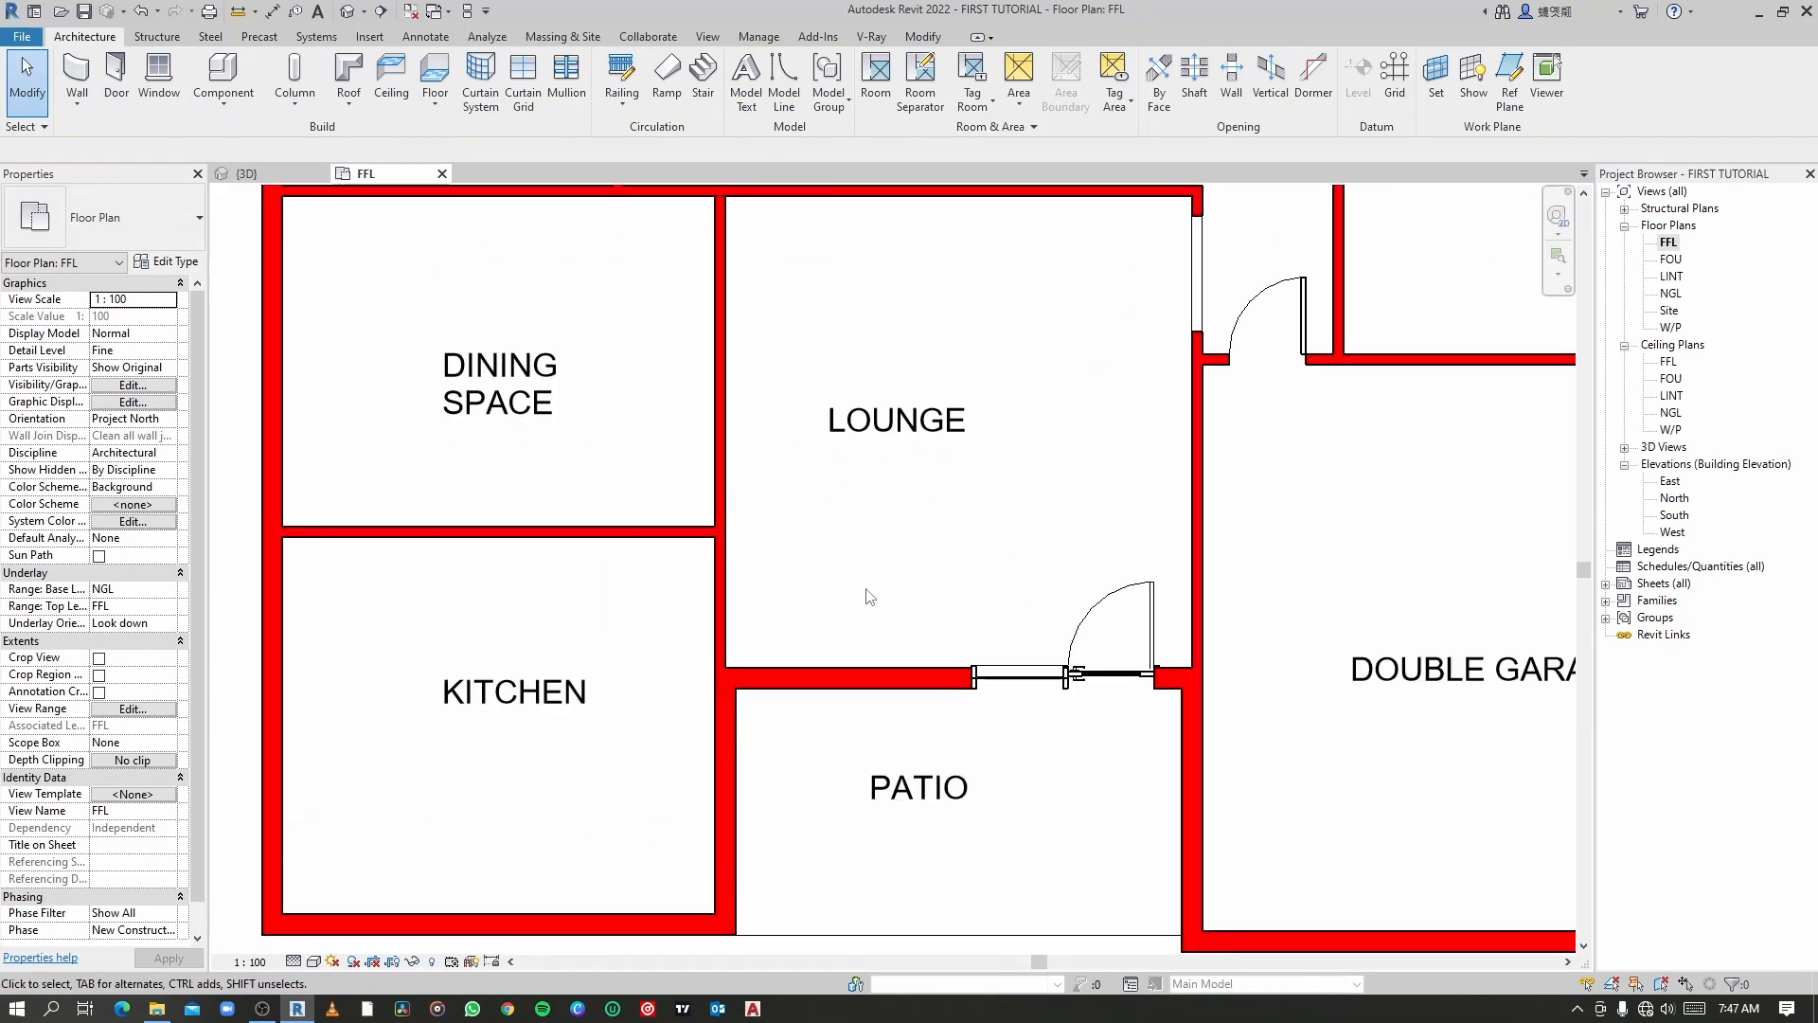
click(1231, 76)
middle_drag(716, 459, 711, 631)
scroll(710, 631, up, 2)
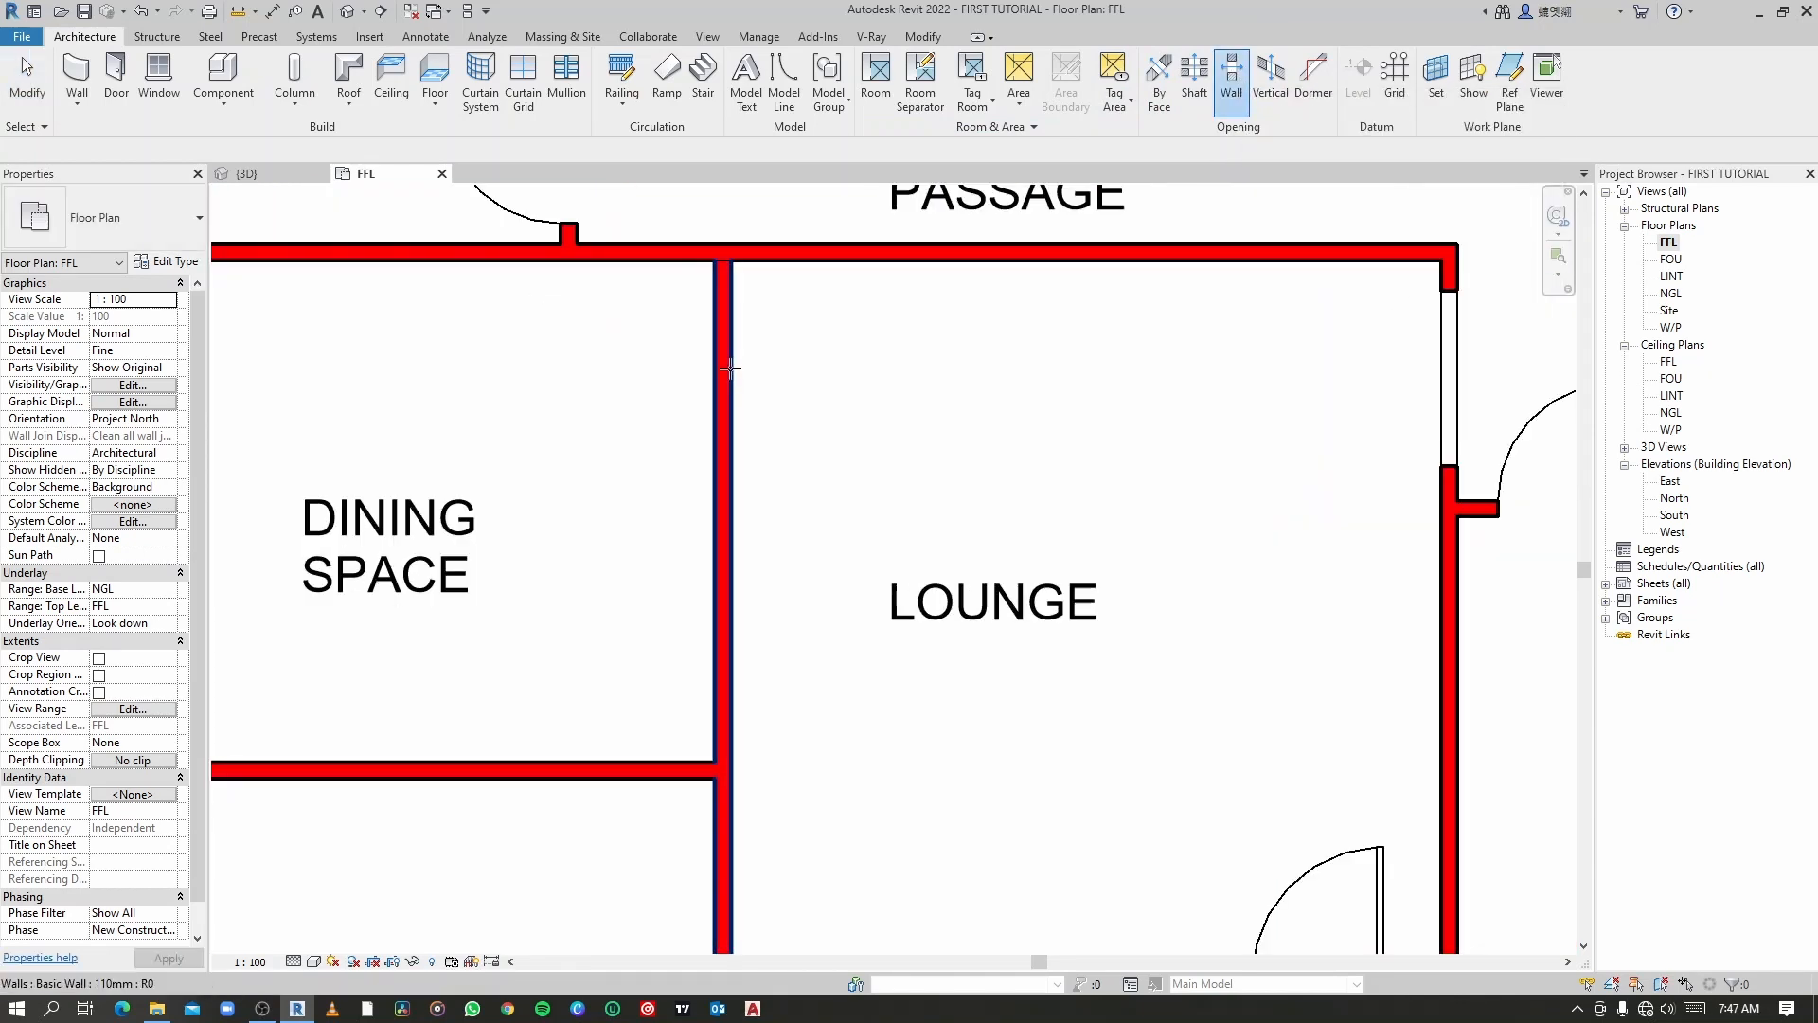
click(729, 369)
click(725, 542)
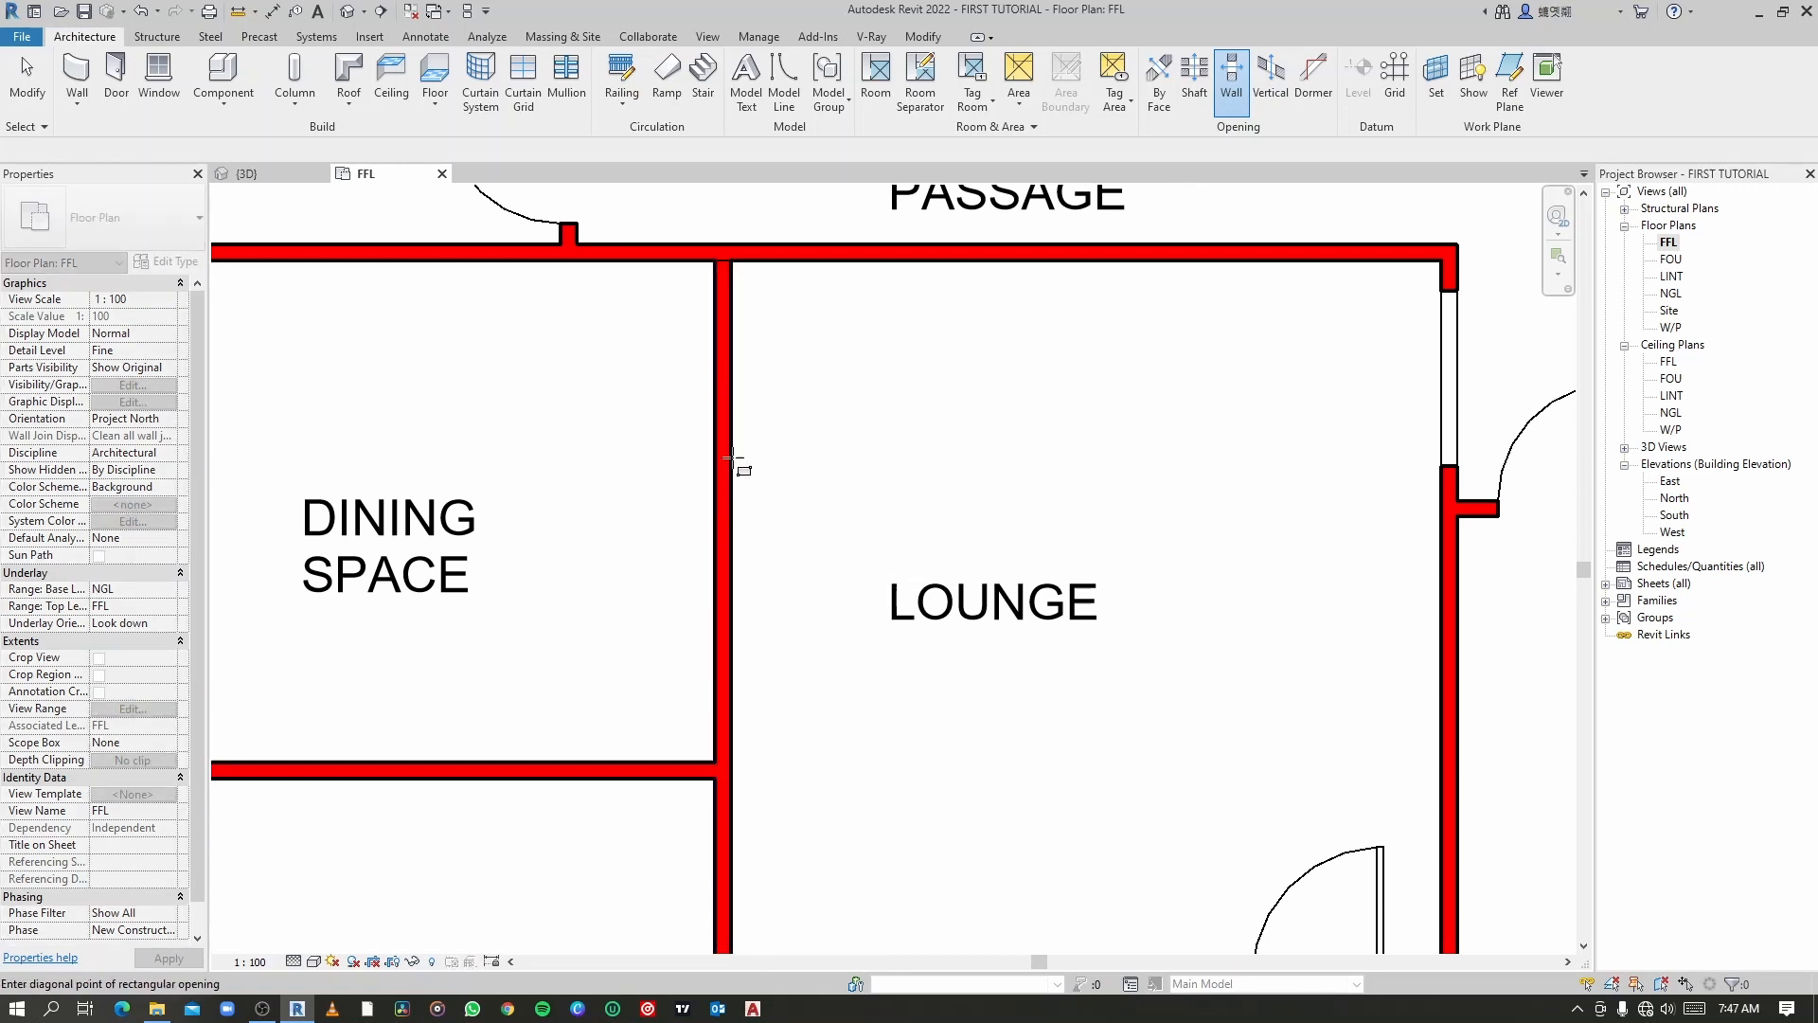
click(734, 391)
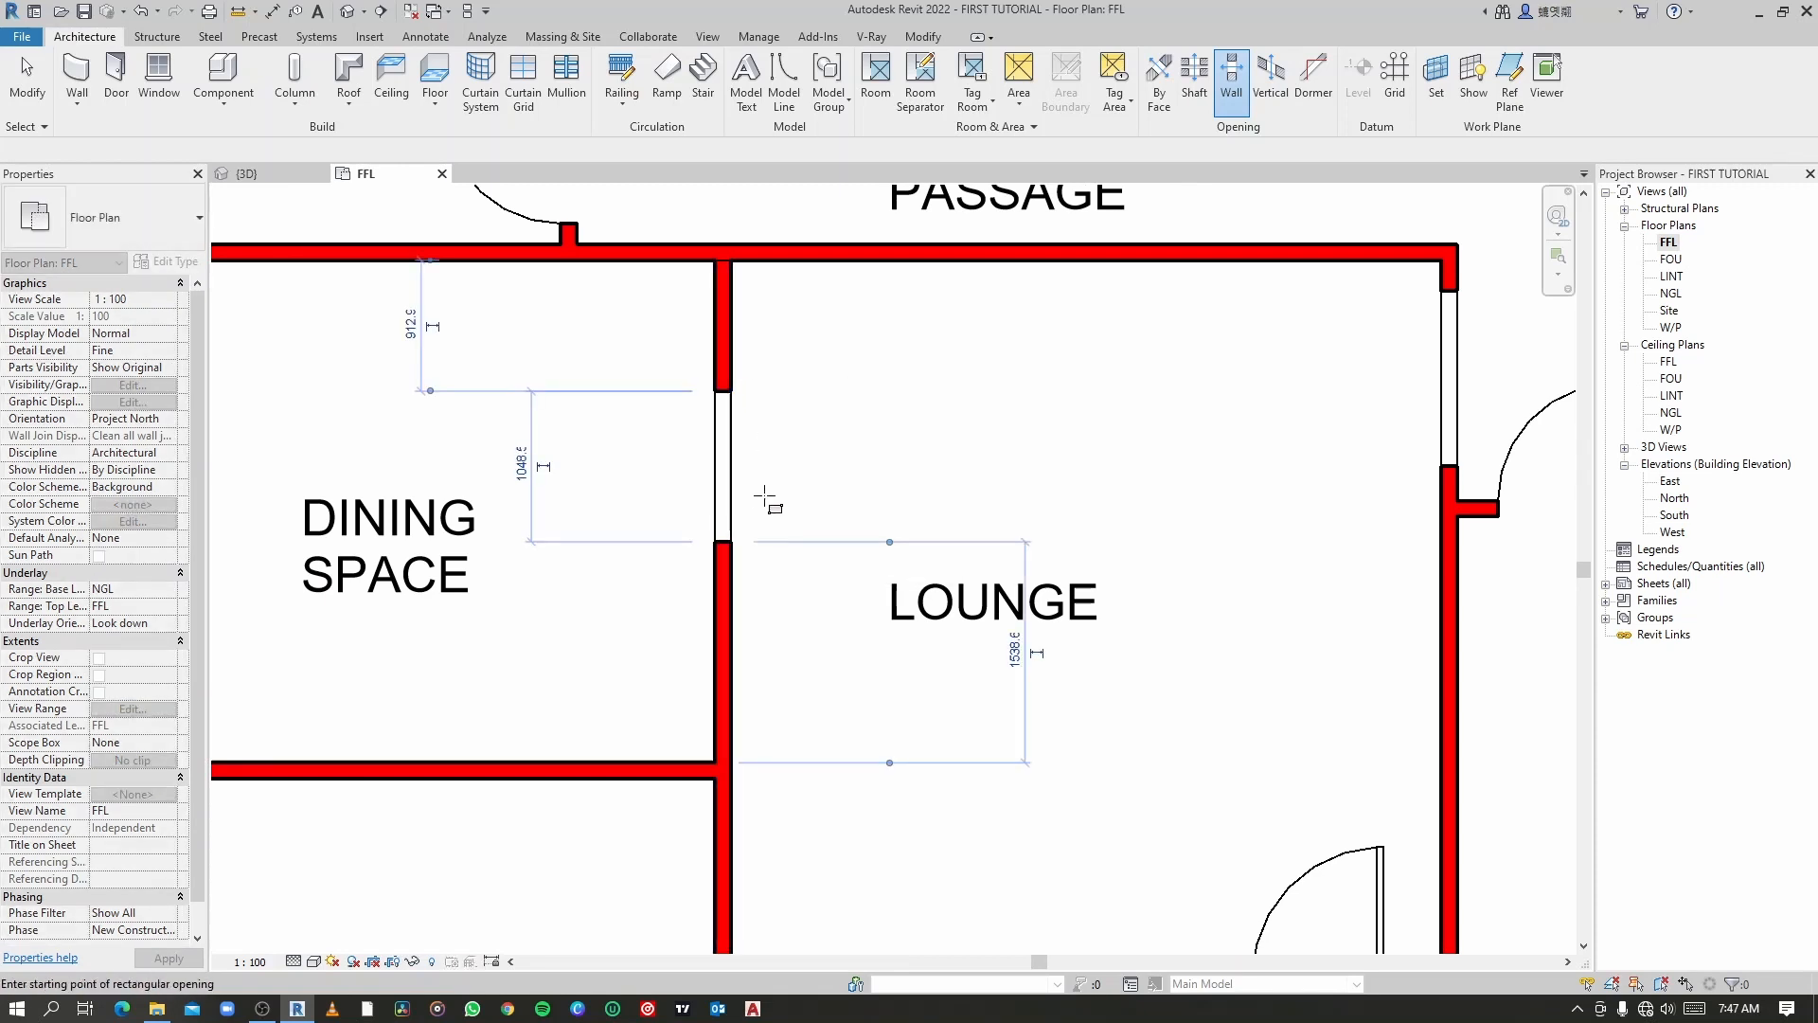
Step: Cut a wall opening about 758 mm wide between the kitchen and lounge, about 187 mm below the dining space wall
scroll(767, 465, down, 3)
scroll(743, 530, up, 2)
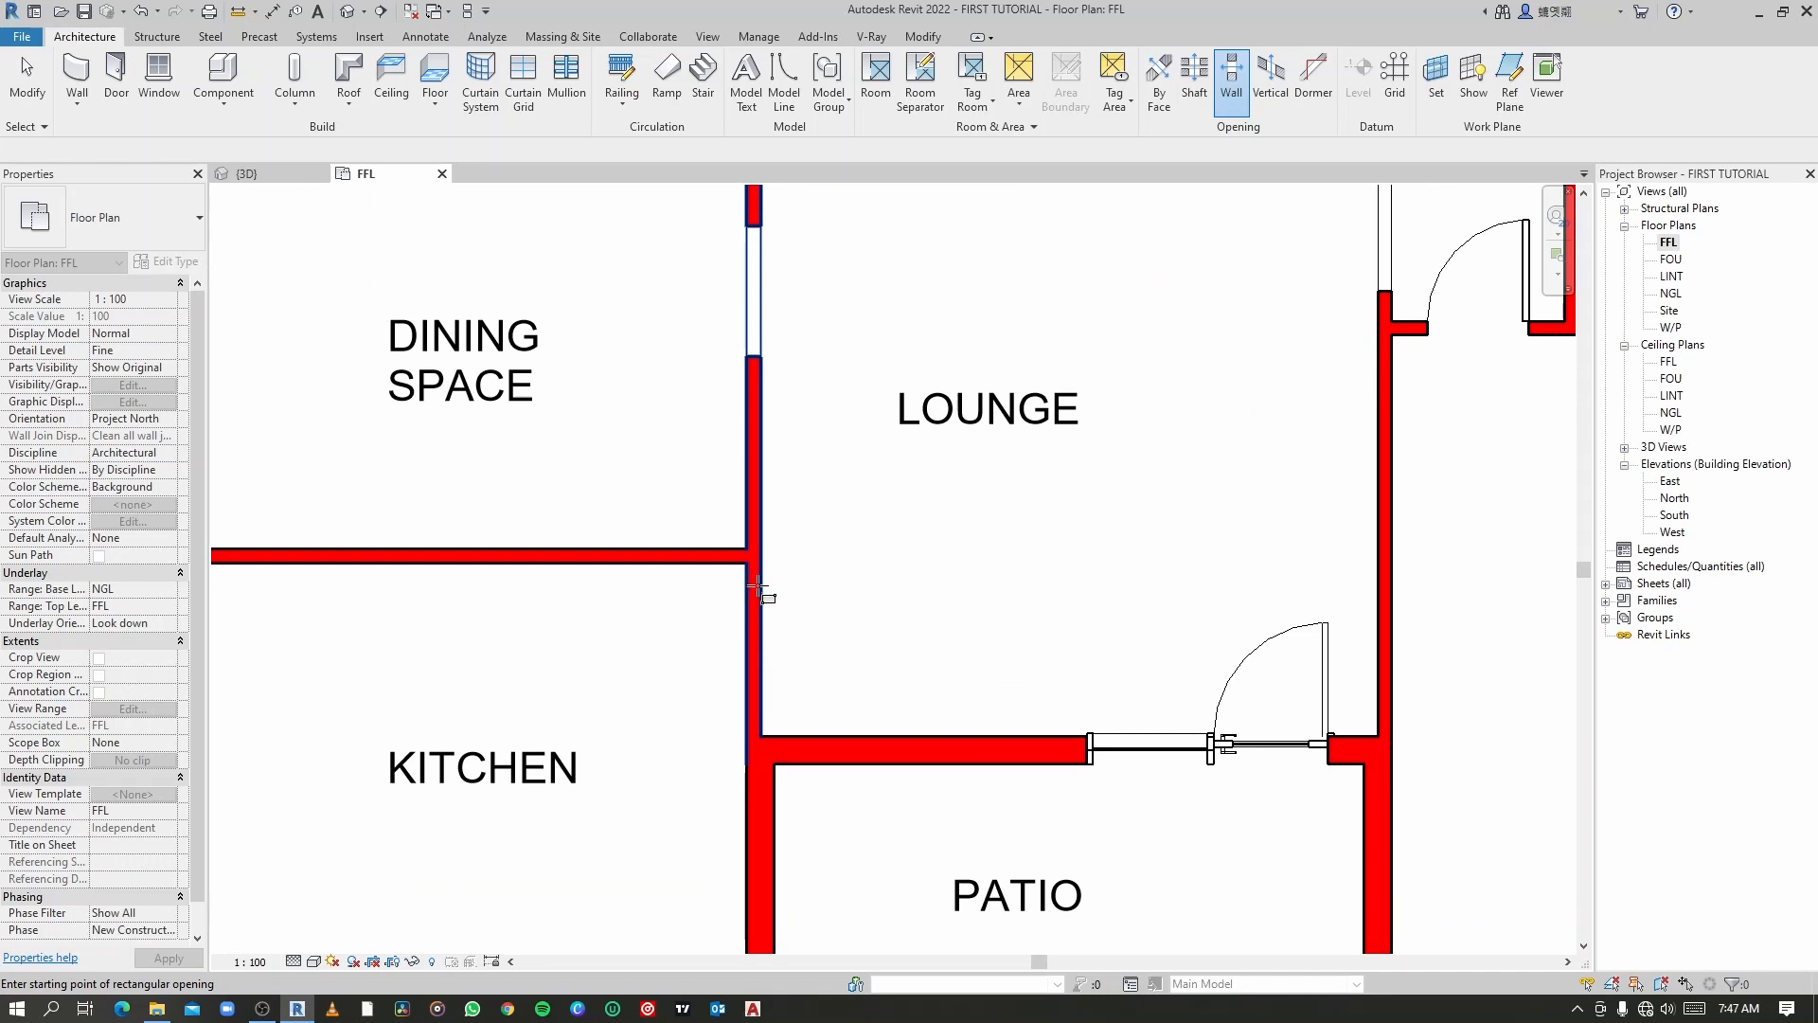
click(748, 680)
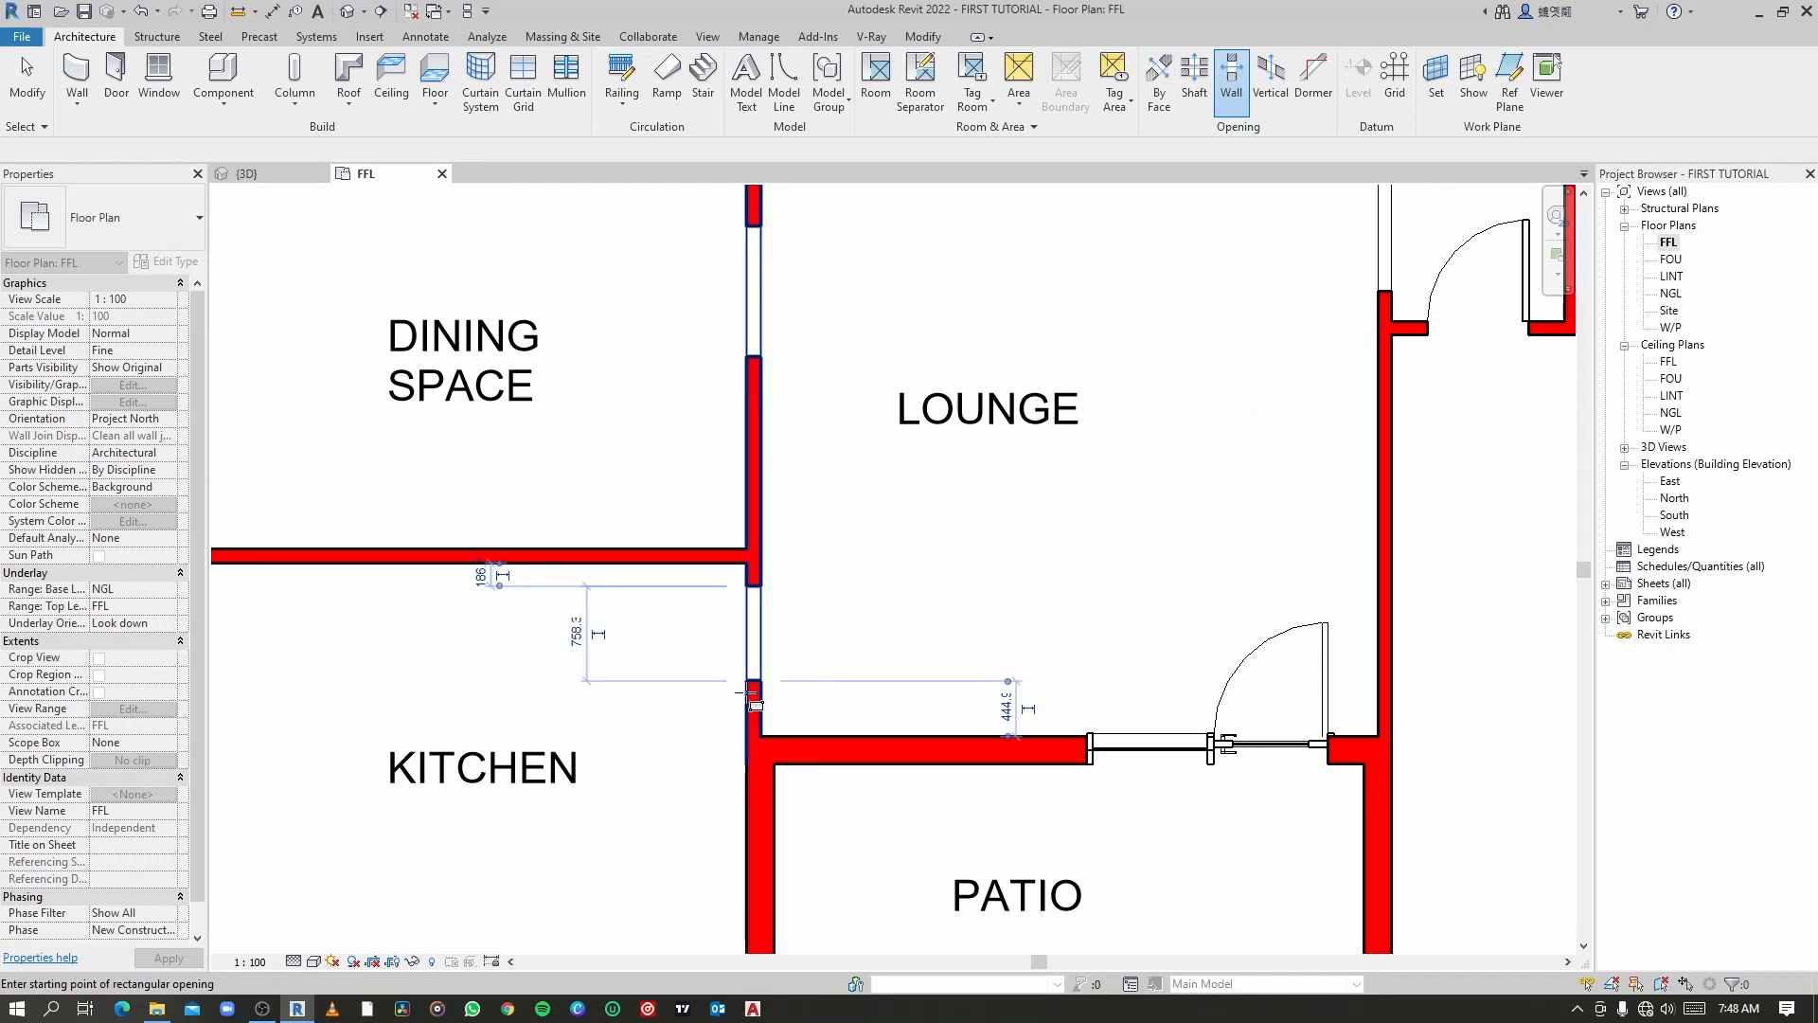
key(Escape)
key(Escape)
scroll(758, 687, down, 4)
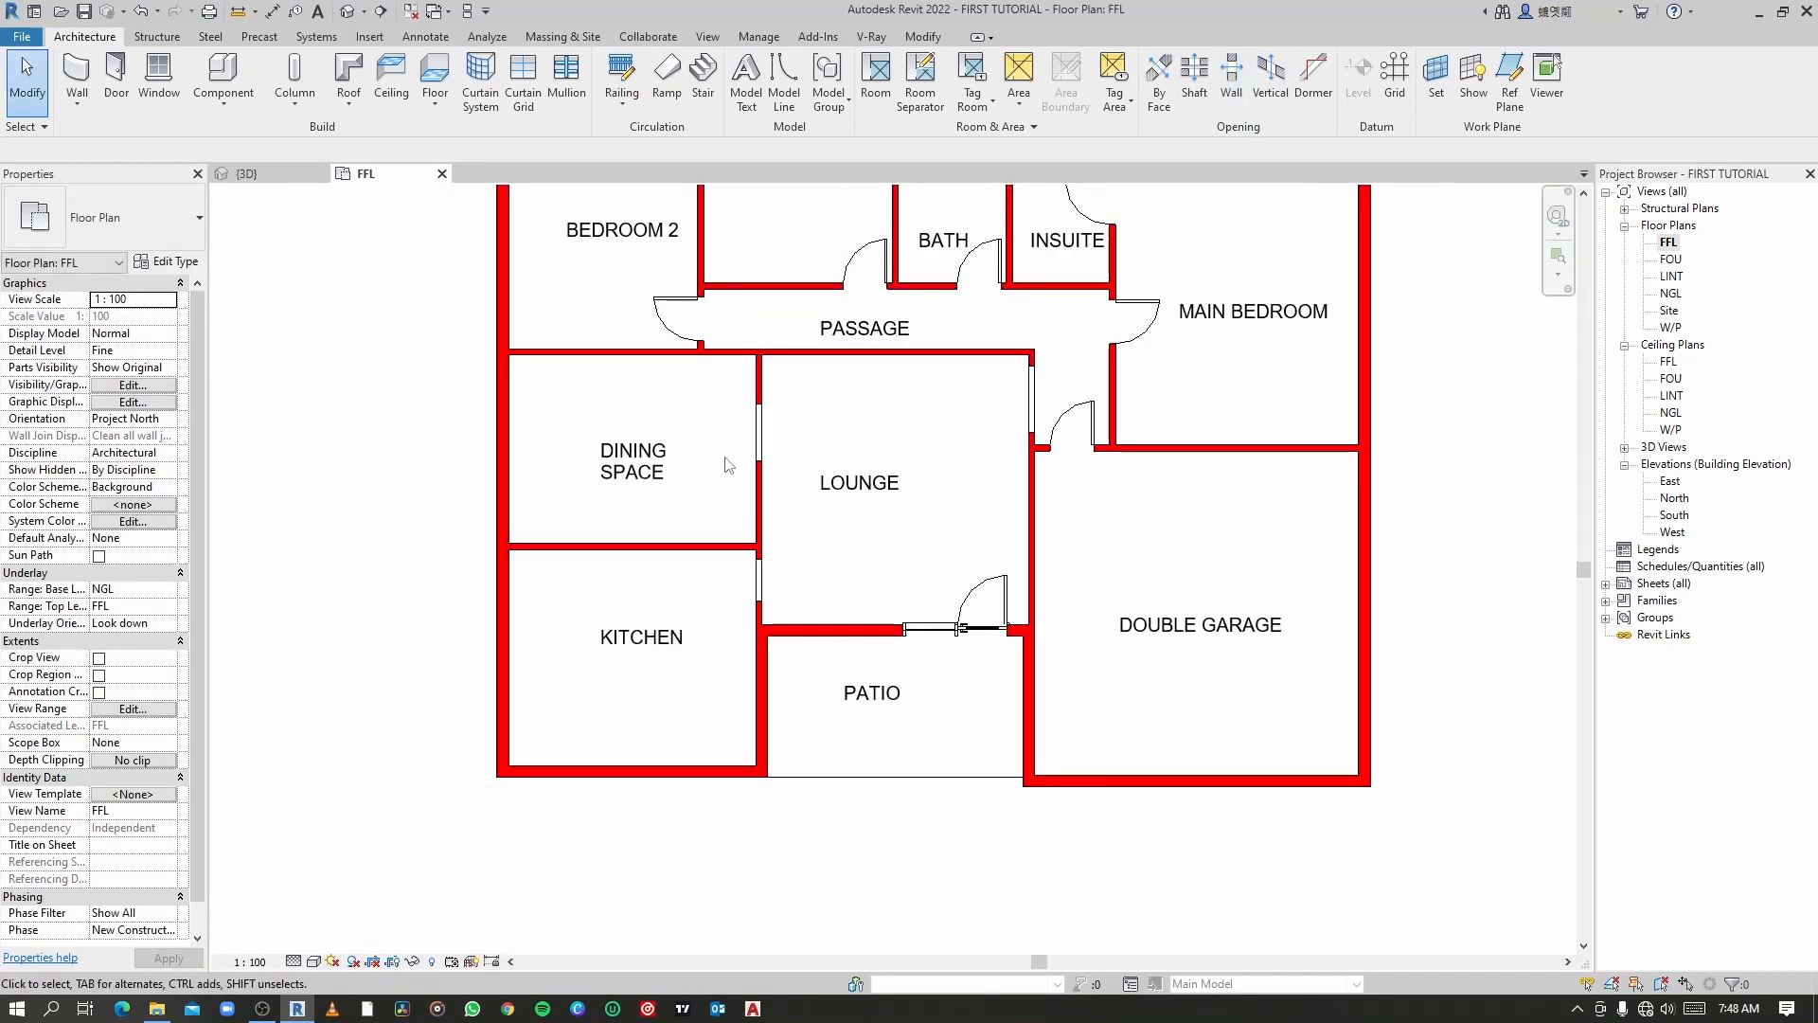
Step: Show the house in the 3D view and select all three rectangular wall openings around the lounge
click(347, 13)
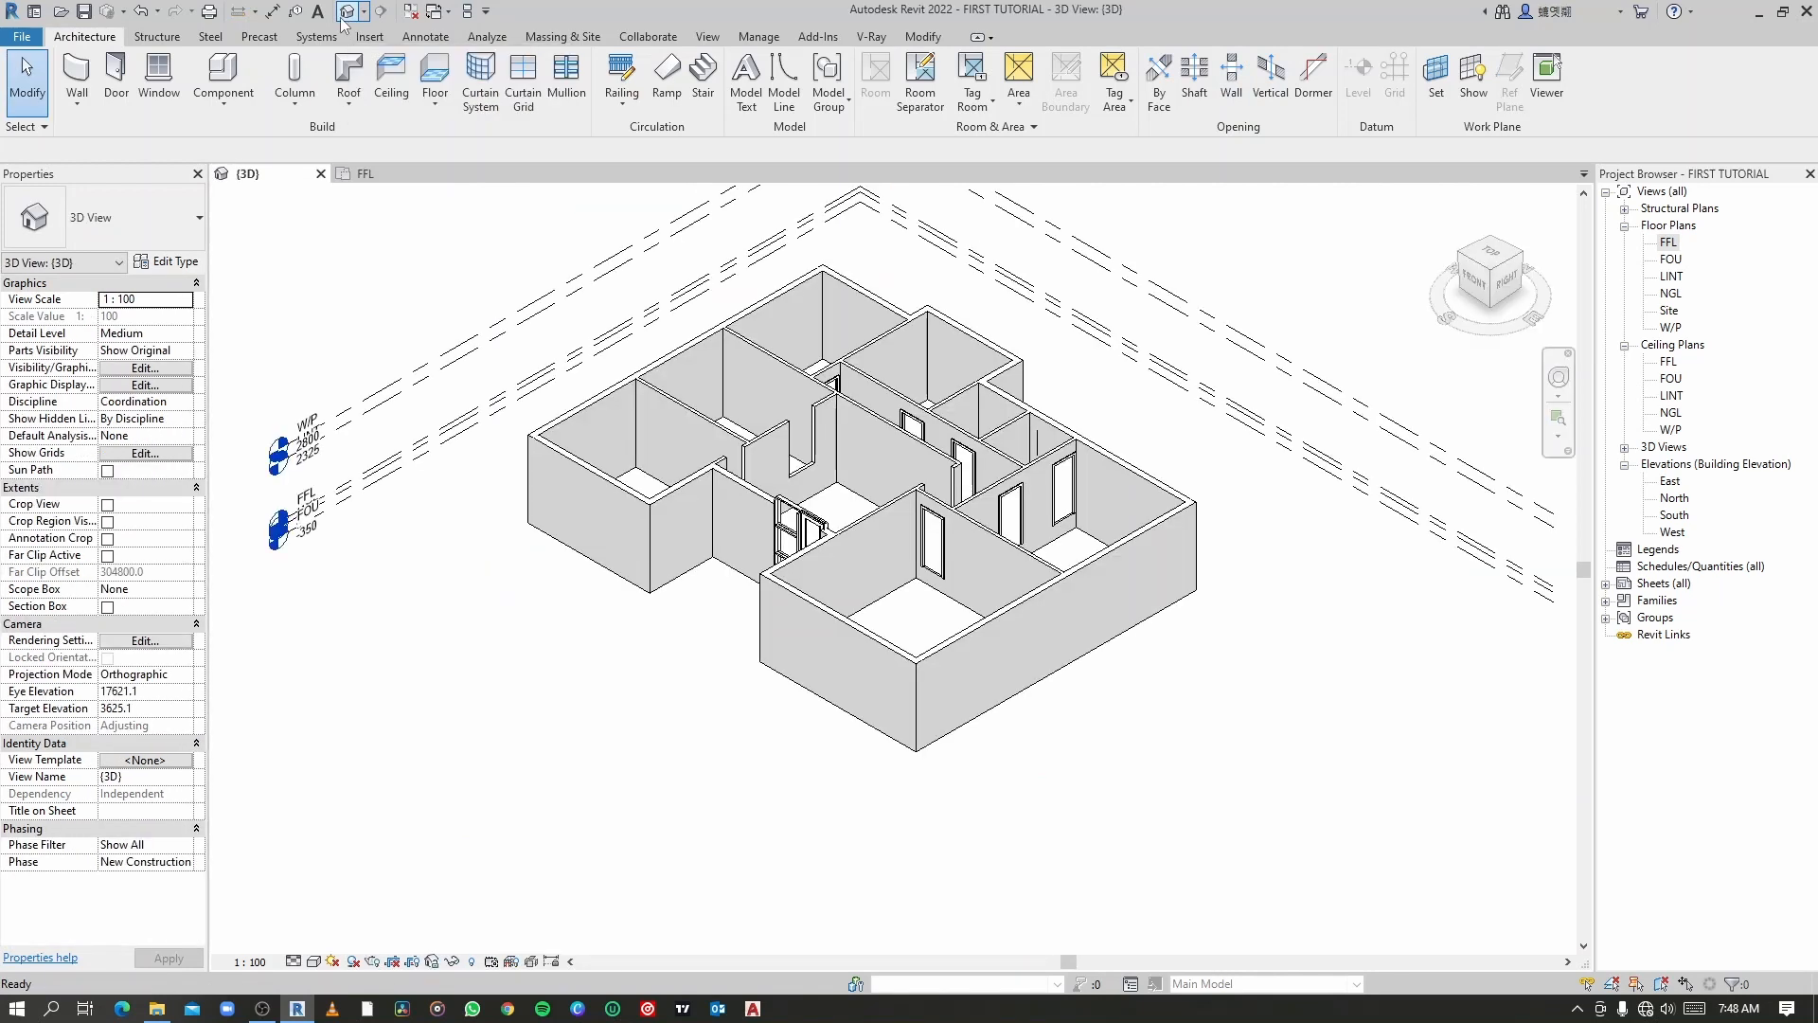
shift+middle_drag(842, 466, 1345, 418)
scroll(885, 545, up, 5)
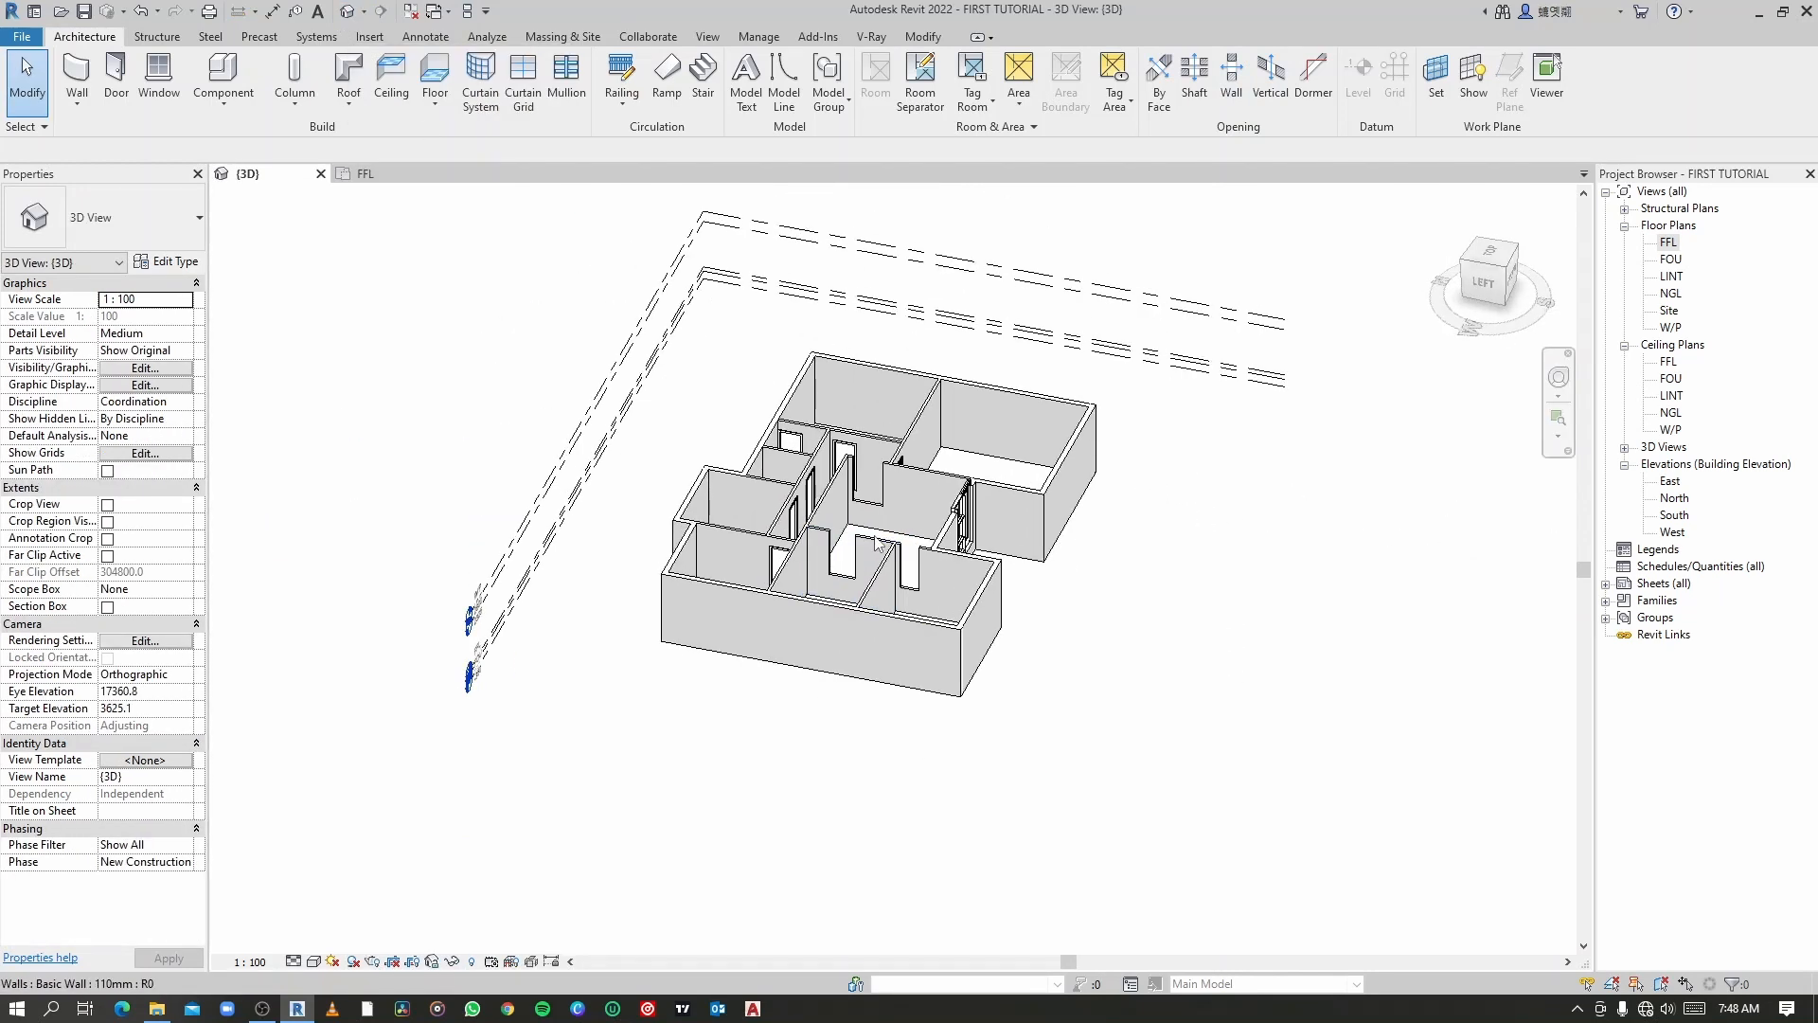
scroll(834, 535, up, 3)
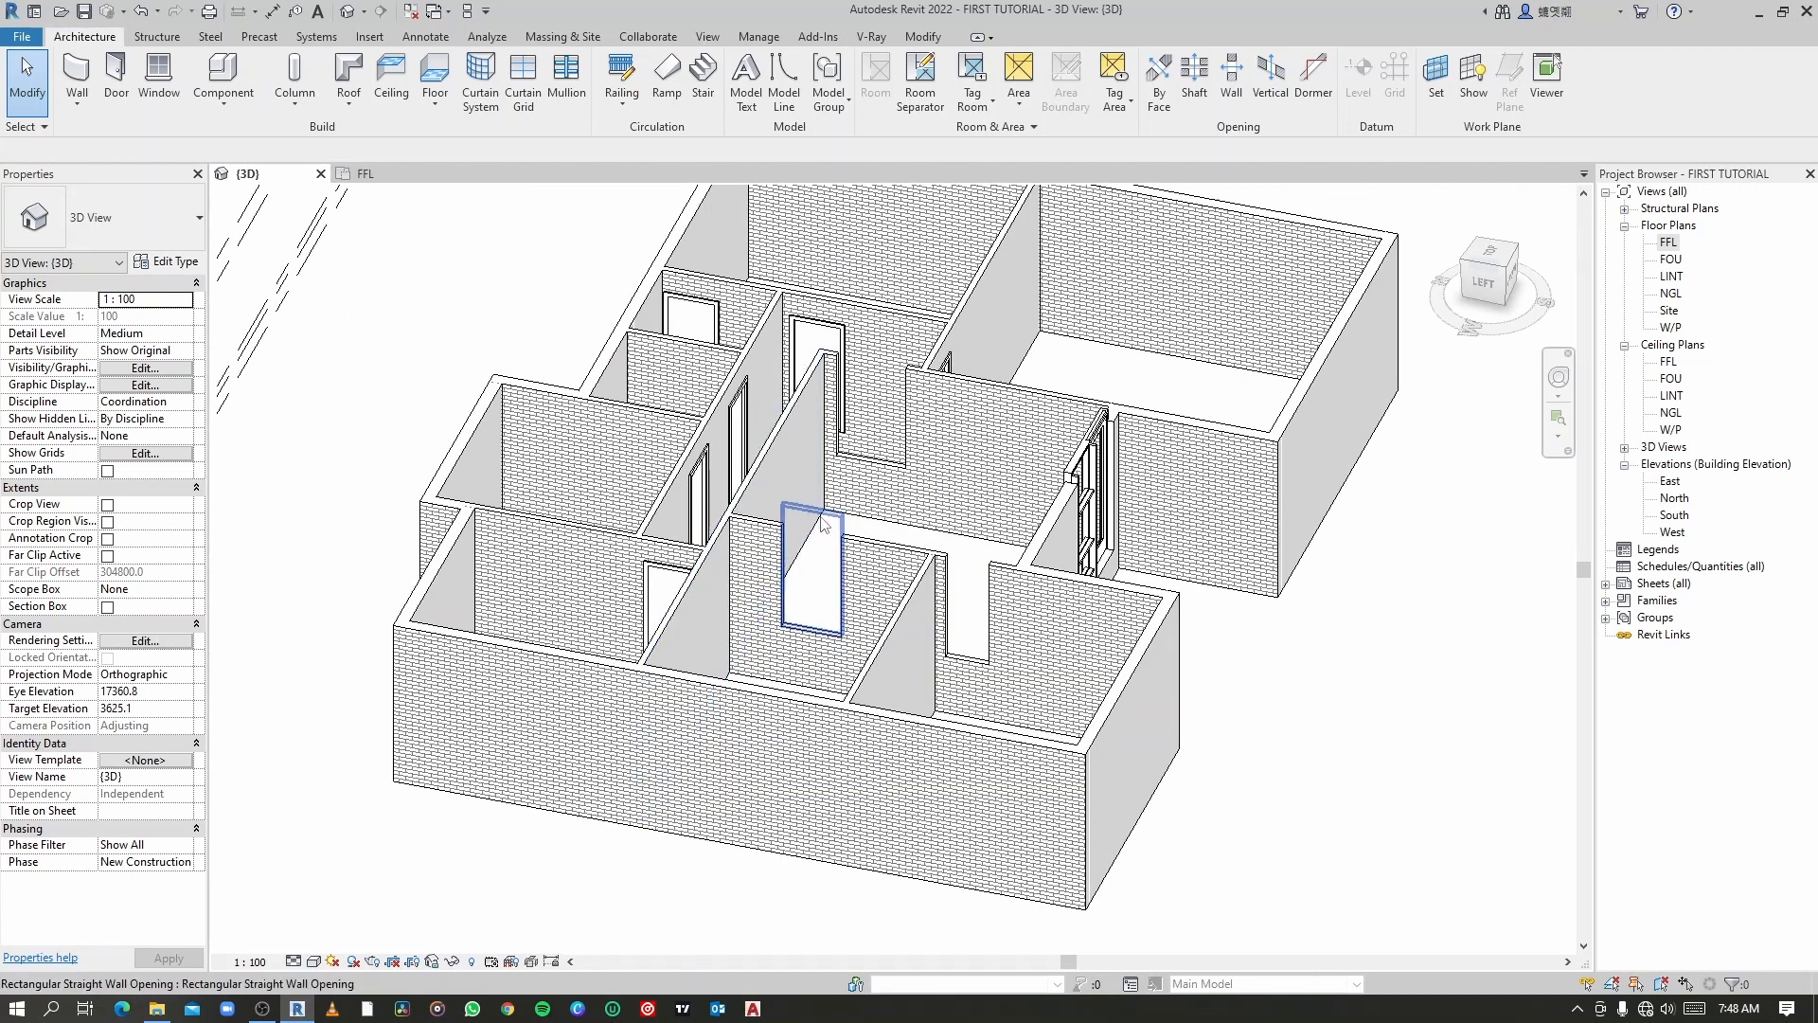
click(822, 521)
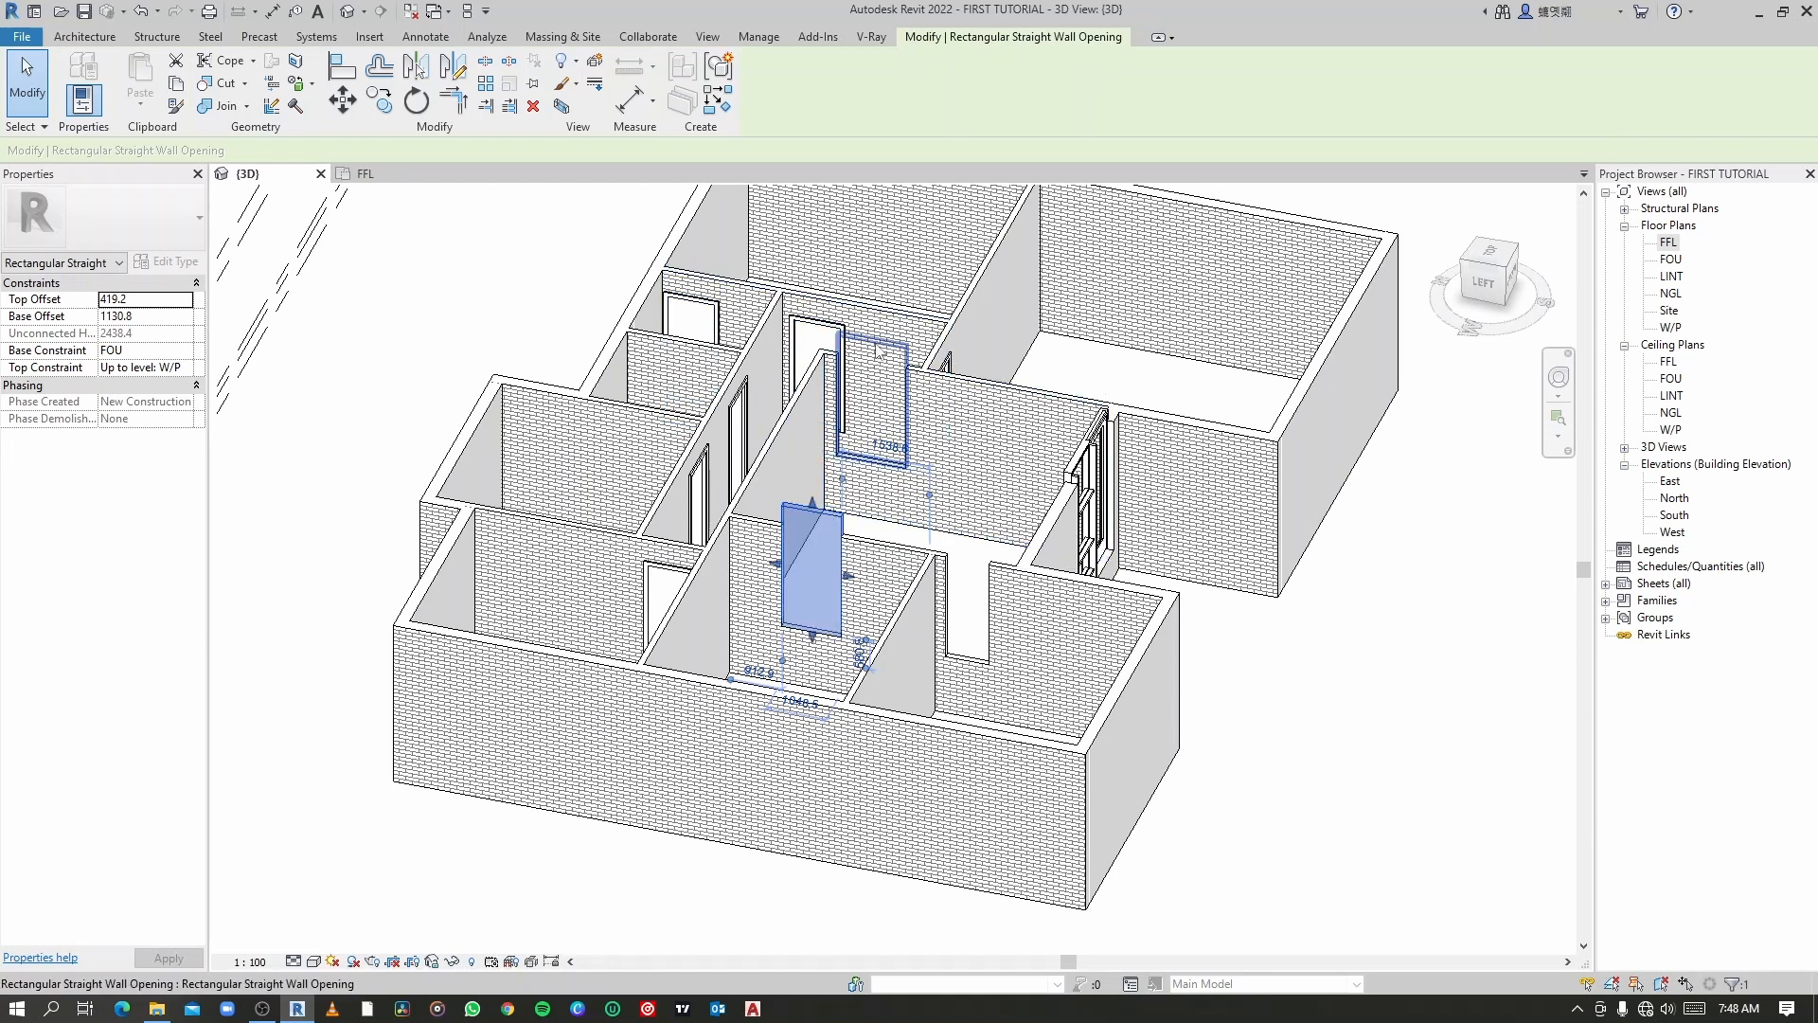
ctrl+click(878, 352)
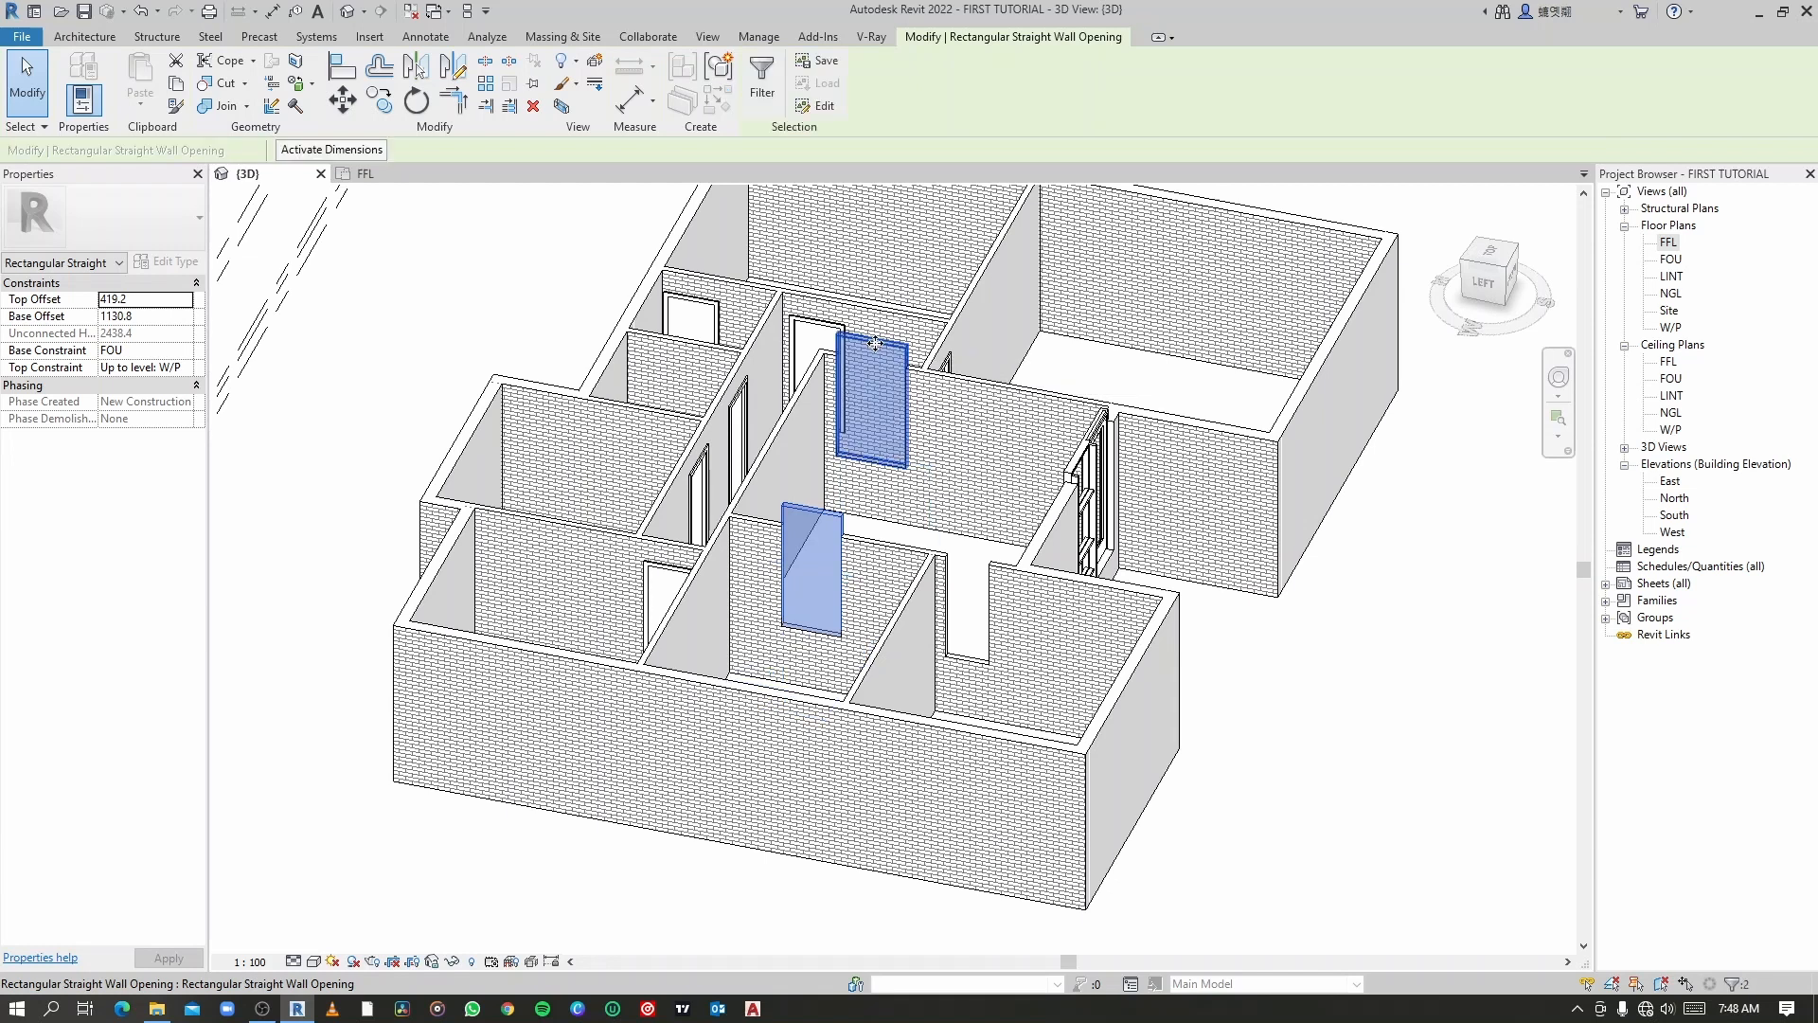
ctrl+click(969, 549)
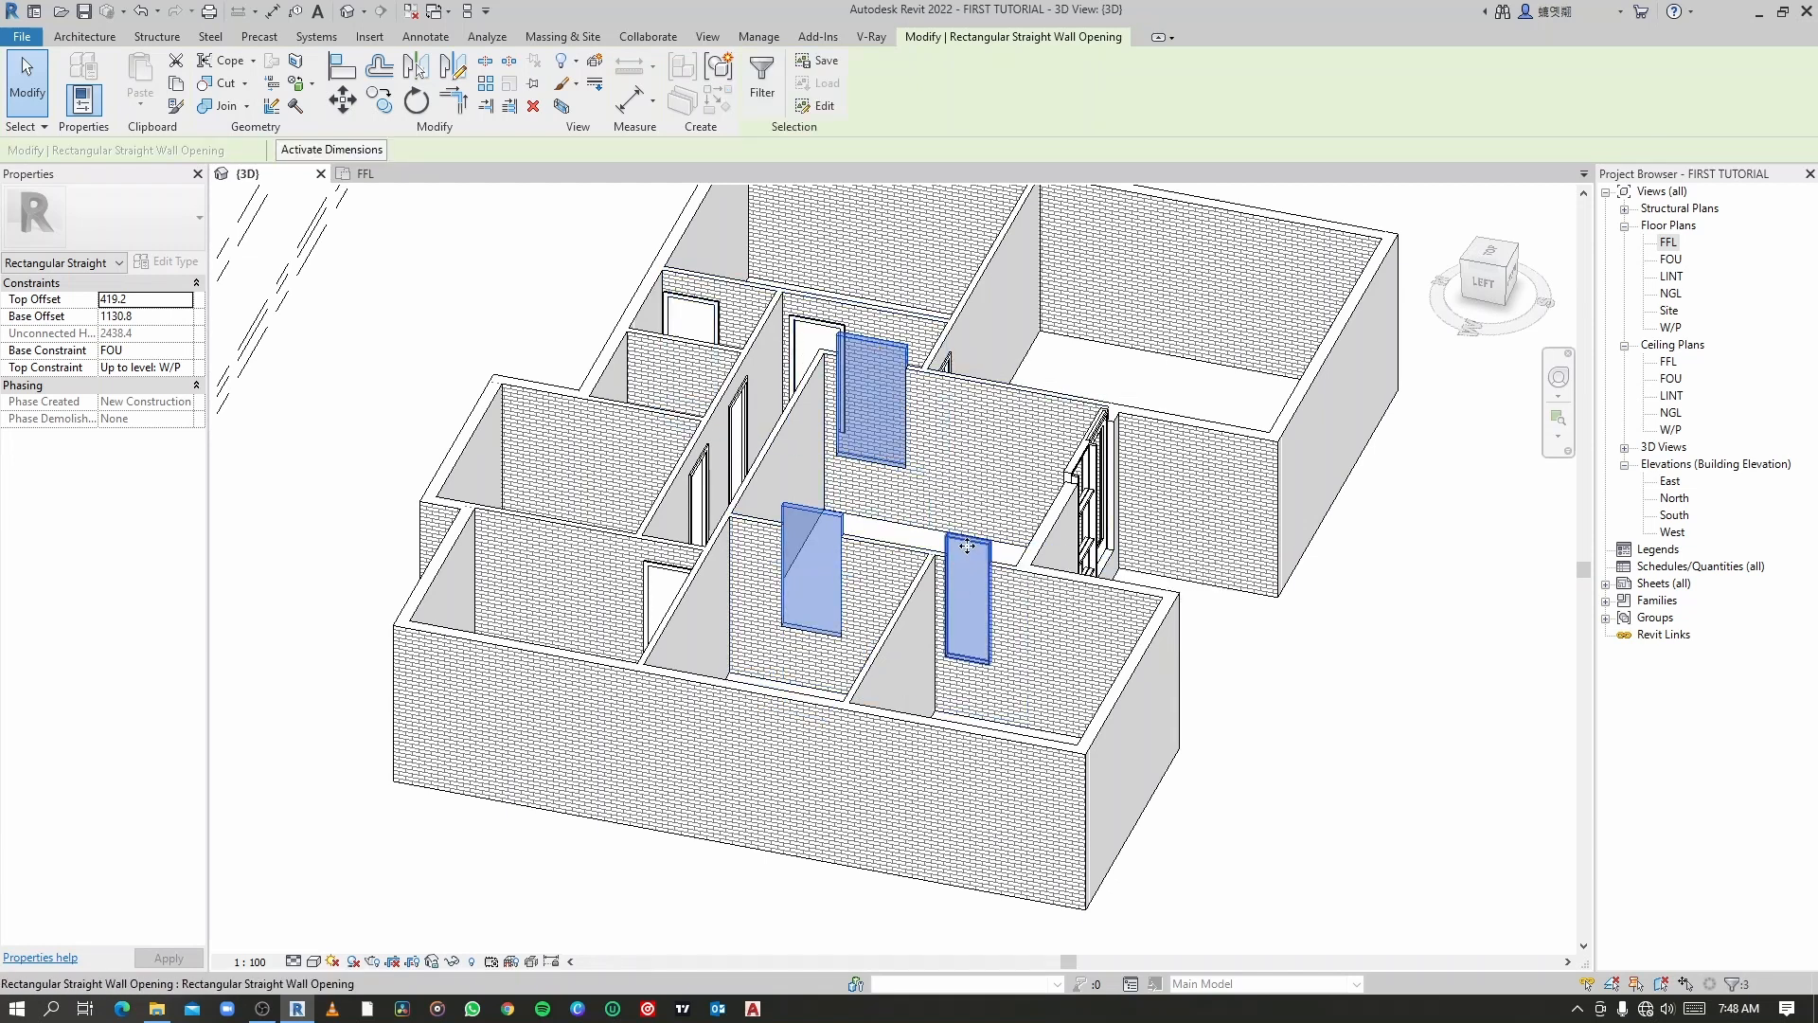
click(179, 301)
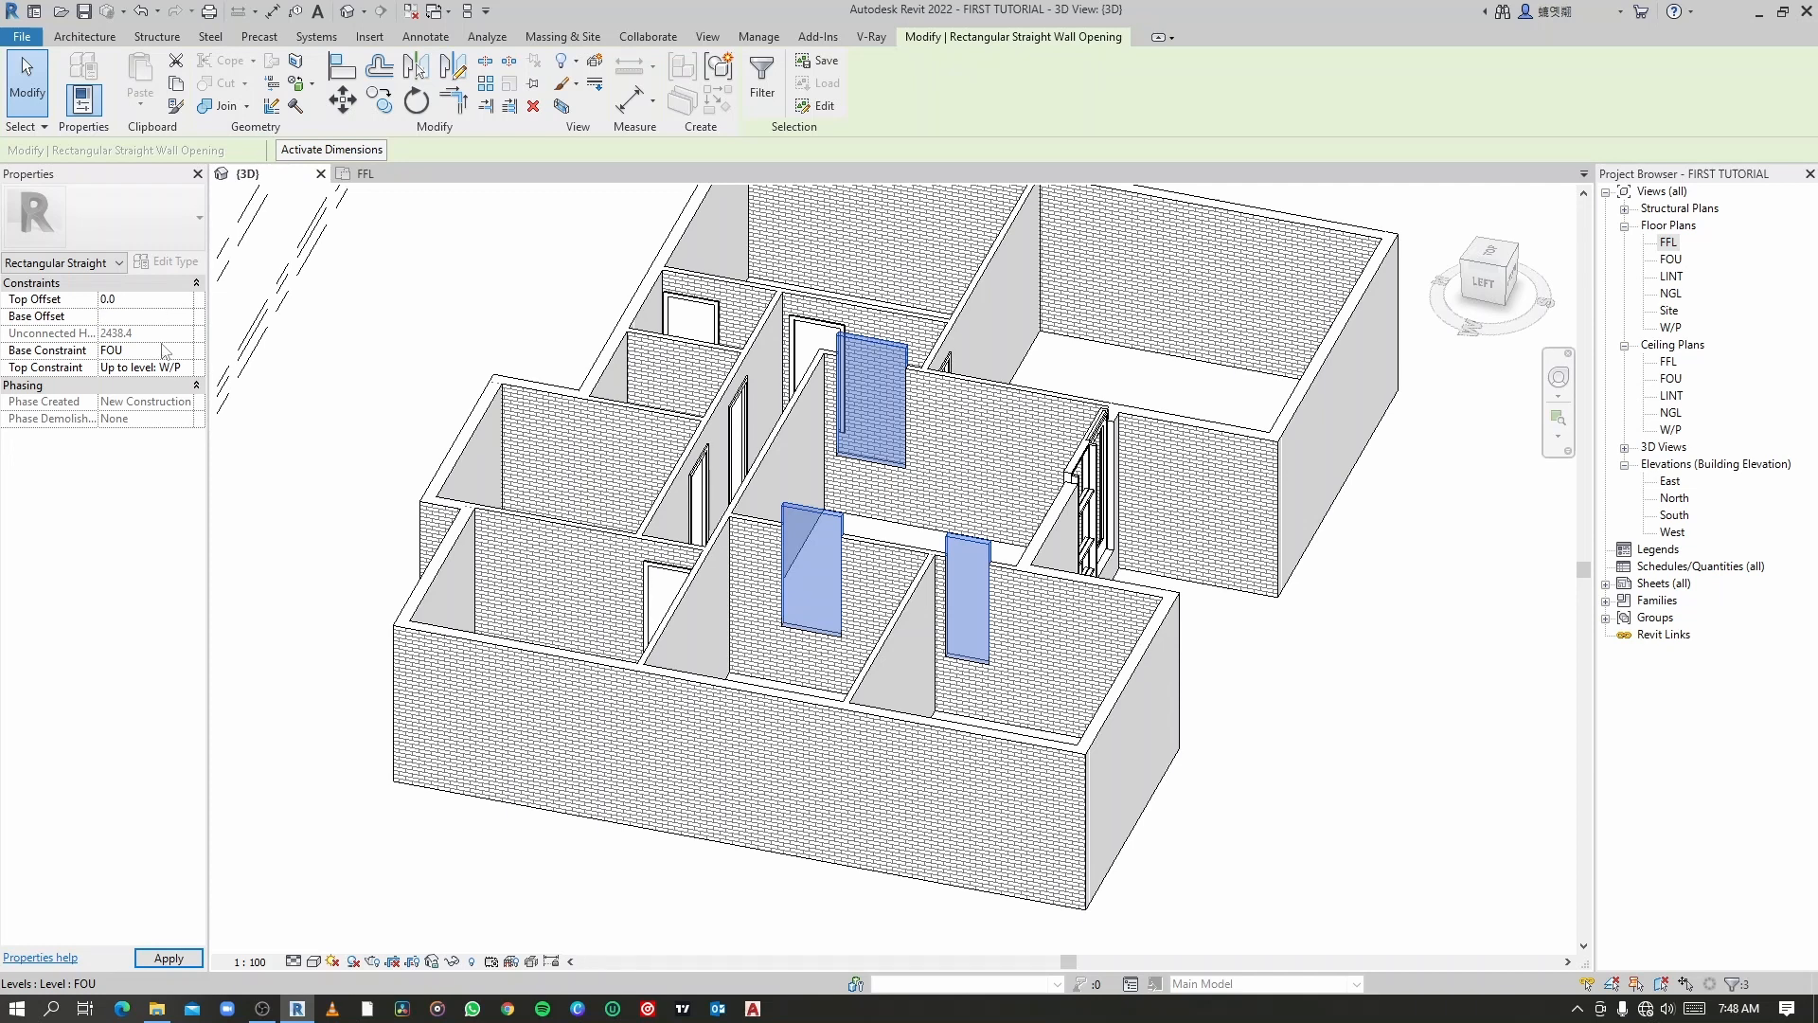
key(Return)
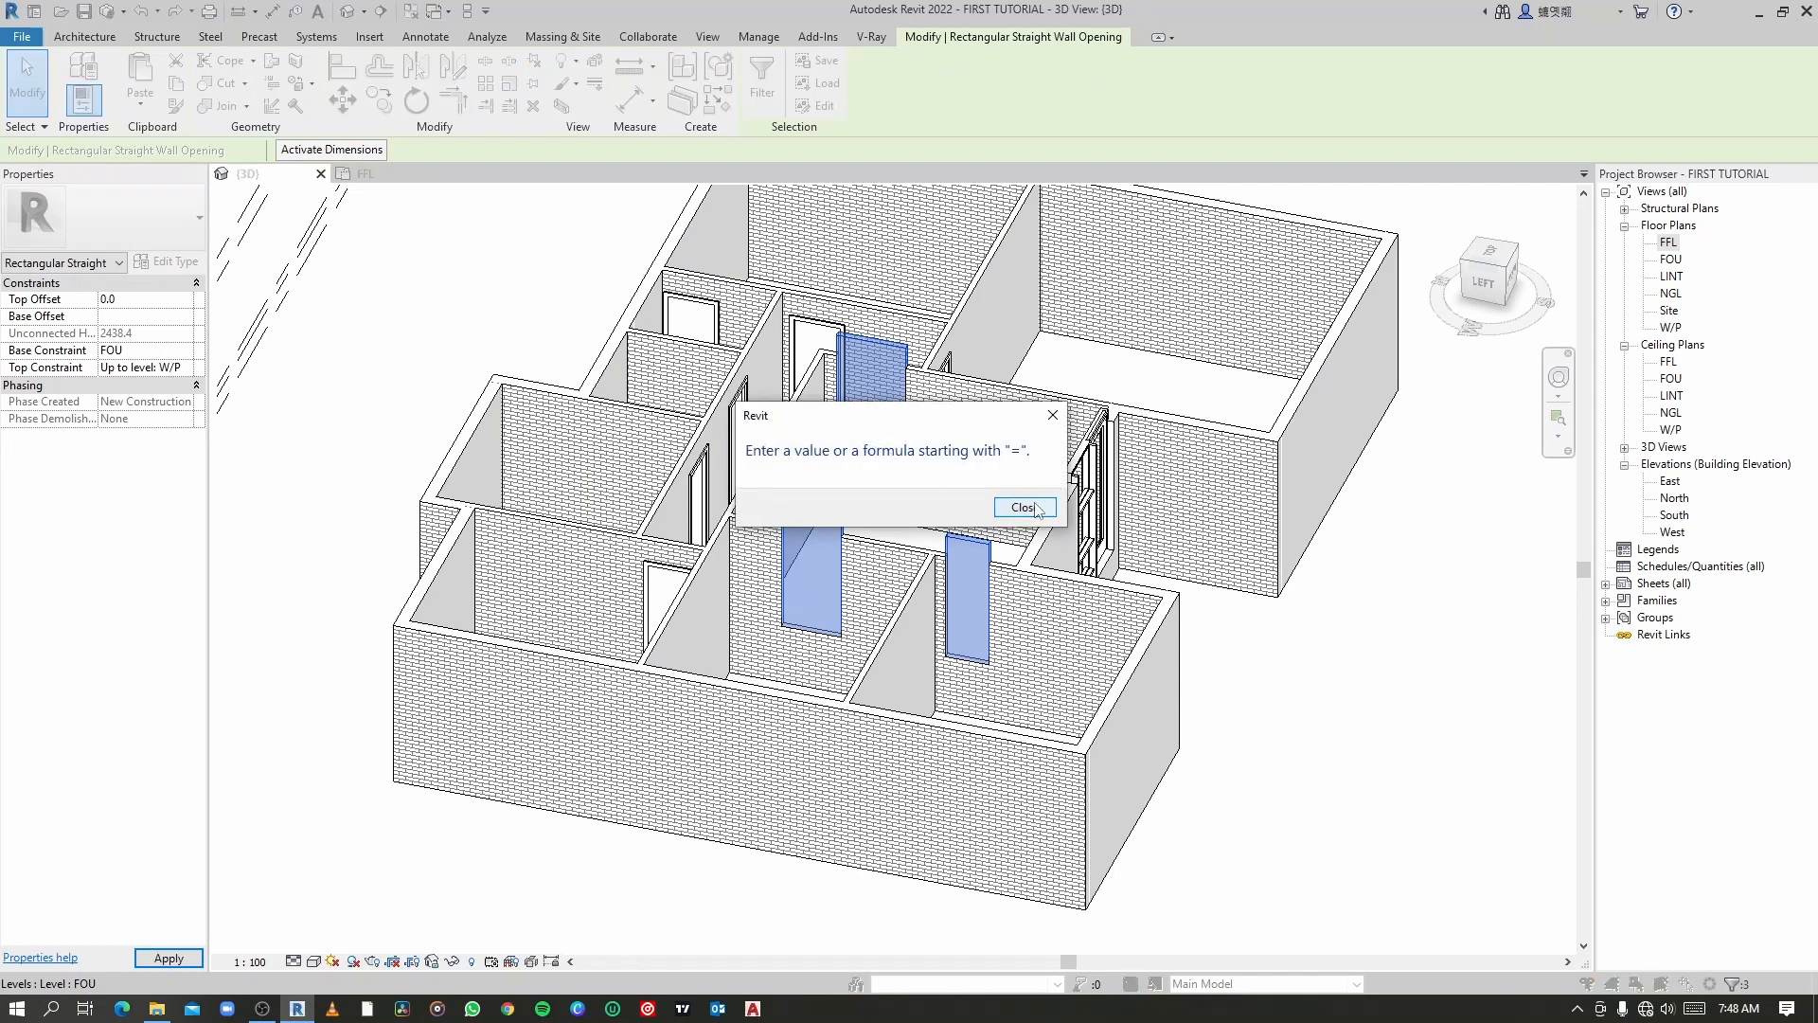
click(1025, 507)
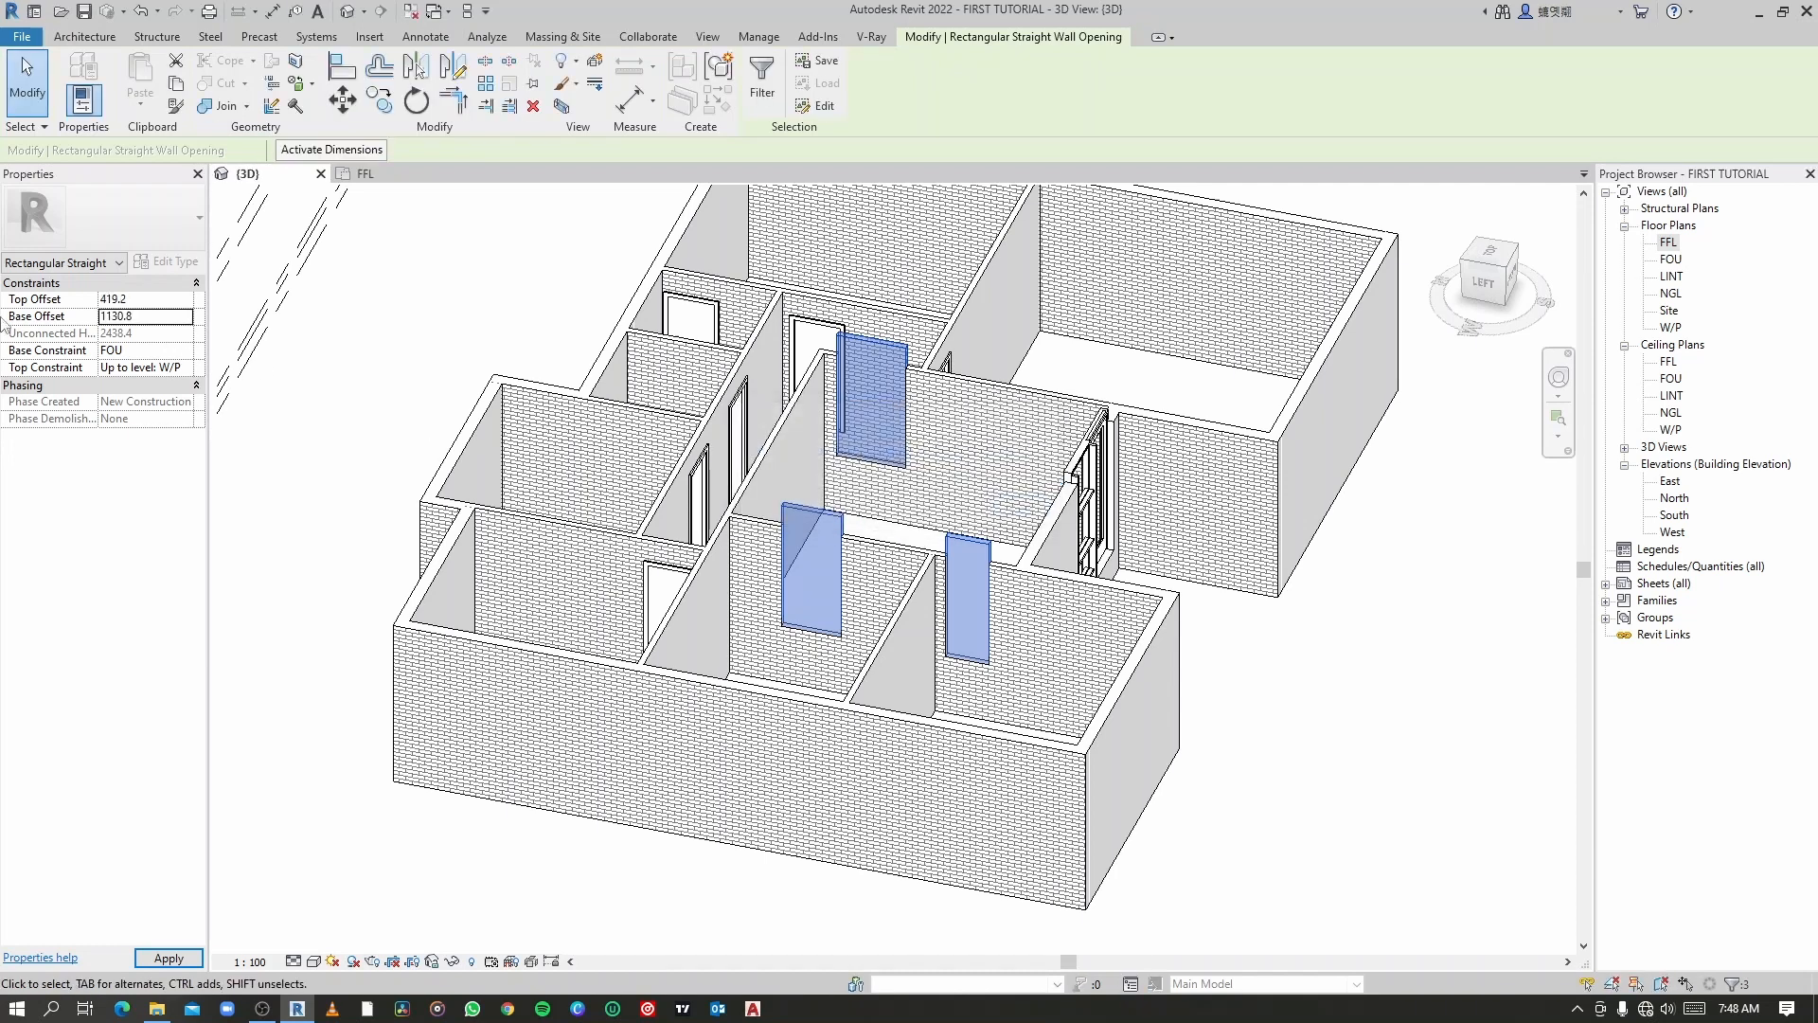
Step: Constrain the three selected openings from base level FFL up to level LINT, with top and base offsets of 0
click(184, 353)
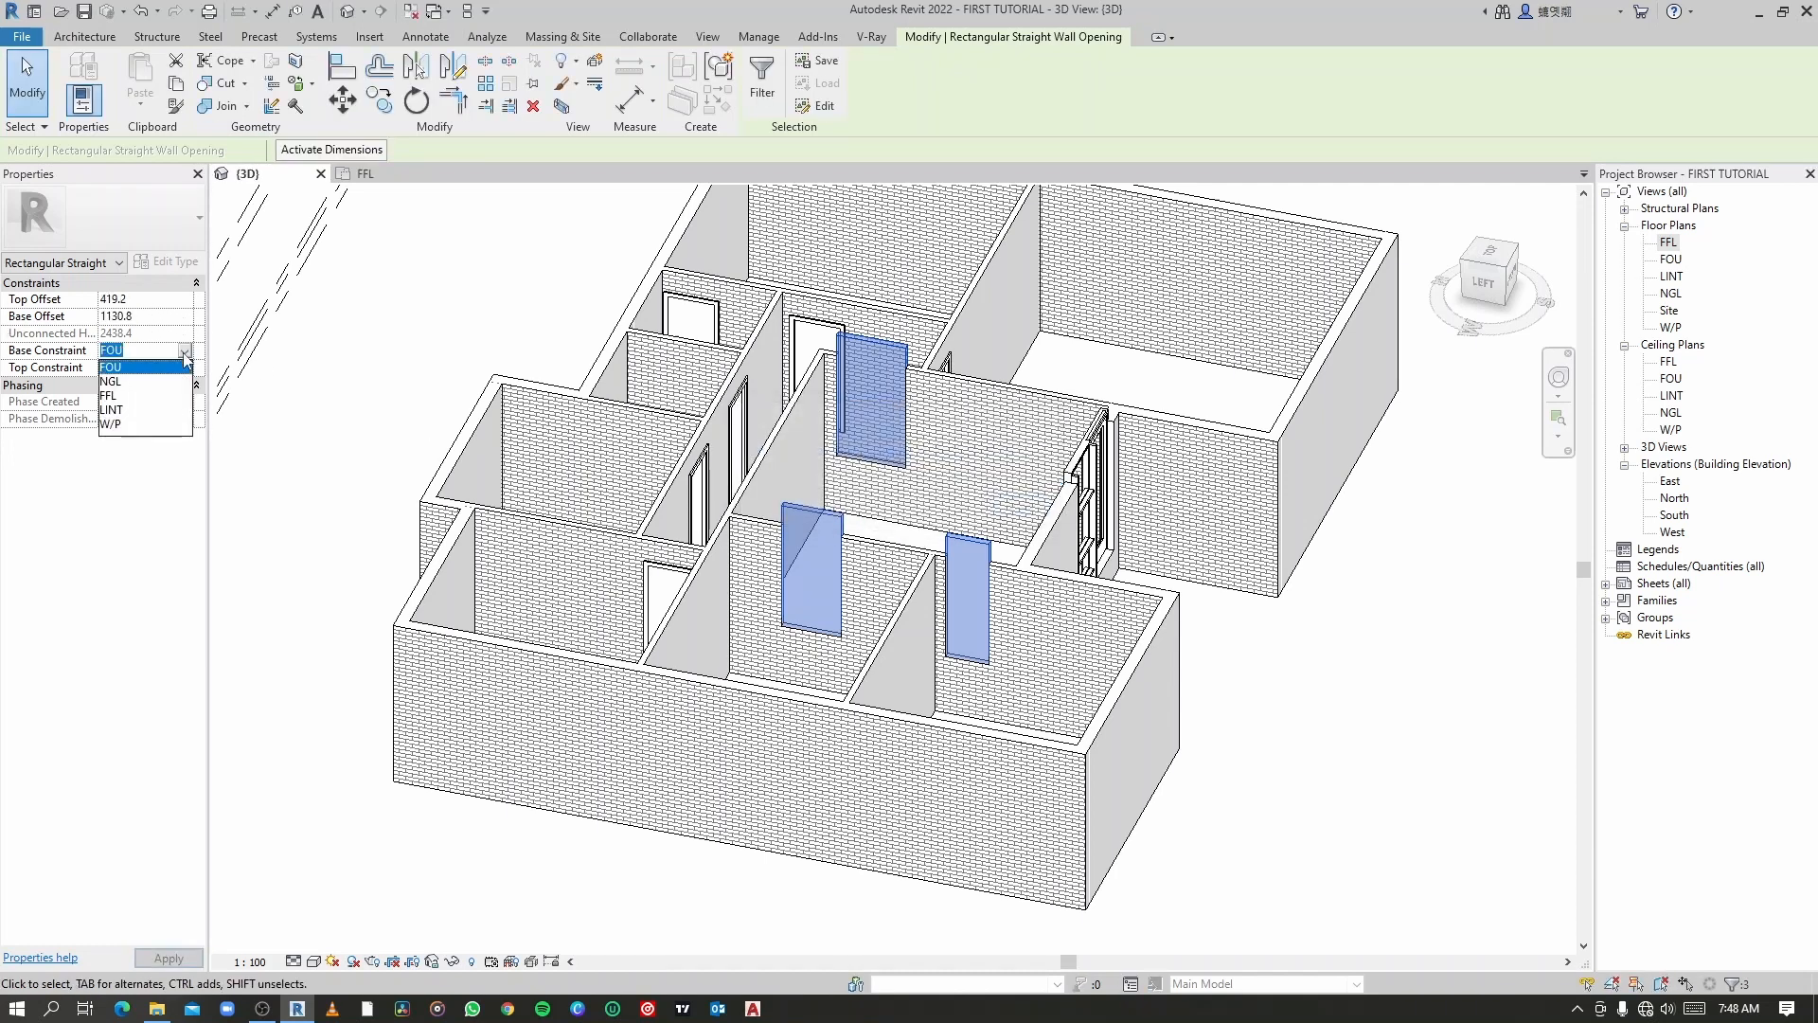
click(114, 396)
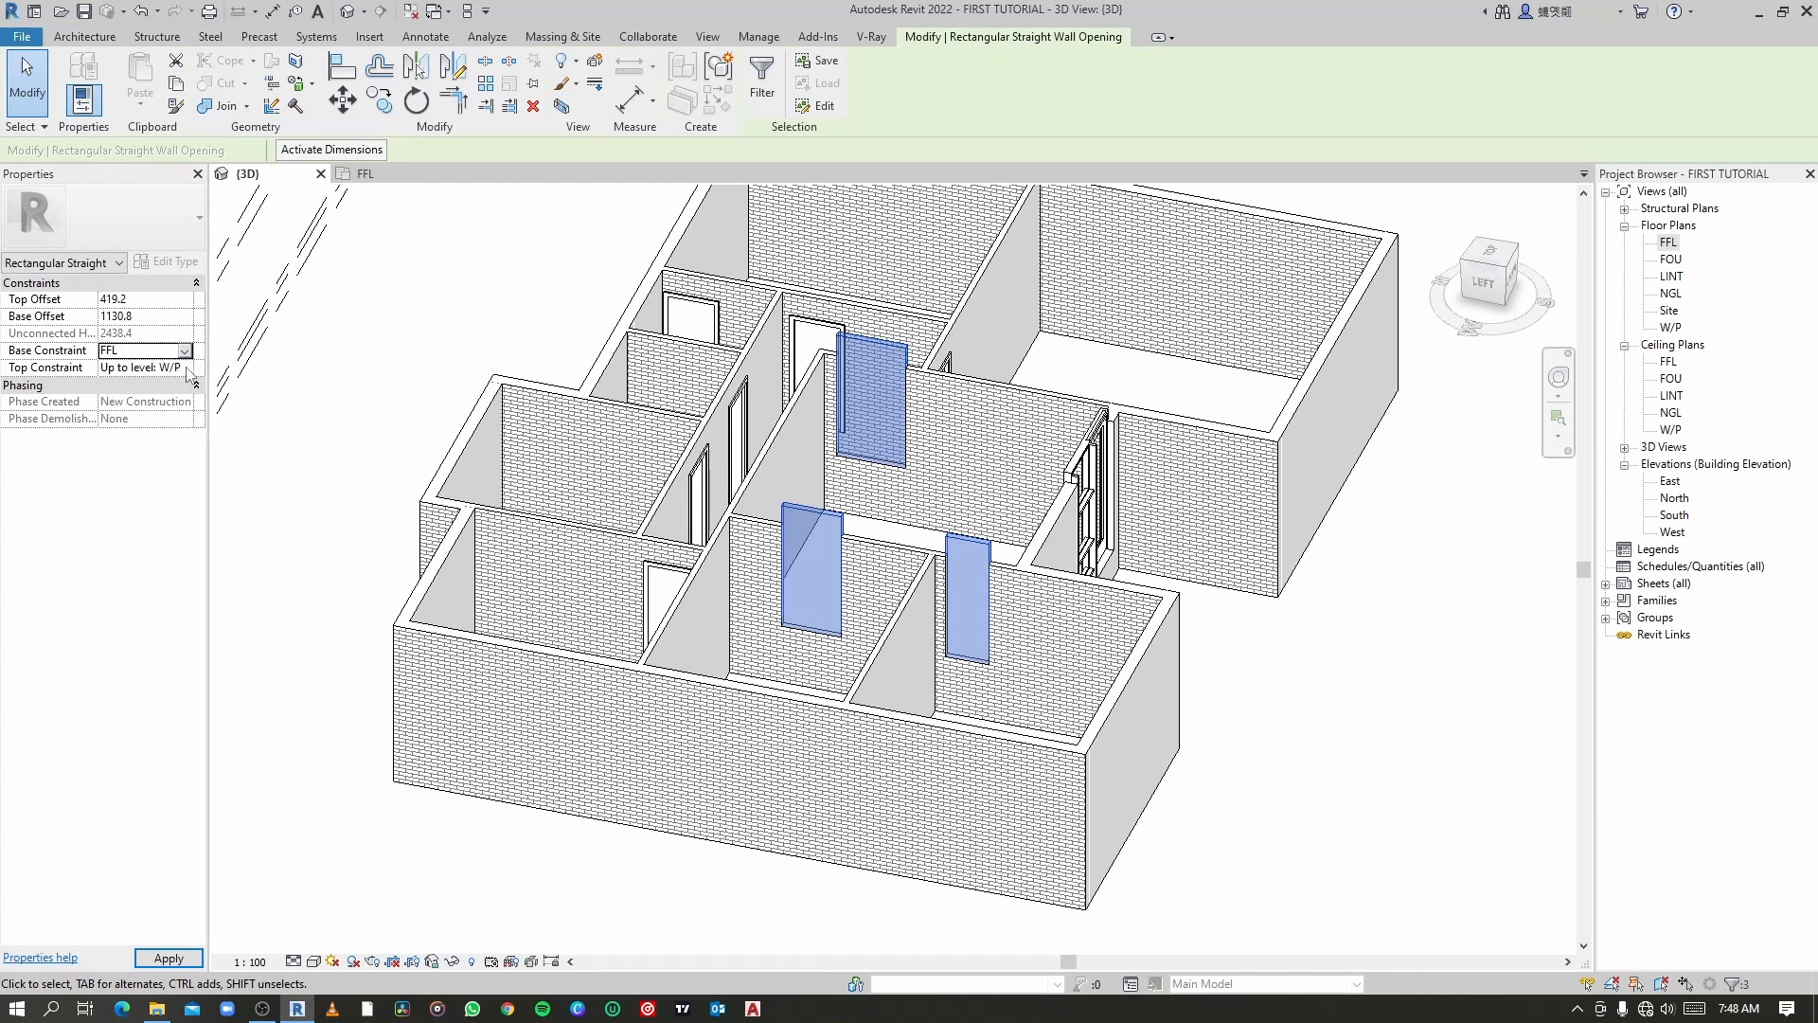
click(189, 369)
click(165, 442)
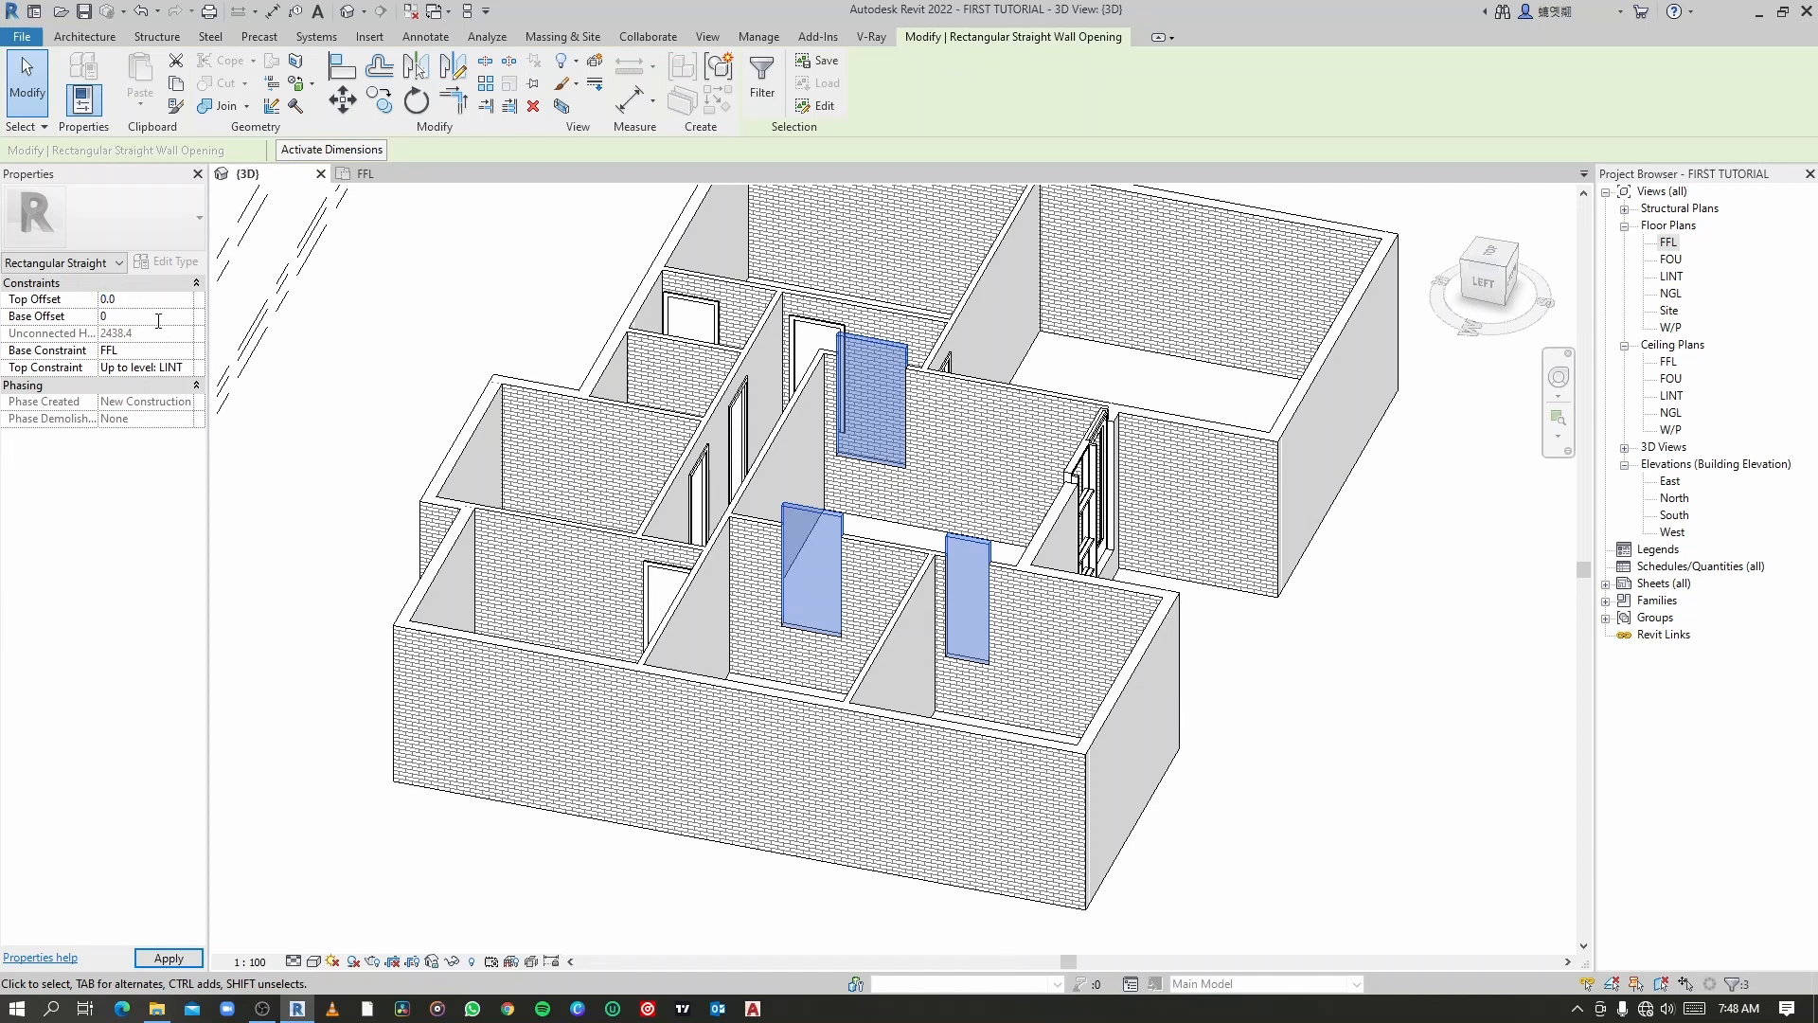
click(189, 965)
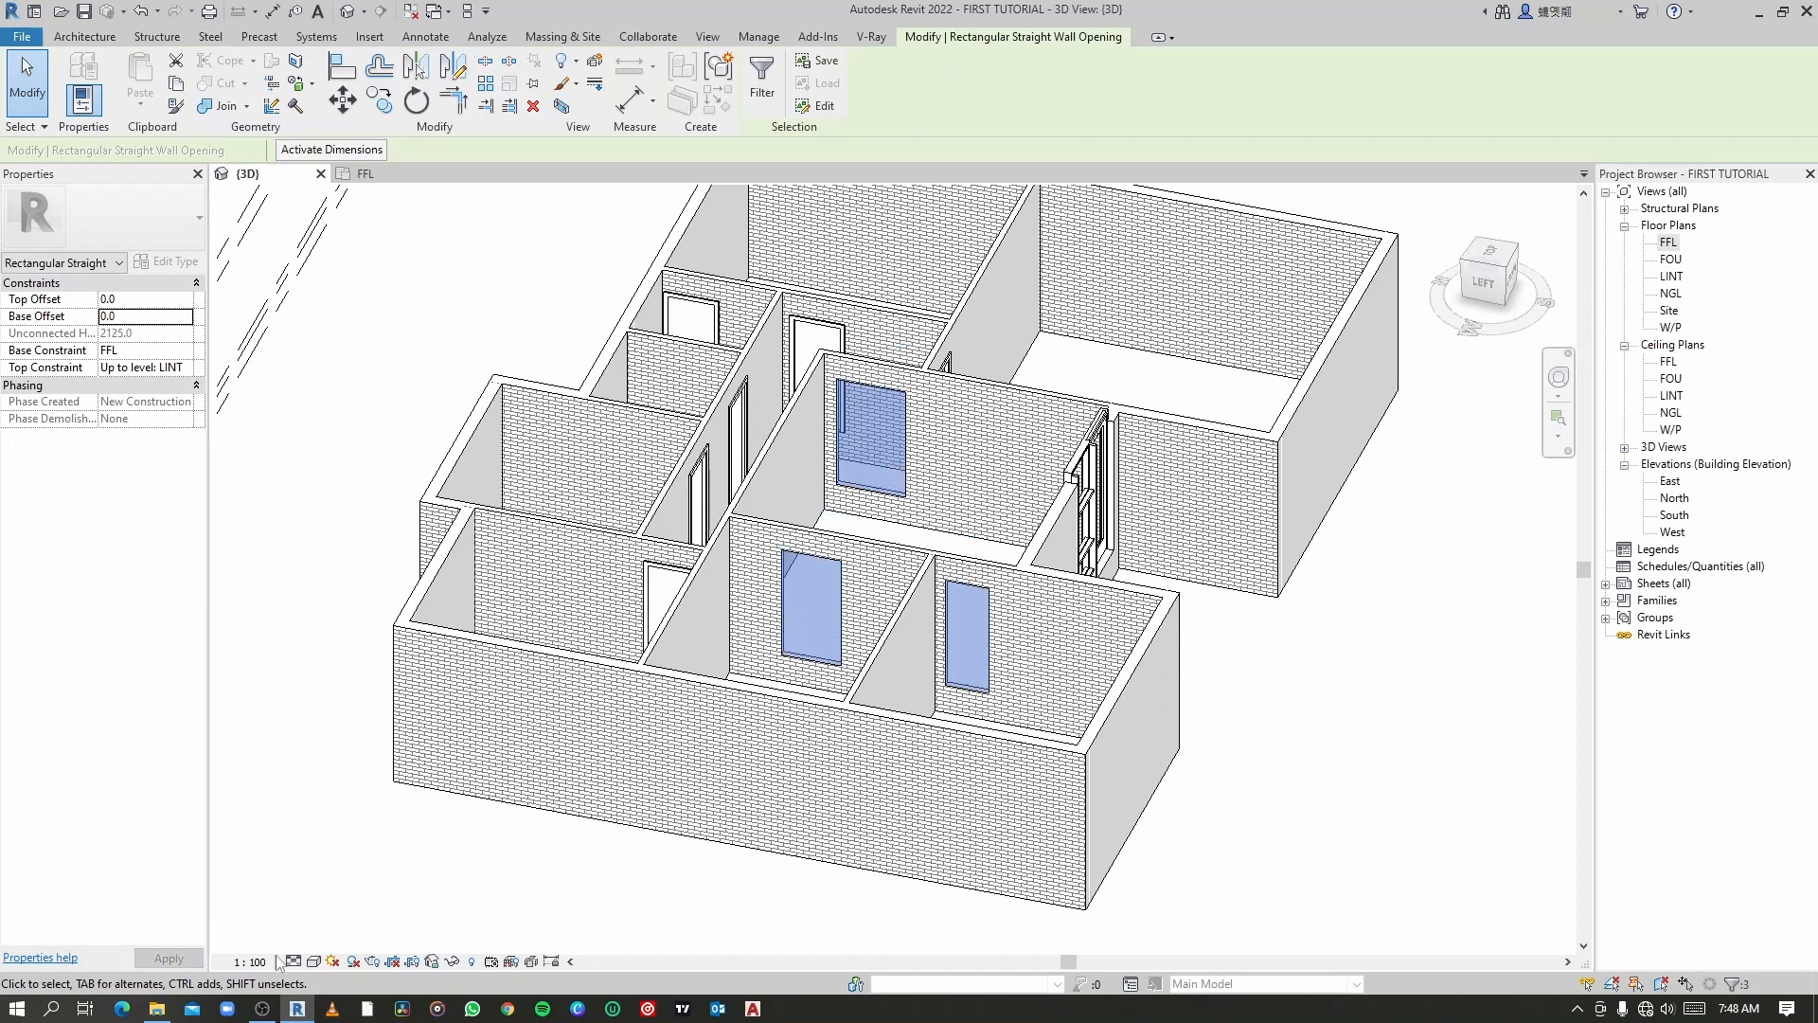
click(1441, 686)
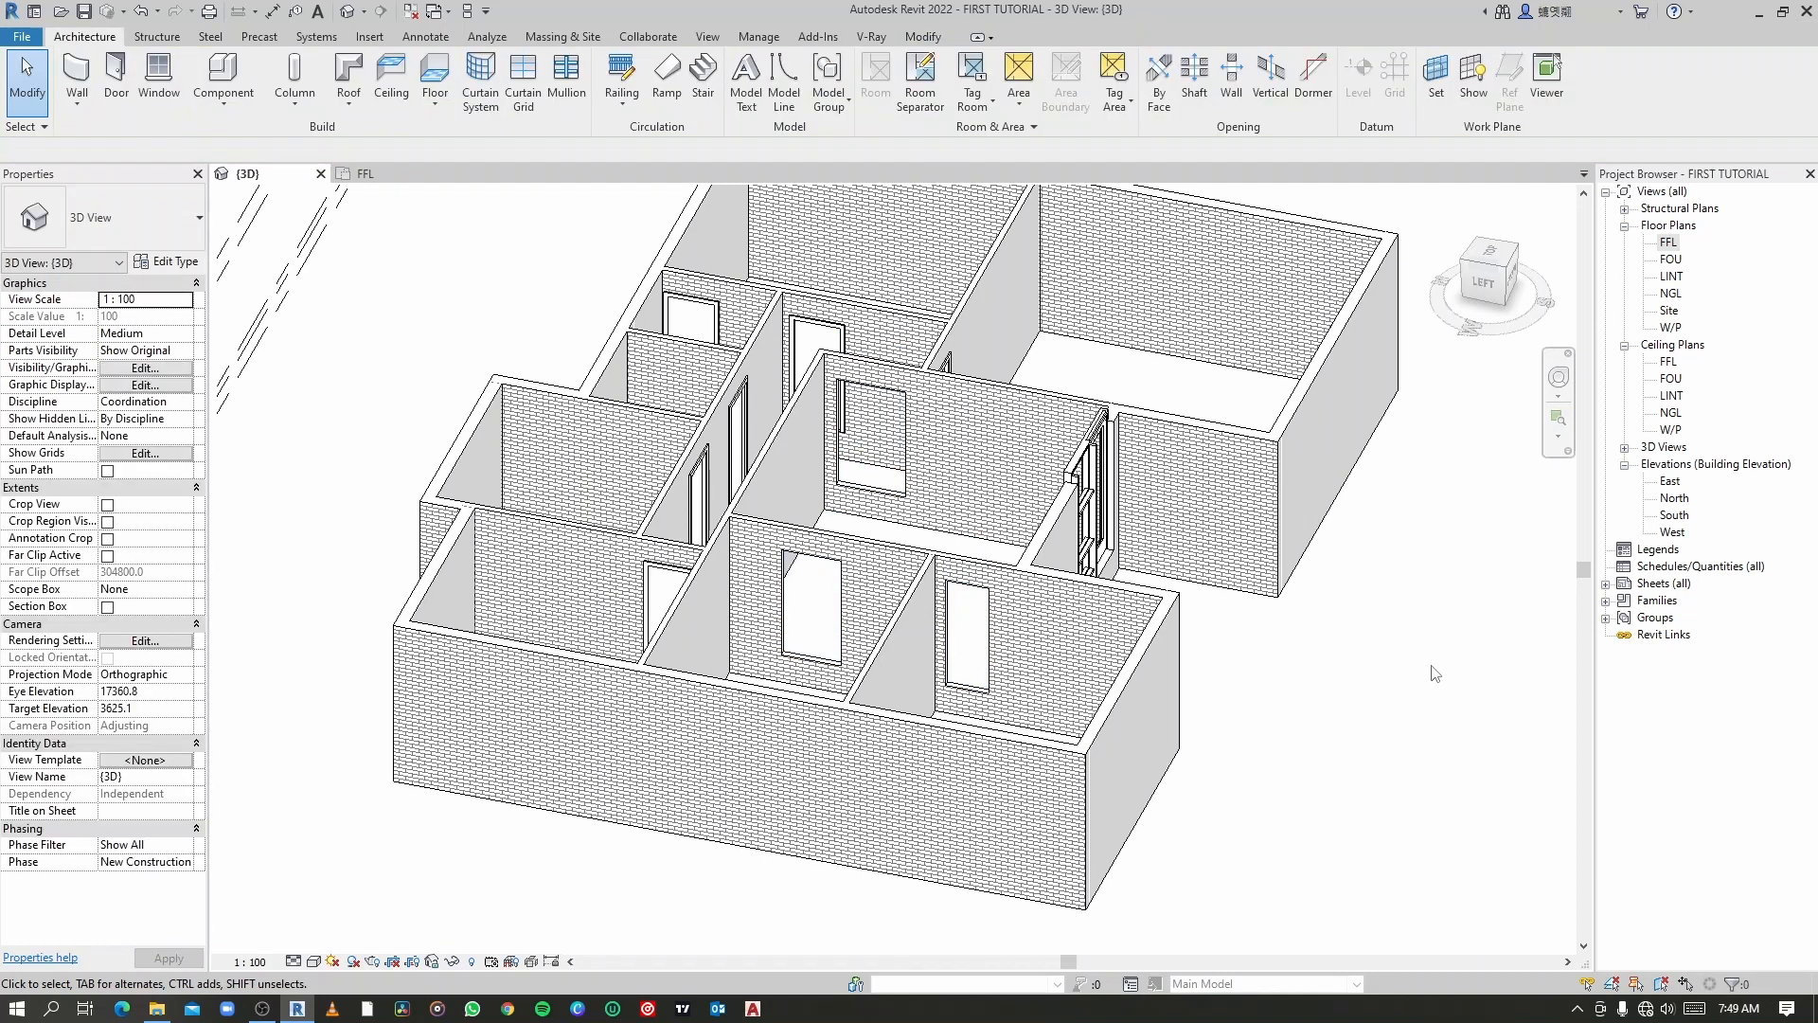
Step: In the FFL floor plan, stretch the kitchen-to-lounge opening toward the dining space wall to about 885 mm wide
double_click(1669, 244)
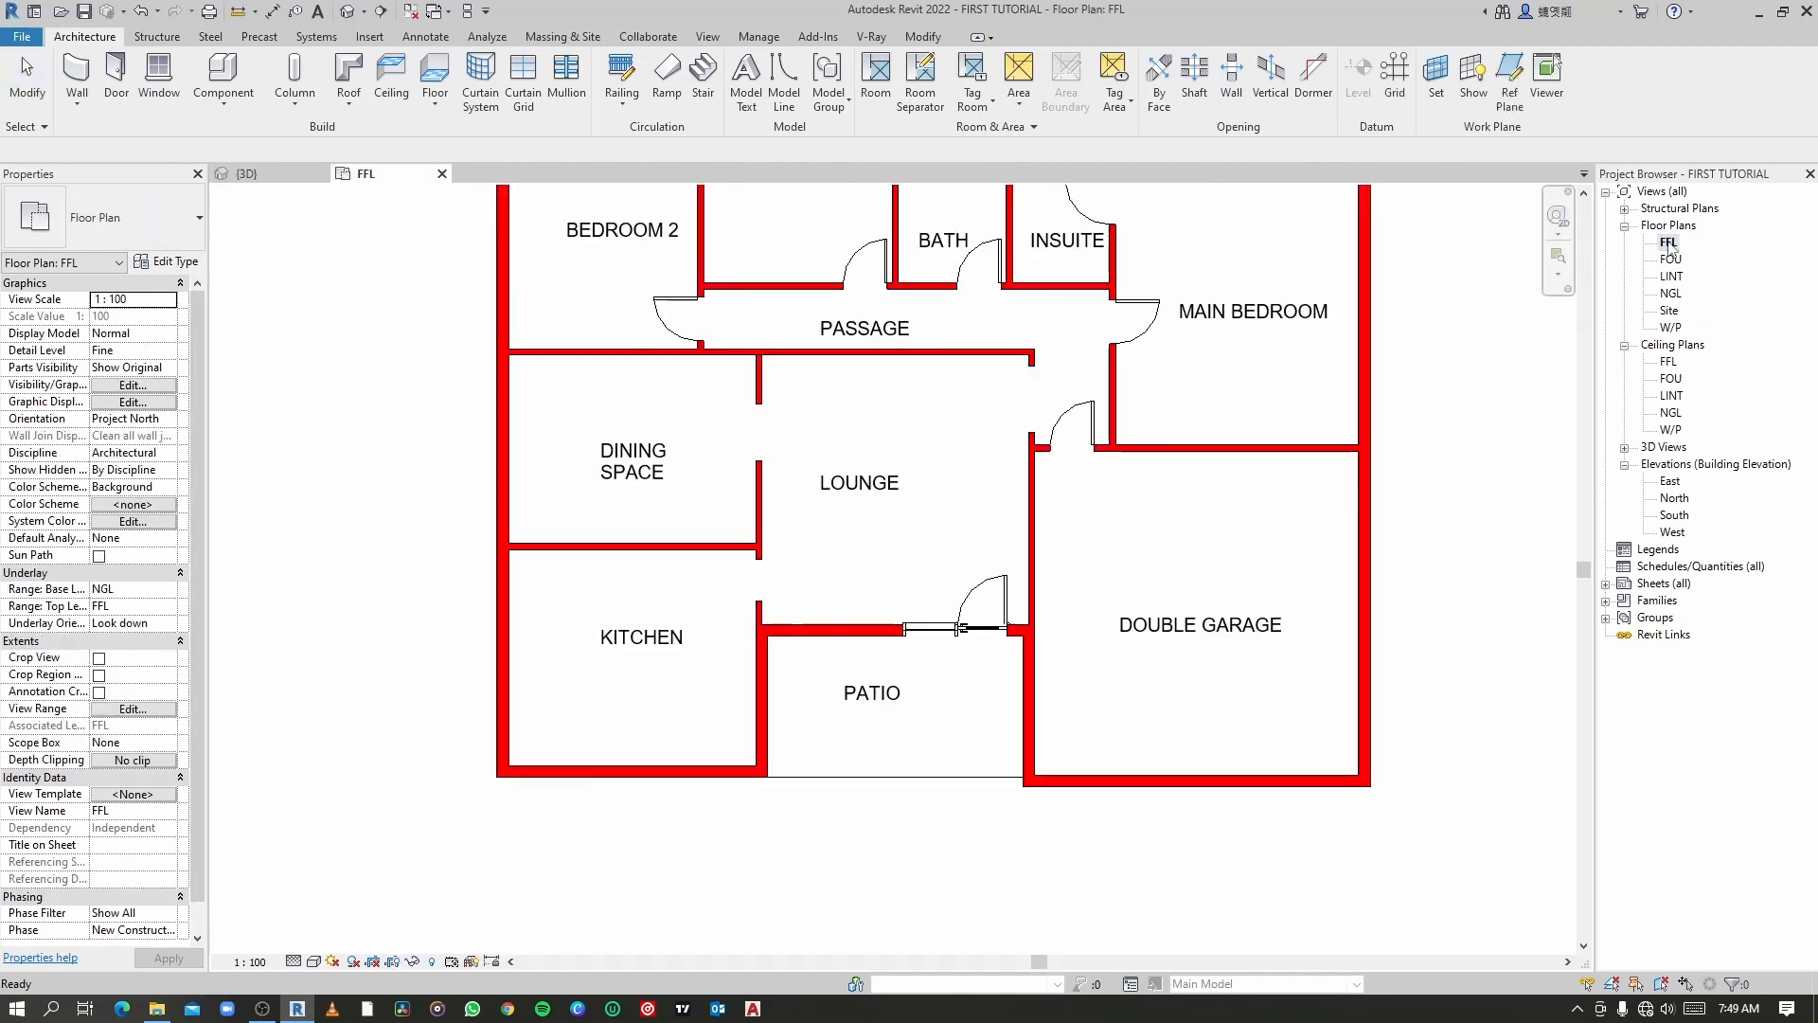
scroll(775, 478, up, 6)
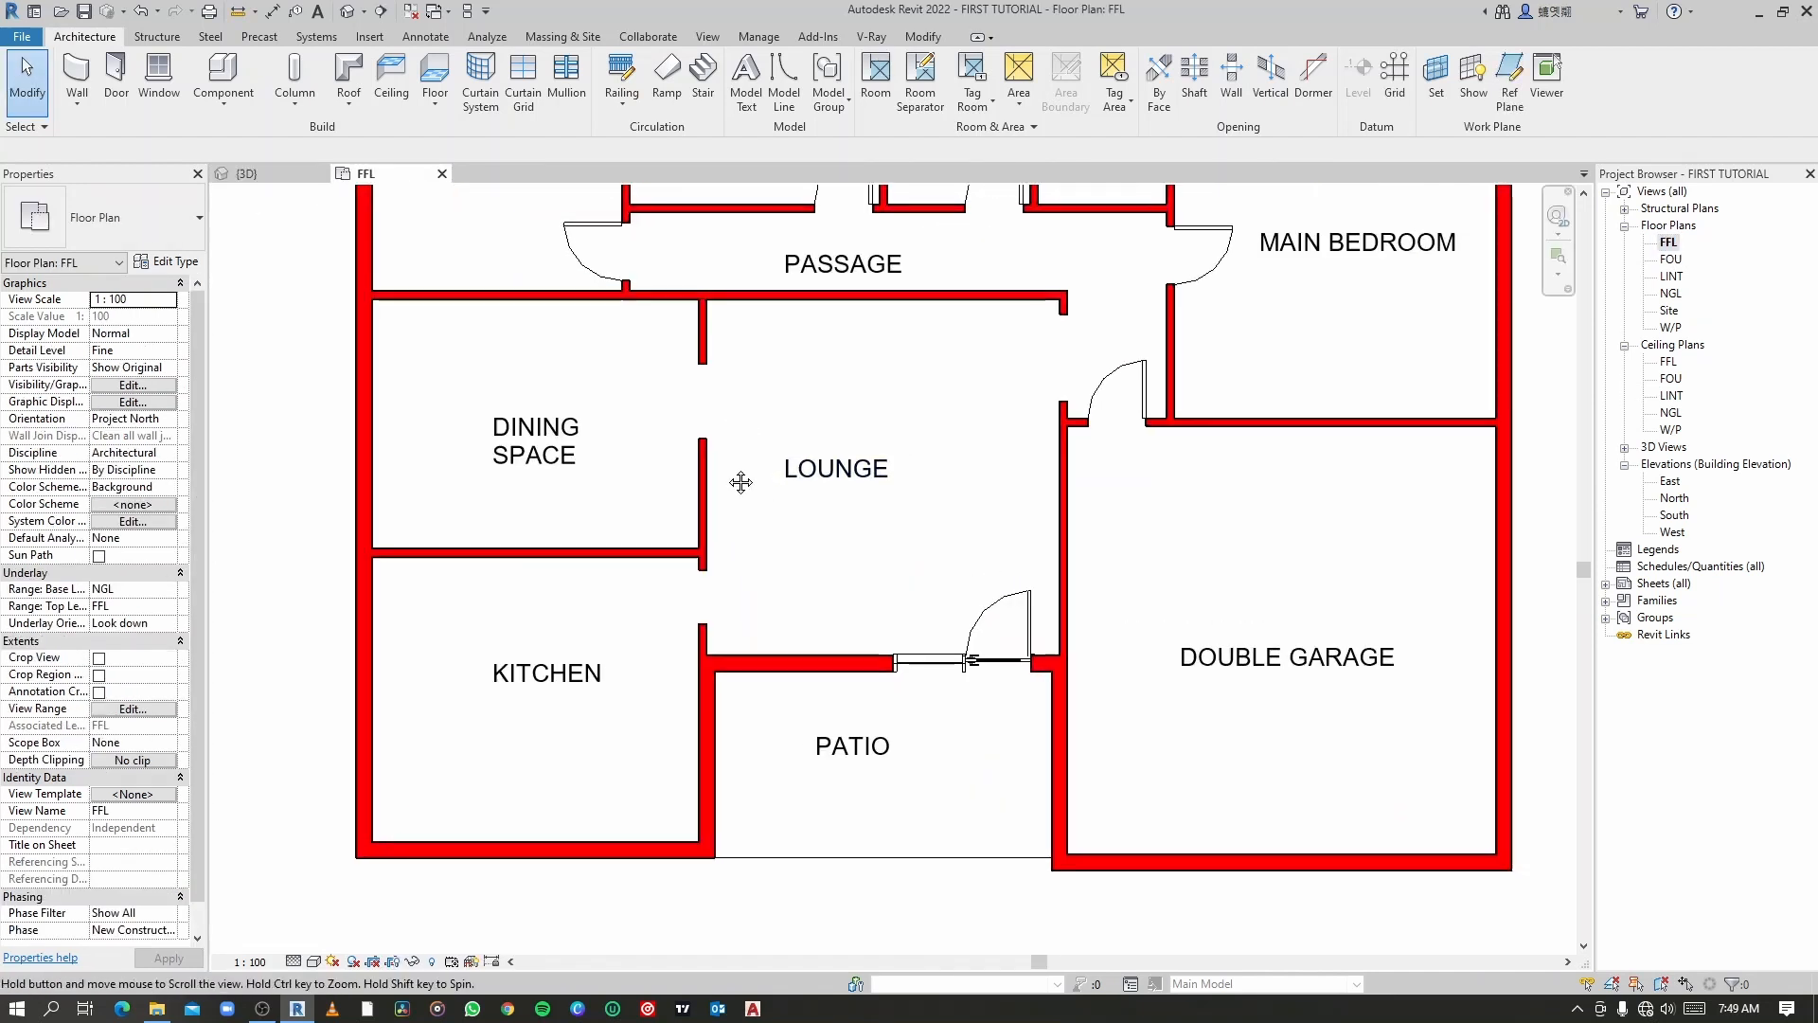
middle_drag(708, 675, 734, 426)
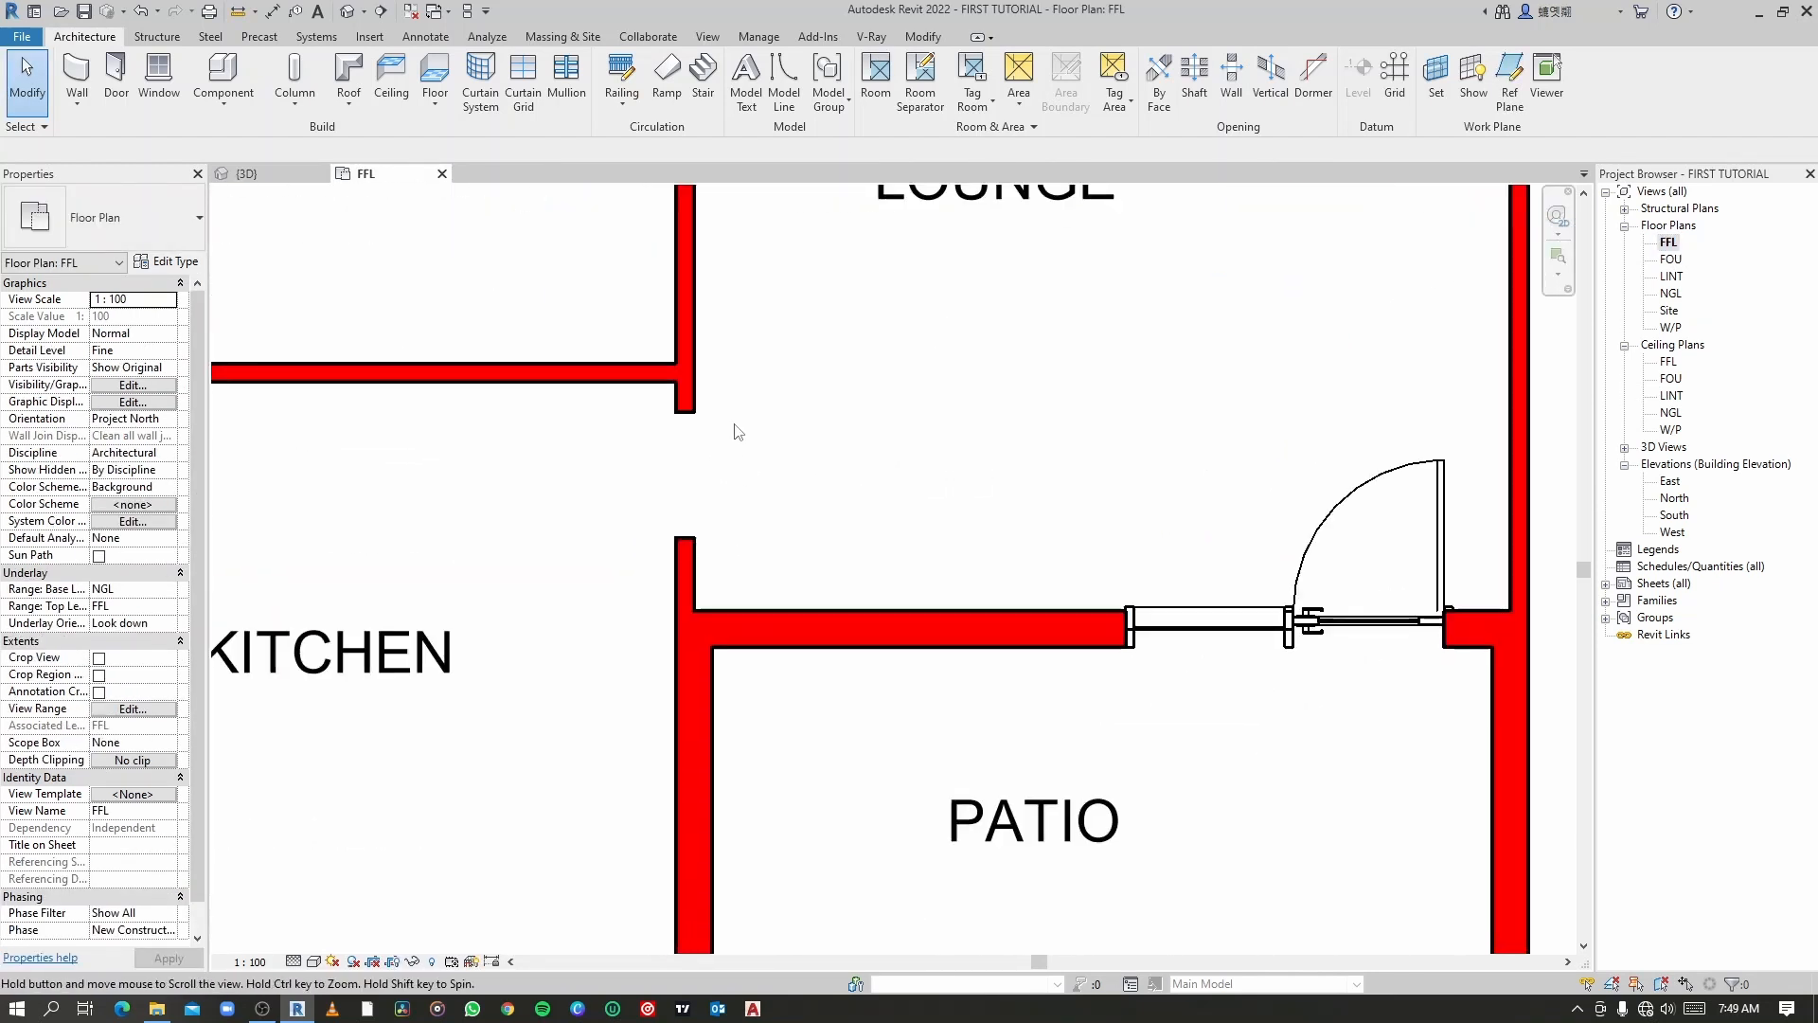
scroll(698, 455, up, 2)
click(663, 396)
scroll(665, 398, up, 2)
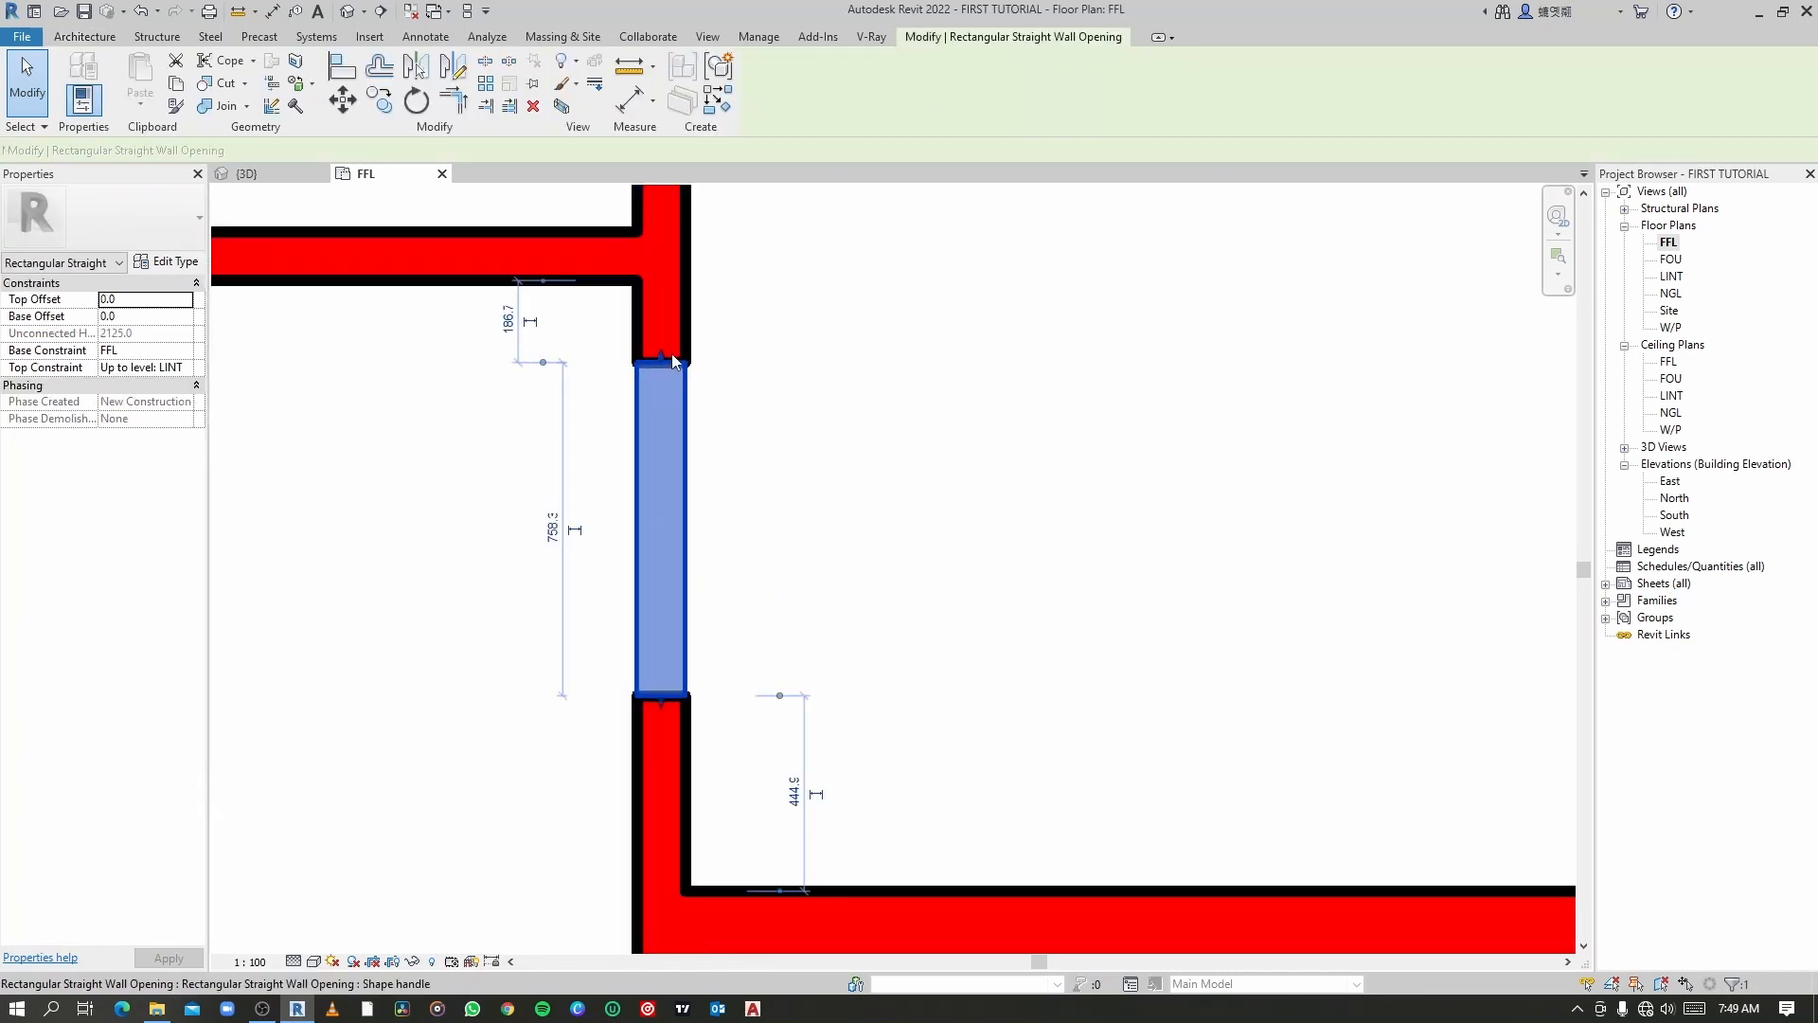
drag(667, 351, 661, 303)
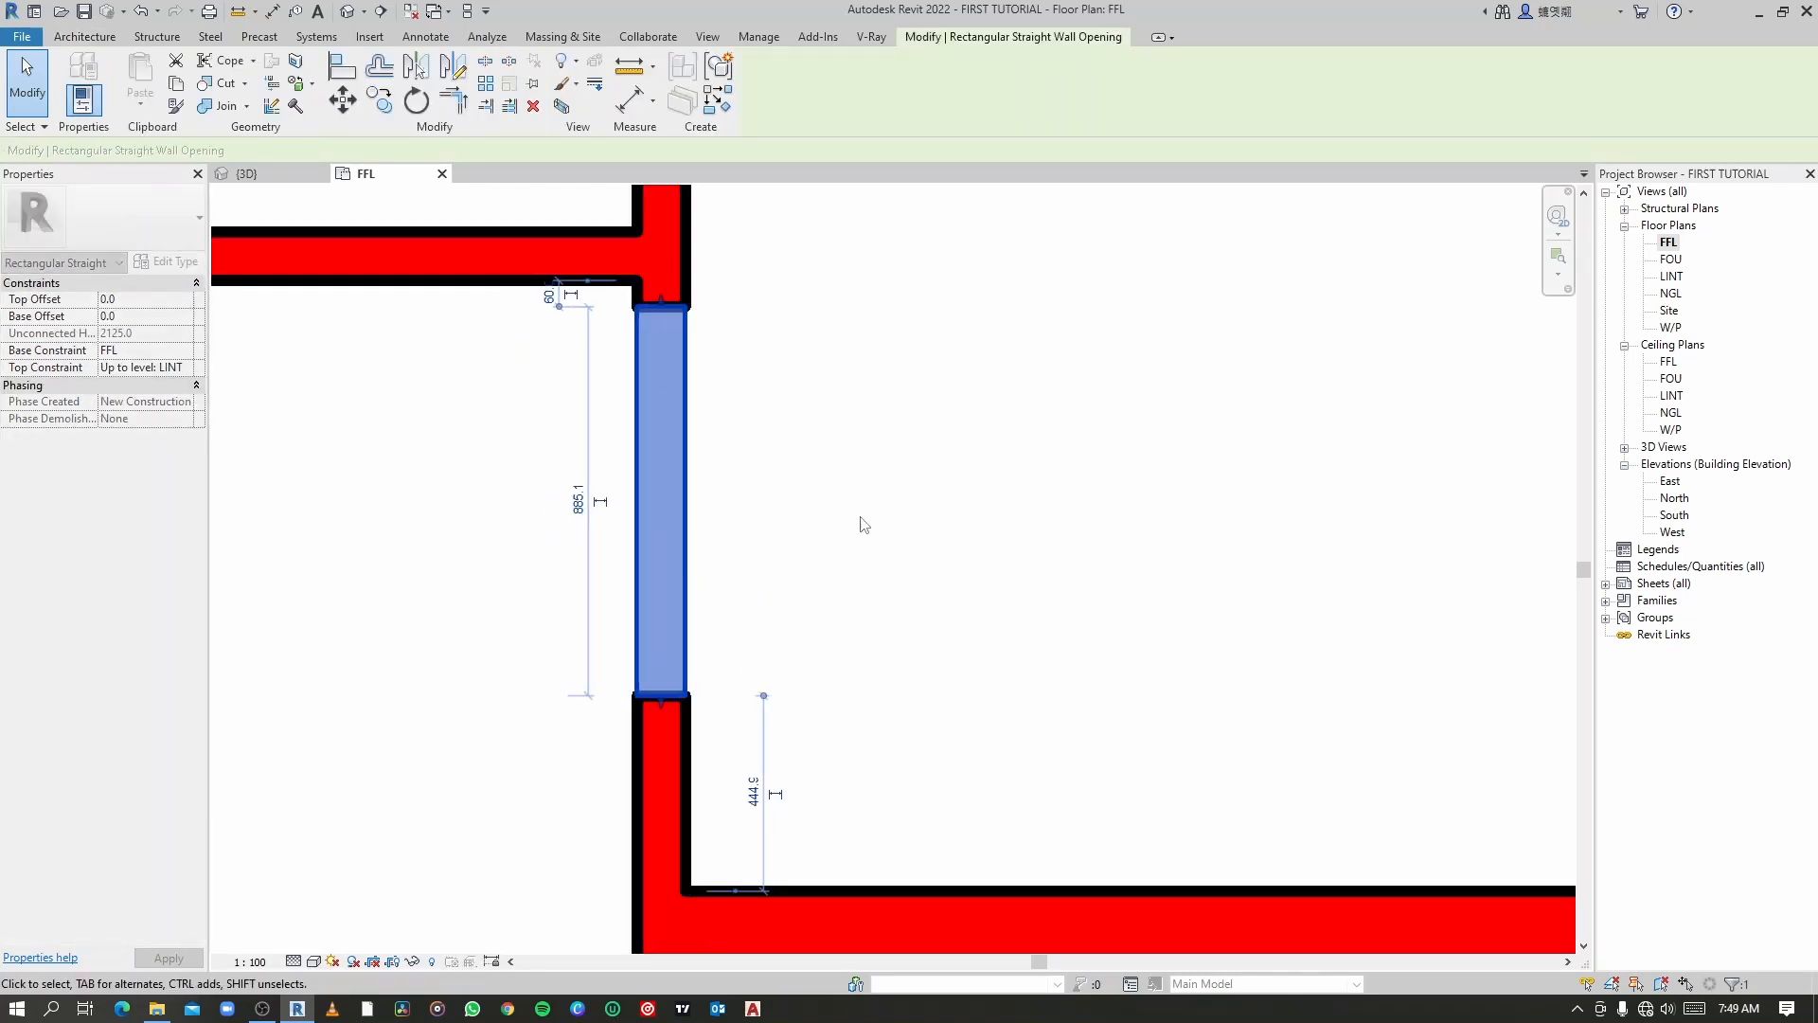
click(860, 520)
Step: Resize the dining space-to-lounge wall opening to about 800 mm wide, starting about 200 mm below the passage wall
scroll(930, 414, down, 4)
middle_drag(794, 359, 744, 722)
scroll(743, 722, up, 1)
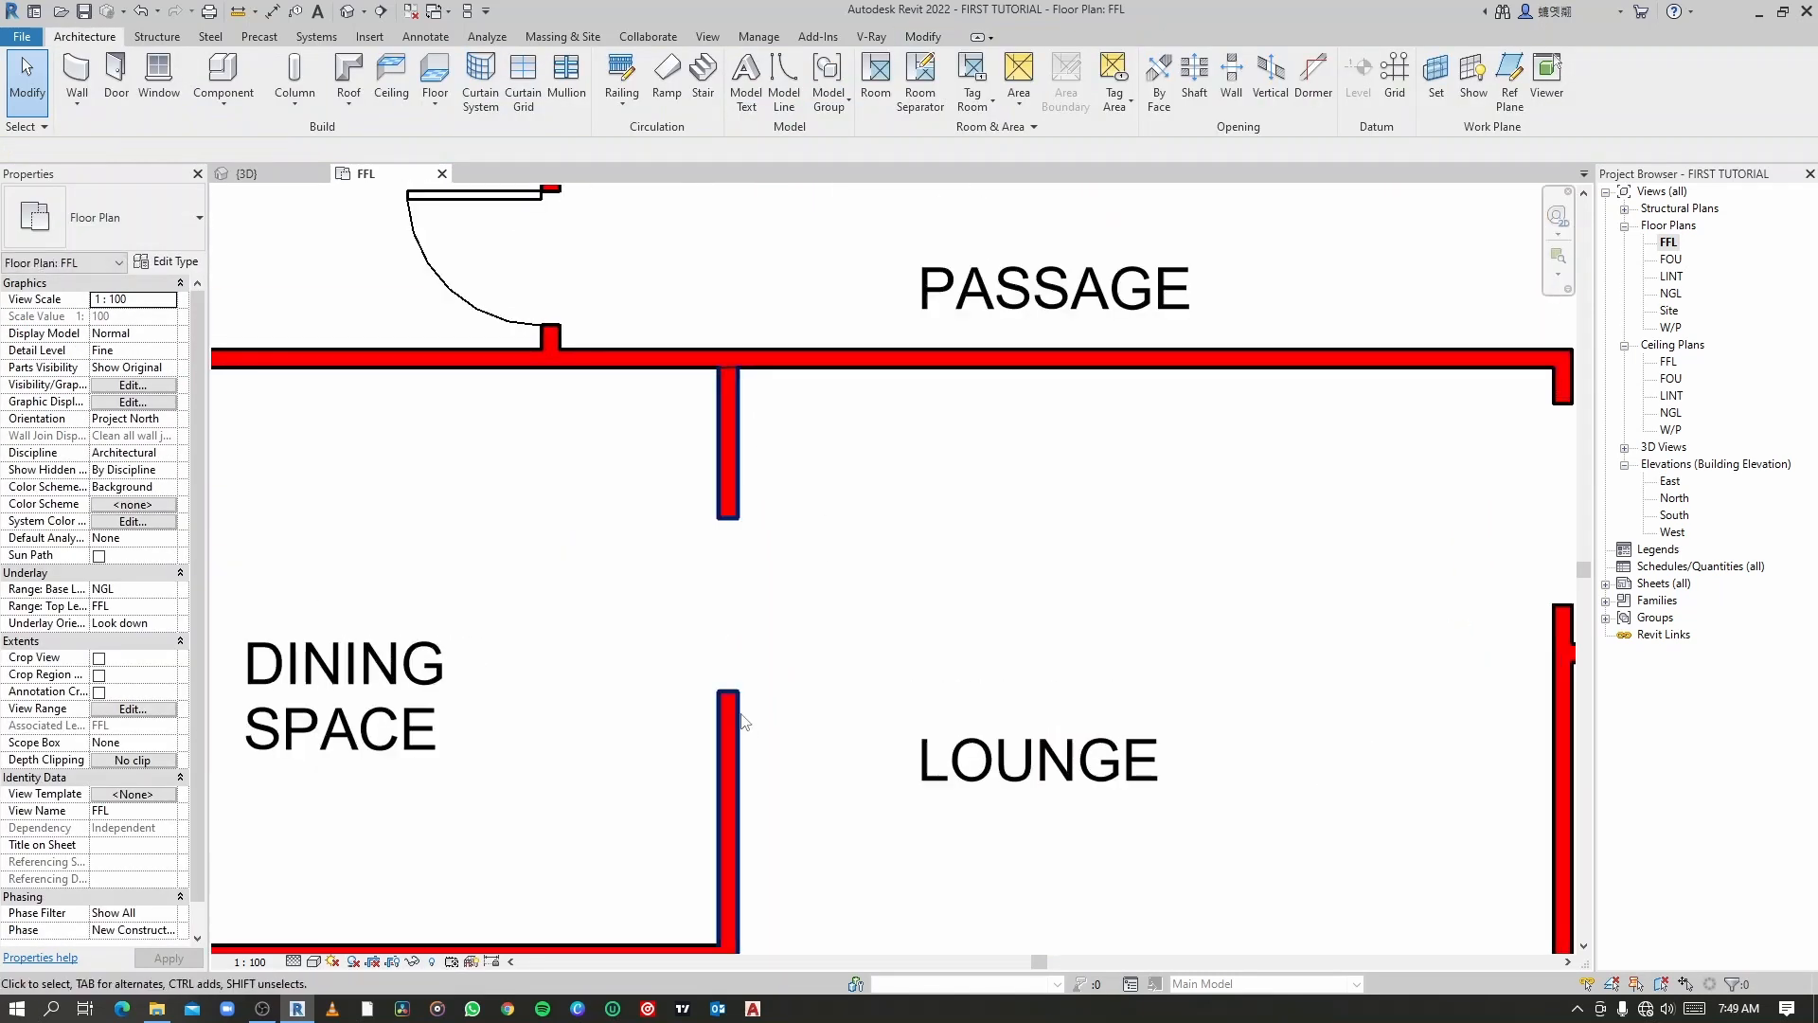
click(718, 625)
scroll(718, 625, down, 1)
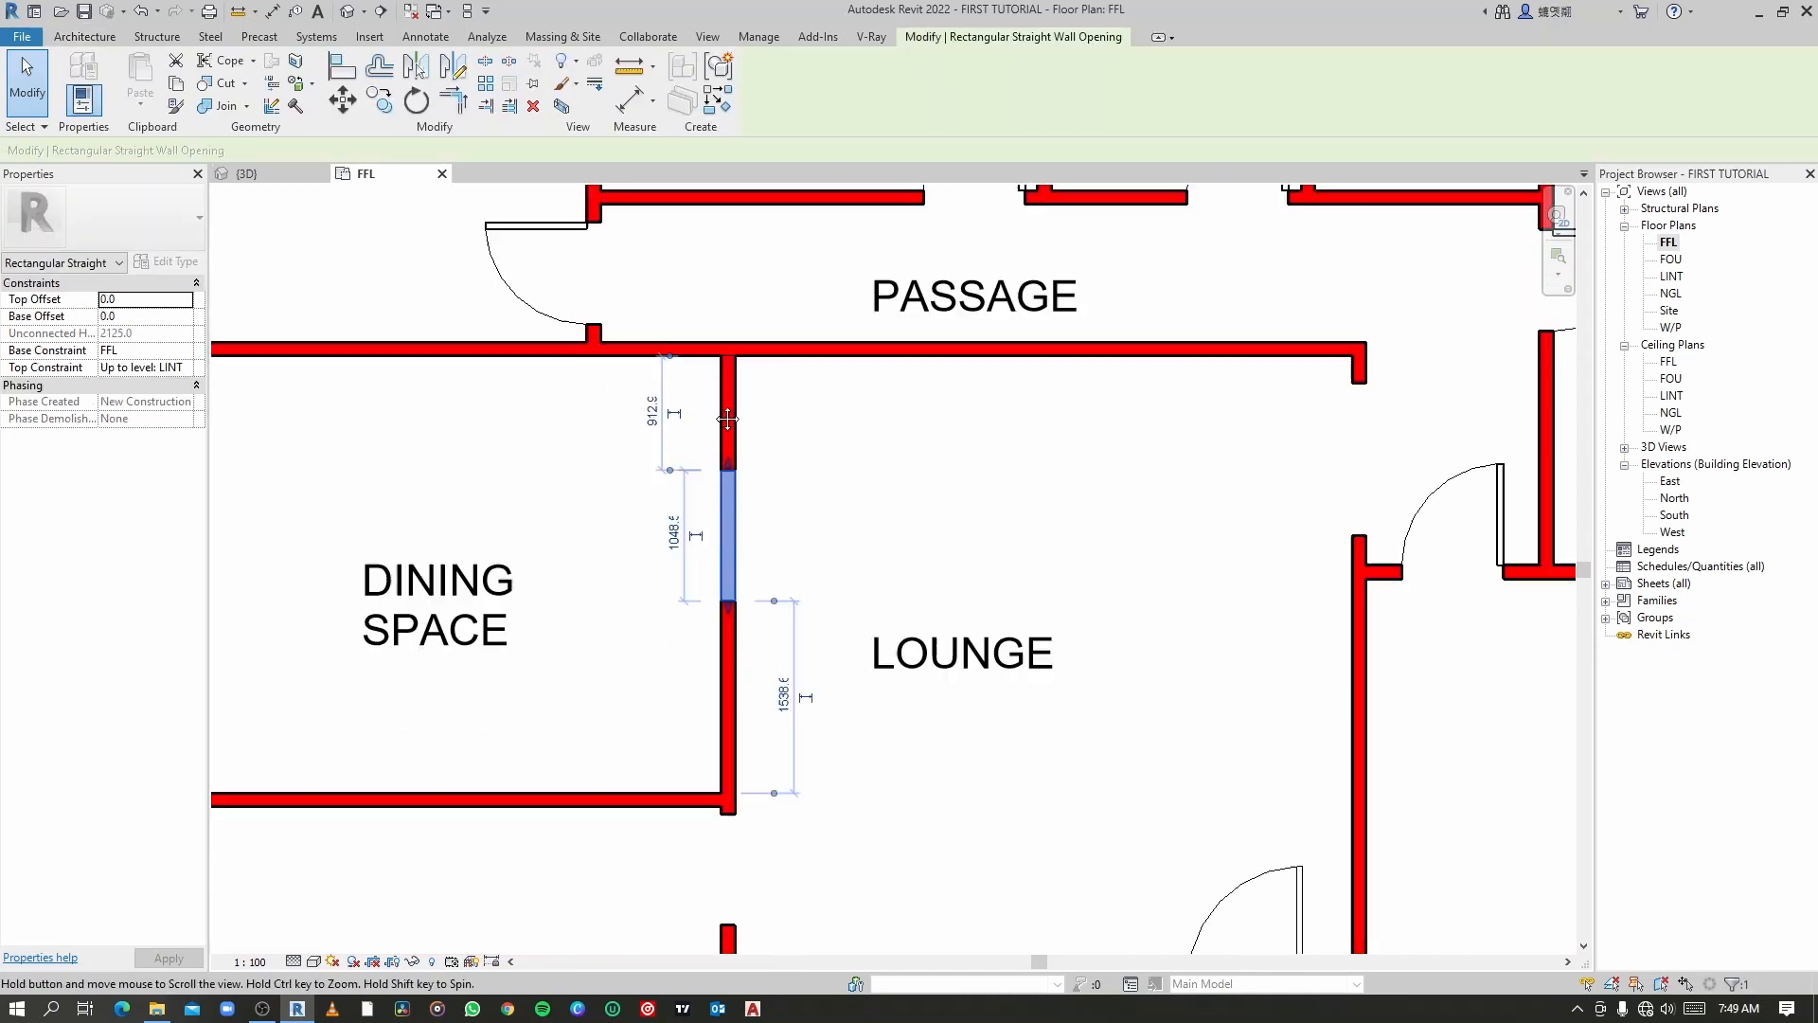
middle_drag(723, 548, 700, 584)
scroll(694, 499, up, 2)
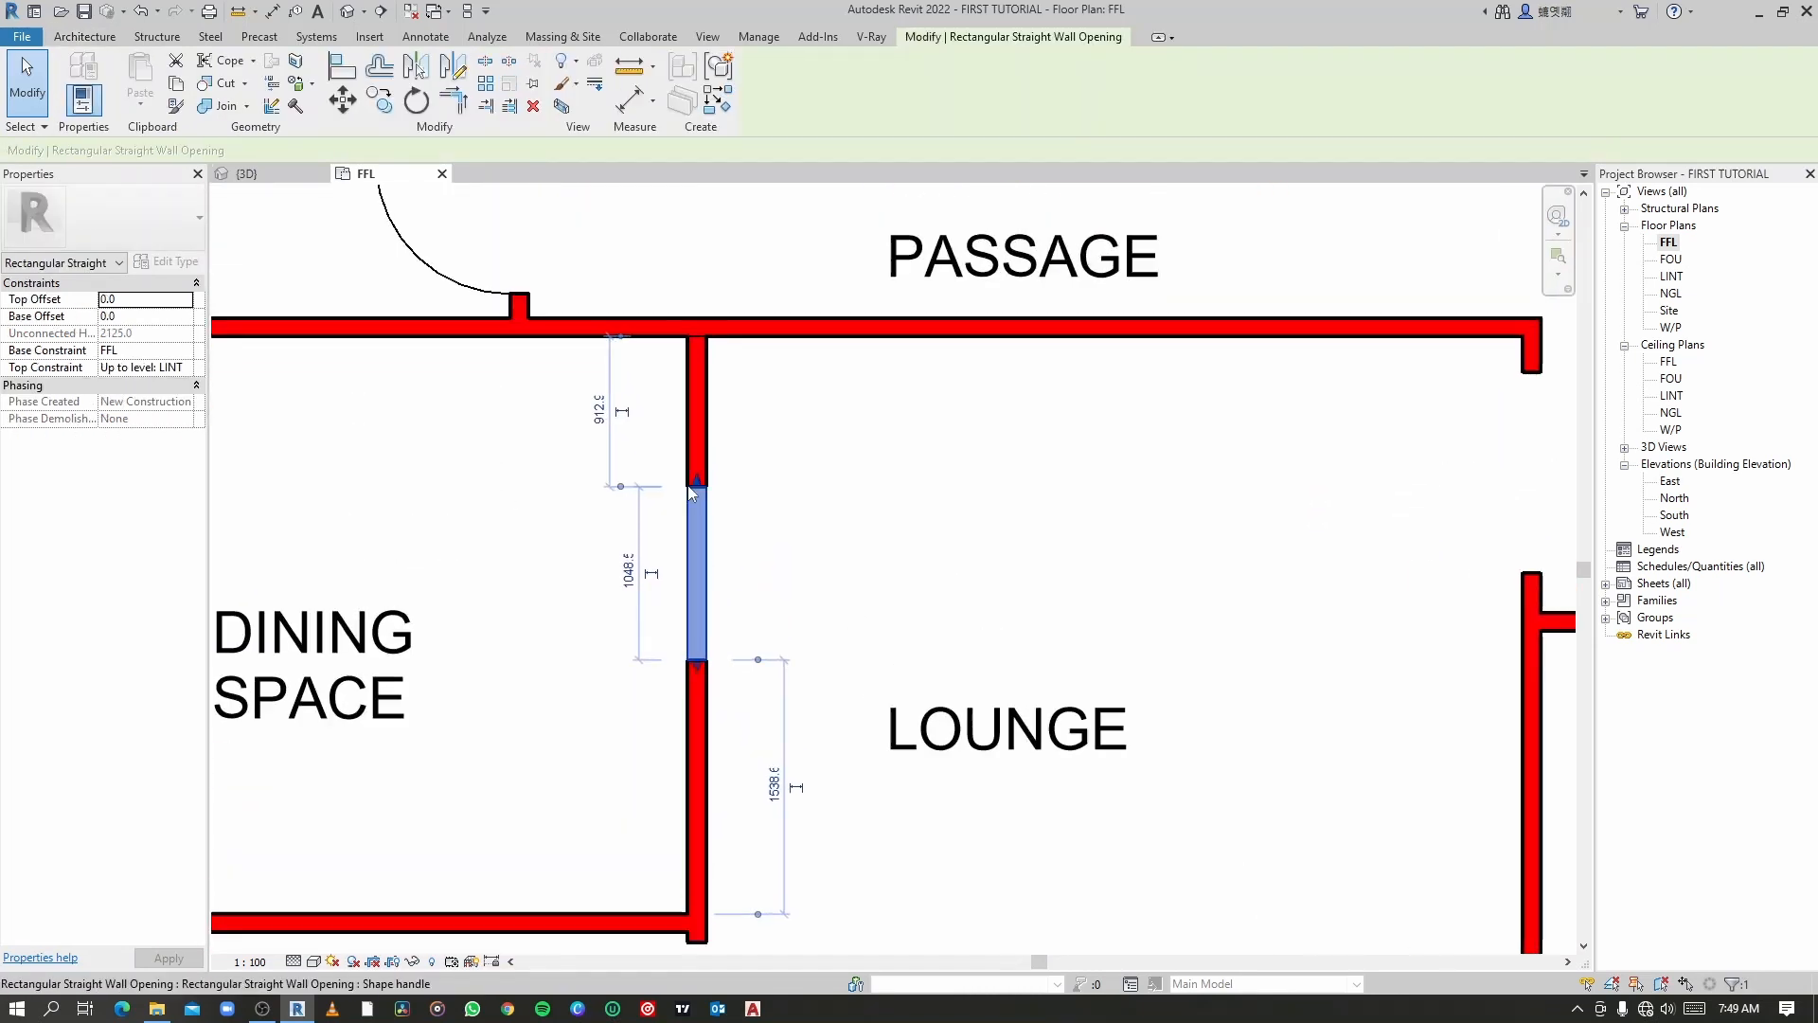
scroll(693, 492, down, 5)
scroll(718, 653, up, 1)
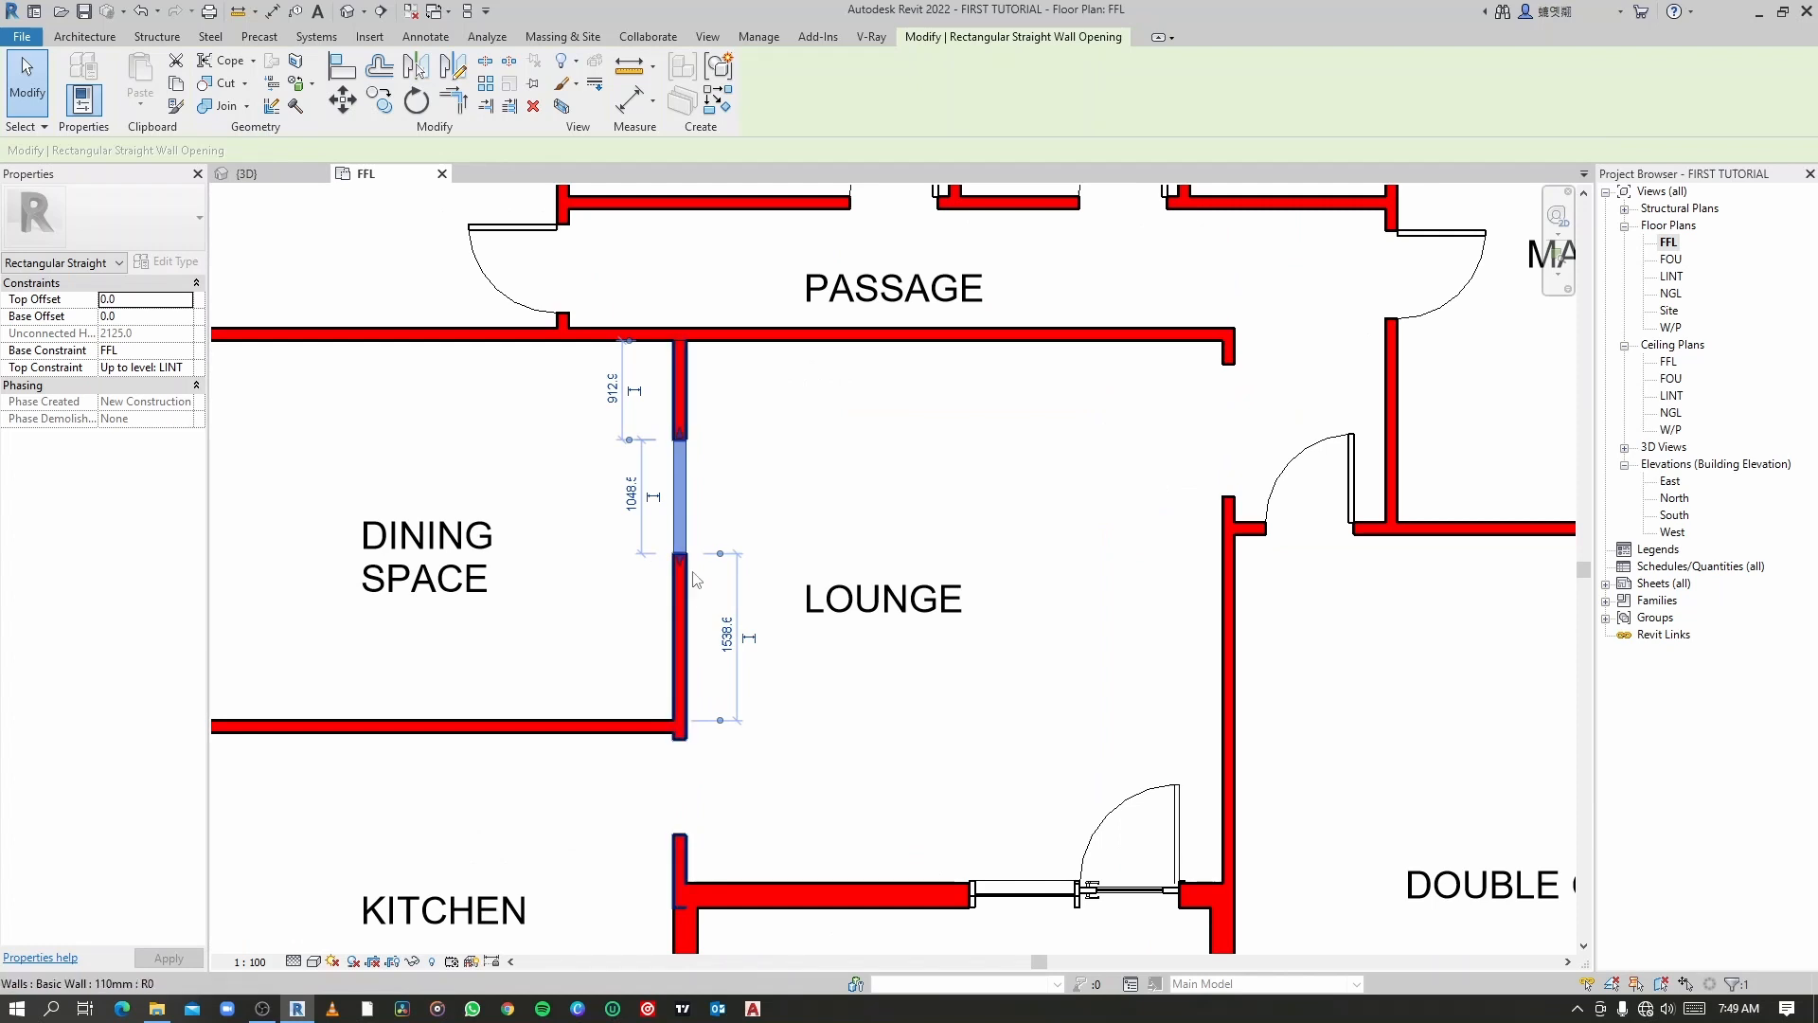
drag(680, 438, 679, 366)
drag(686, 559, 682, 448)
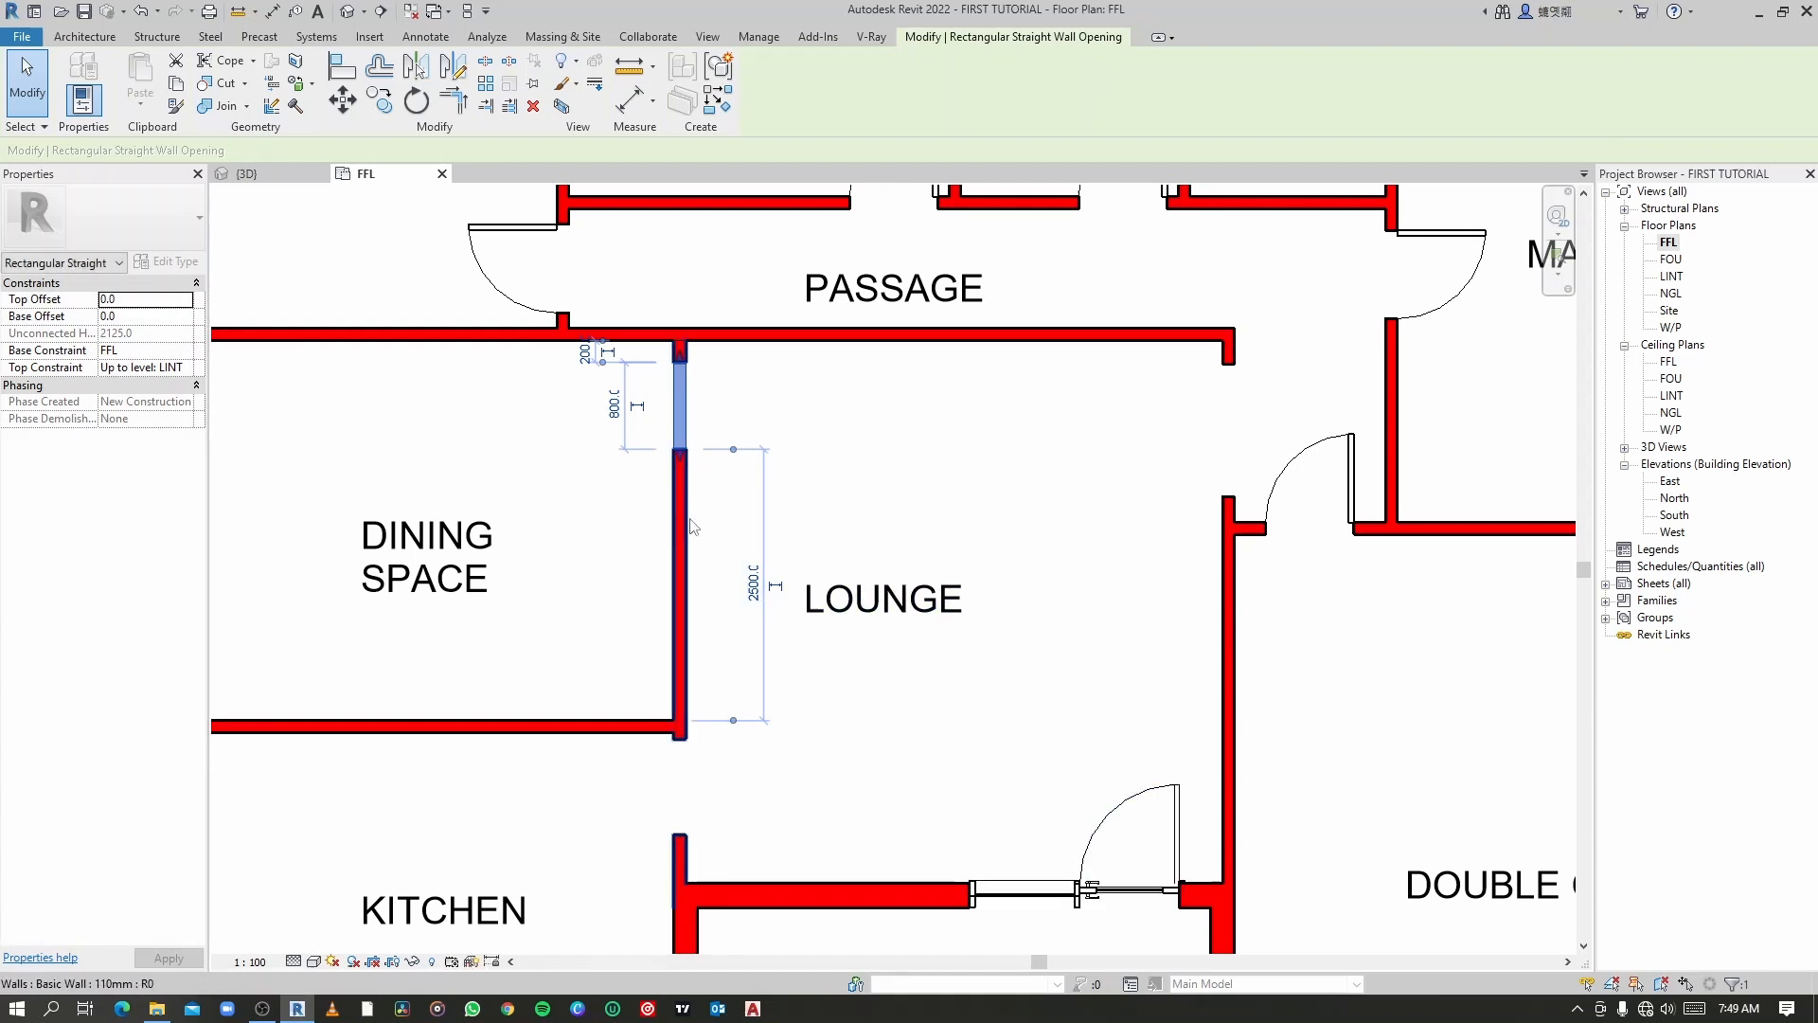
Step: Stretch the kitchen-to-lounge wall opening toward the patio wall to about 1150 mm wide
middle_drag(730, 801, 765, 555)
scroll(752, 572, up, 2)
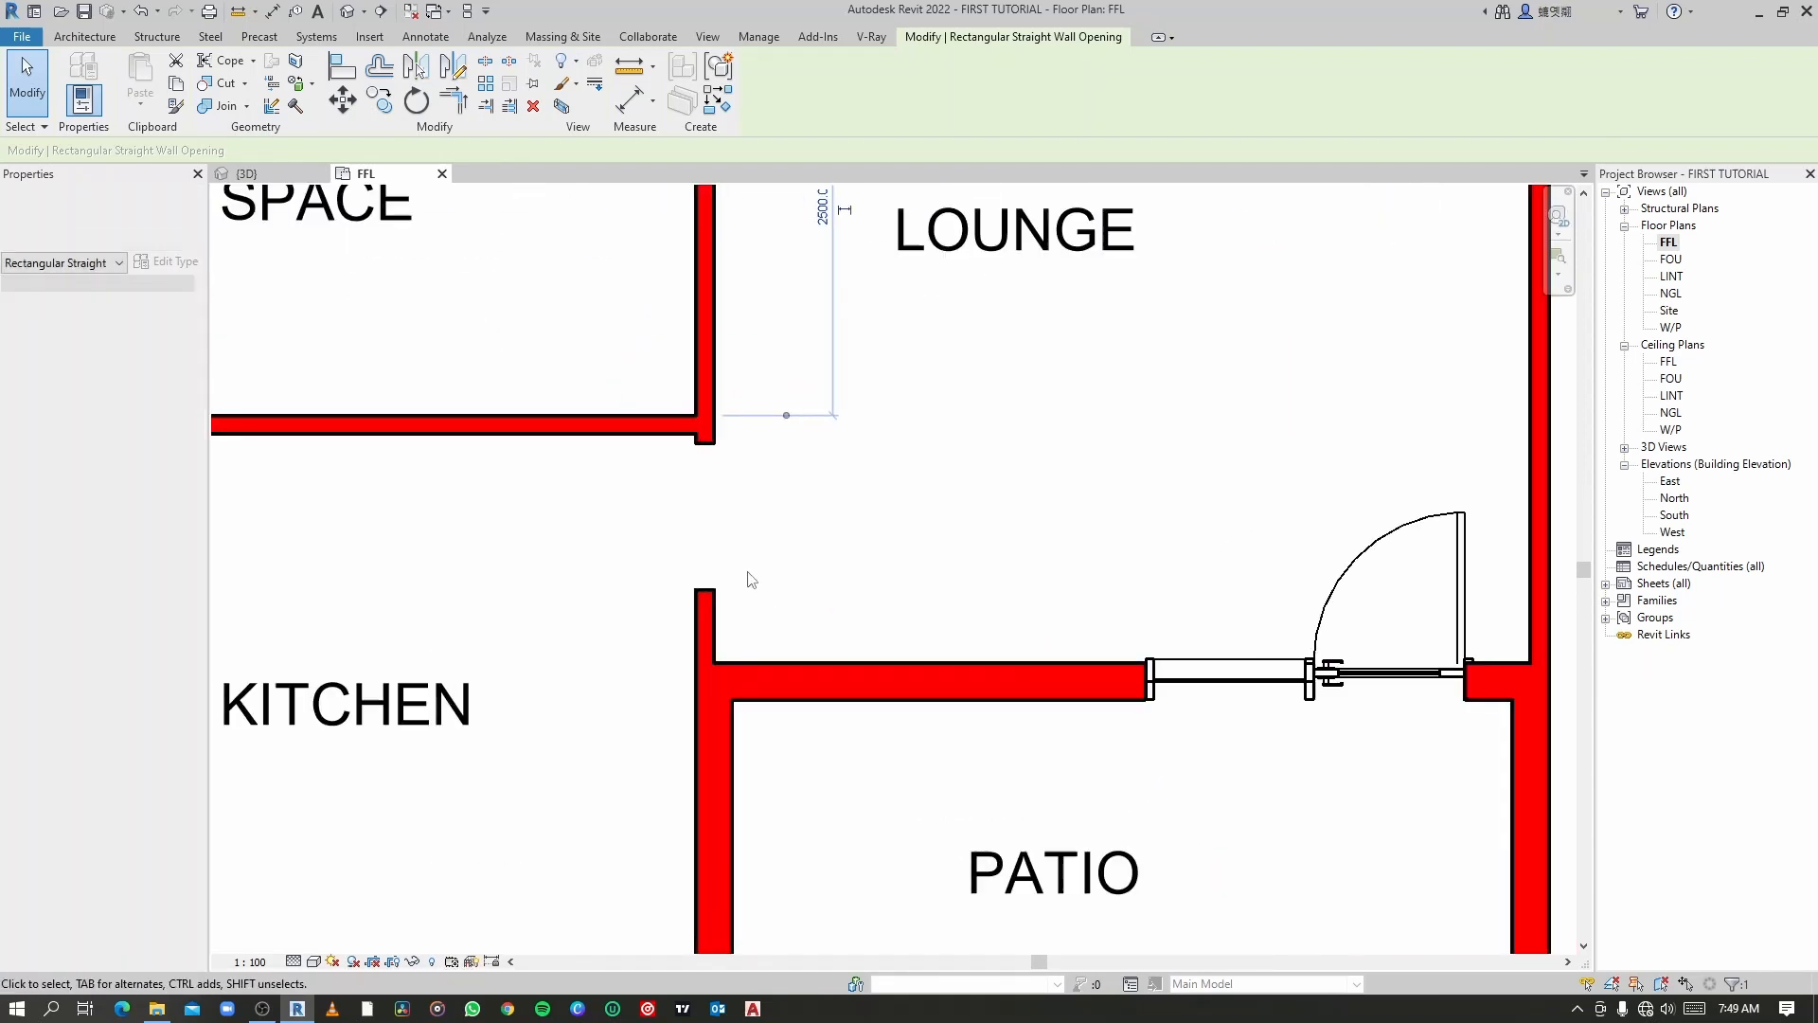
click(706, 578)
scroll(705, 578, up, 1)
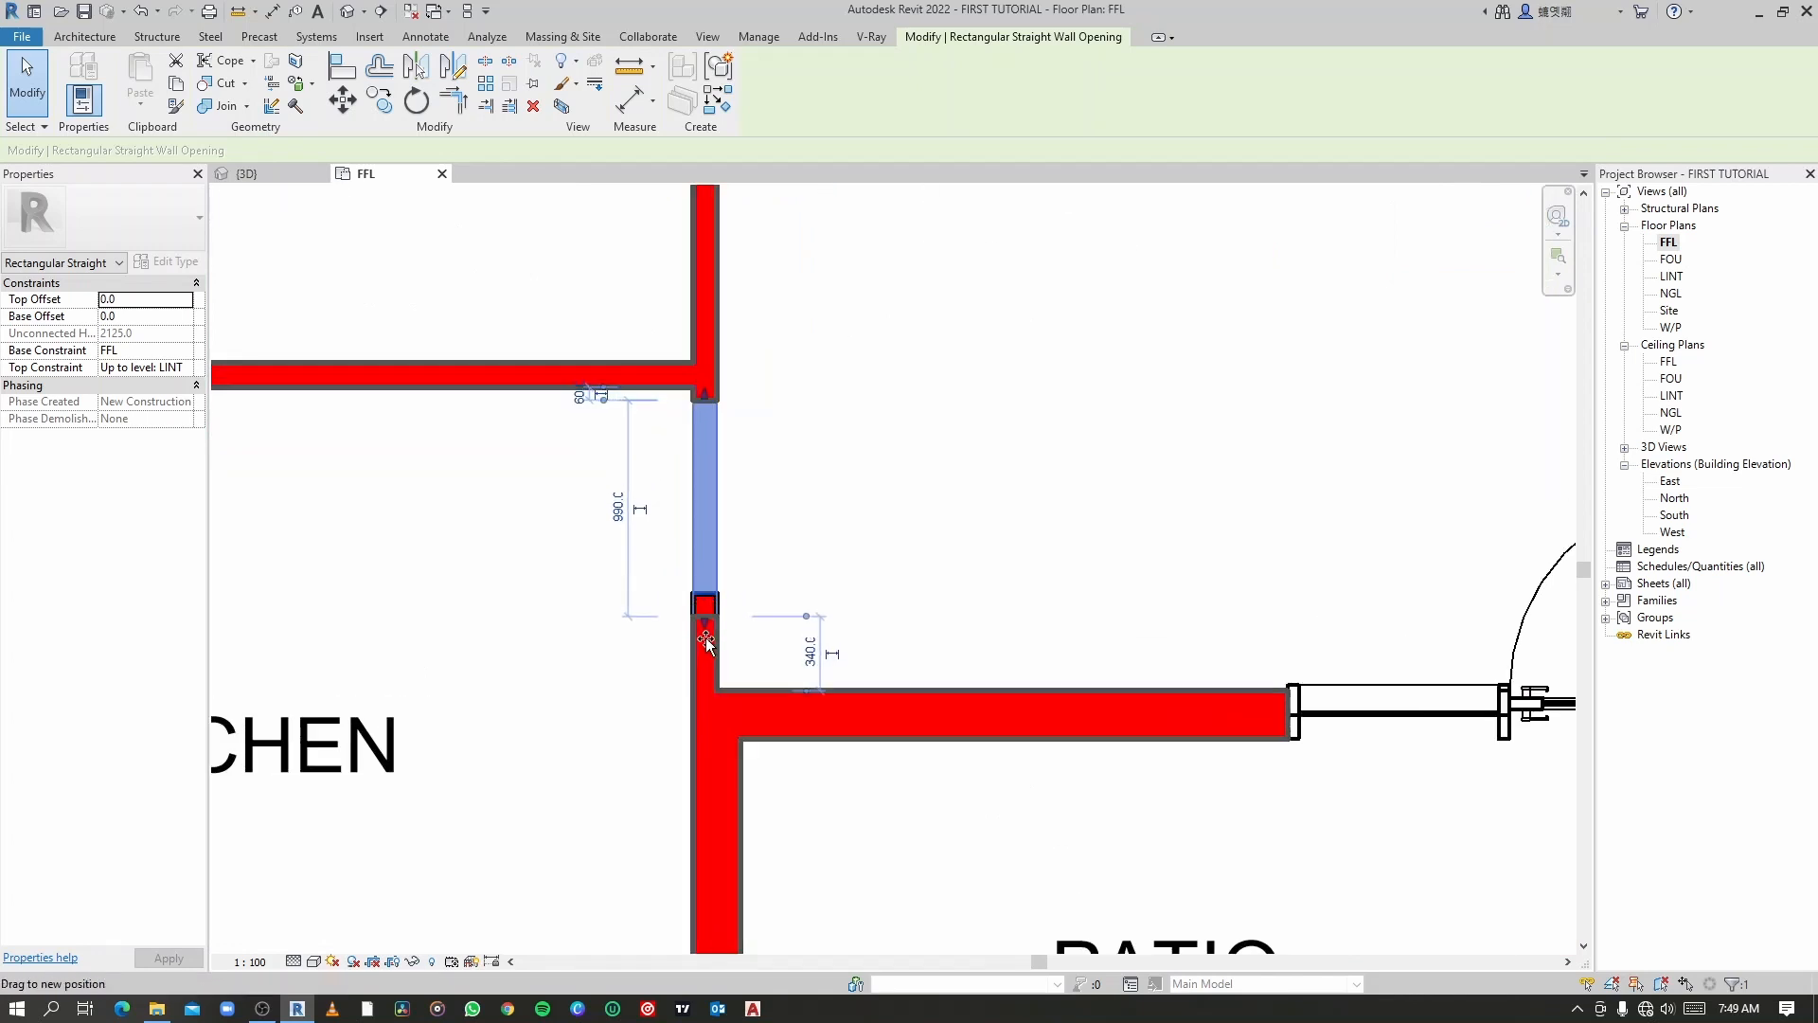
key(Delete)
scroll(907, 529, down, 5)
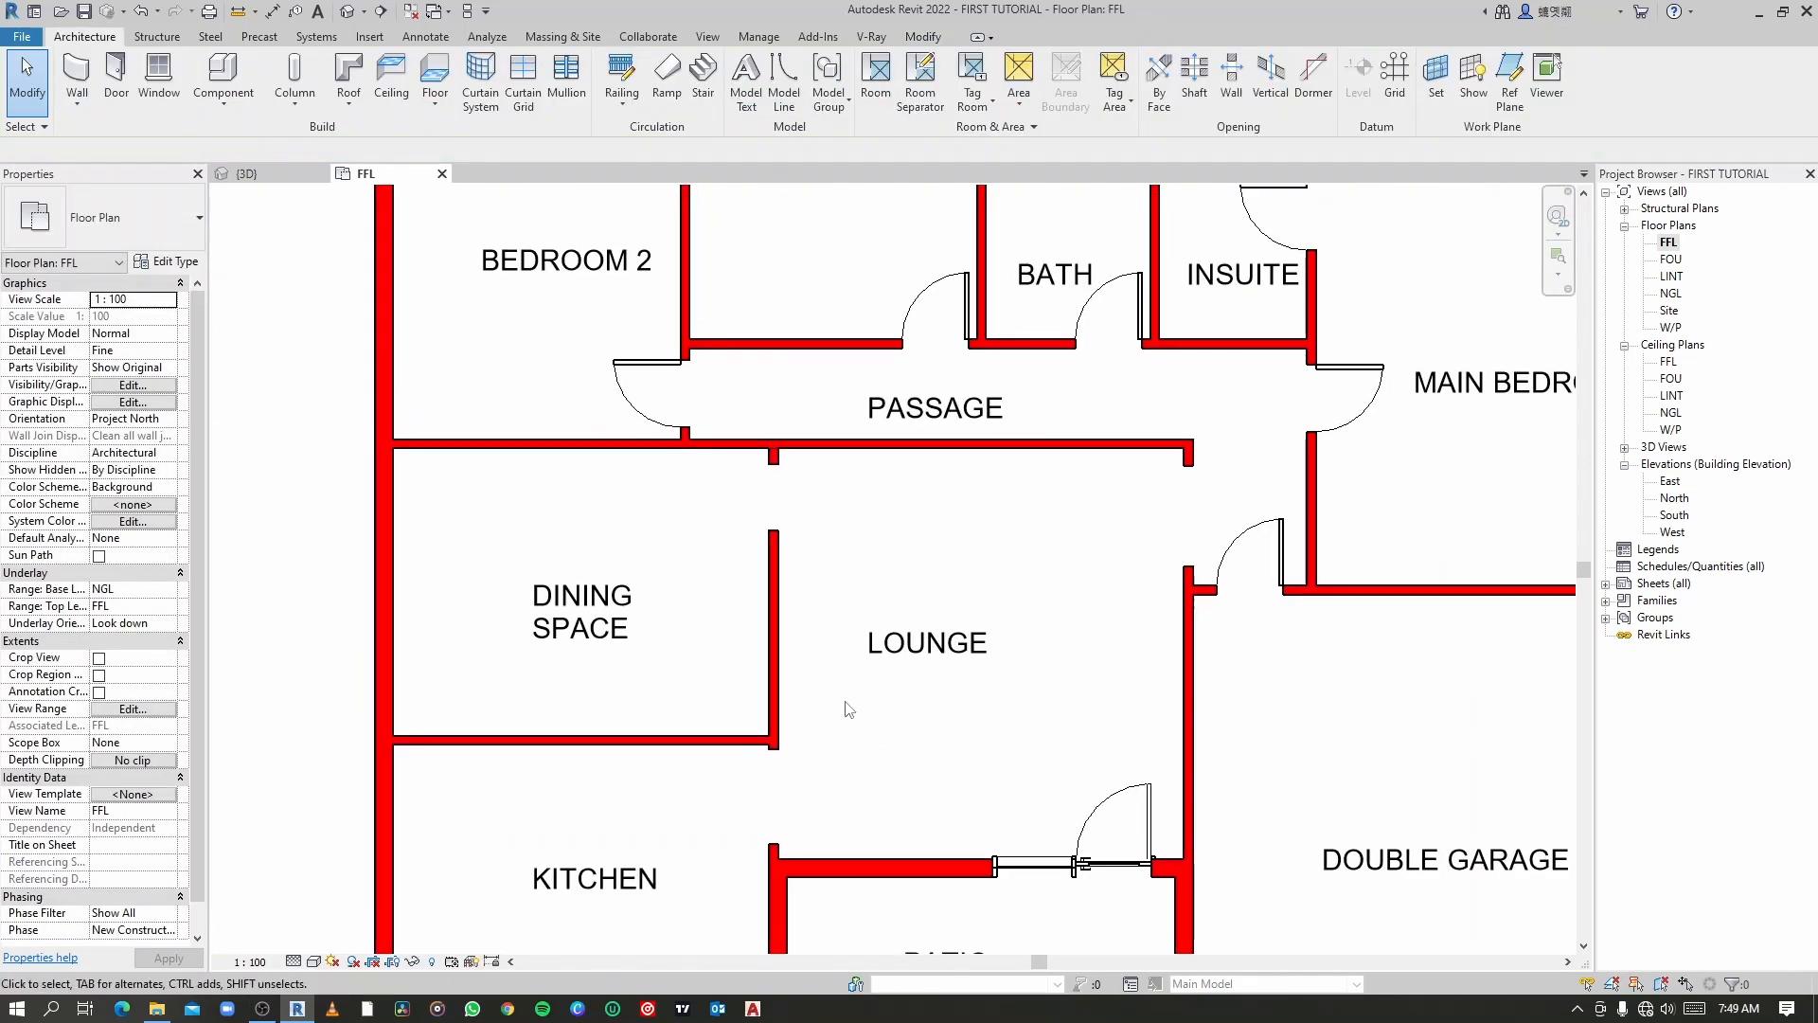
Step: Outline the opening between the lounge and passage with a rectangle of detail lines in the <Overhead> line style
scroll(1134, 595, up, 6)
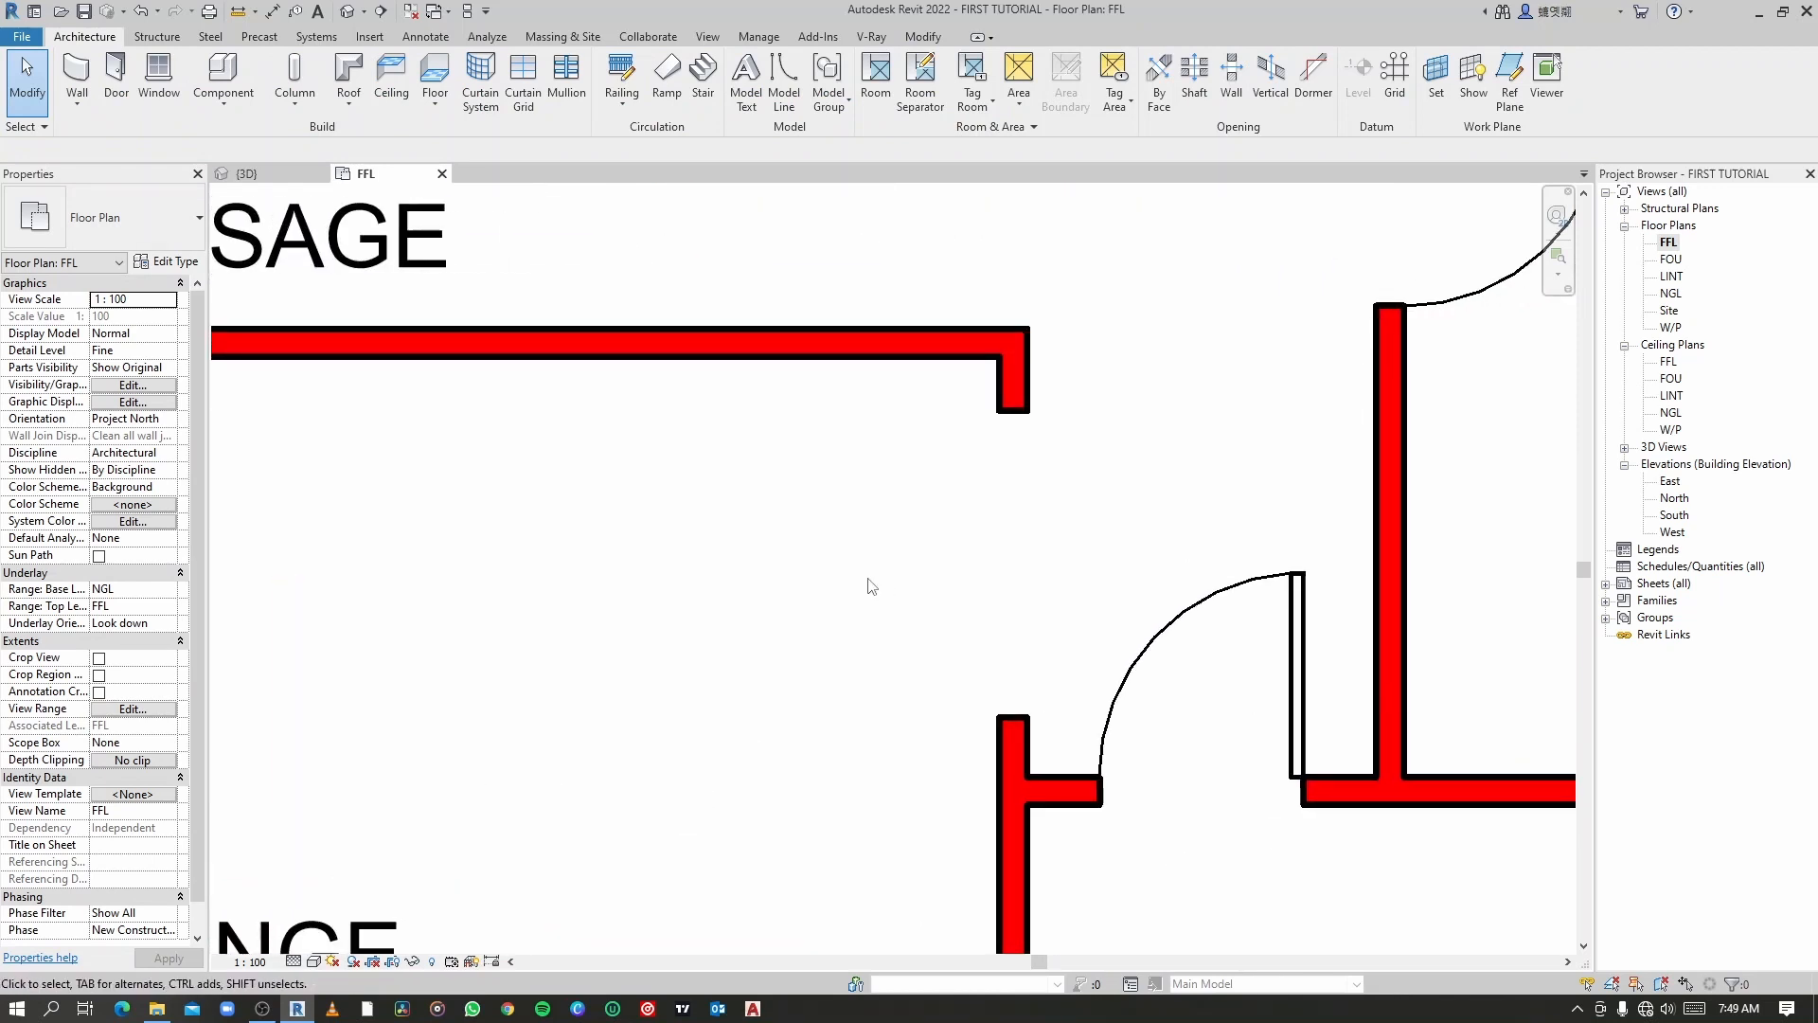
key(d)
key(l)
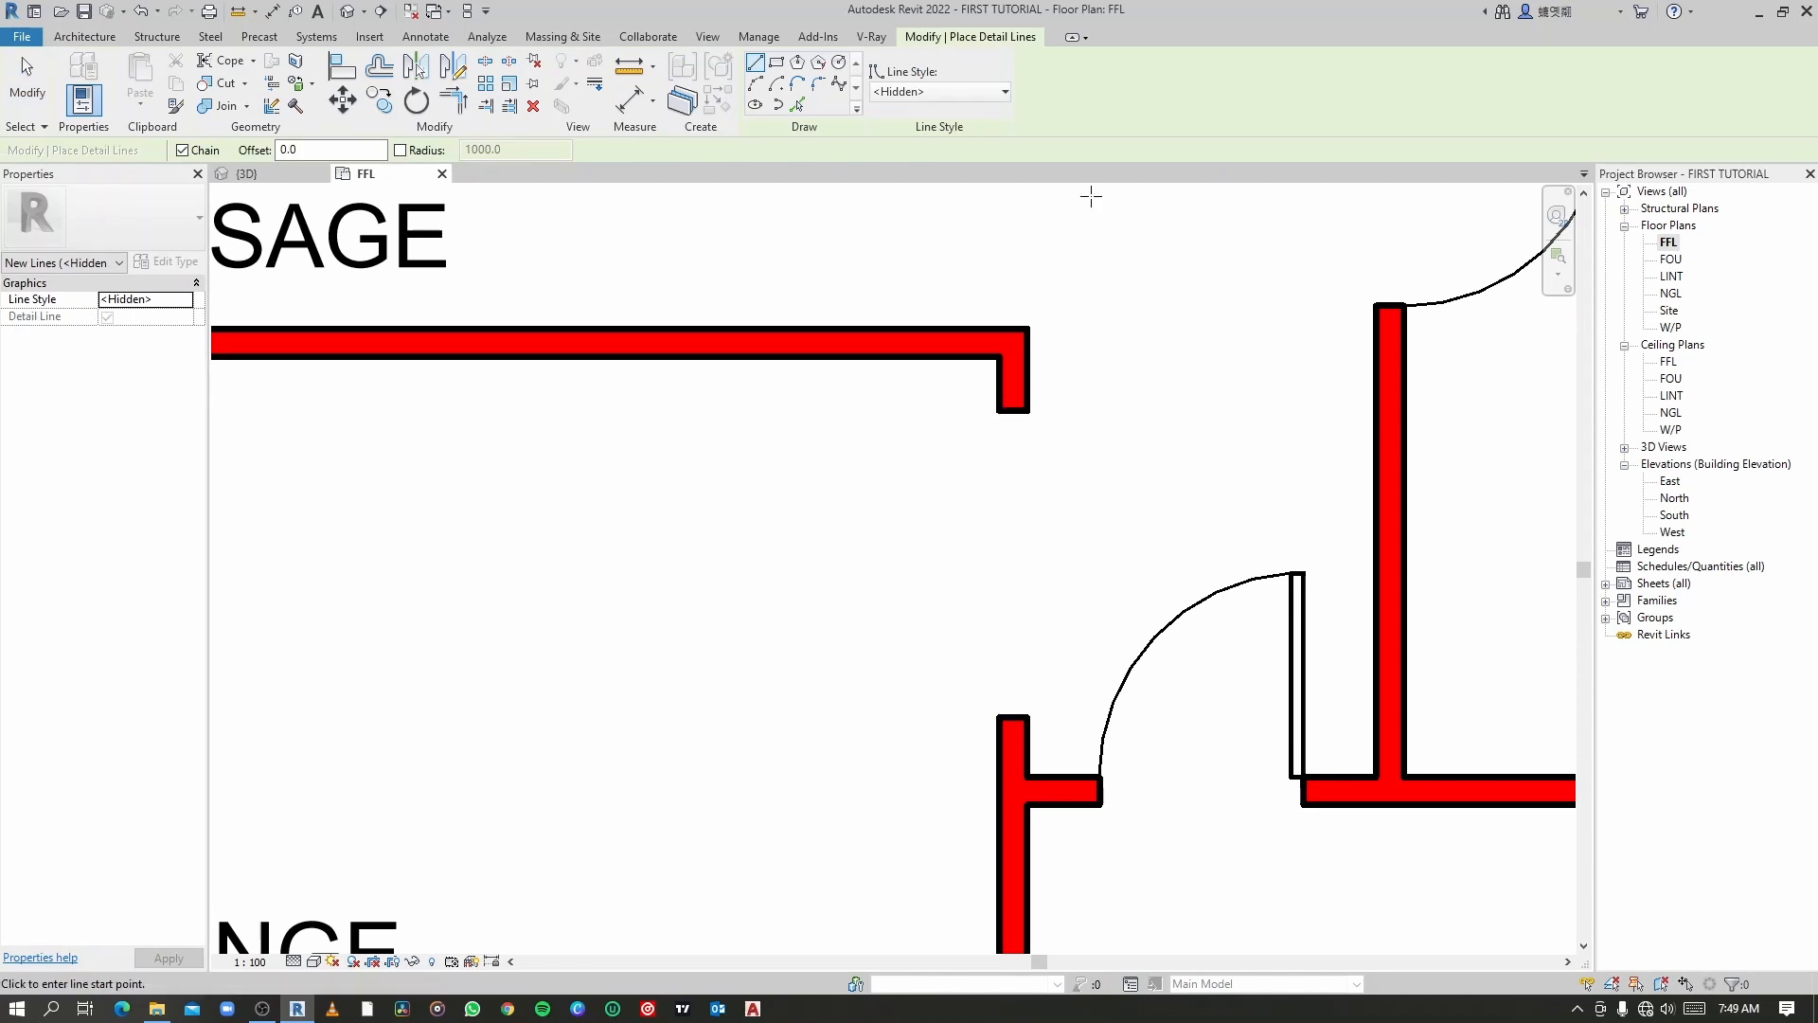
click(960, 95)
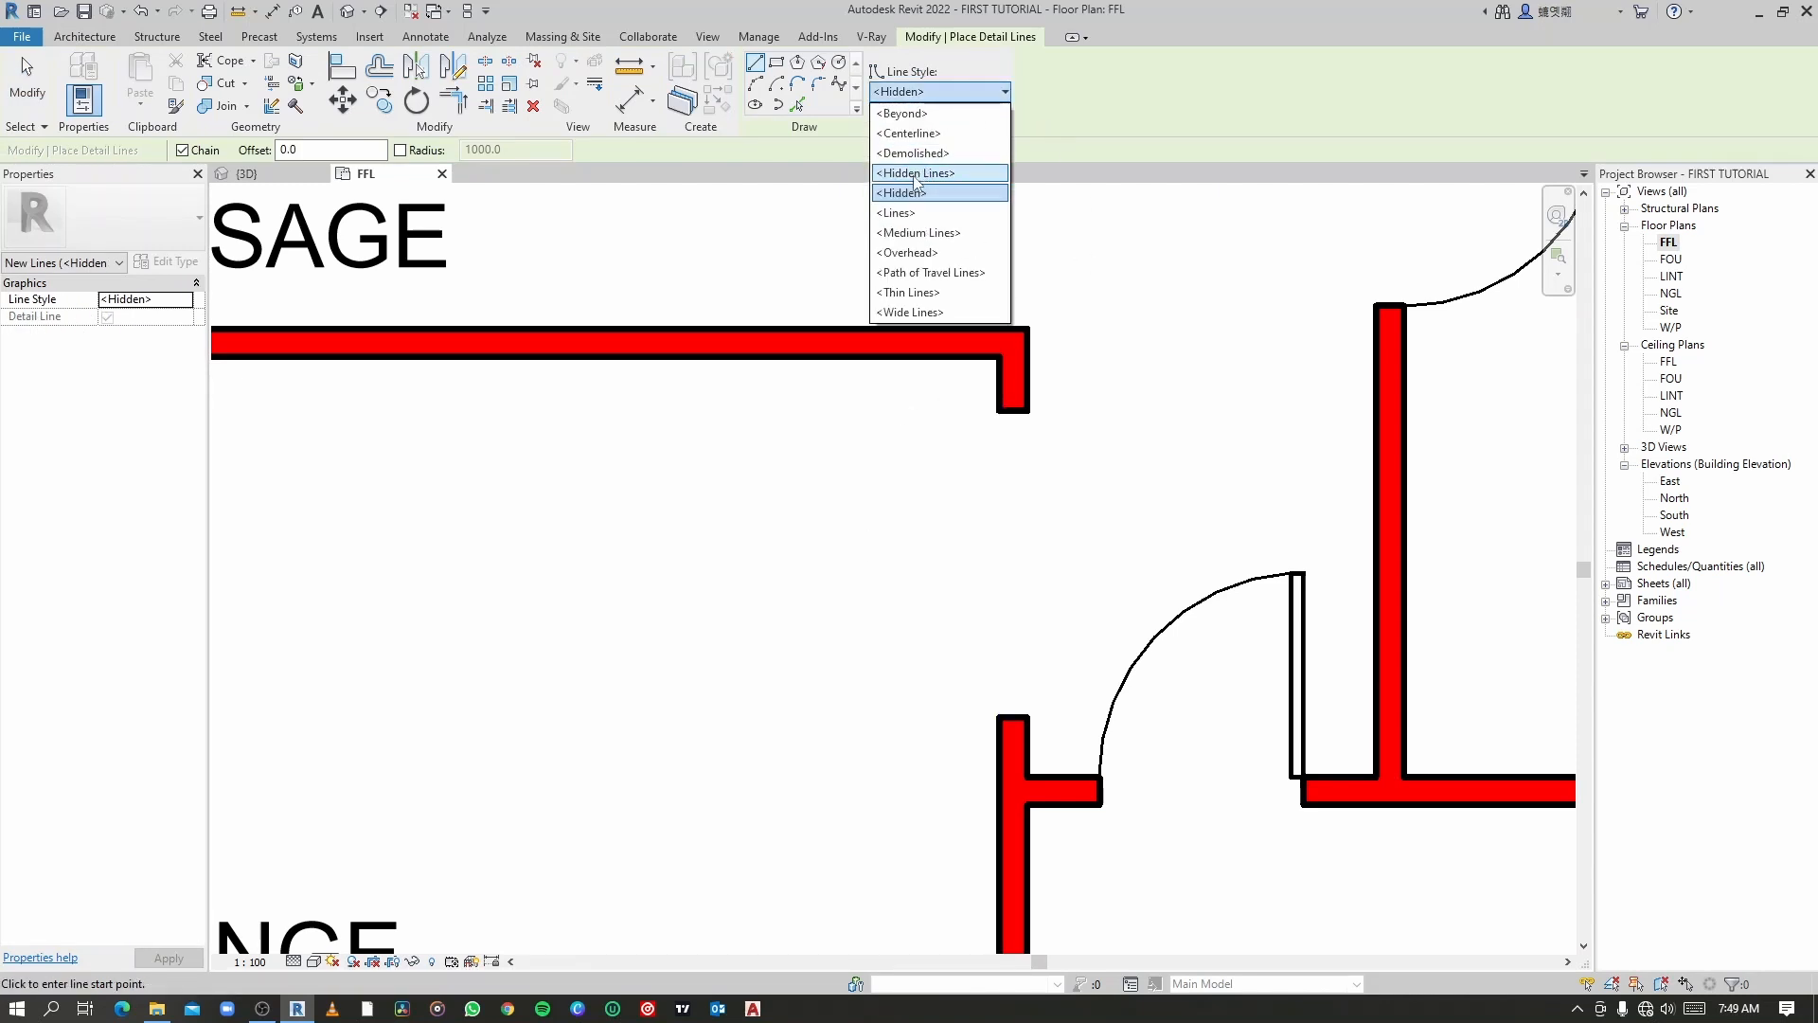
click(920, 254)
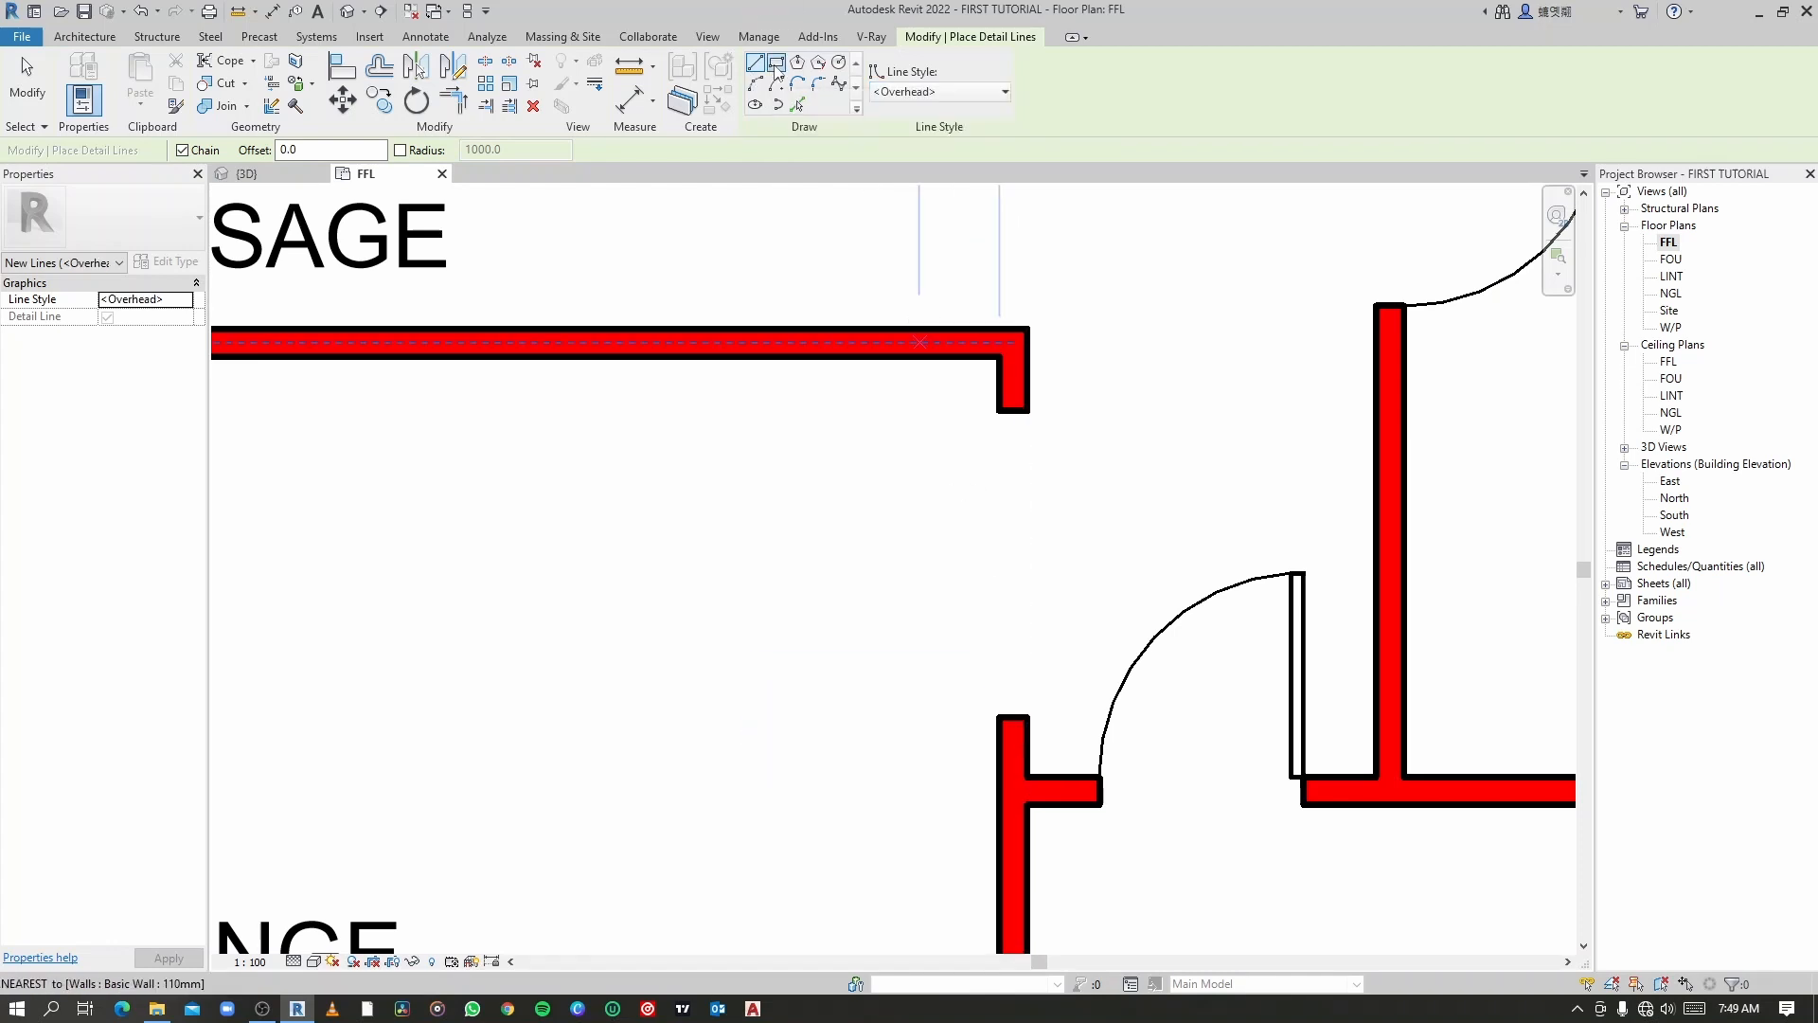
click(1028, 717)
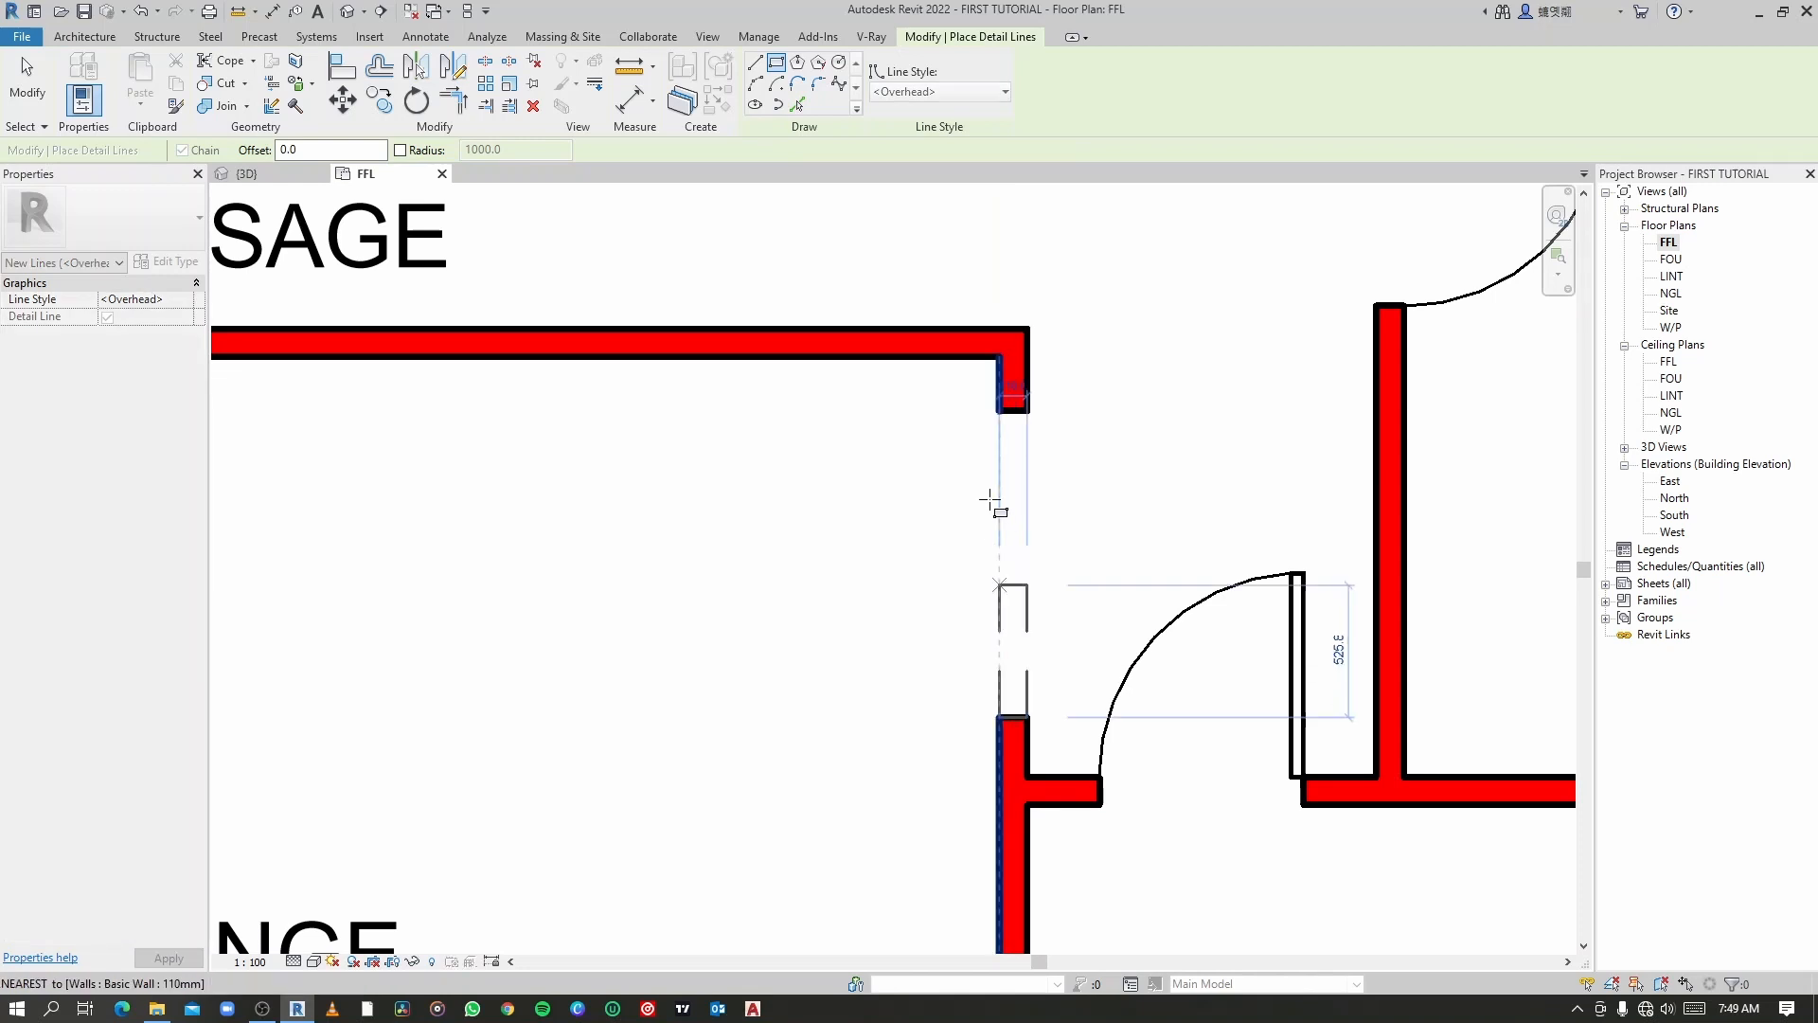
click(994, 417)
Step: Outline the kitchen-to-lounge opening with an <Overhead> detail rectangle spanning its full 1150 mm width
scroll(853, 445, down, 4)
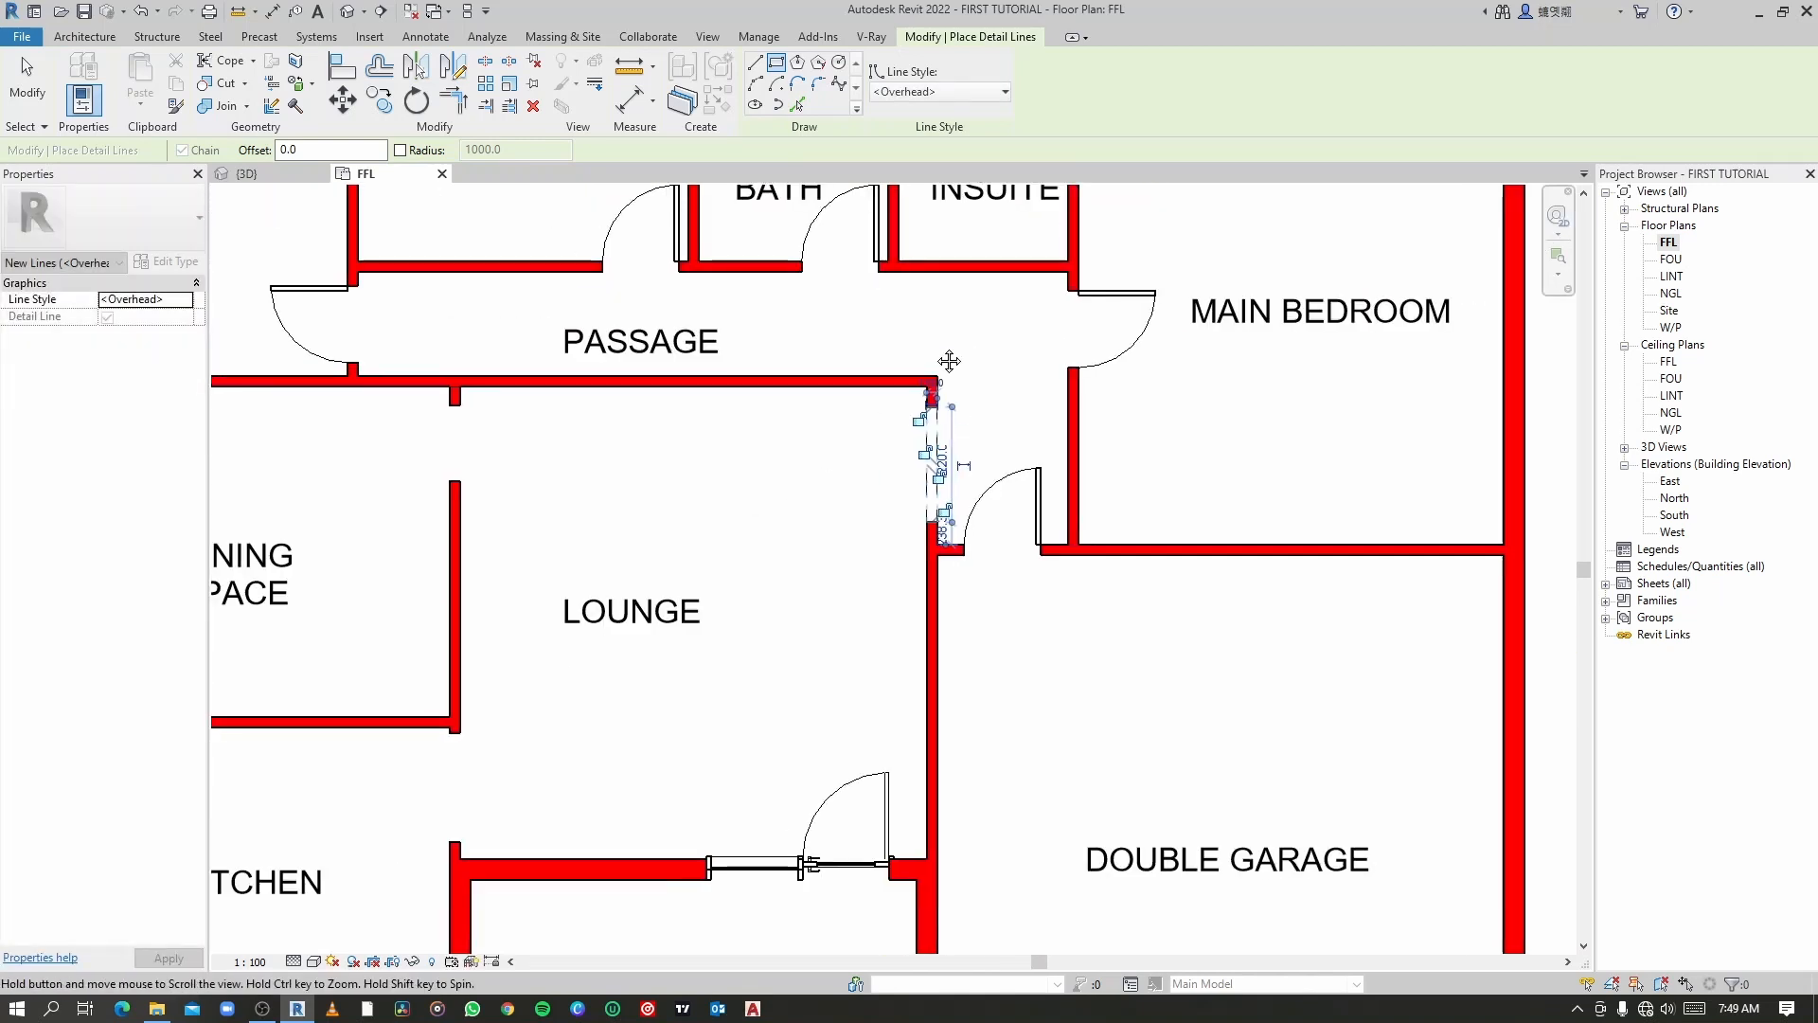
middle_drag(448, 792, 640, 649)
scroll(637, 646, up, 2)
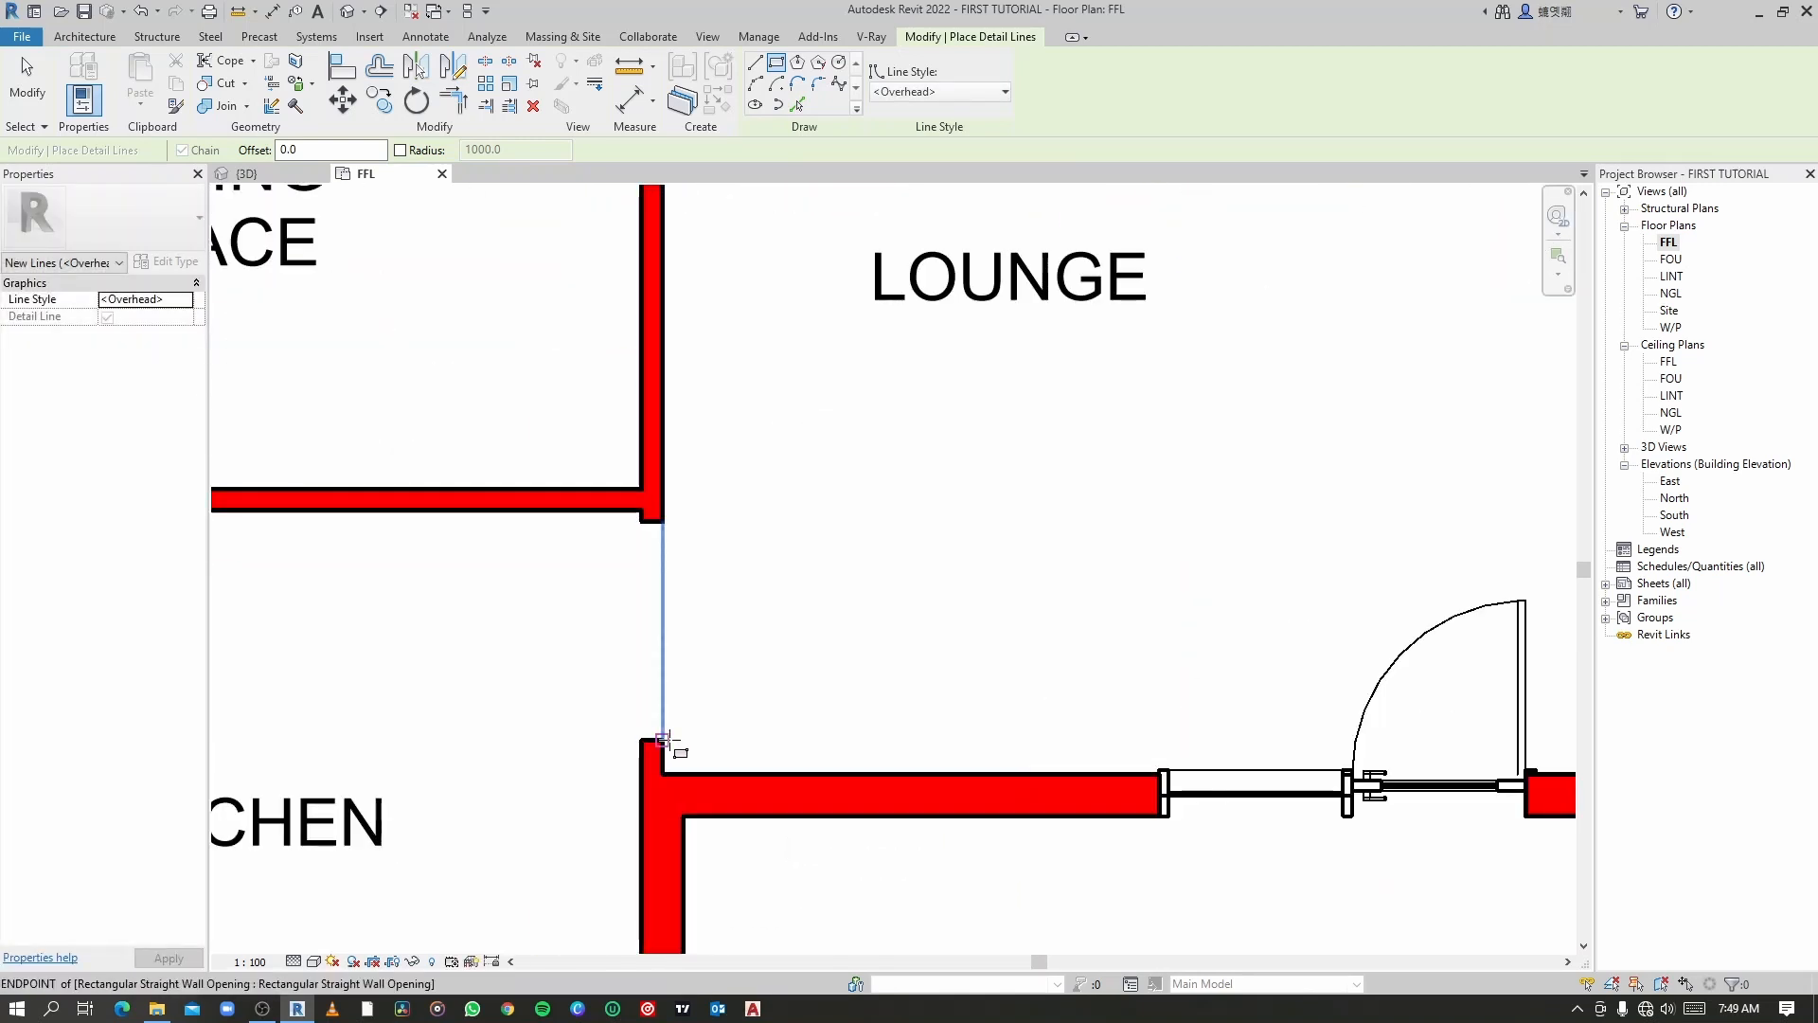
click(665, 739)
scroll(662, 580, up, 2)
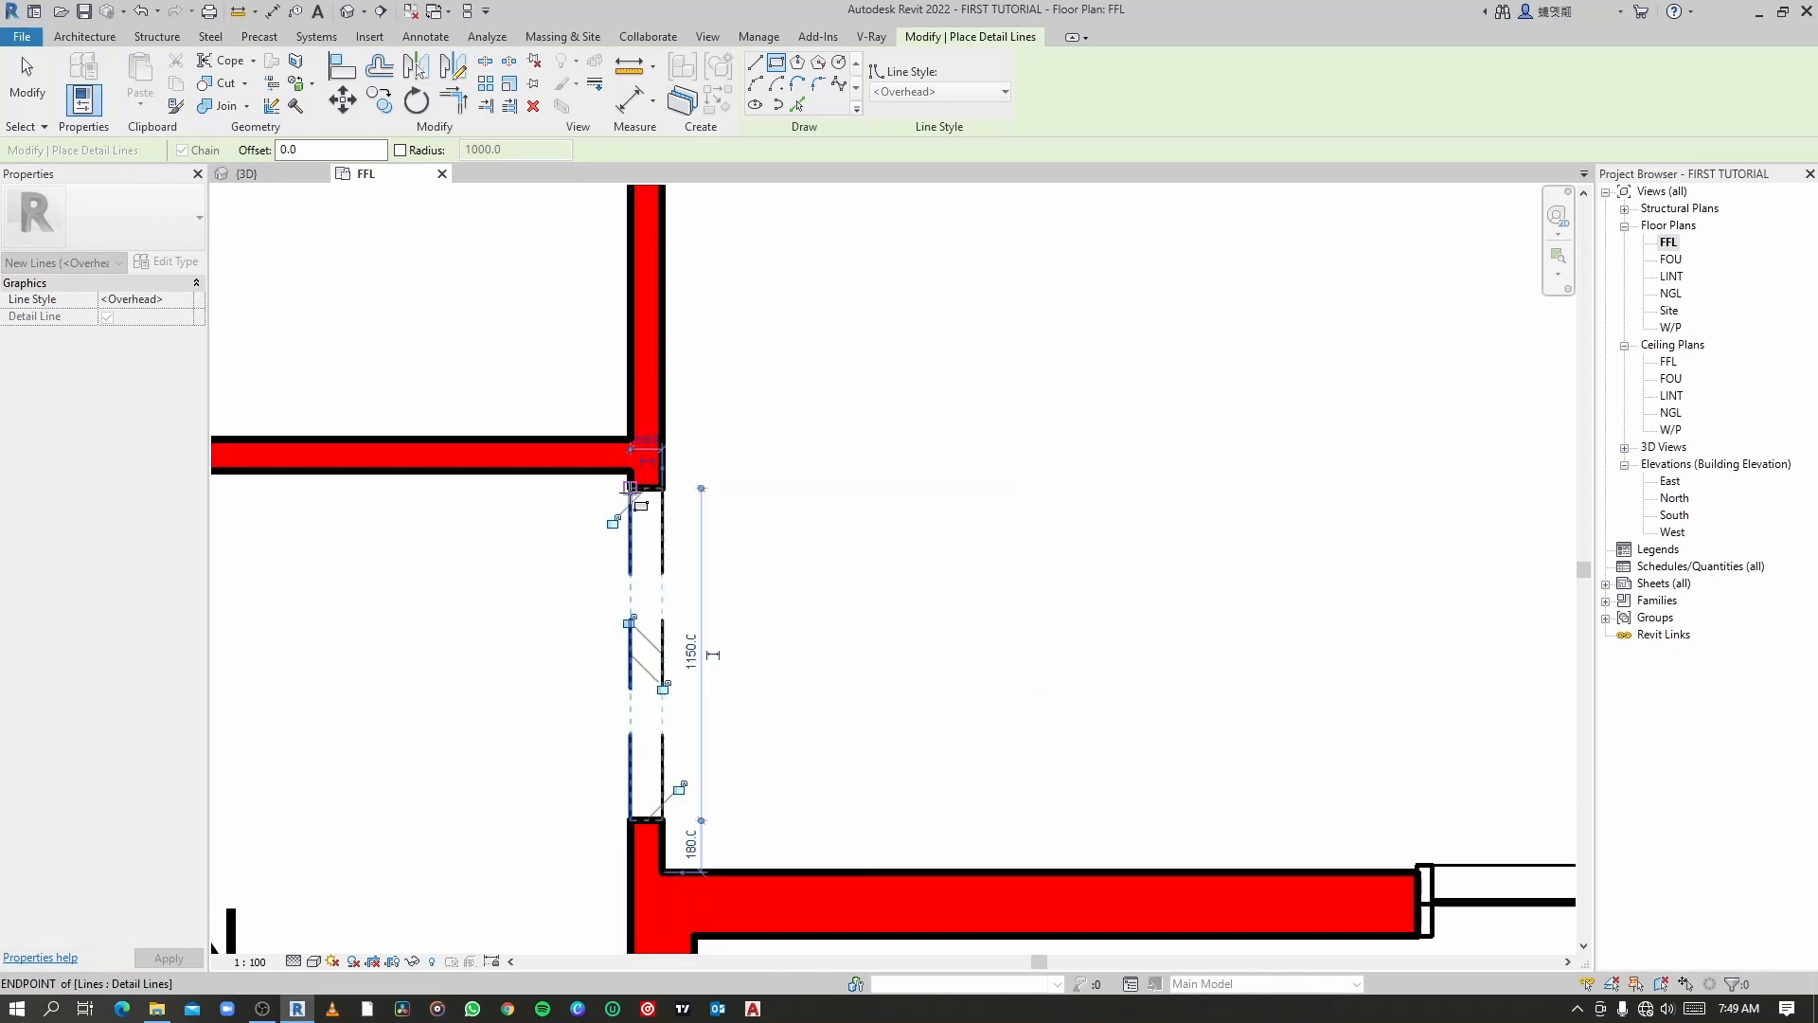
click(629, 491)
Step: Outline the 800 mm dining space-to-lounge opening with an <Overhead> detail rectangle and finish placing detail lines
scroll(711, 474, down, 5)
scroll(698, 569, up, 4)
scroll(697, 568, up, 1)
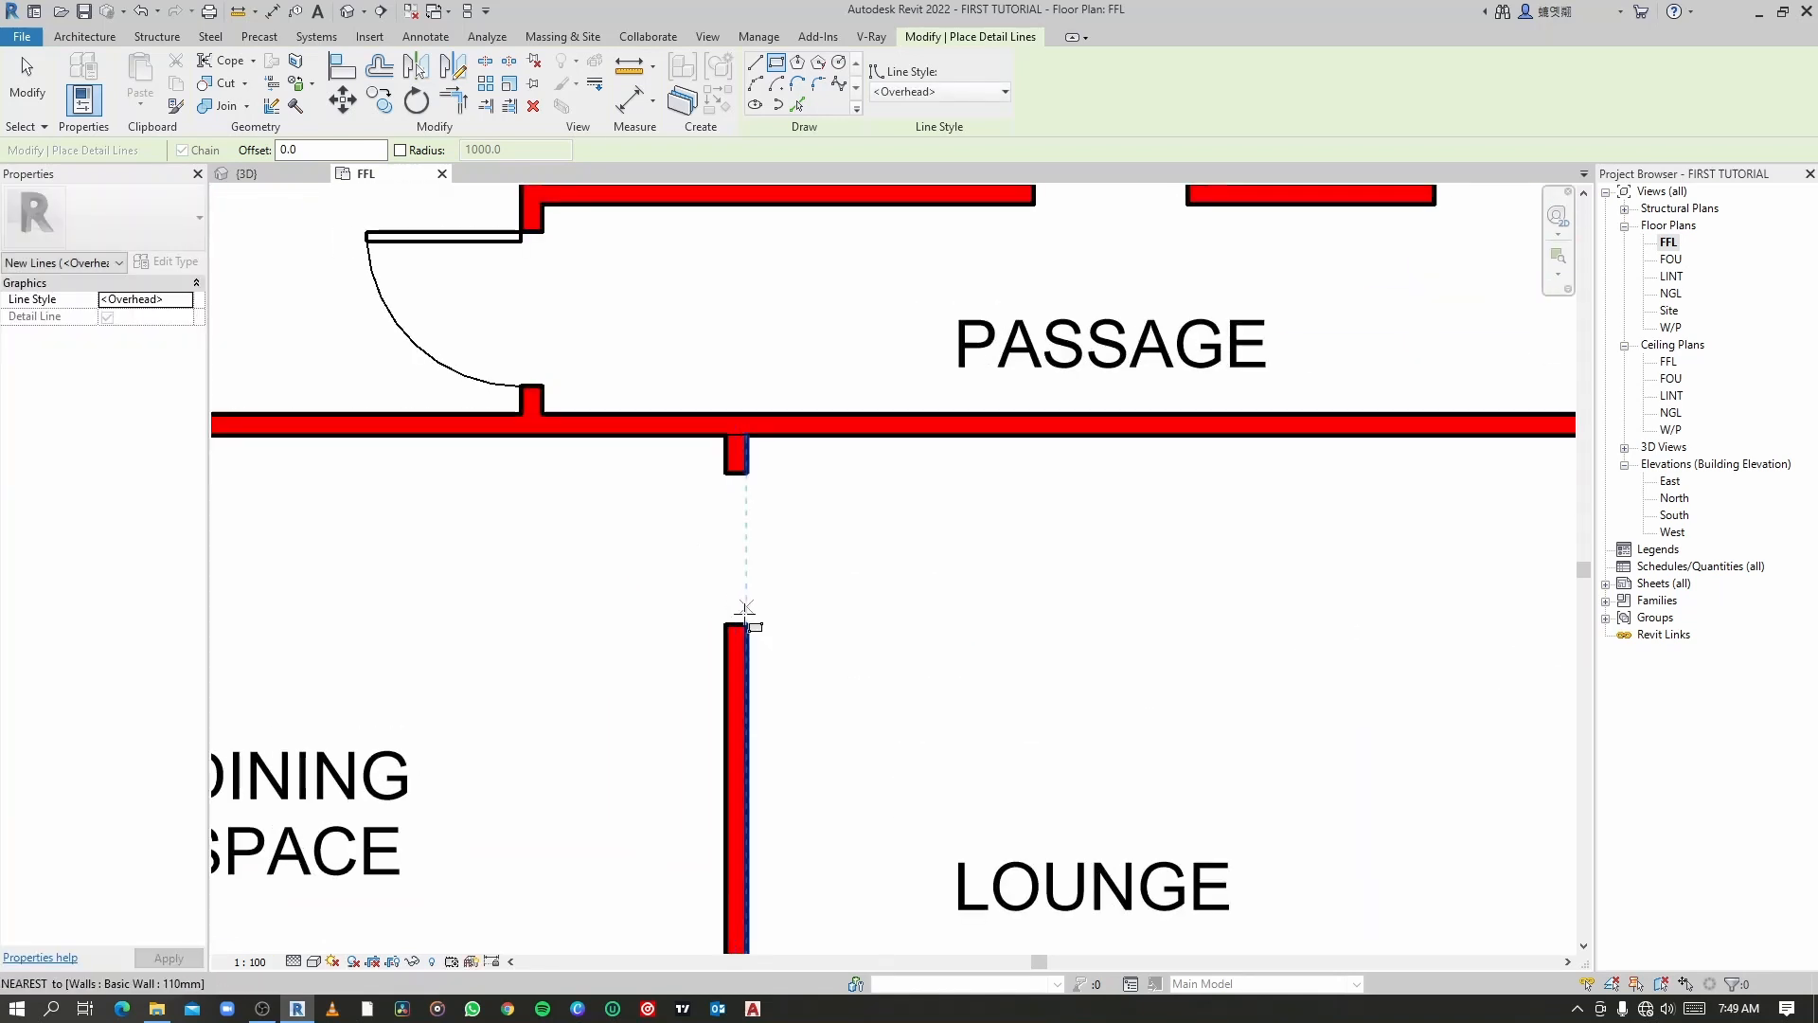
click(746, 625)
click(725, 474)
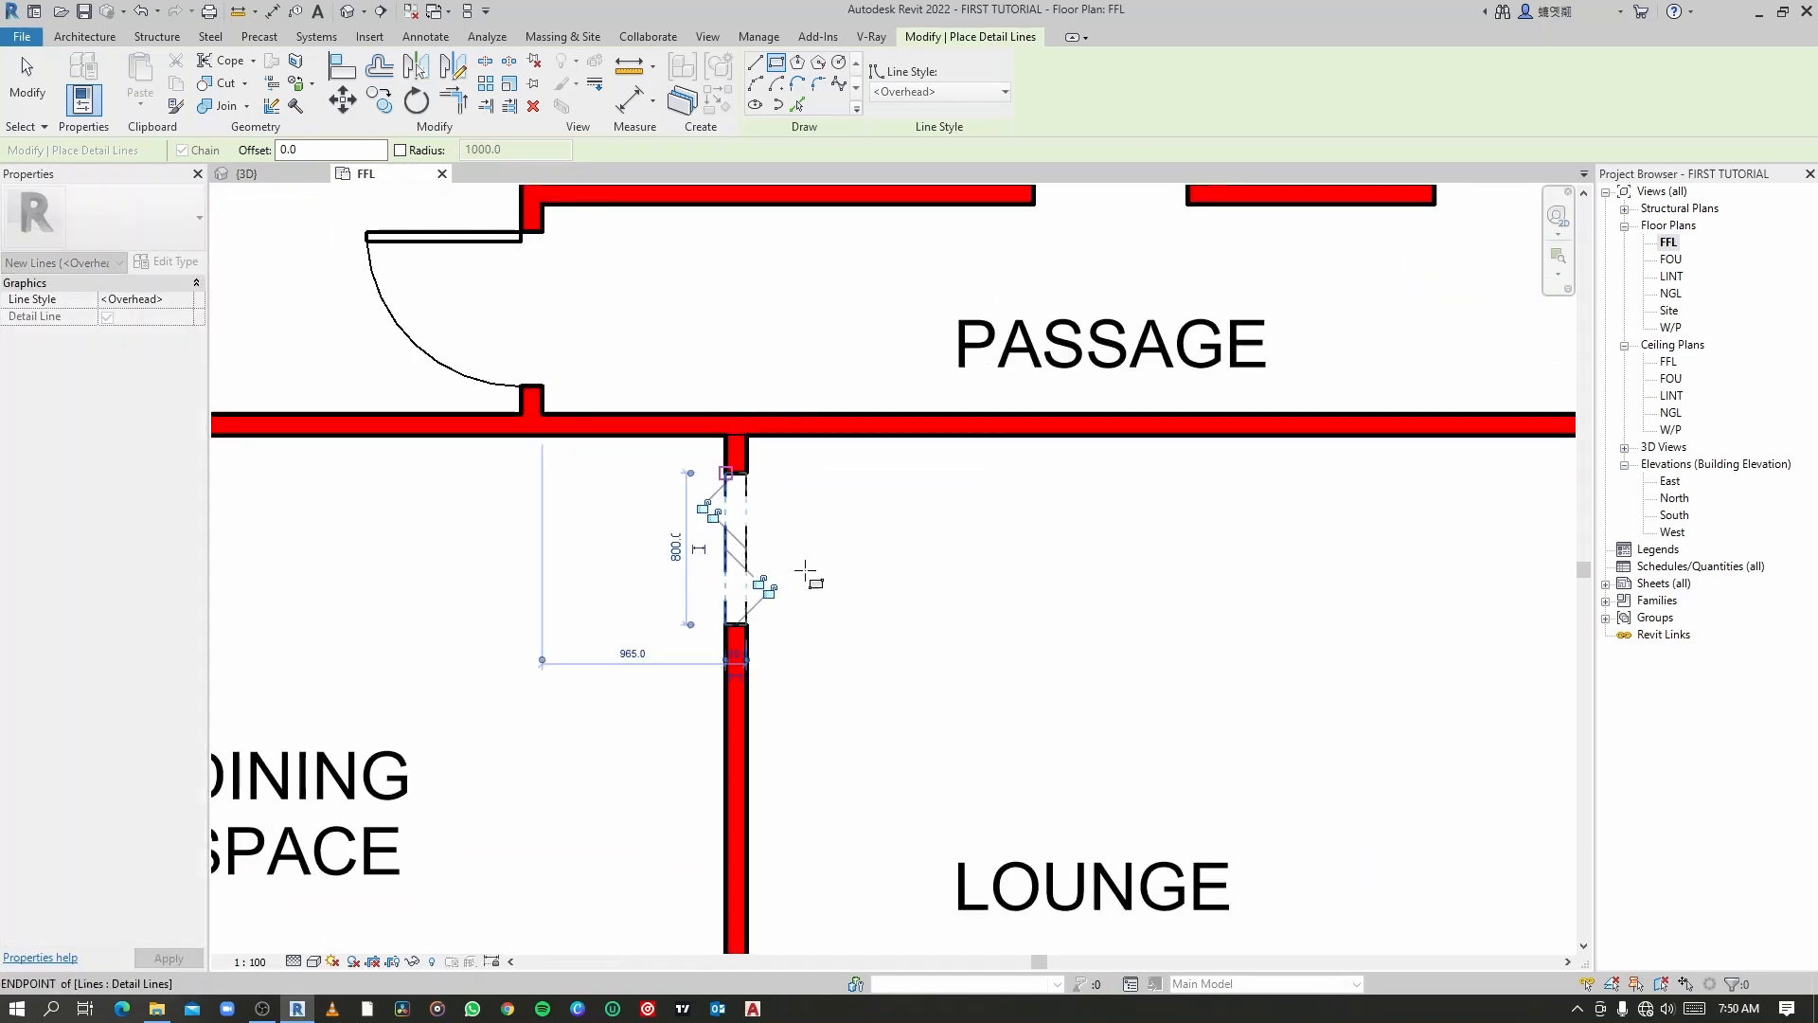
scroll(812, 581, down, 5)
middle_drag(824, 580, 810, 583)
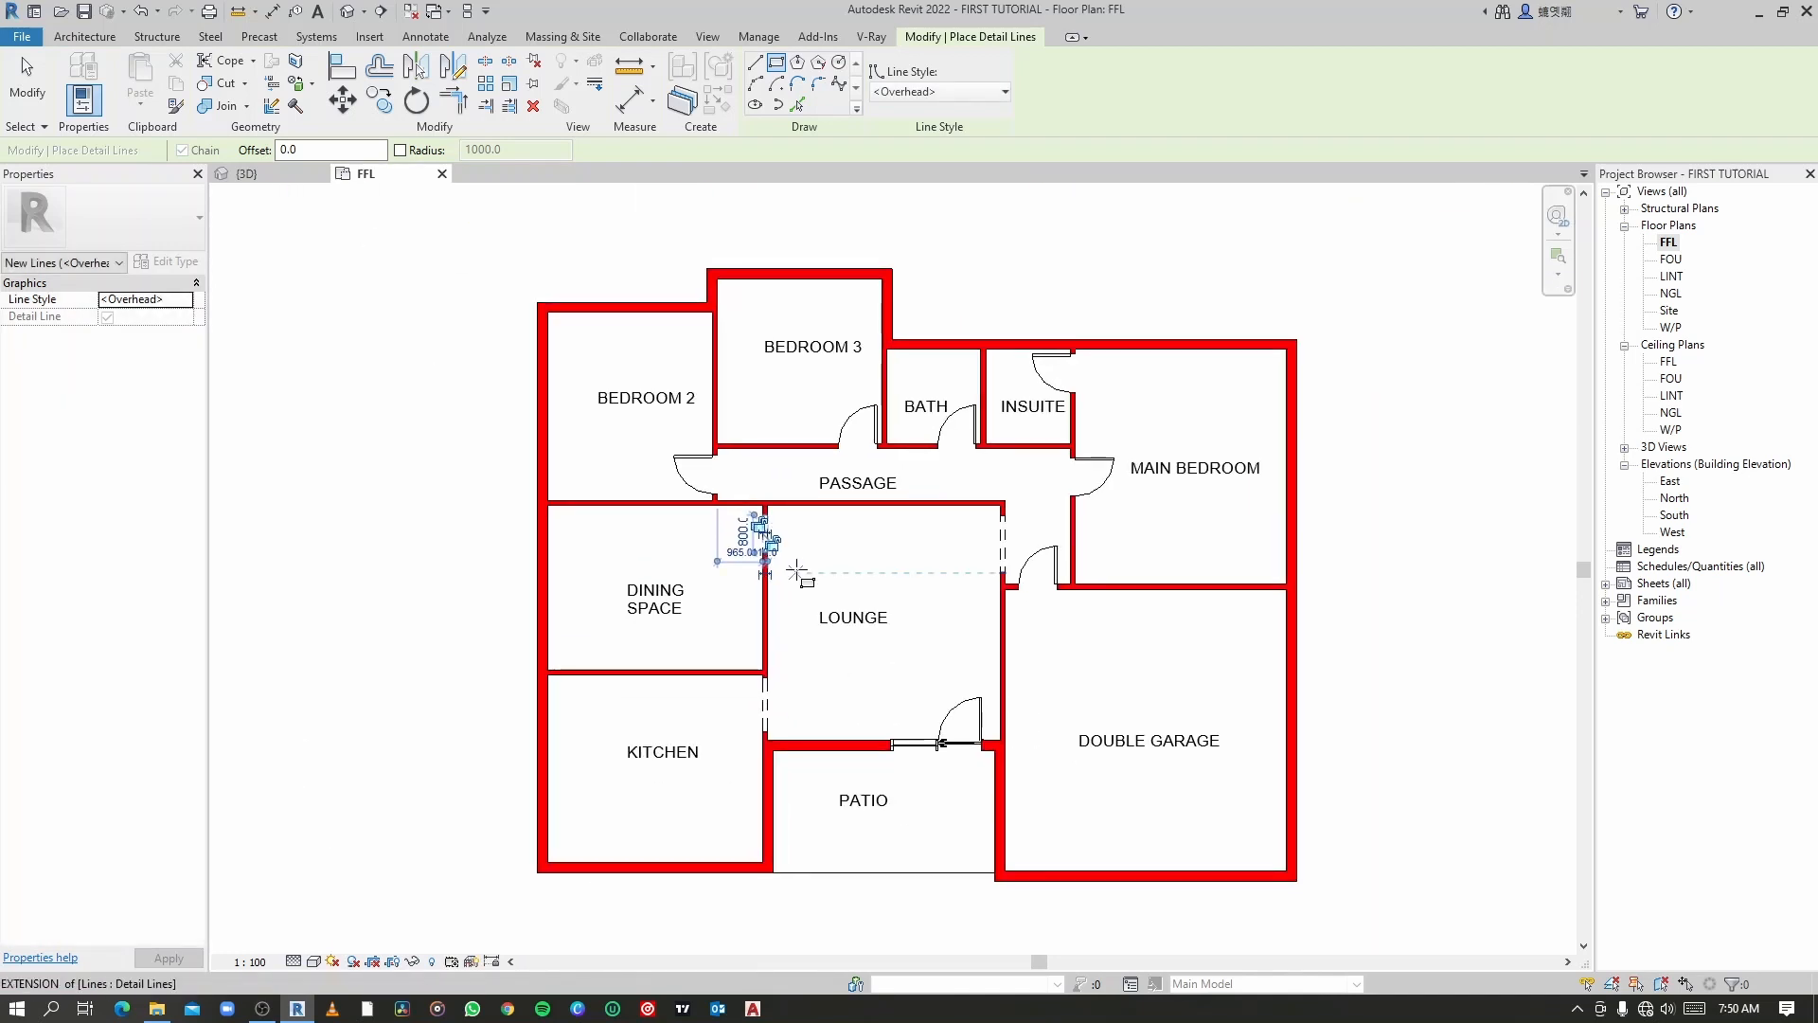
middle_drag(1070, 733, 990, 565)
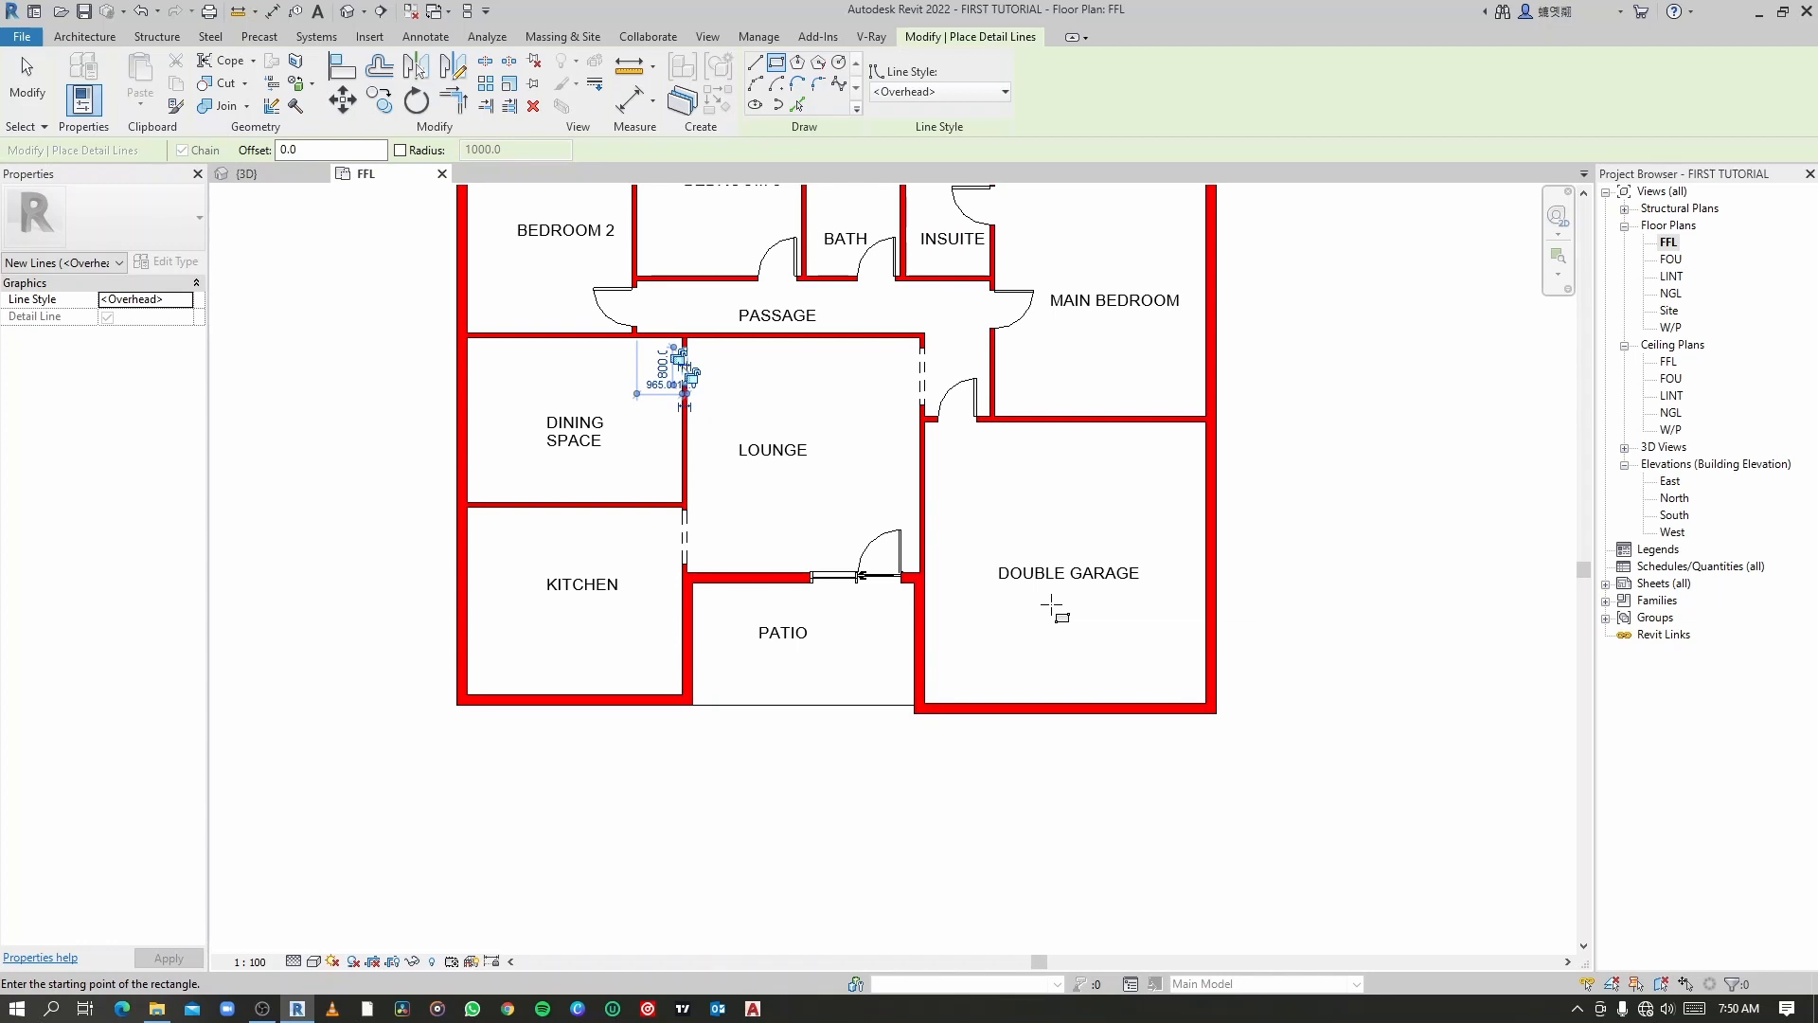
scroll(470, 630, up, 2)
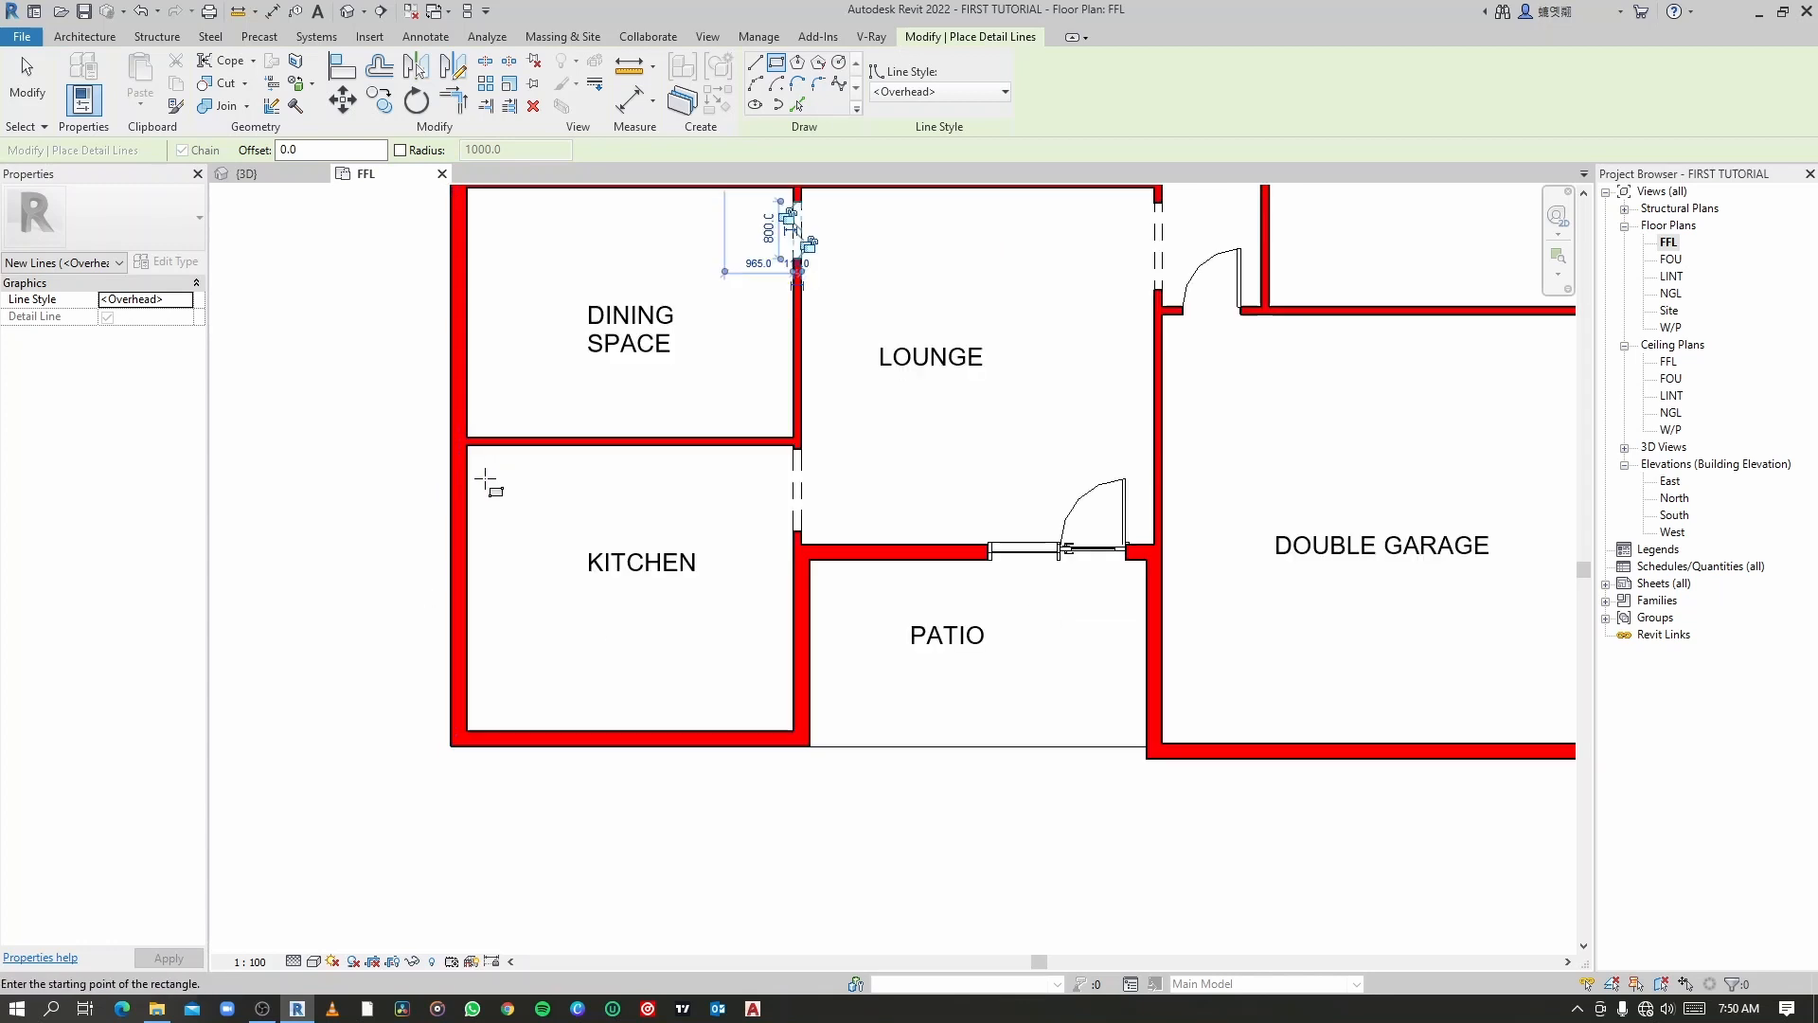
scroll(486, 483, down, 2)
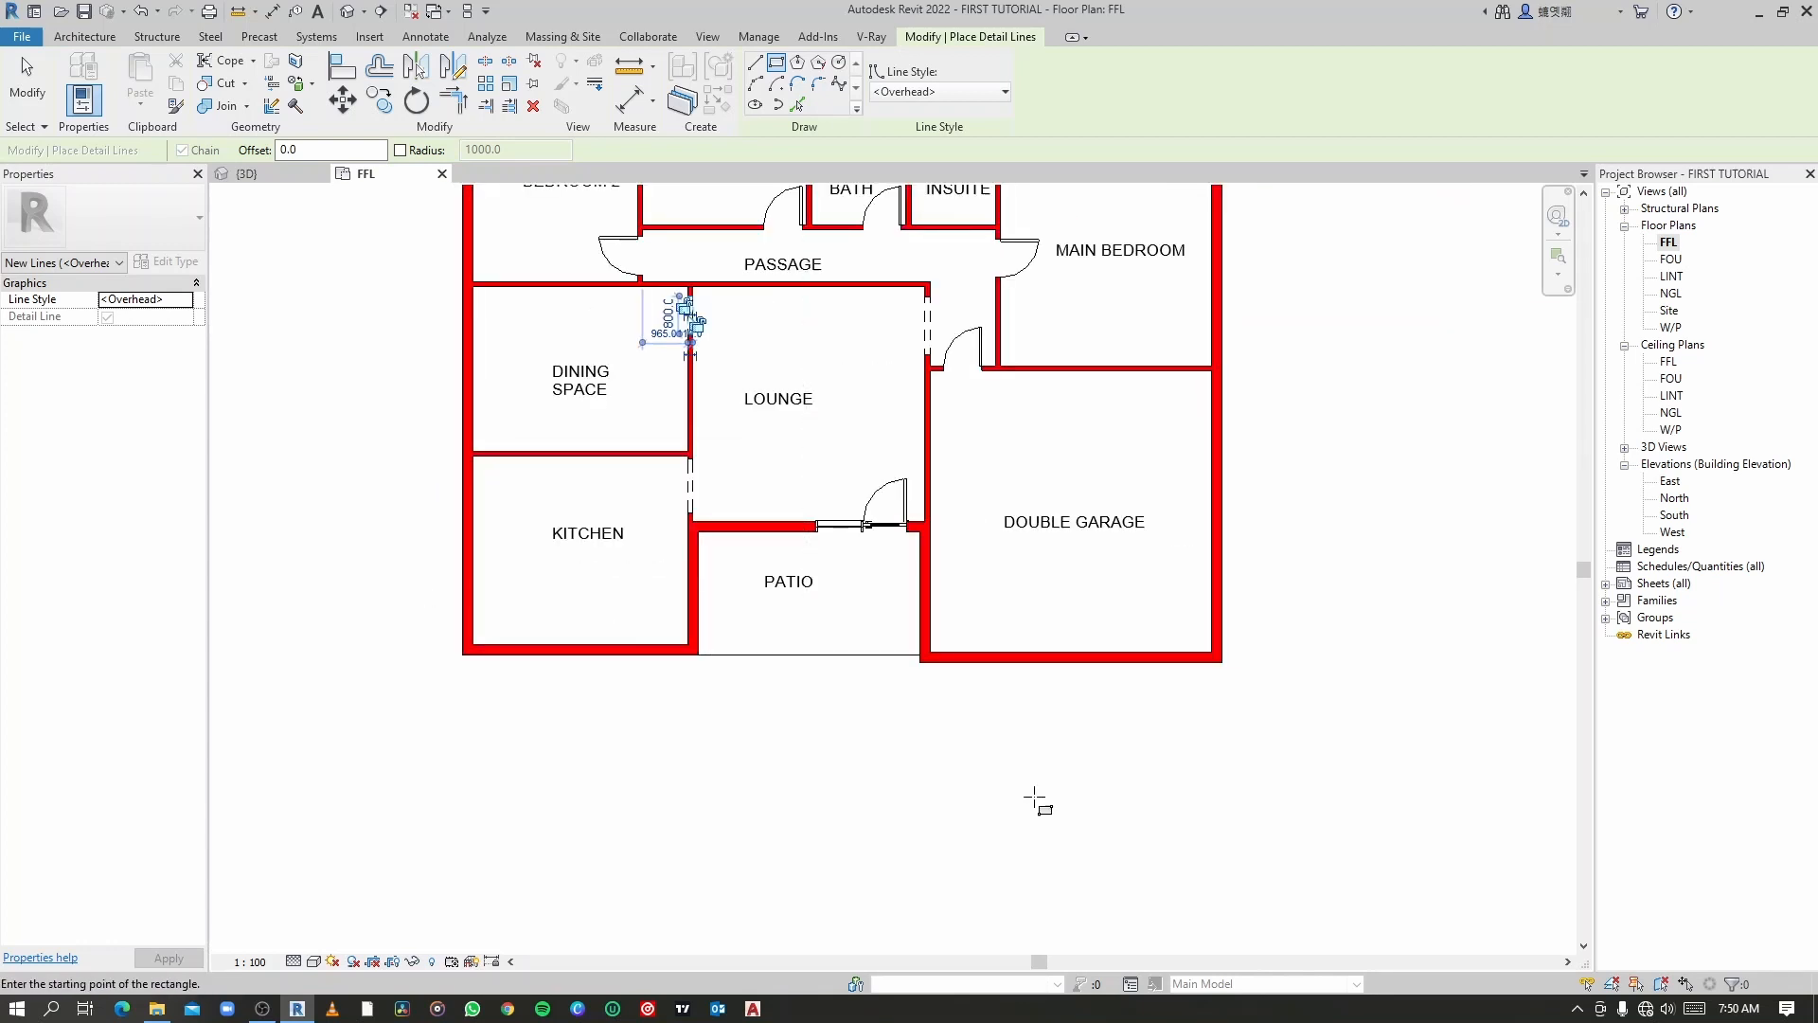
key(Escape)
key(Escape)
Step: Place a Craftsman_Garage_Door_3228 door in the double garage's front wall, about 250 mm from each side wall
key(r)
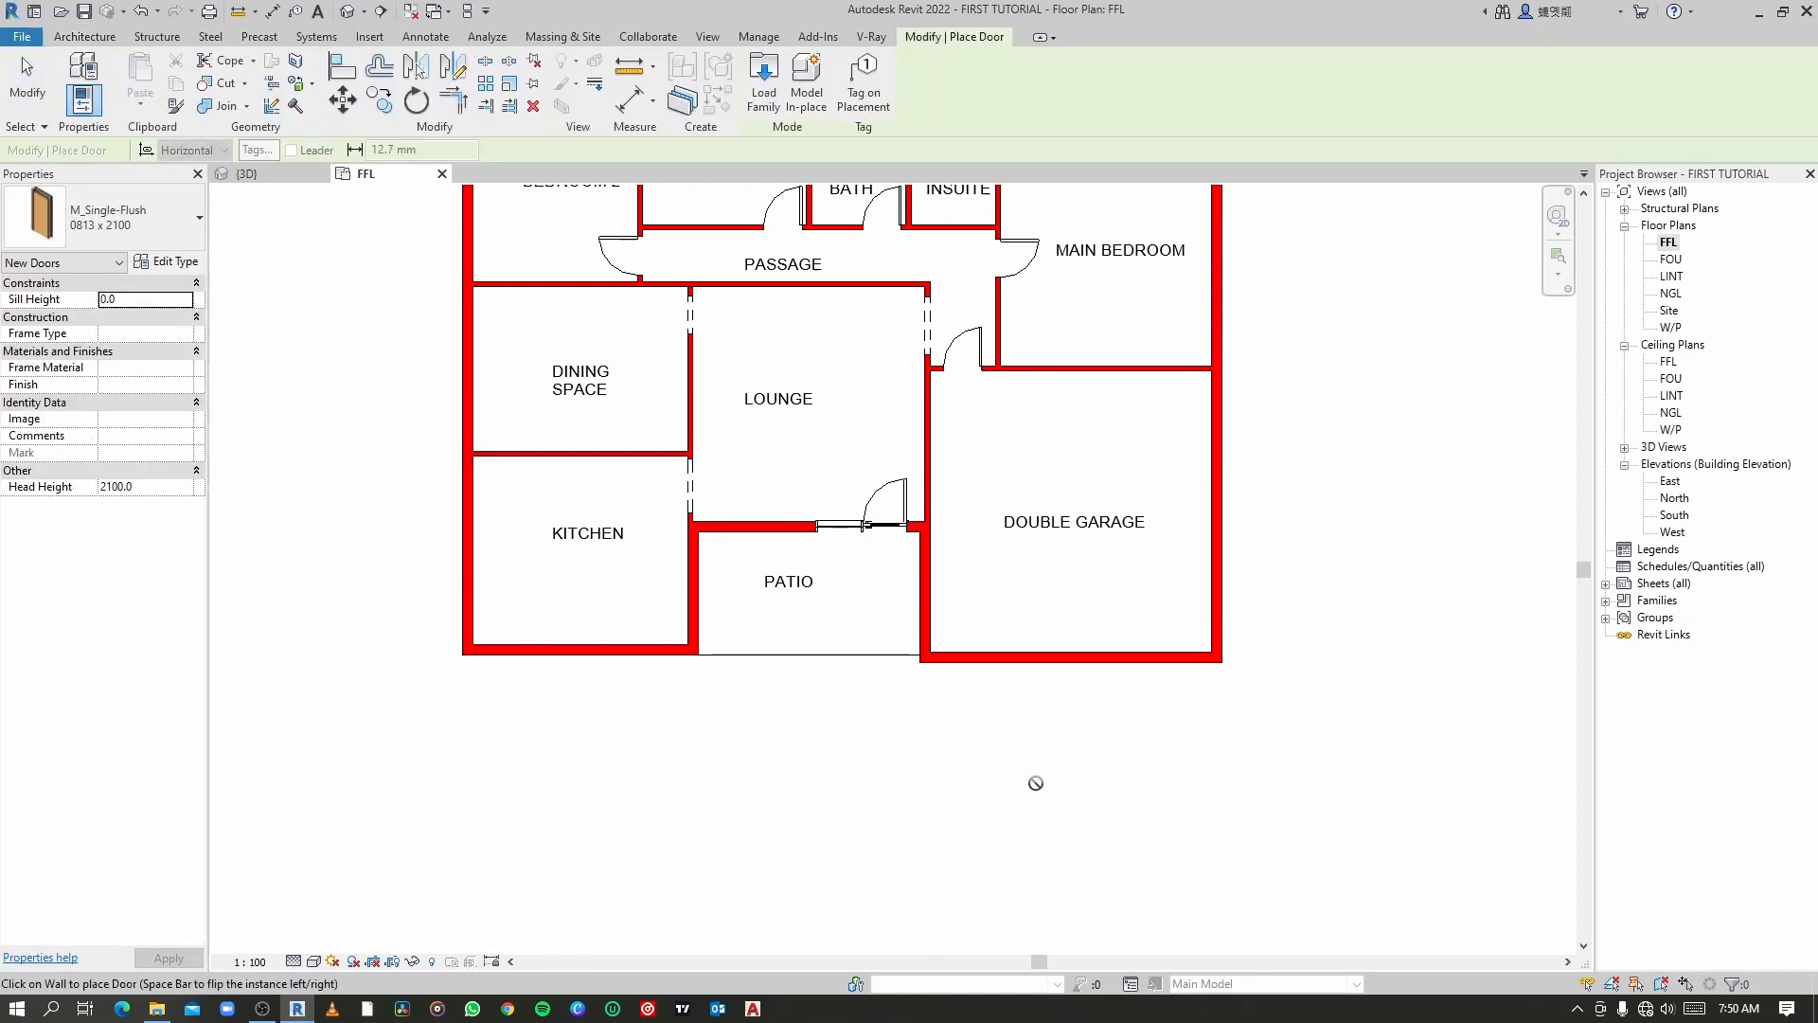
click(190, 227)
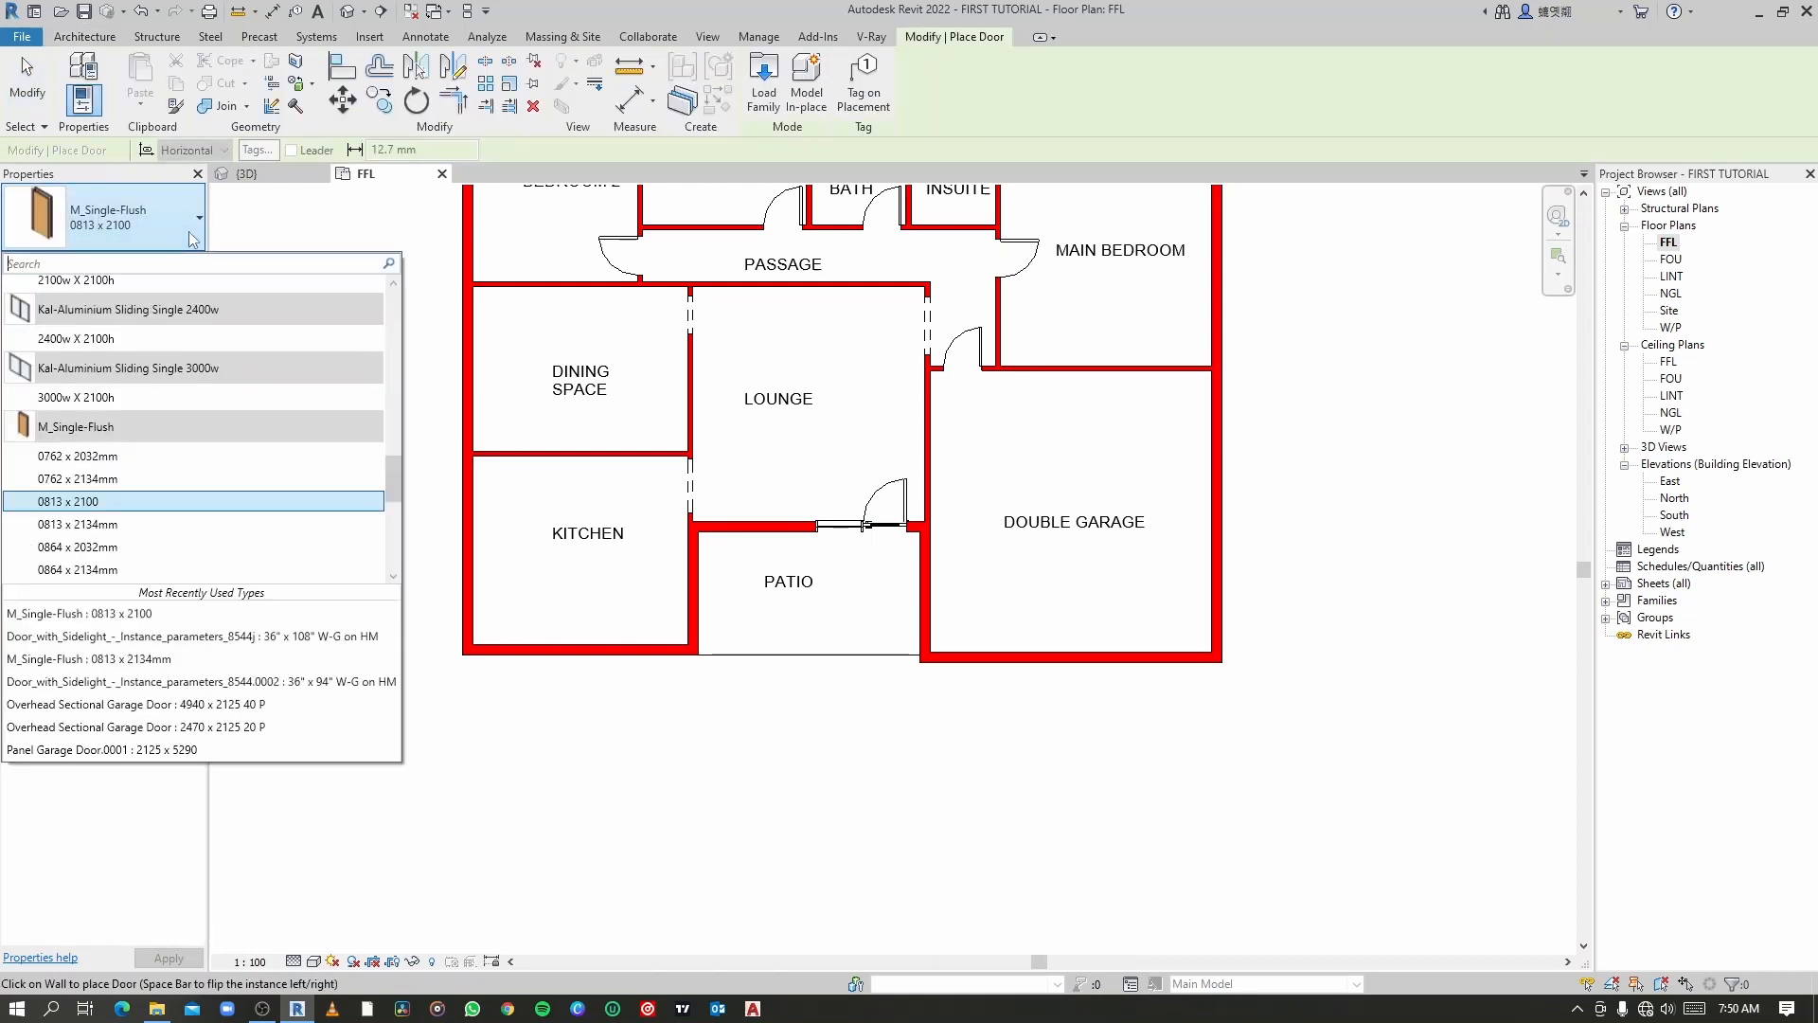
scroll(163, 492, up, 10)
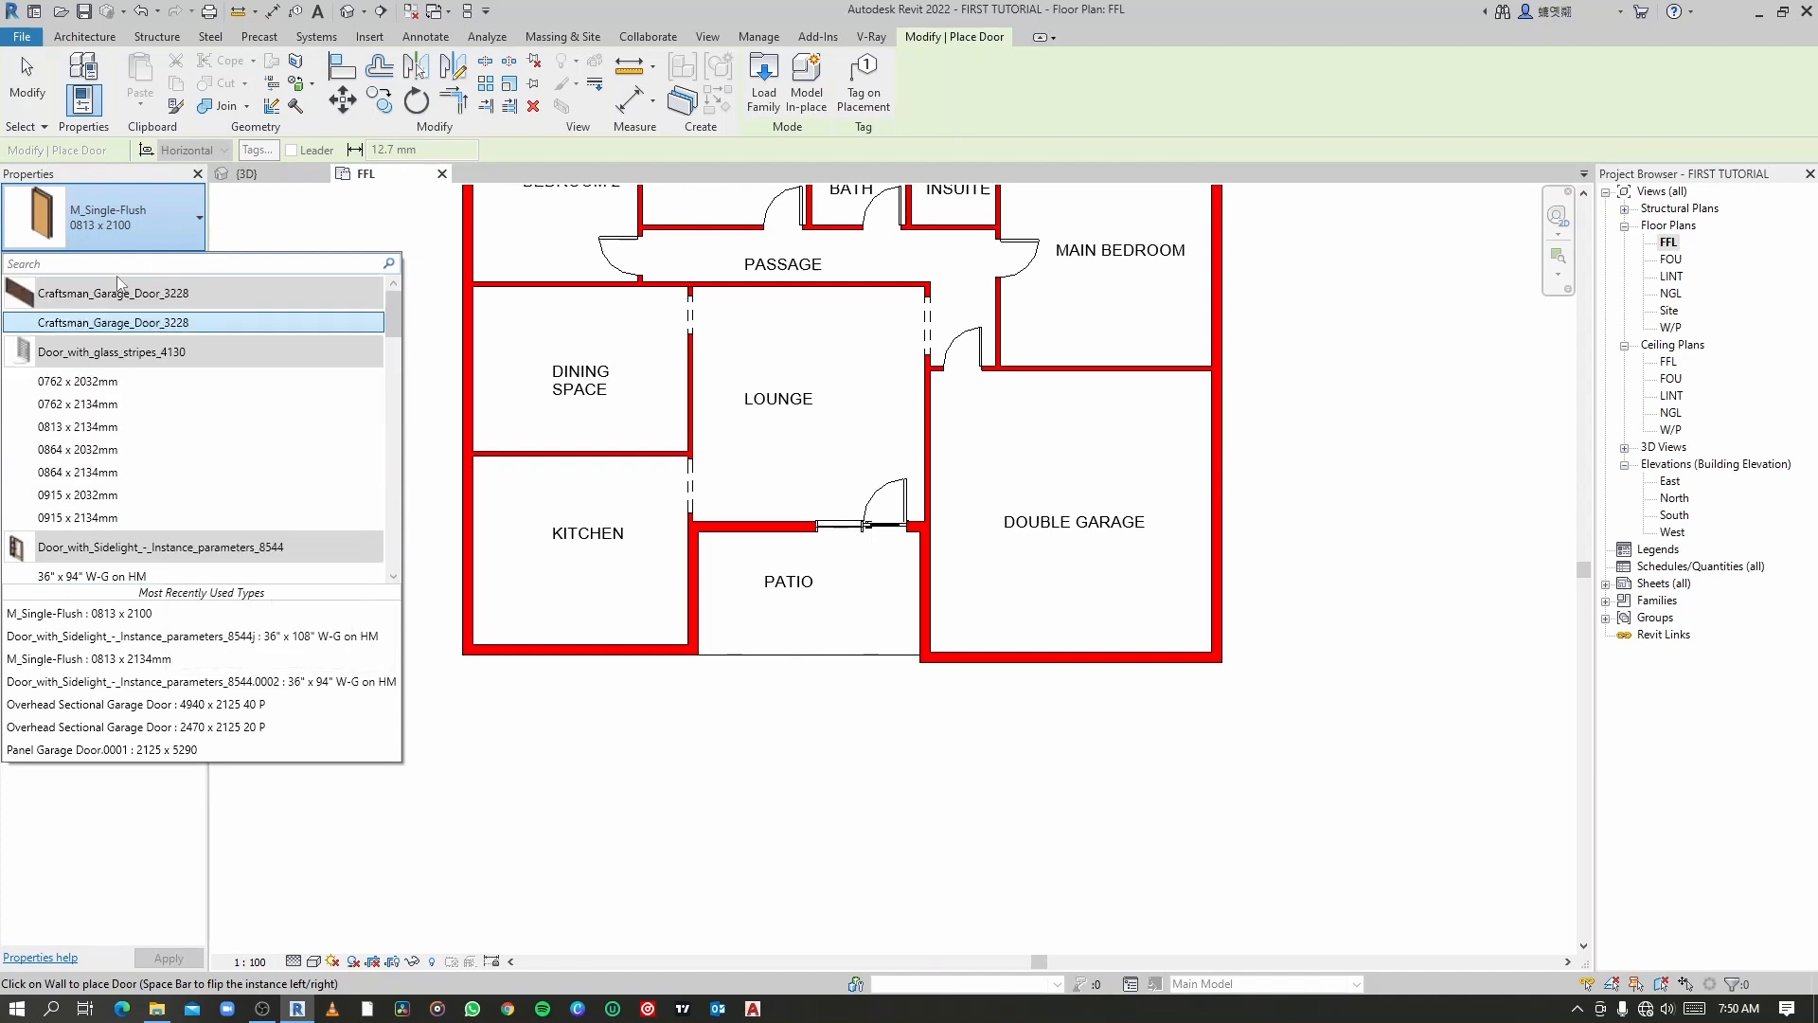
click(158, 324)
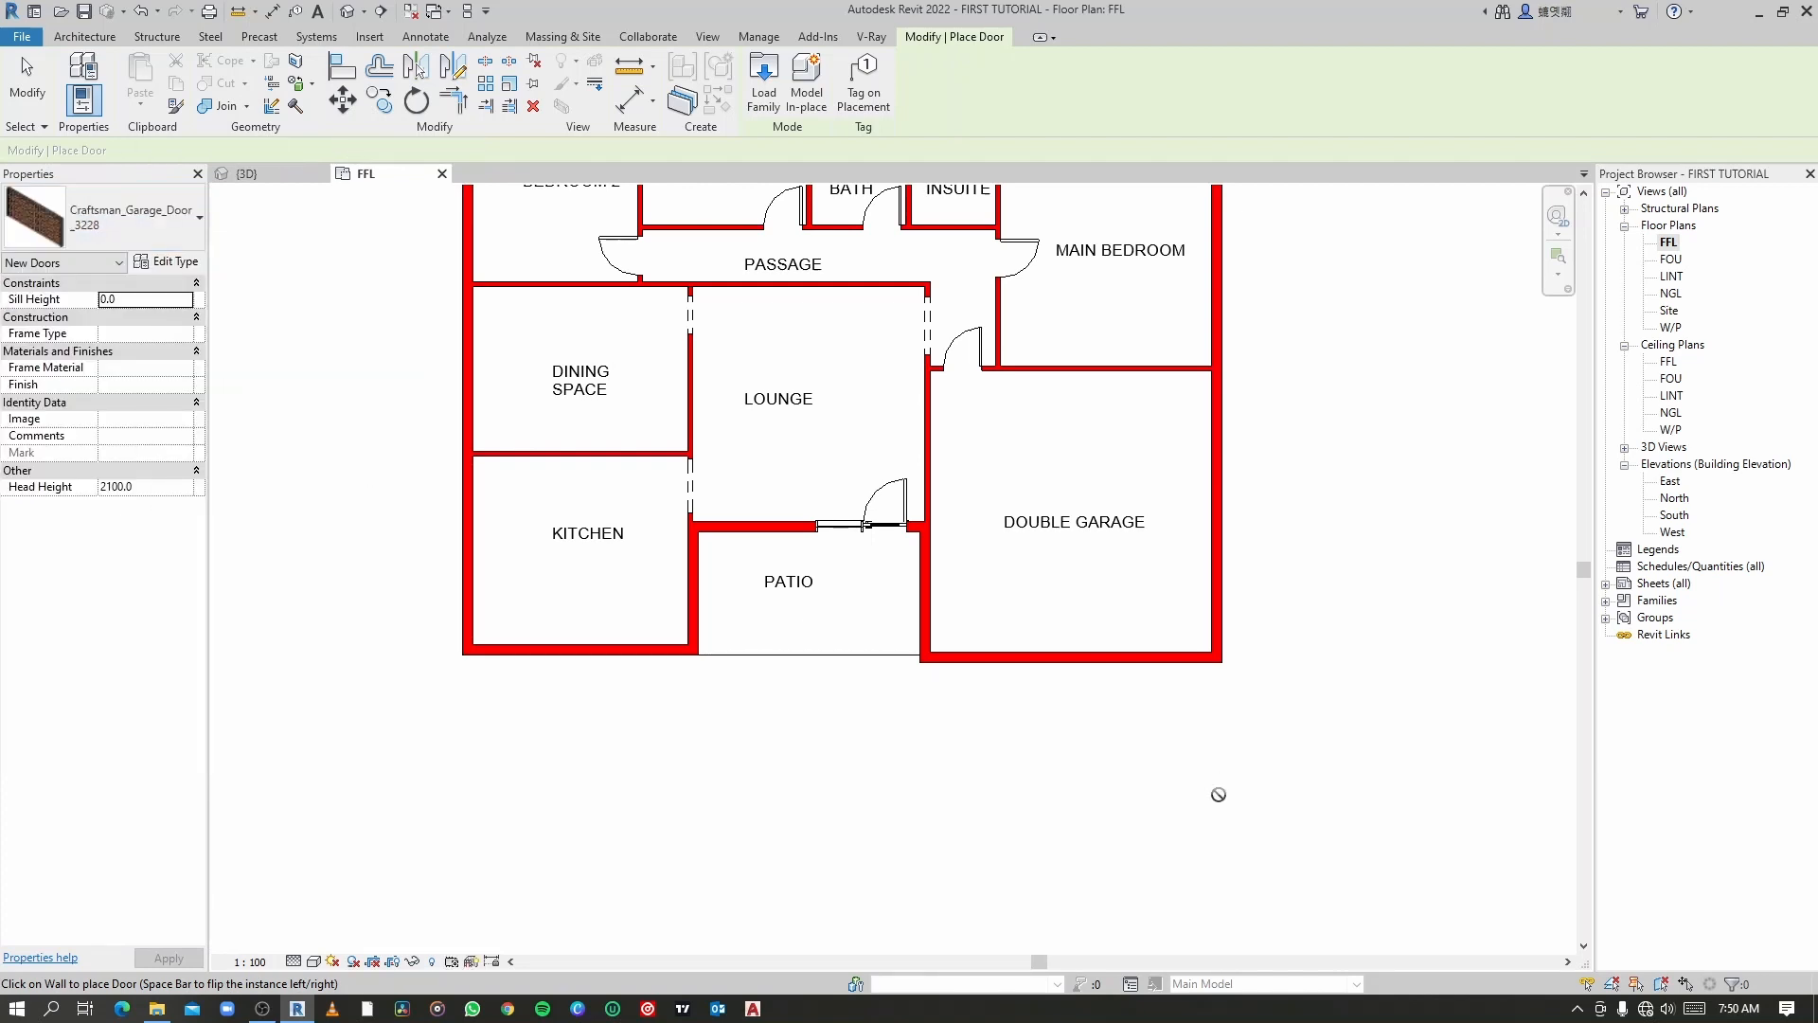
scroll(1173, 773, up, 2)
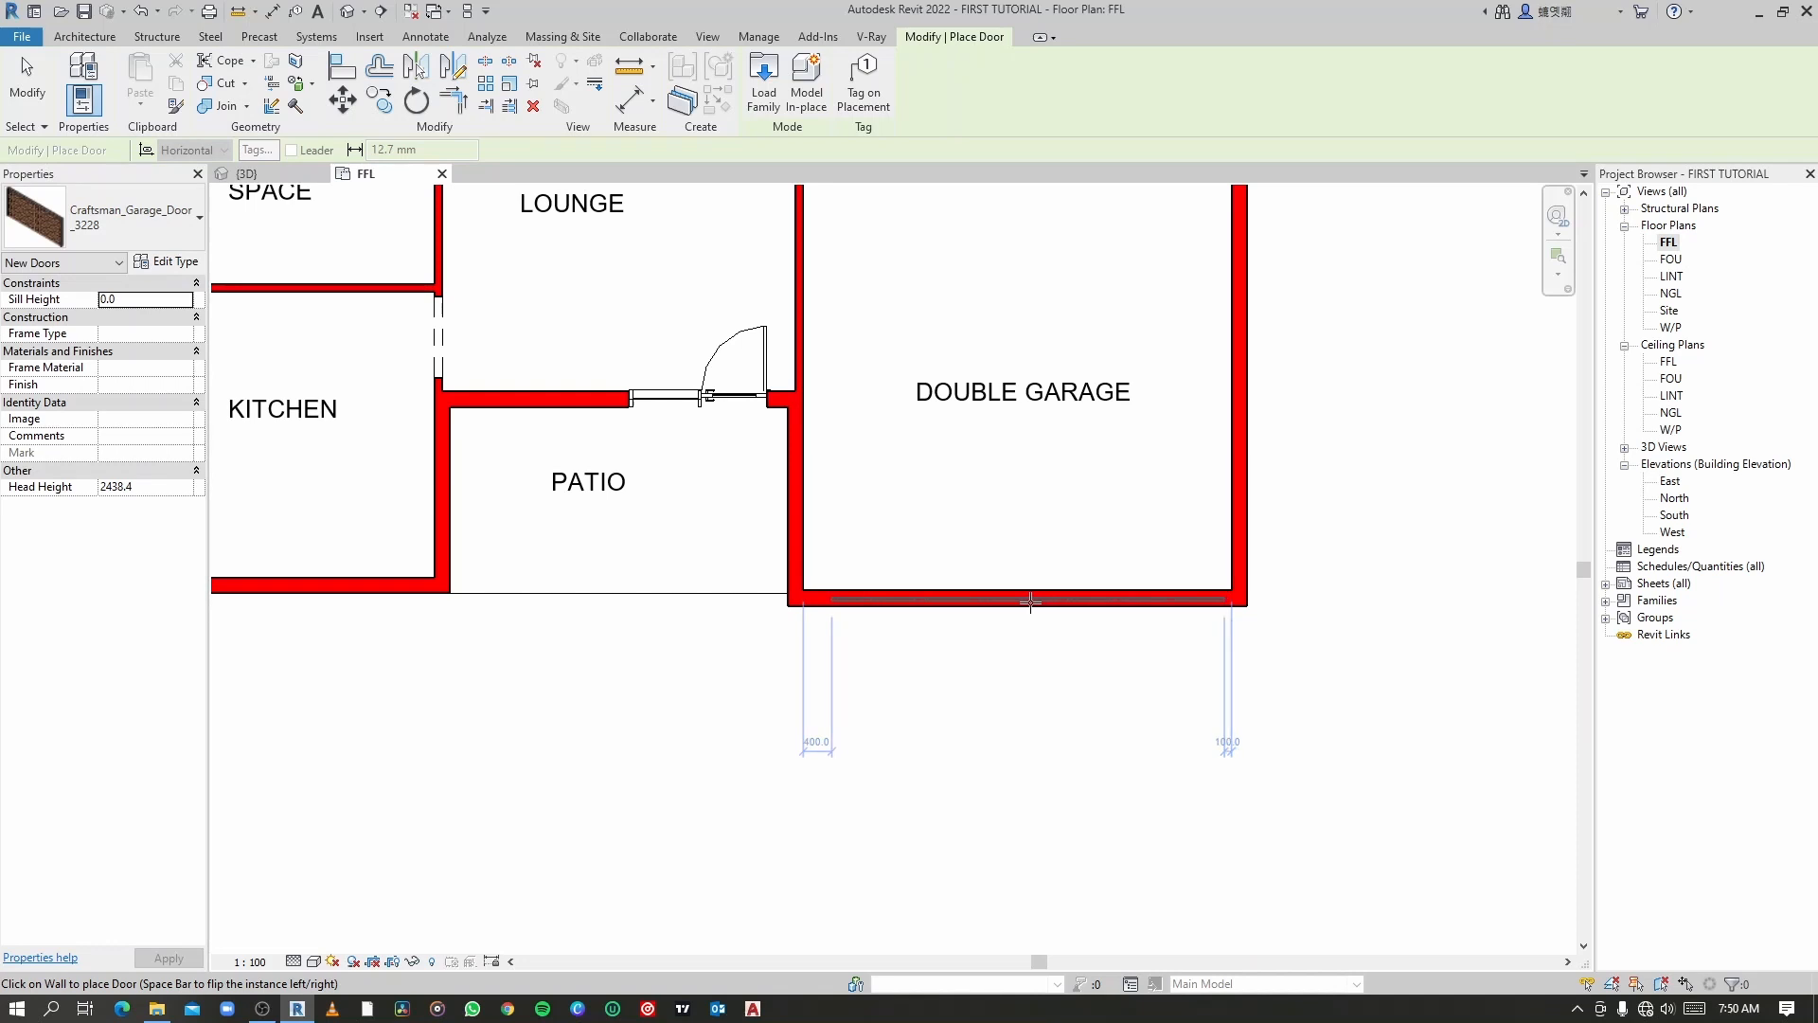
click(1023, 611)
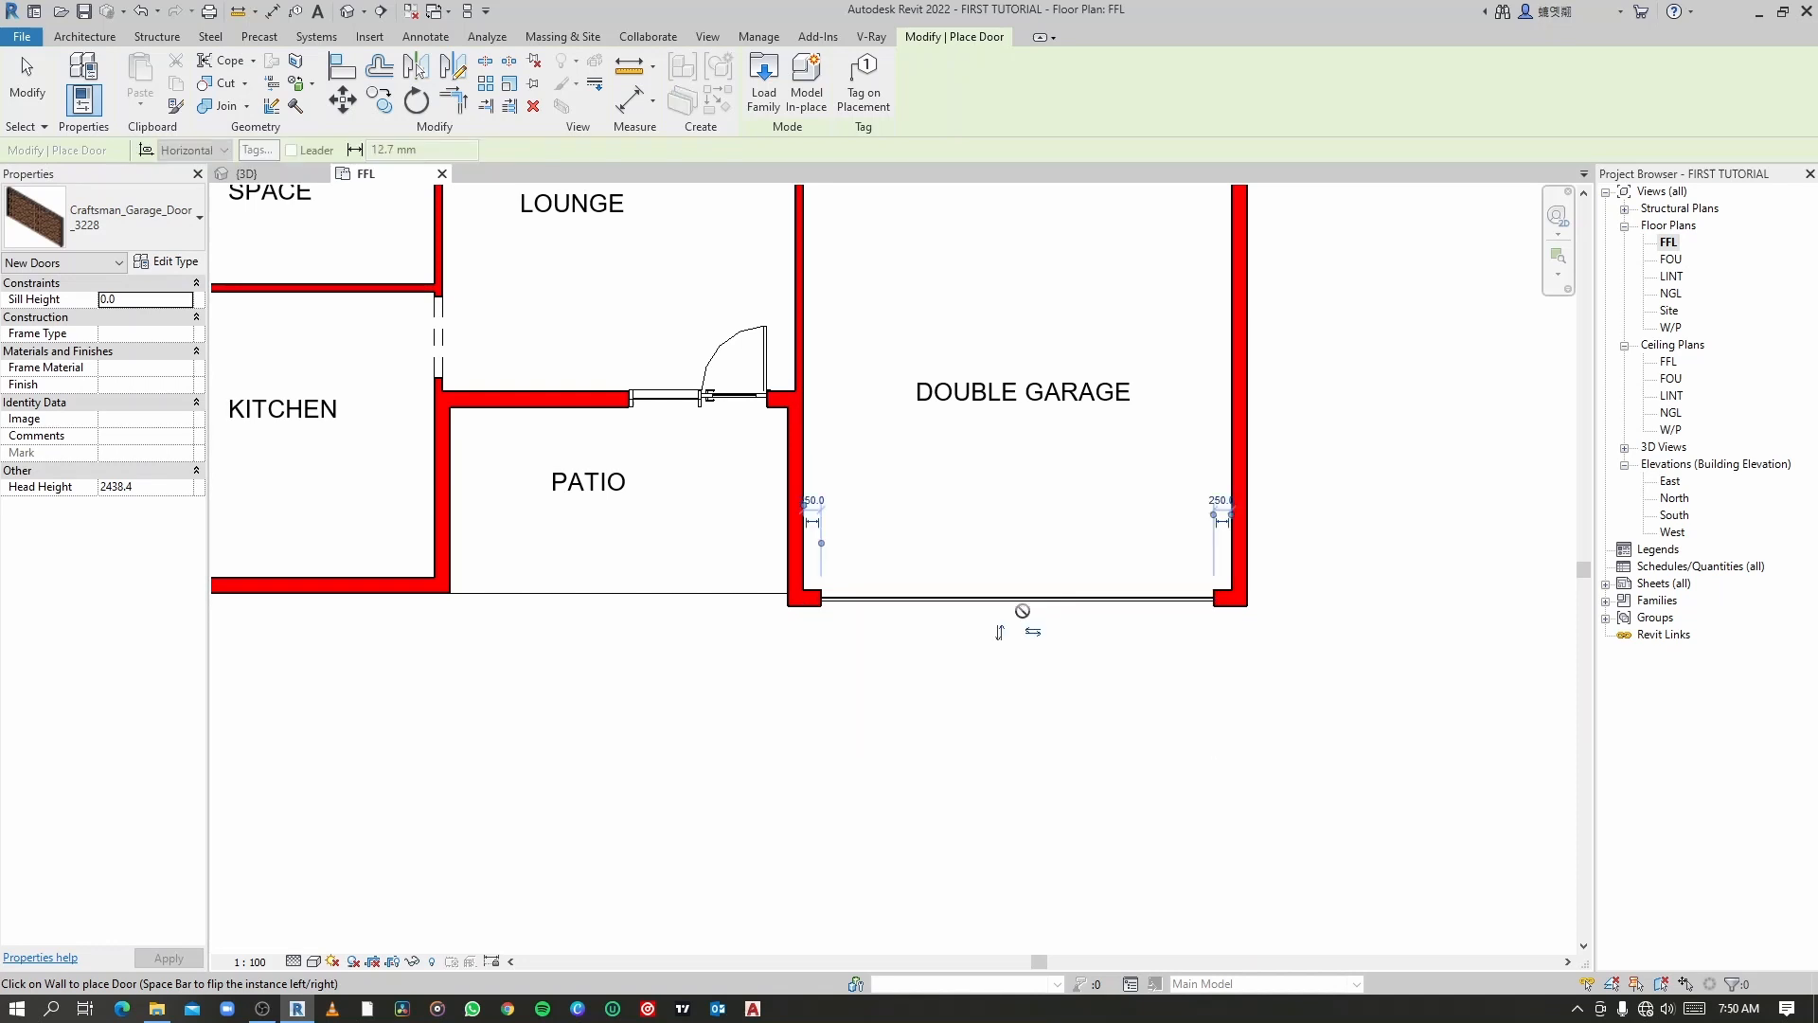
Step: Place an M_Single-Flush 0813 x 2100 door in the kitchen's outer side wall, opening outward, about 100 mm from the dining space wall
scroll(1004, 612, down, 3)
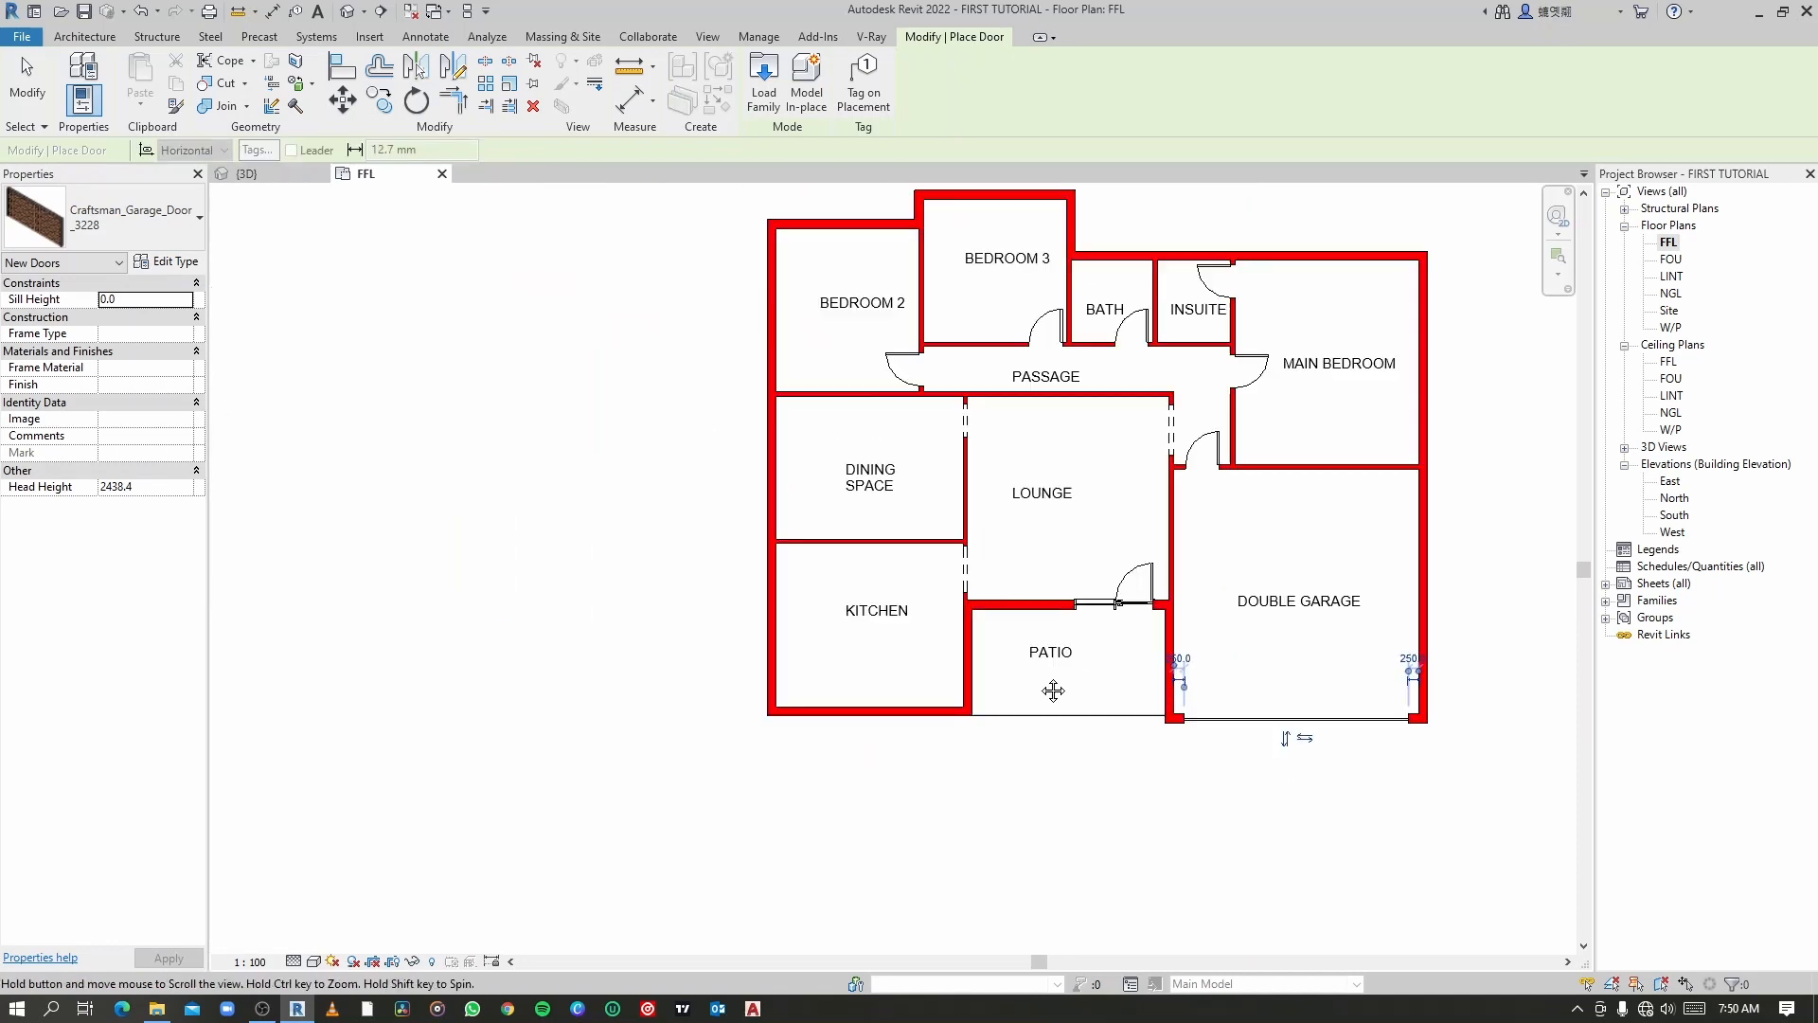
click(199, 218)
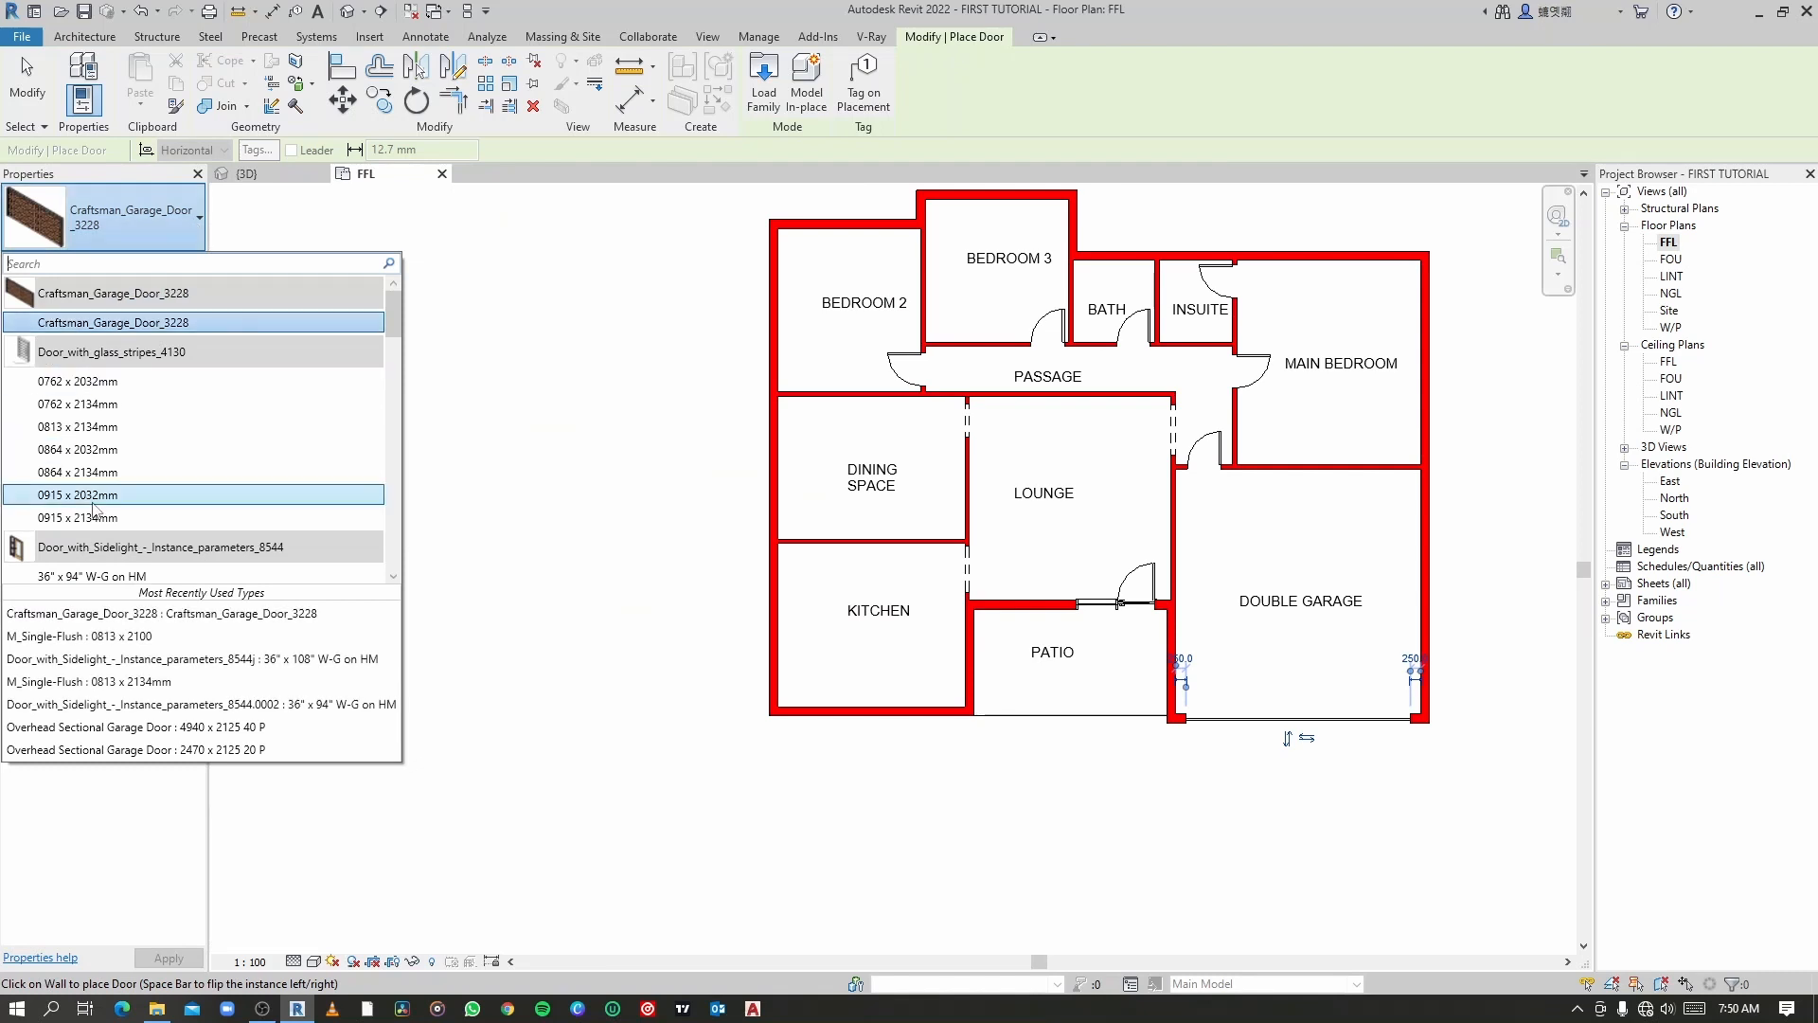
scroll(121, 487, down, 2)
scroll(122, 488, up, 6)
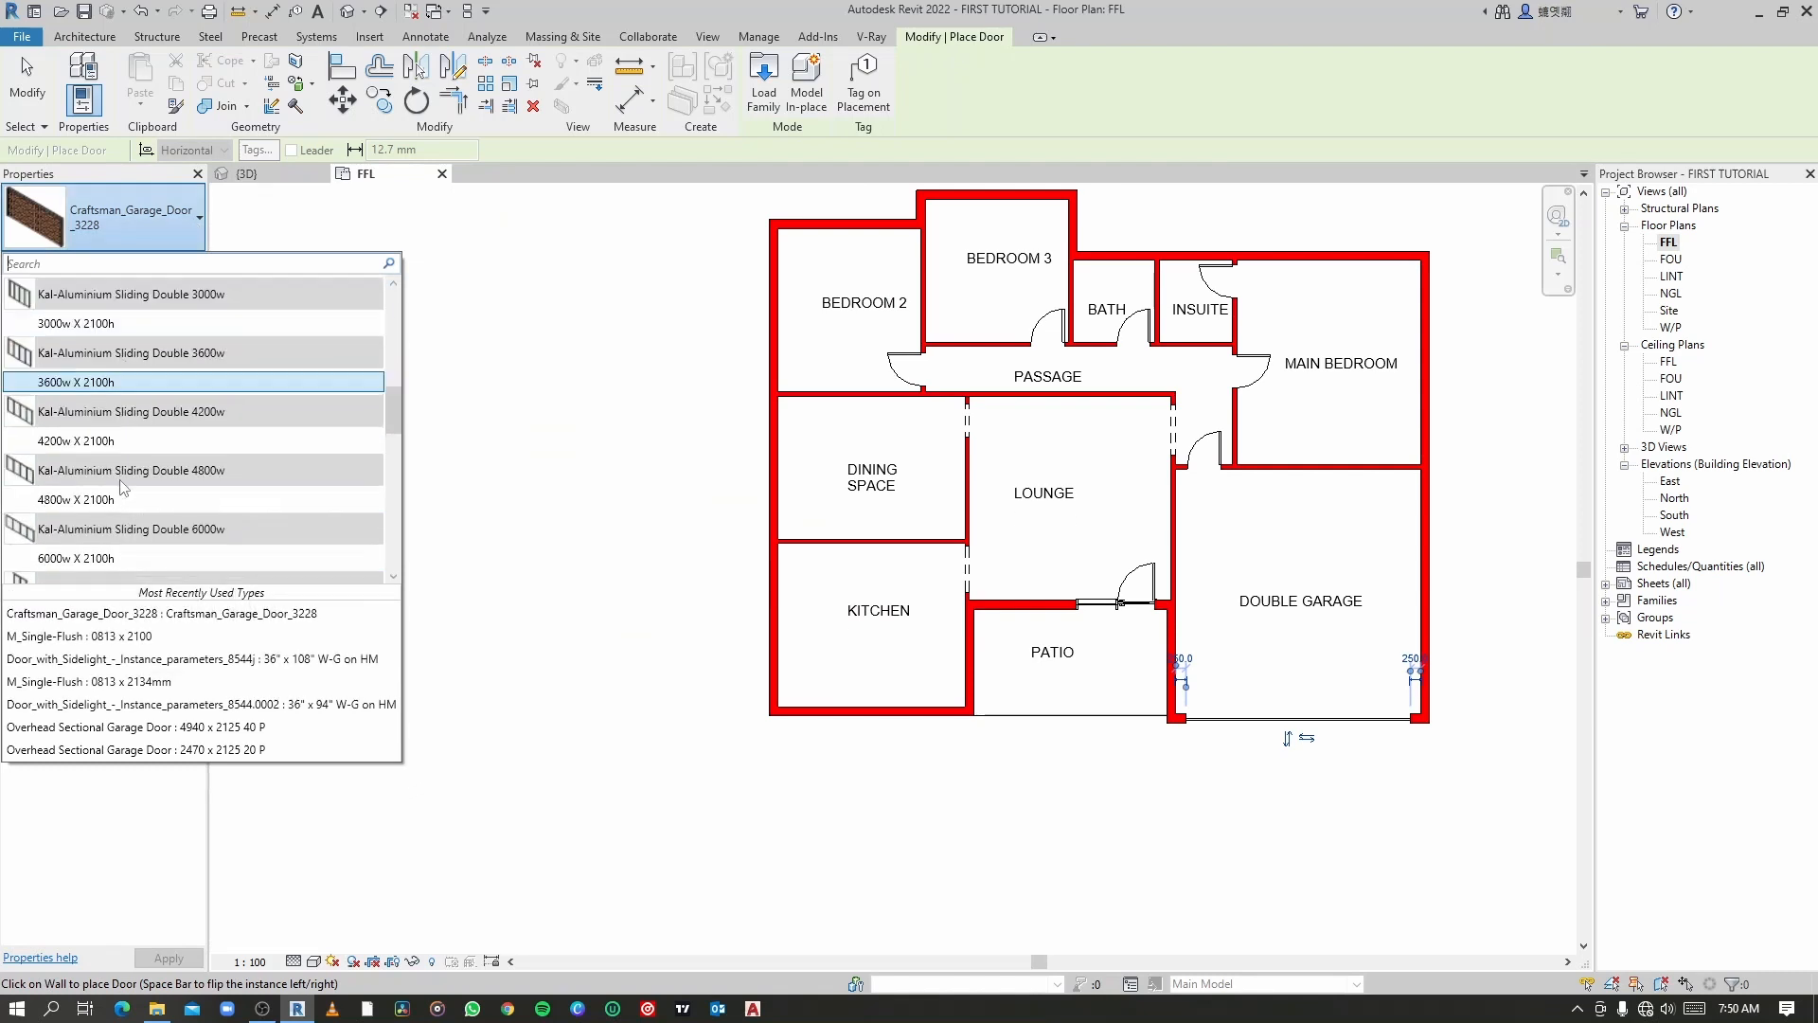
scroll(122, 487, down, 3)
scroll(121, 485, down, 6)
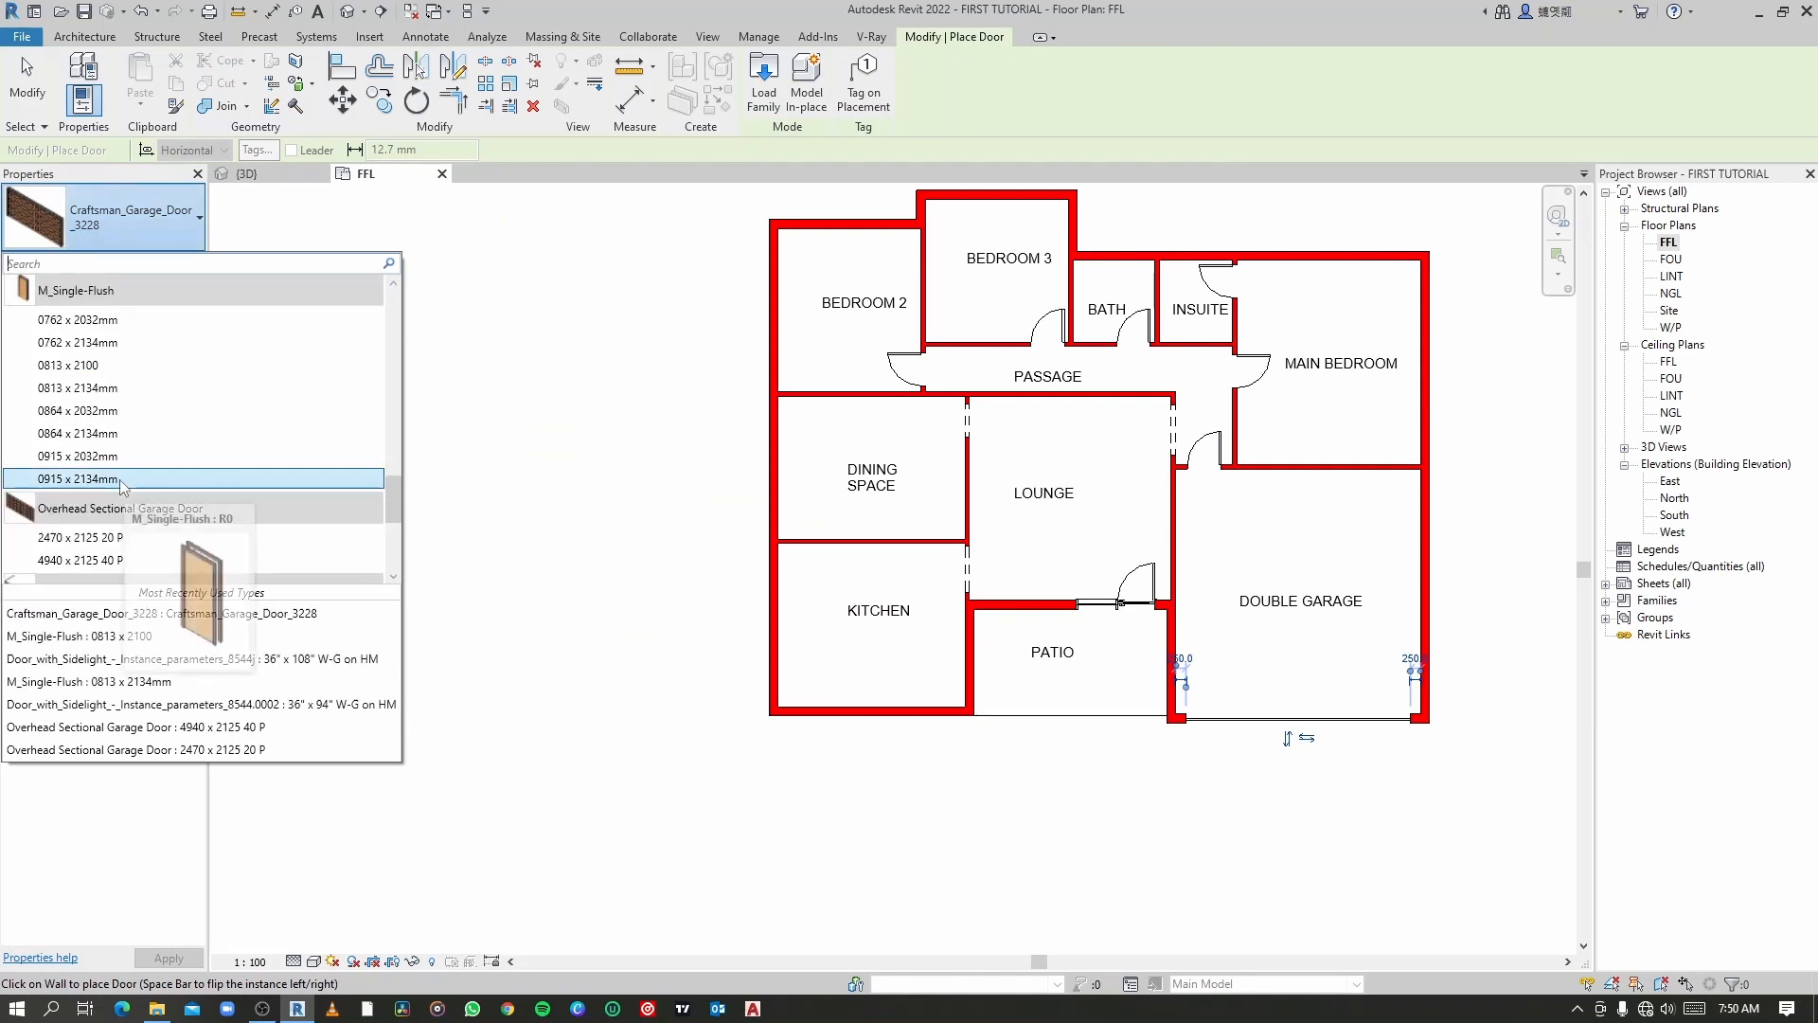
mouse_move(120, 487)
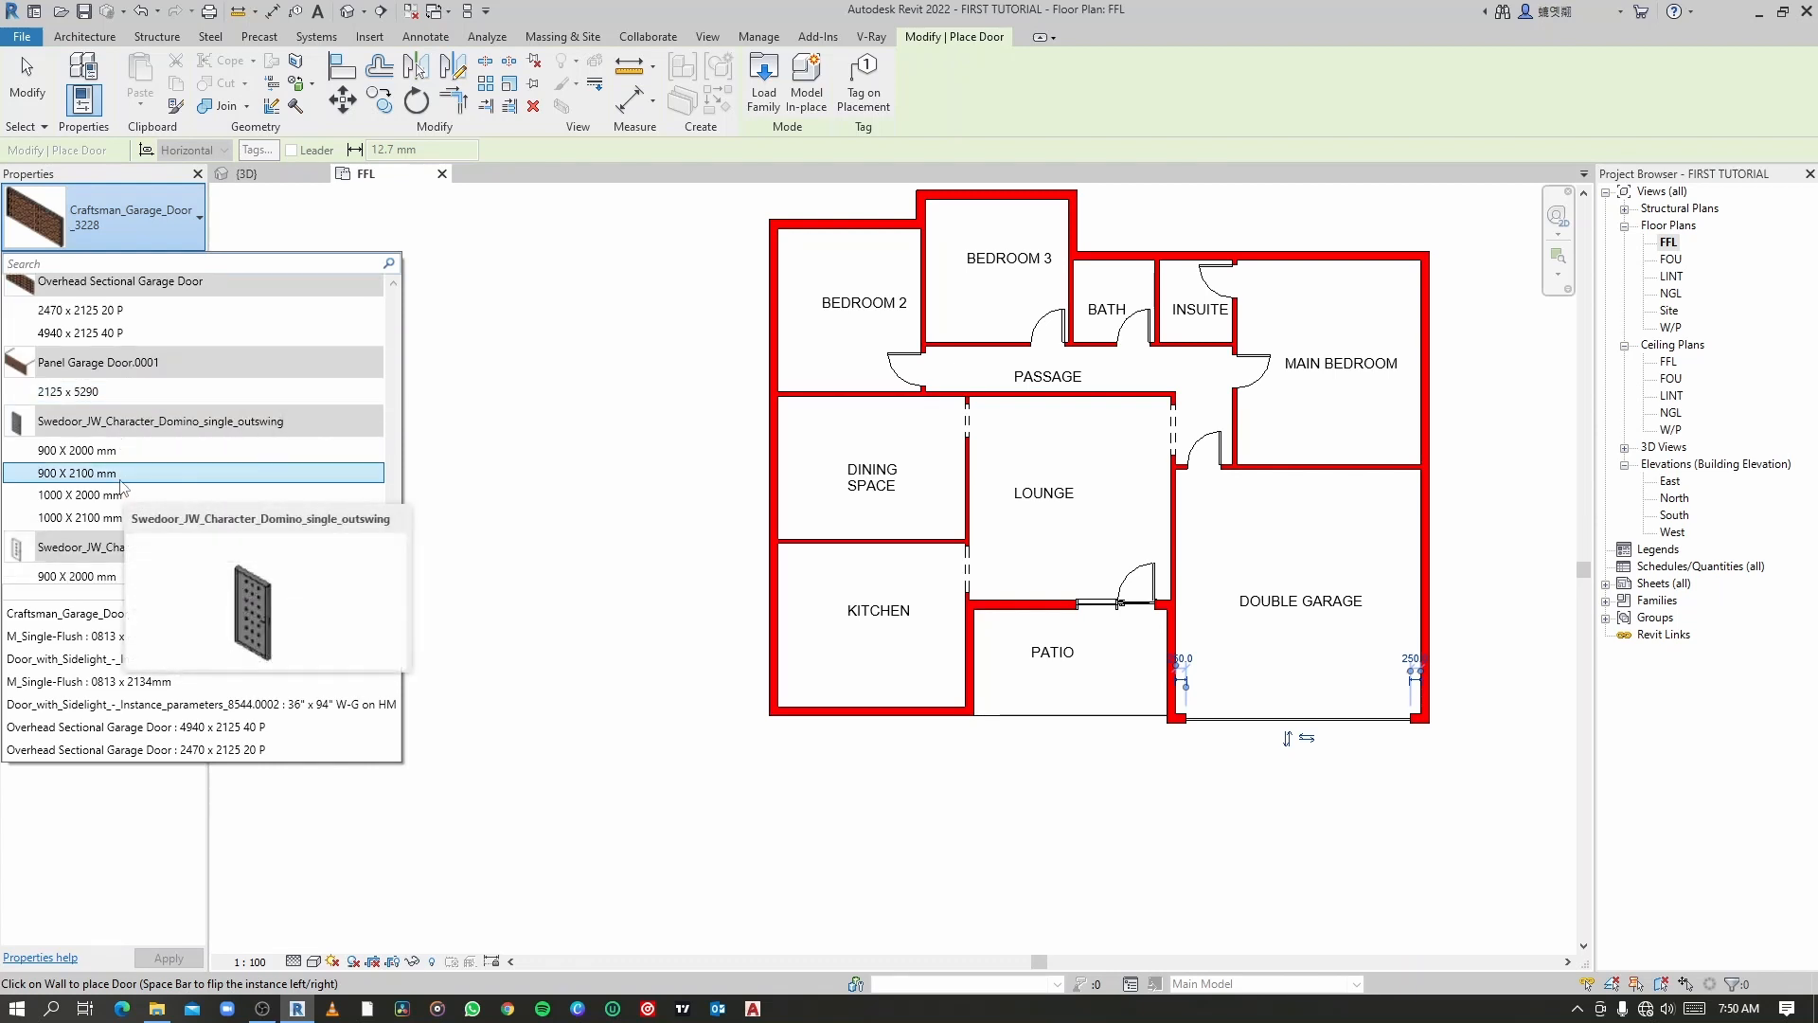
scroll(83, 485, down, 3)
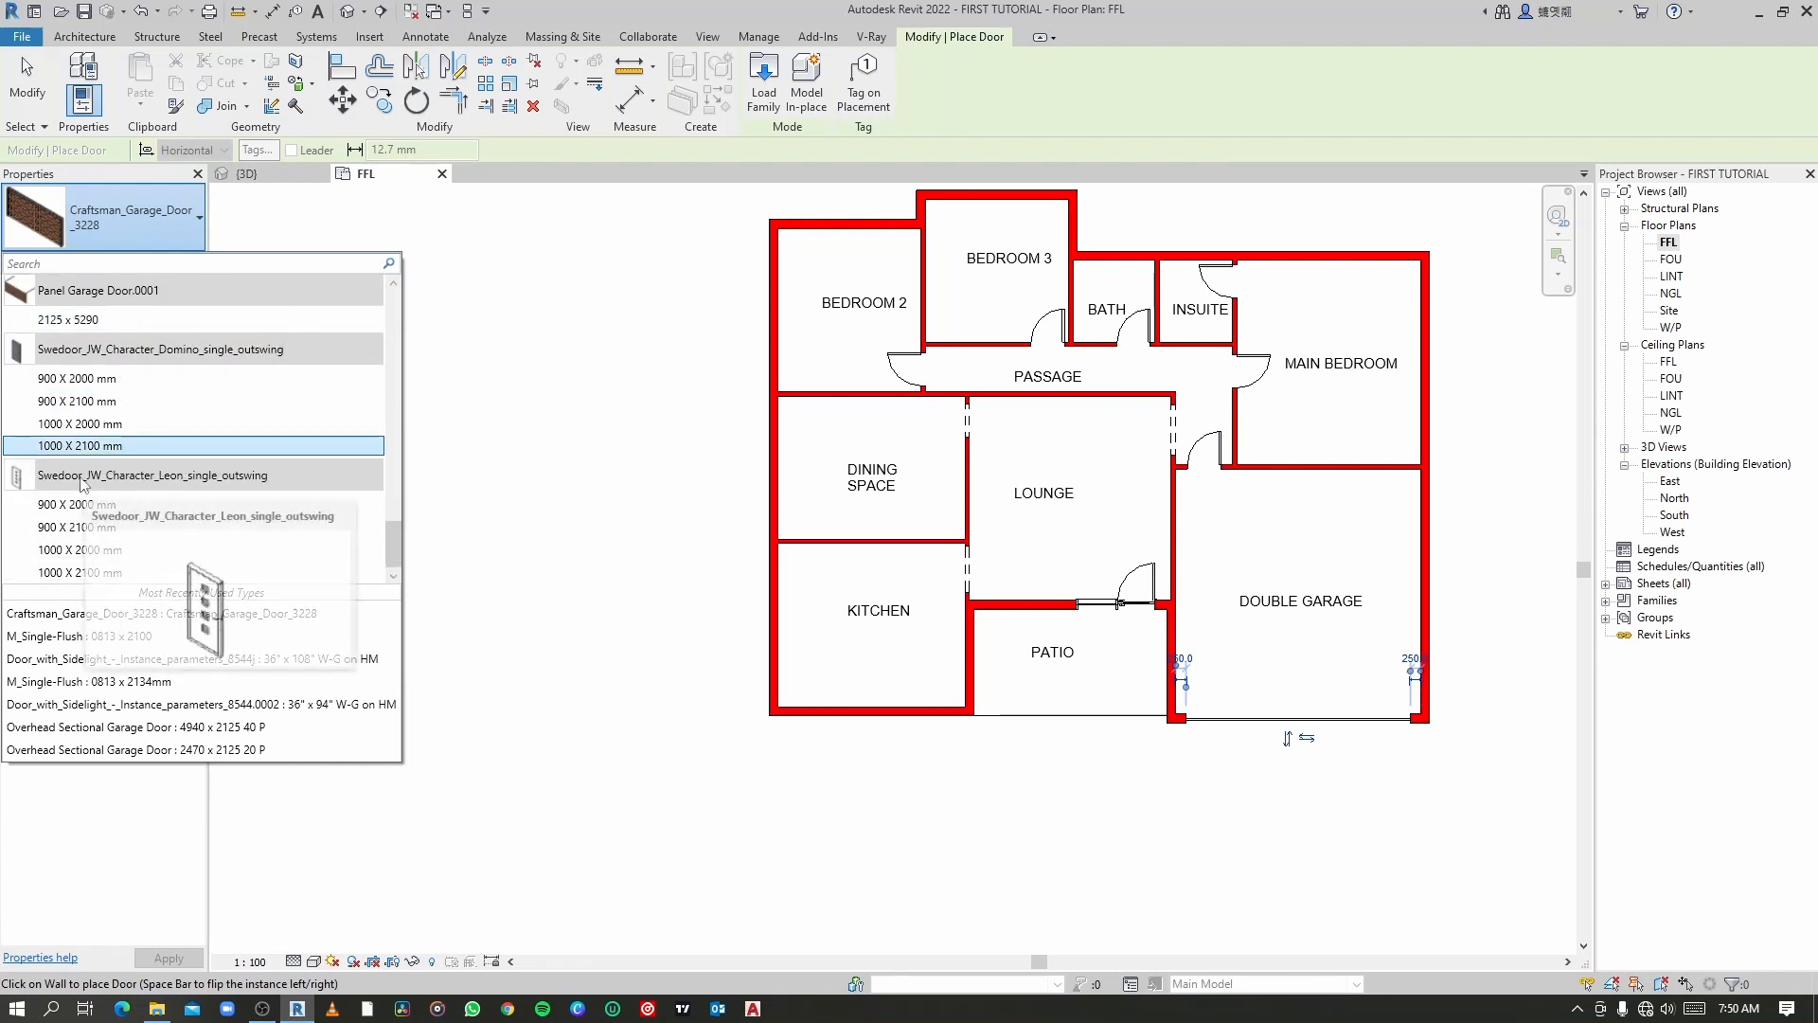
scroll(83, 485, up, 10)
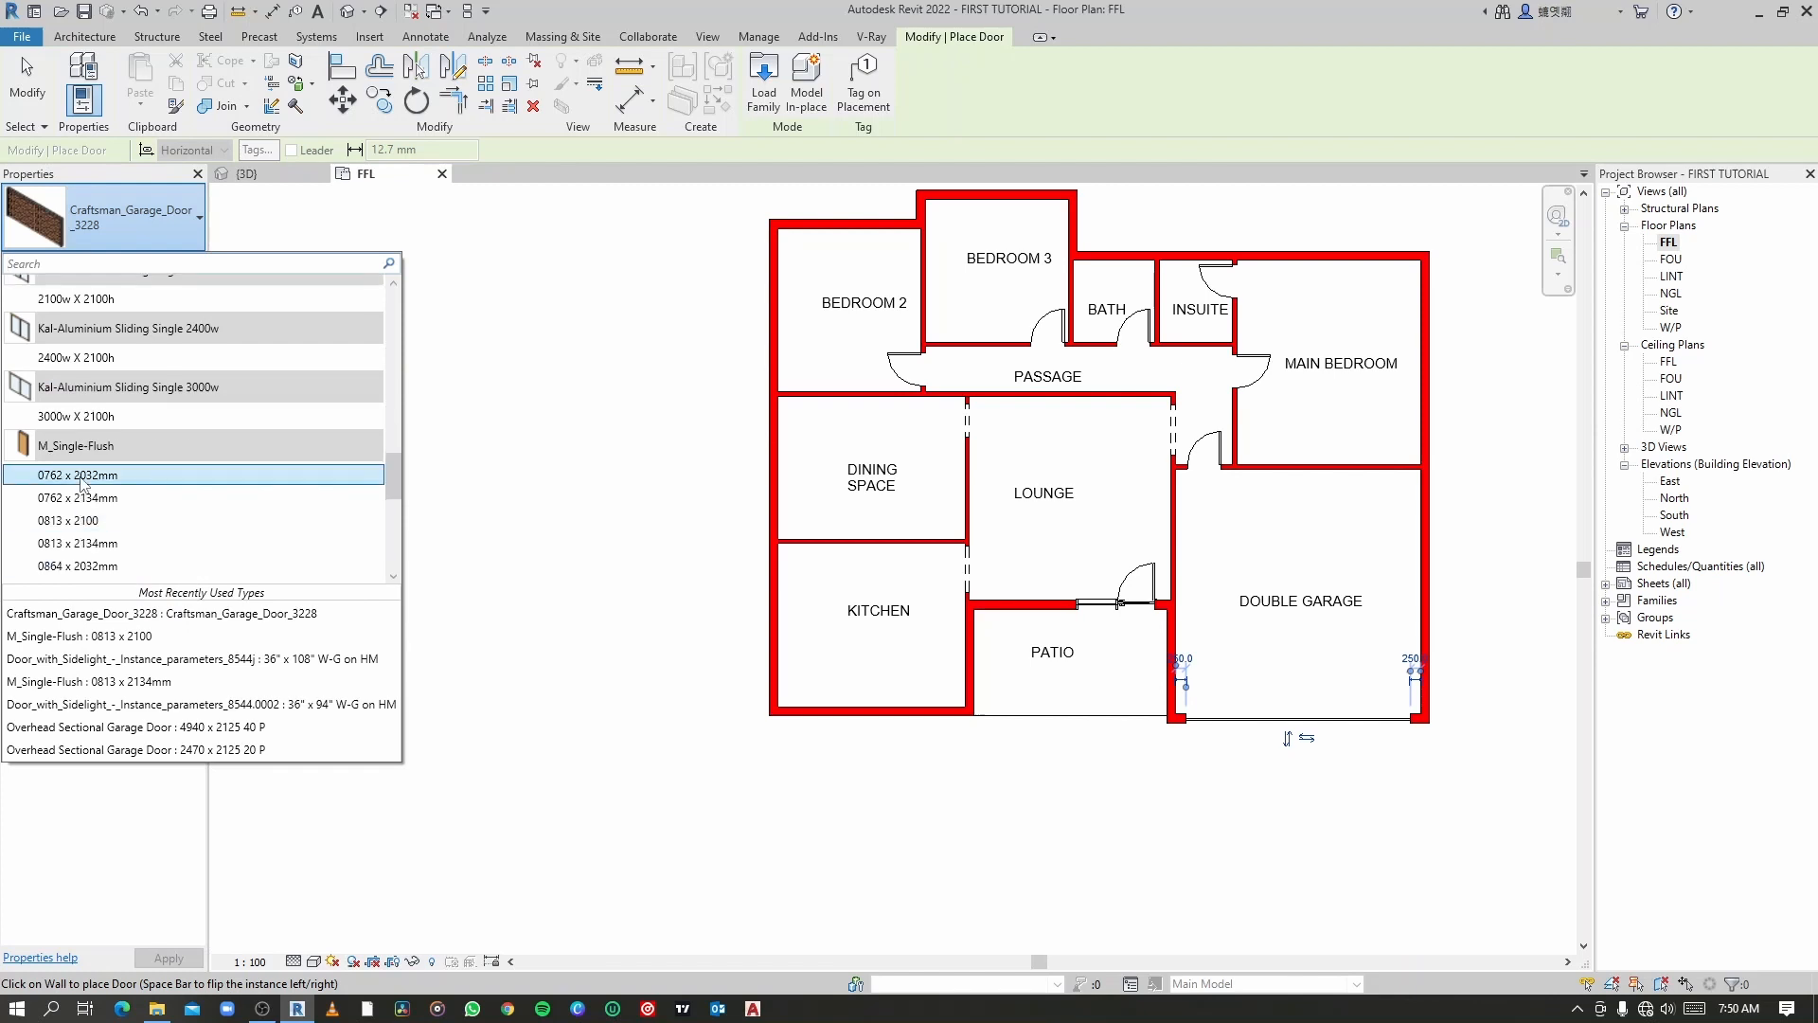
scroll(83, 489, down, 4)
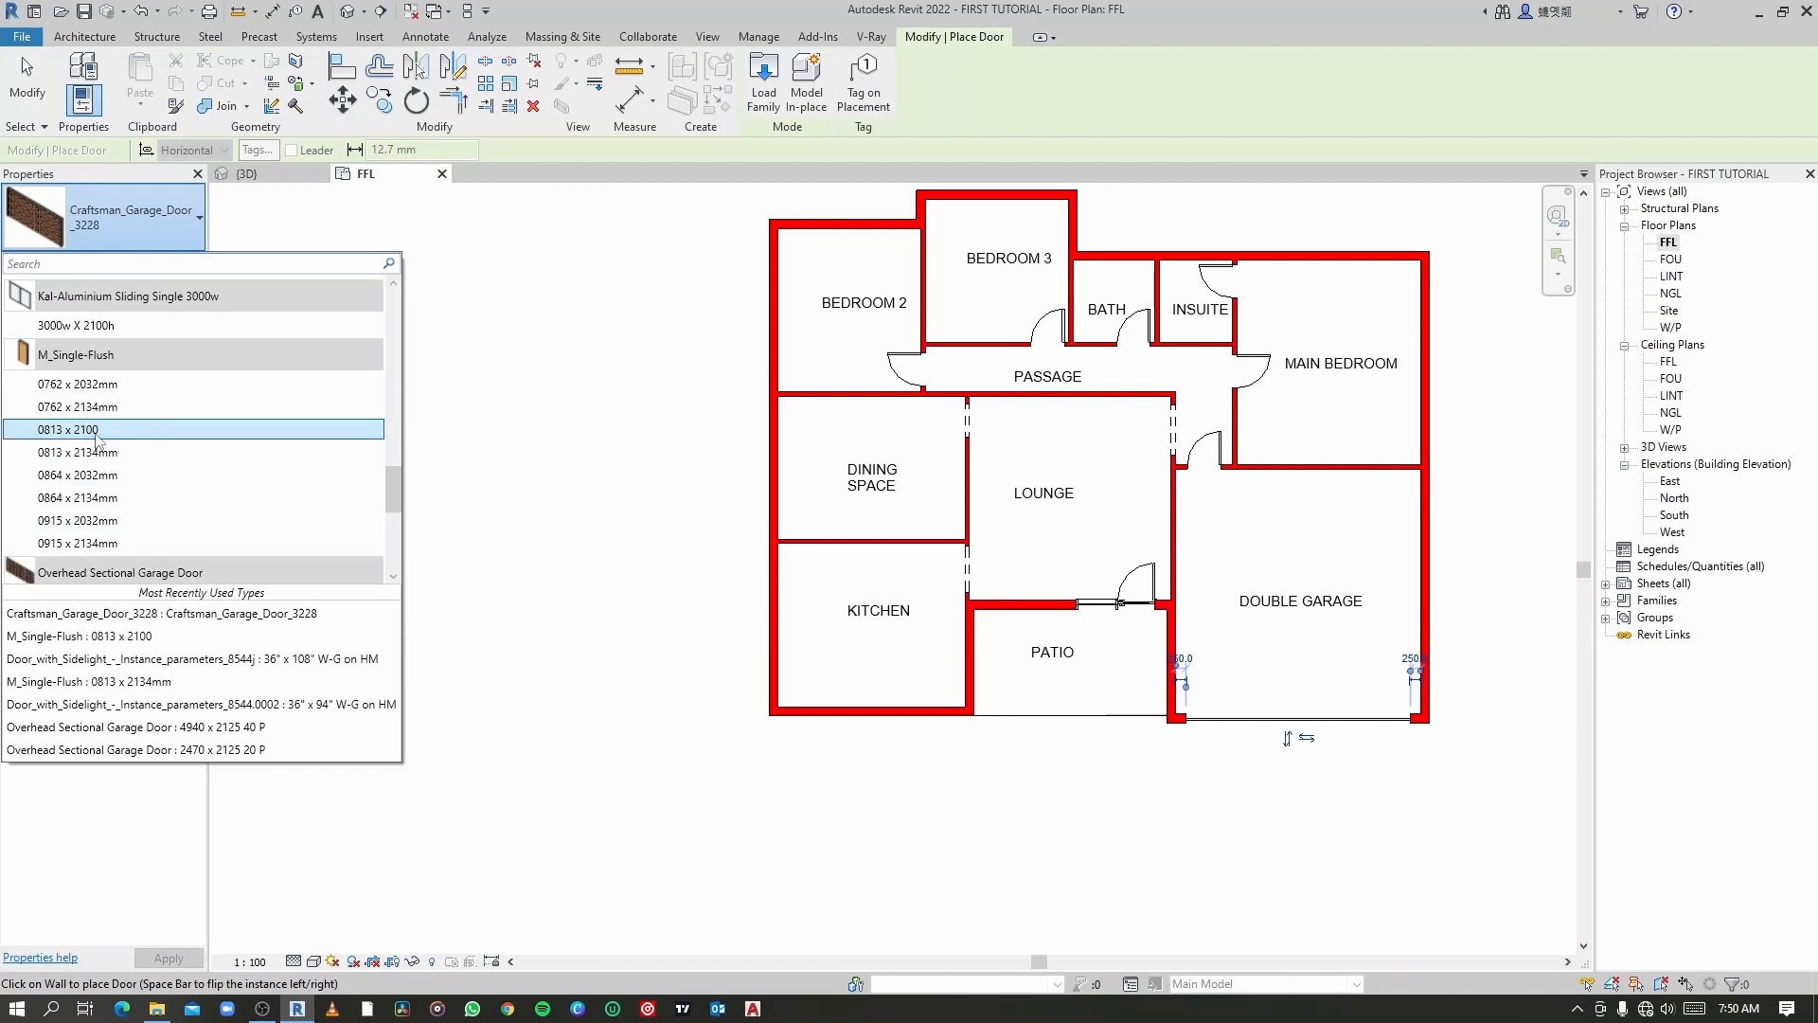
key(Escape)
scroll(784, 606, up, 4)
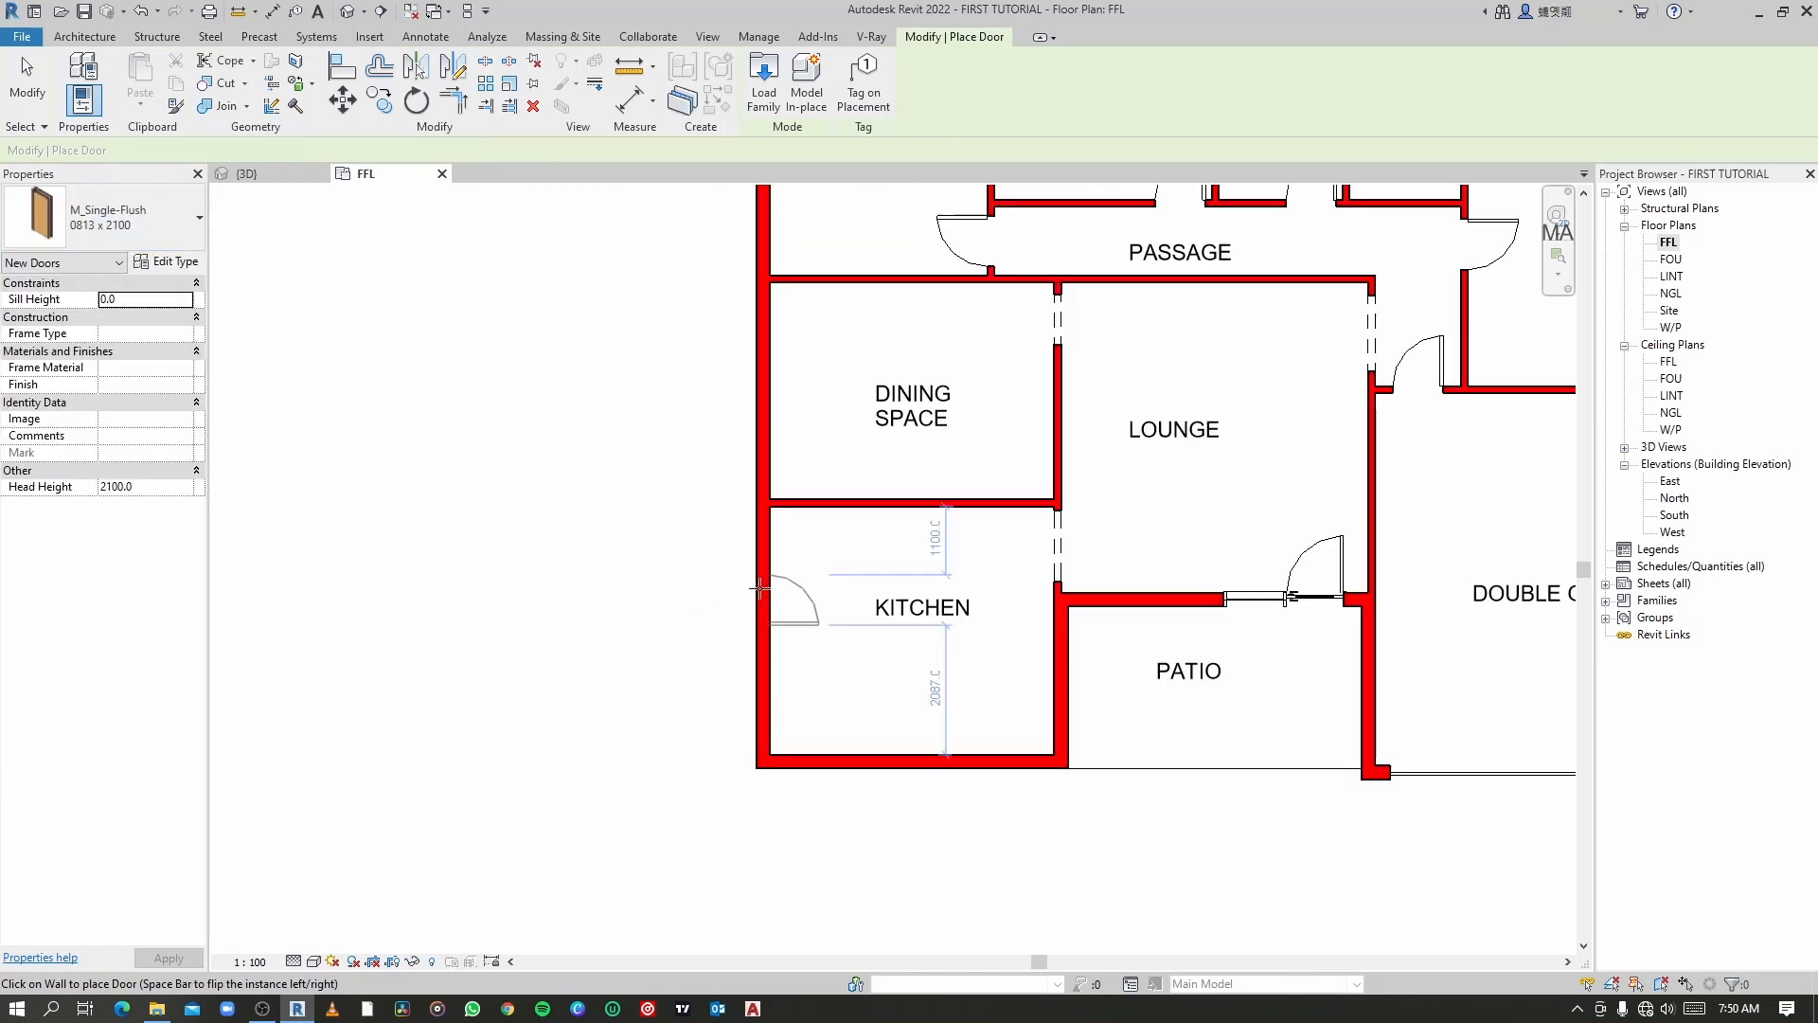
click(765, 524)
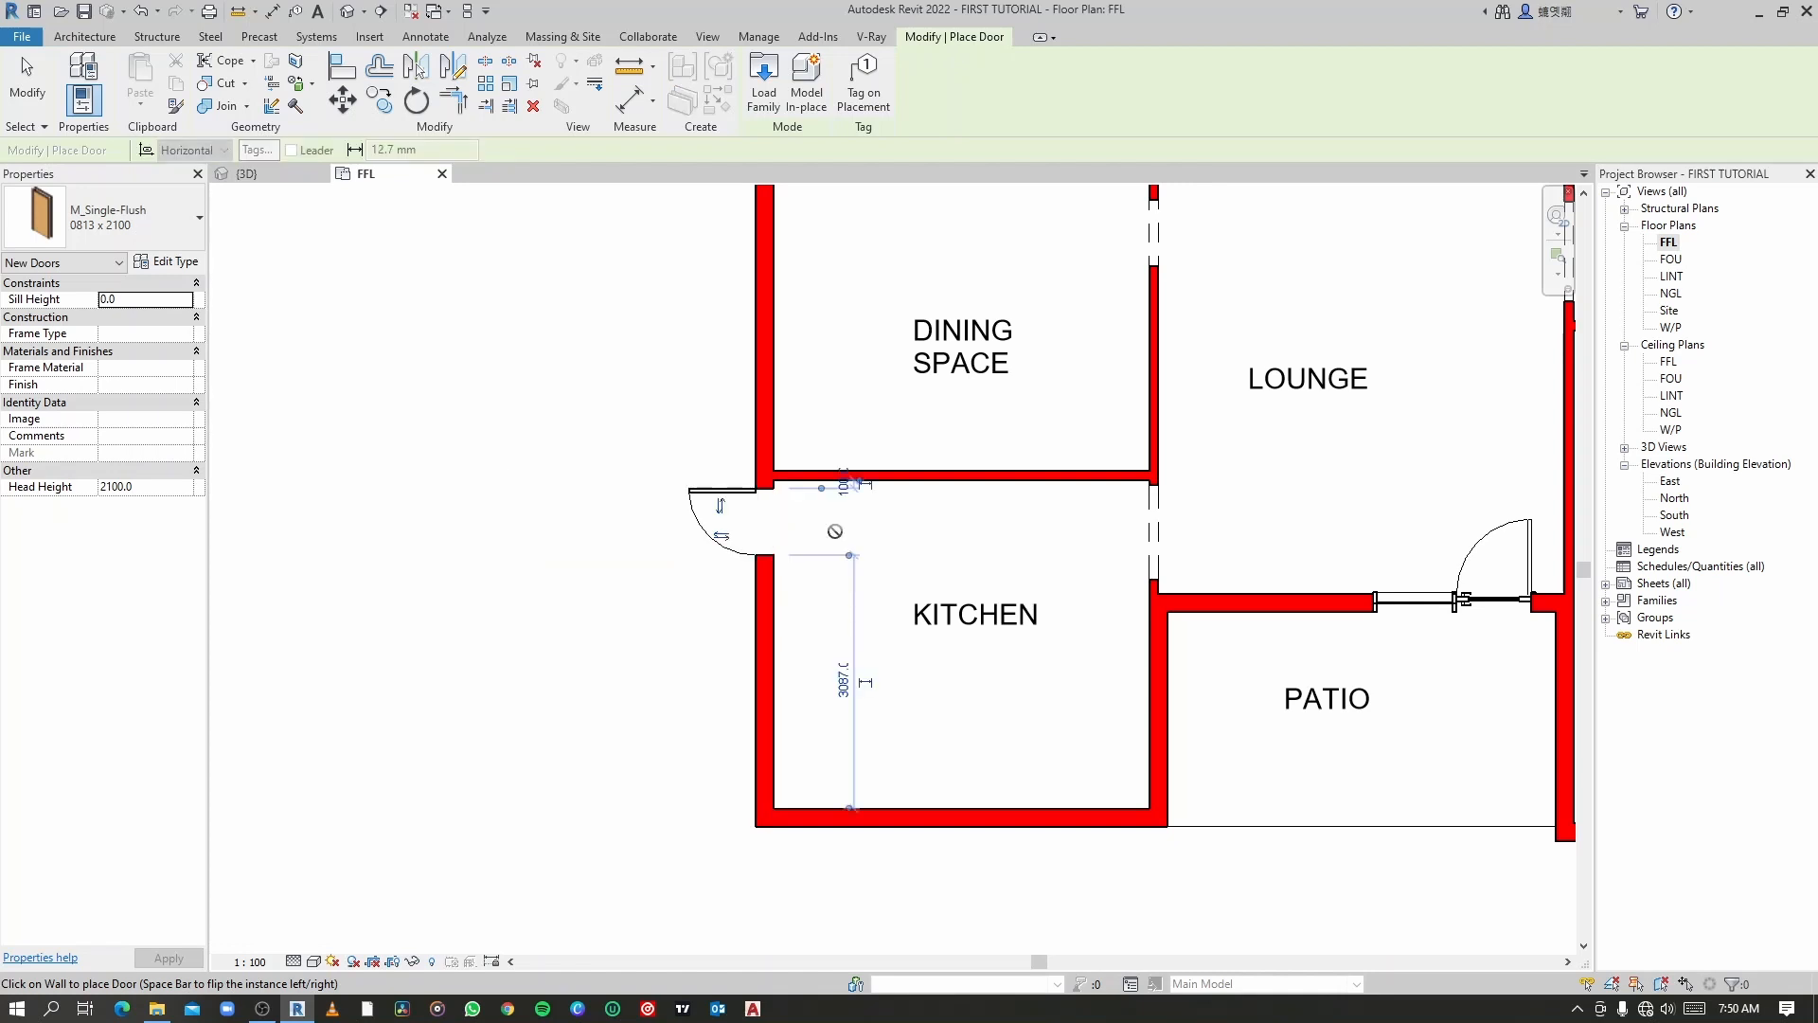
key(Escape)
key(Escape)
Step: Flip the Bedroom 2 door so its hinge is on the dining space side of the opening
scroll(1035, 565, down, 5)
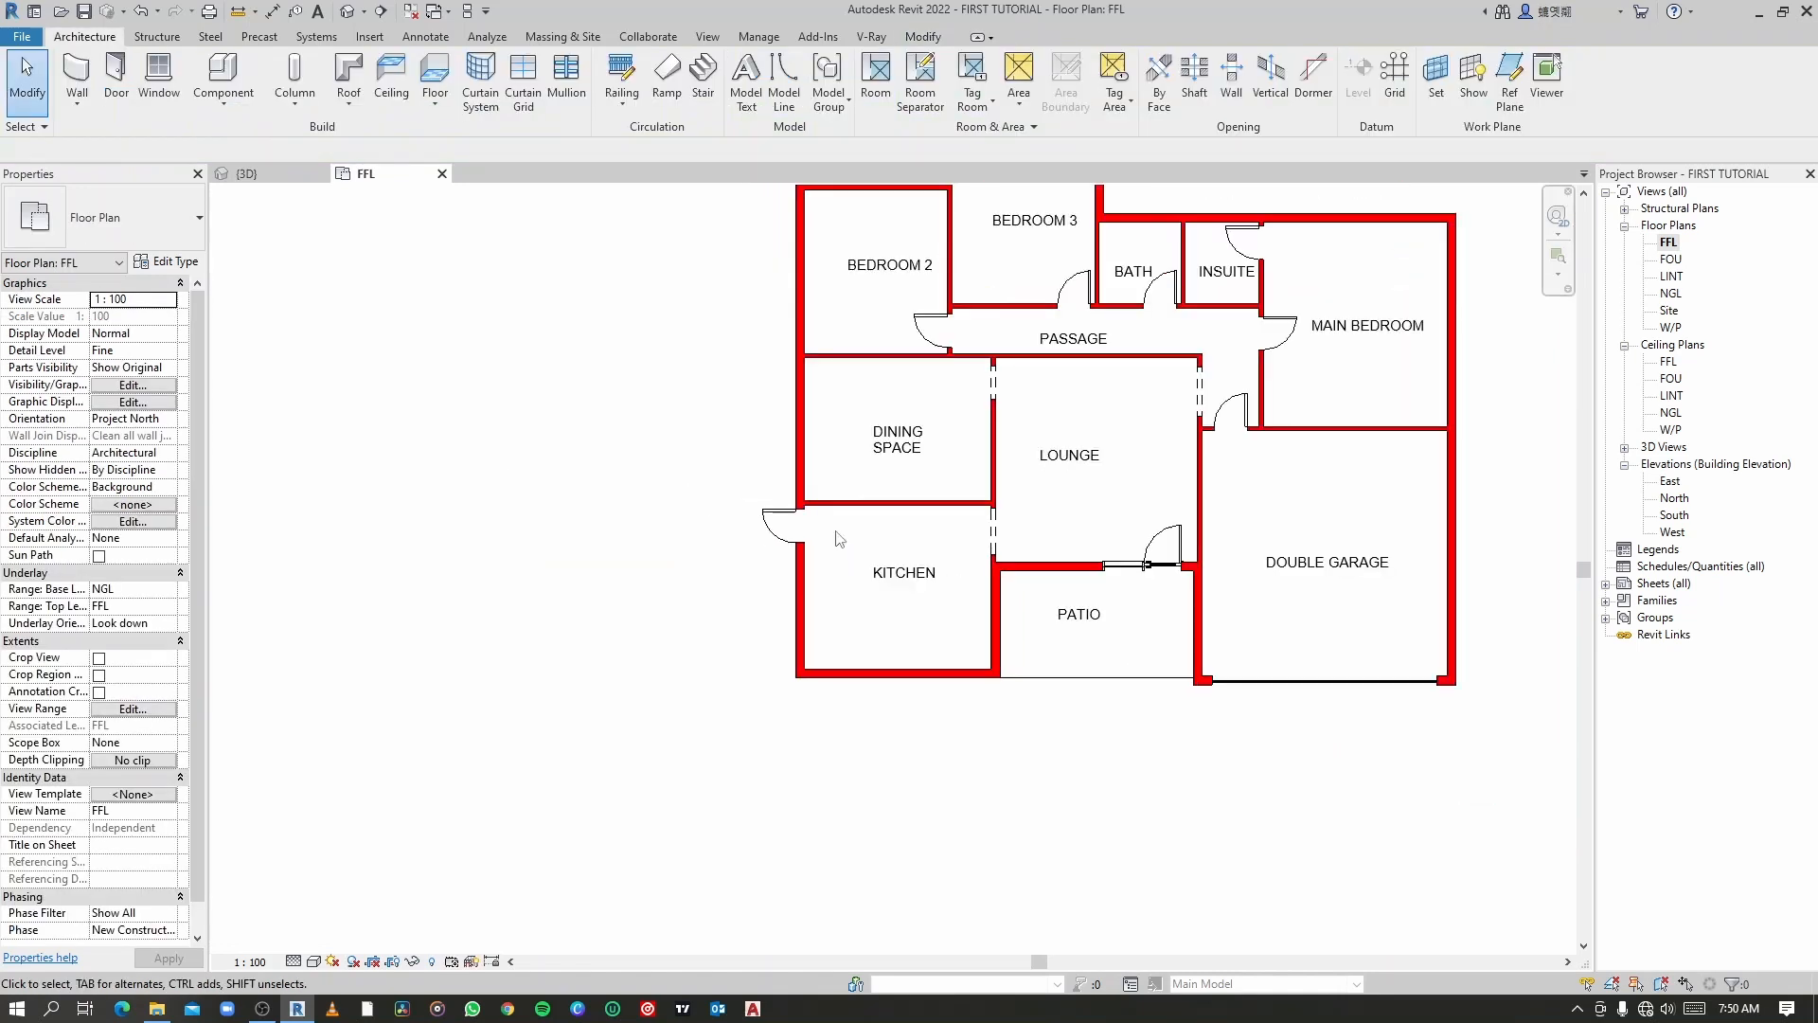
scroll(1035, 565, up, 5)
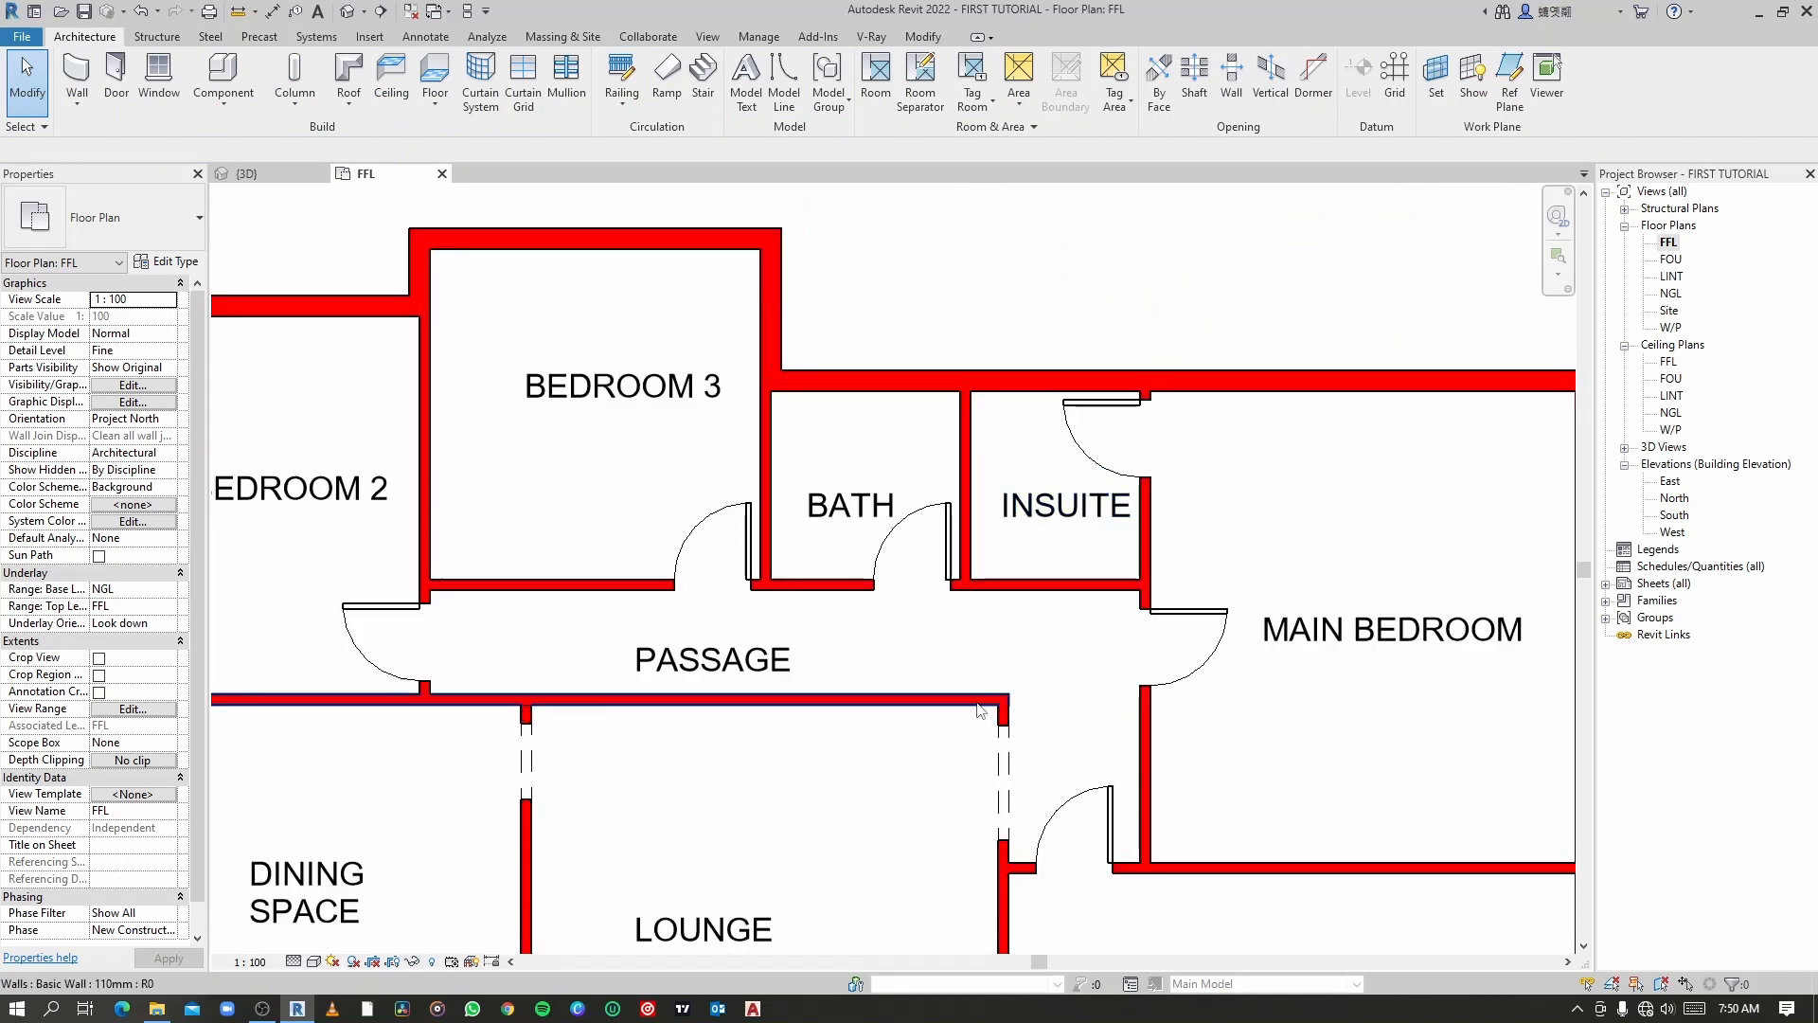
scroll(977, 703, down, 2)
middle_drag(977, 704, 1017, 536)
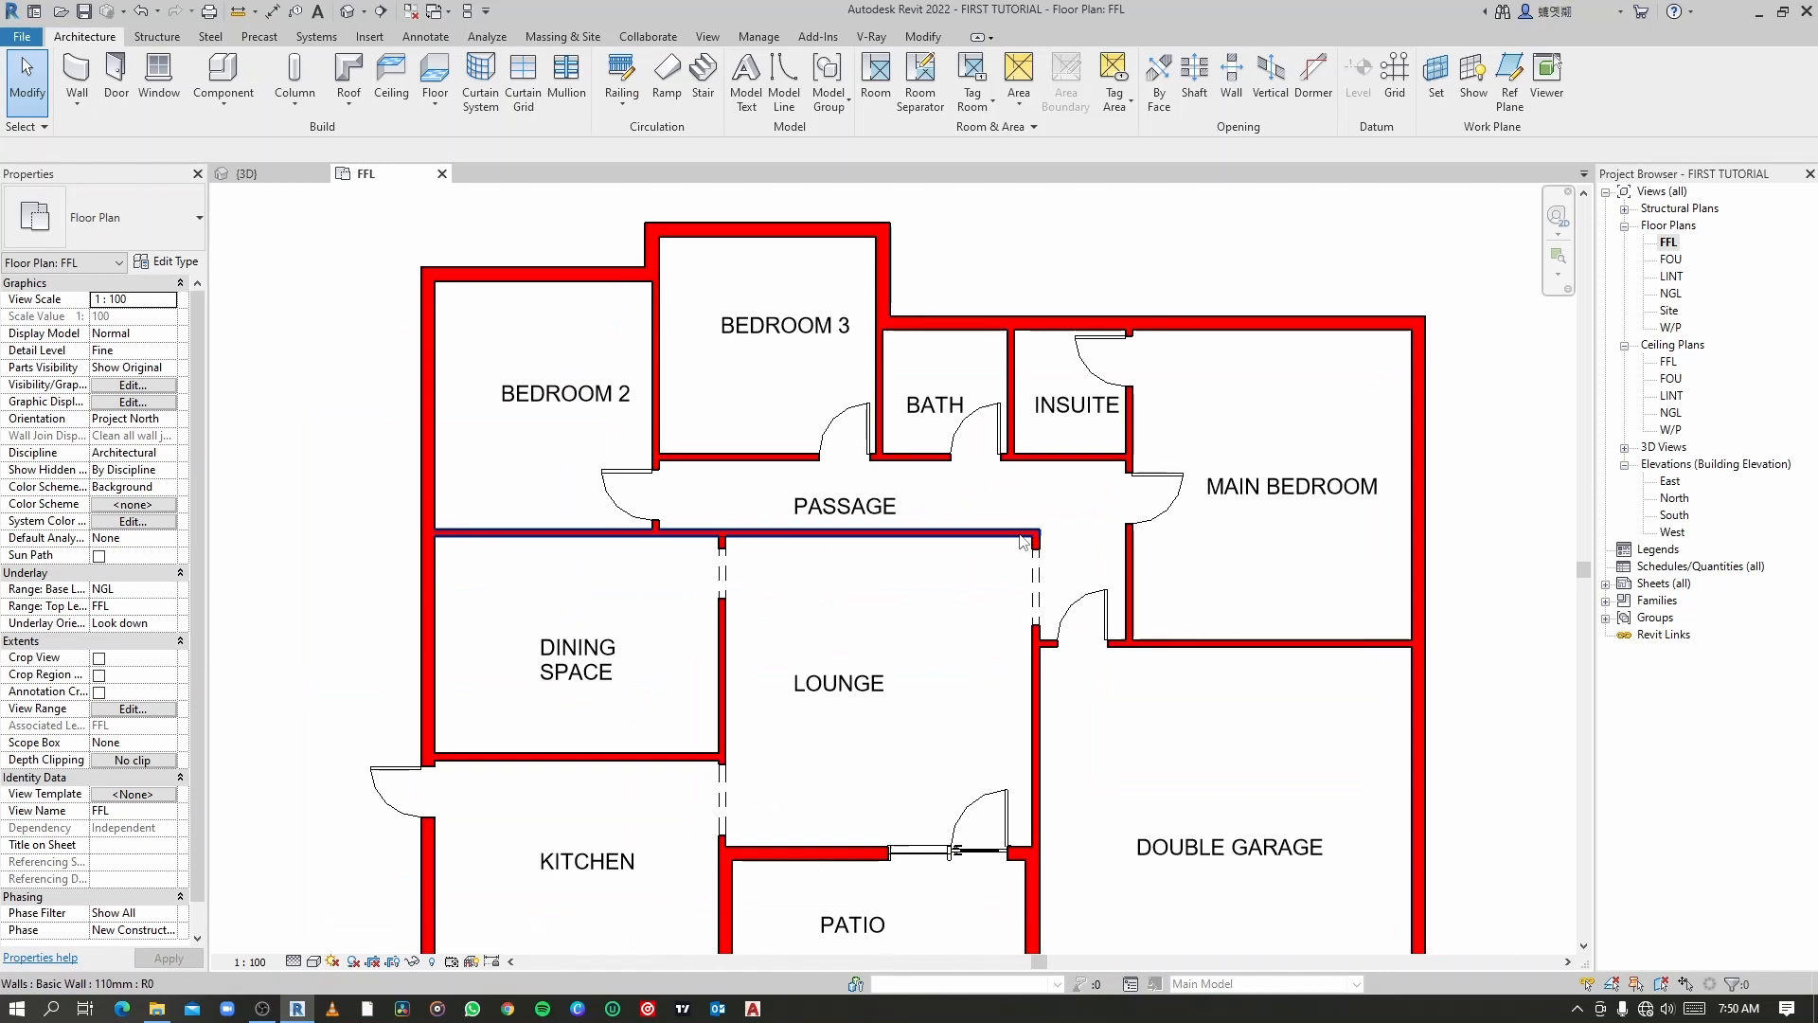
scroll(606, 502, up, 2)
click(611, 497)
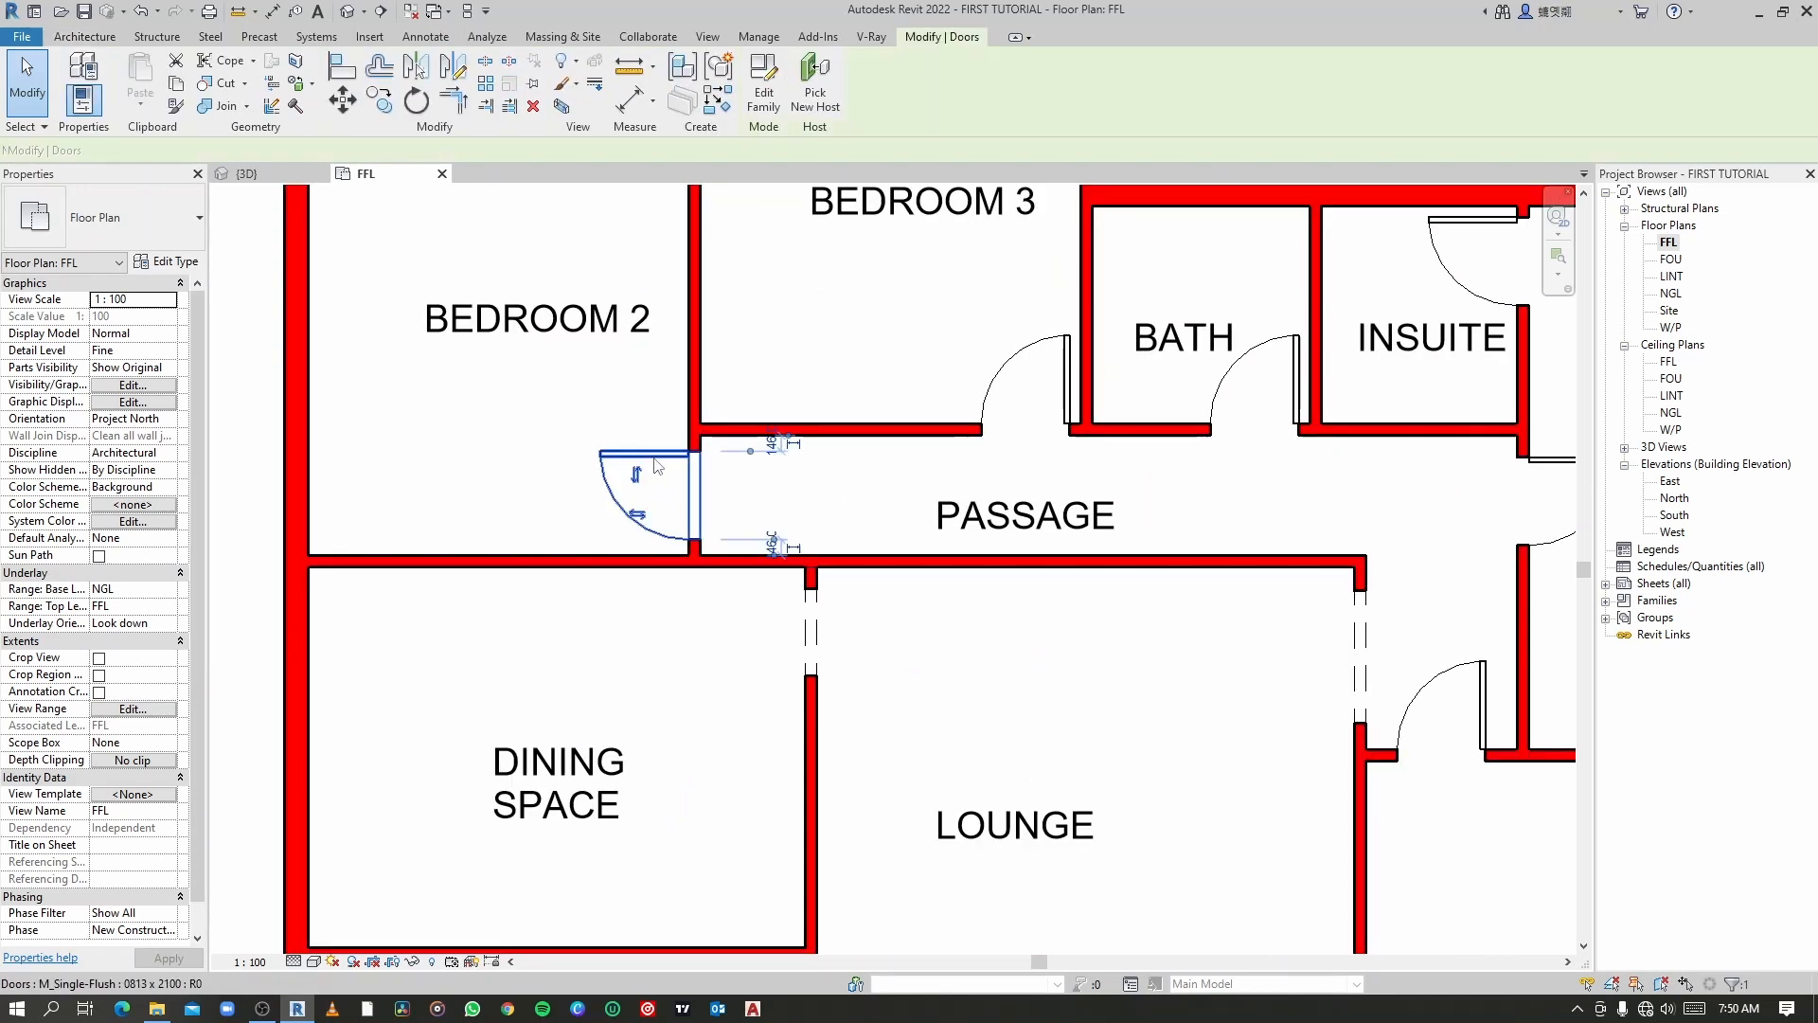
scroll(611, 497, up, 2)
click(644, 482)
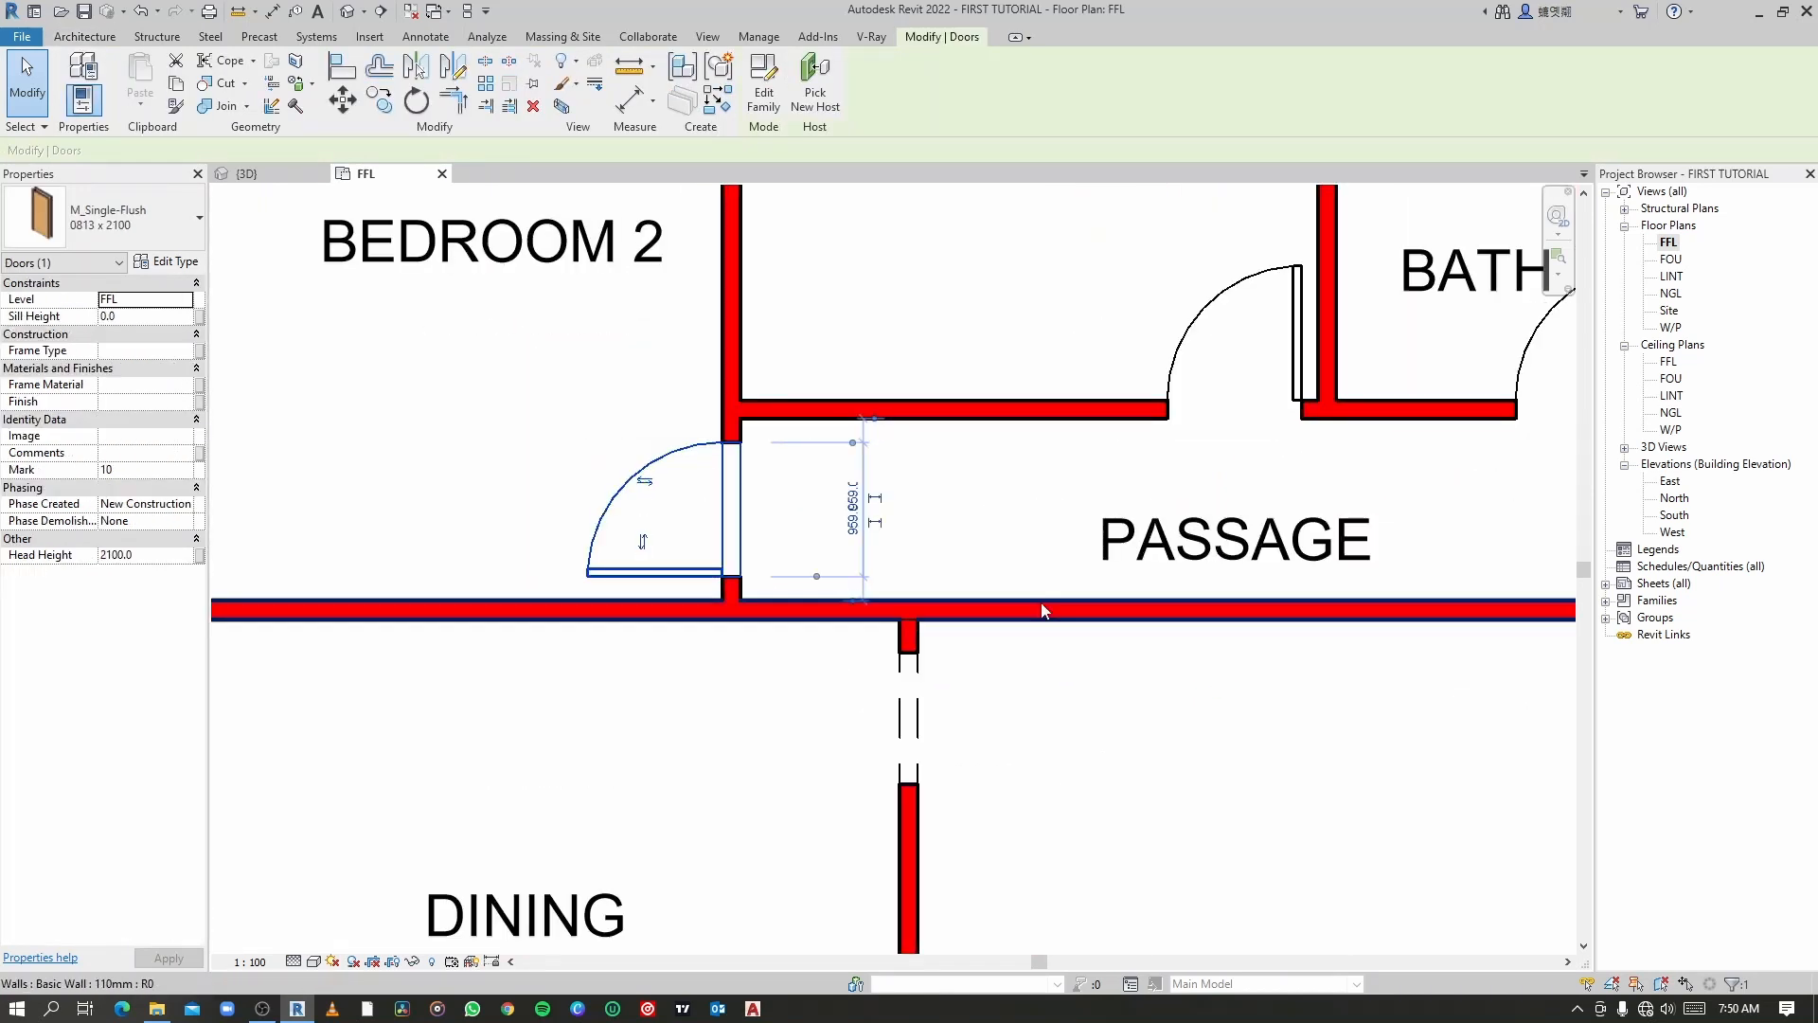
Step: Start placing a window and look through the loaded Kal-Aluminium window types
scroll(1052, 644, down, 3)
middle_drag(1067, 706, 966, 522)
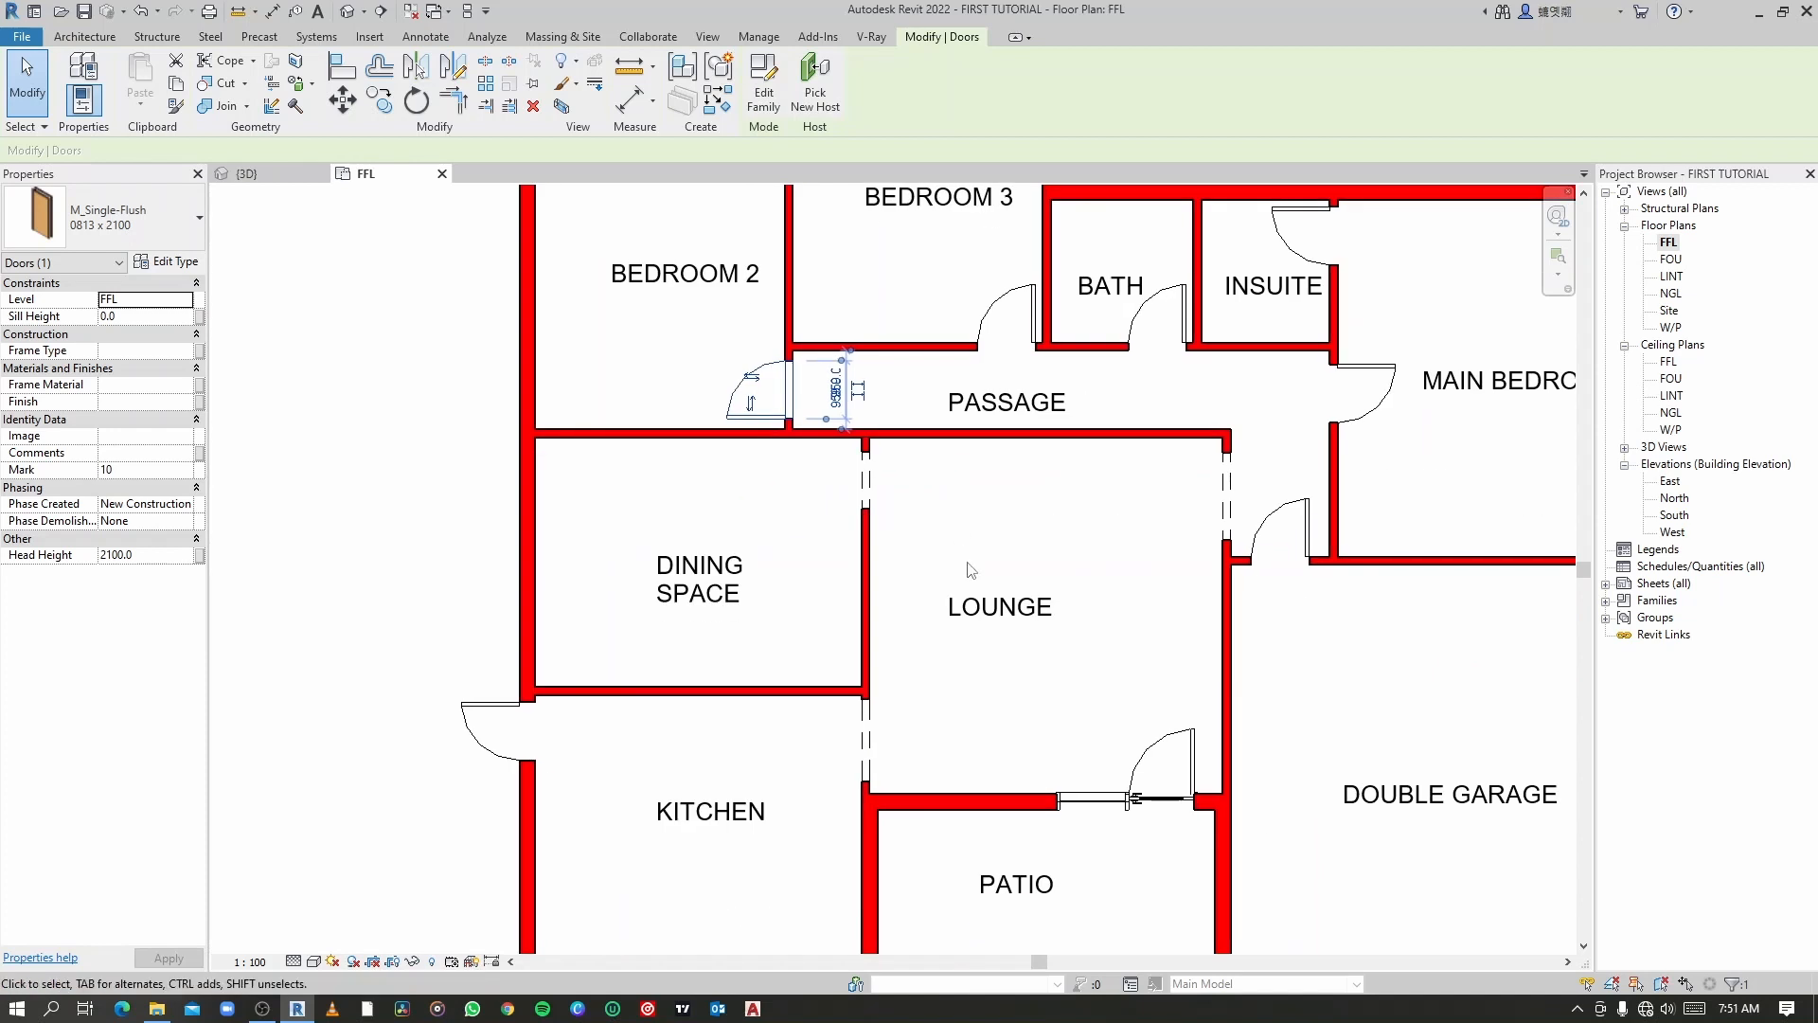
scroll(968, 569, down, 1)
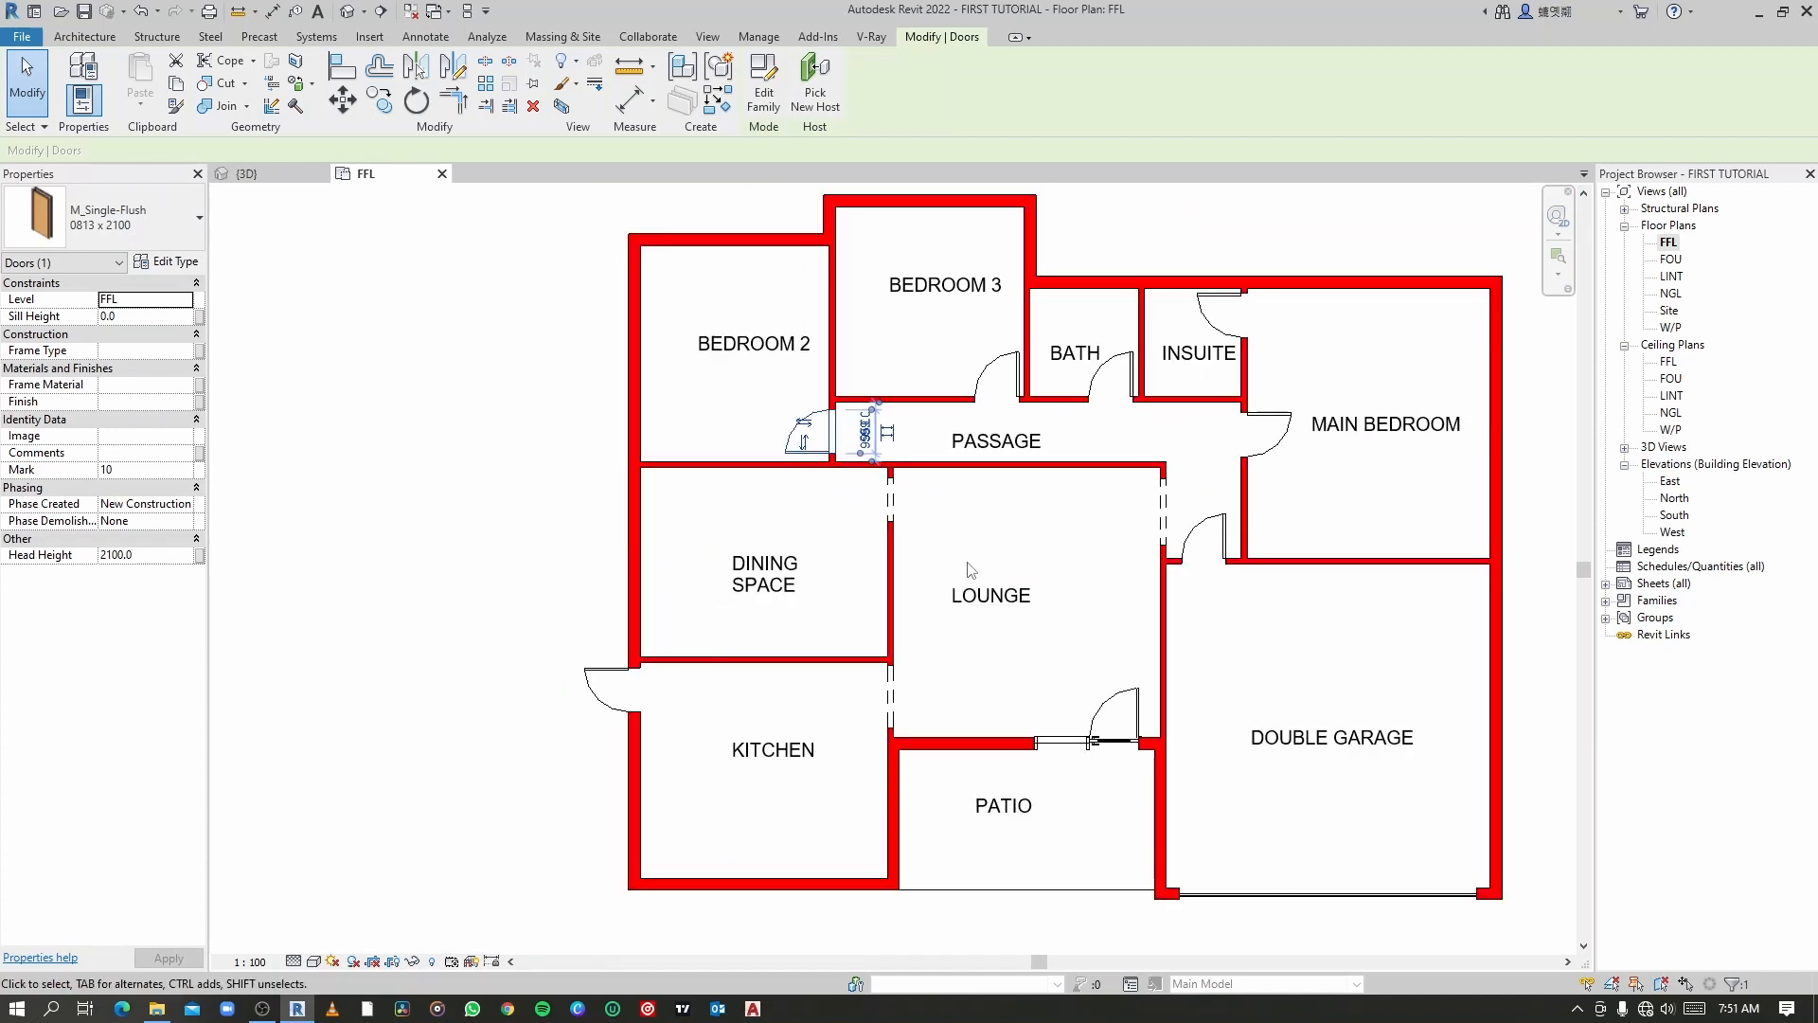
key(w)
key(n)
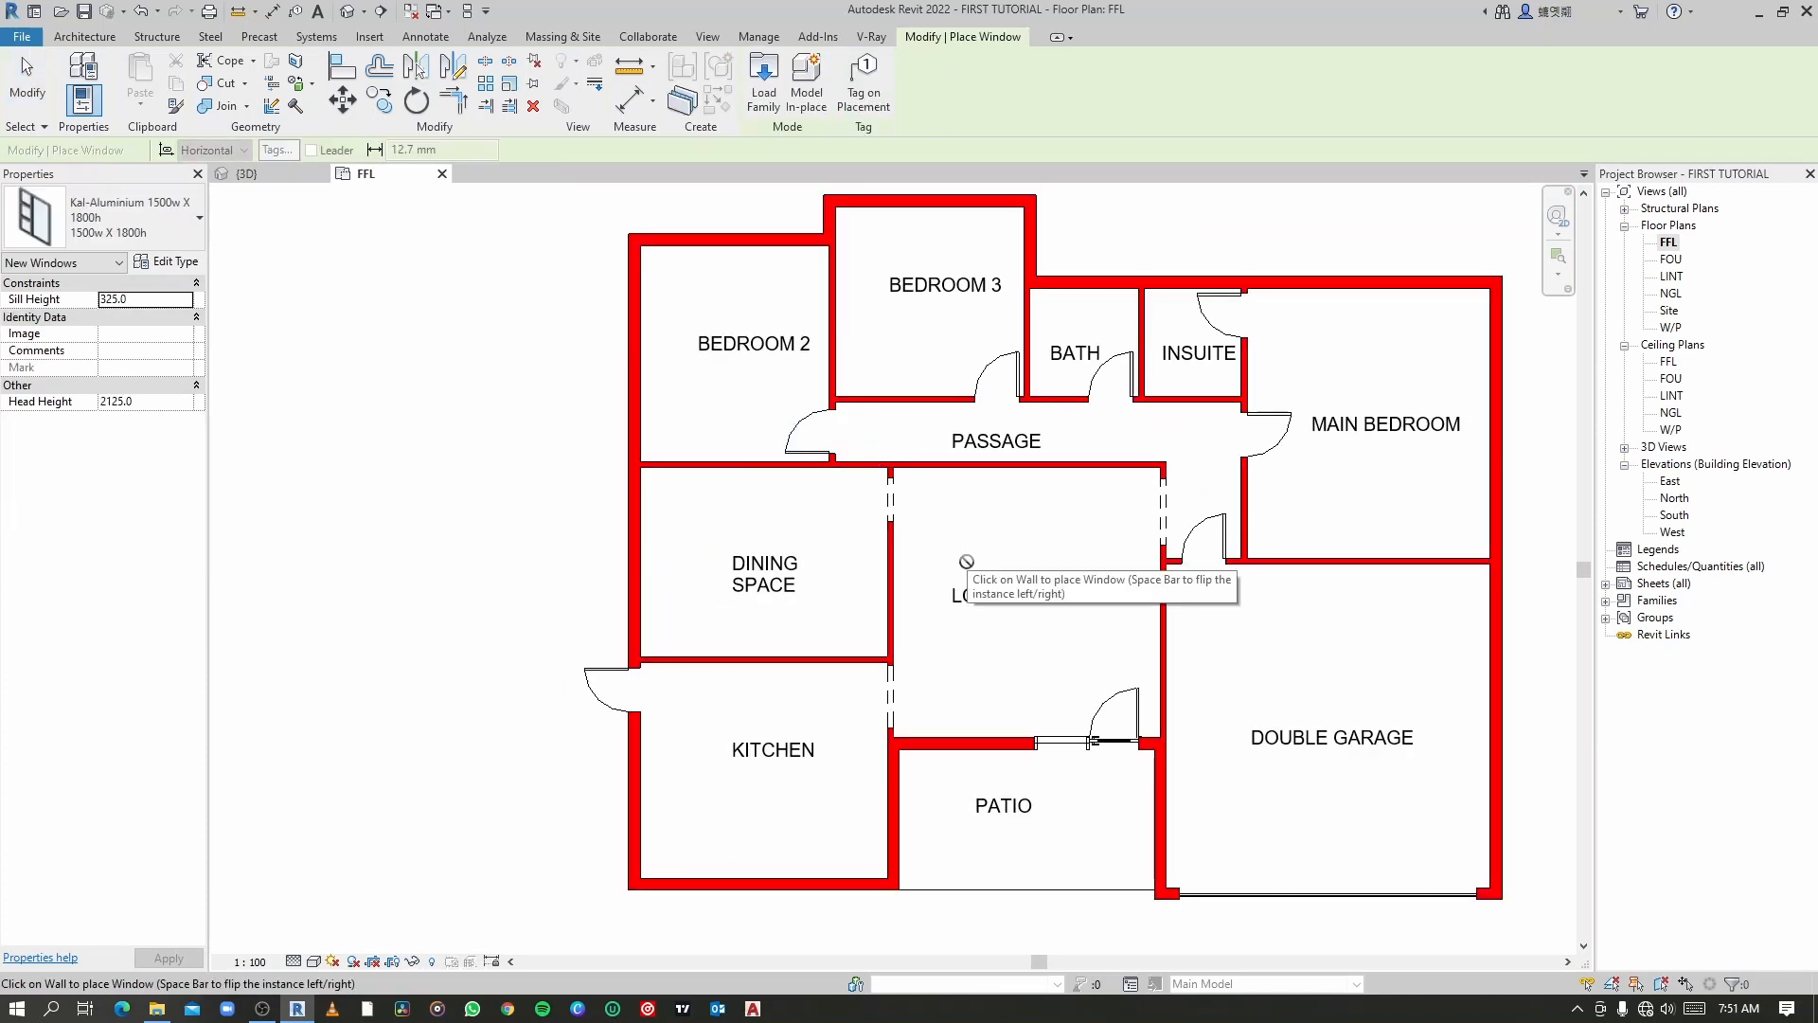
click(187, 230)
scroll(150, 512, up, 3)
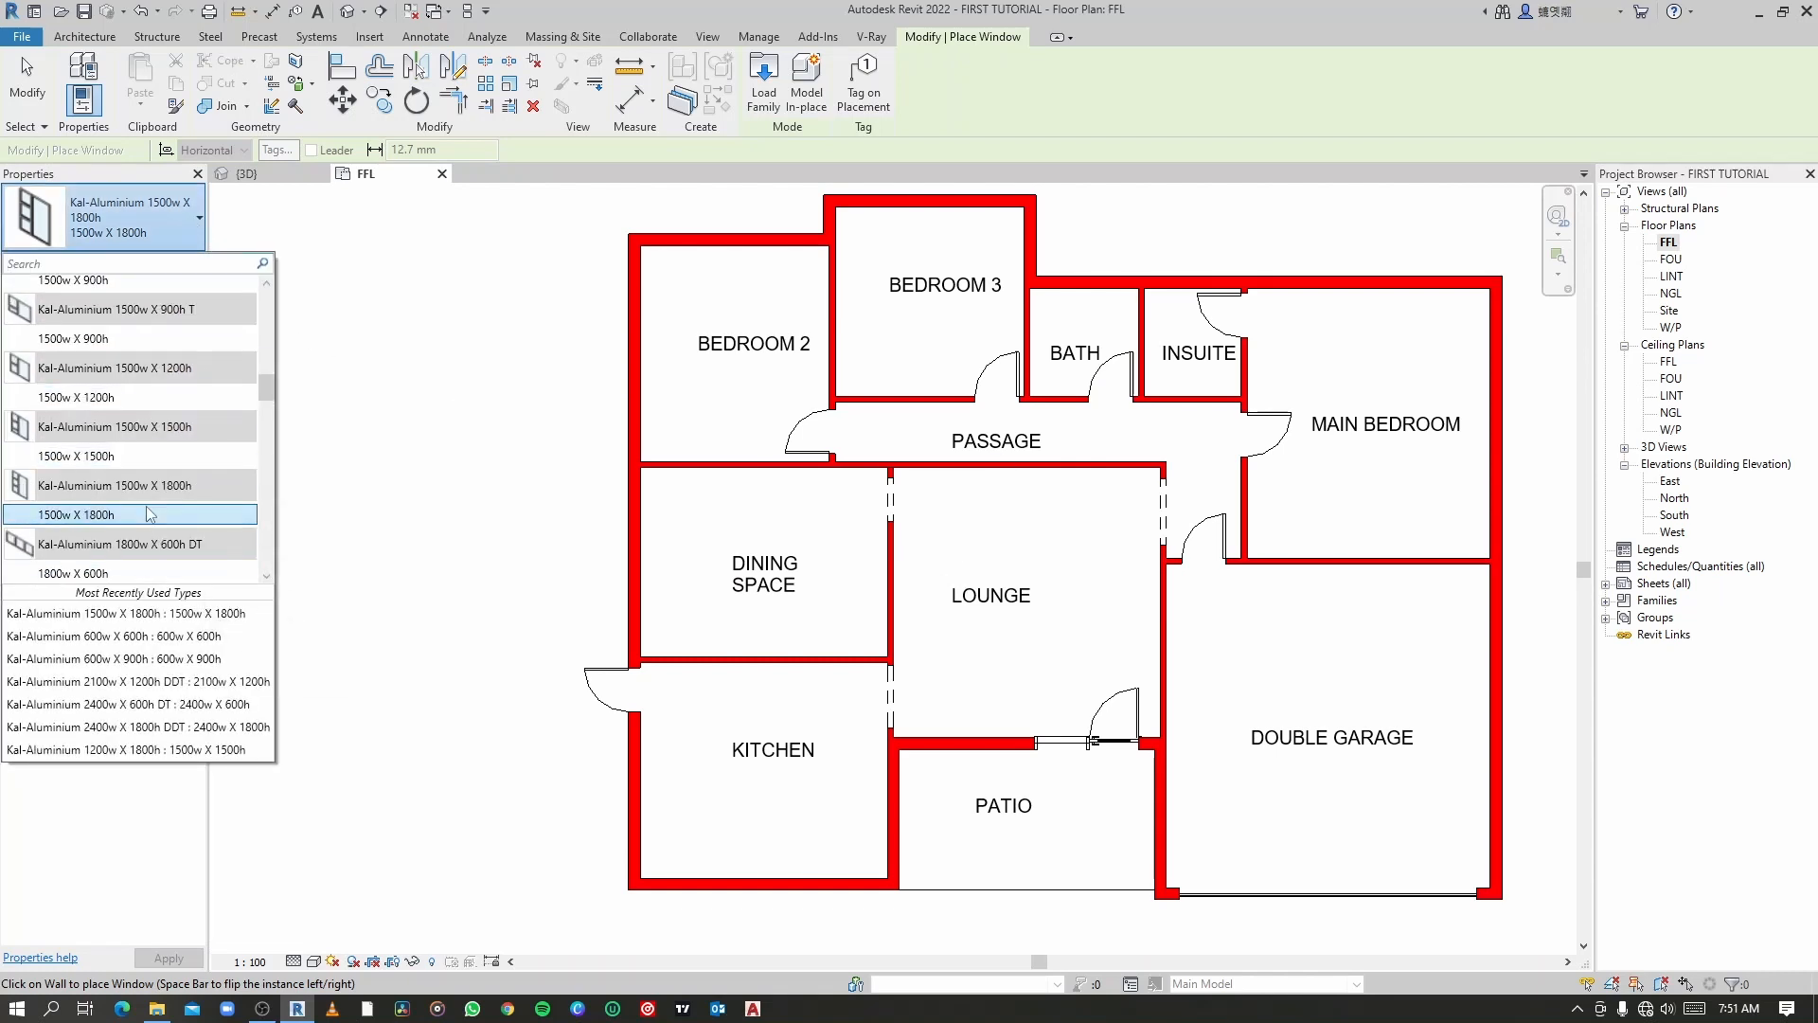
scroll(150, 512, up, 1)
scroll(150, 500, down, 4)
scroll(149, 500, up, 4)
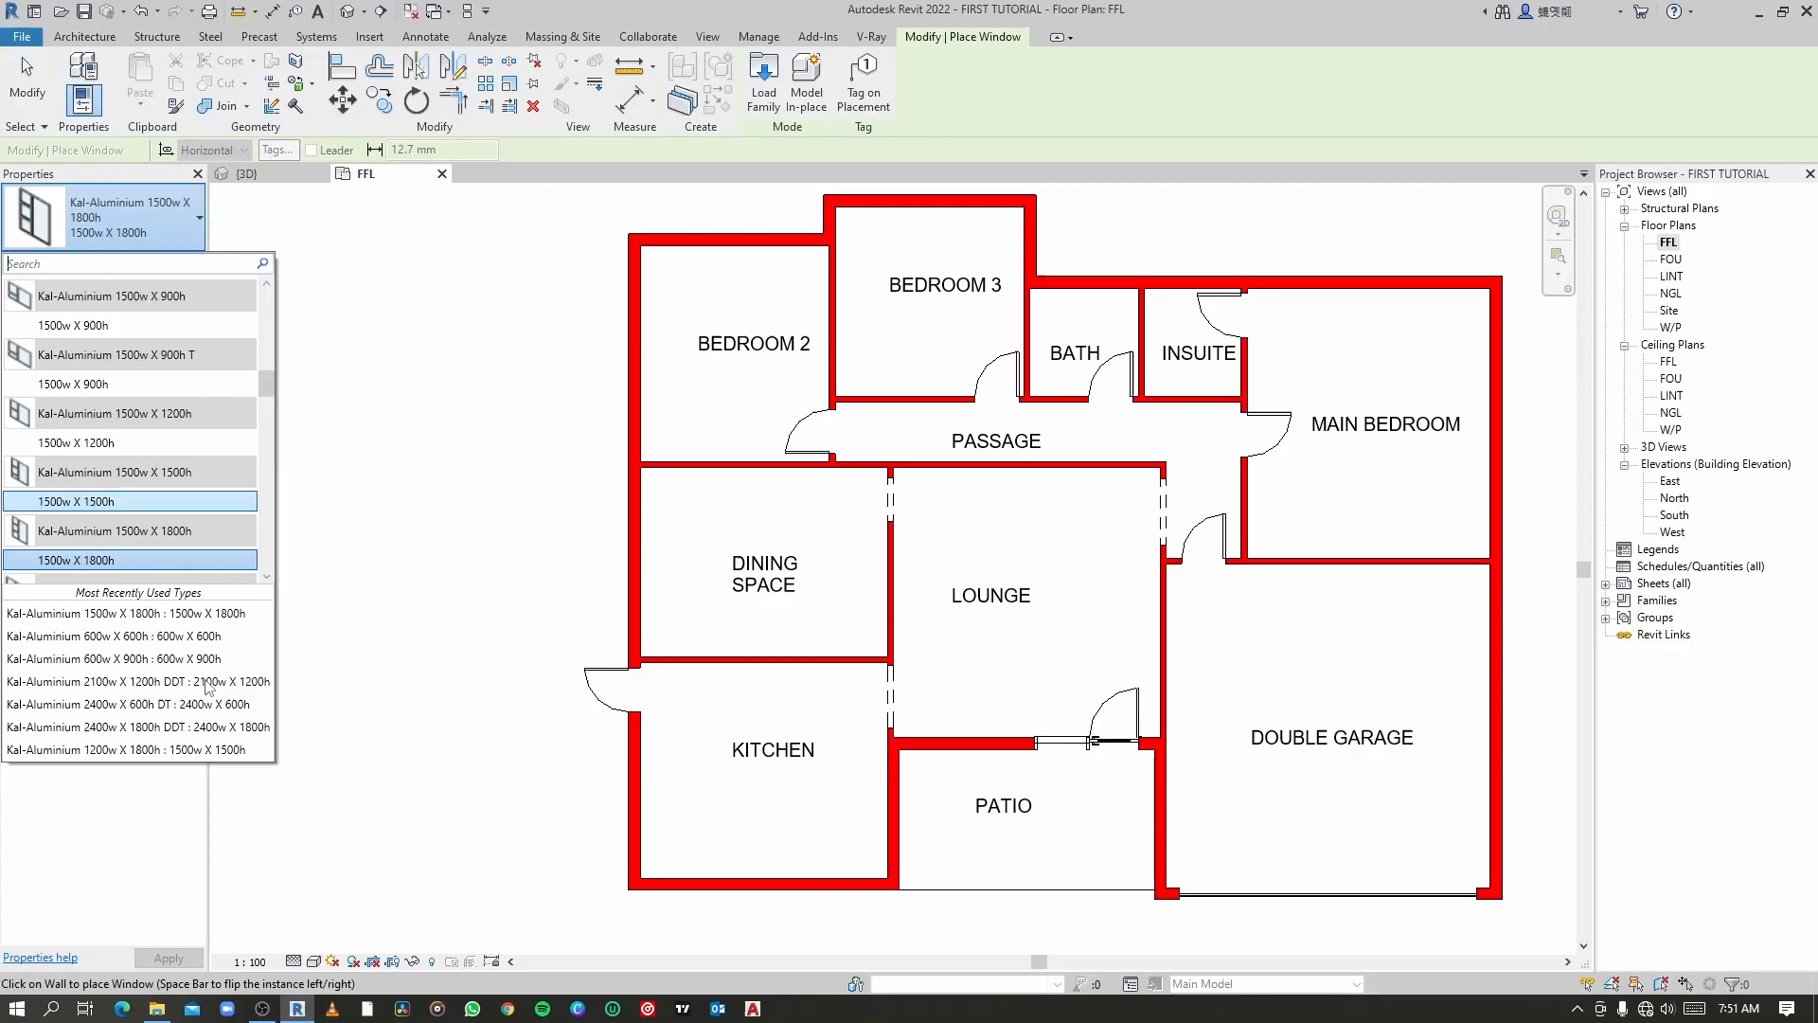
Step: Switch to File Explorer, examine the Kal-Aluminium families in SA Windows' Medium Detail 340 Top Hung casement Windows folder, and return to Revit
click(159, 1007)
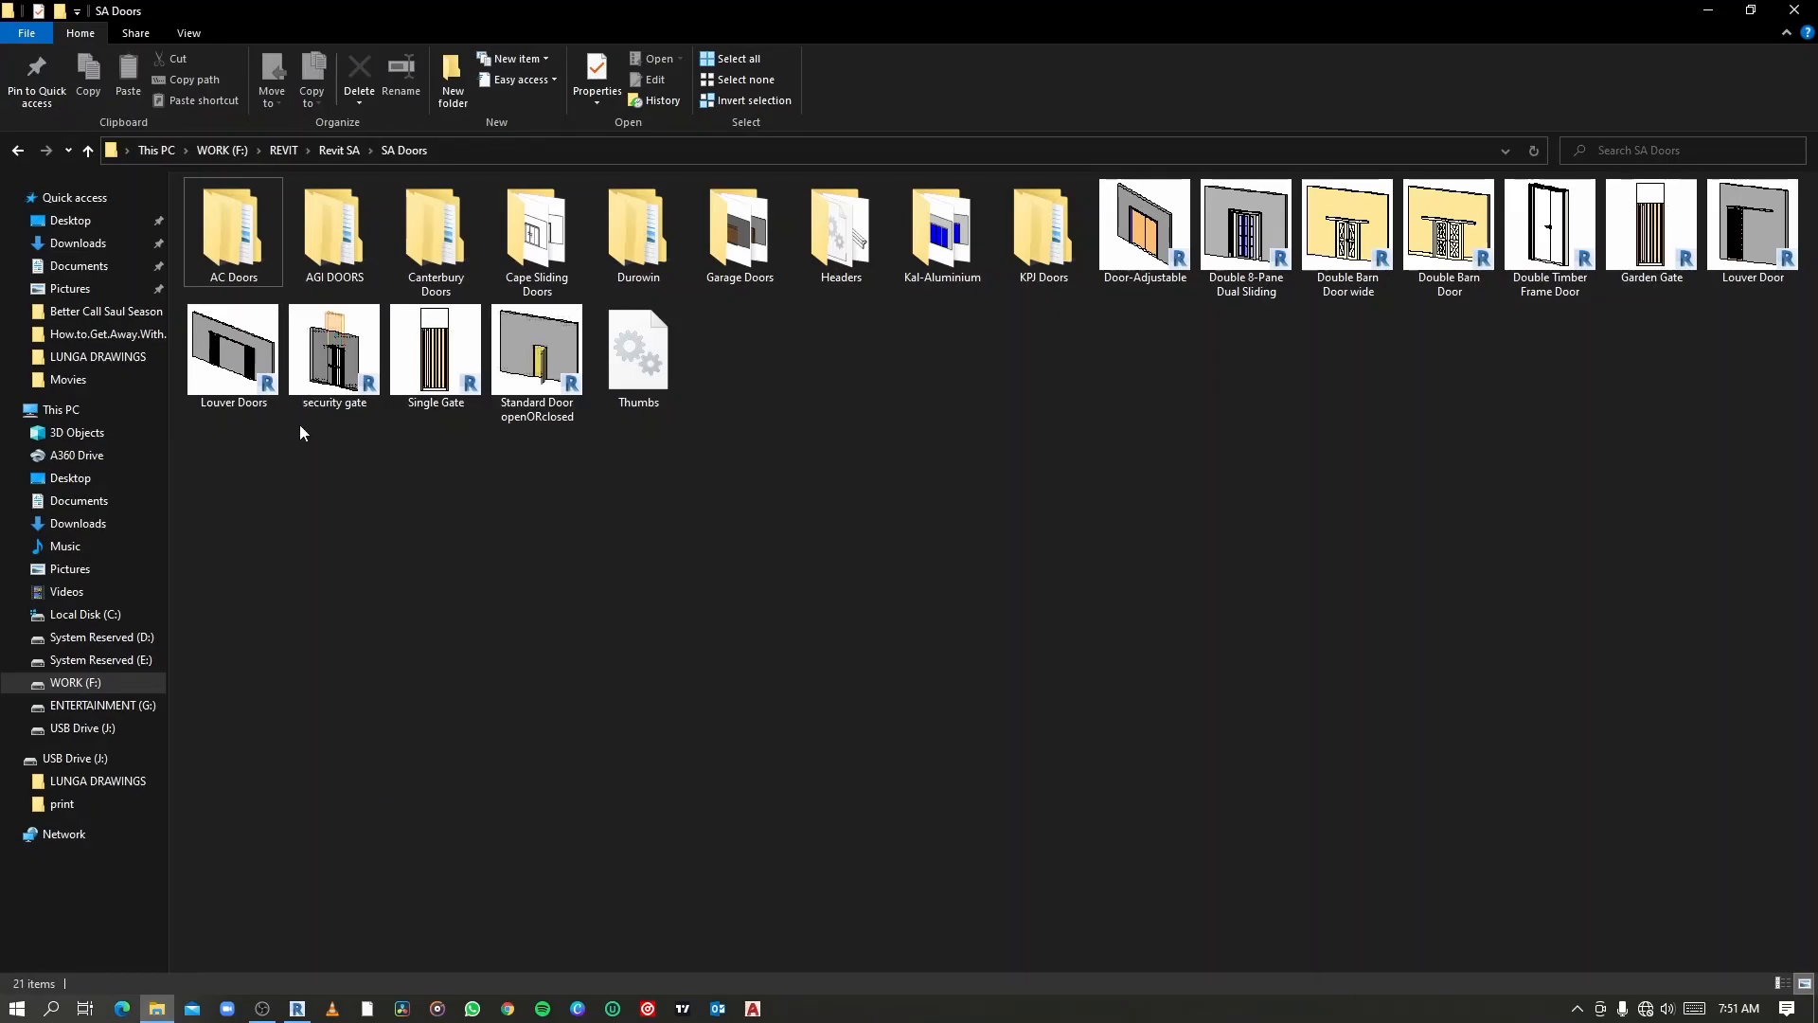
key(alt+Up)
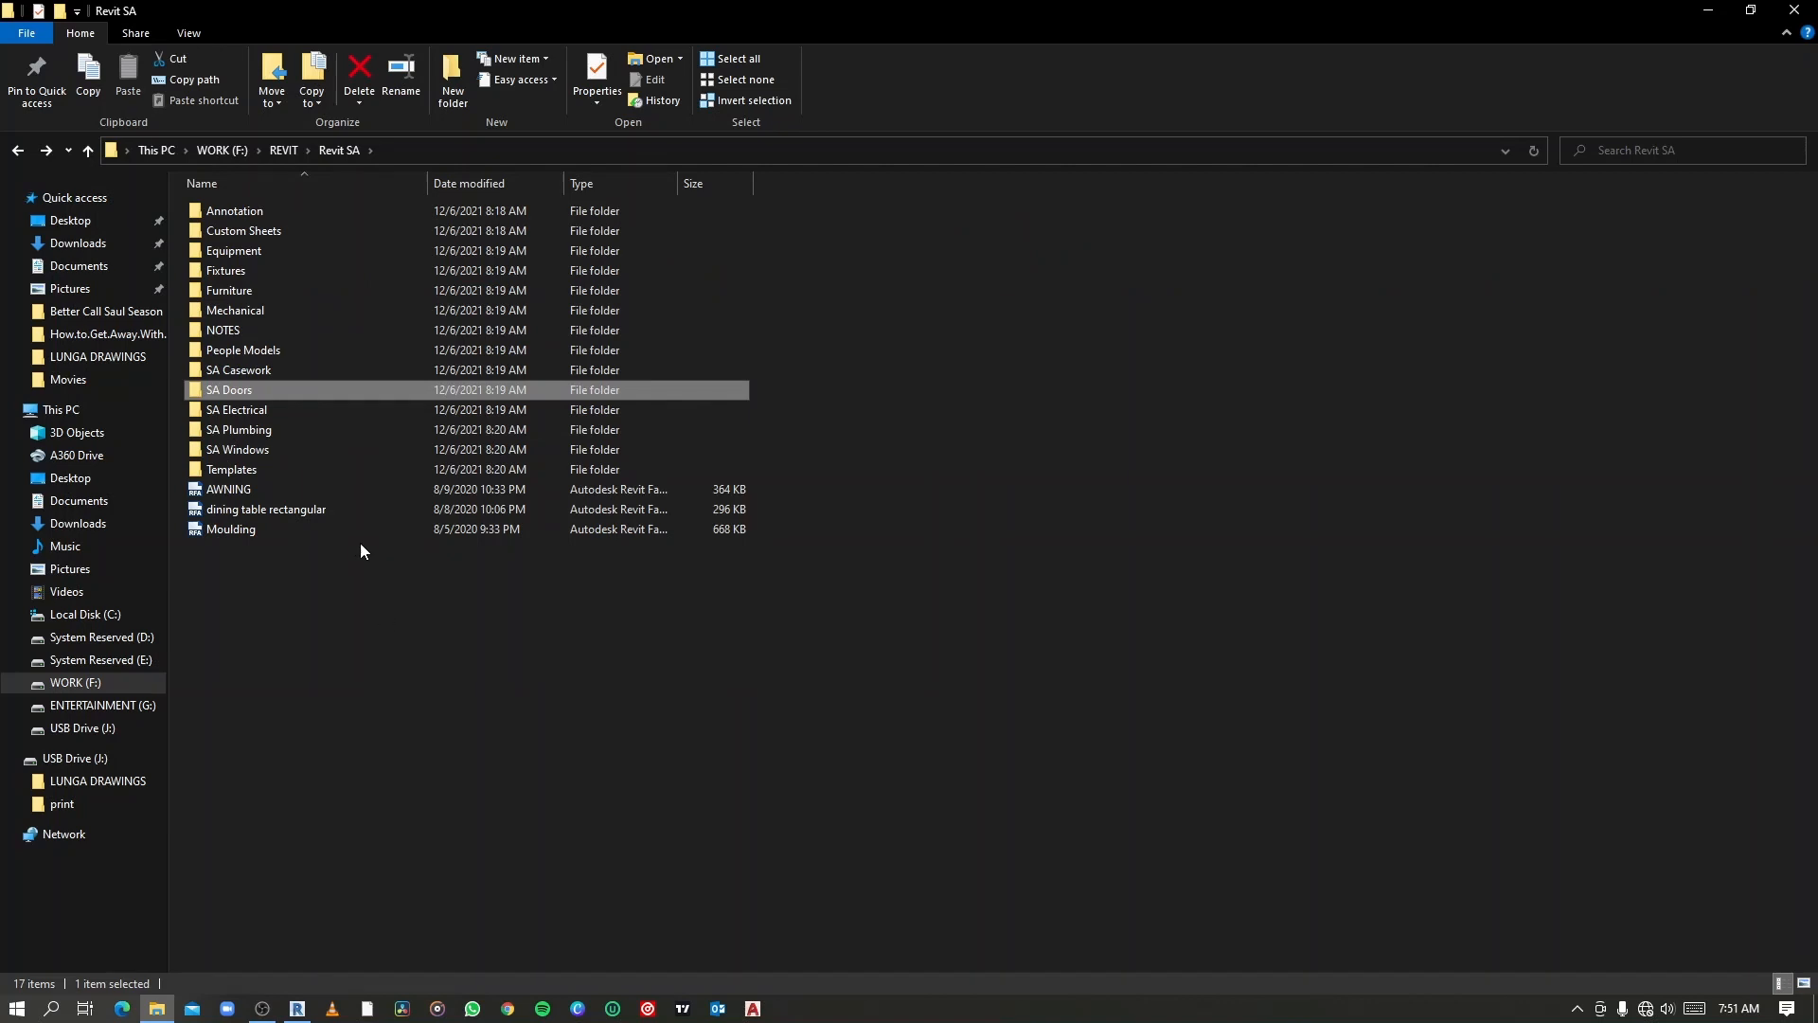
double_click(299, 451)
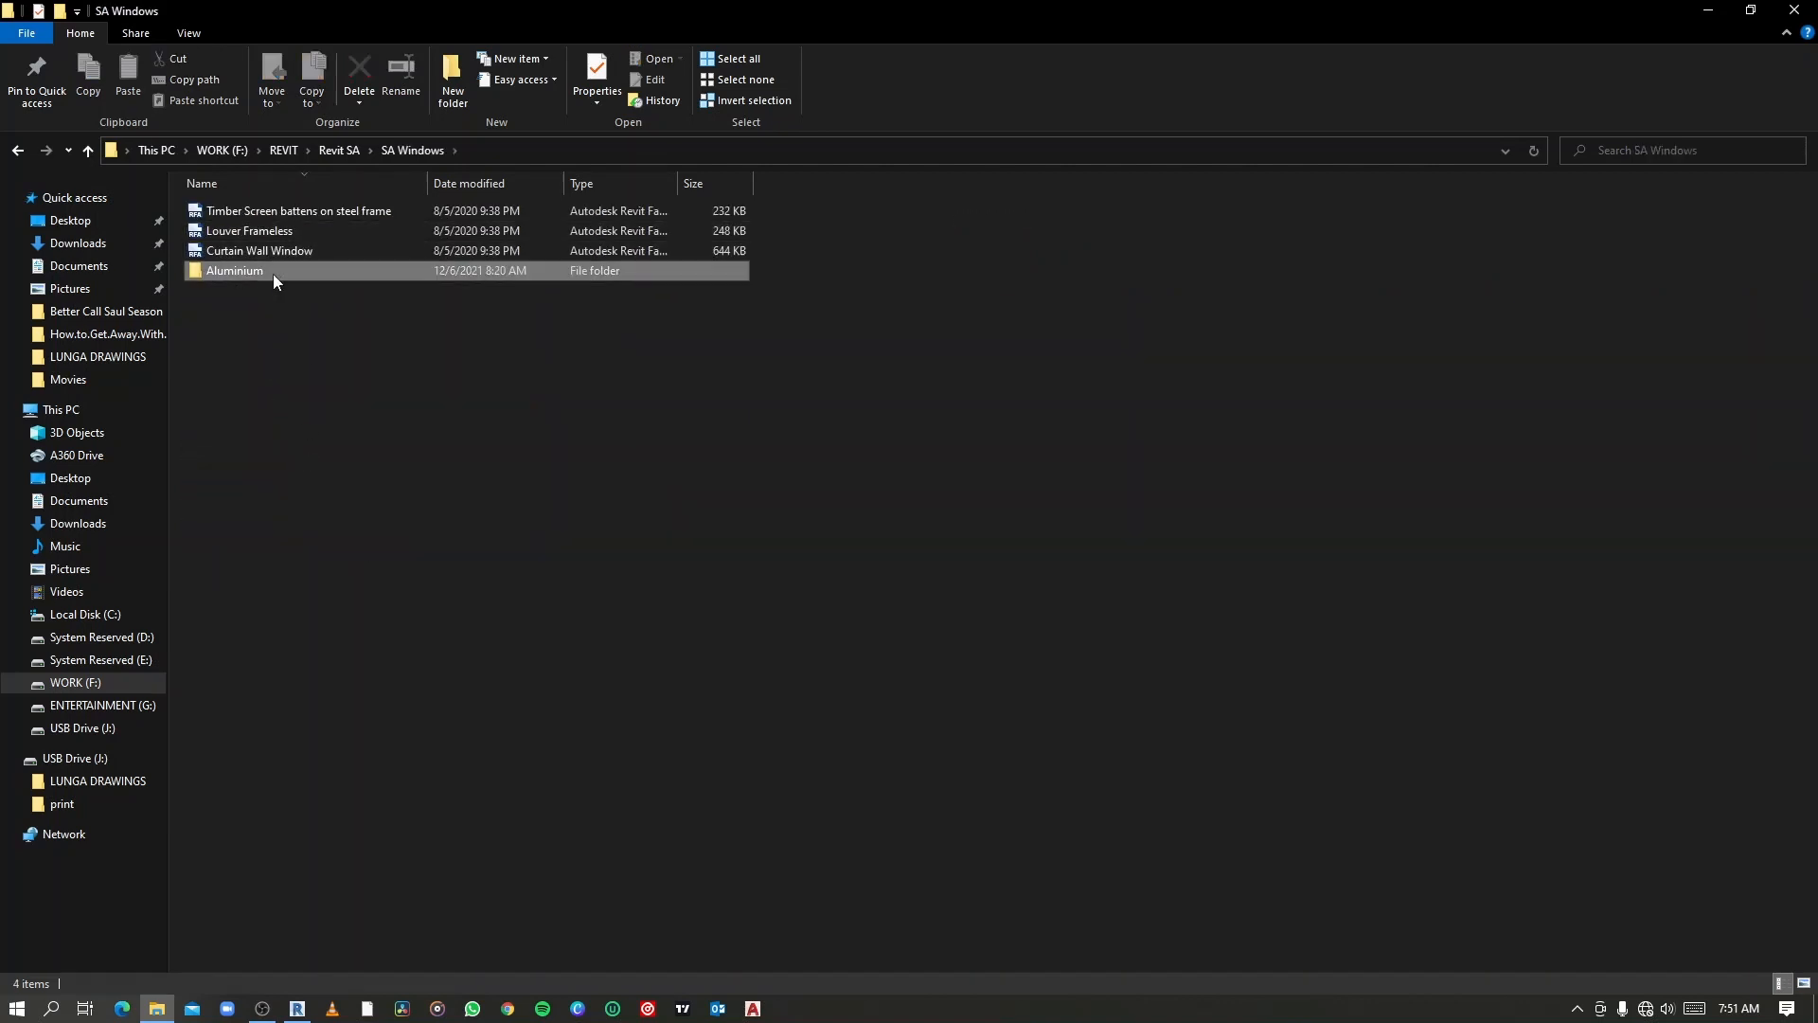
double_click(273, 270)
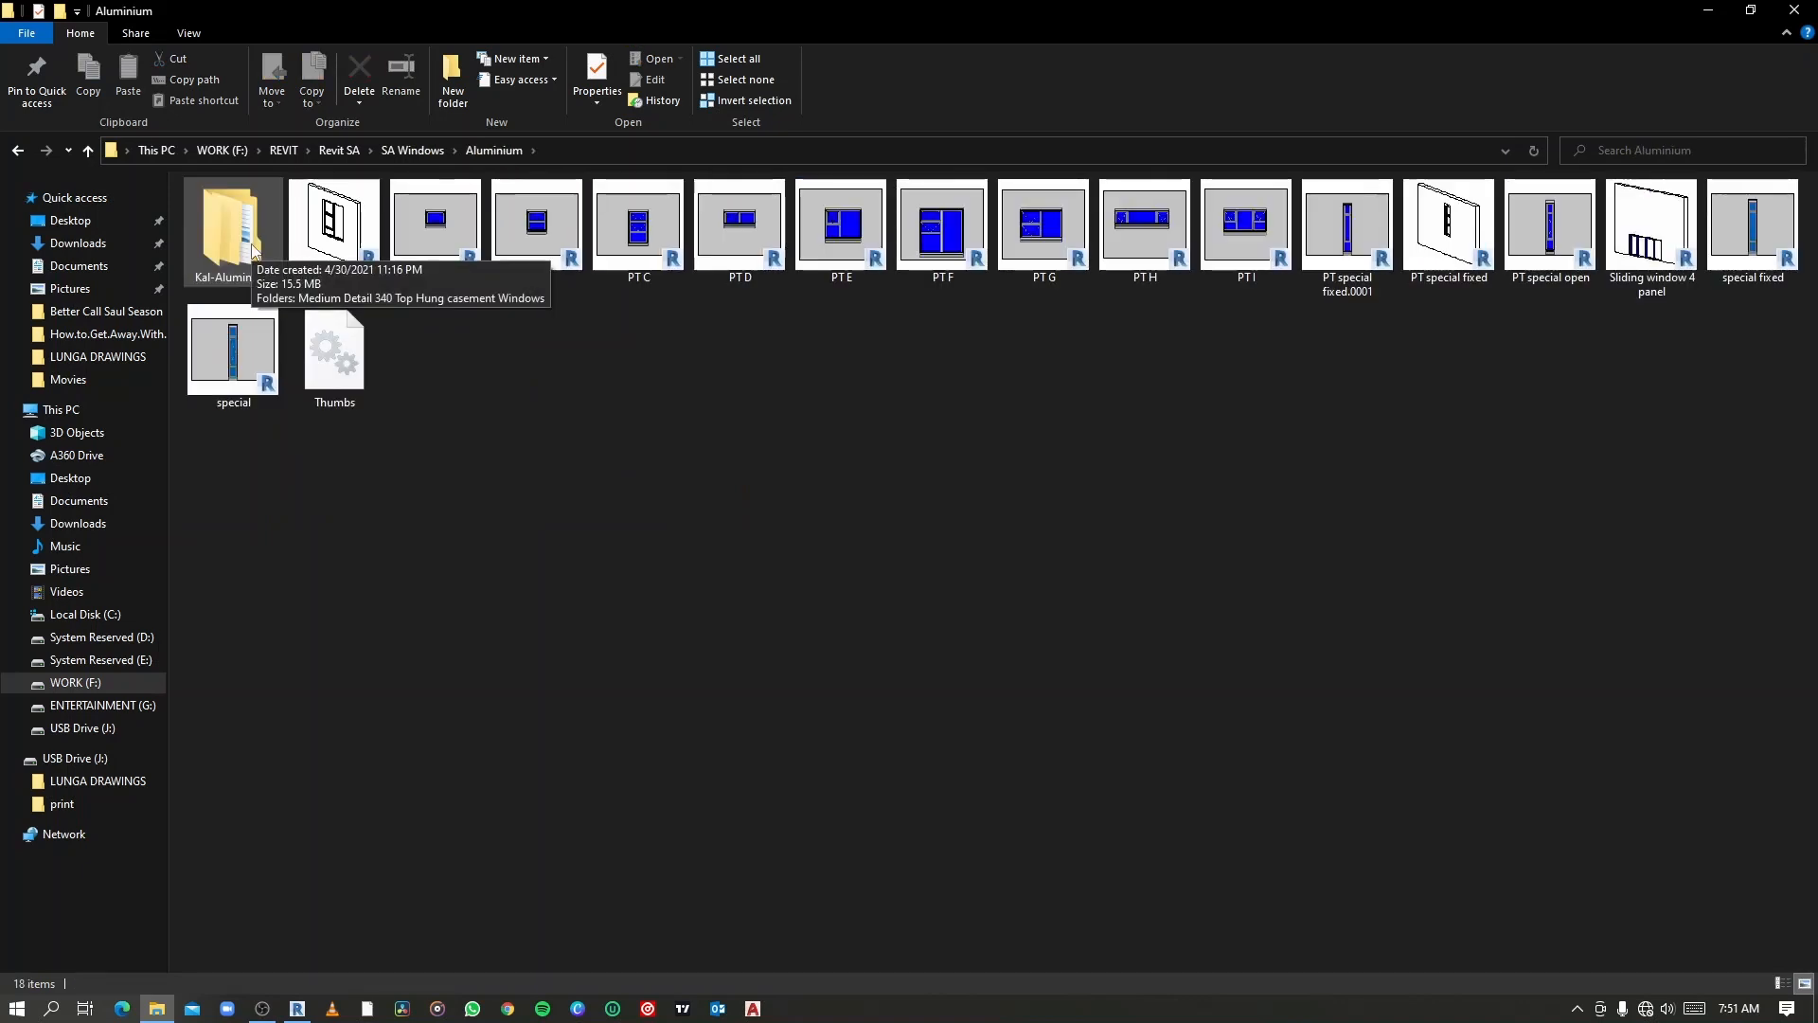
double_click(252, 244)
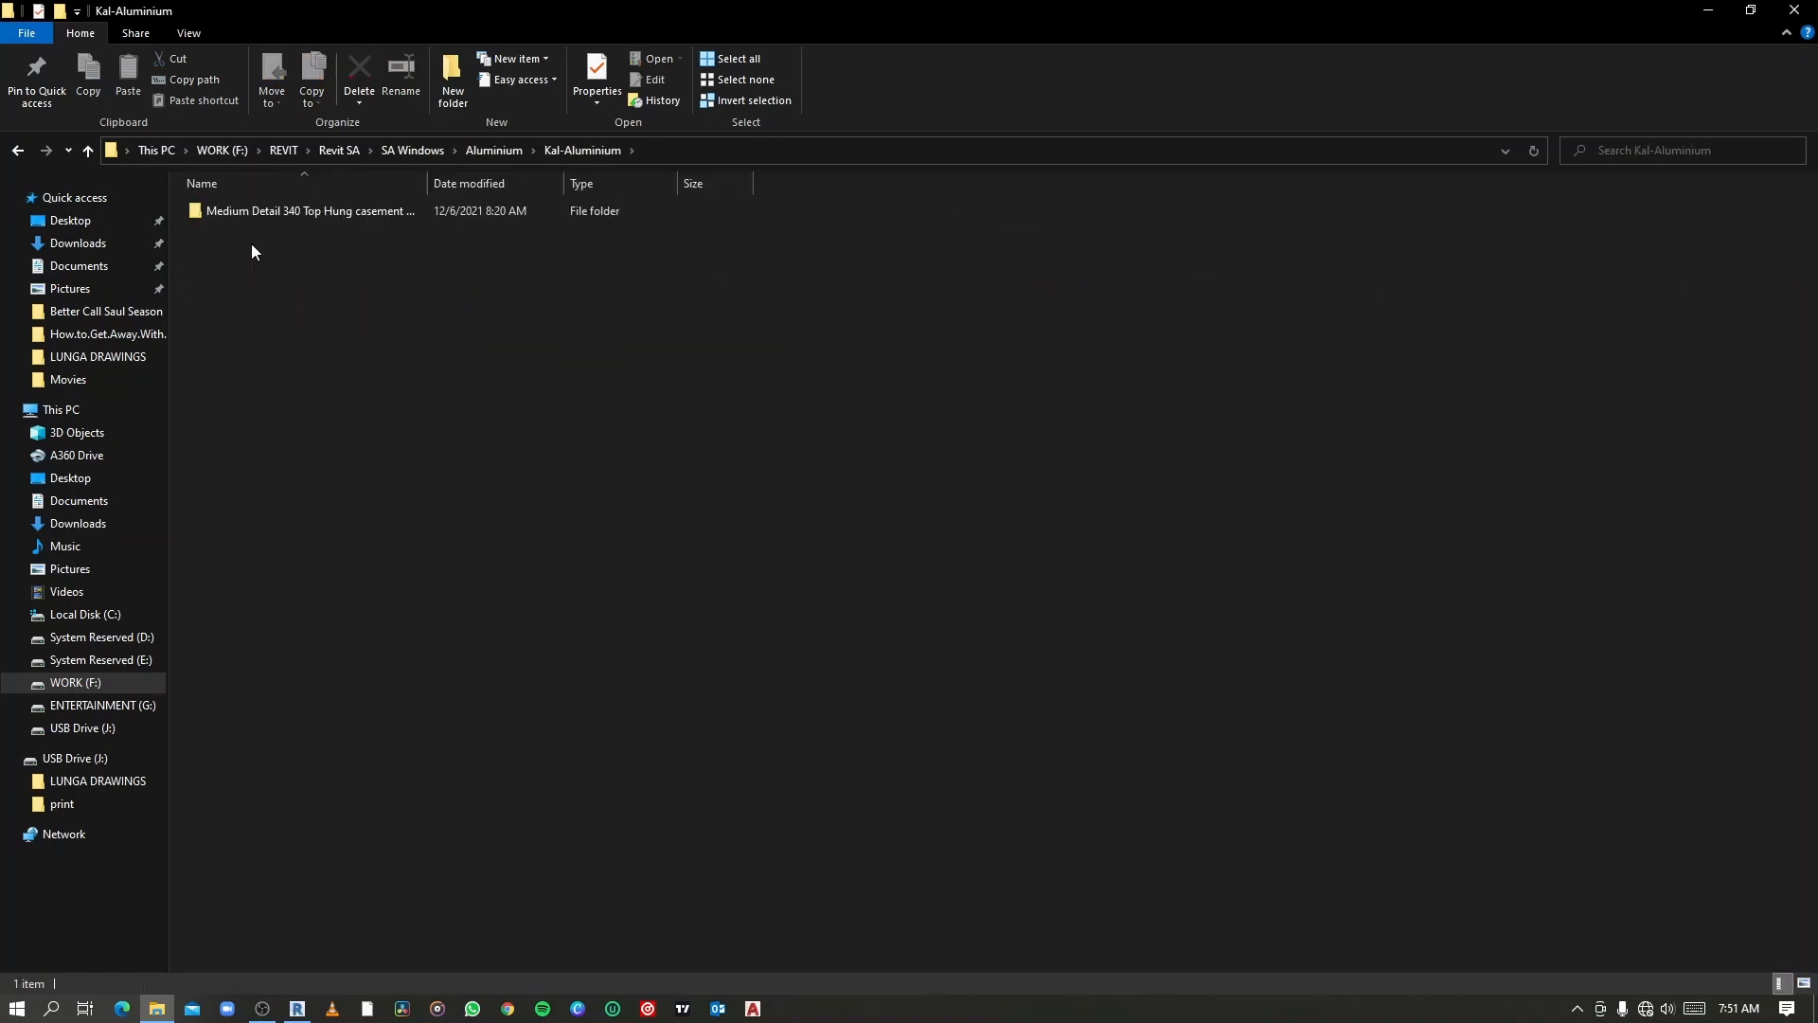
click(273, 216)
double_click(273, 214)
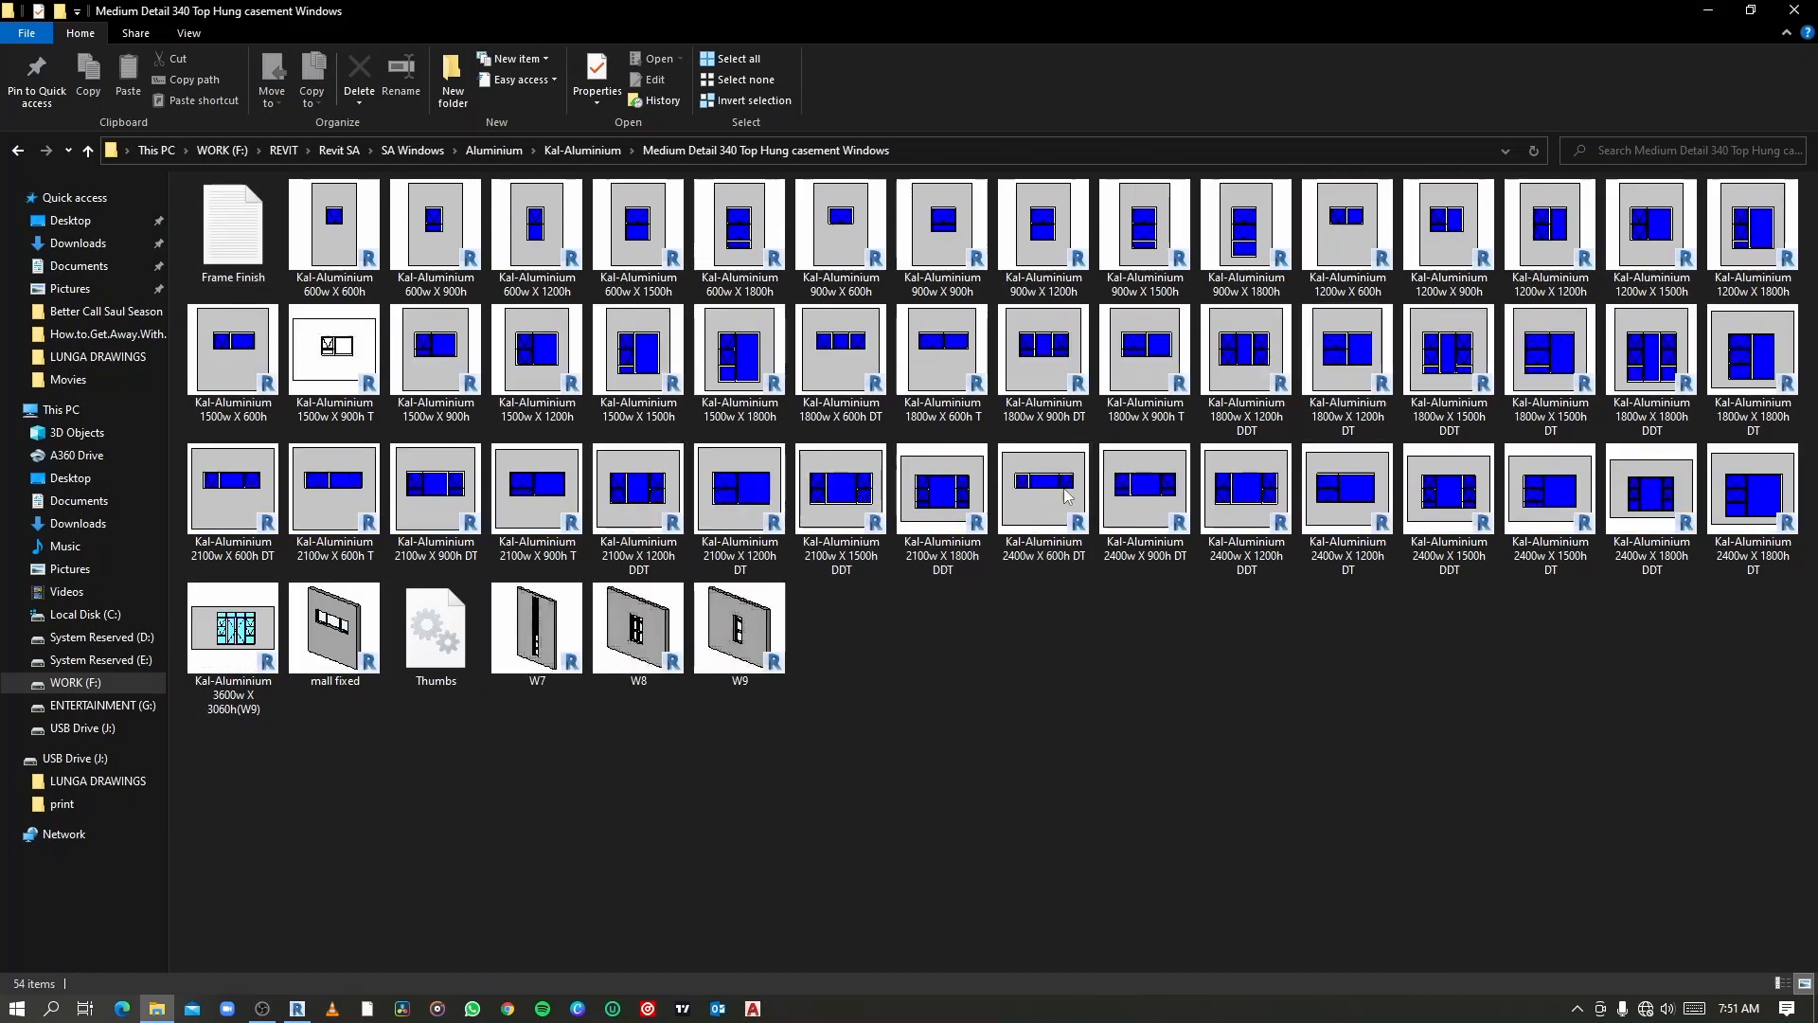
click(1709, 13)
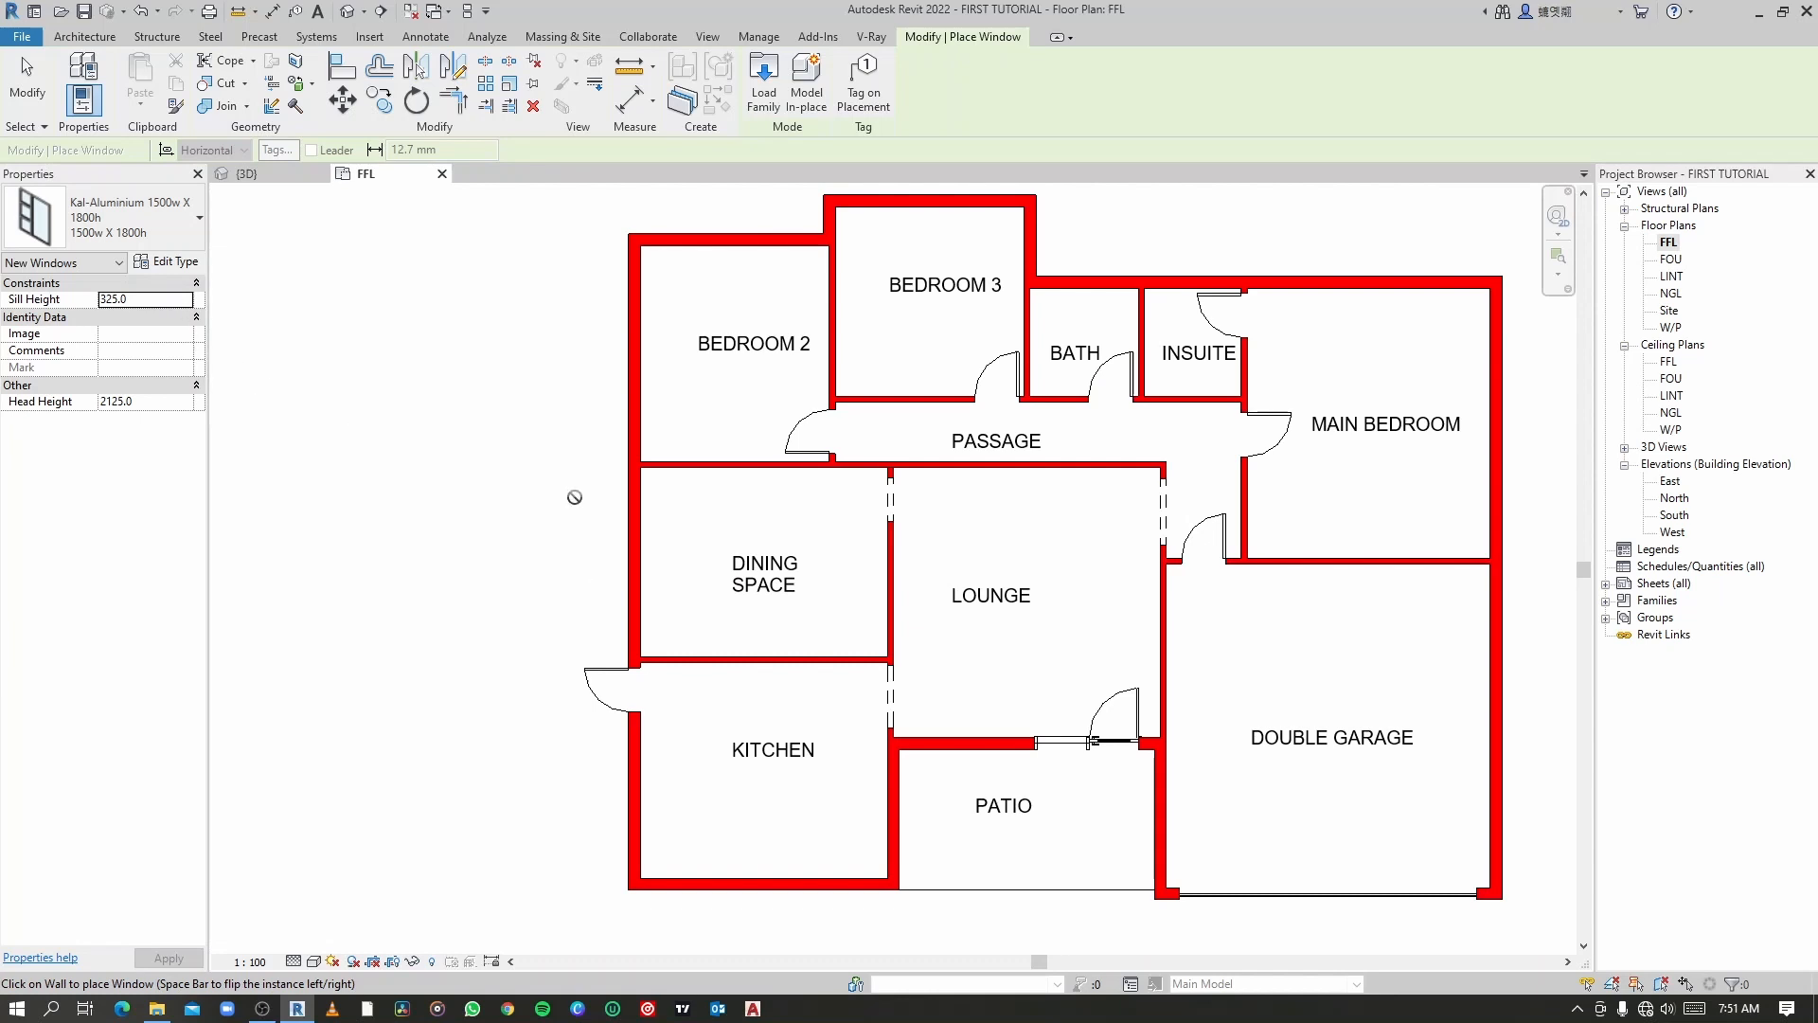
key(Escape)
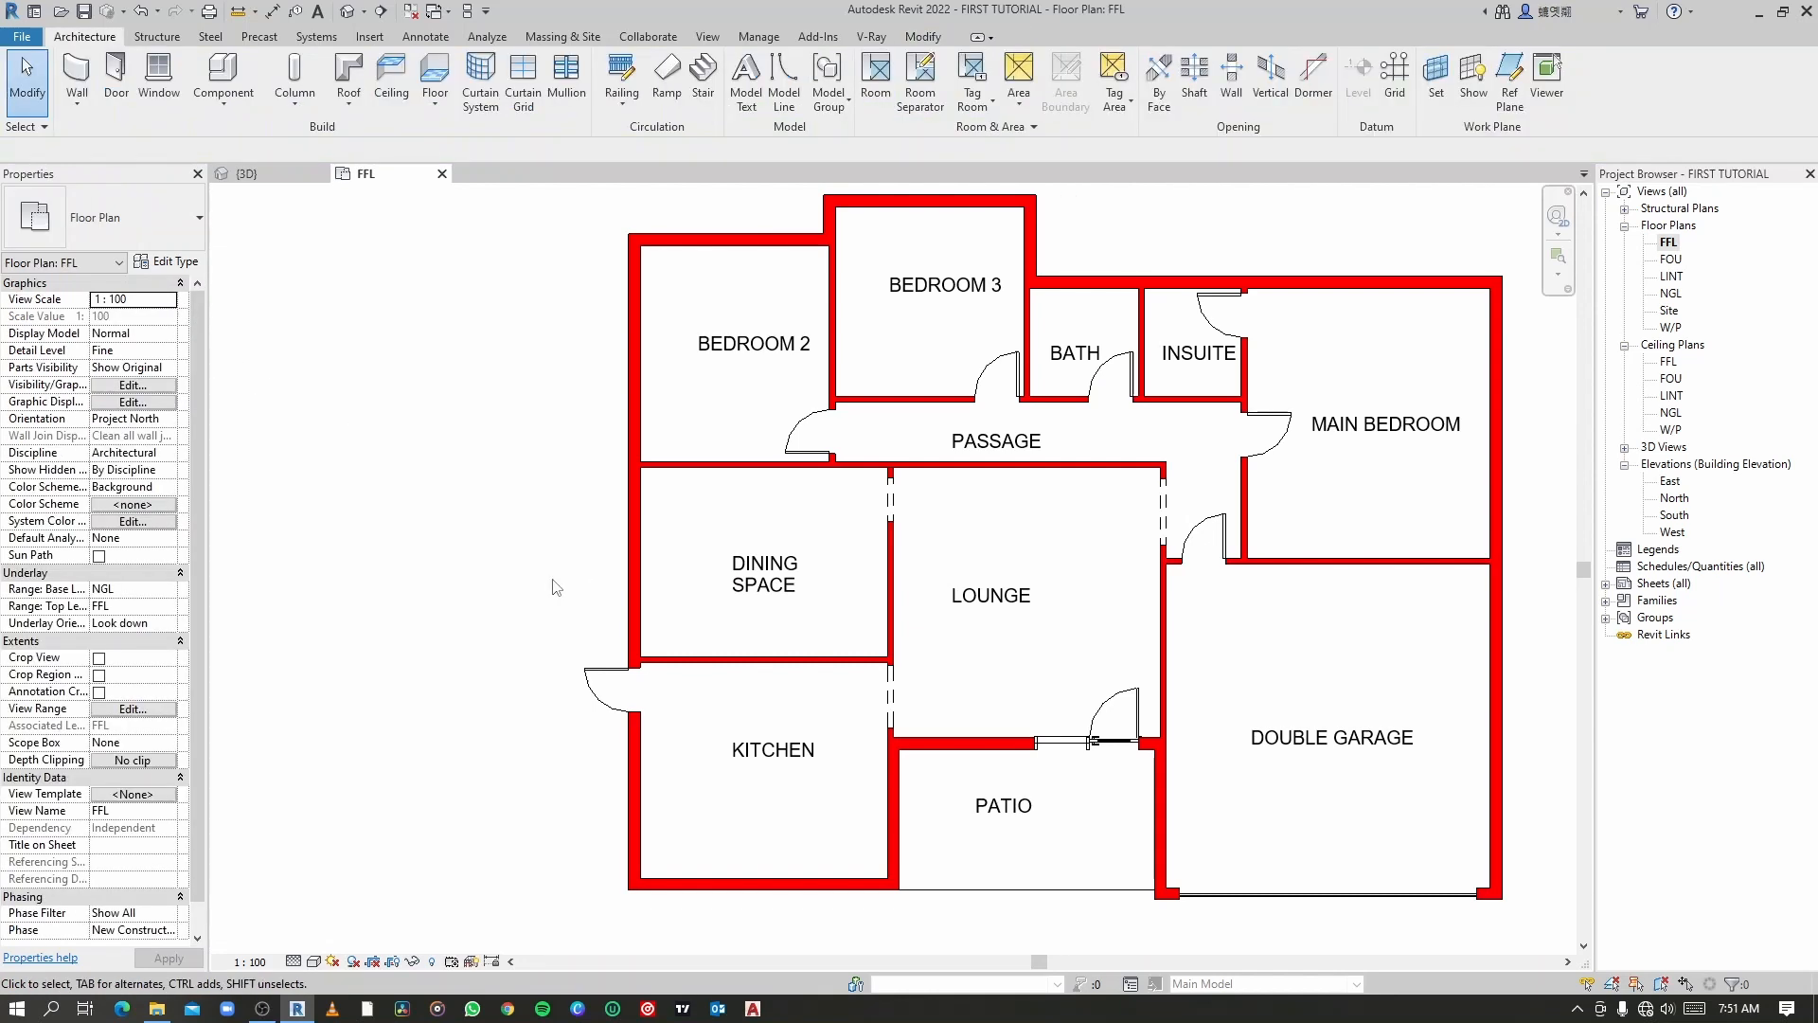
Step: Place a Kal-Aluminium 2400w X 600h DT window in the double garage's outer side wall, 1800 mm from each end
key(n)
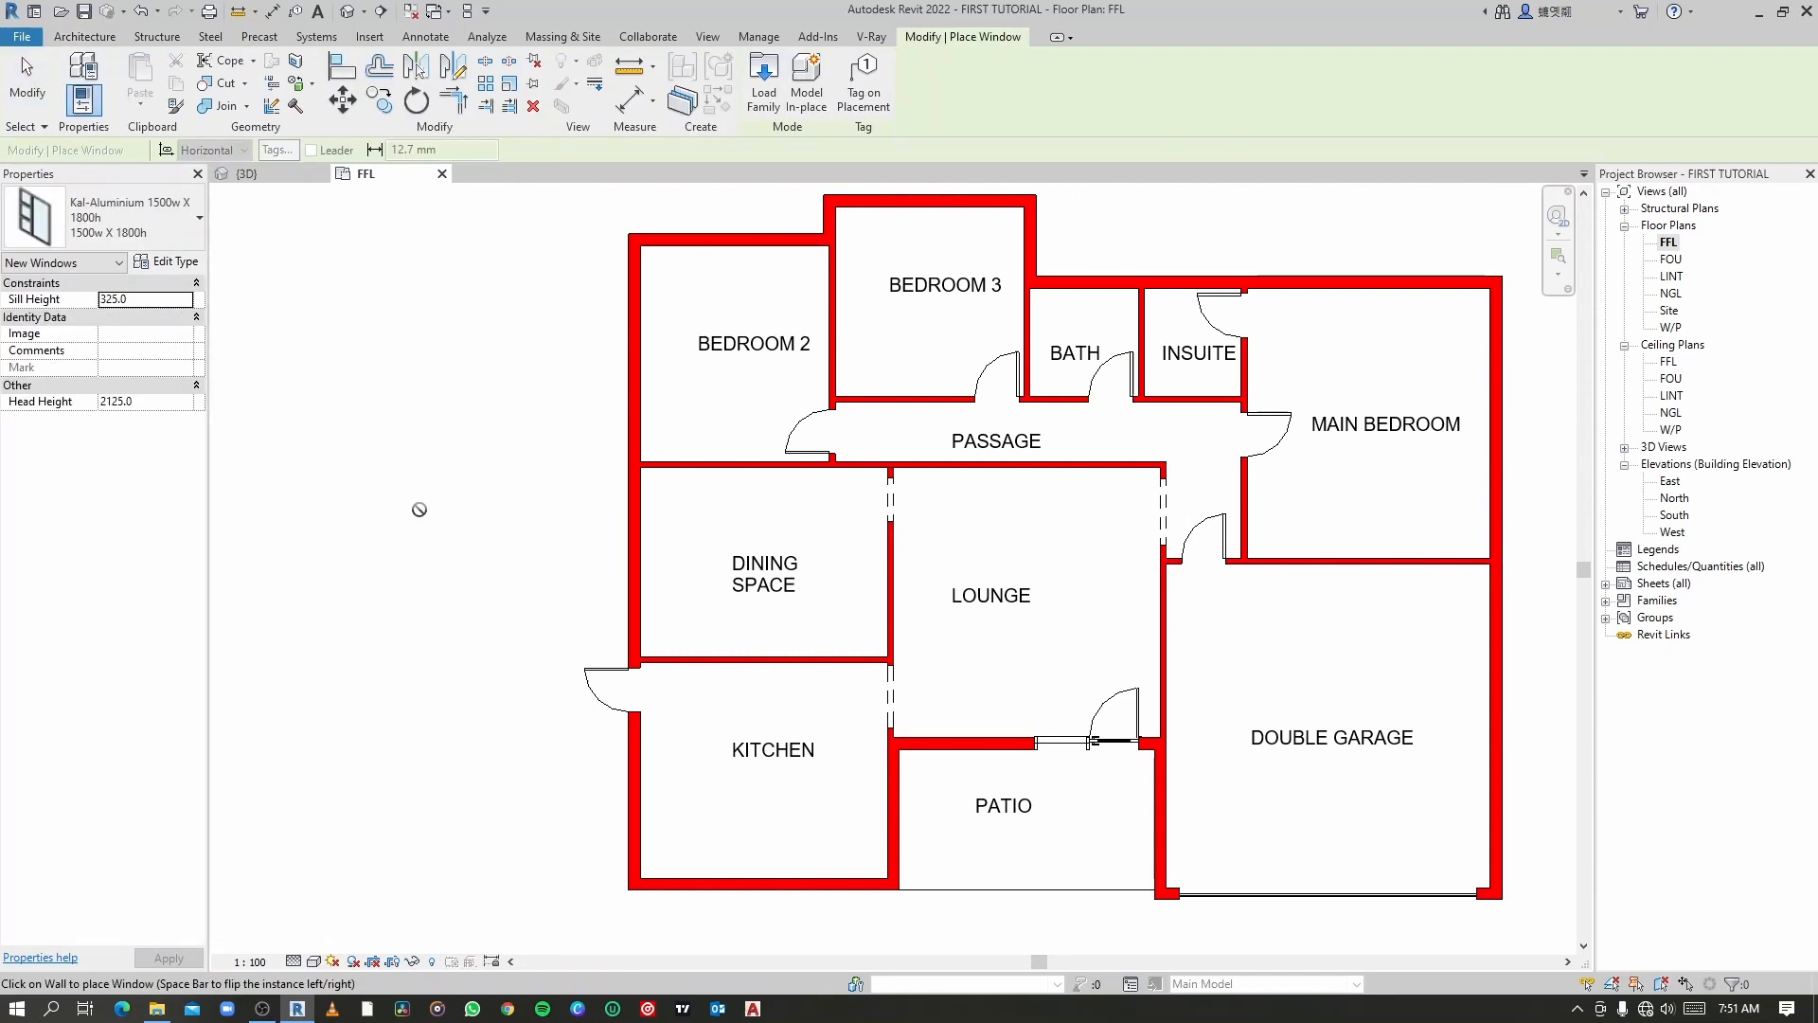
click(200, 219)
scroll(124, 446, down, 1)
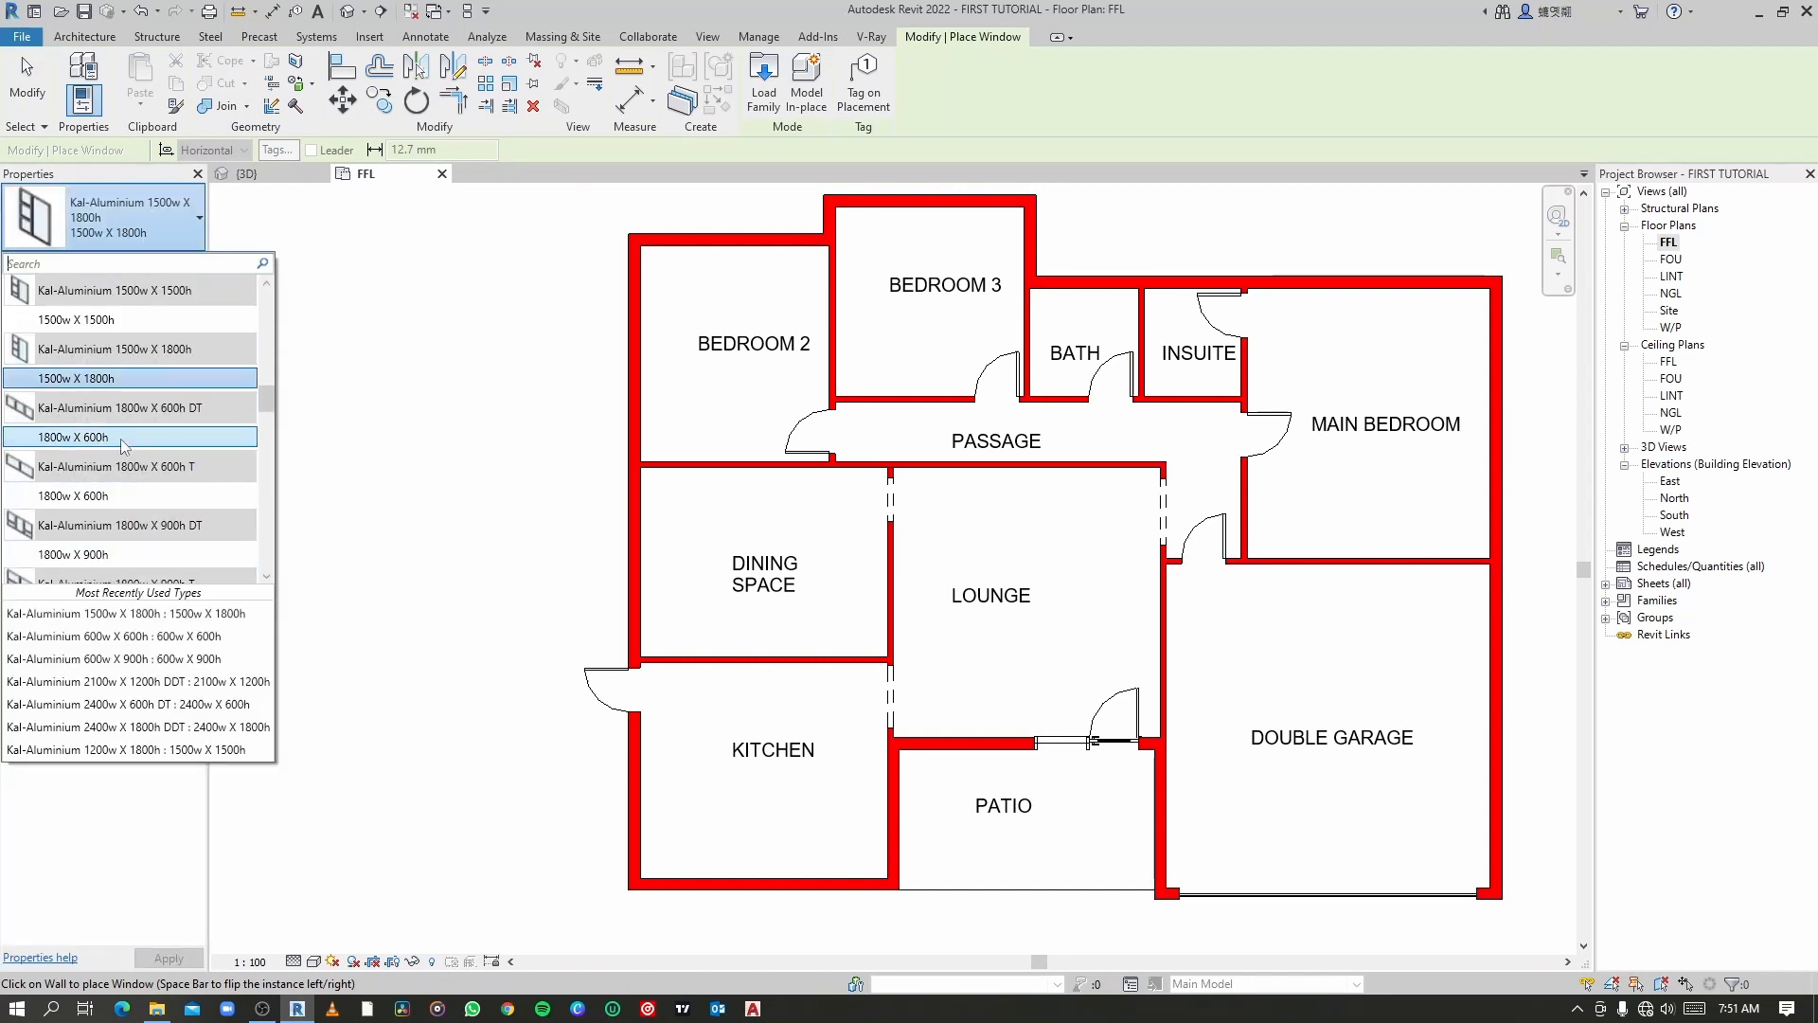
scroll(124, 446, down, 5)
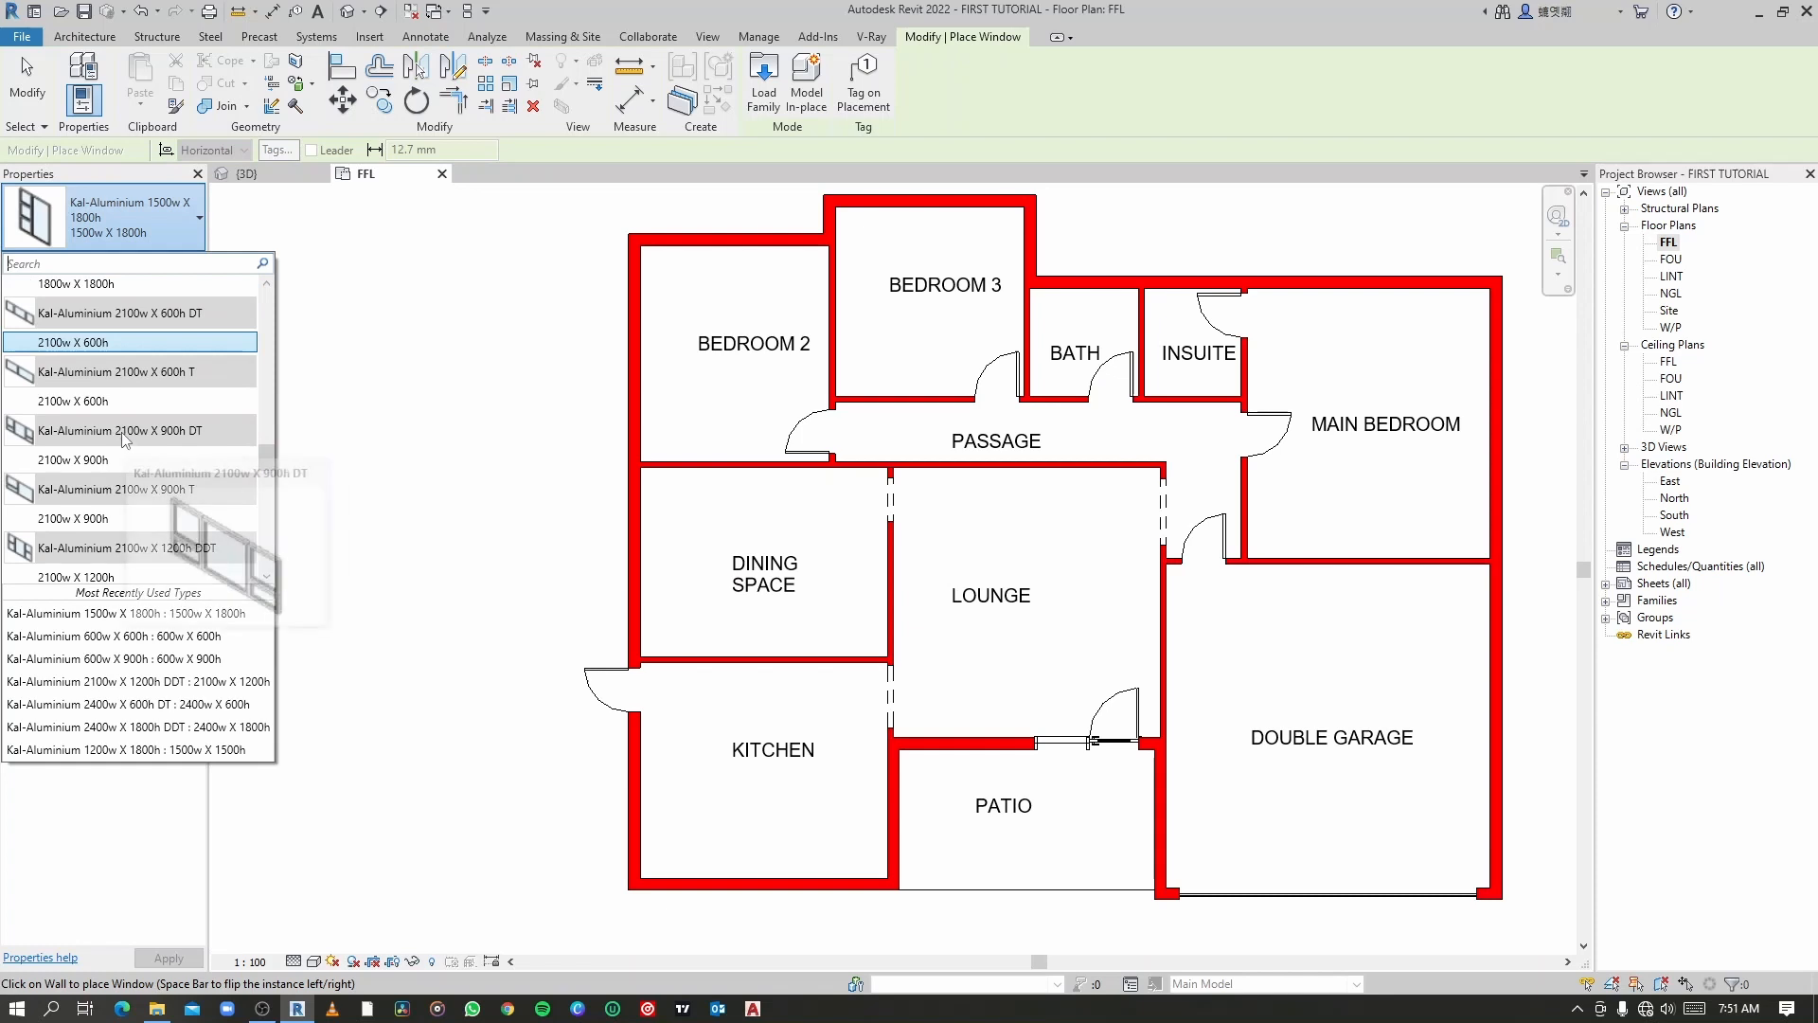
scroll(124, 440, down, 3)
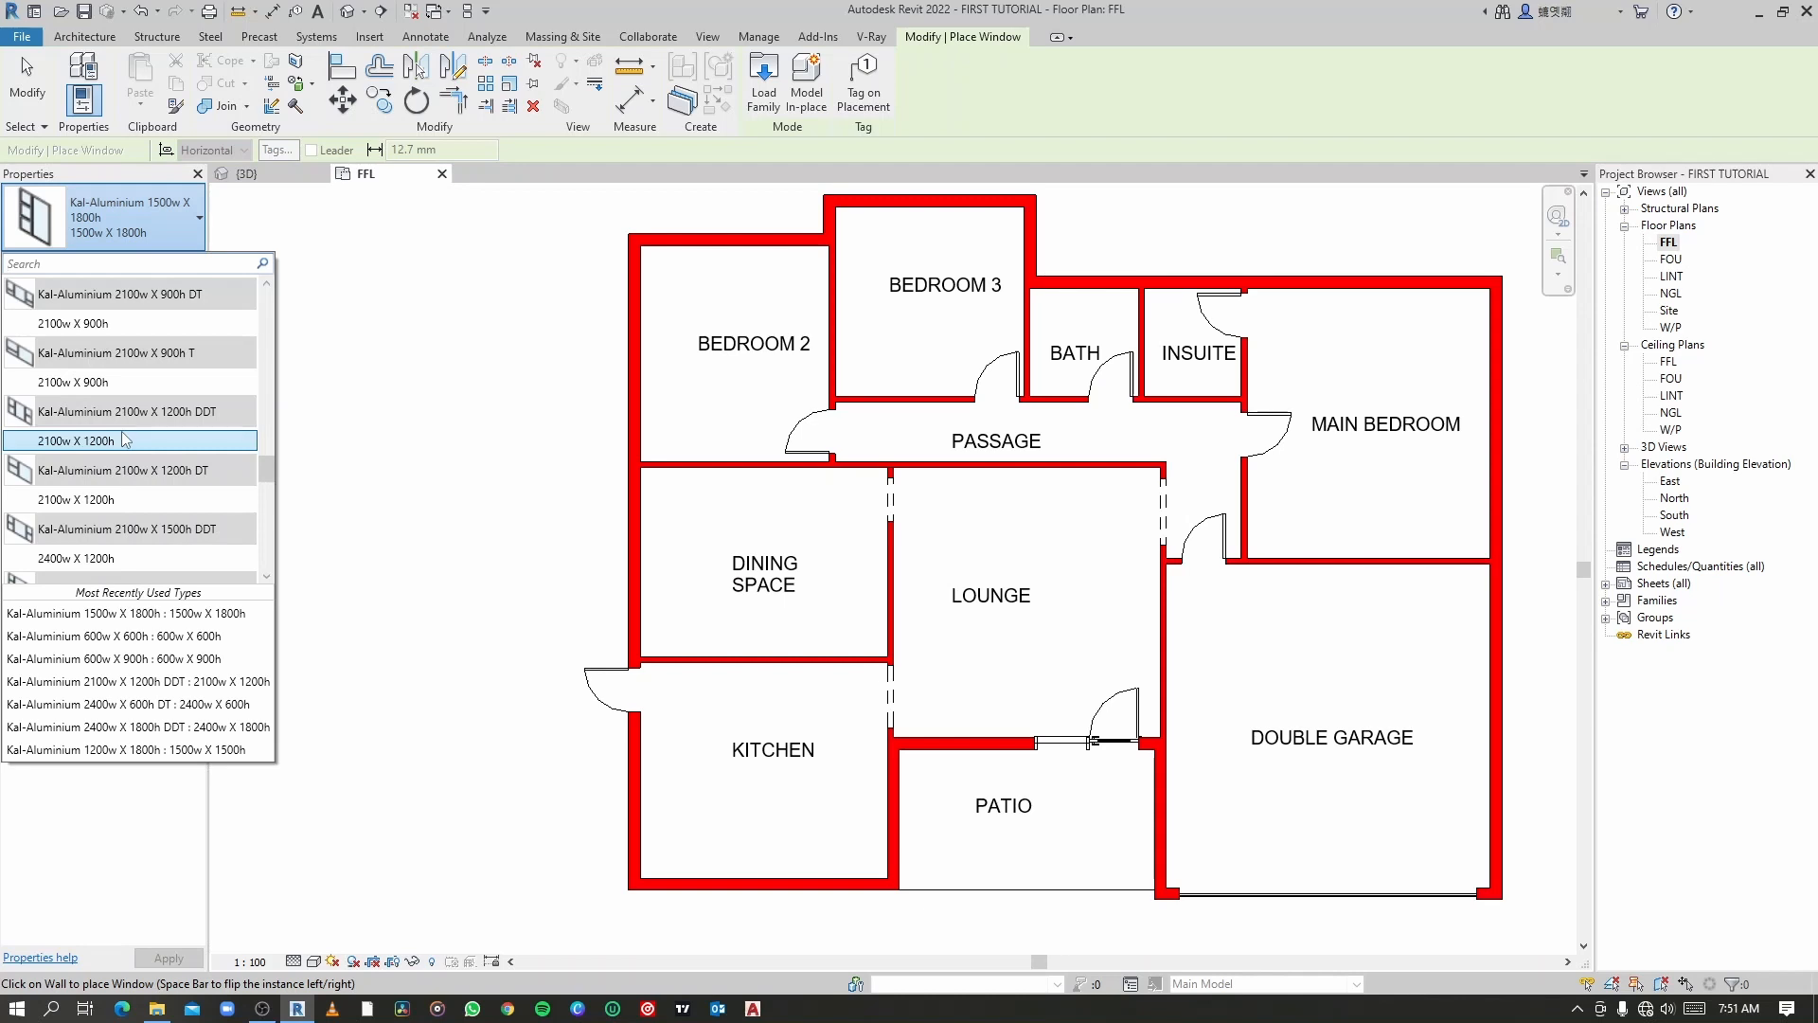
scroll(124, 440, down, 3)
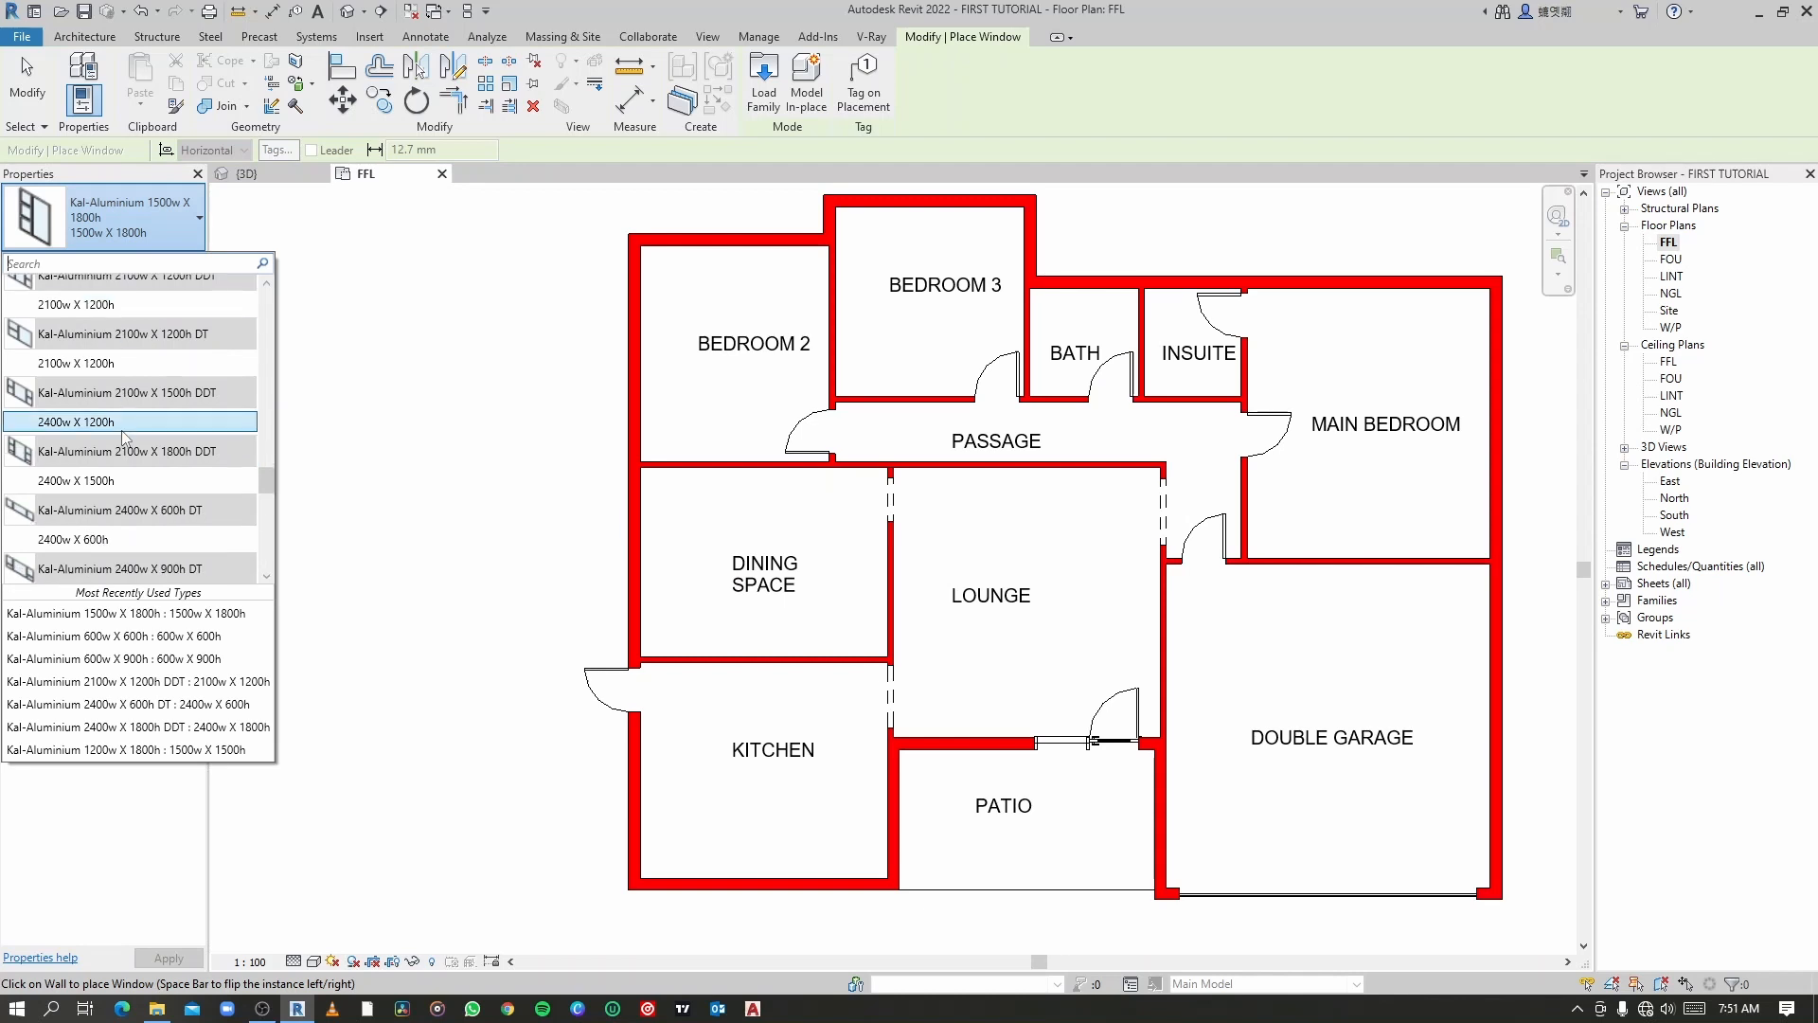
click(123, 539)
scroll(1449, 763, up, 5)
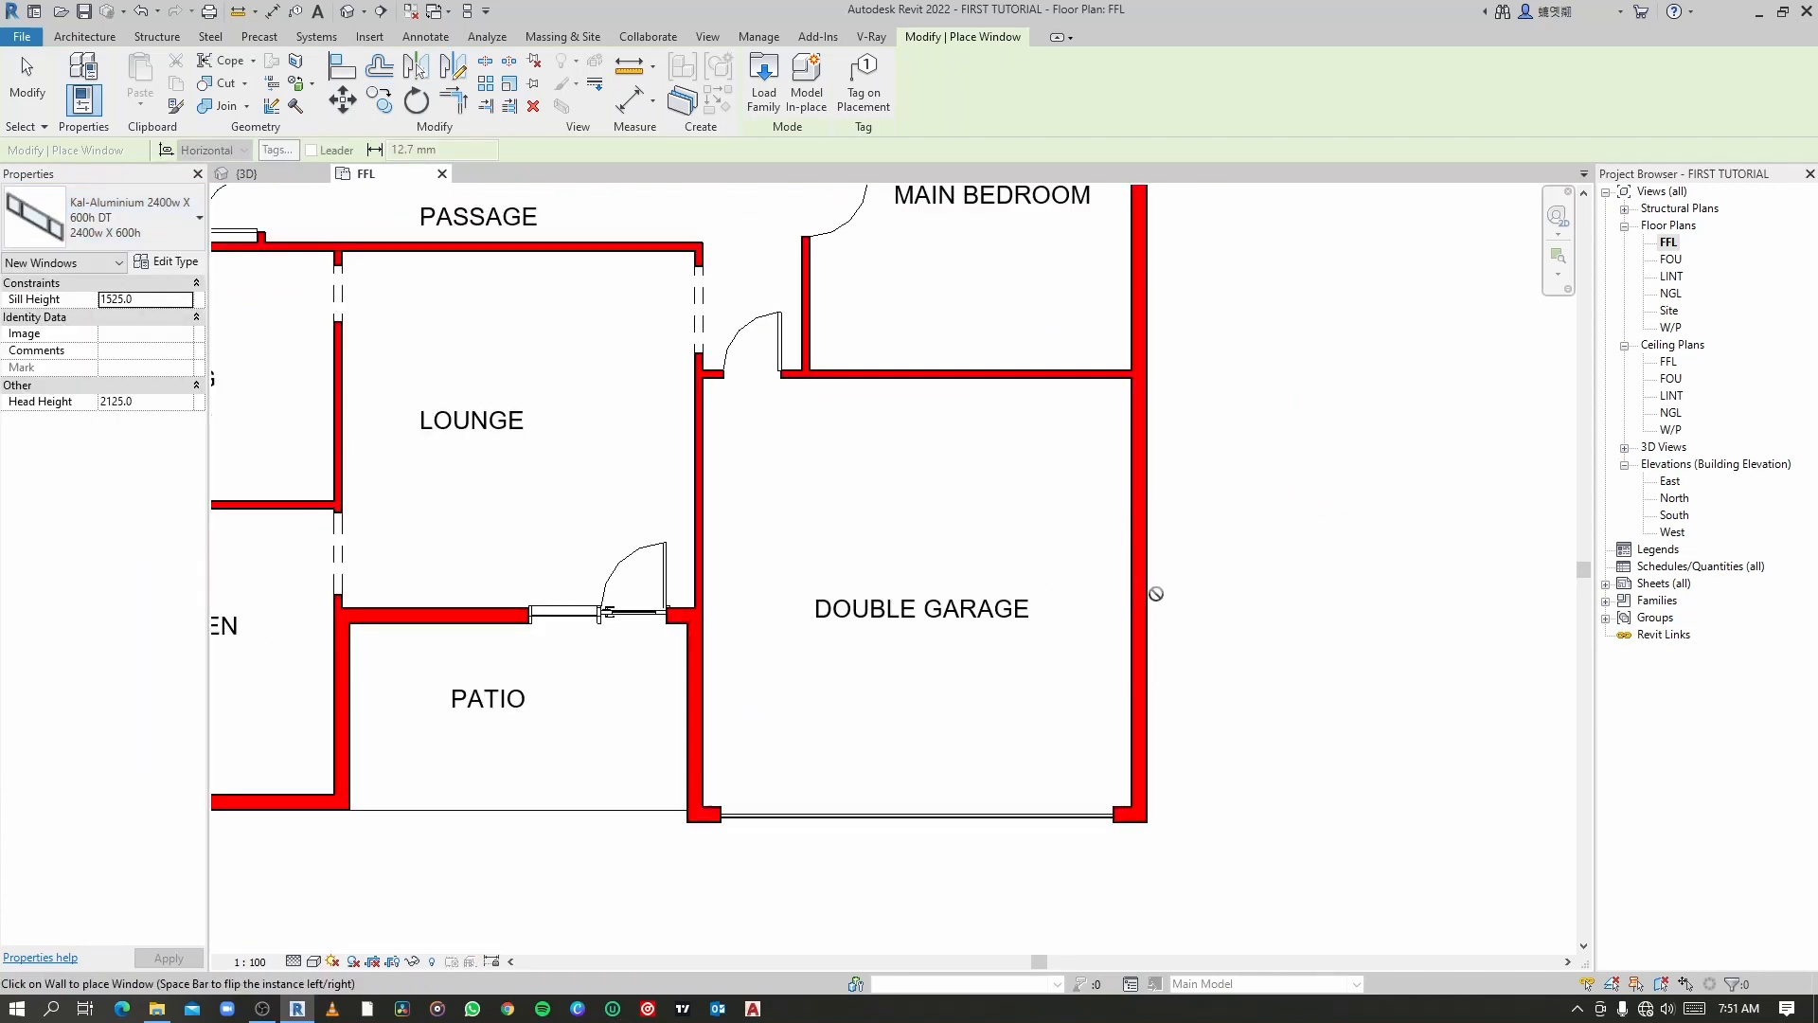
click(1140, 595)
scroll(1094, 582, down, 4)
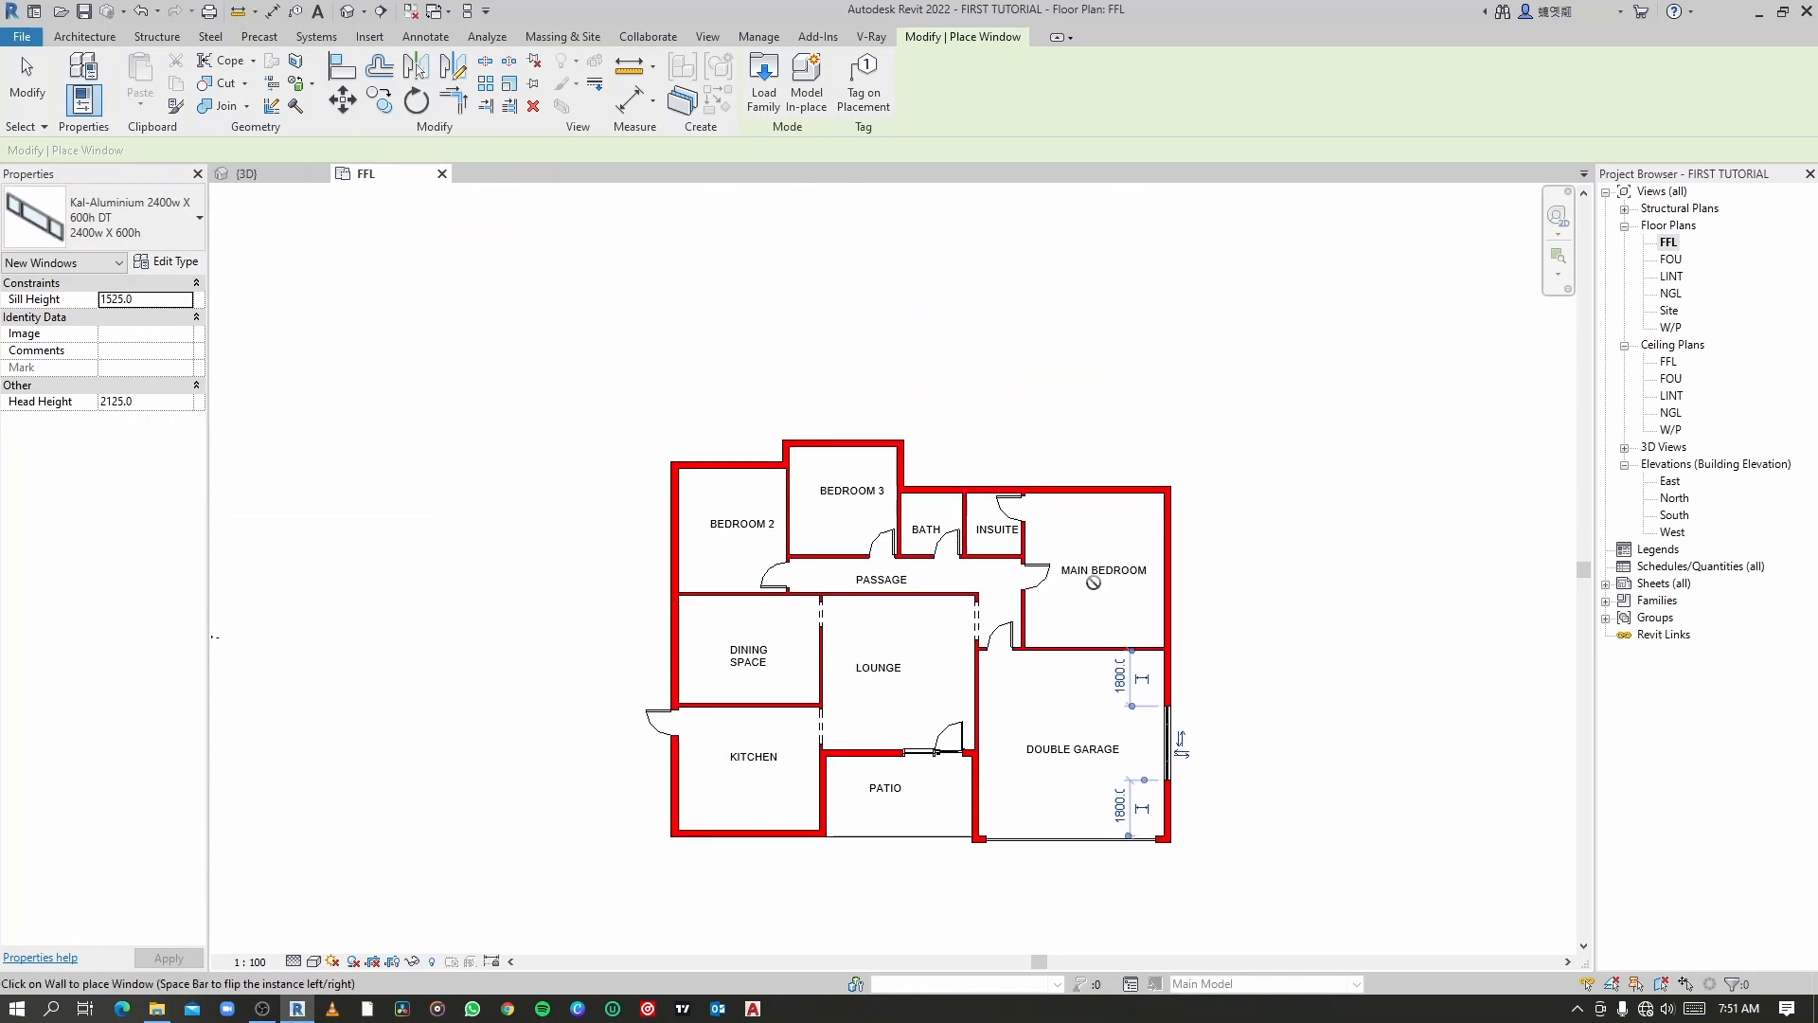
Step: Place a Kal-Aluminium 2100w X 1800h DDT window of type 2400w X 1500h in the main bedroom's upper exterior wall, 1050 mm from each end
scroll(1094, 582, up, 3)
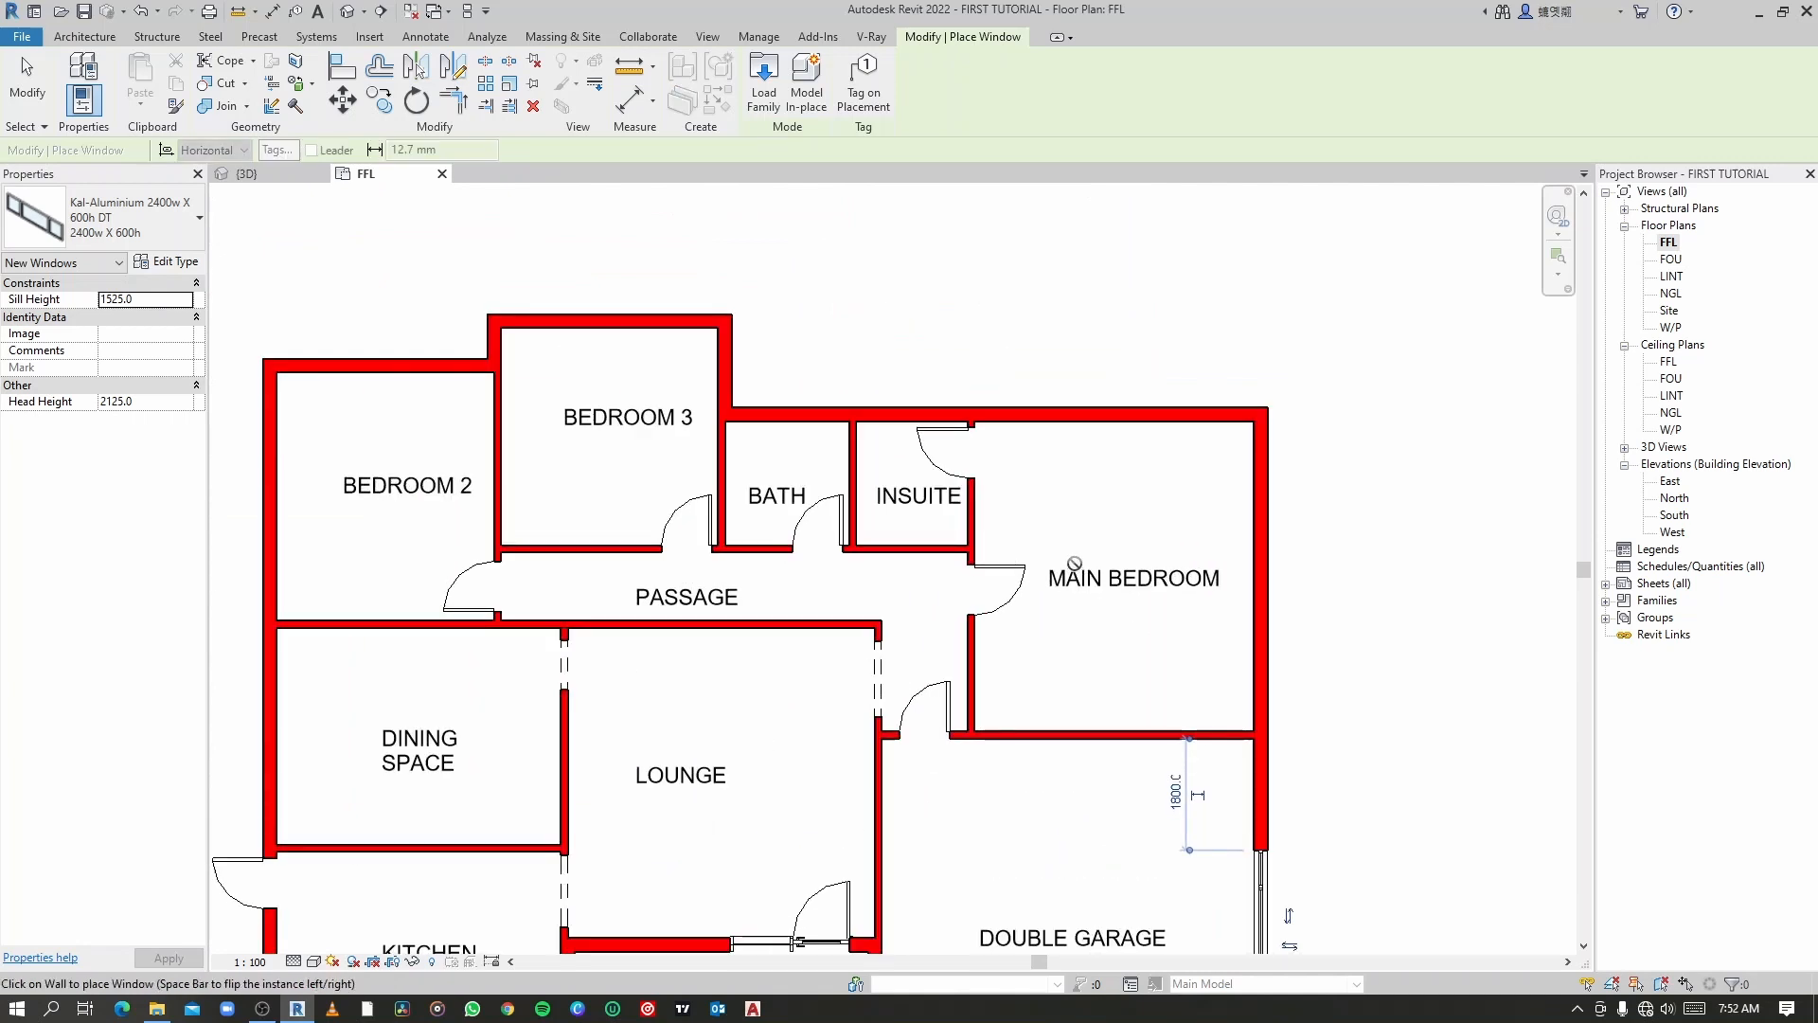
click(189, 228)
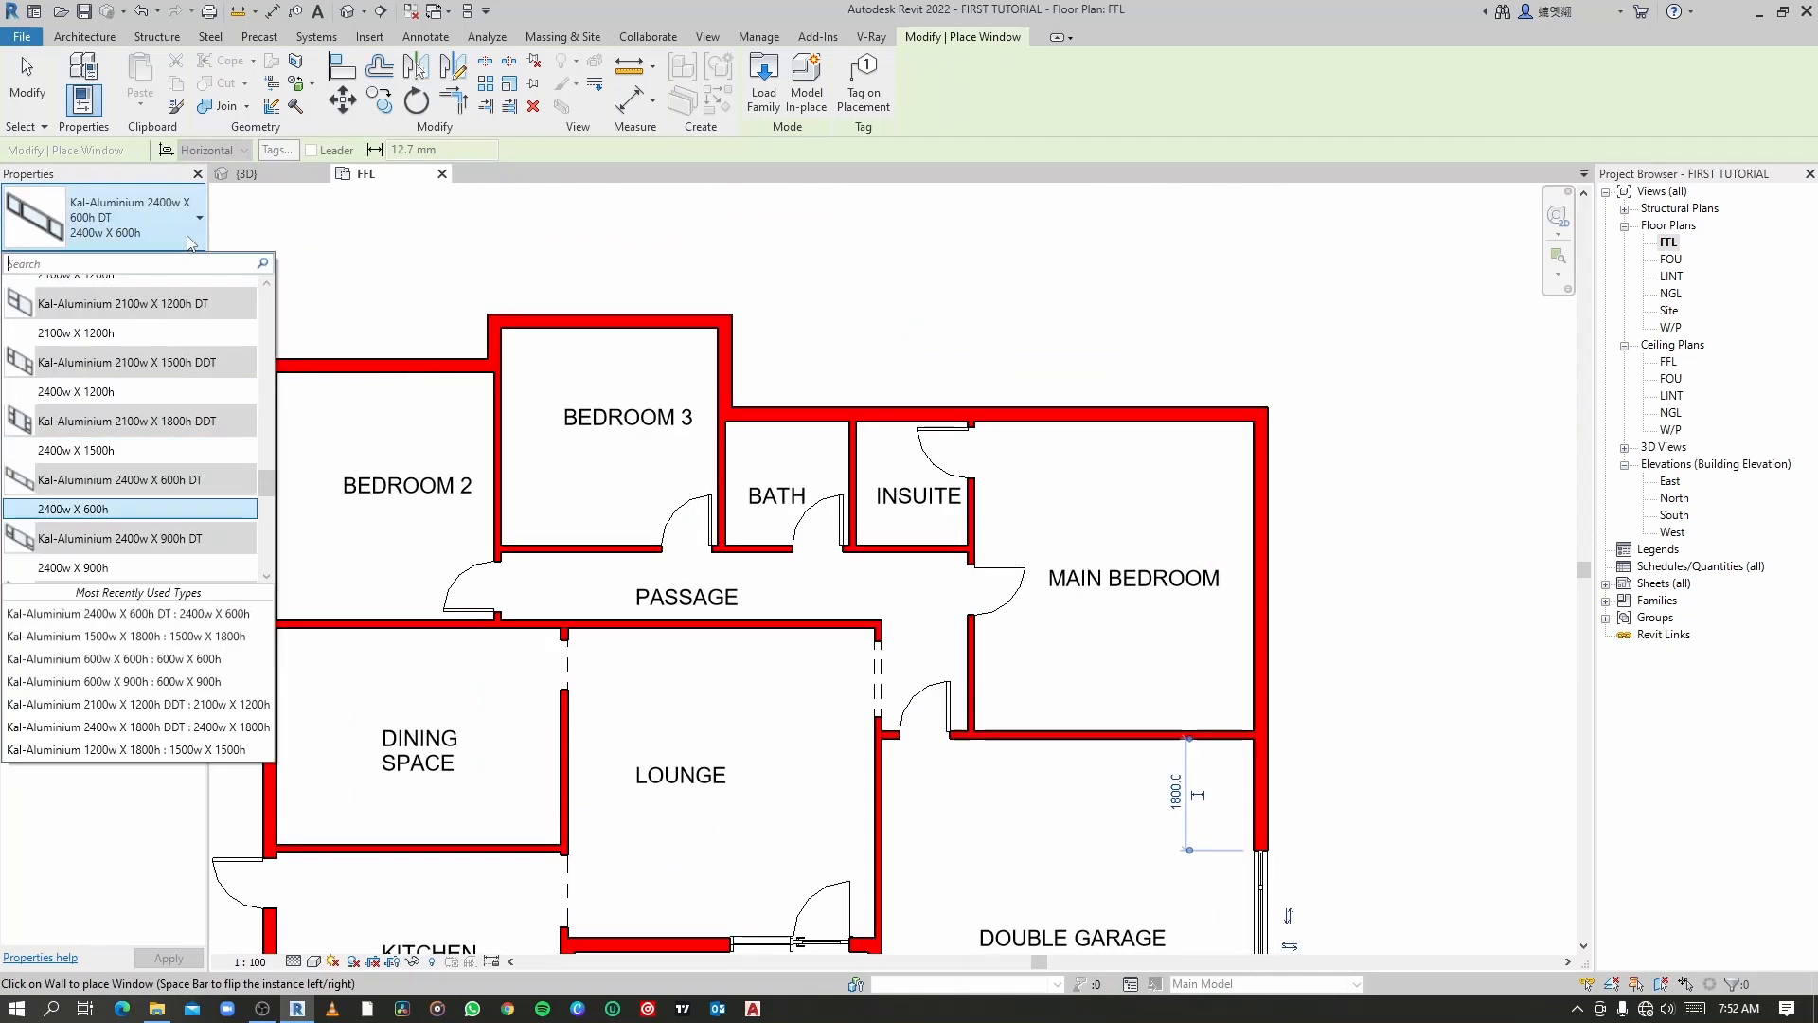
click(100, 451)
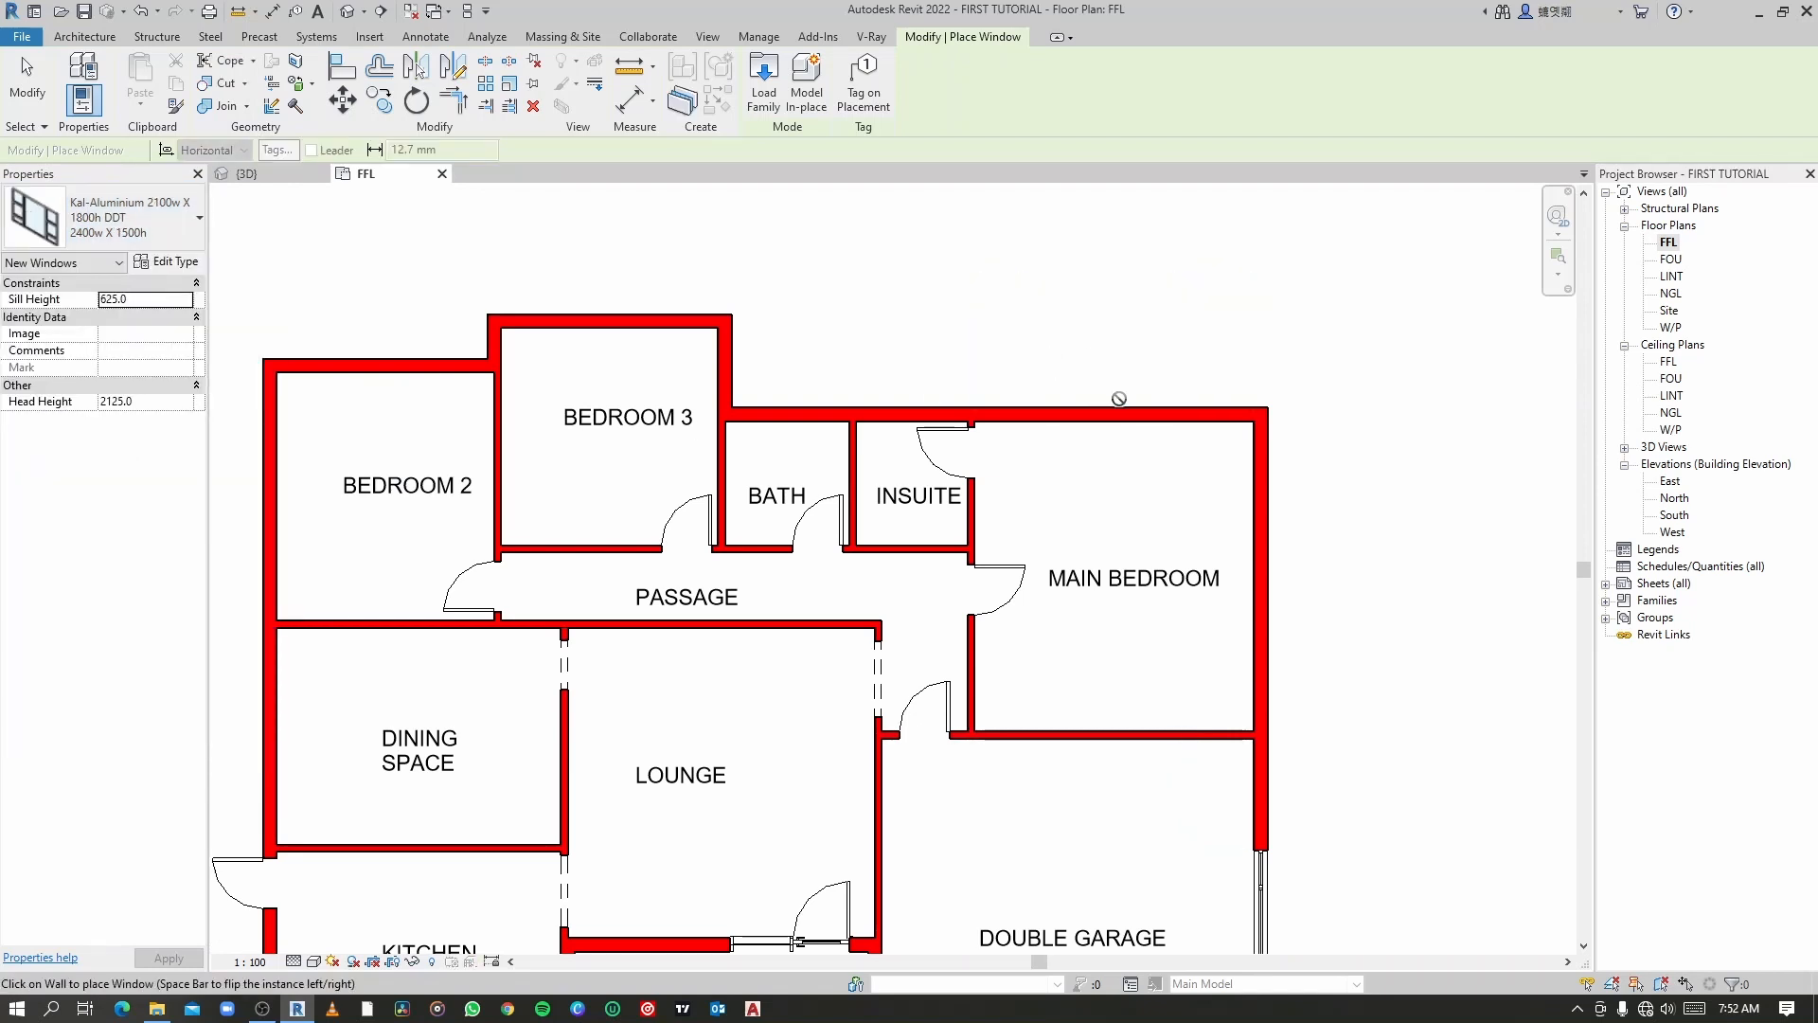
click(1121, 401)
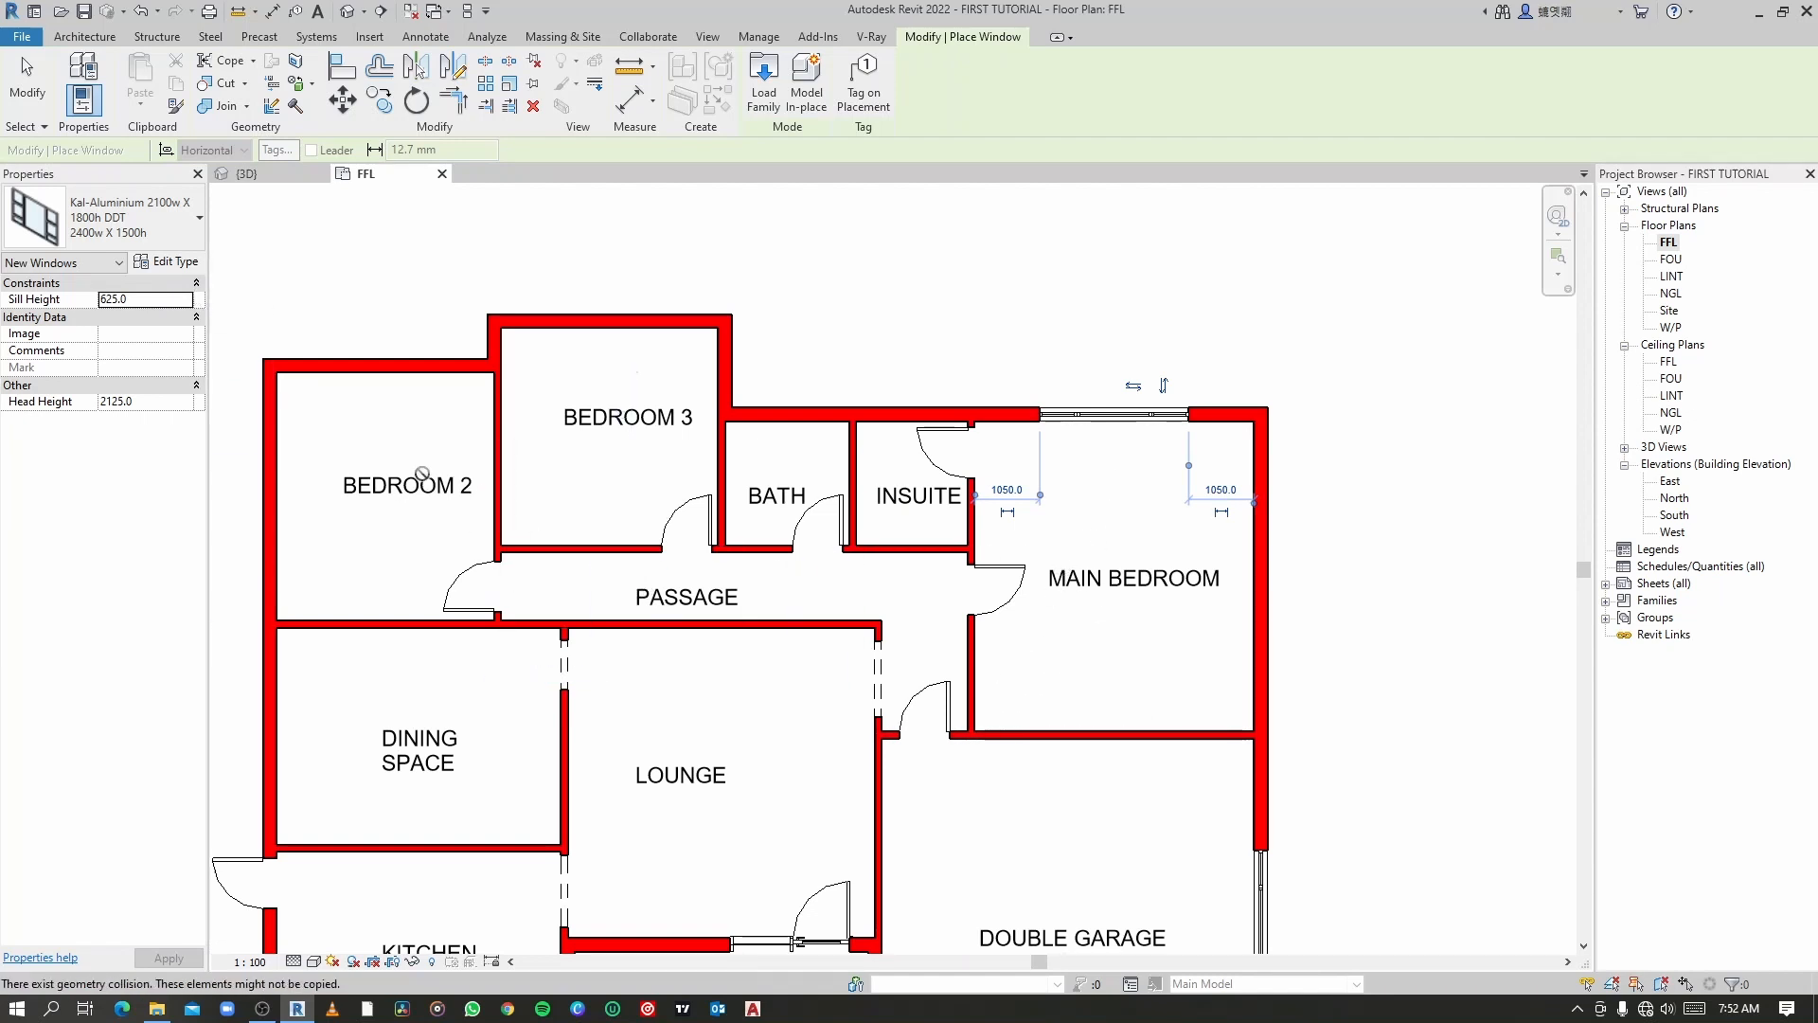
Step: Place Kal-Aluminium 1800w X 1800h DDT windows in Bedroom 3's upper wall, 1000 and 700 mm from its sides, and centred in Bedroom 2's outer wall
click(173, 236)
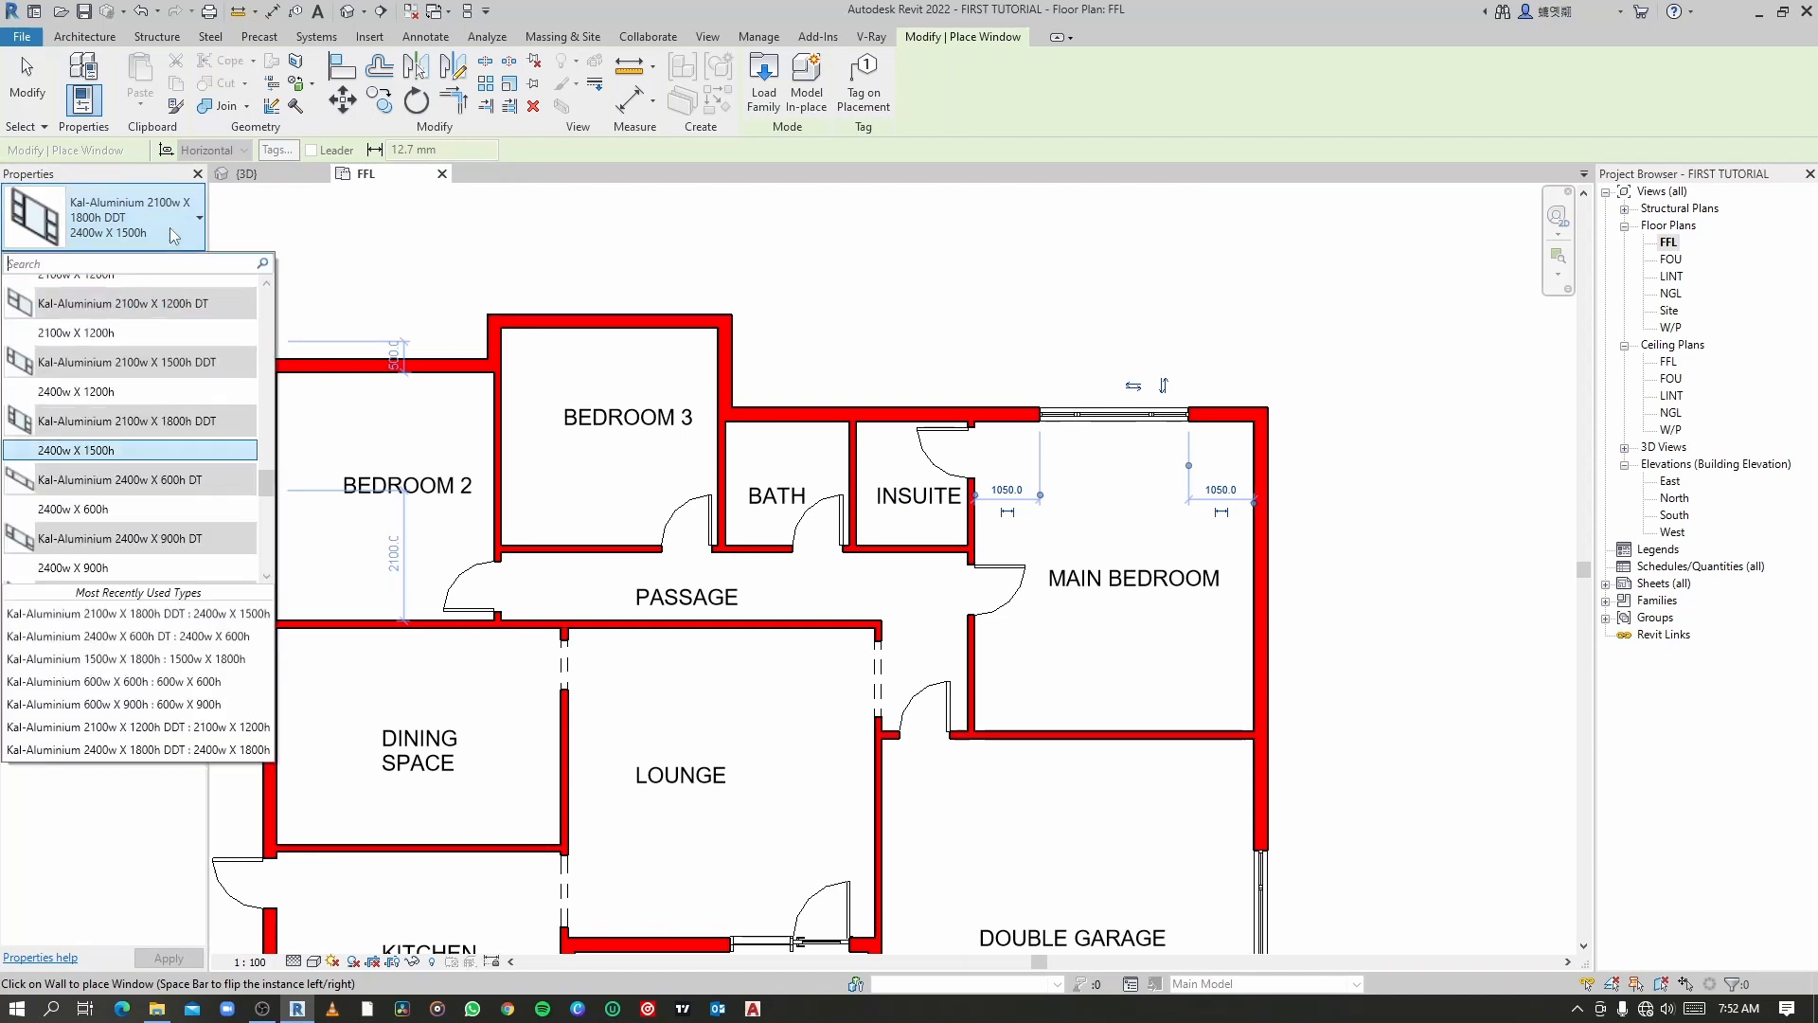
scroll(107, 417, up, 1)
scroll(107, 416, up, 3)
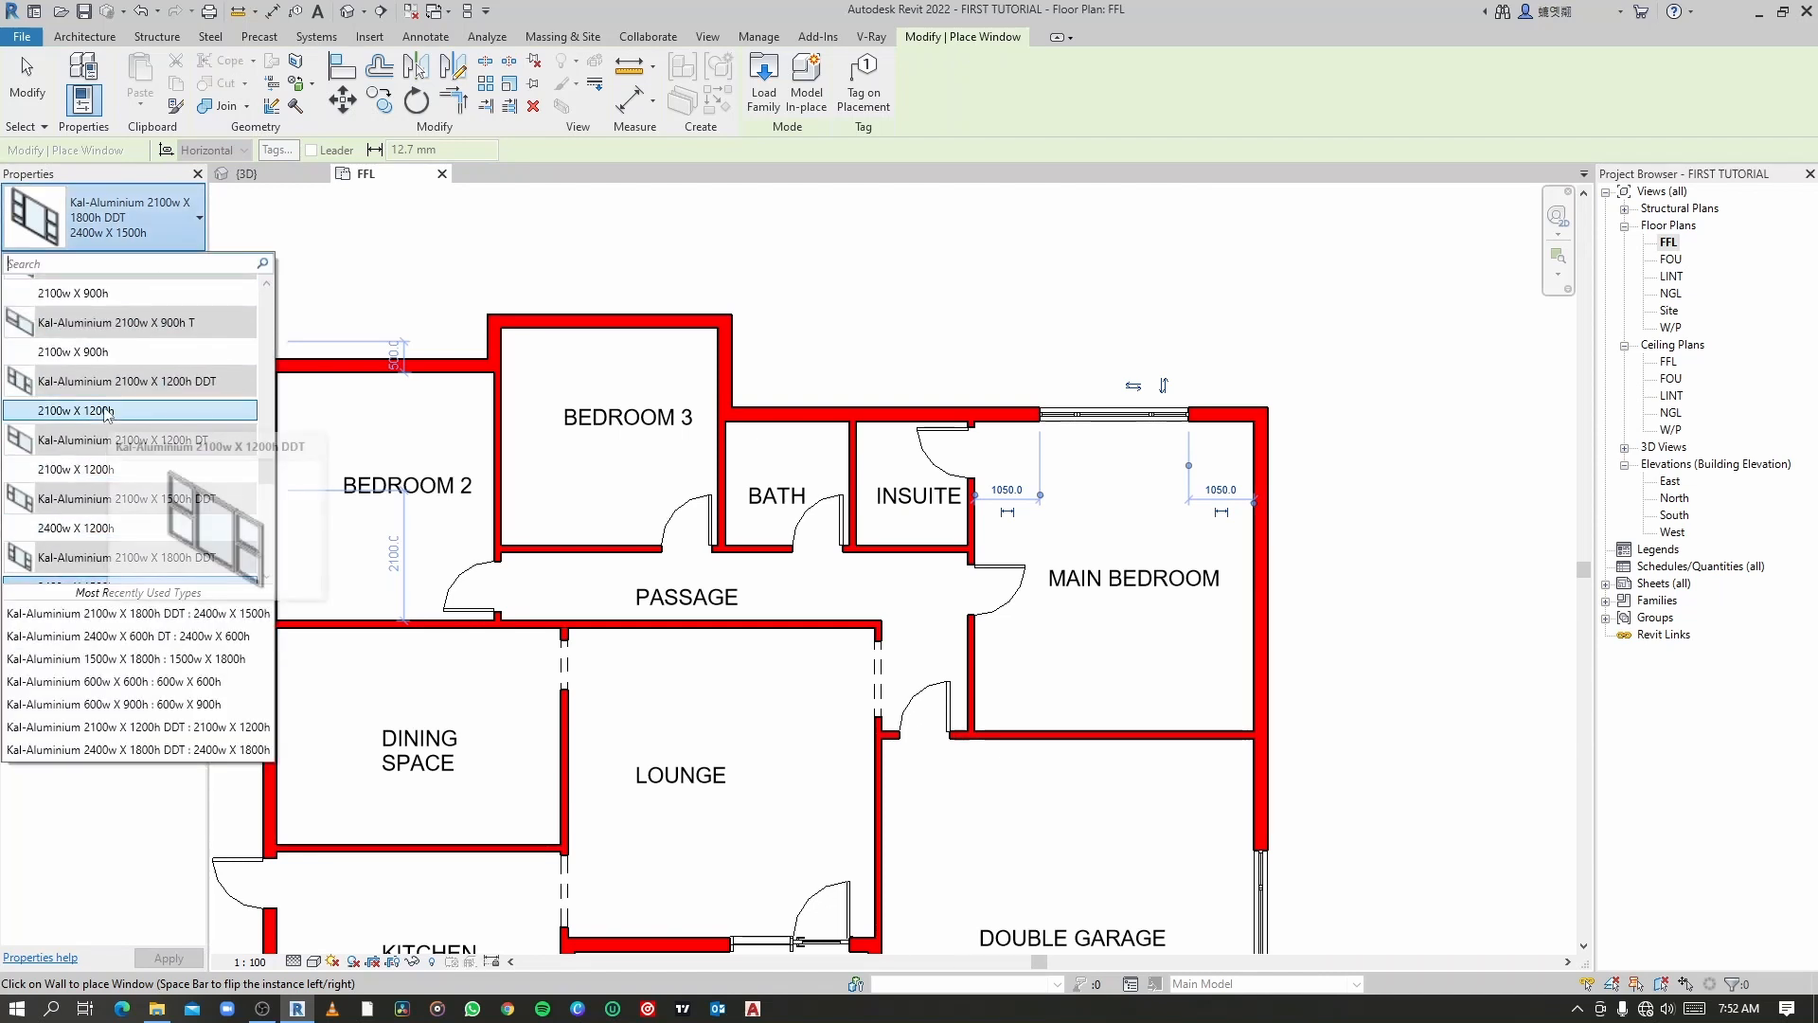
scroll(107, 414, up, 2)
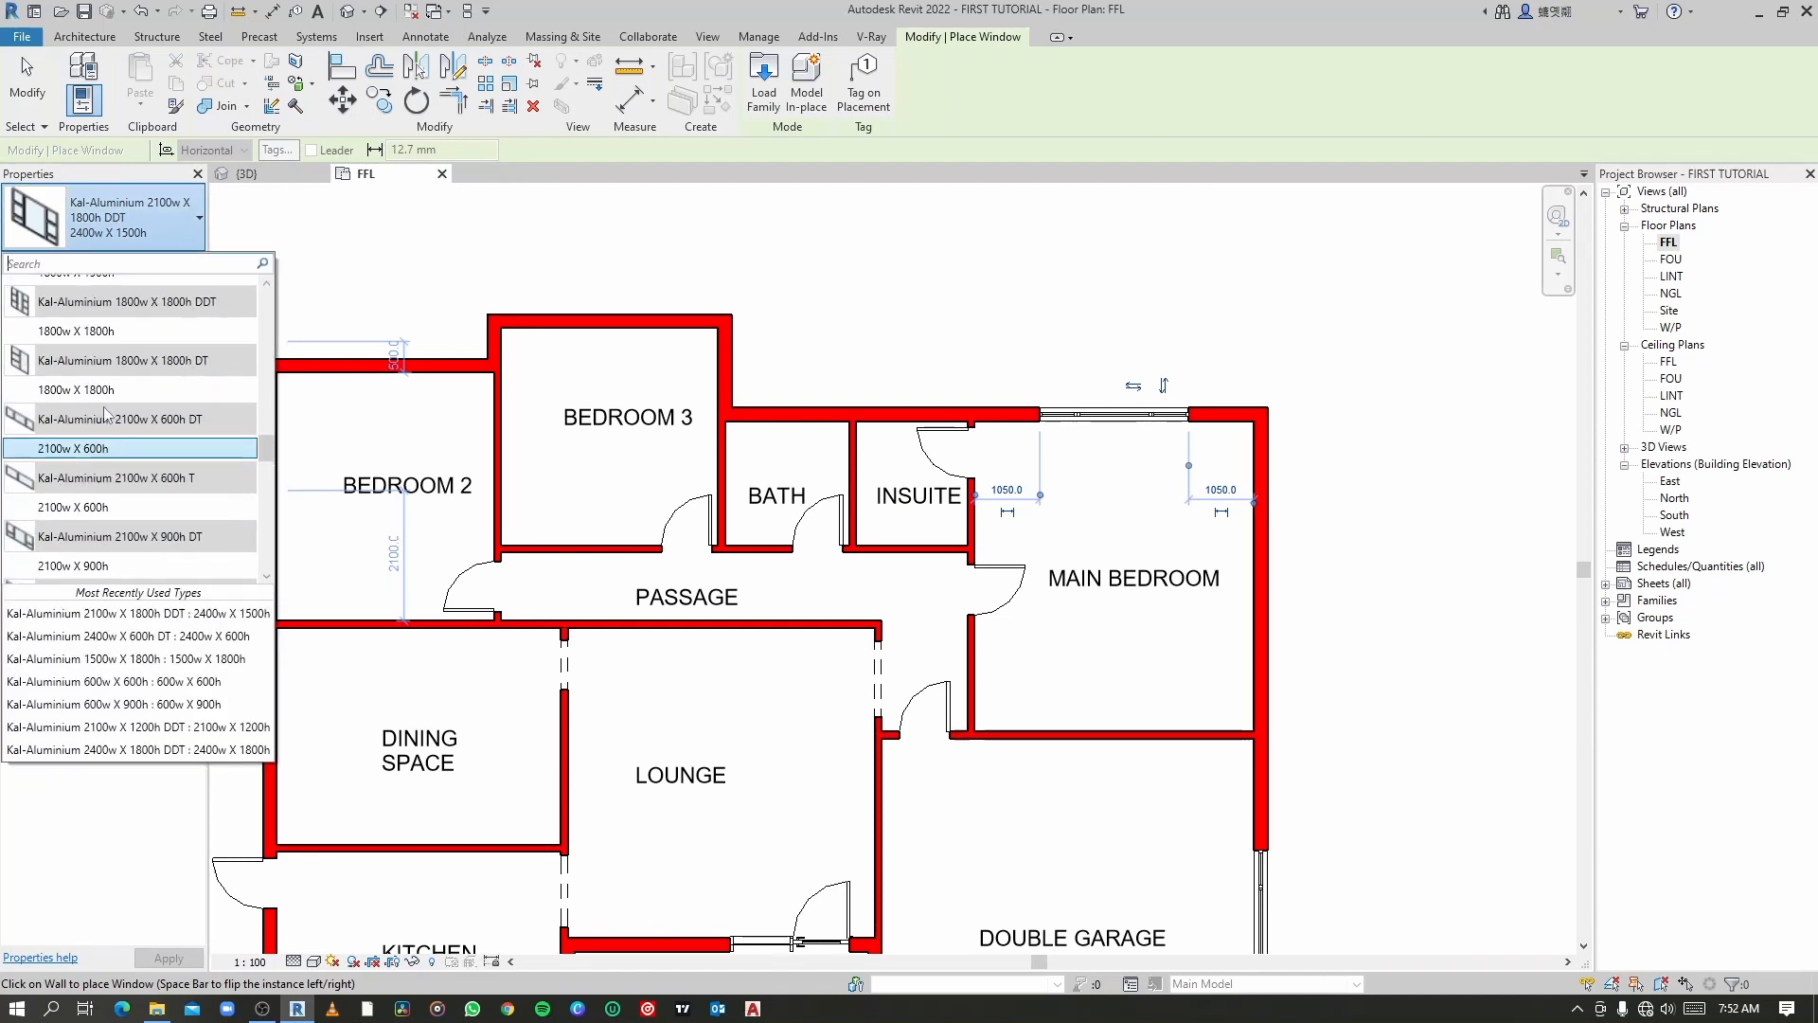
scroll(107, 414, up, 1)
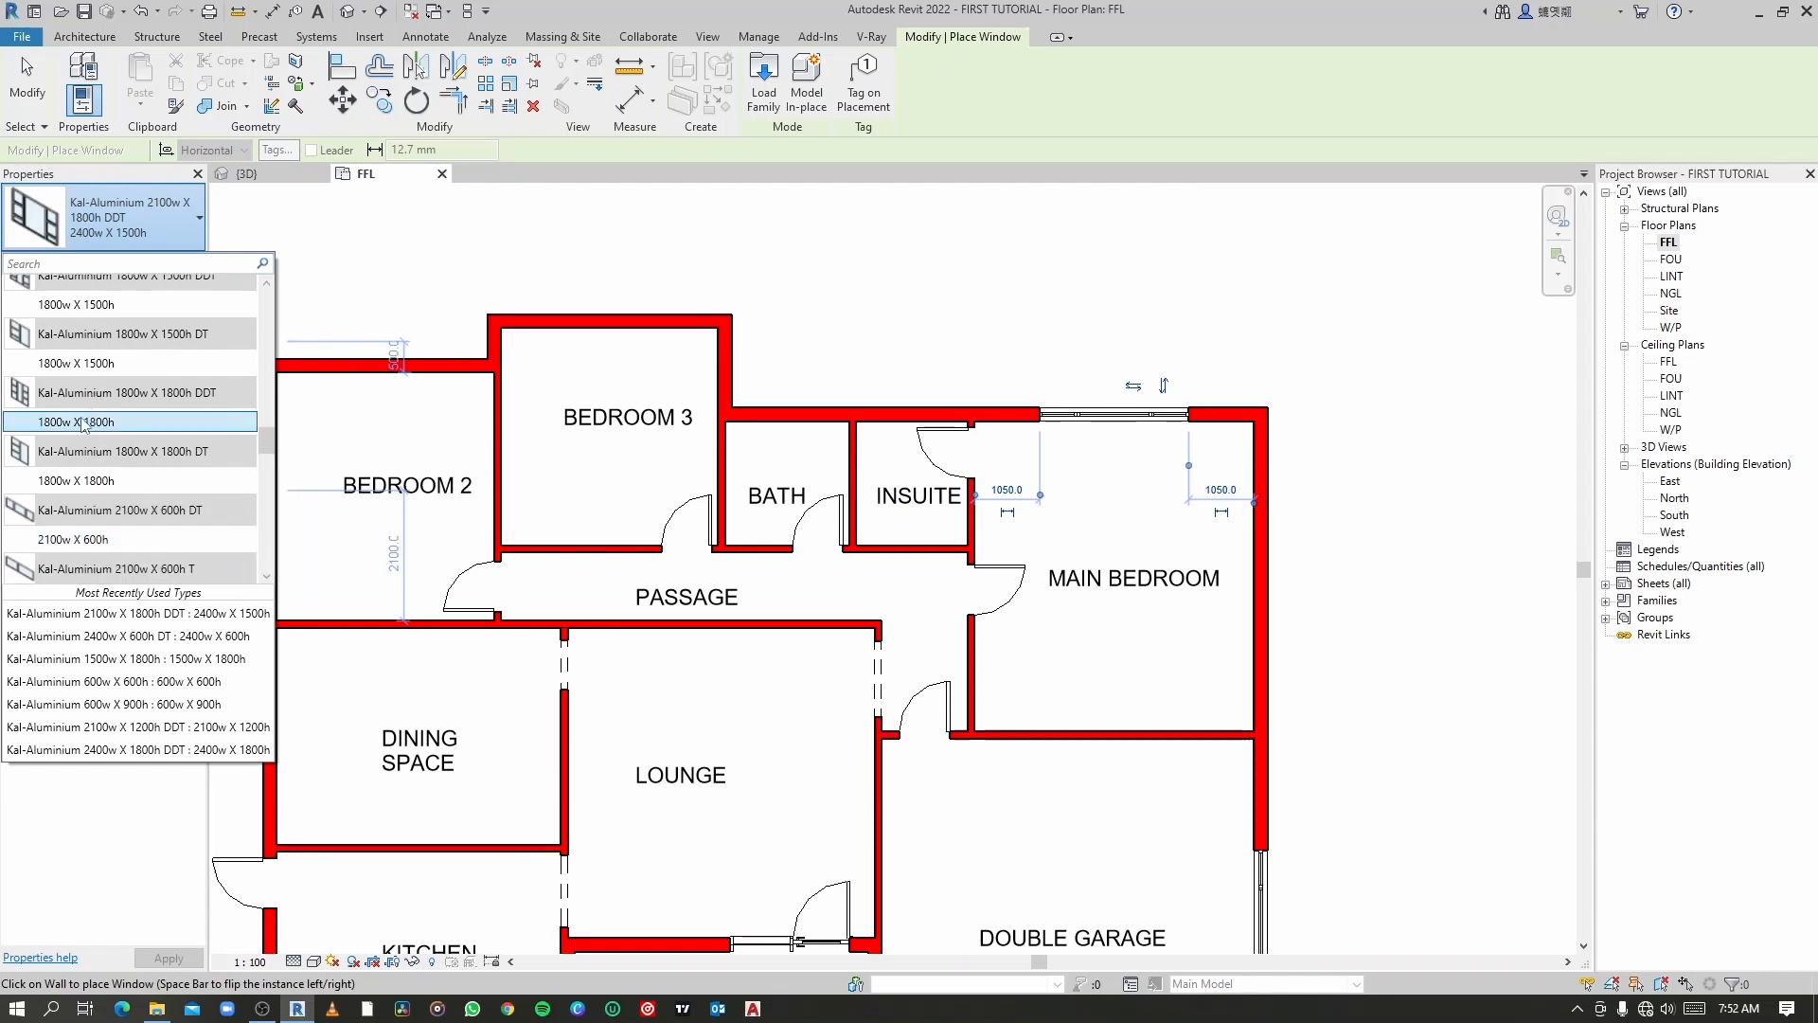
click(107, 421)
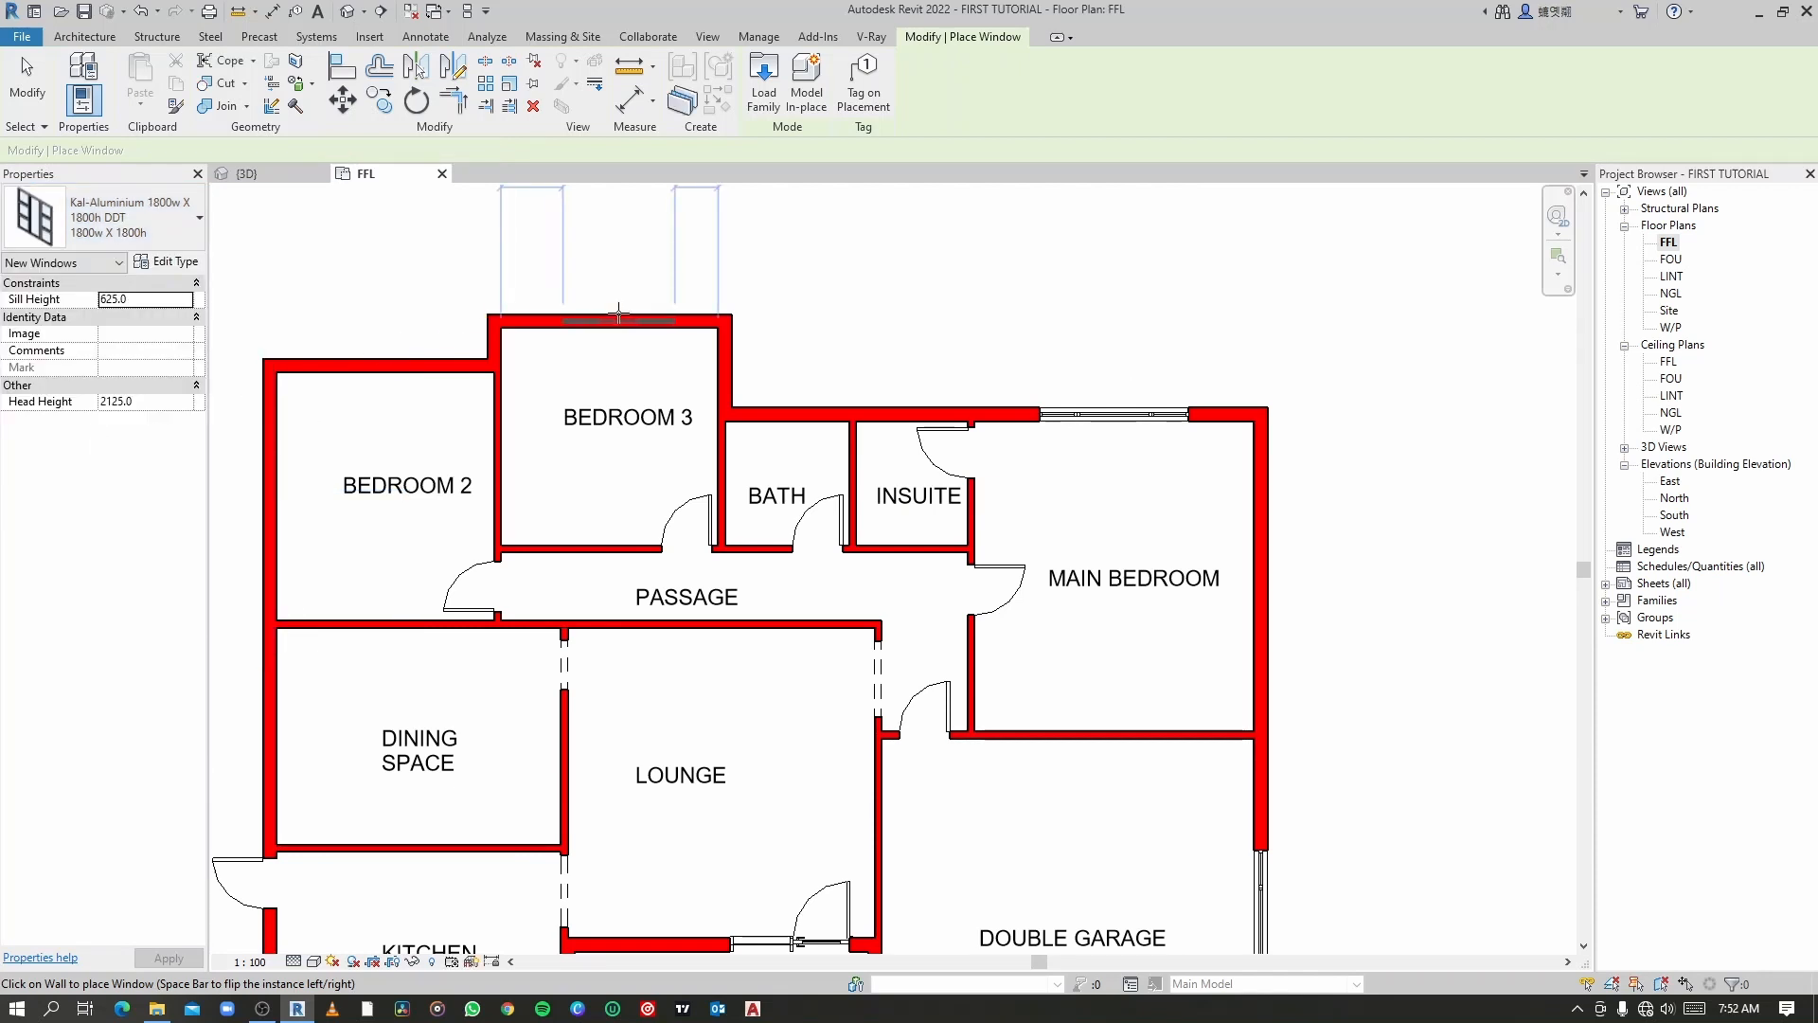
middle_drag(462, 484, 574, 488)
scroll(569, 489, up, 2)
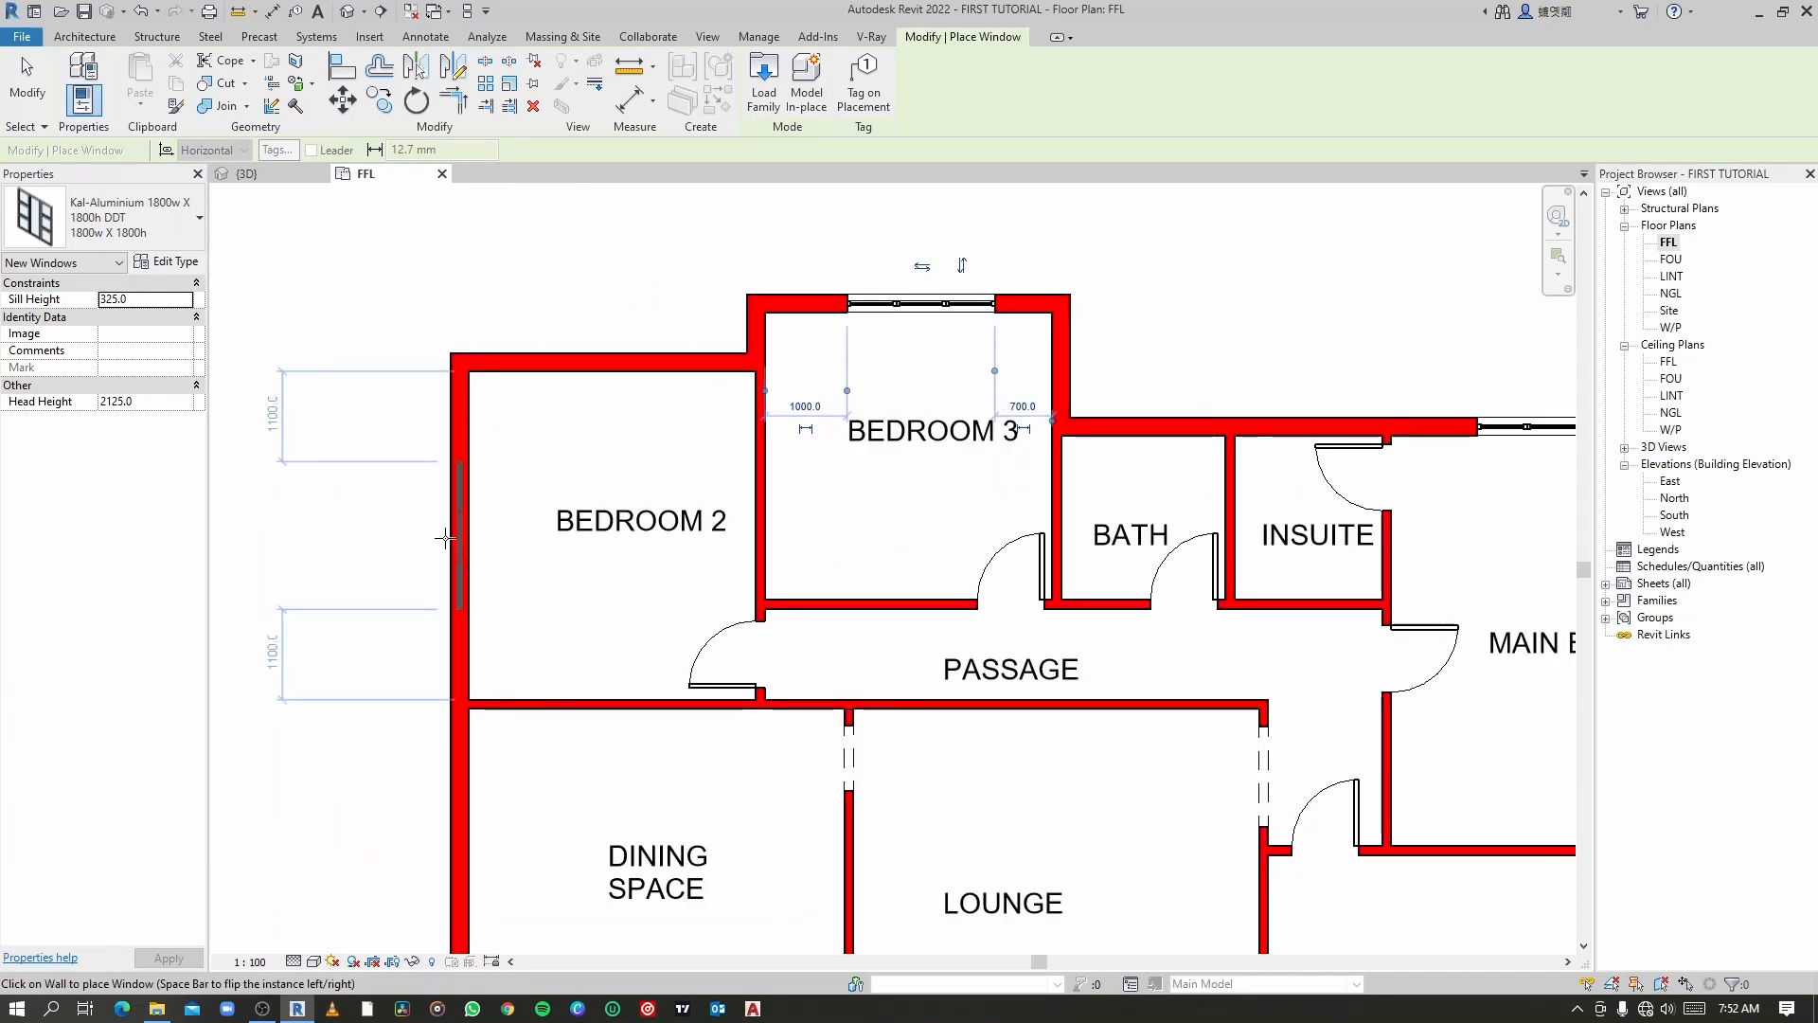
scroll(494, 543, down, 5)
scroll(494, 543, up, 3)
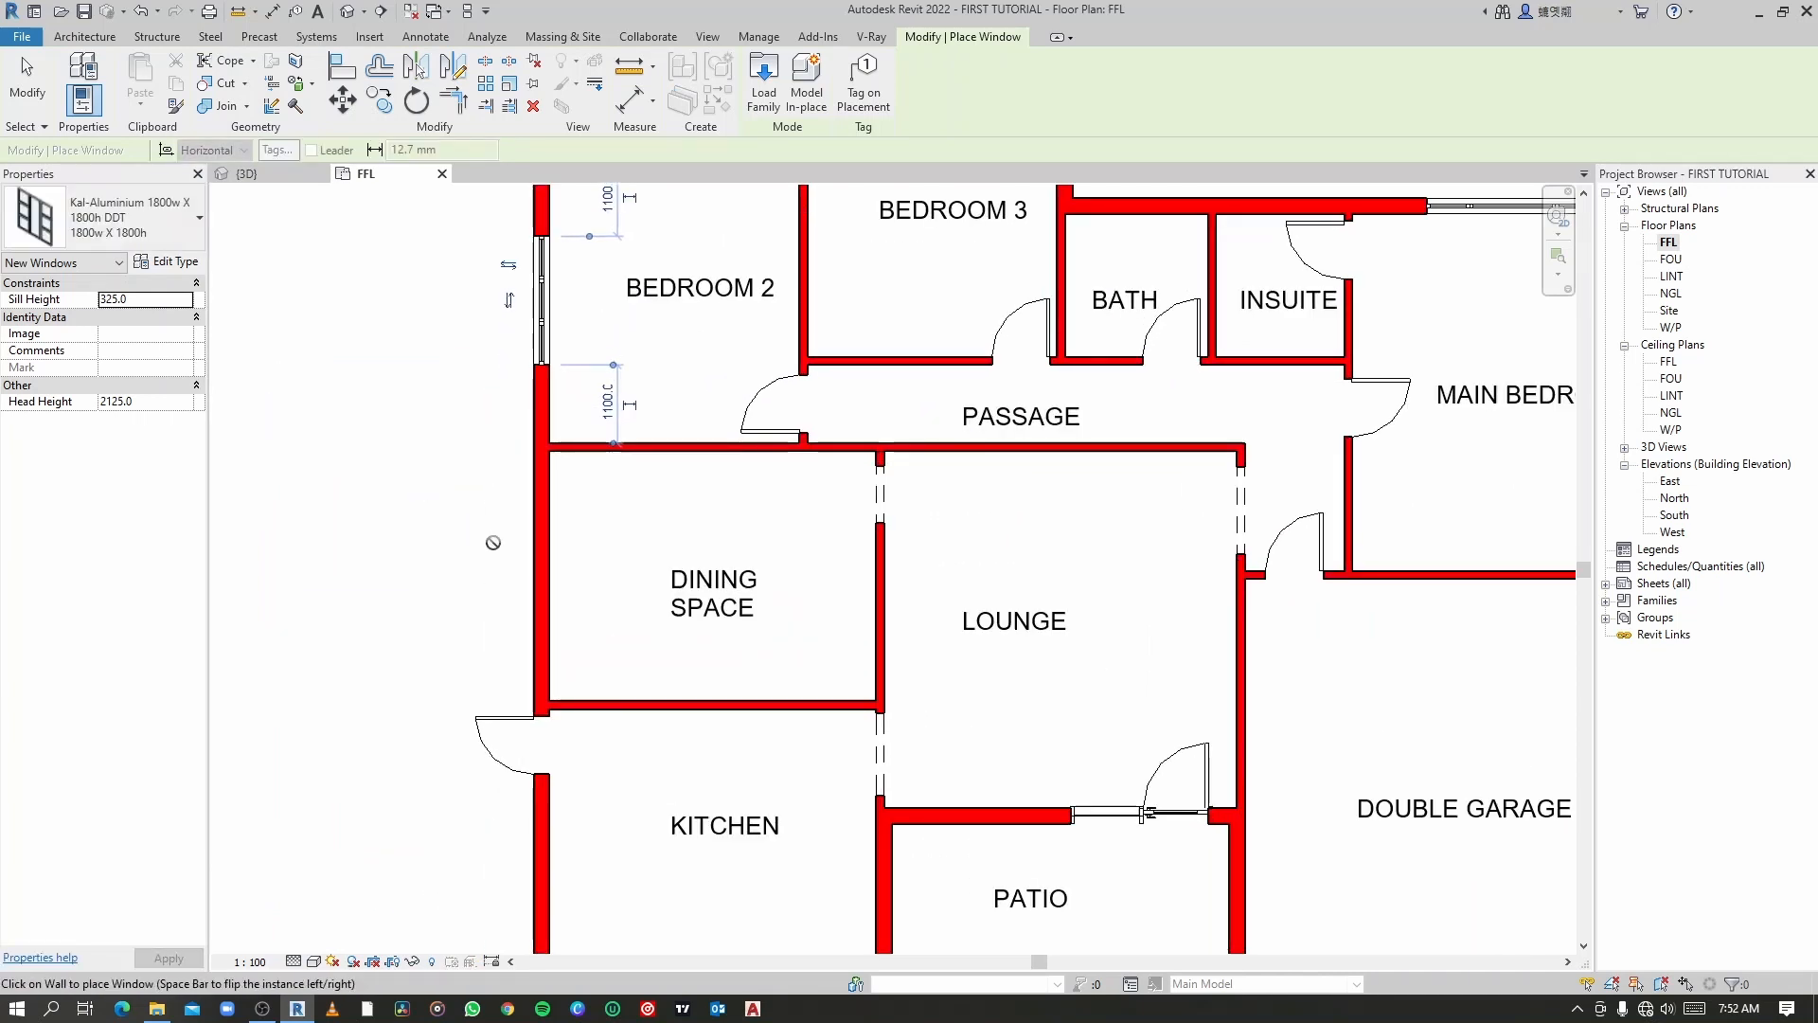
Step: Place a Kal-Aluminium 600w X 900h window in the bath's exterior wall, 300 mm from the partition shared with the insuite
scroll(493, 542, down, 3)
middle_drag(561, 654, 519, 535)
middle_drag(574, 712, 581, 862)
scroll(872, 382, up, 5)
middle_drag(872, 382, 777, 563)
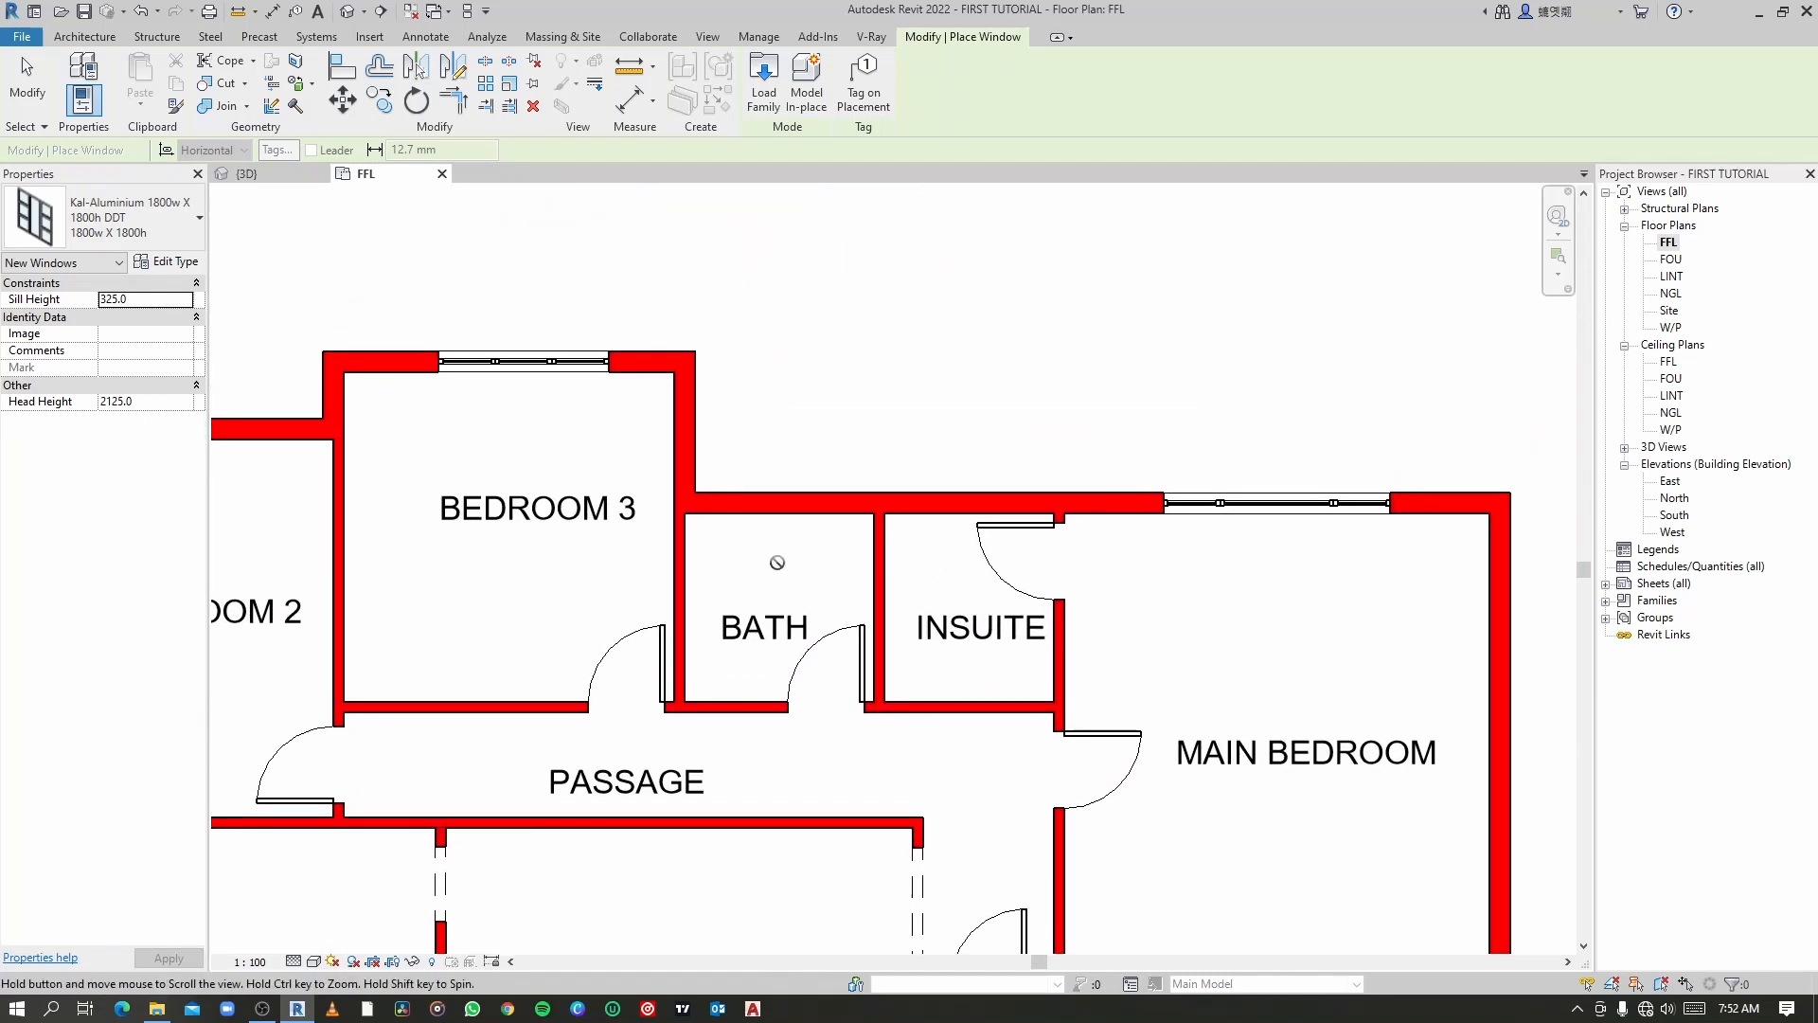
click(155, 229)
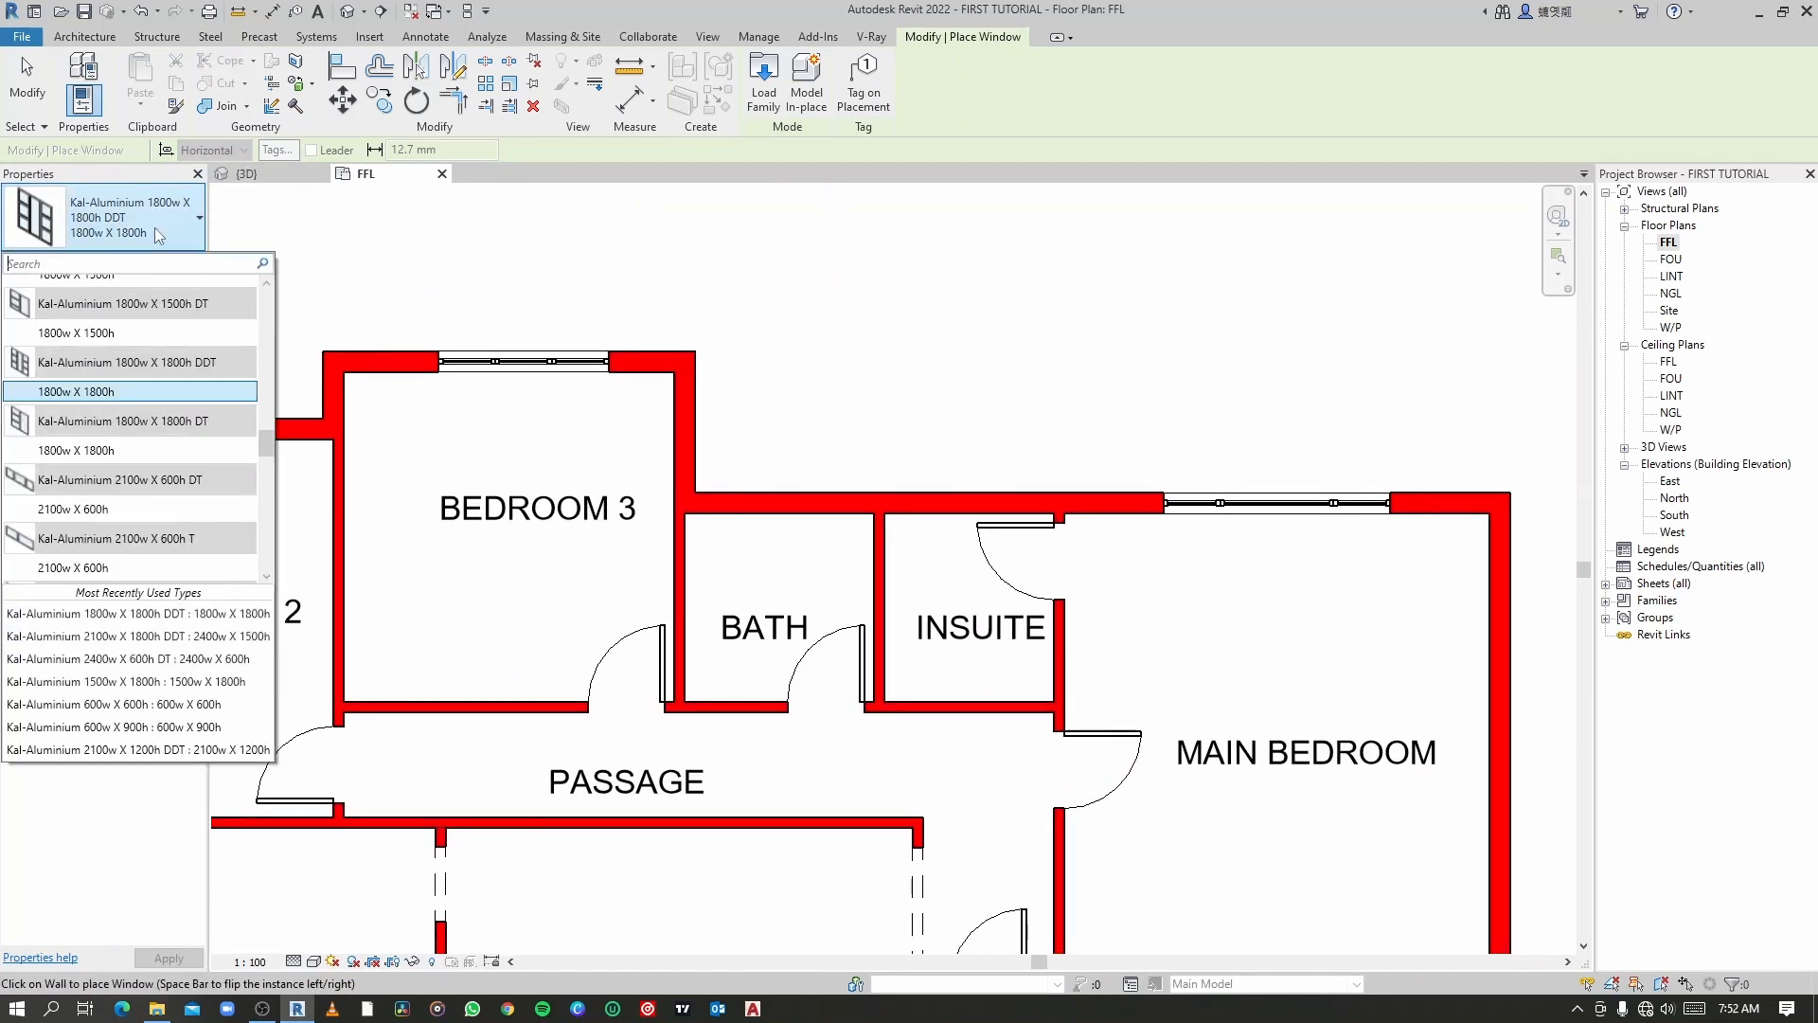
scroll(130, 396, up, 5)
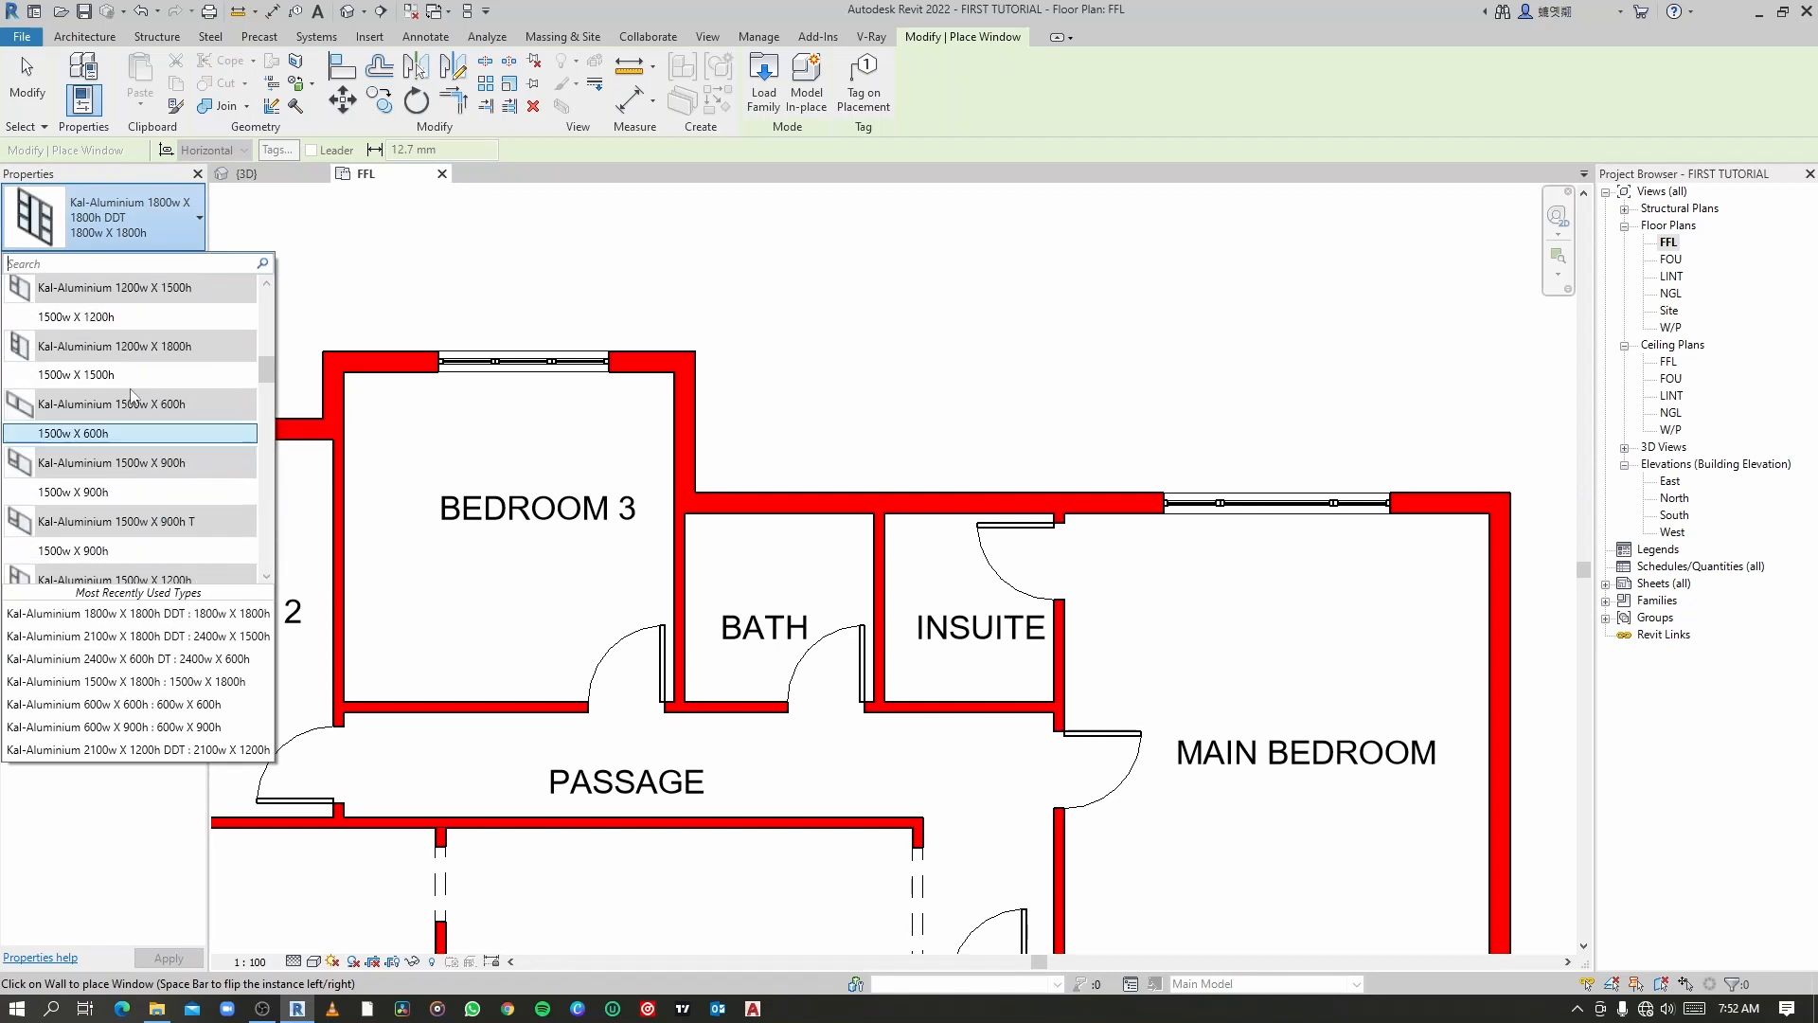
scroll(130, 396, up, 4)
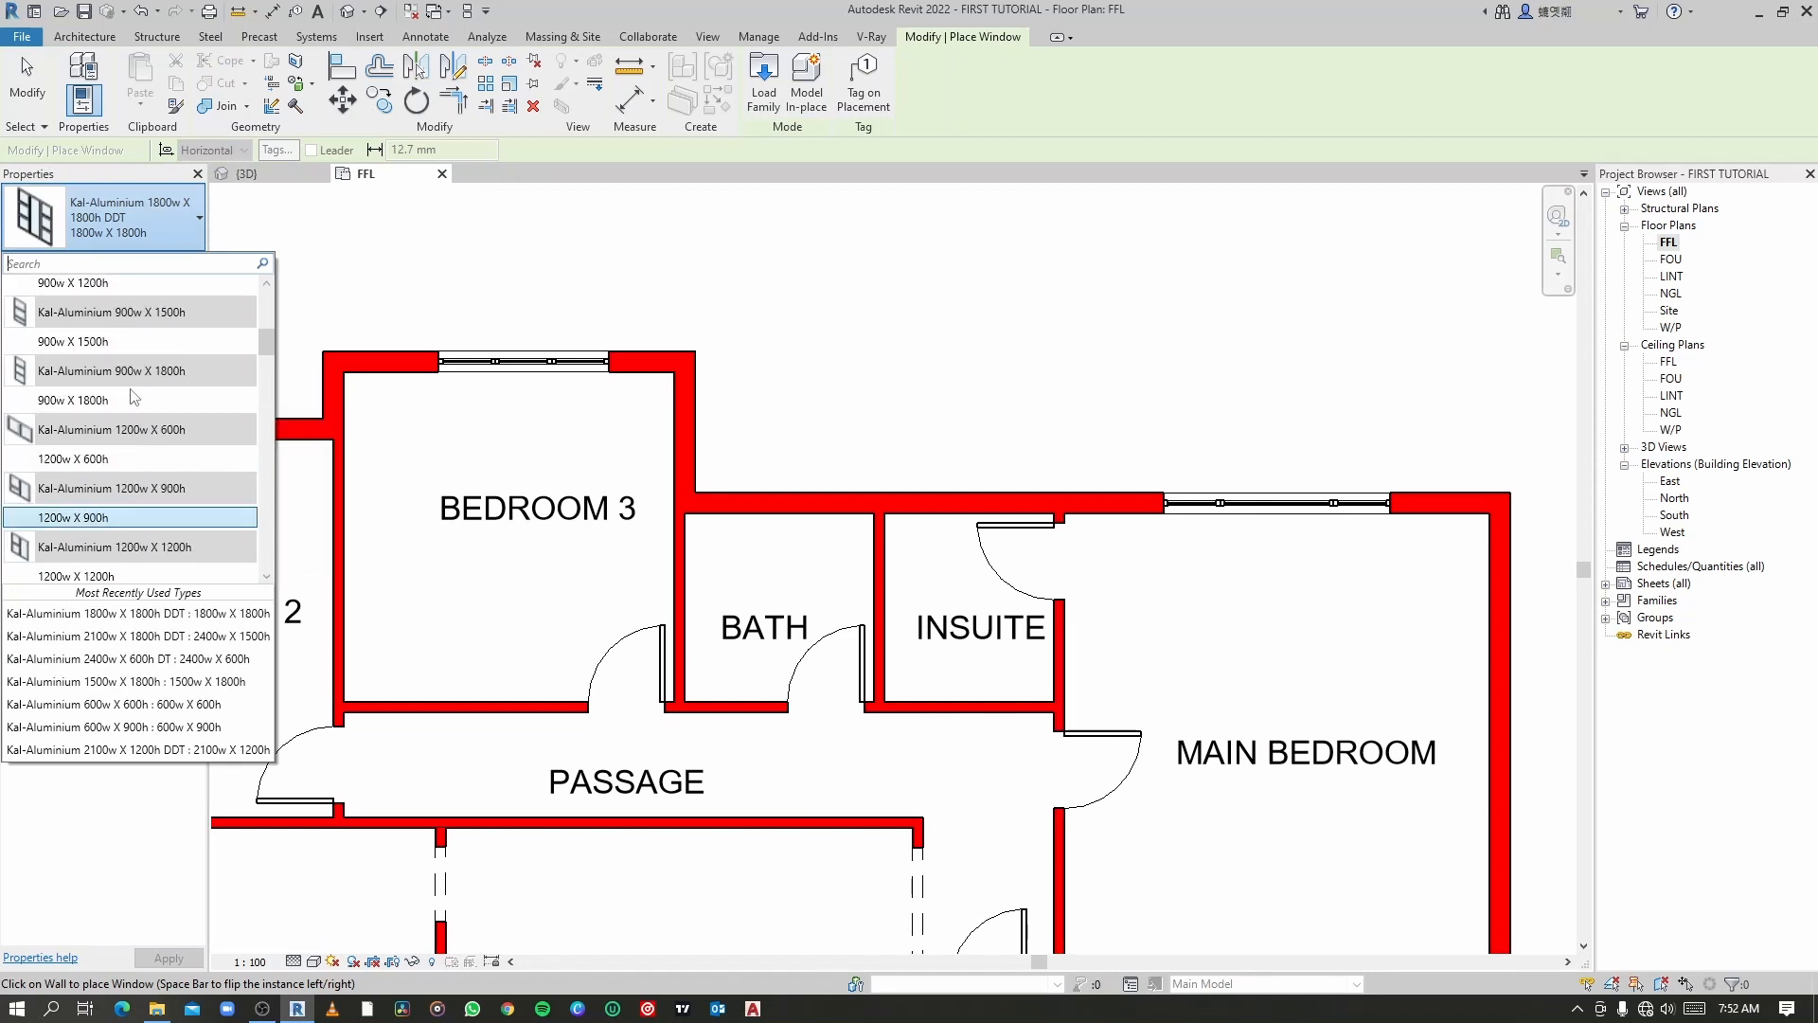
scroll(131, 396, up, 5)
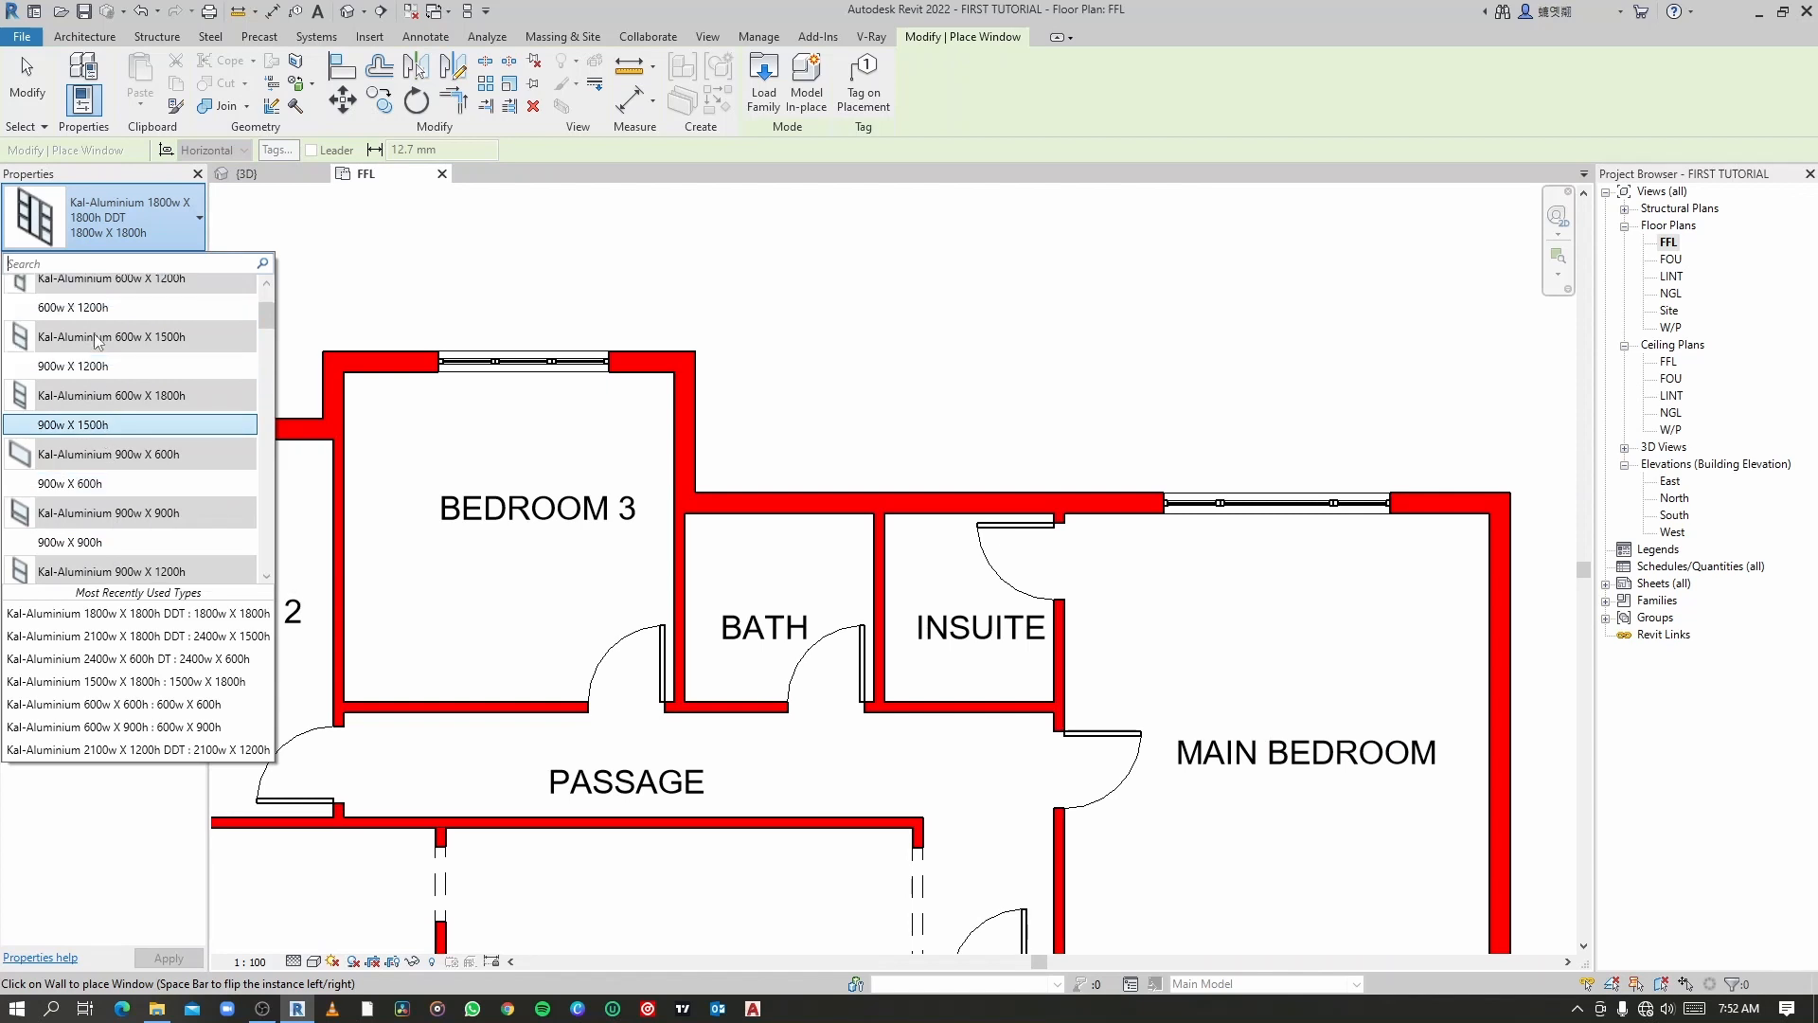
scroll(95, 334, up, 2)
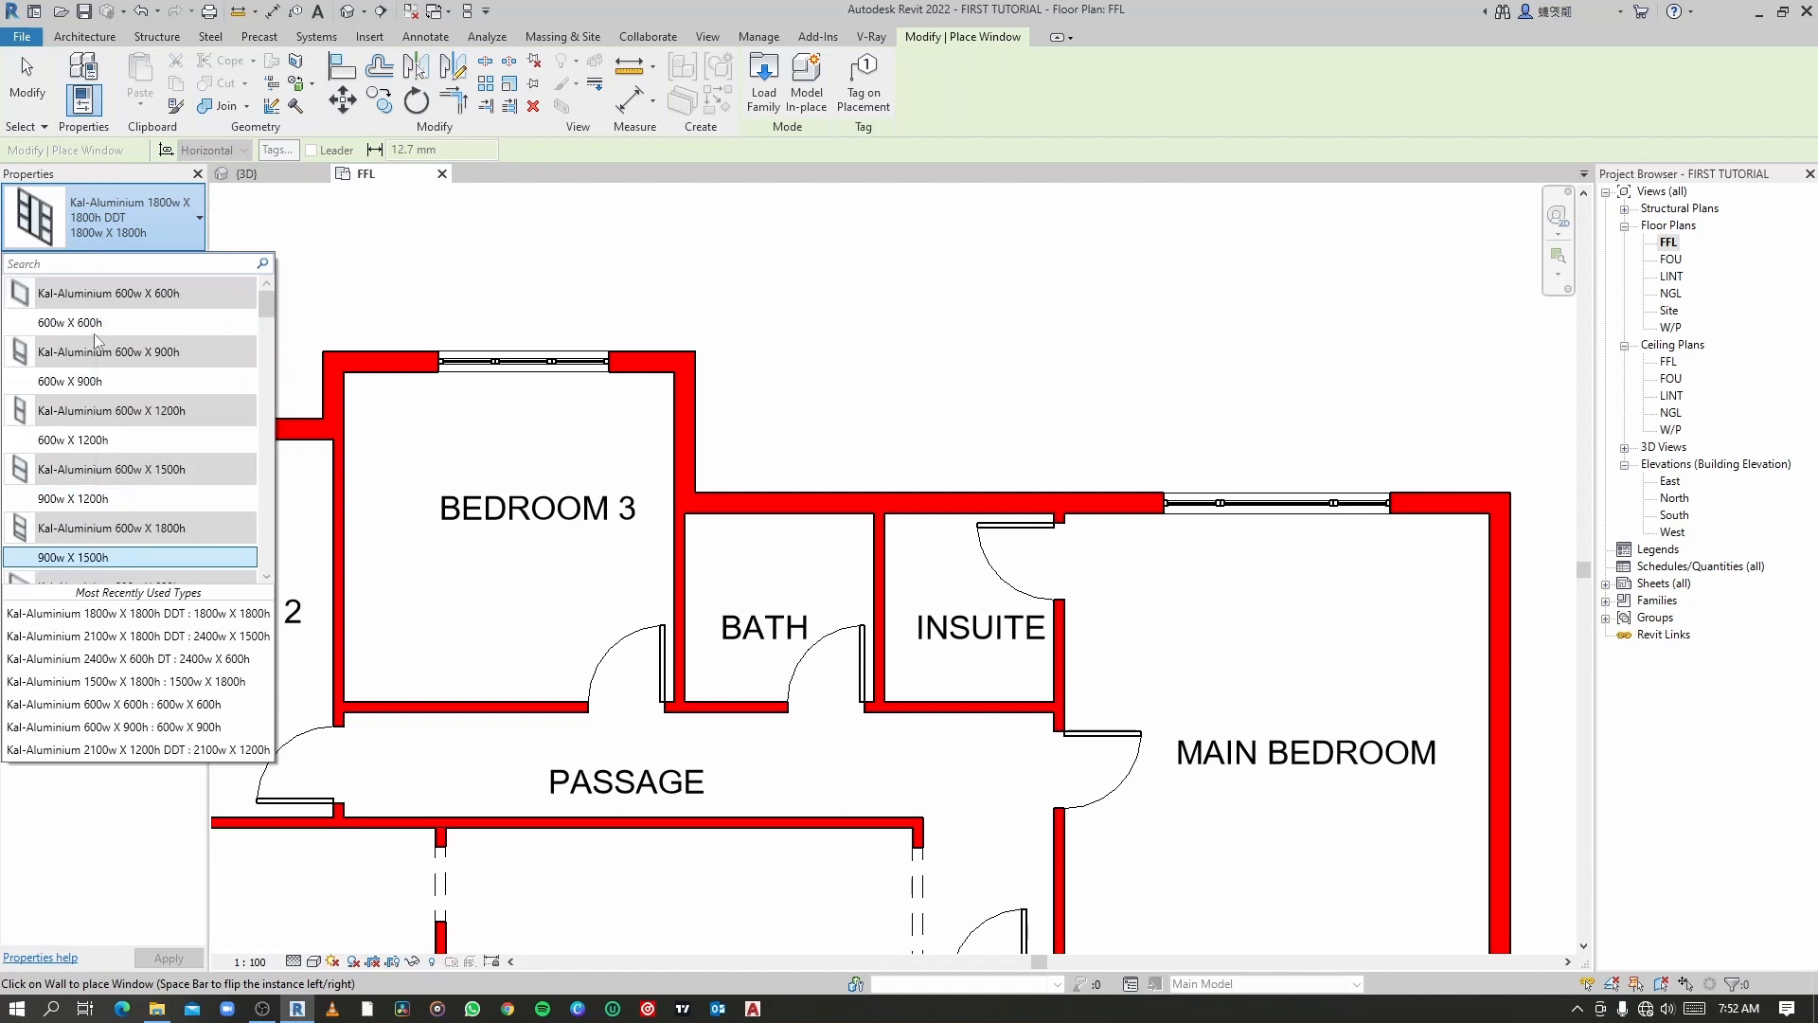
click(90, 380)
scroll(682, 436, up, 3)
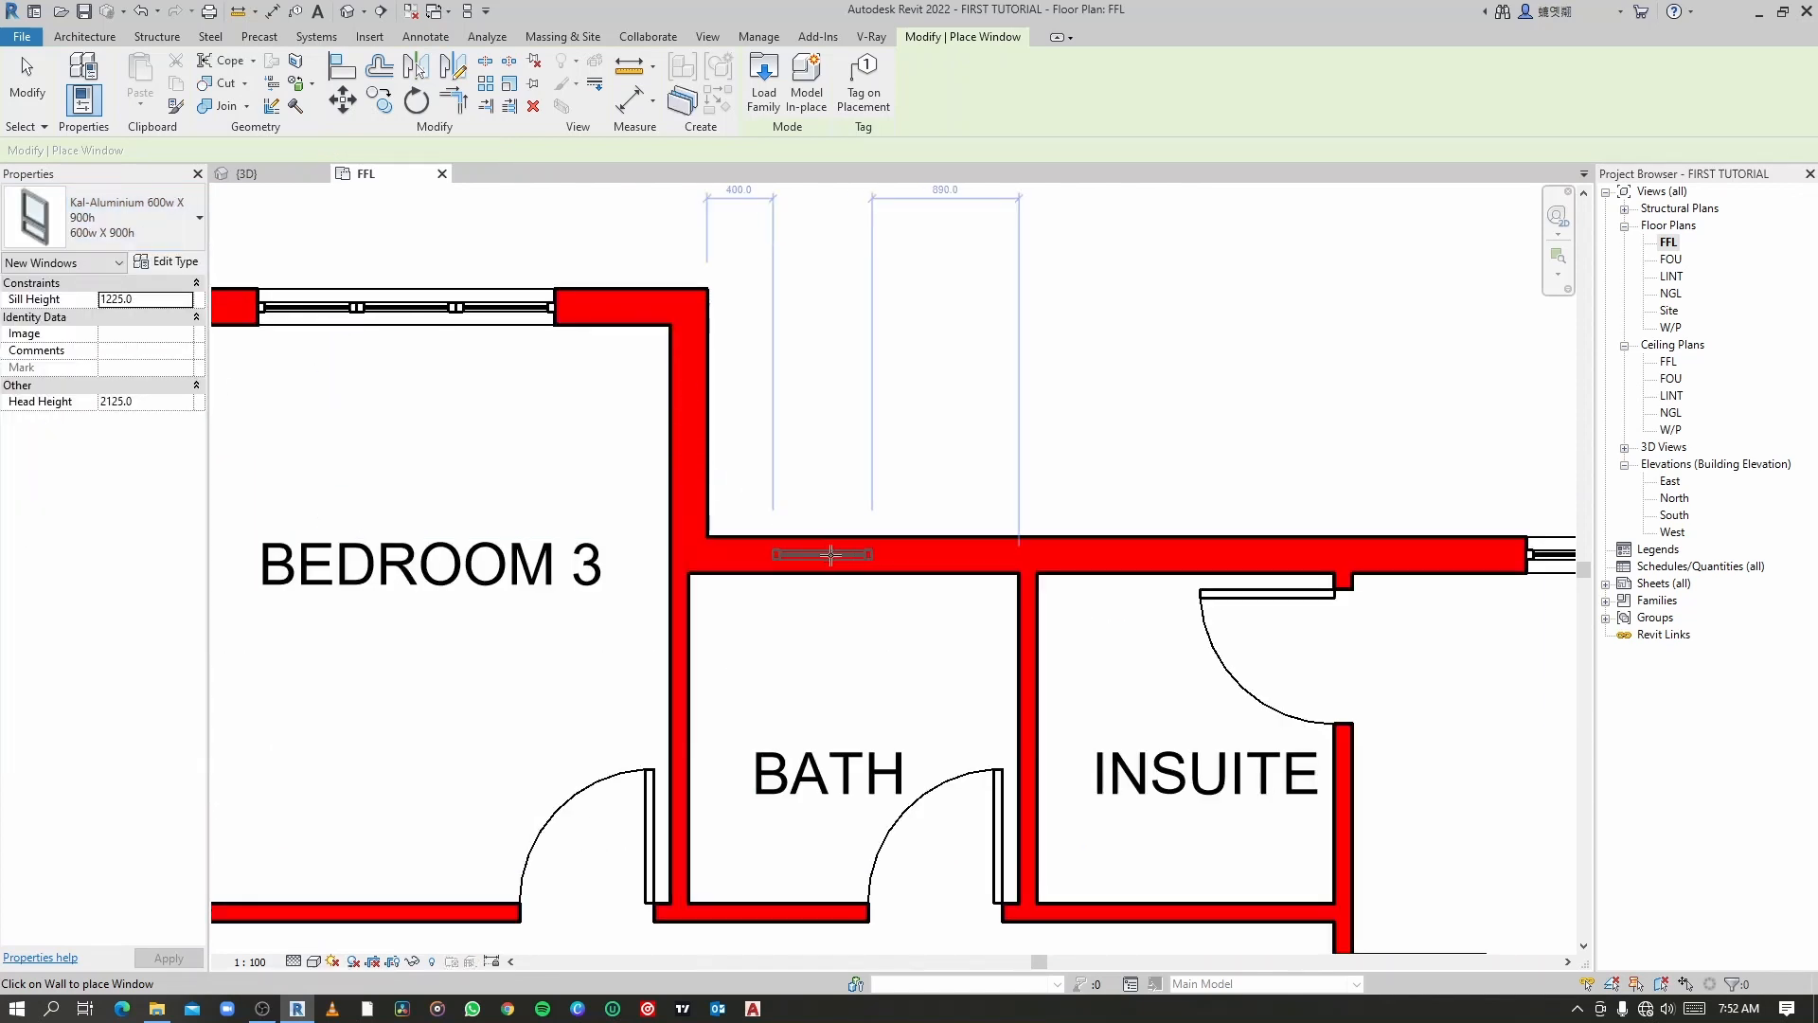
click(919, 533)
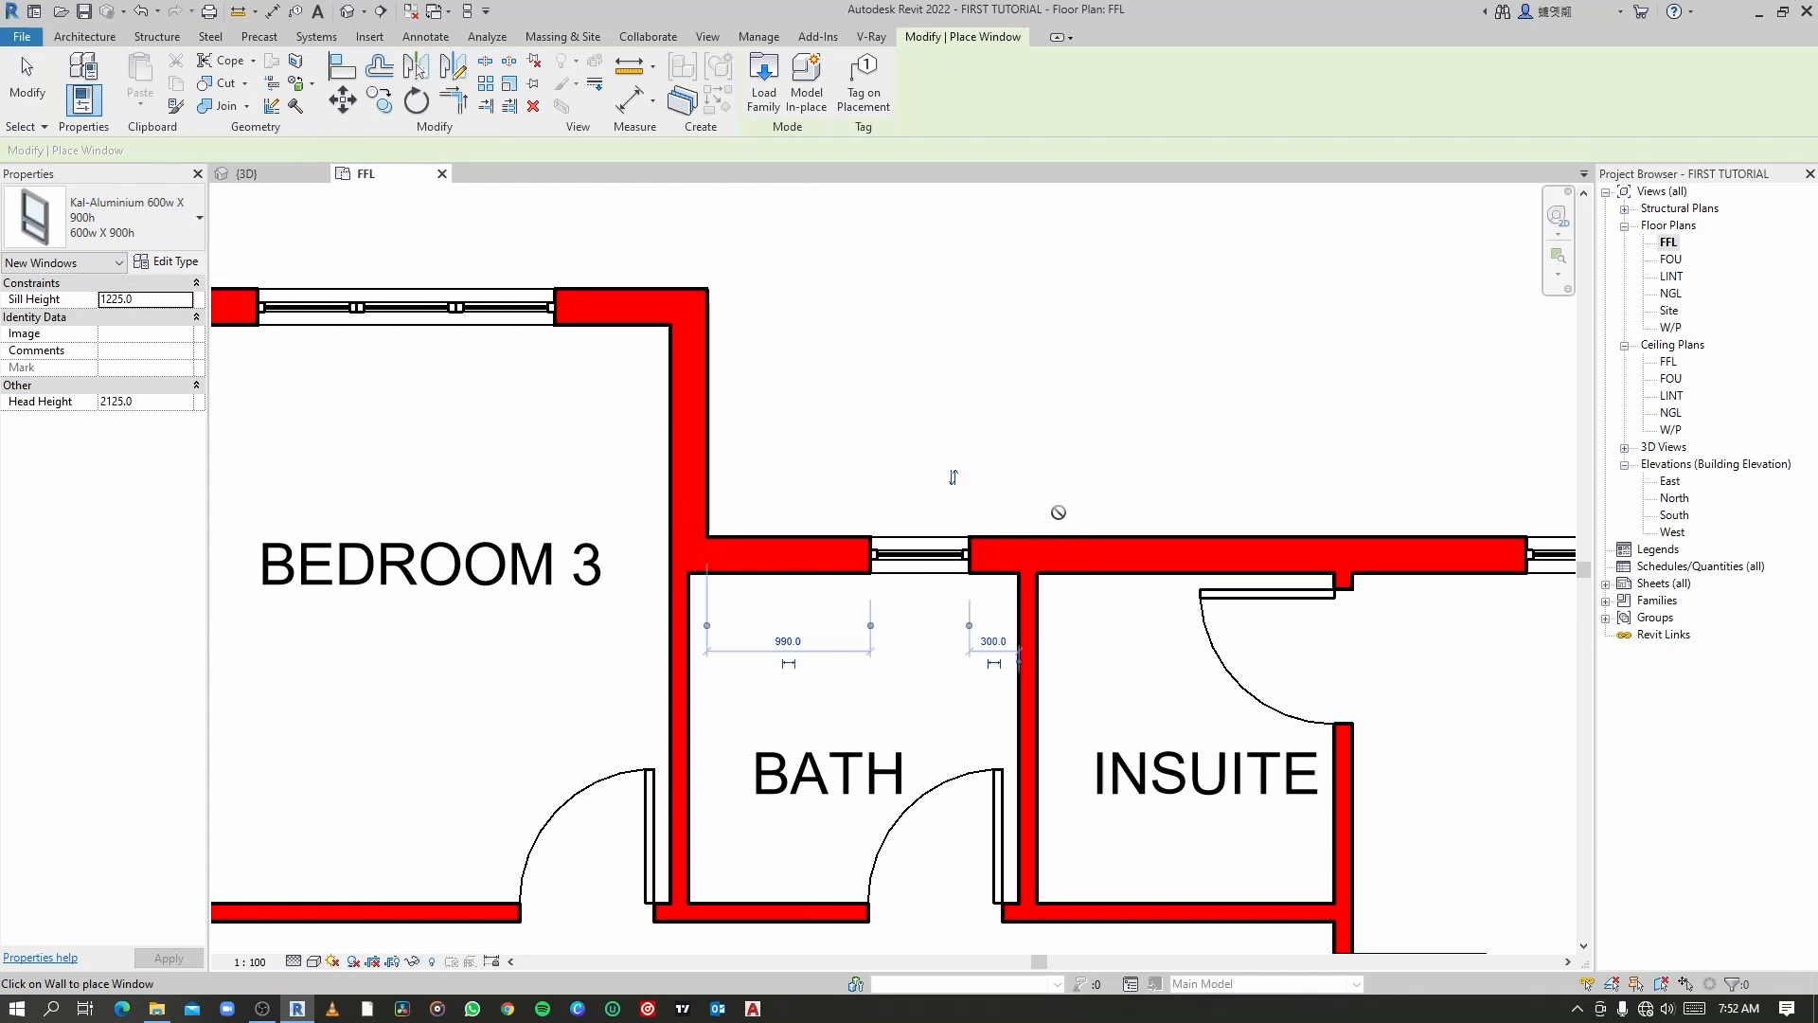
Step: Place another Kal-Aluminium 600w X 900h window in the insuite's exterior wall and end window placement
click(1106, 533)
scroll(1140, 476, down, 2)
scroll(1123, 506, up, 4)
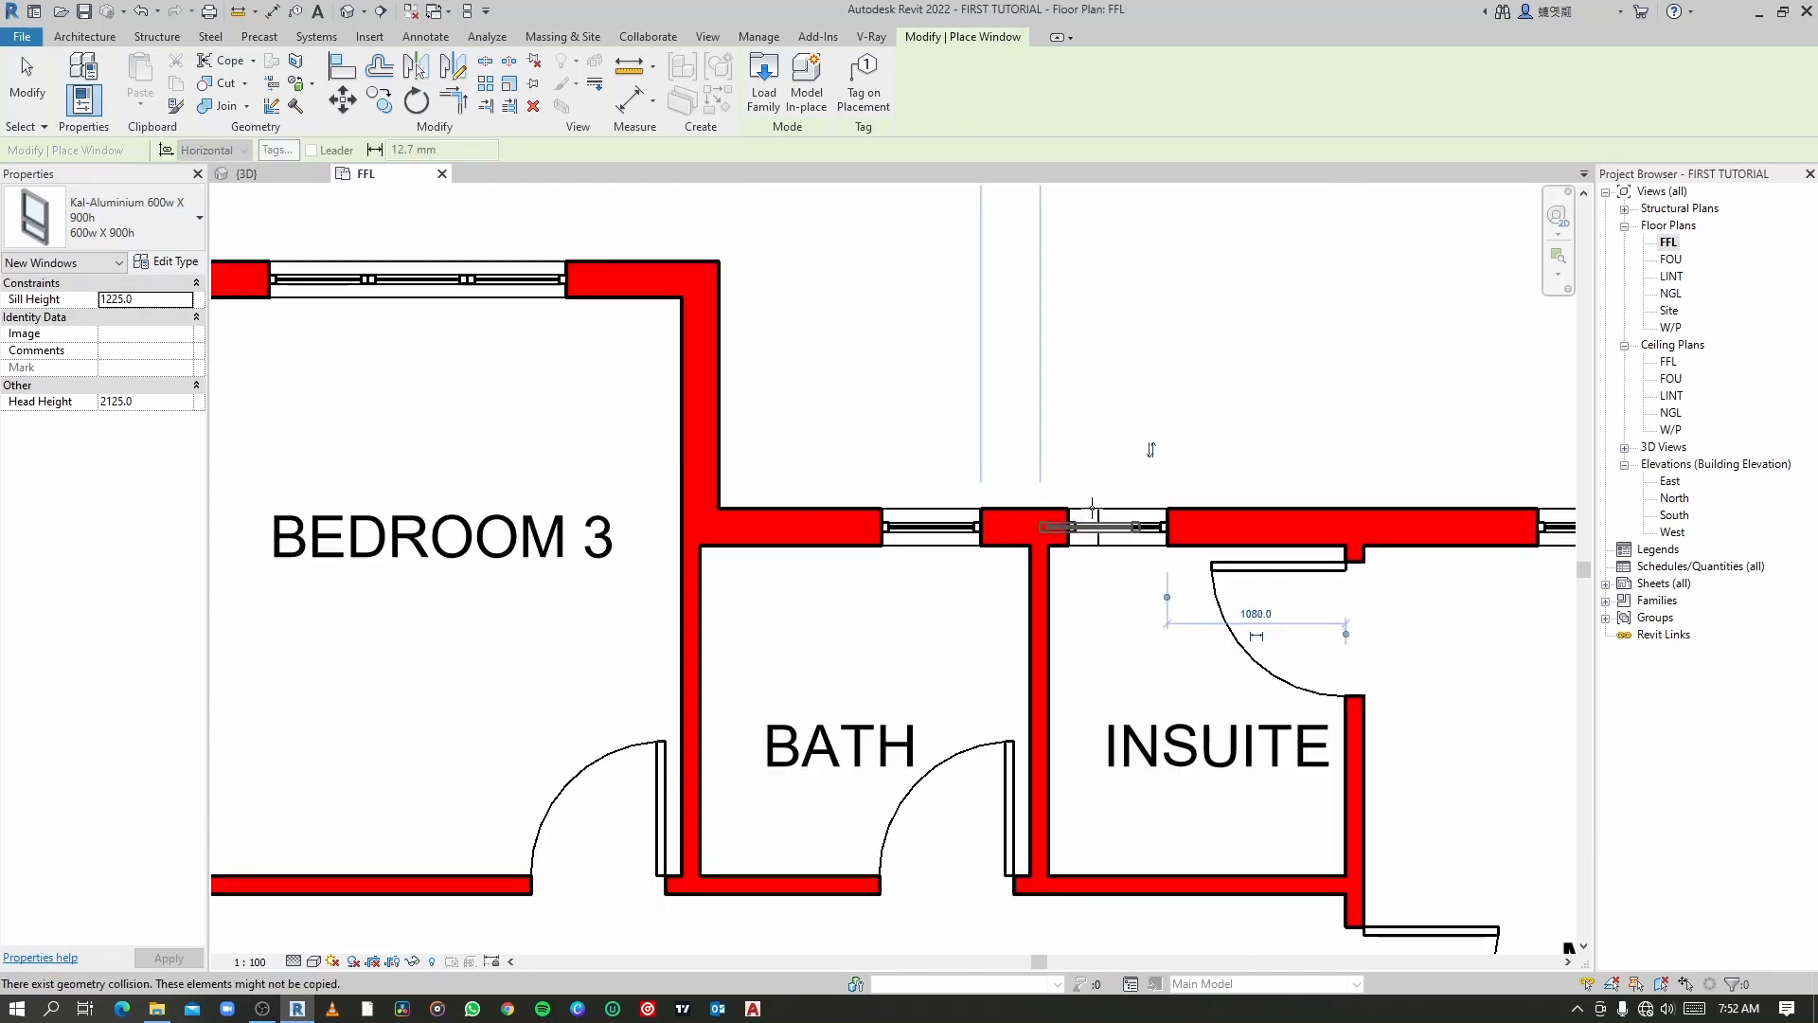
key(Escape)
key(Escape)
Step: Try deleting the exterior wall segment above the bath, and undo the deletion
scroll(1116, 519, up, 3)
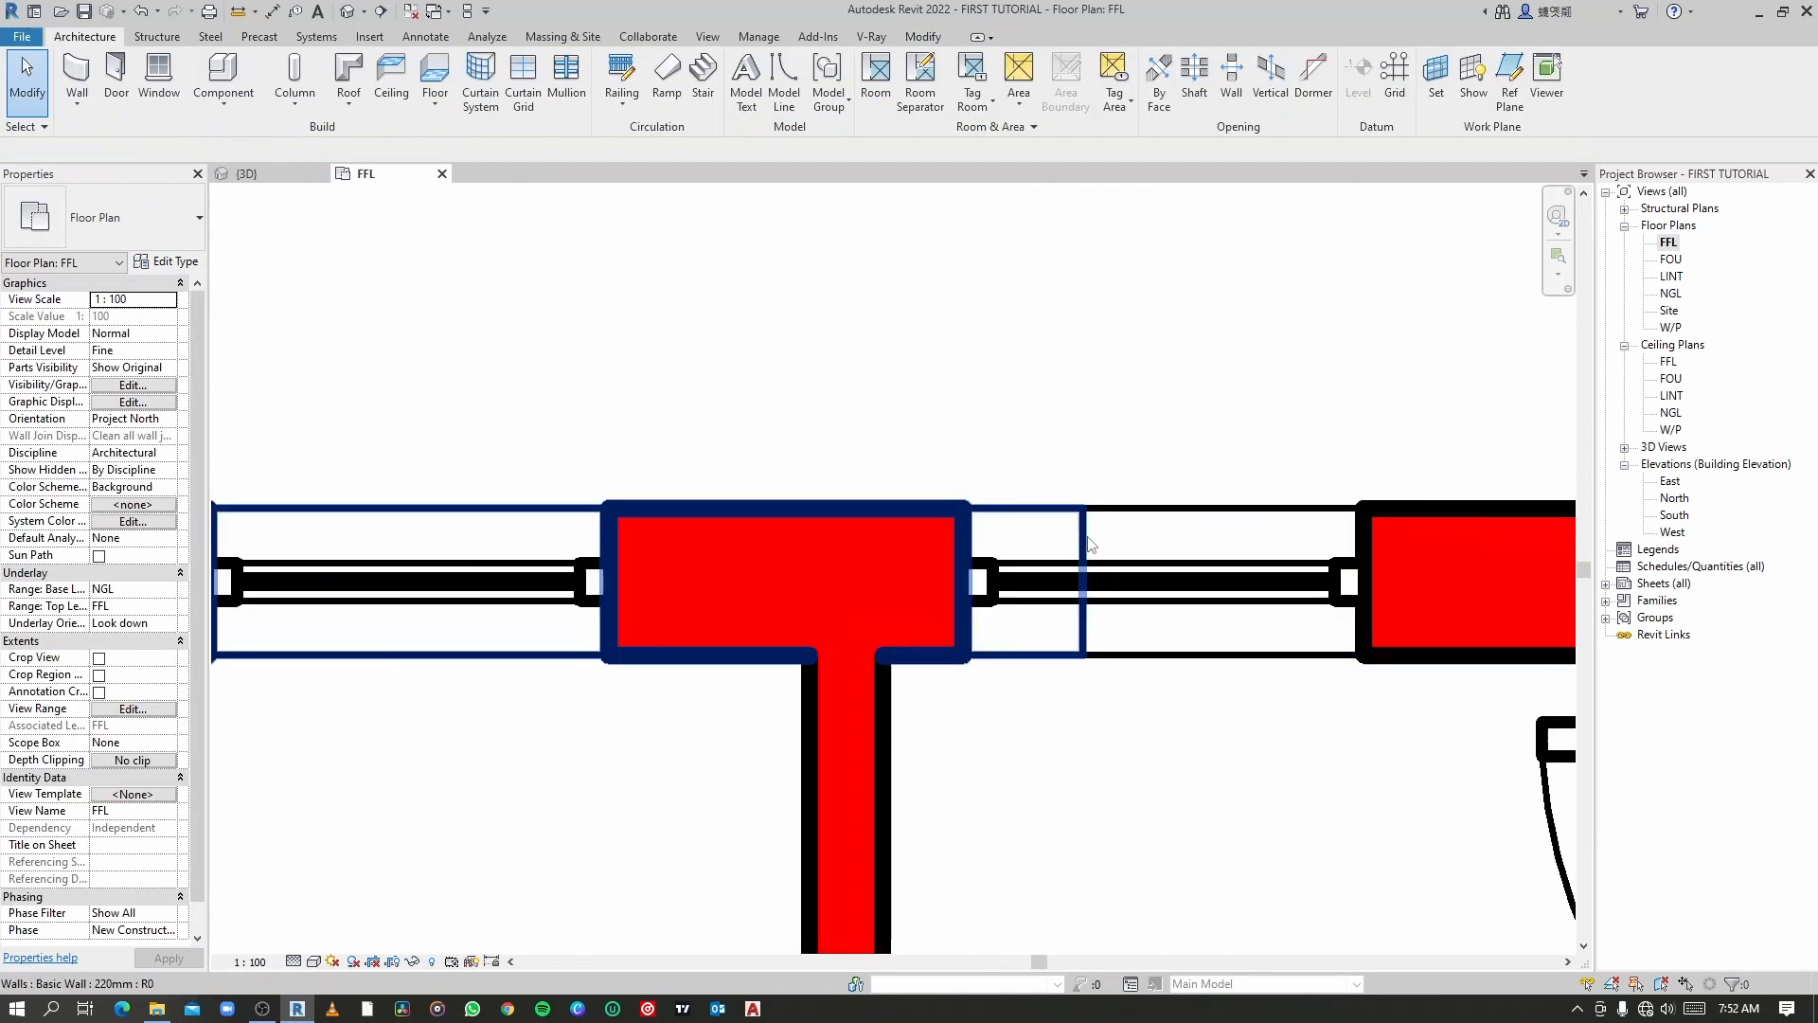
click(1089, 544)
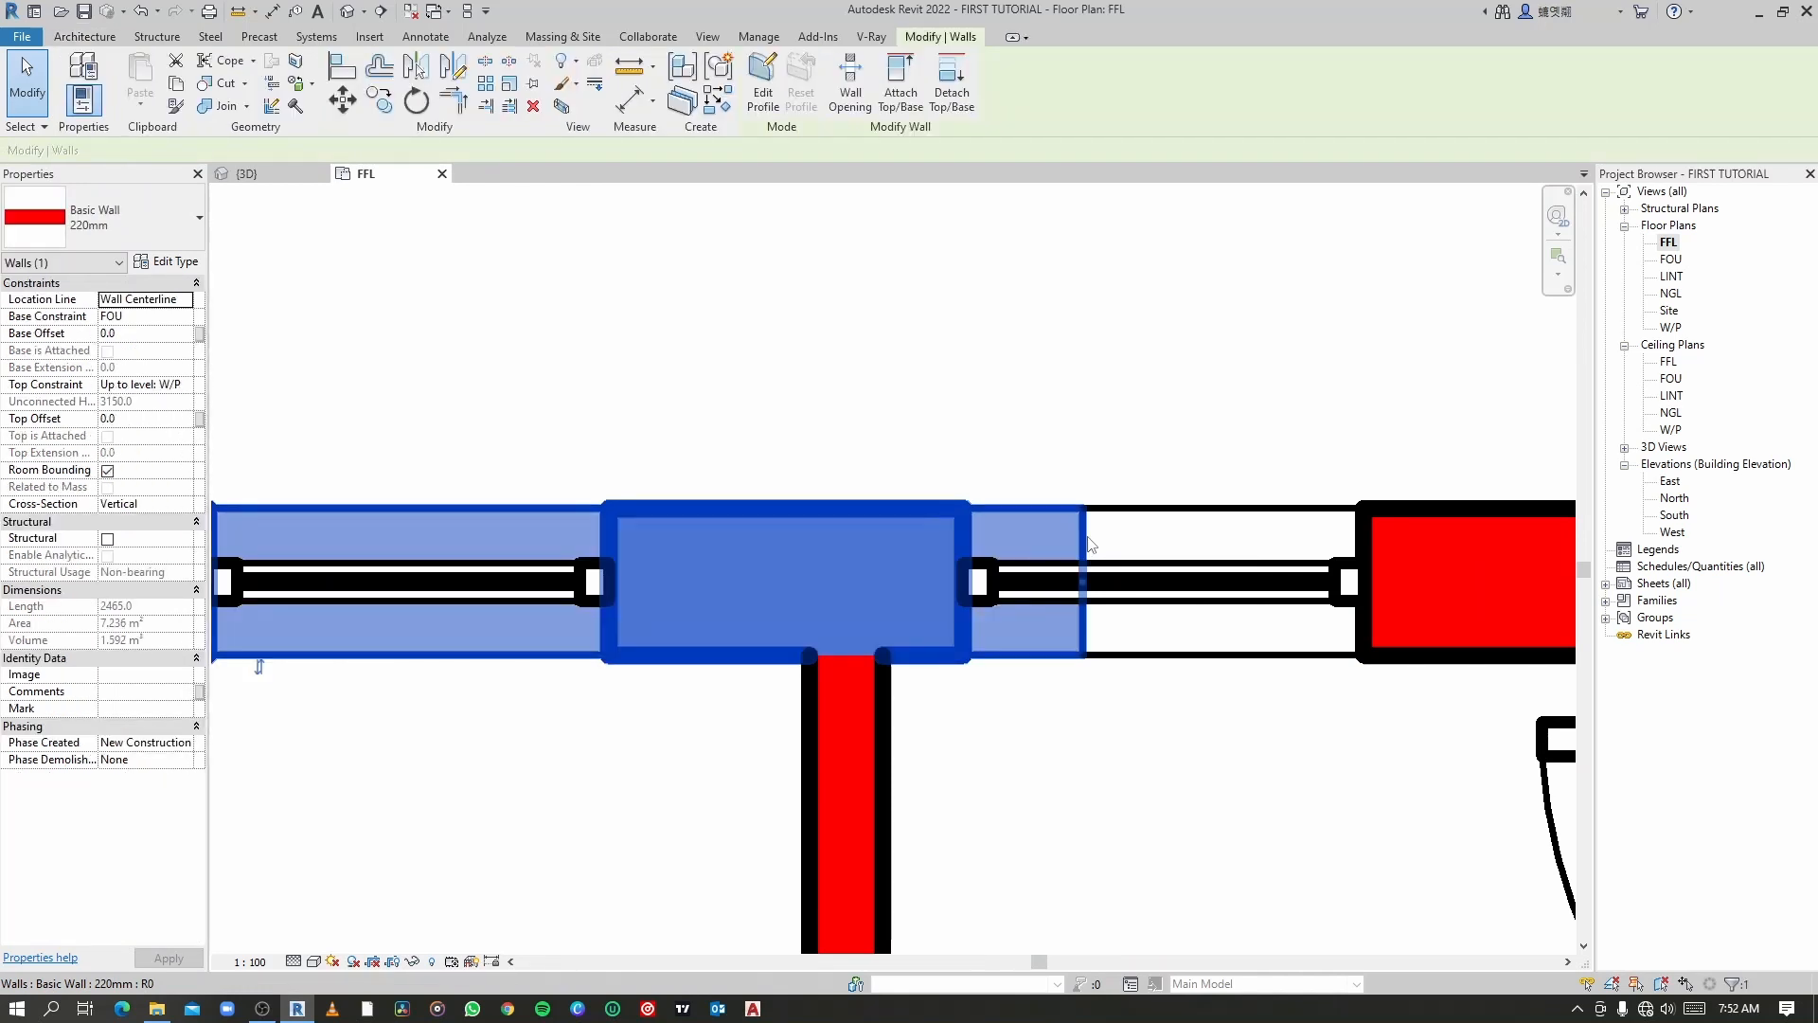
scroll(1084, 530, down, 4)
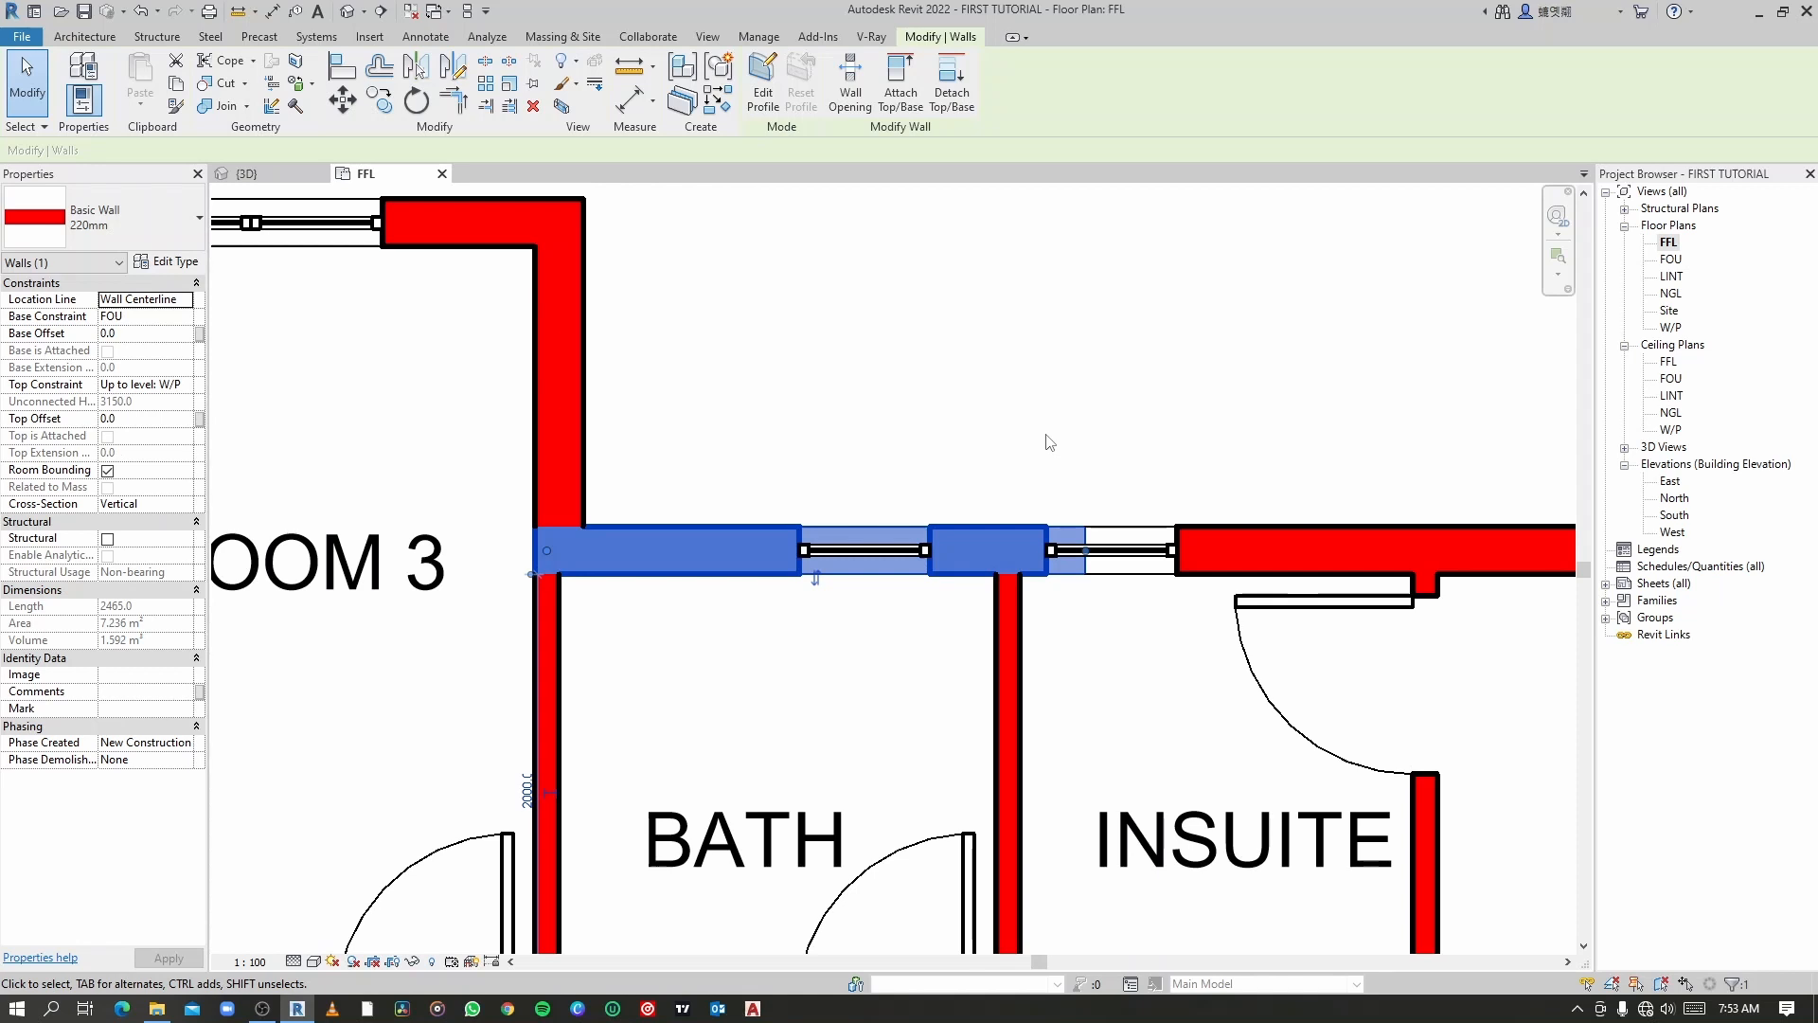
key(Delete)
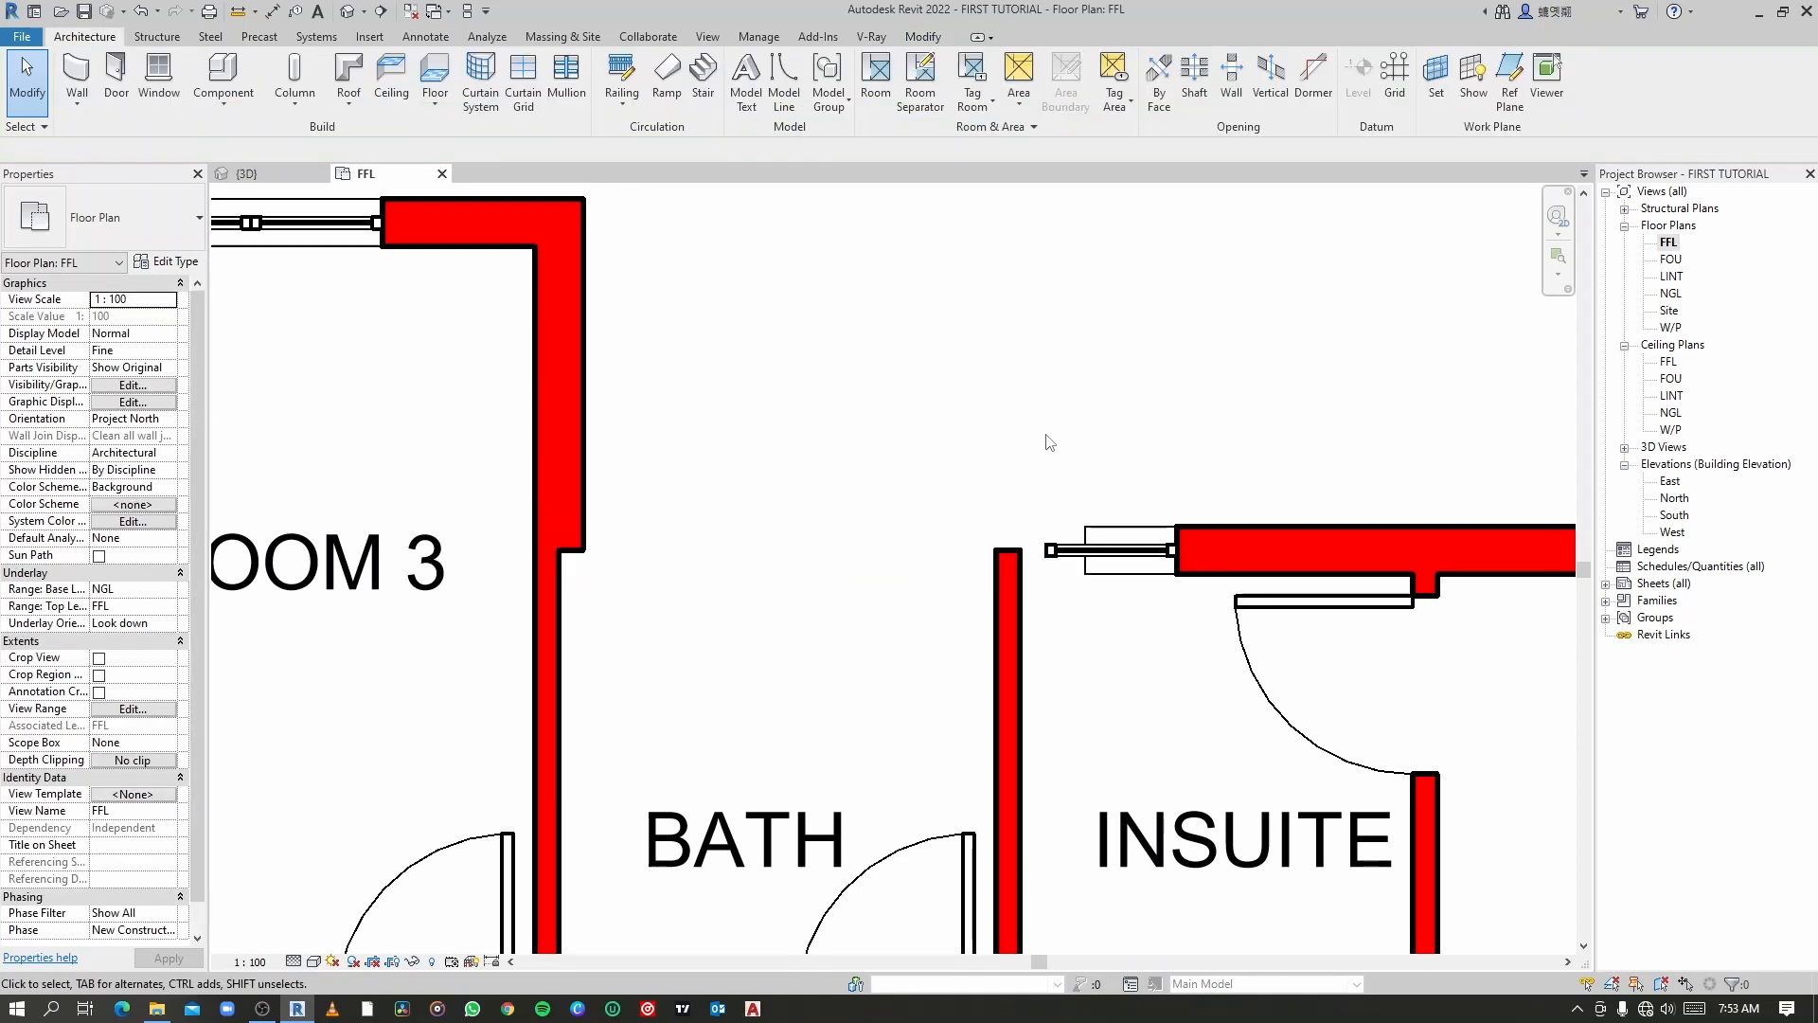
click(139, 13)
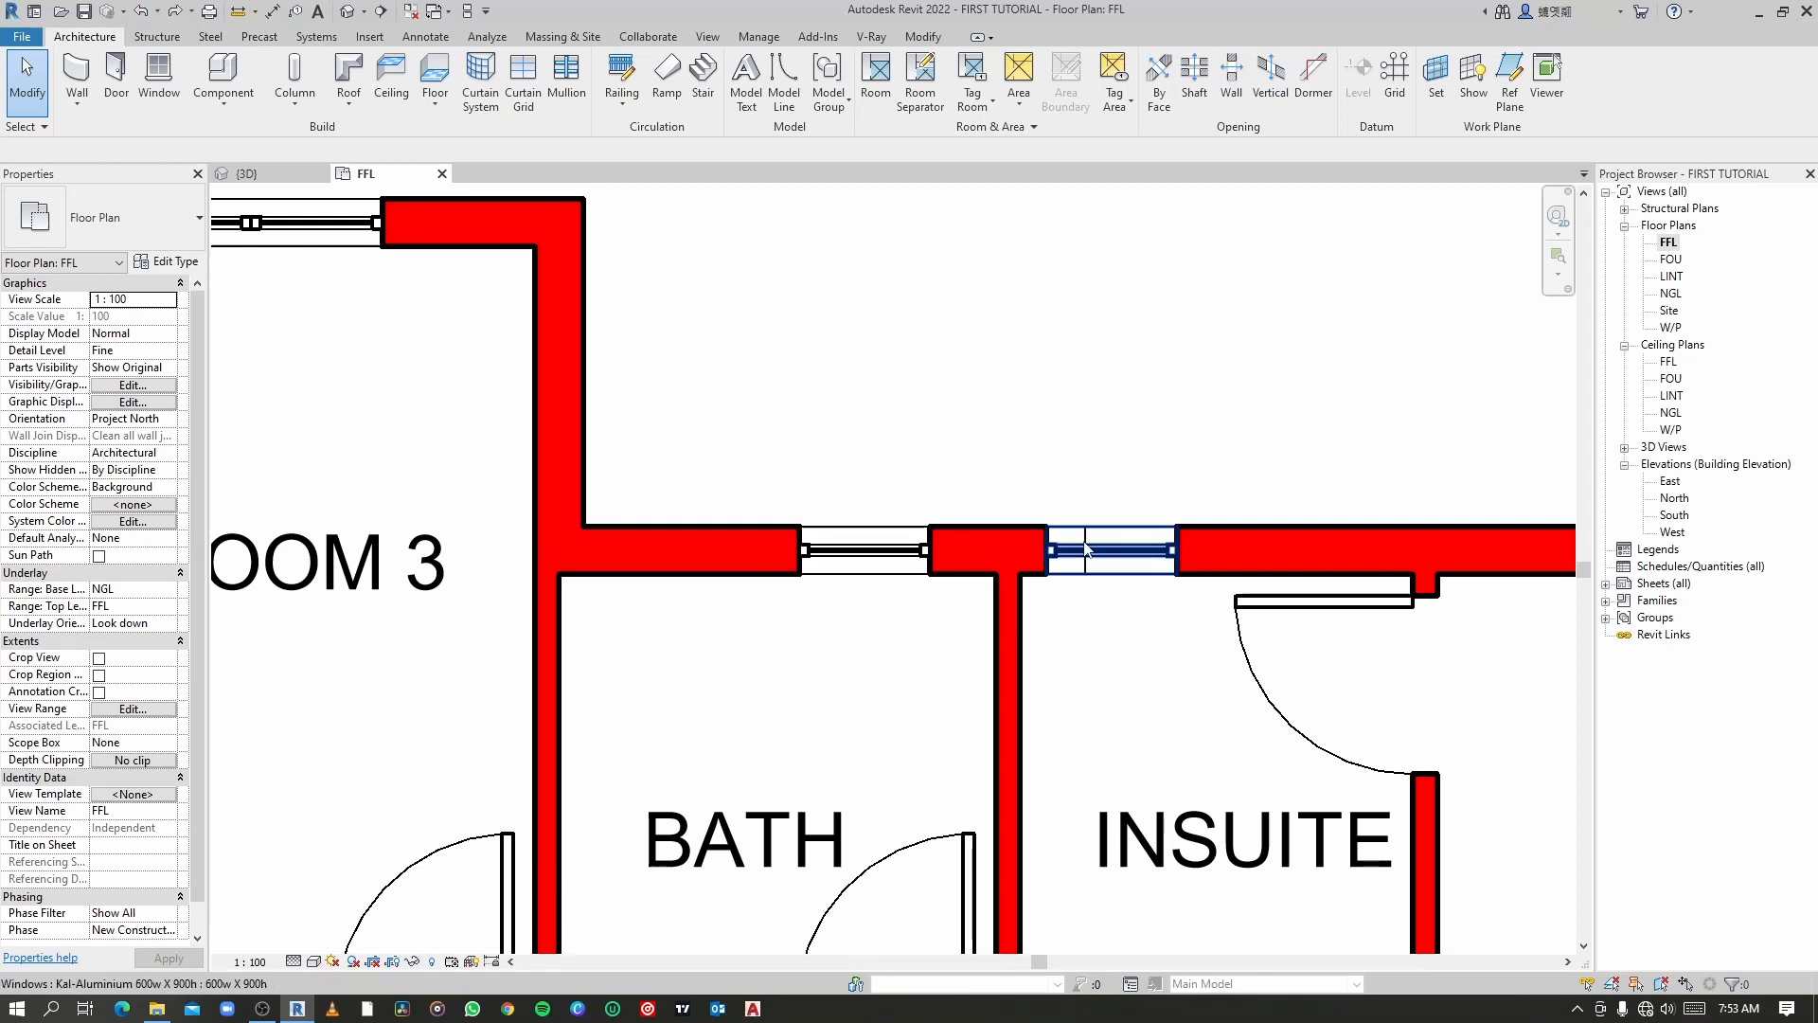
Step: Shorten the bath's exterior wall so that it ends at the partition between the bath and insuite
scroll(1084, 542, up, 3)
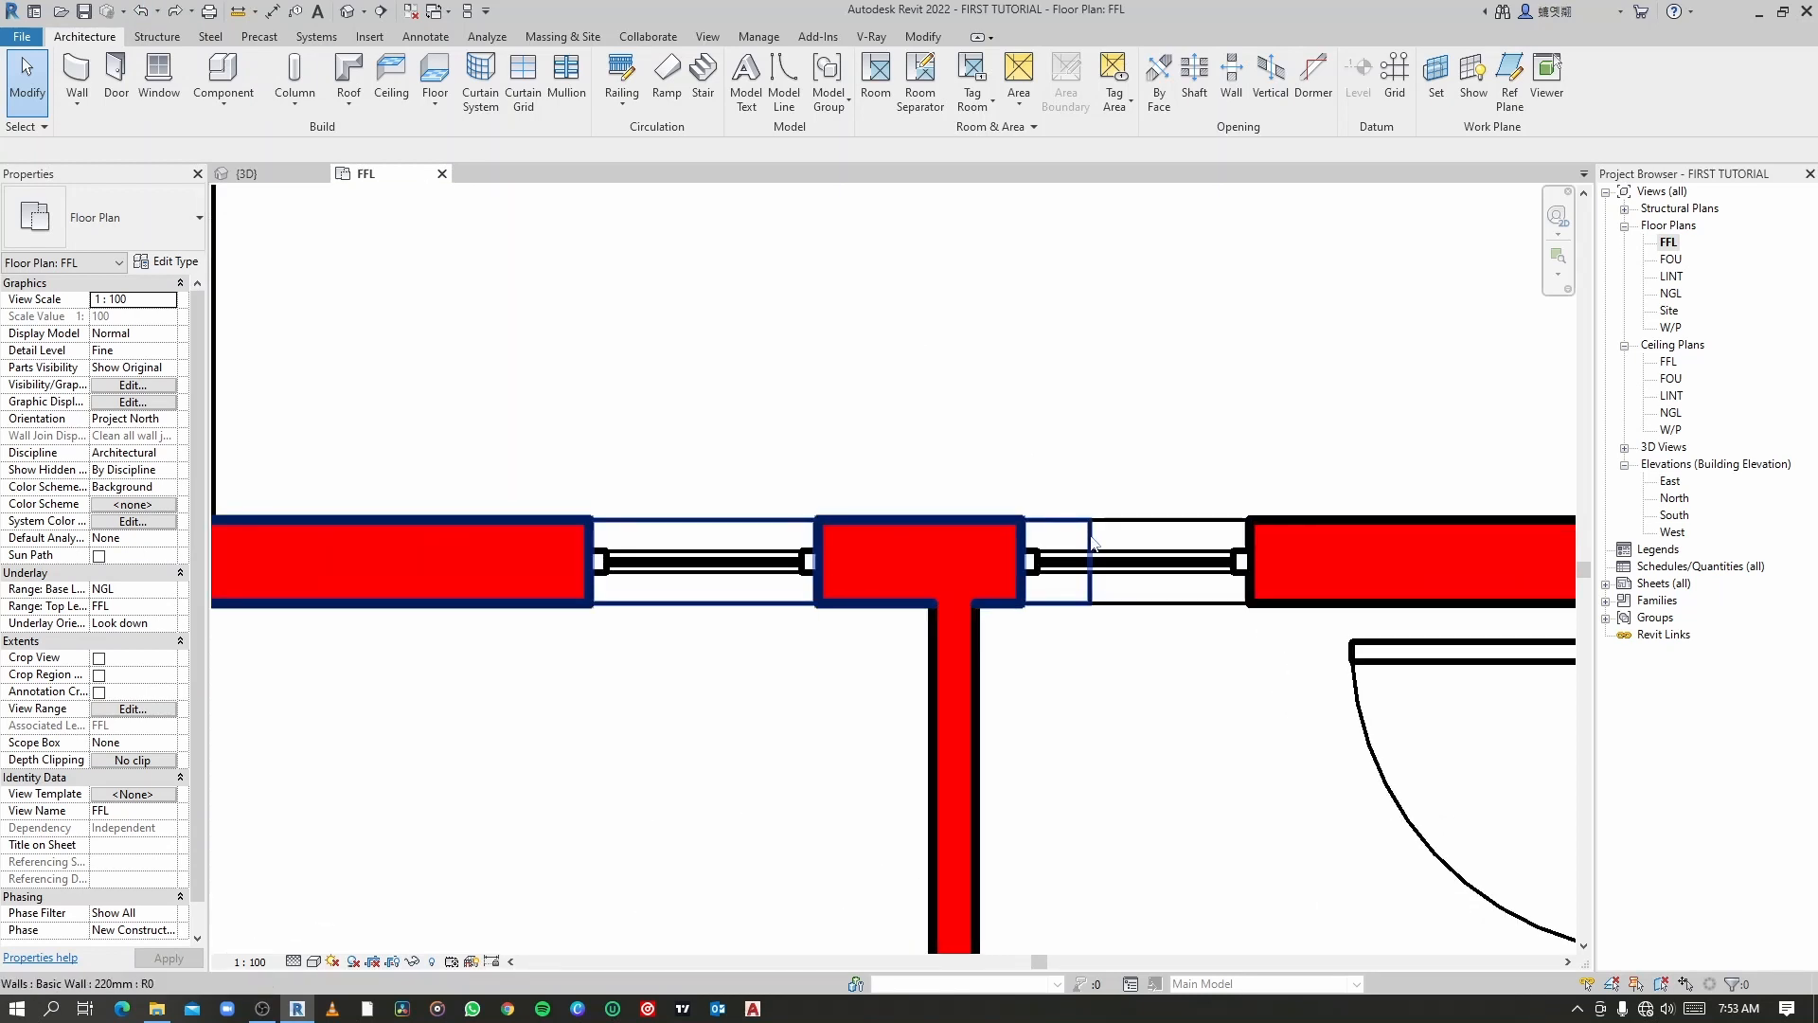
click(1092, 543)
drag(1091, 561, 972, 563)
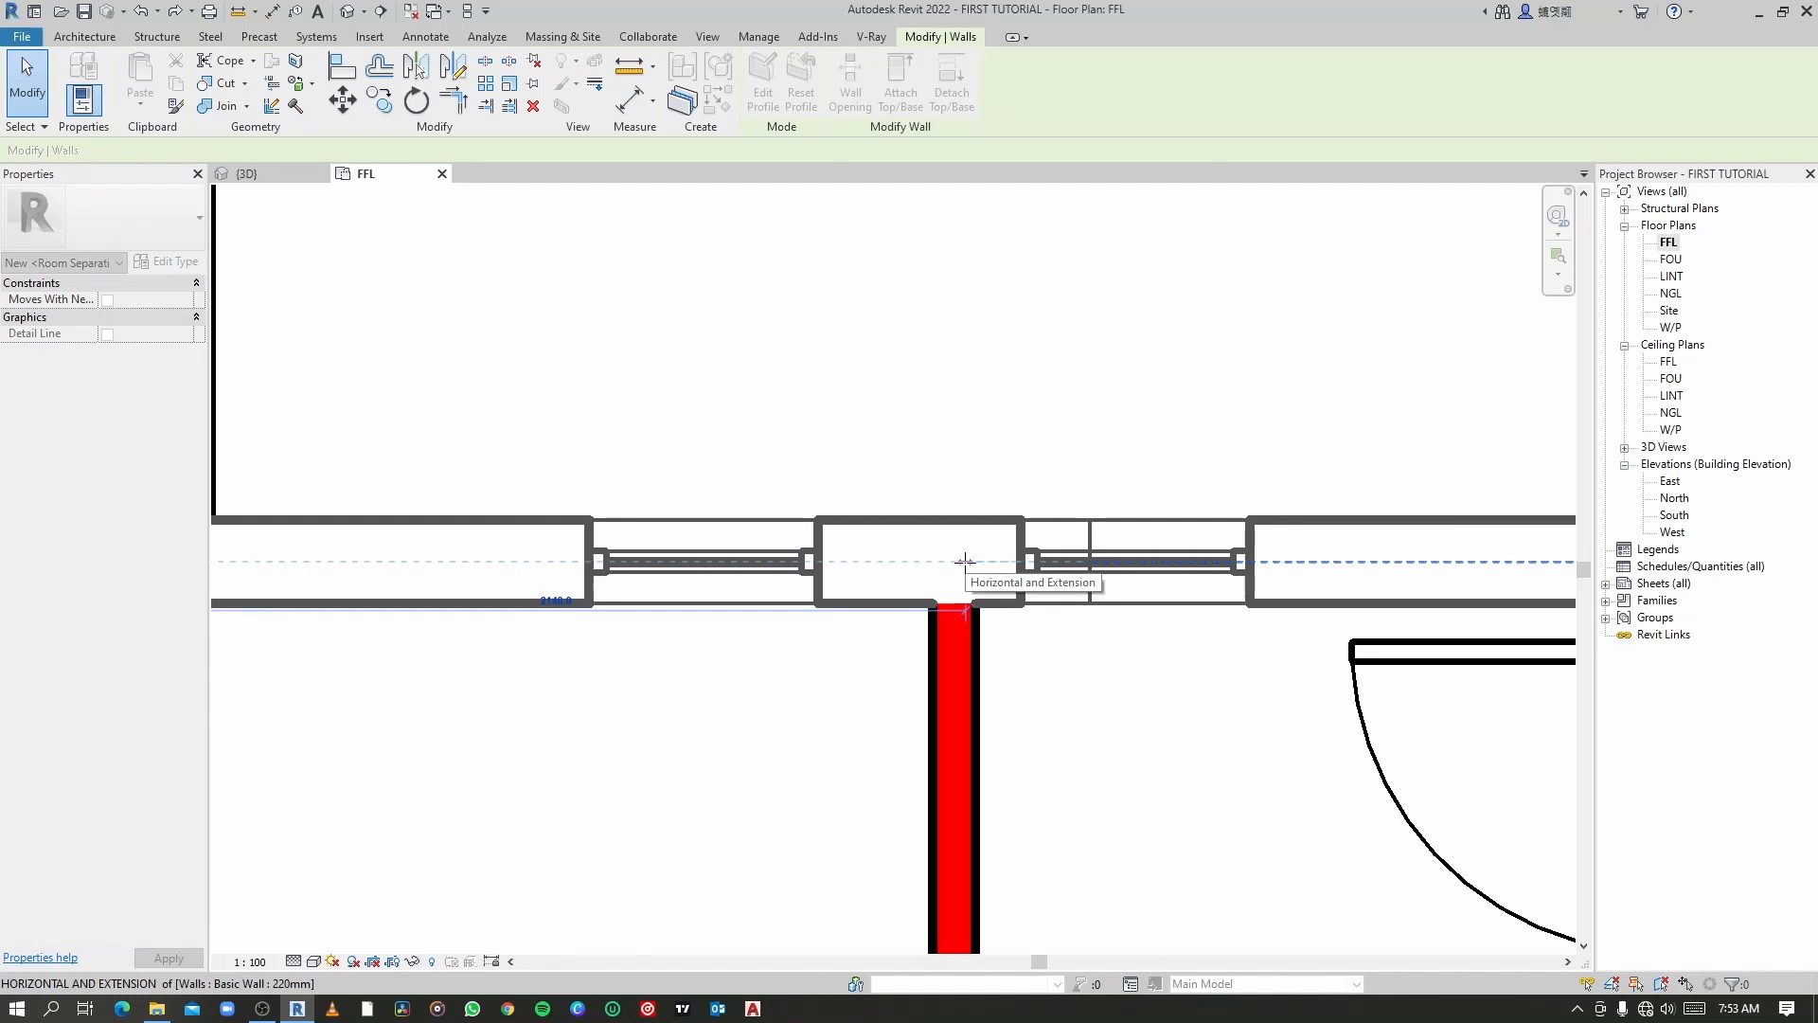
click(1024, 395)
Step: Shorten the main bedroom's exterior wall to end at the insuite partition, deleting the insuite's 600w X 900h window that loses its host
click(1114, 528)
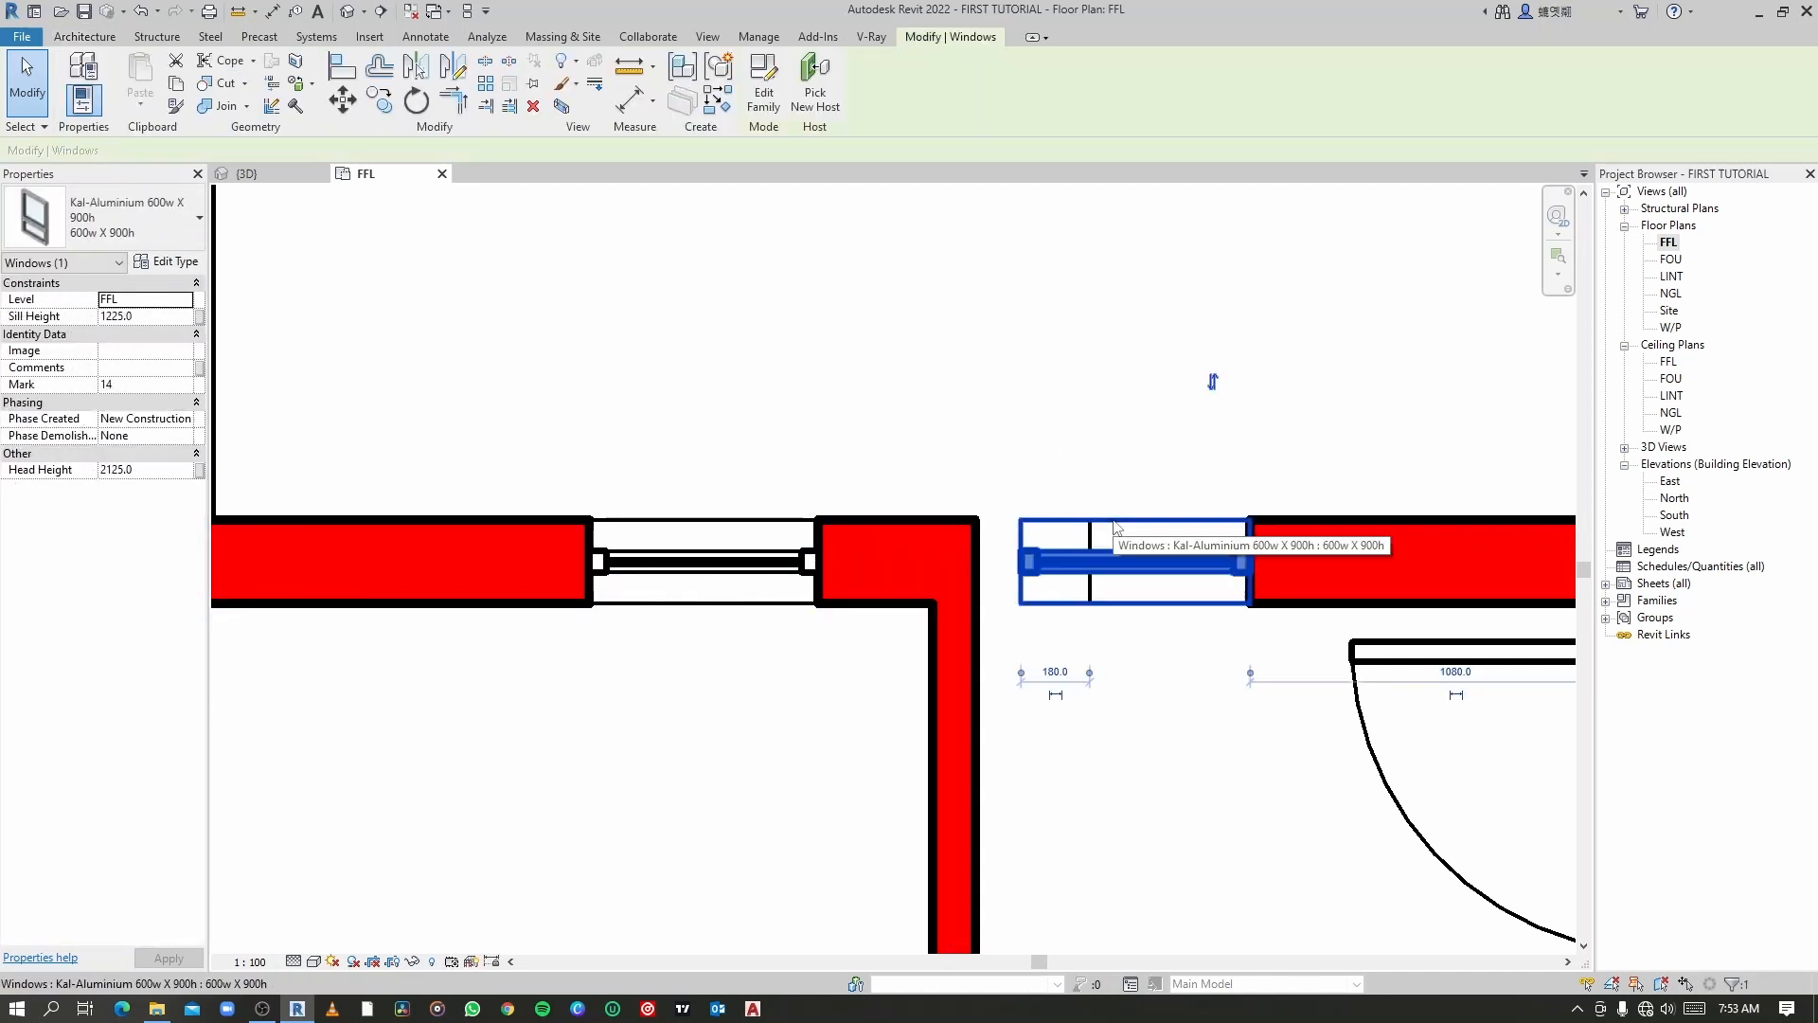
click(1068, 495)
scroll(1099, 549, up, 2)
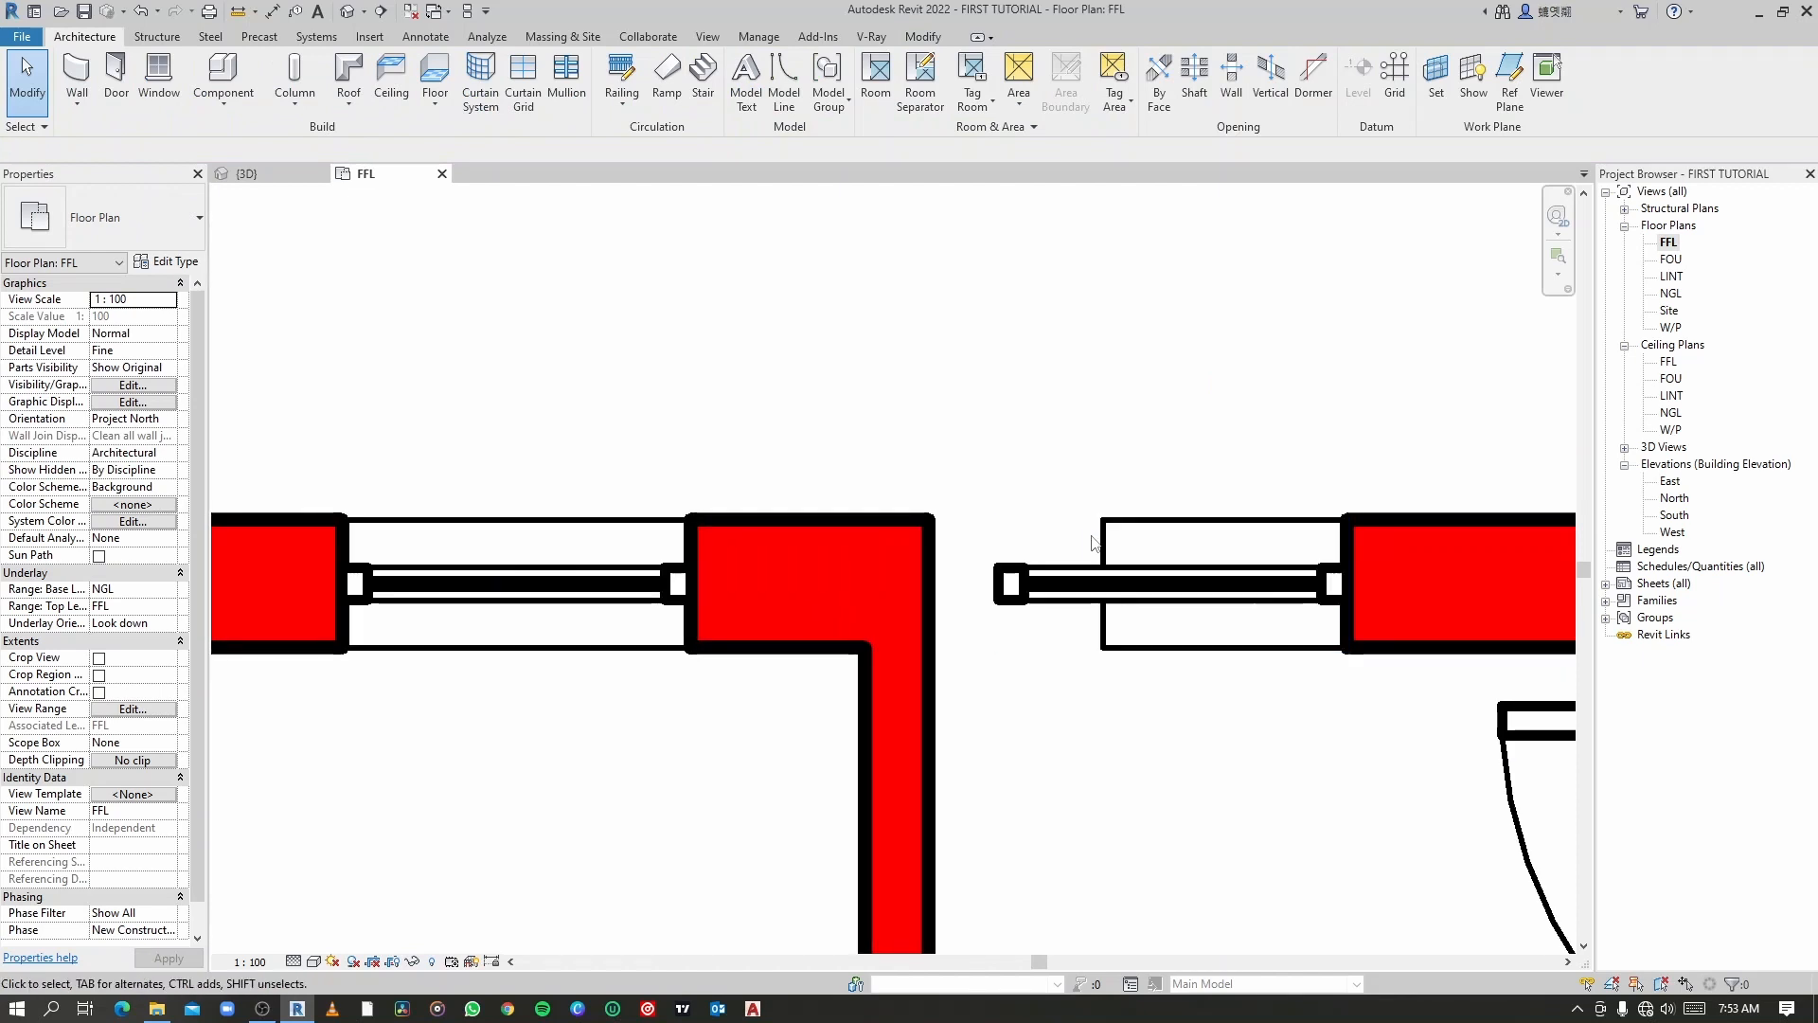
click(1102, 555)
scroll(661, 454, down, 3)
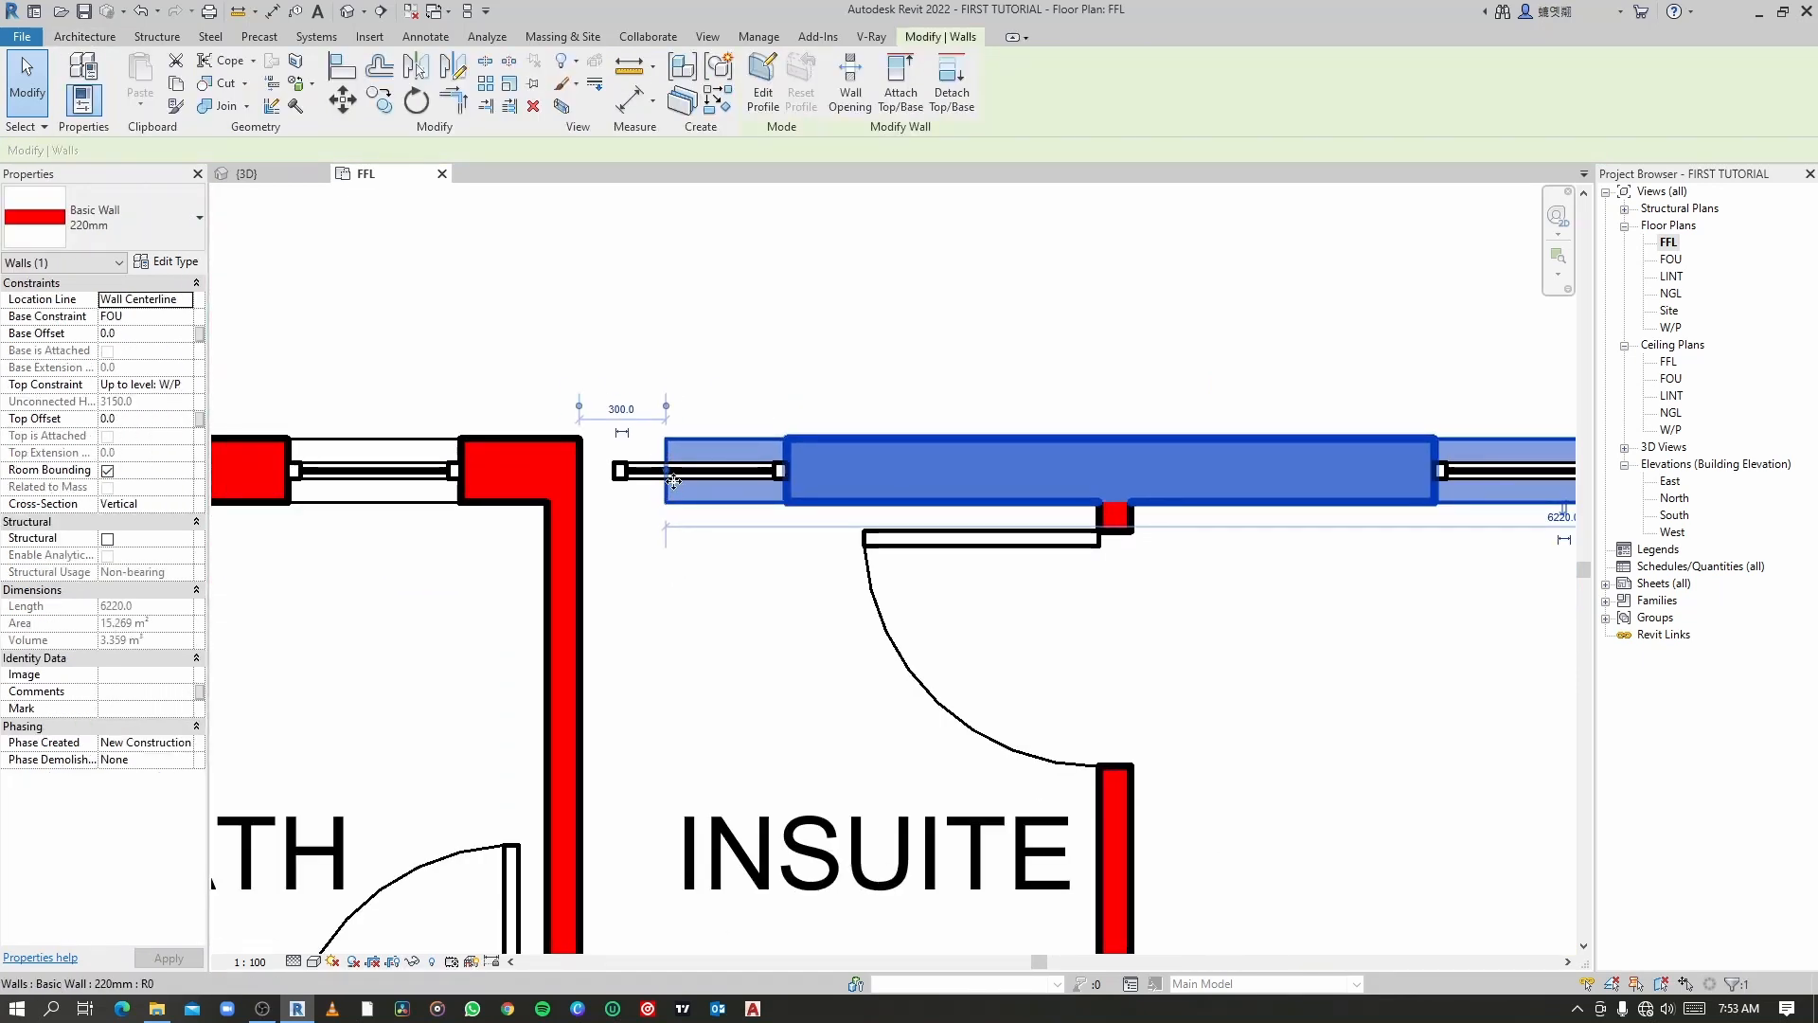
drag(671, 474, 1113, 471)
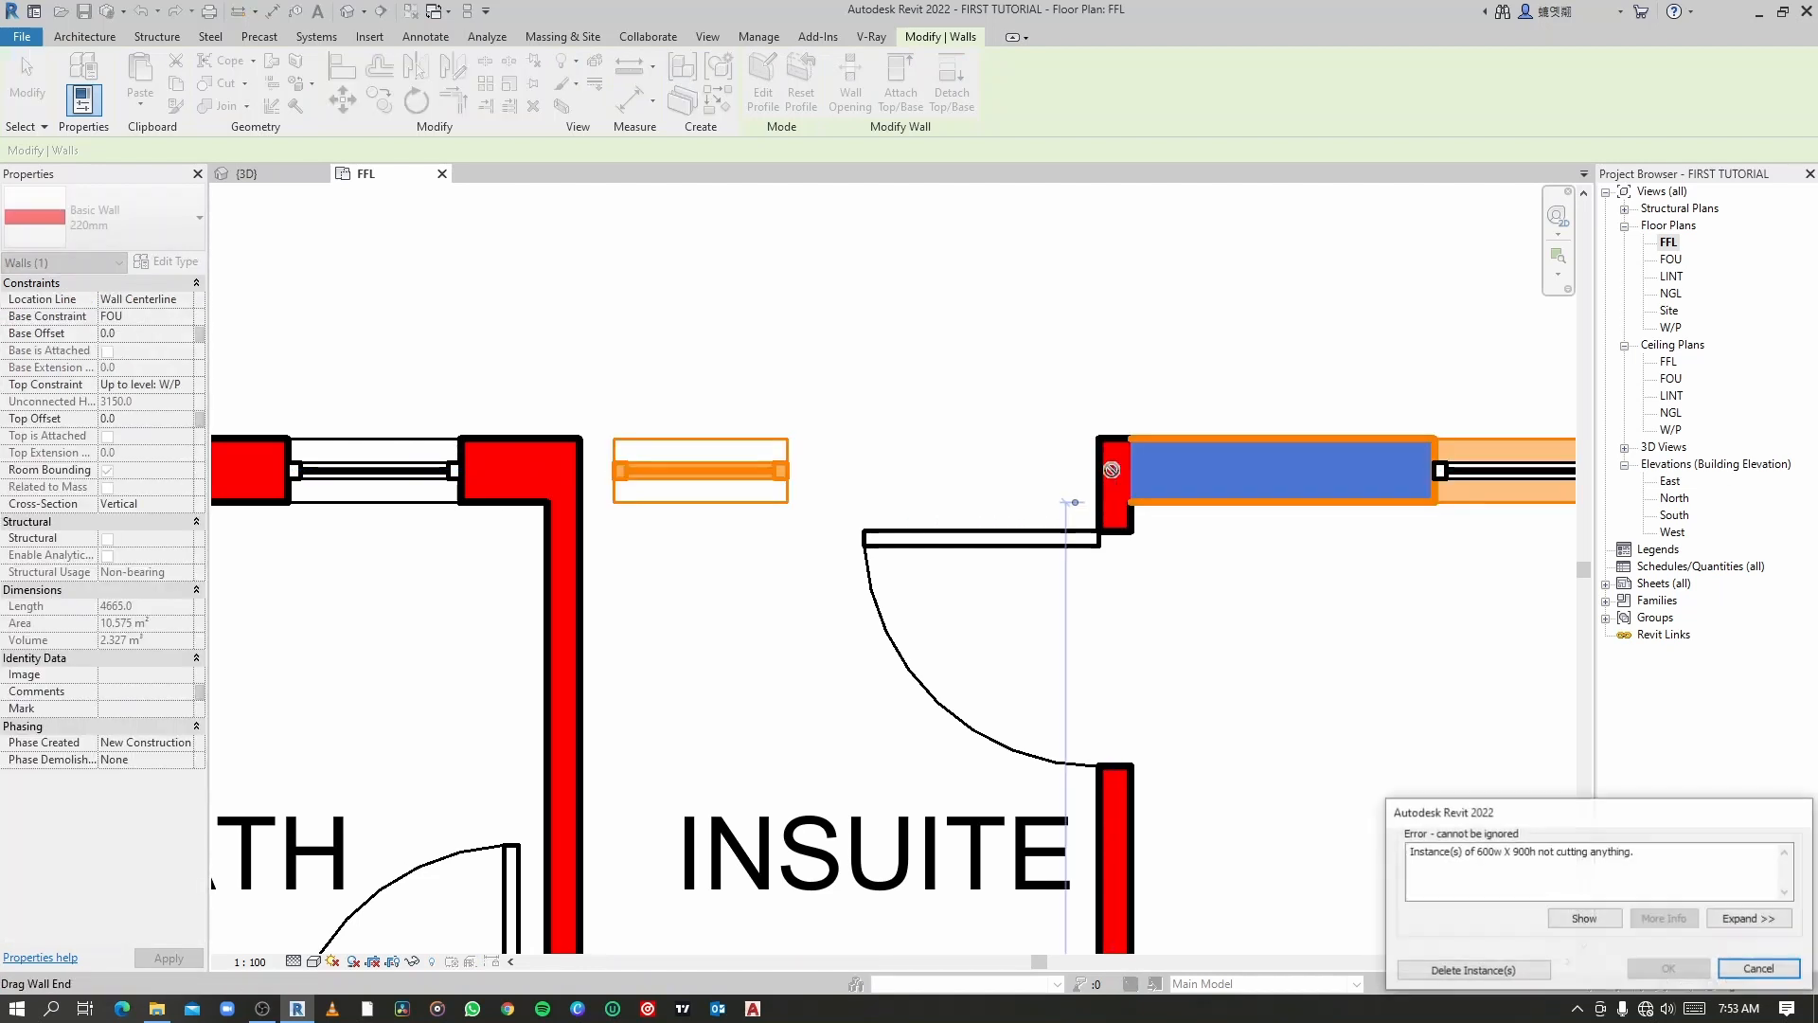
click(1493, 969)
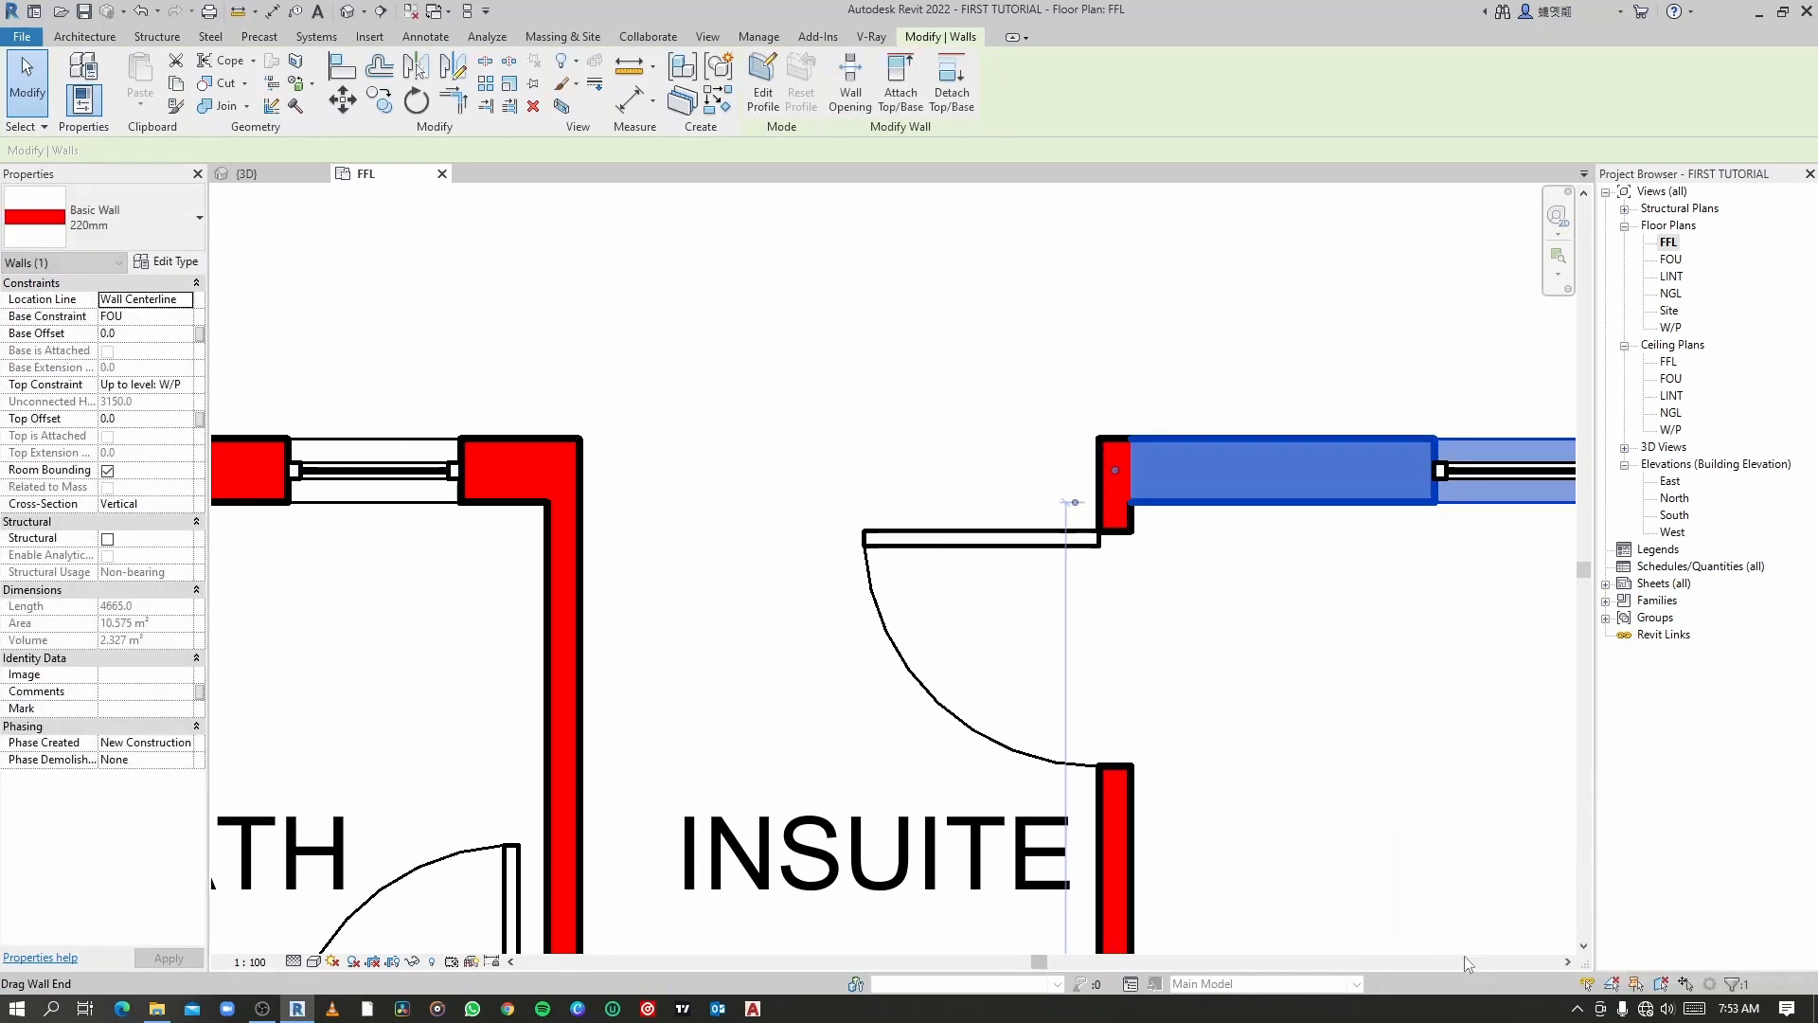
Step: Close the gap above the insuite by trimming/extending the main bedroom and bath exterior walls to each other
click(1225, 682)
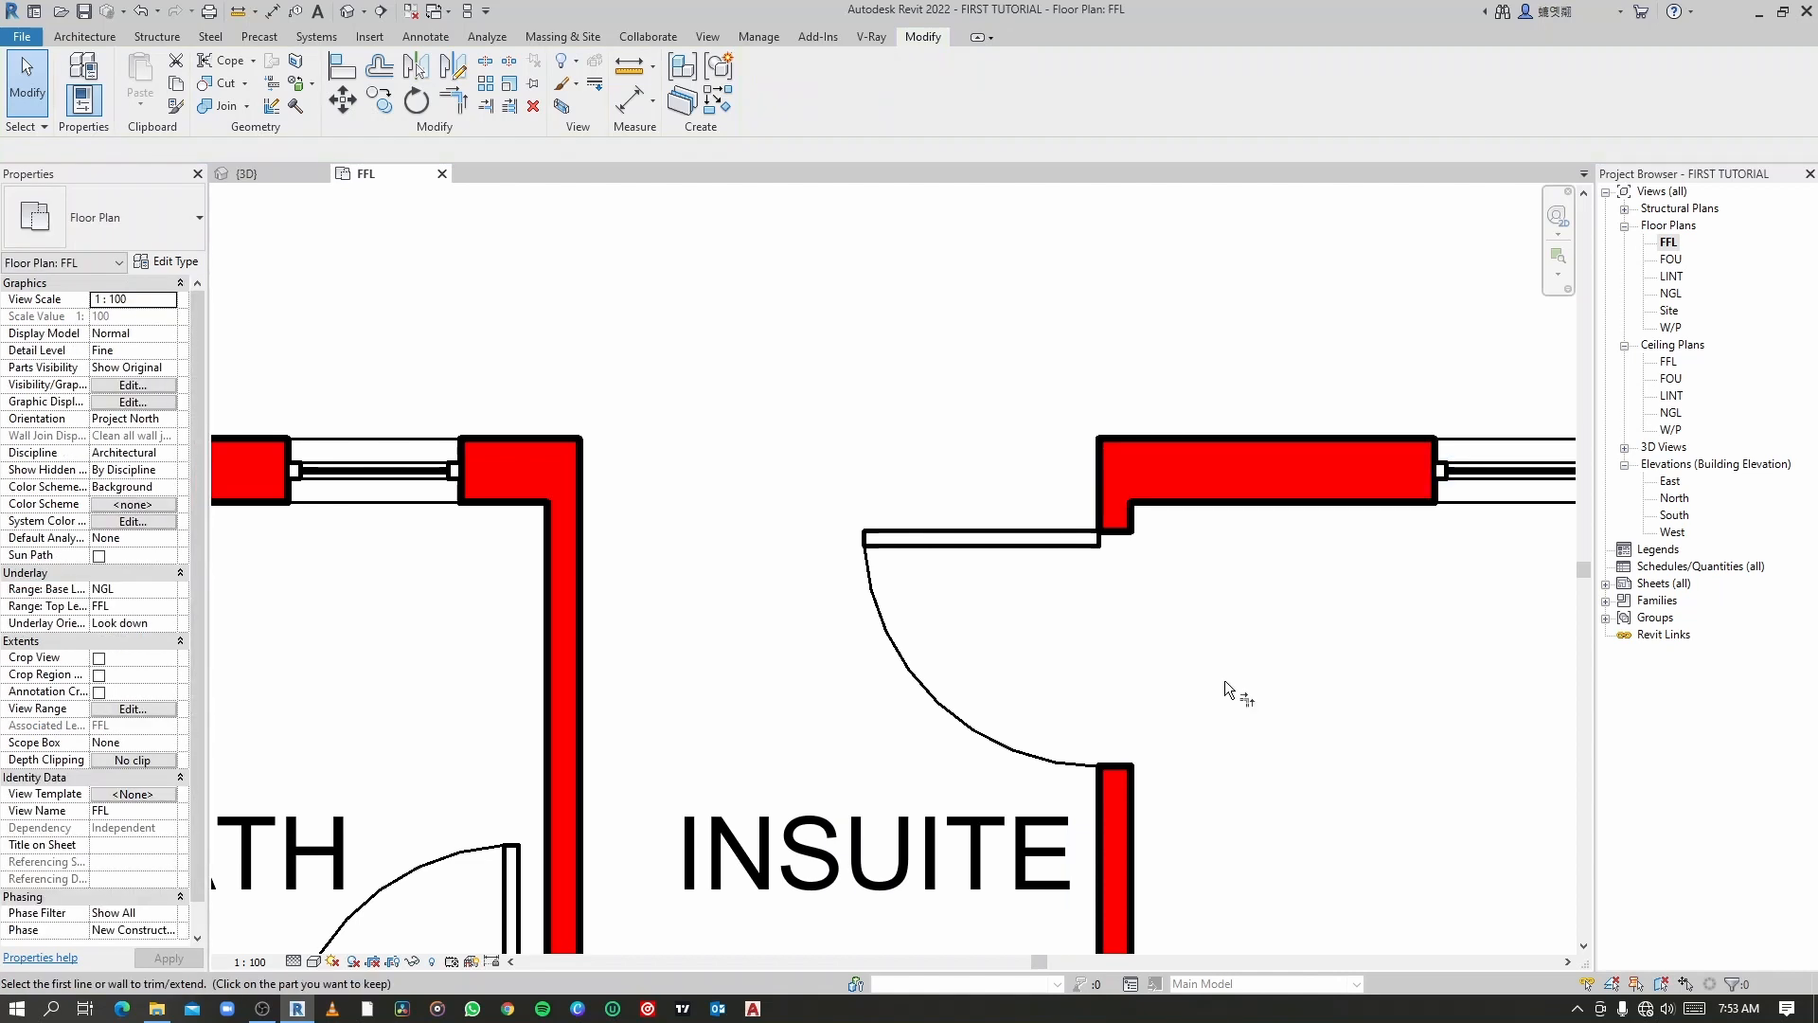
click(1195, 442)
click(543, 470)
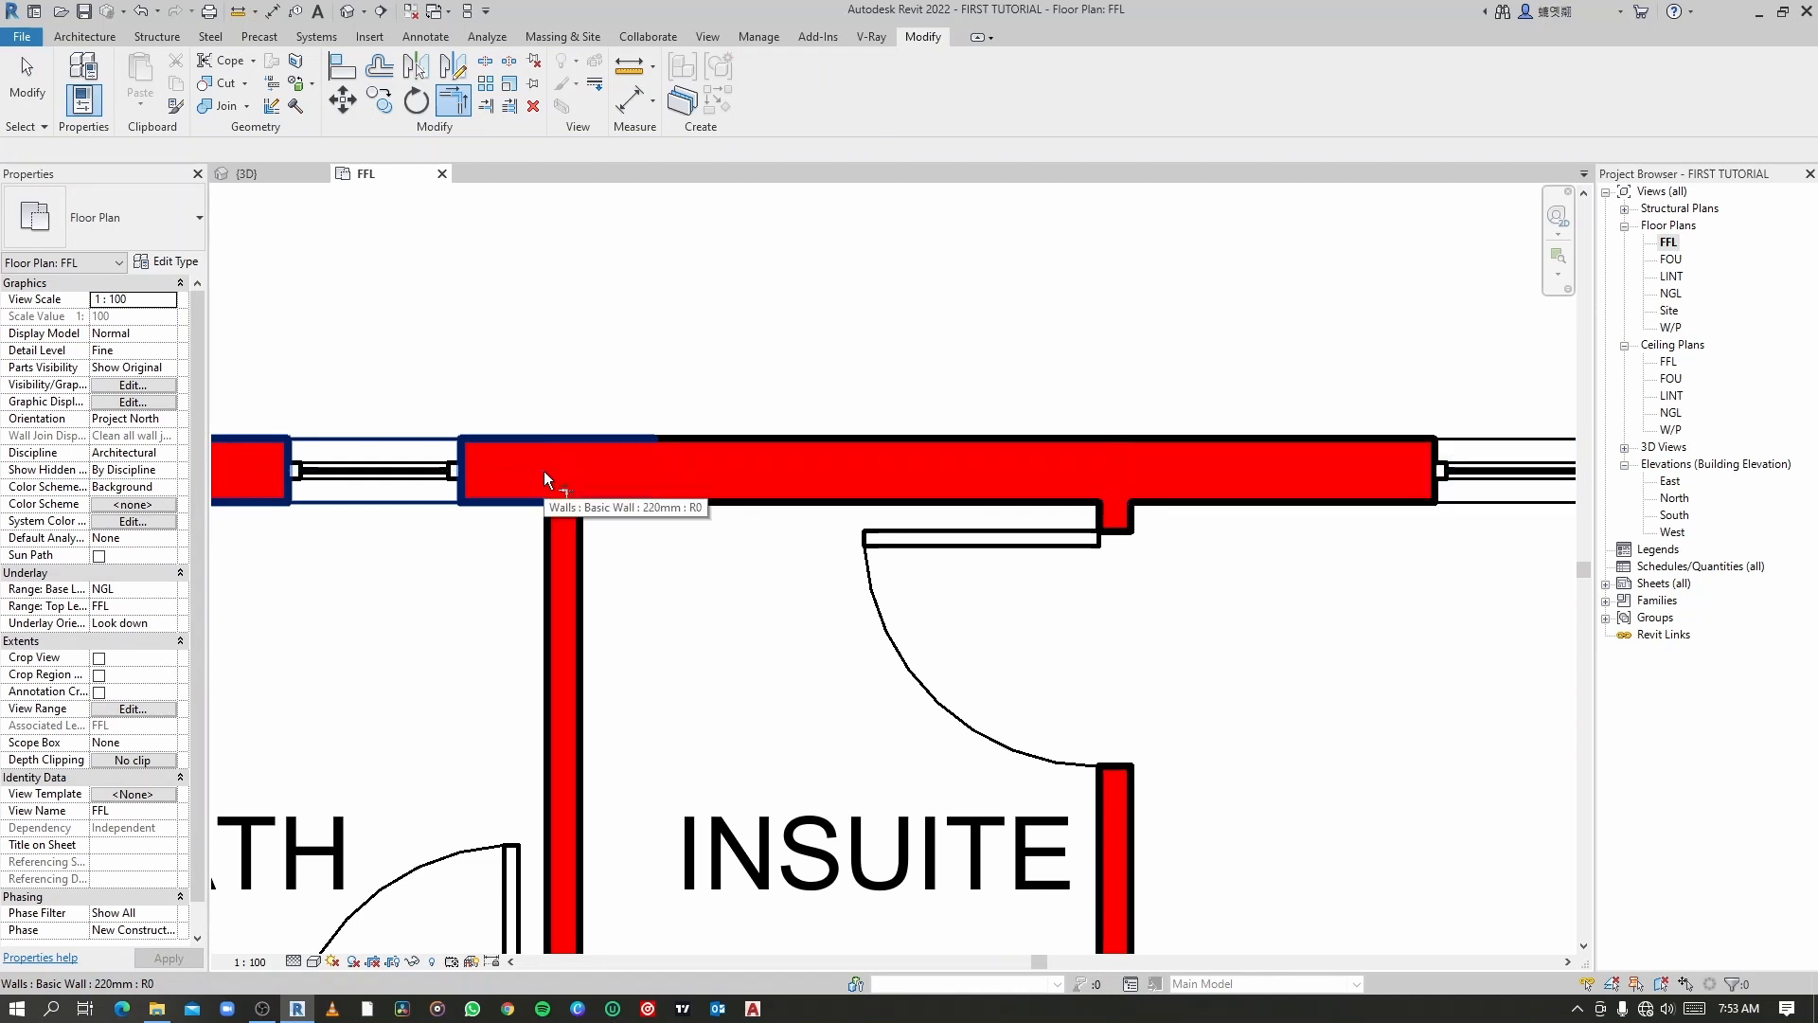
key(Escape)
key(Escape)
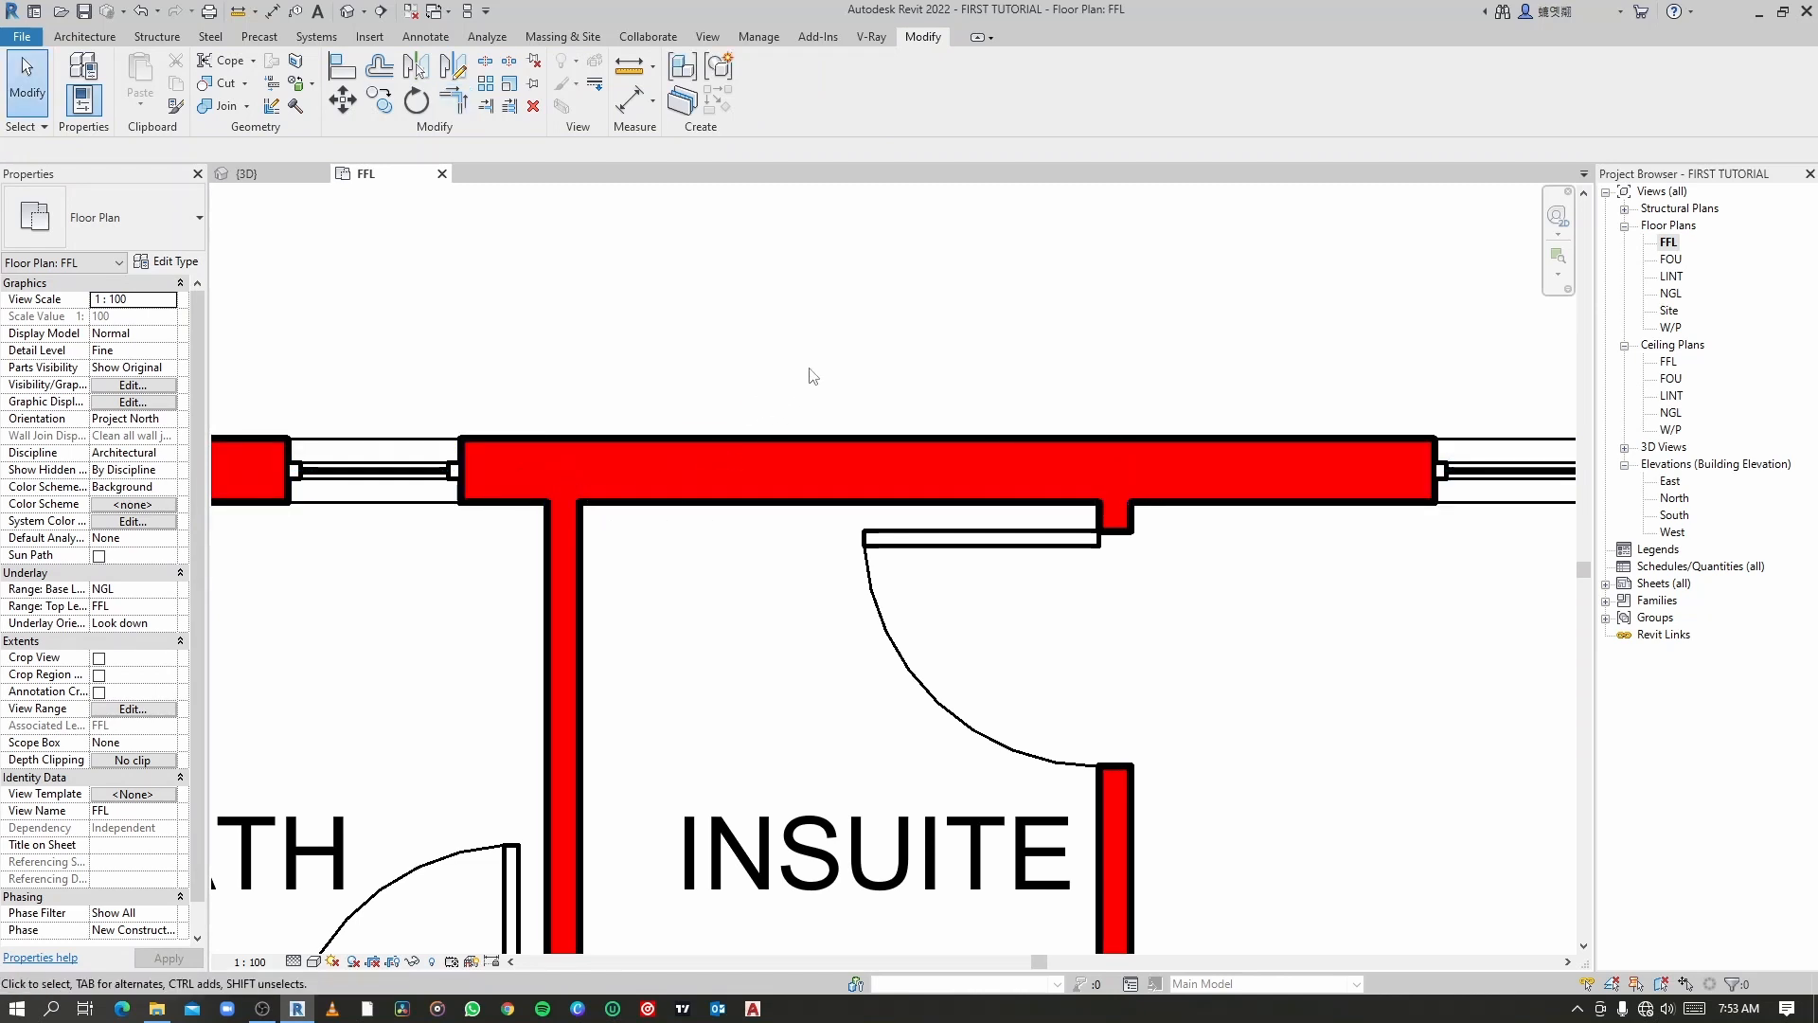
Step: Place a Kal-Aluminium 600w X 900h window in the exterior wall above the insuite, near the bath partition
key(w)
key(n)
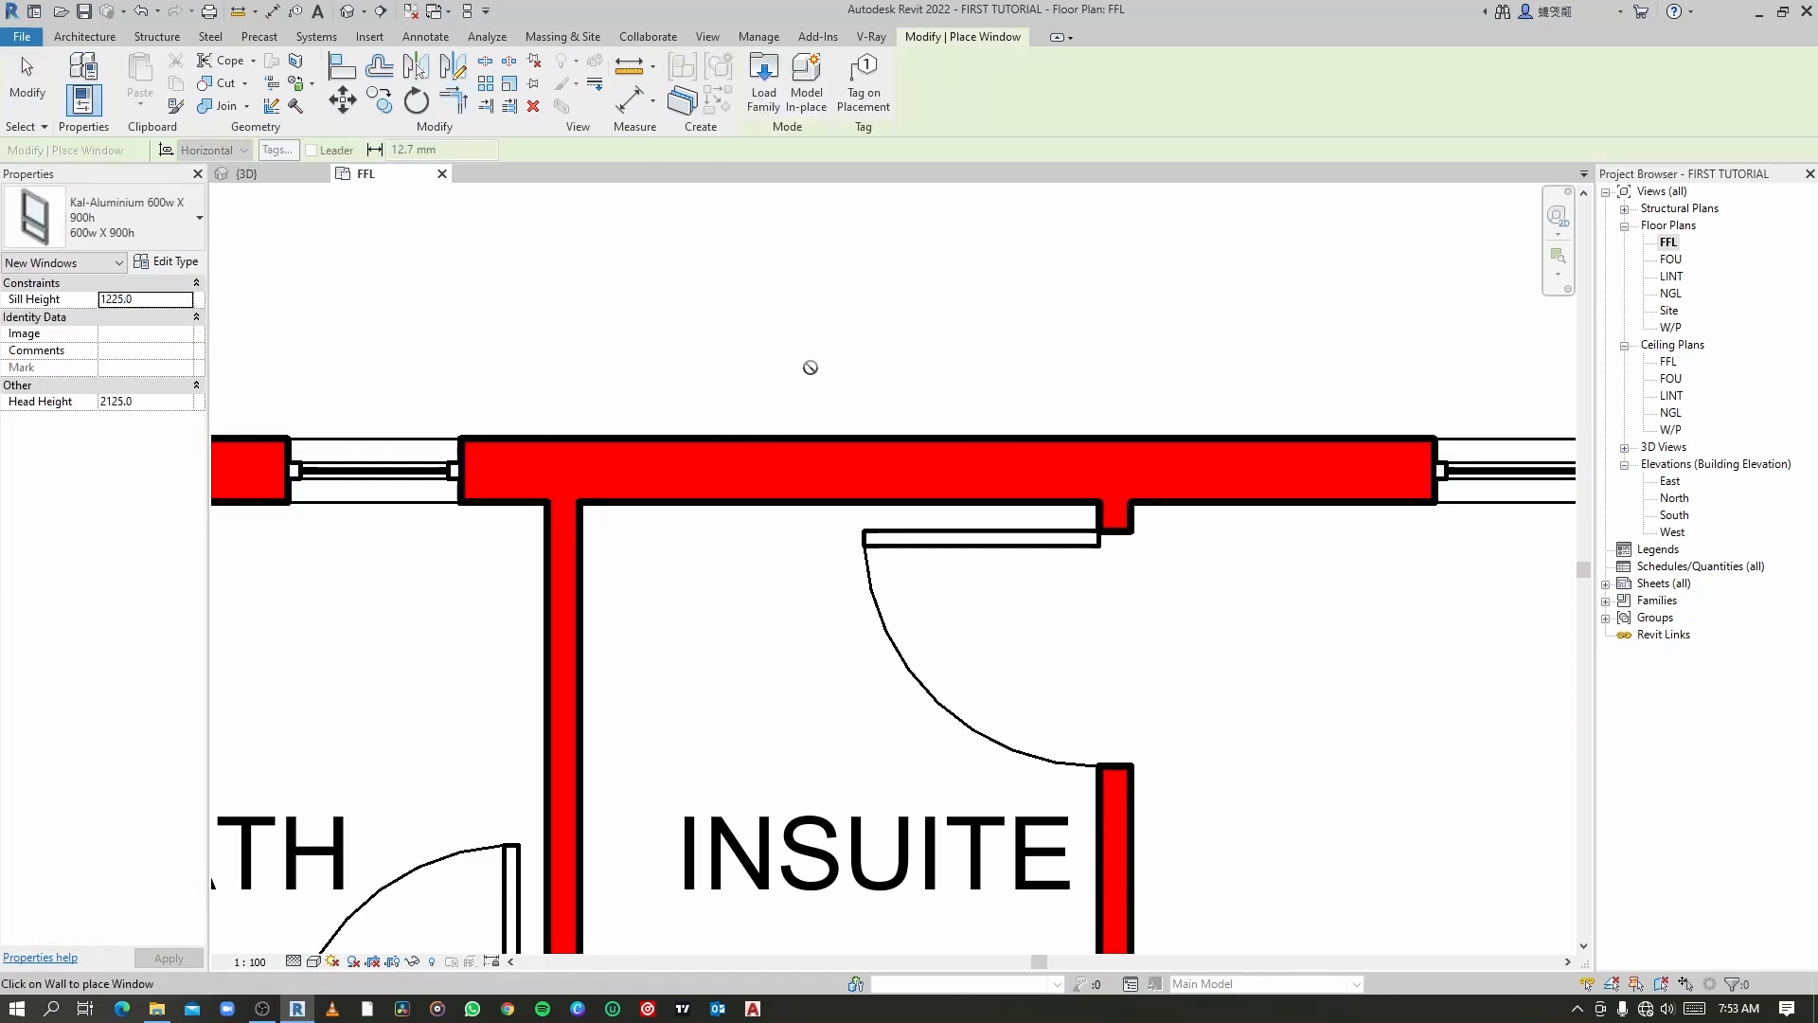
click(705, 443)
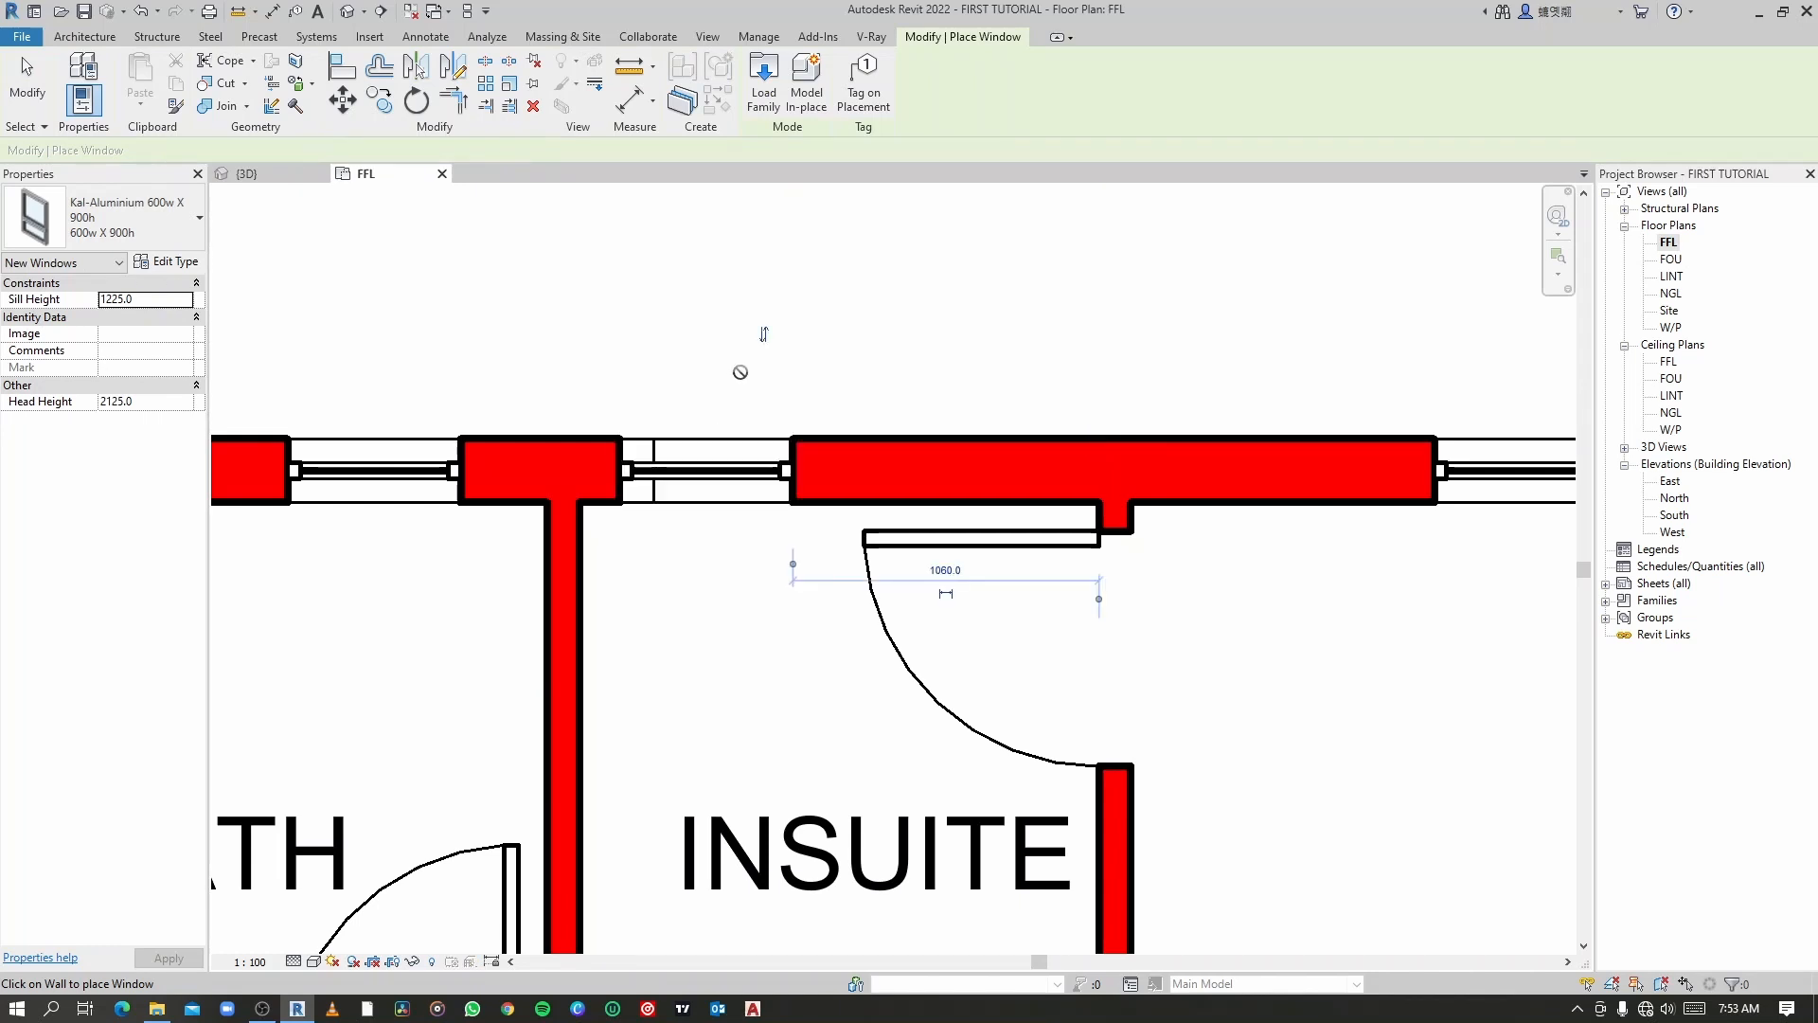
key(Escape)
key(Escape)
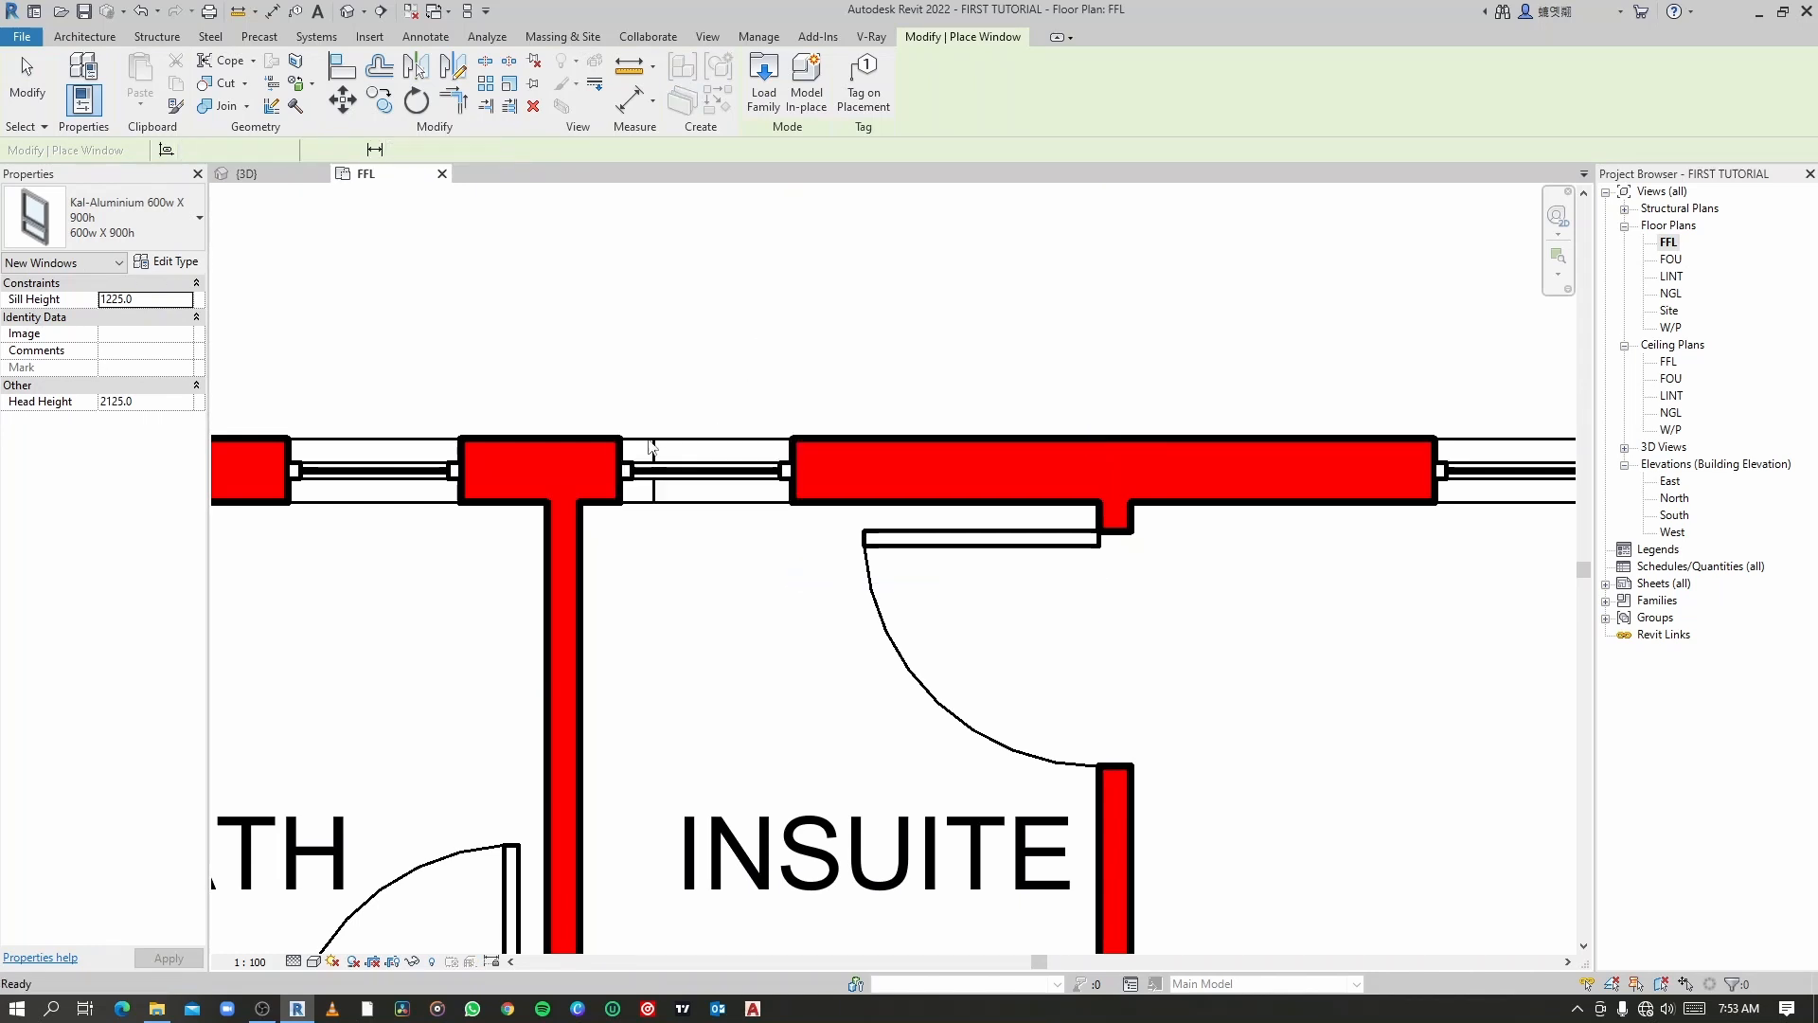
Step: Delete the exterior wall above the bath together with its window
scroll(643, 449, up, 3)
click(656, 454)
scroll(673, 461, down, 5)
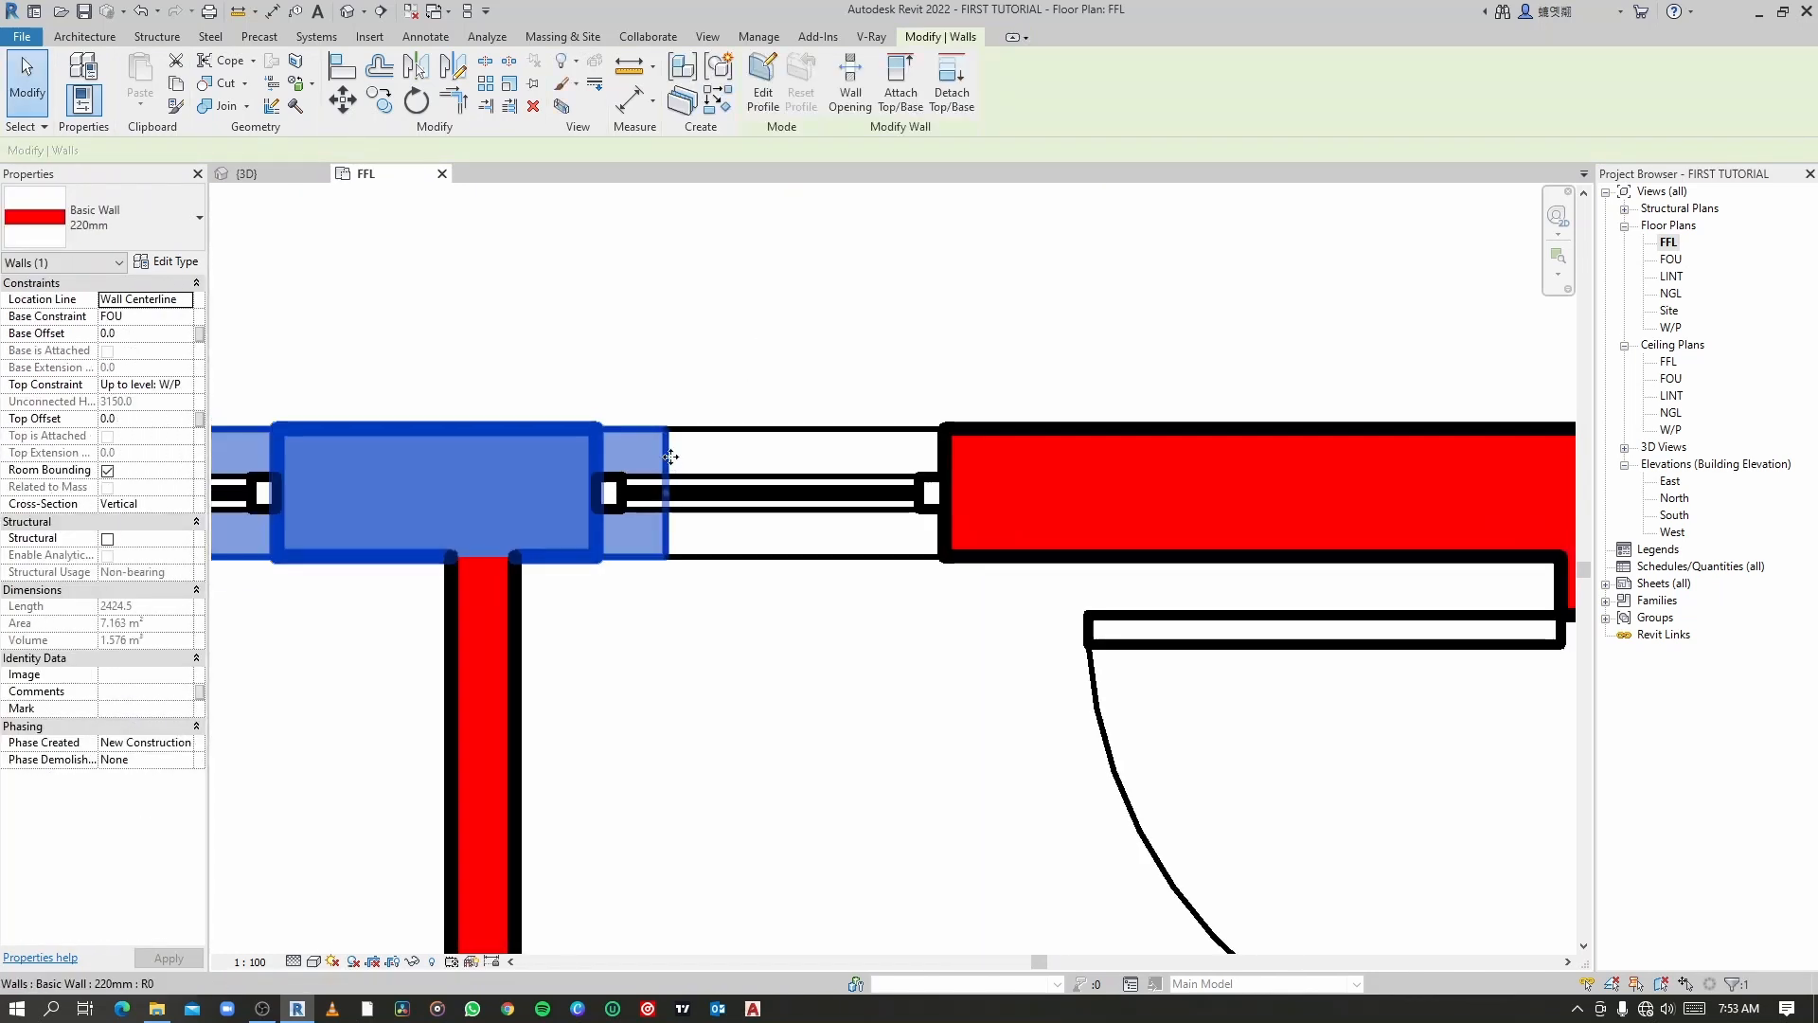
scroll(625, 391, up, 1)
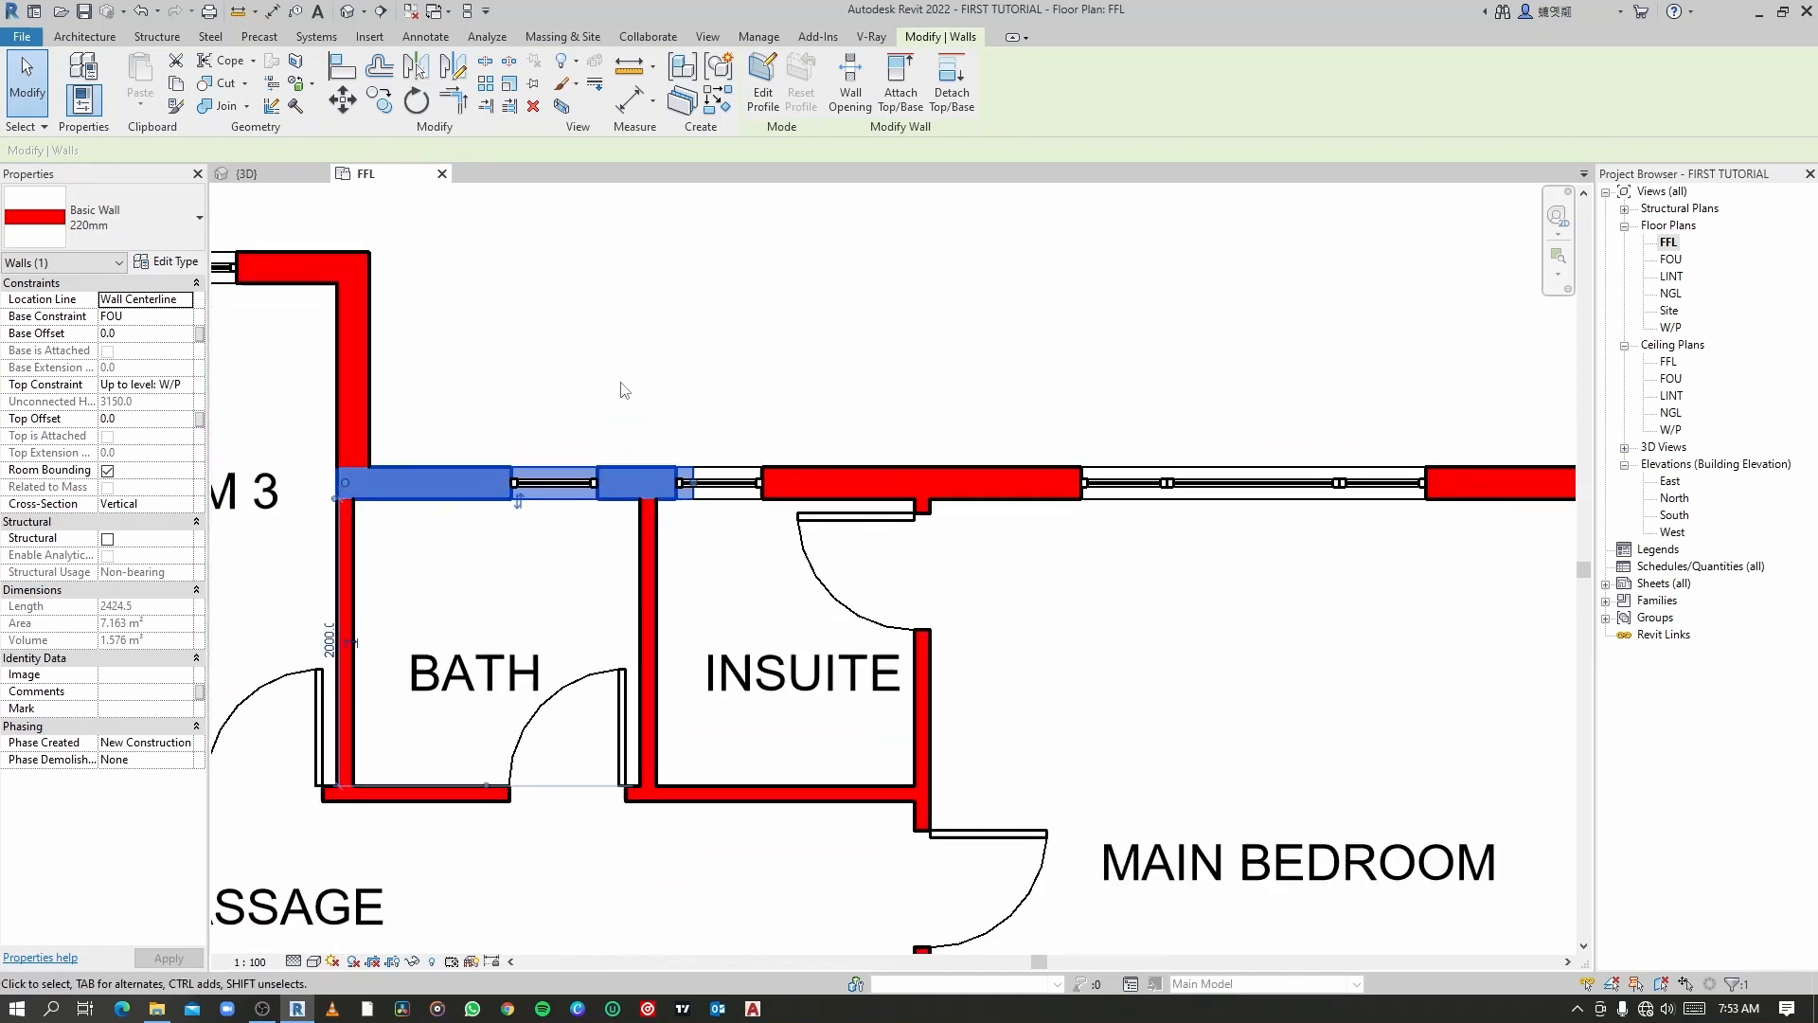
key(Delete)
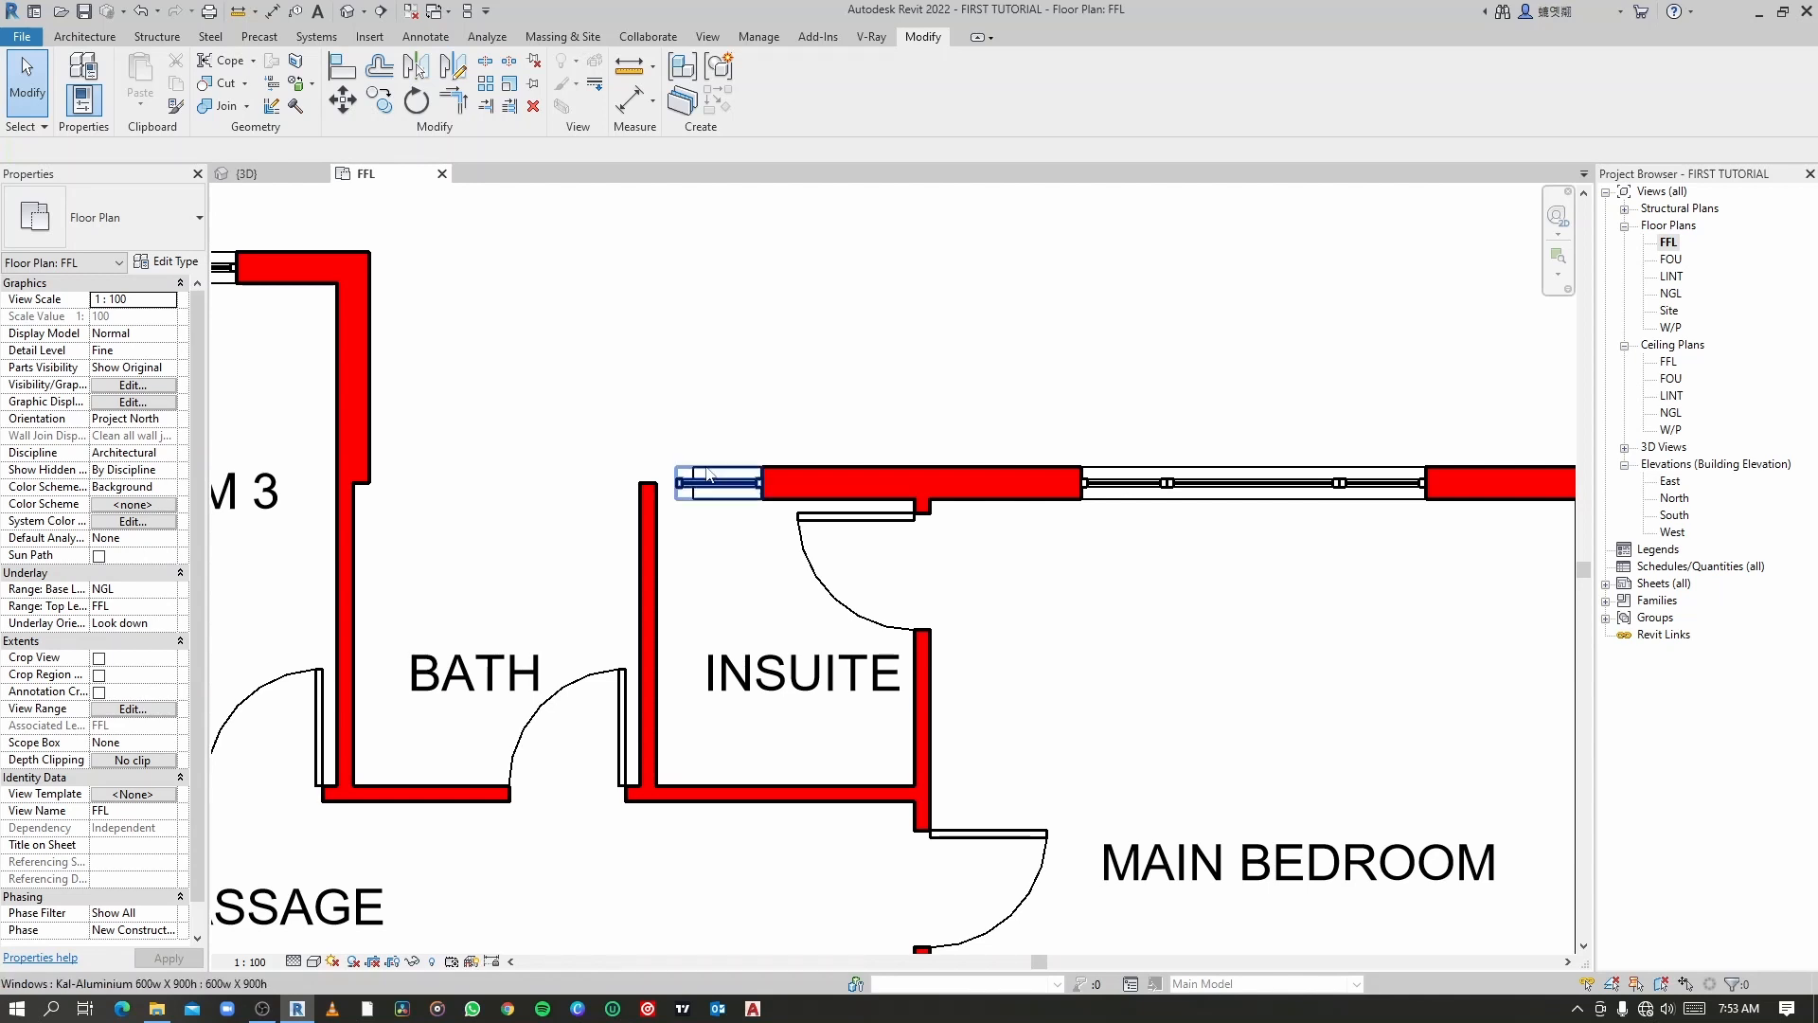
Step: Delete the exterior wall running above the insuite and main bedroom, together with its windows
click(709, 476)
click(711, 410)
scroll(691, 542, up, 3)
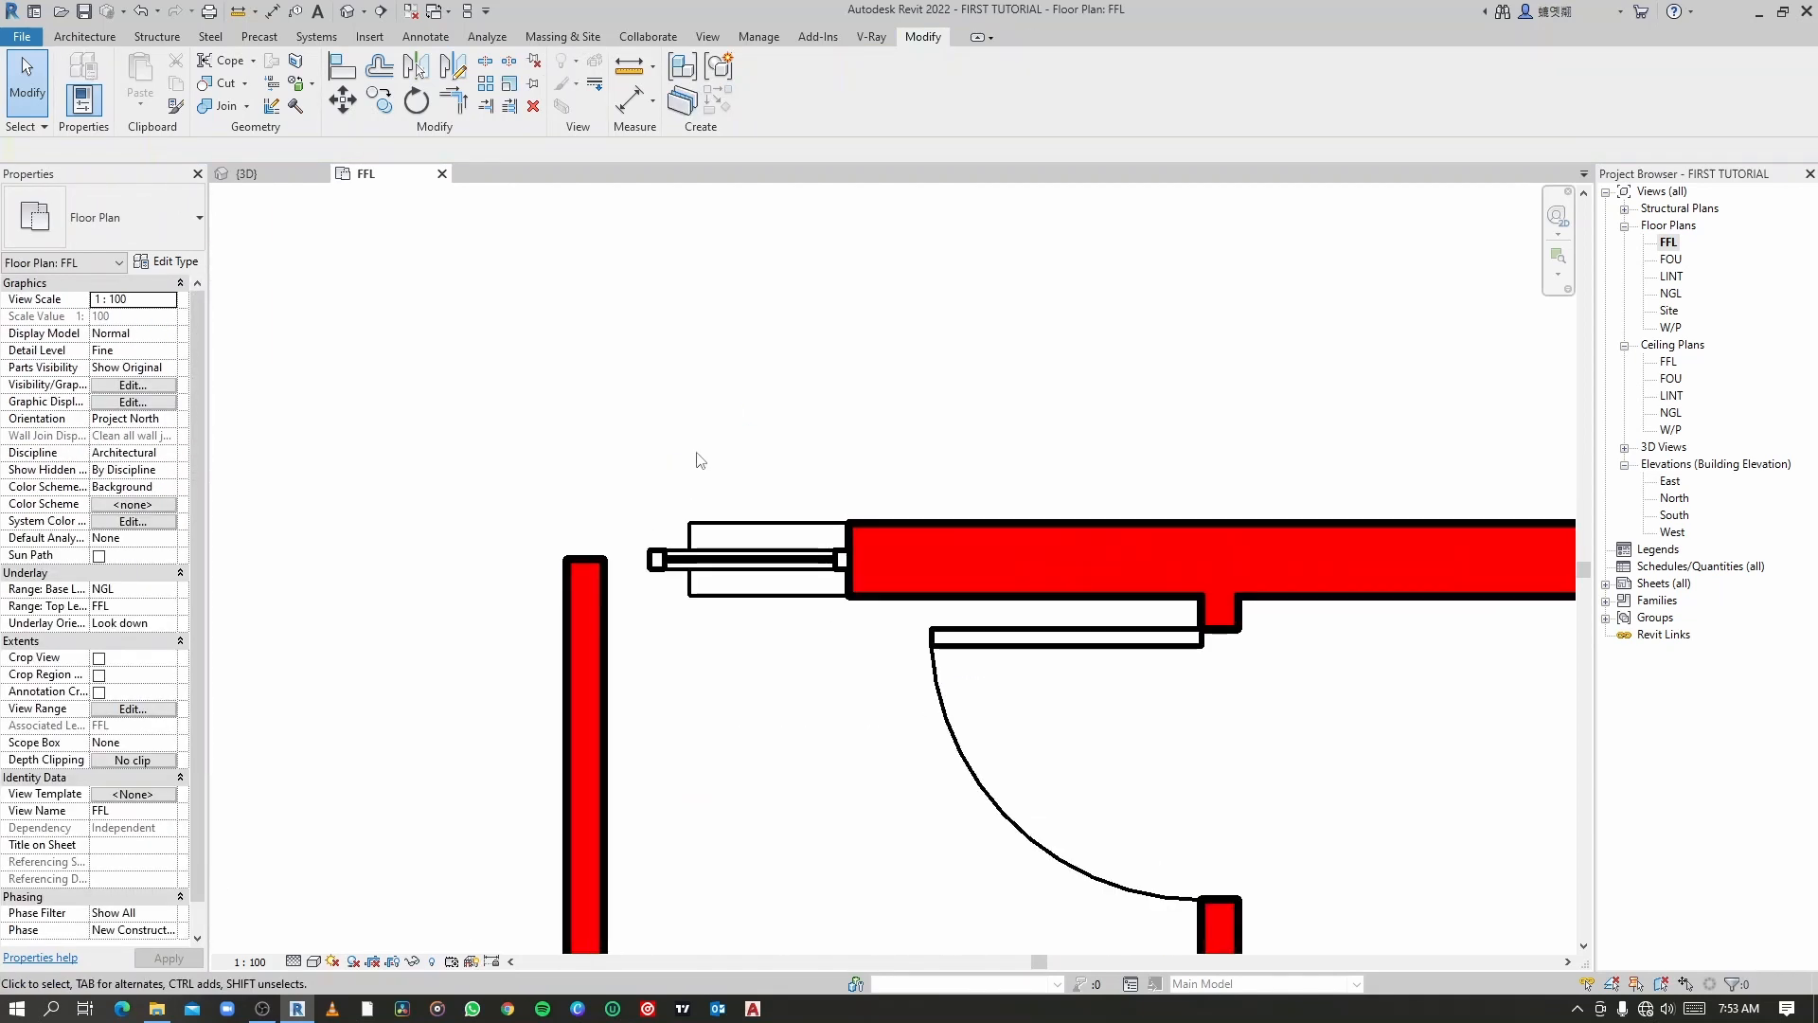
click(692, 541)
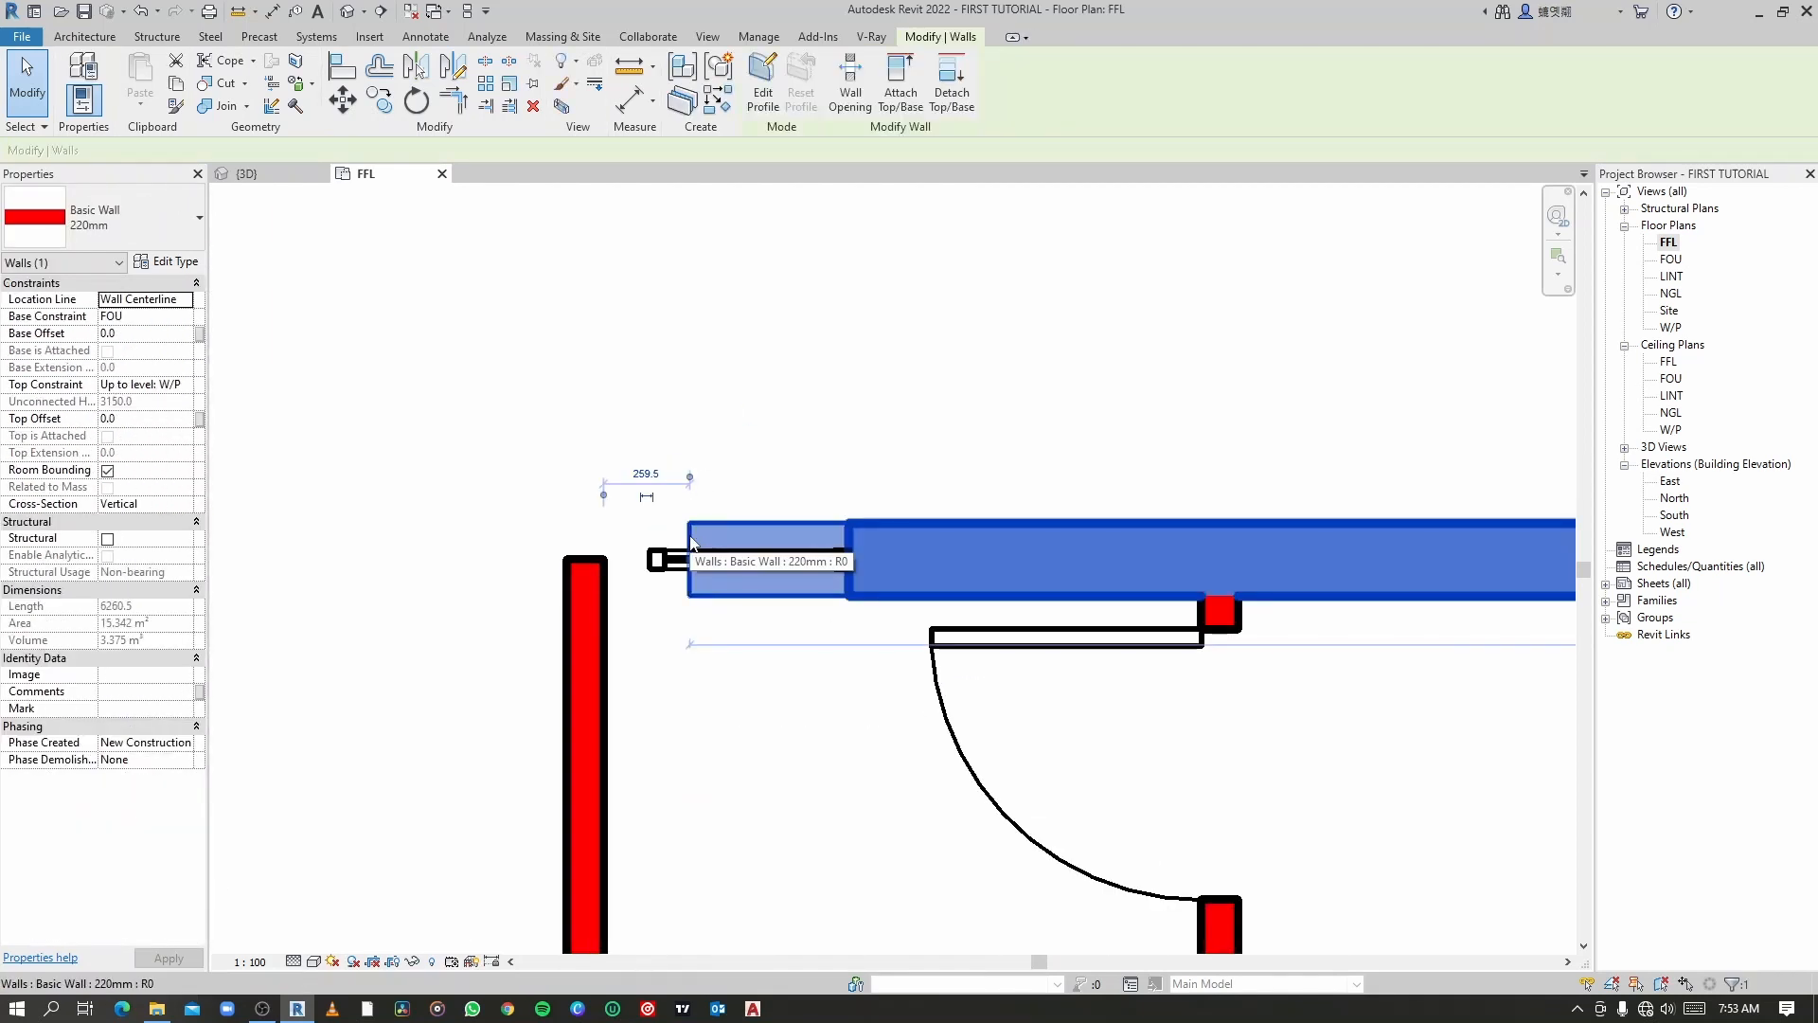
scroll(691, 542, down, 4)
key(Delete)
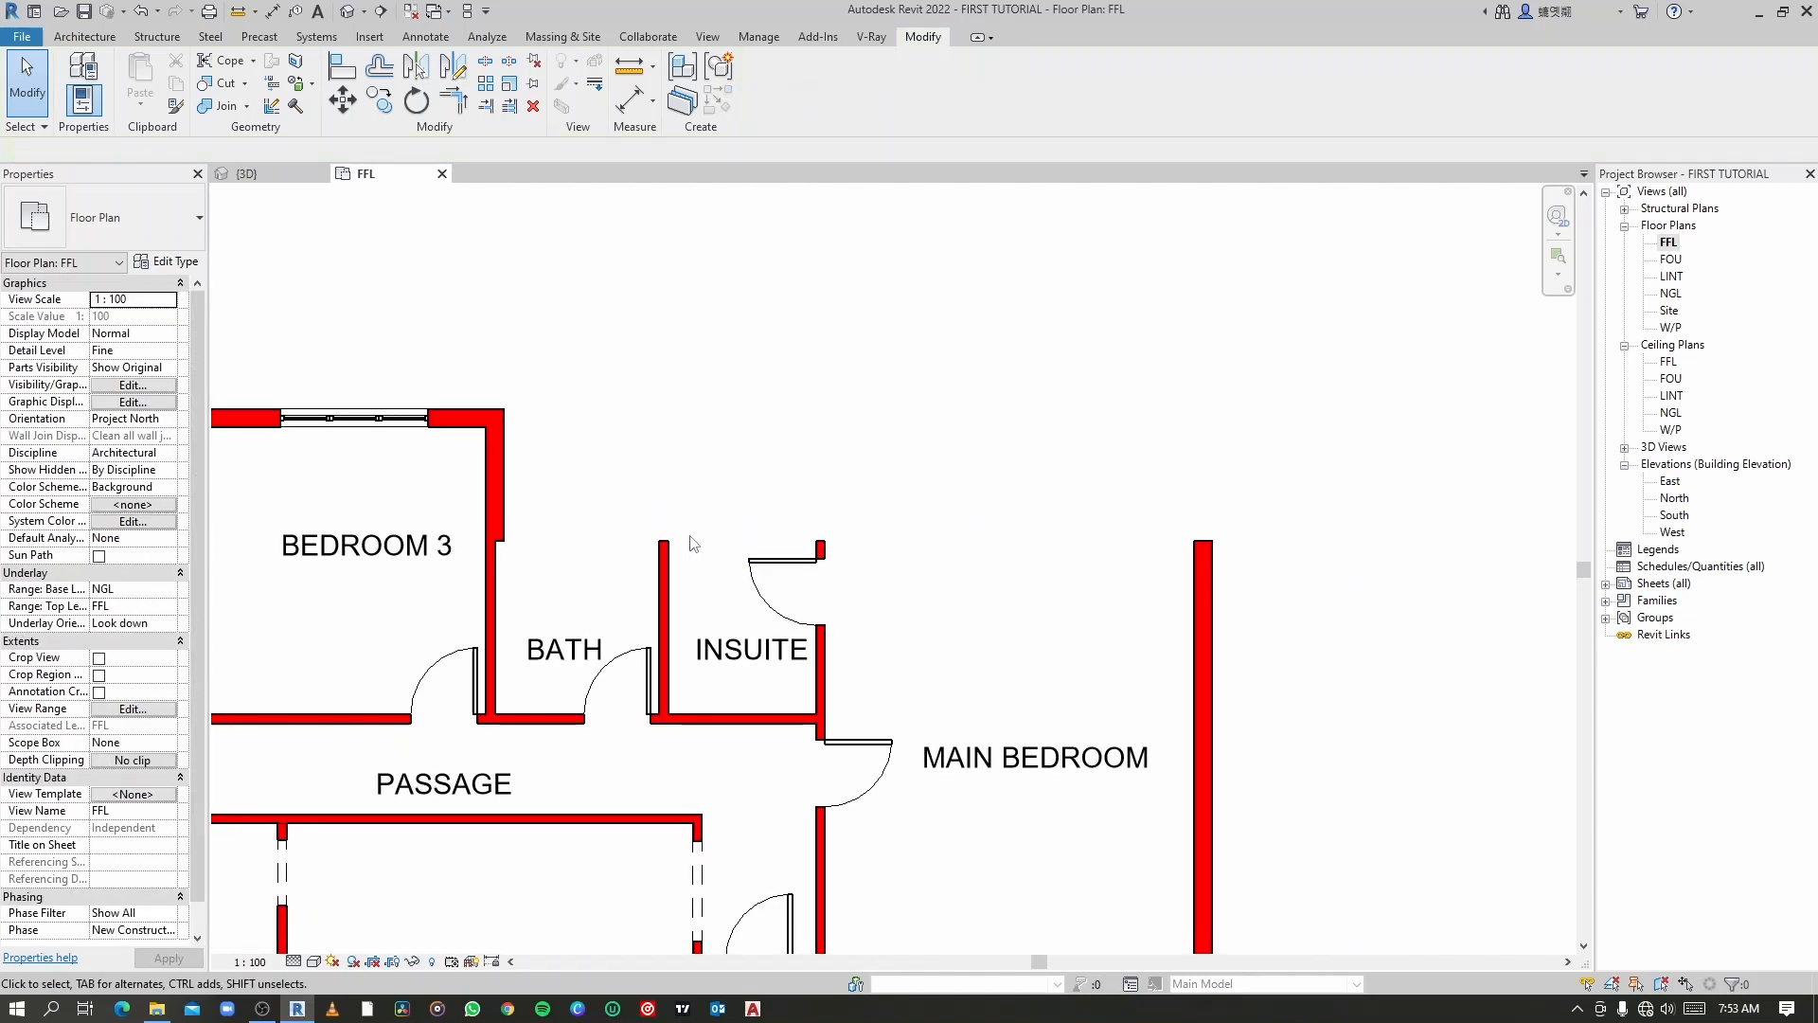
Step: Draw one continuous 220mm basic wall from the main bedroom's outer corner to the bedroom 3 wall above the bath
key(w)
key(a)
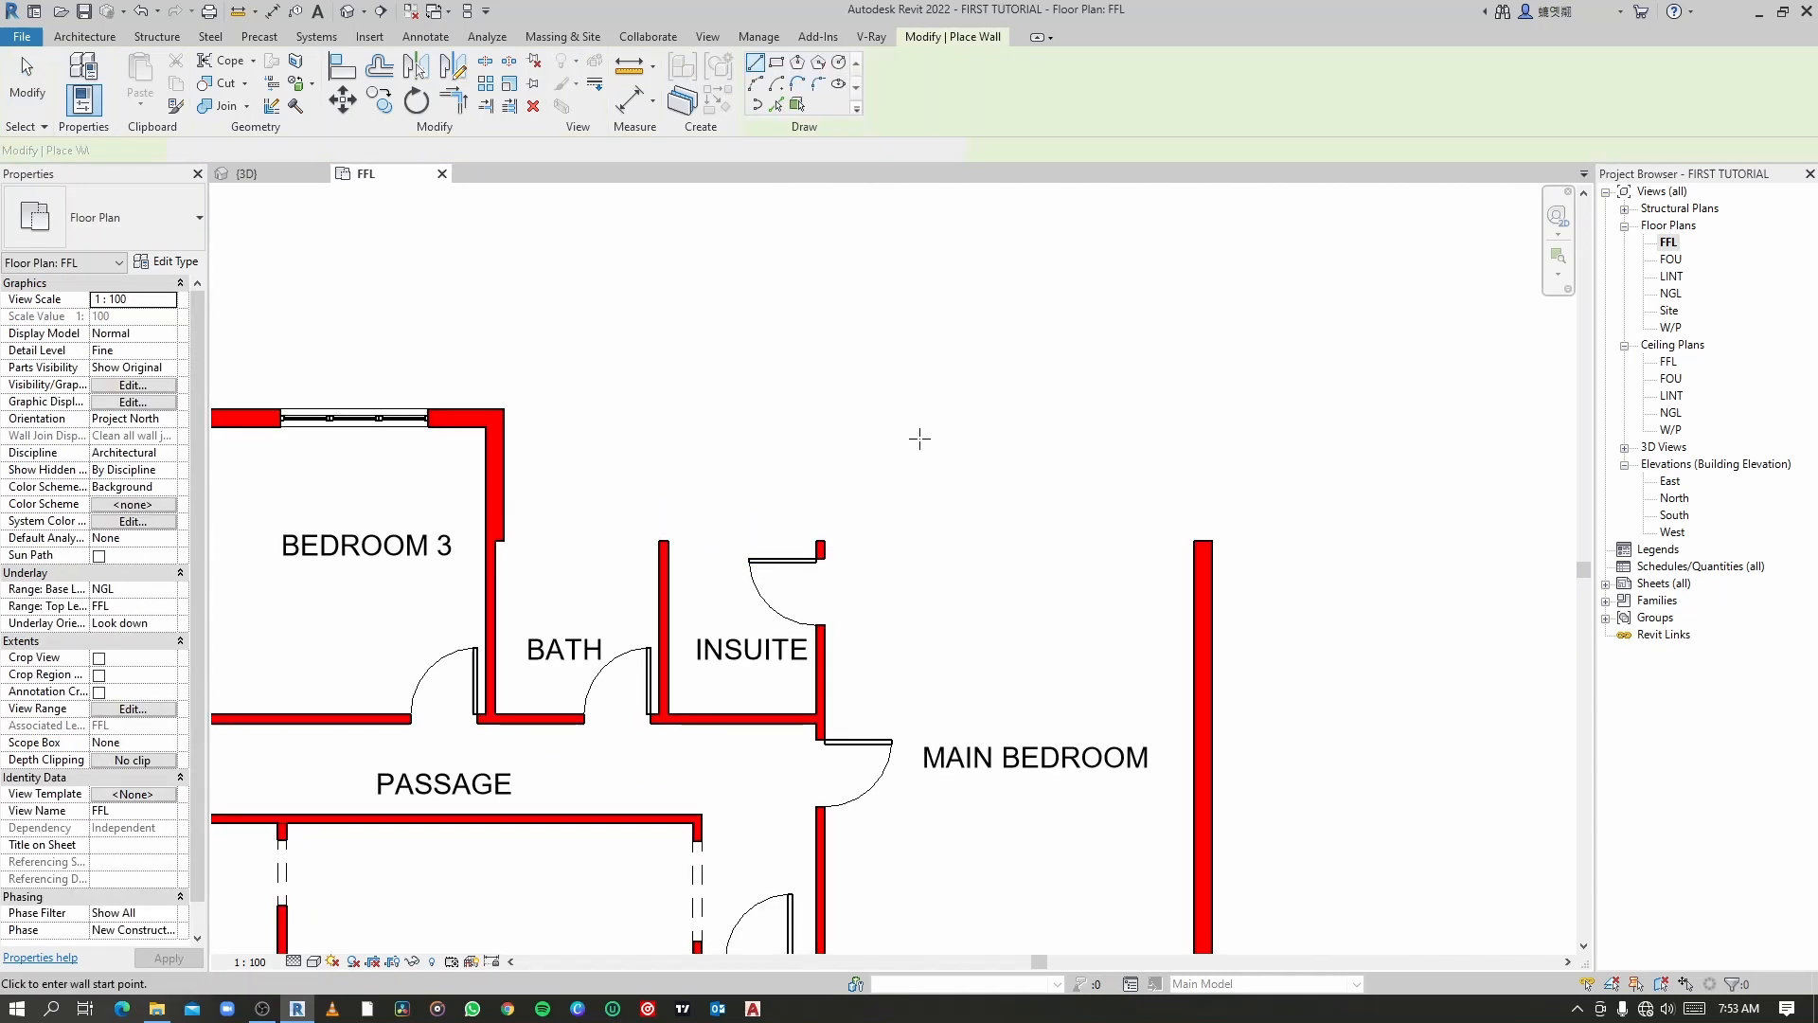
click(1203, 540)
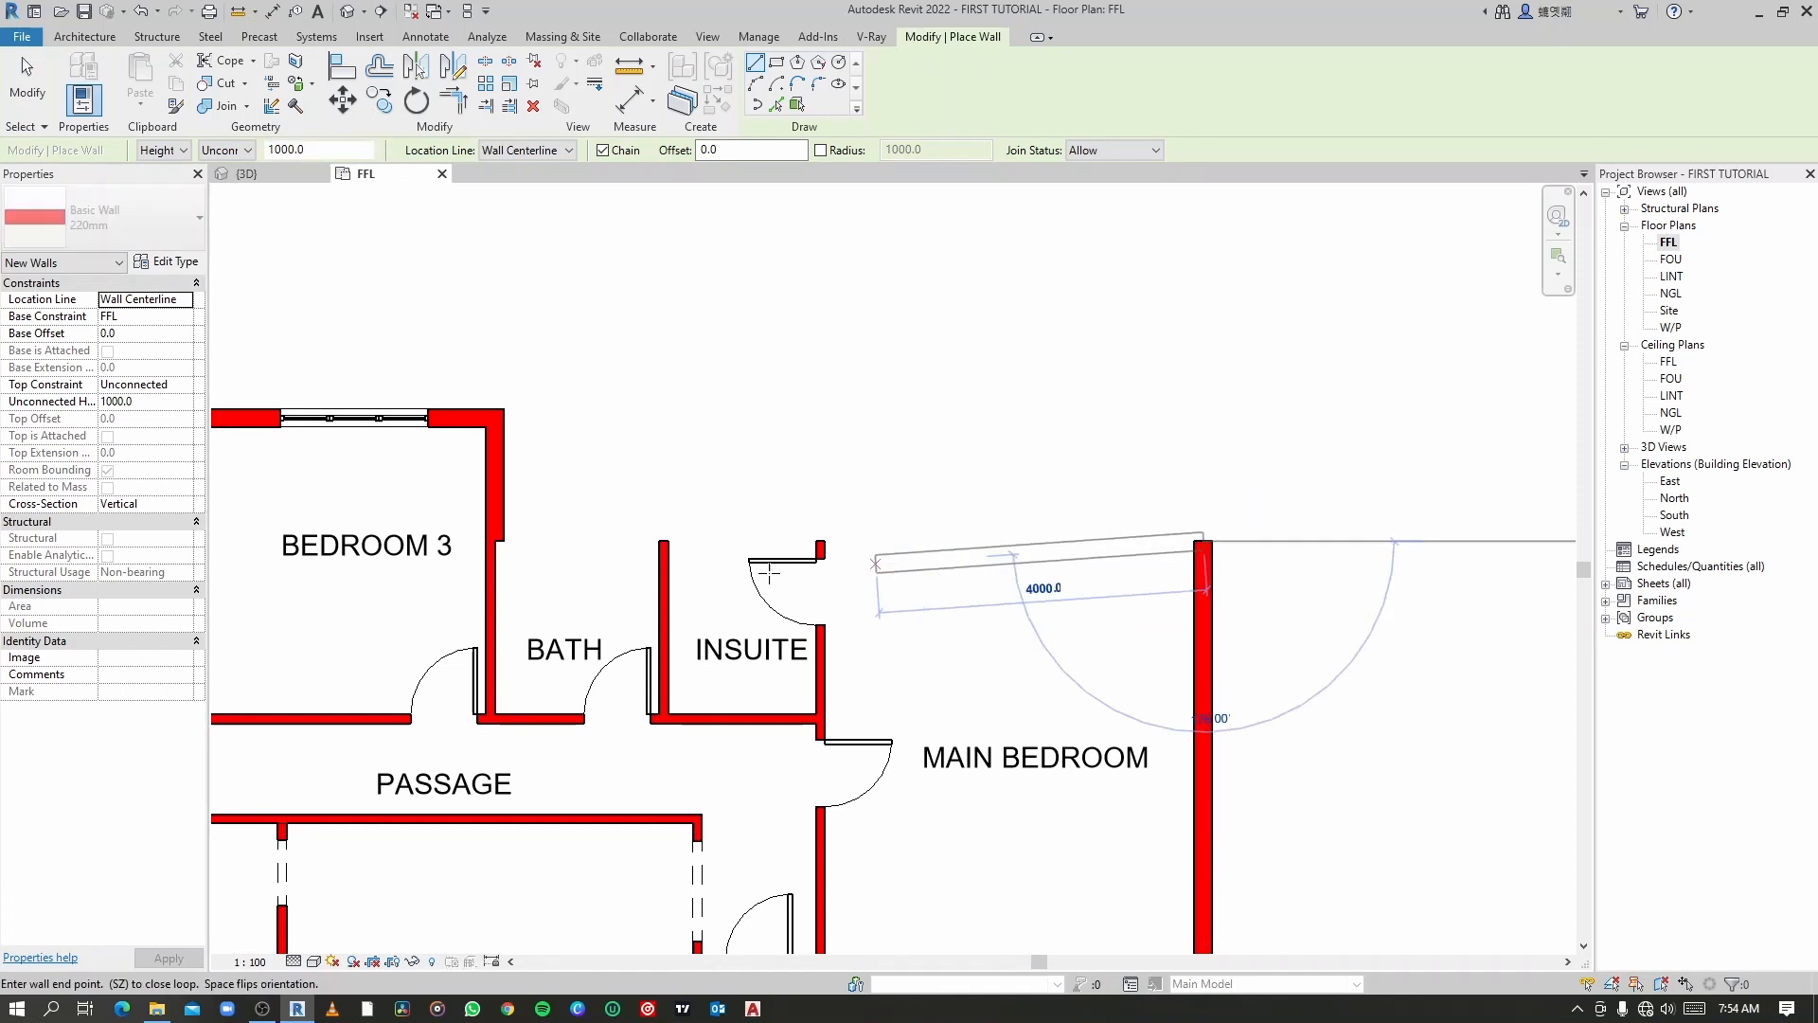
click(500, 541)
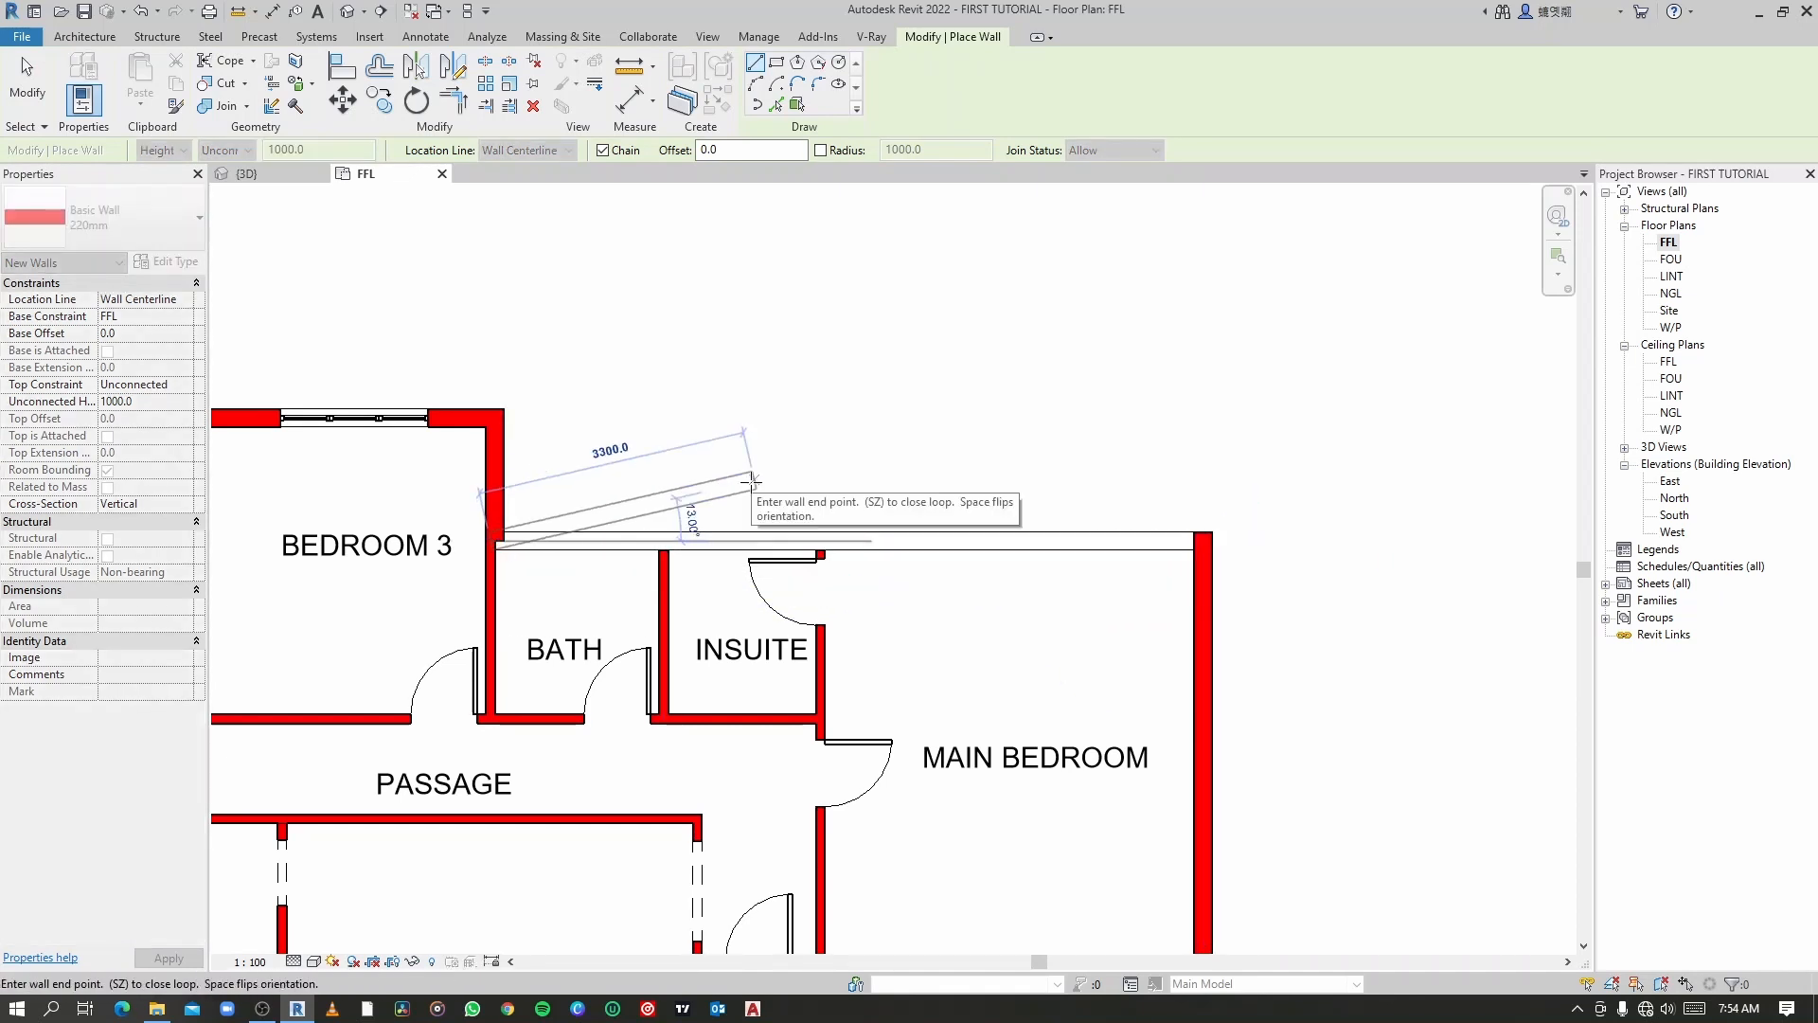
key(Escape)
key(Escape)
Step: Set the new exterior wall's base constraint to FOU and its top constraint up to level W/P
scroll(1049, 504, up, 3)
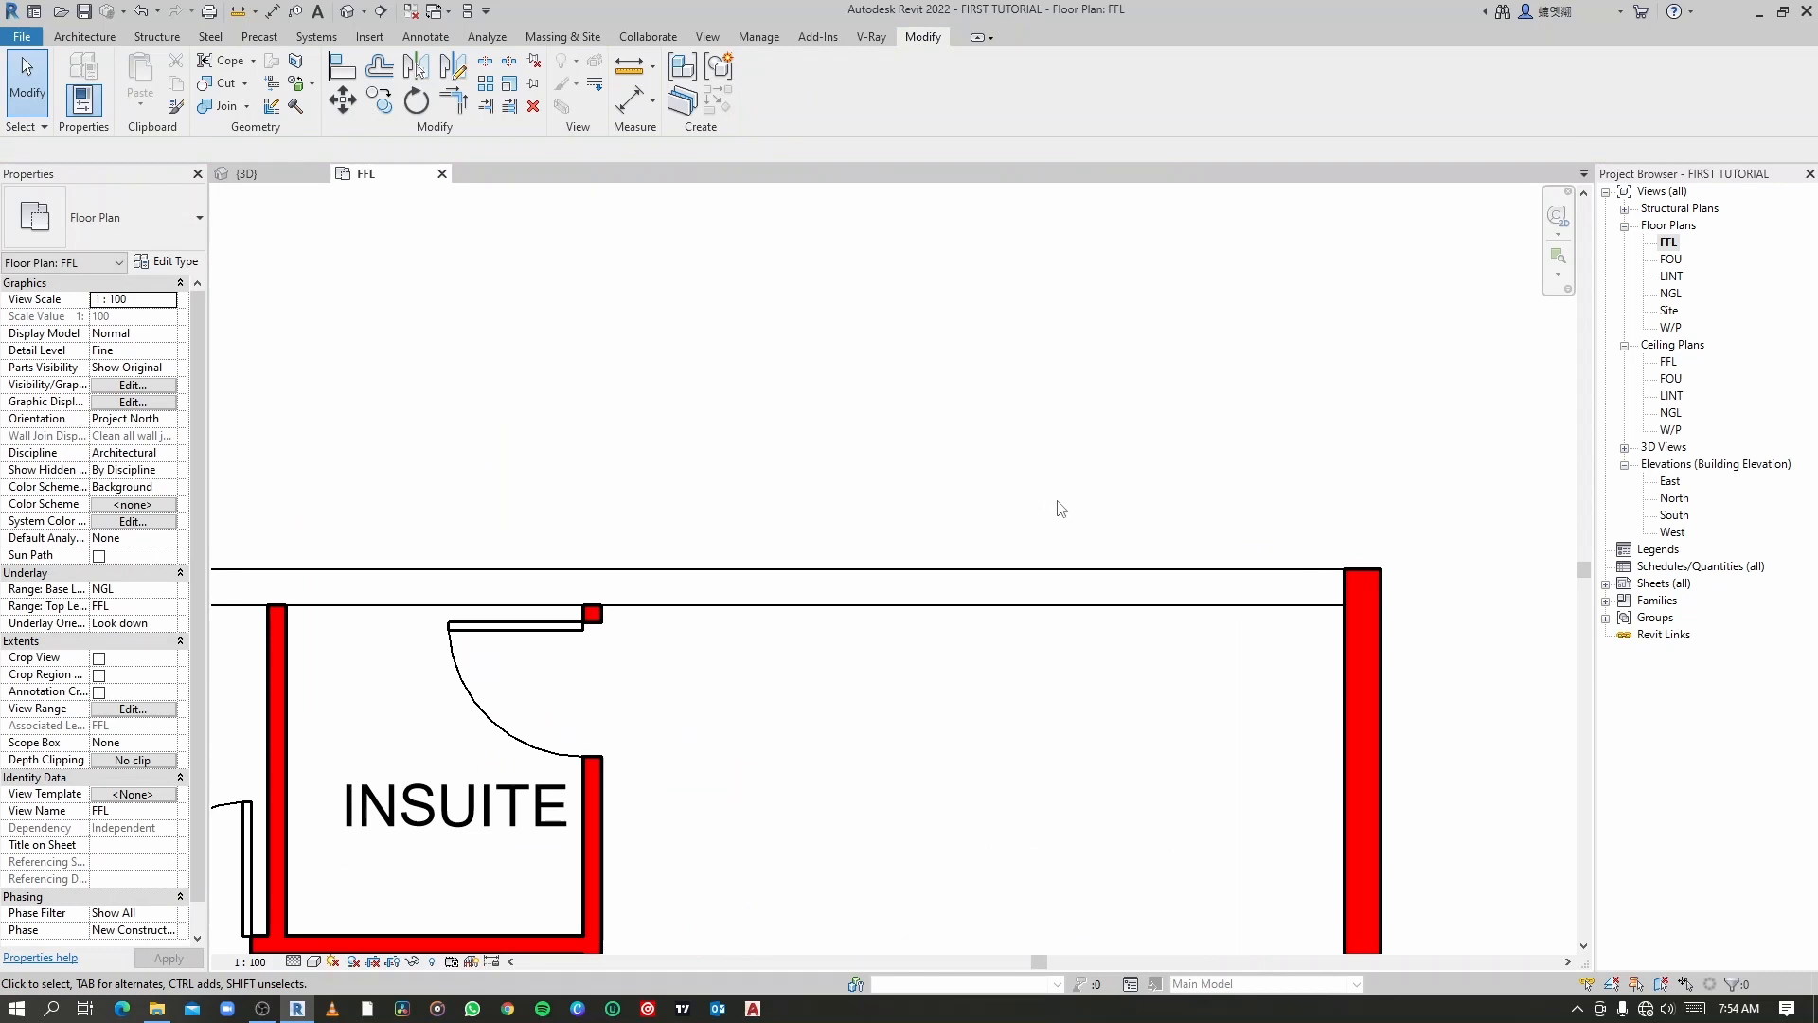
click(982, 573)
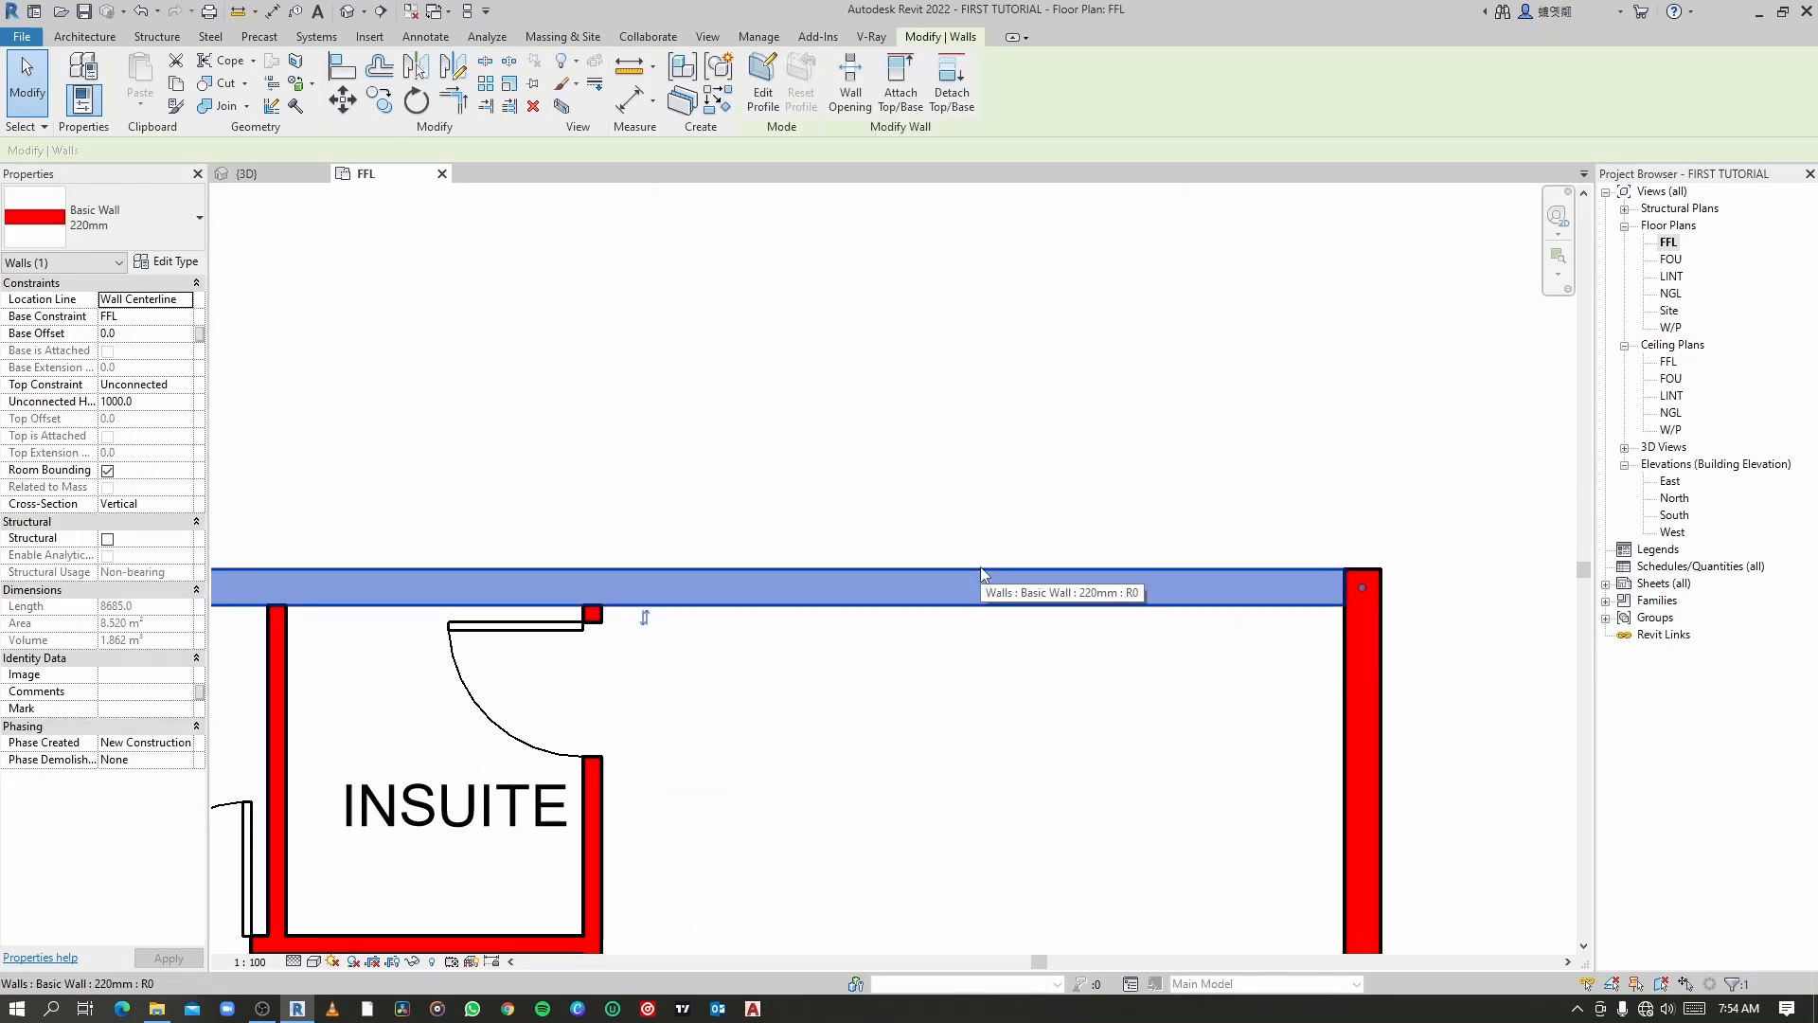
click(189, 318)
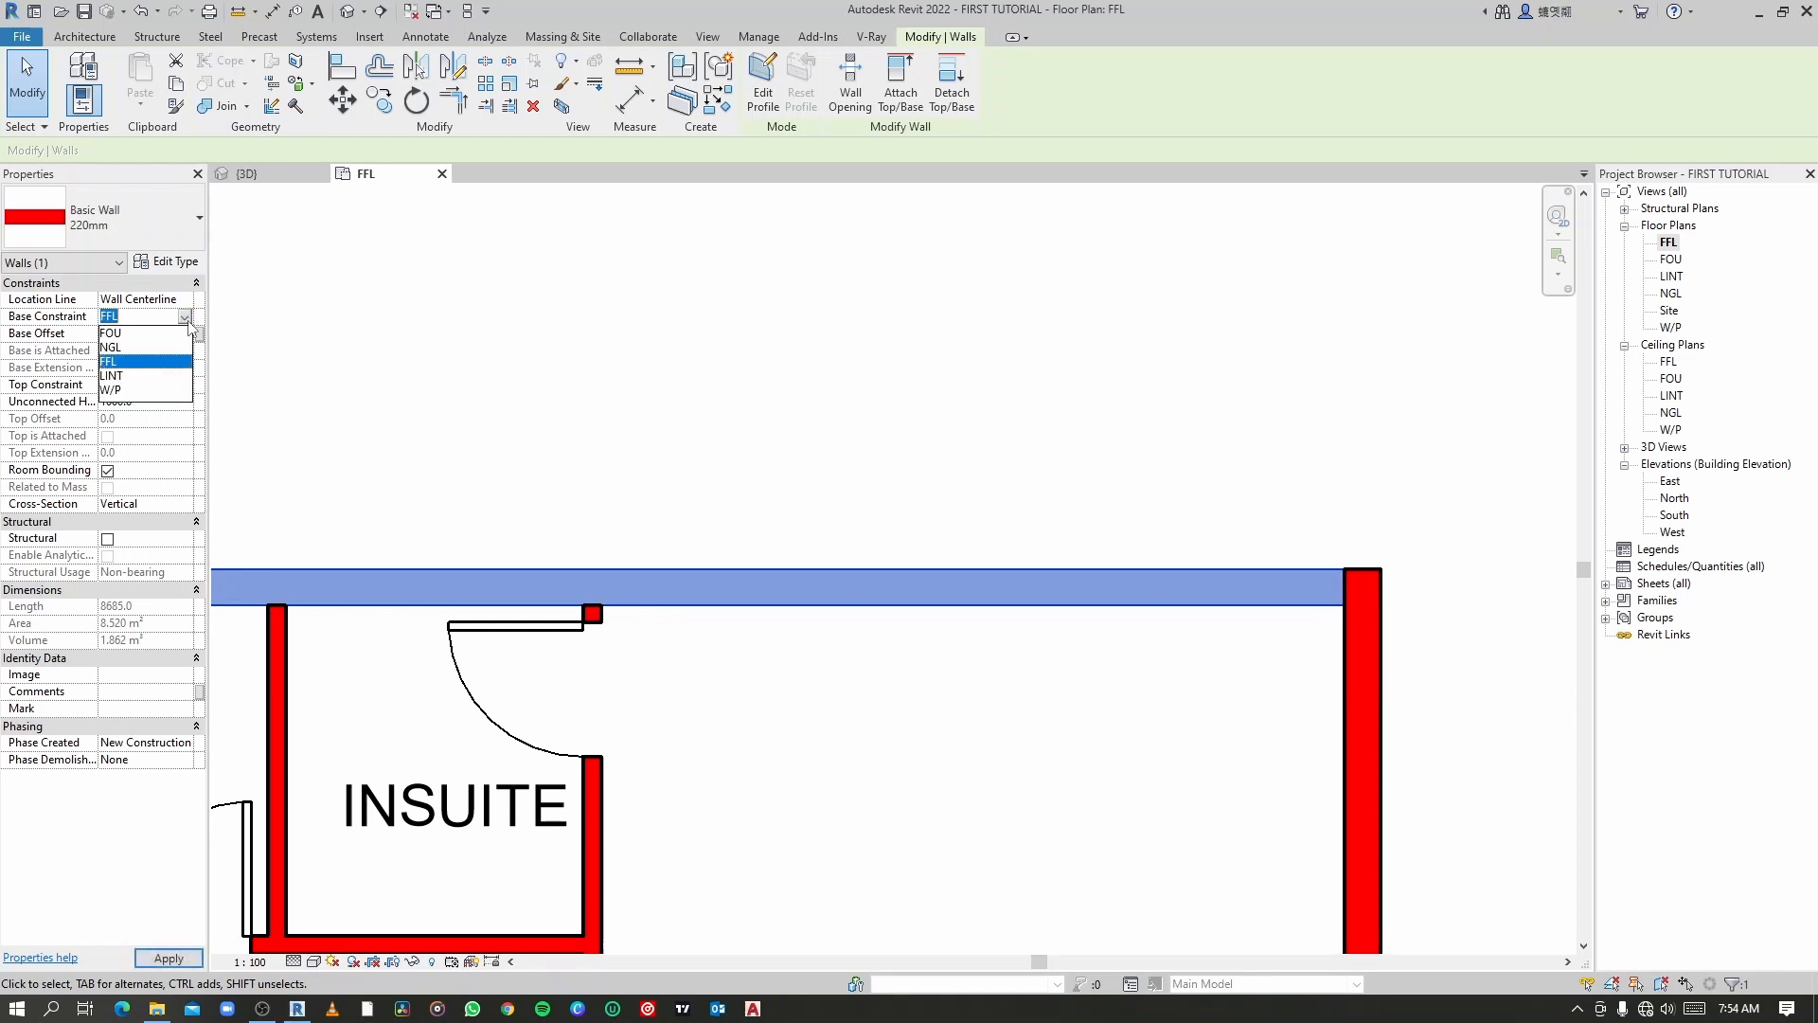
click(145, 333)
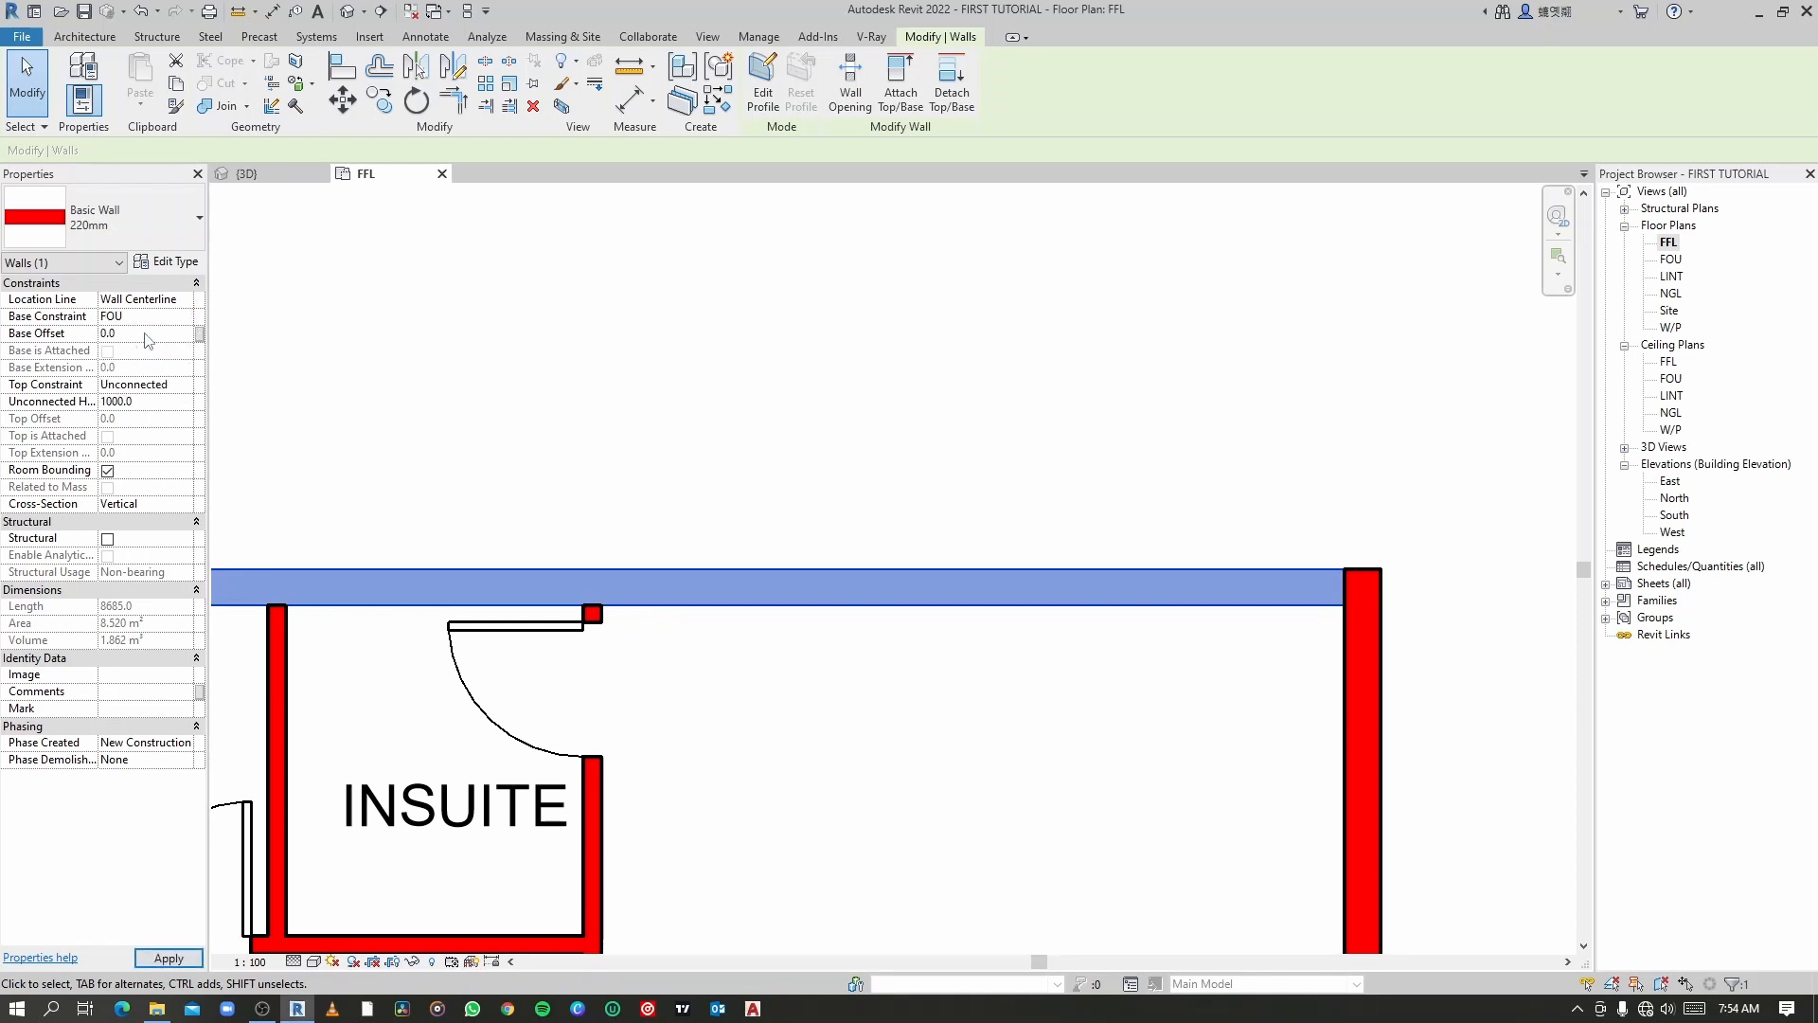
click(184, 384)
click(152, 474)
click(623, 364)
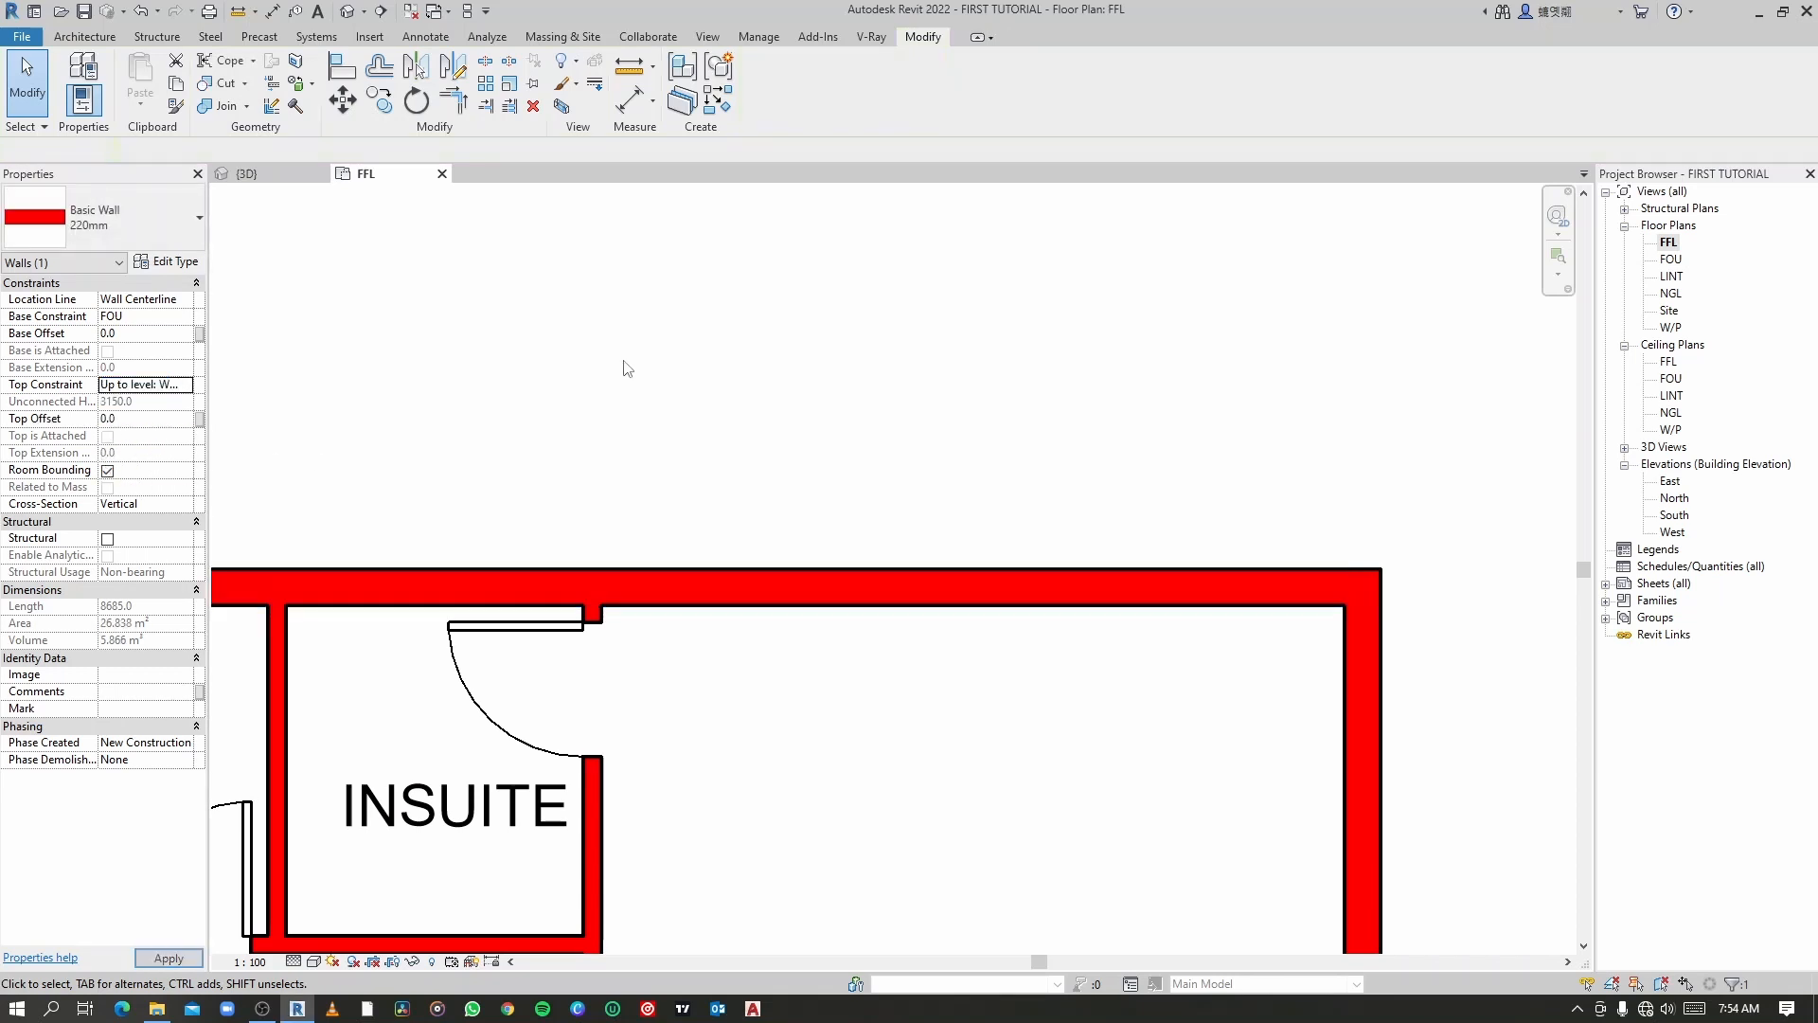
Step: Place a Kal-Aluminium 600w X 900h window in the insuite's exterior wall, about 160 mm from the bath partition
scroll(633, 362, down, 3)
scroll(598, 373, up, 5)
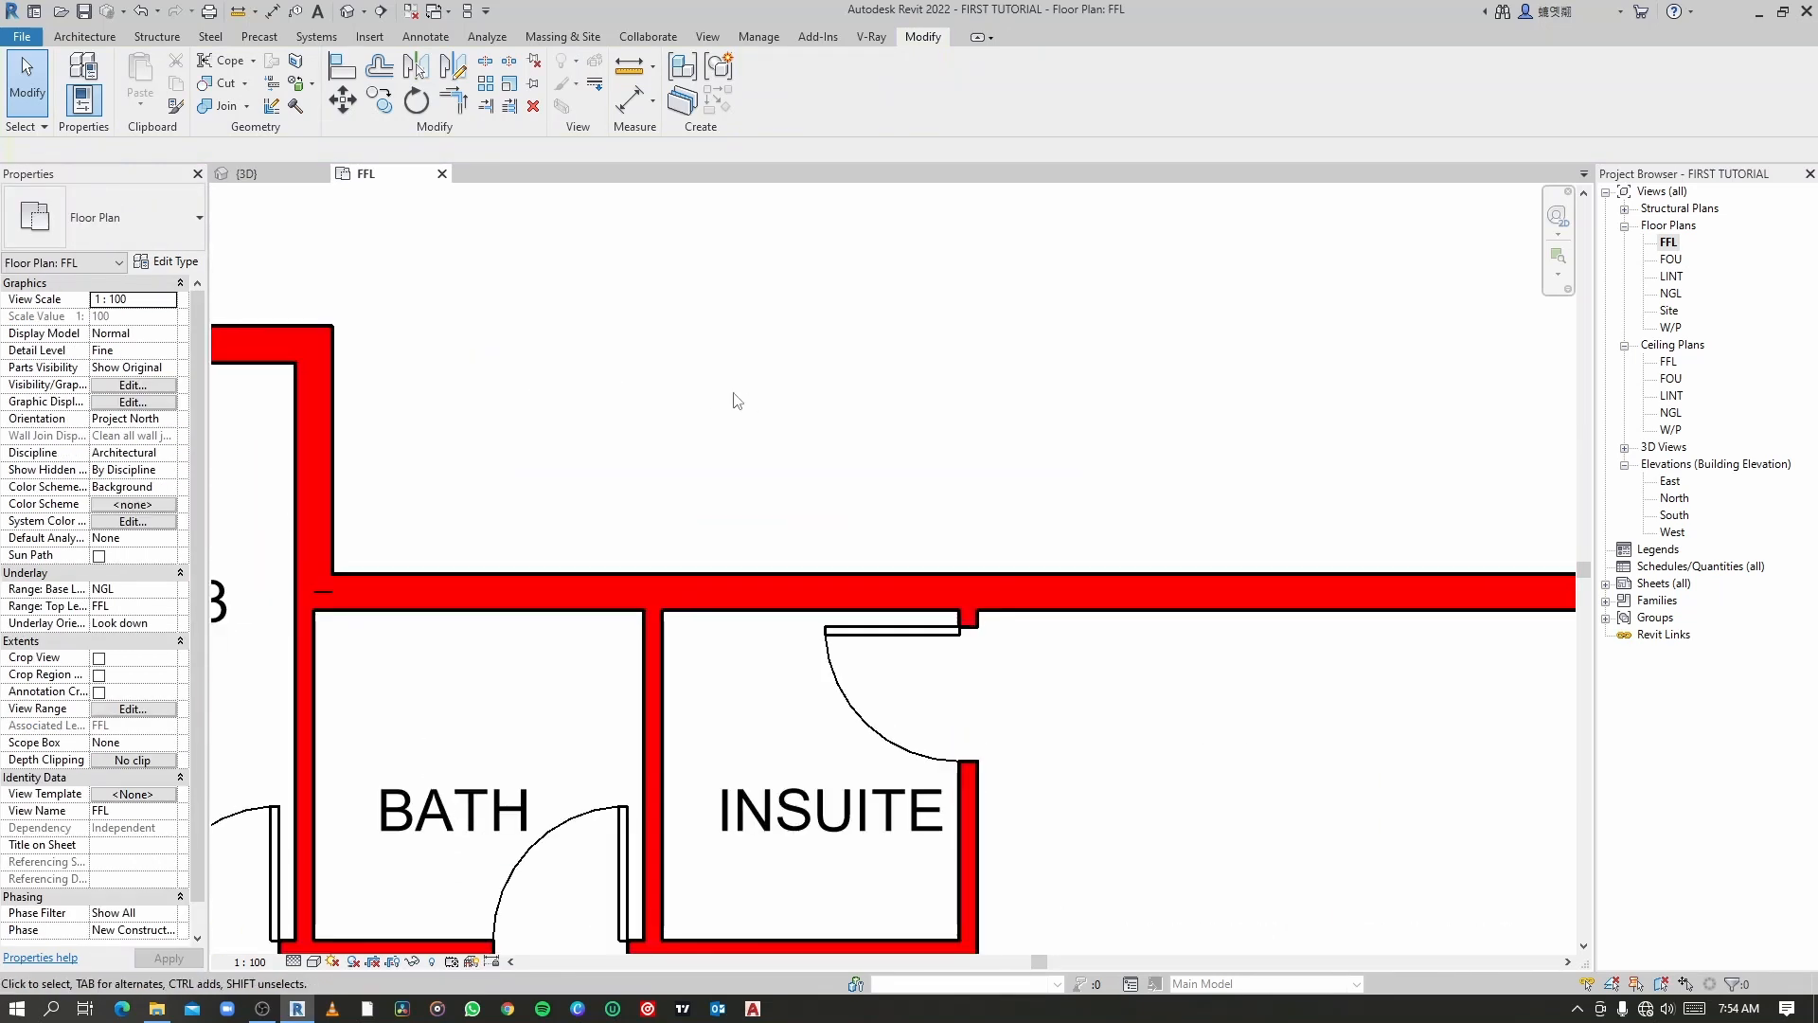
key(w)
key(n)
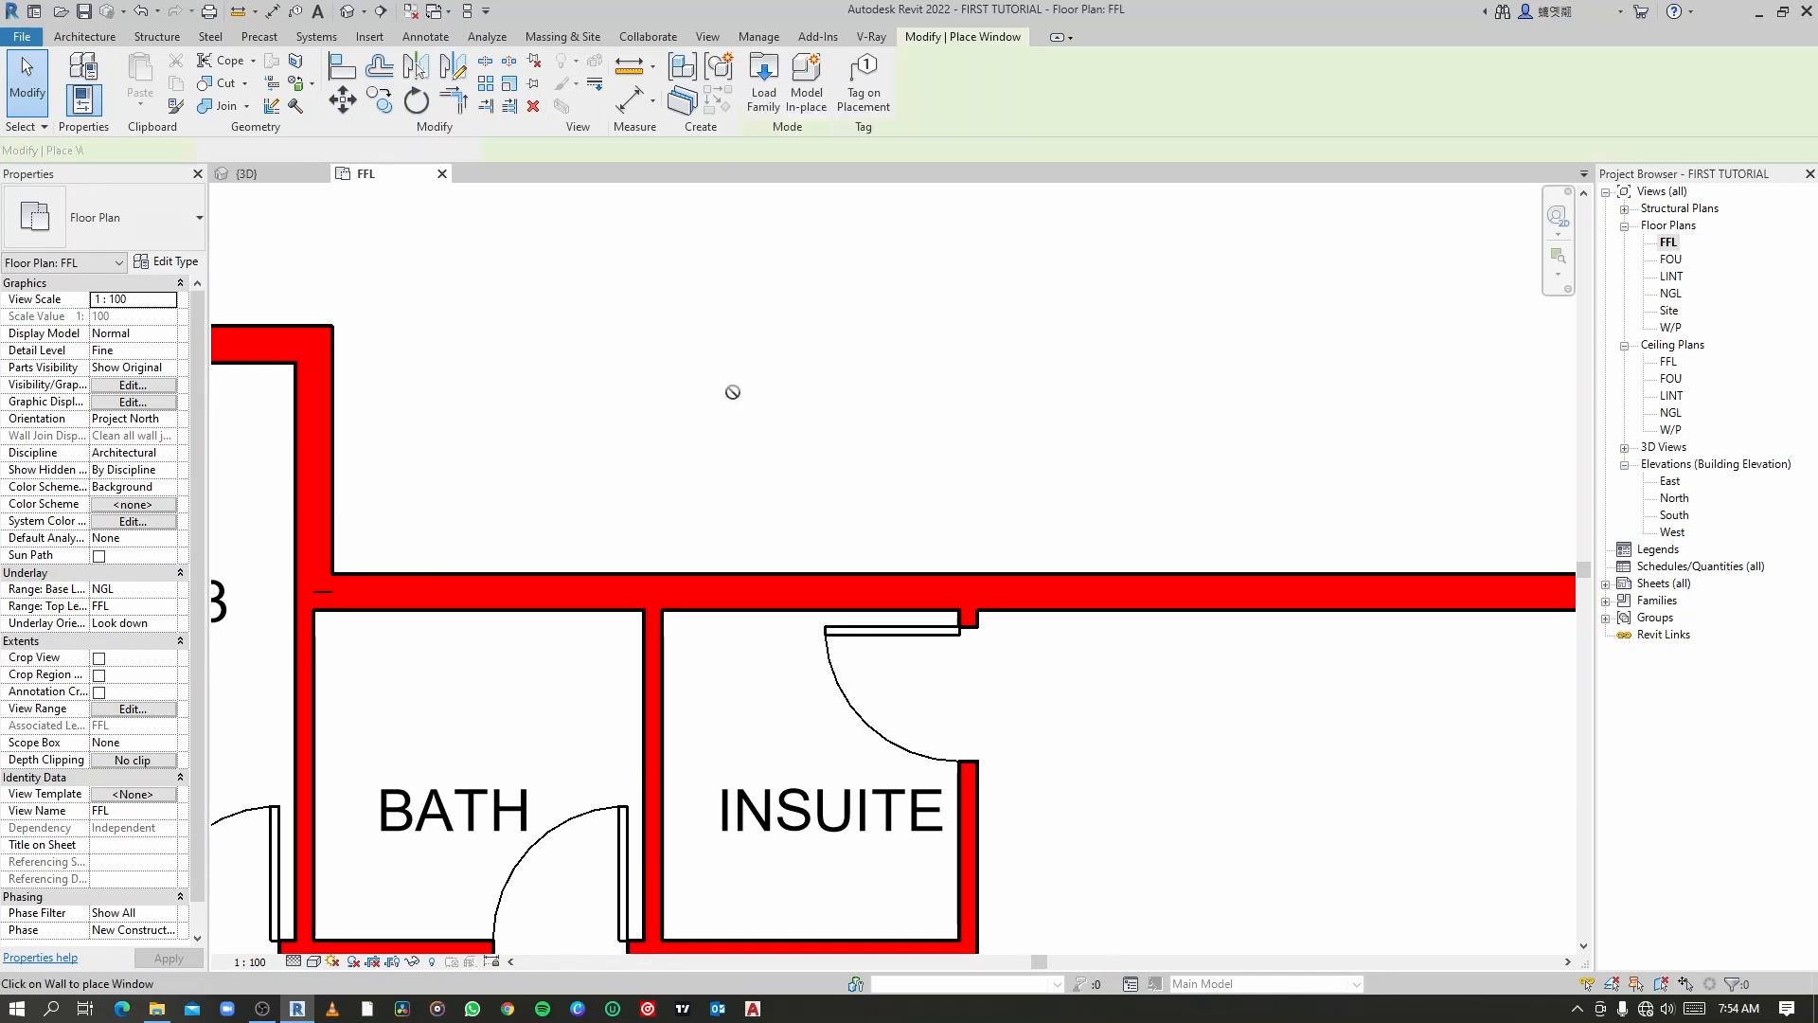
scroll(715, 562, up, 3)
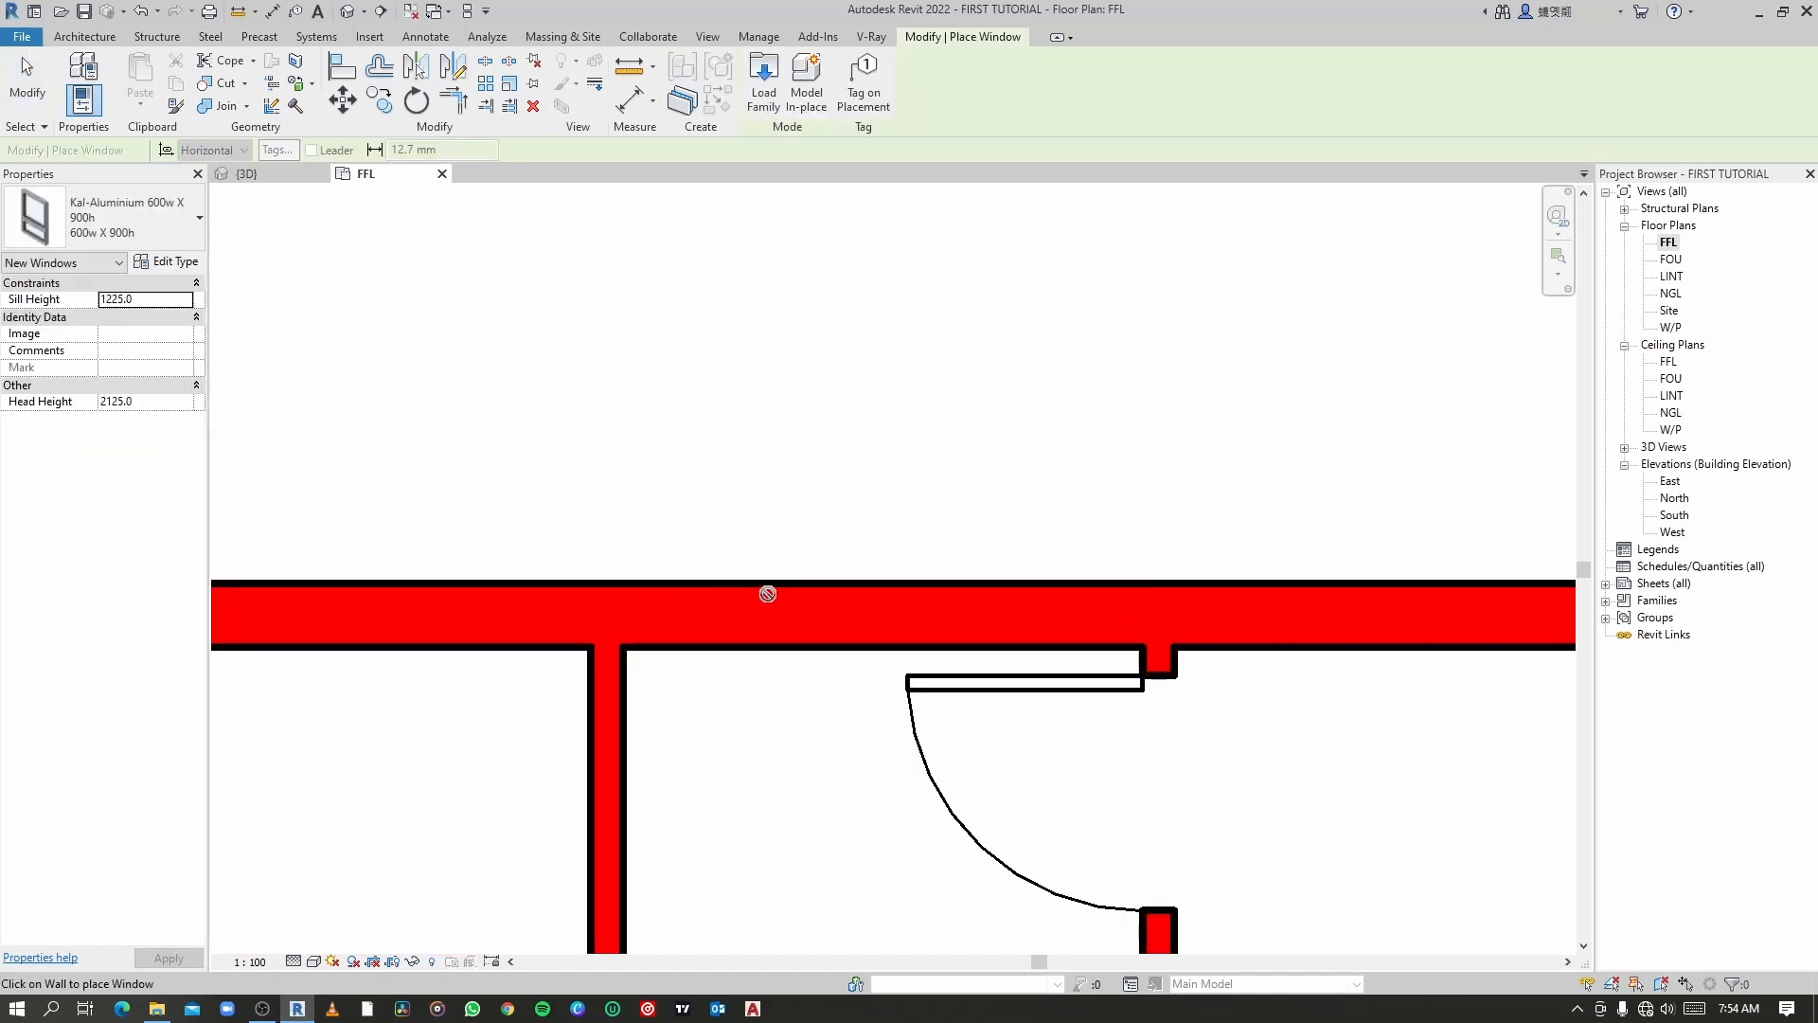
click(757, 592)
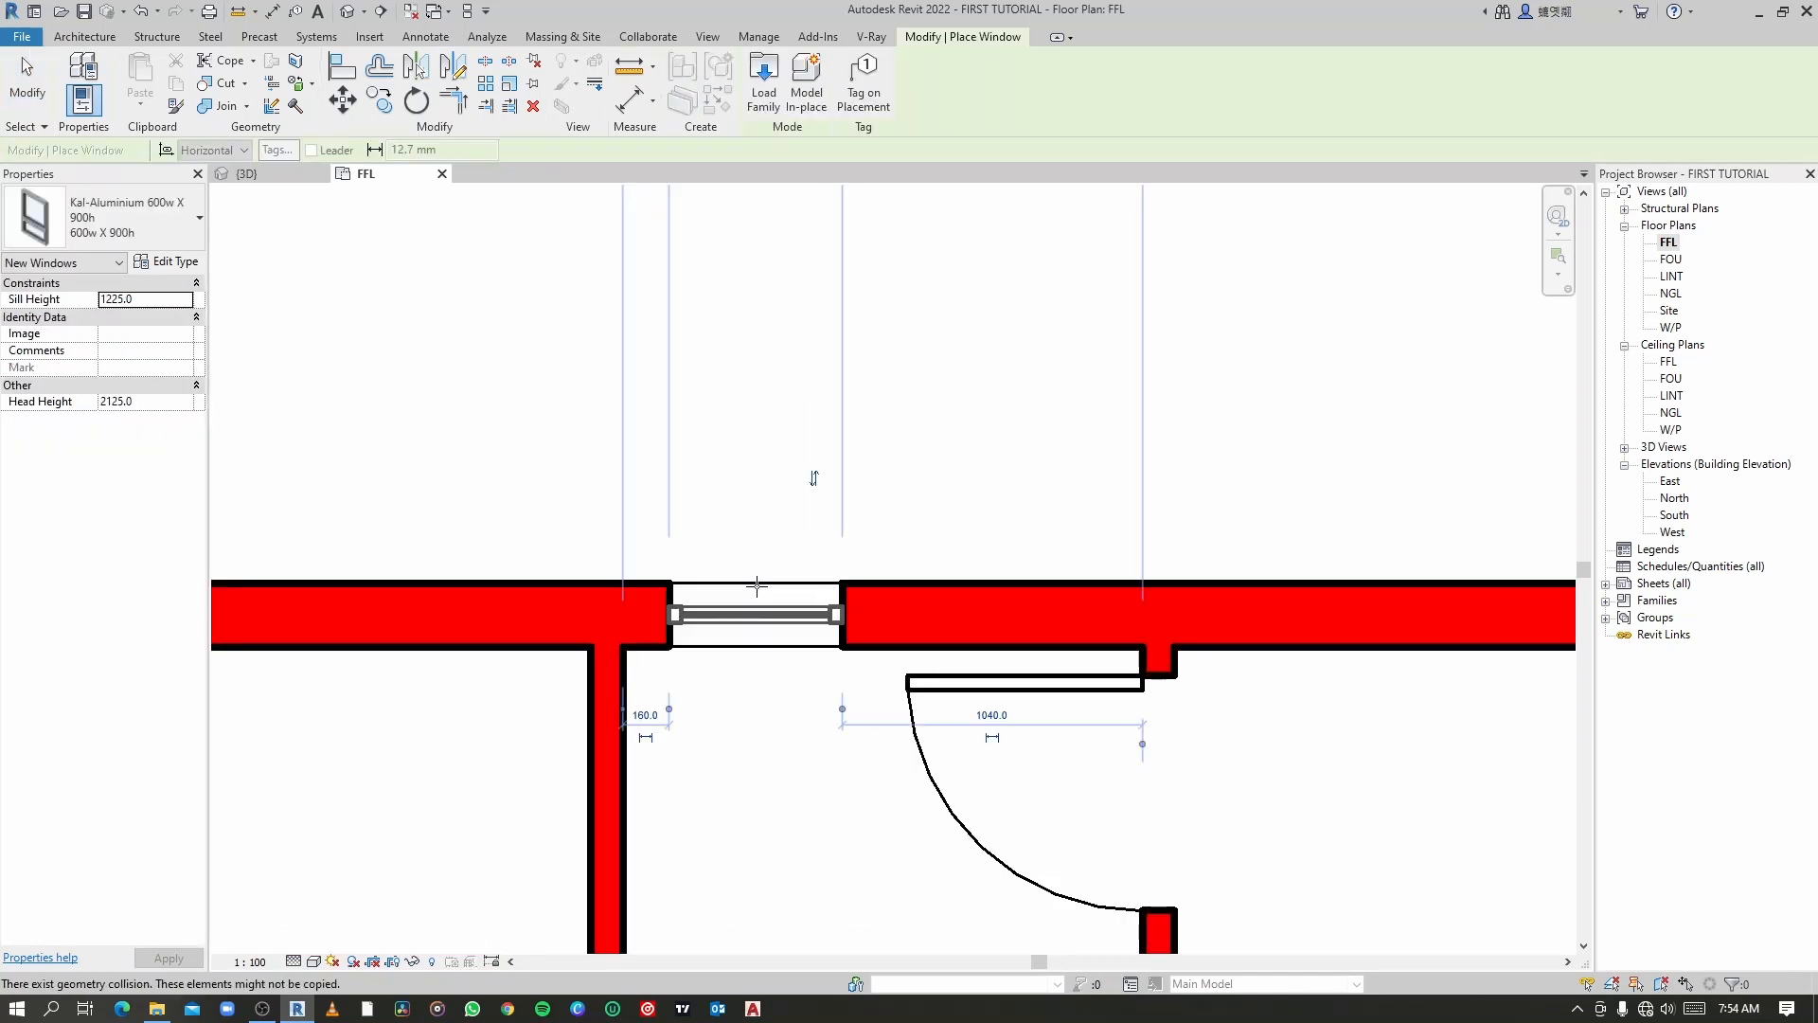
Step: Place a Kal-Aluminium 600w X 900h window in the bath's exterior wall, about 160 mm from the insuite partition
scroll(756, 587, down, 3)
scroll(682, 614, up, 4)
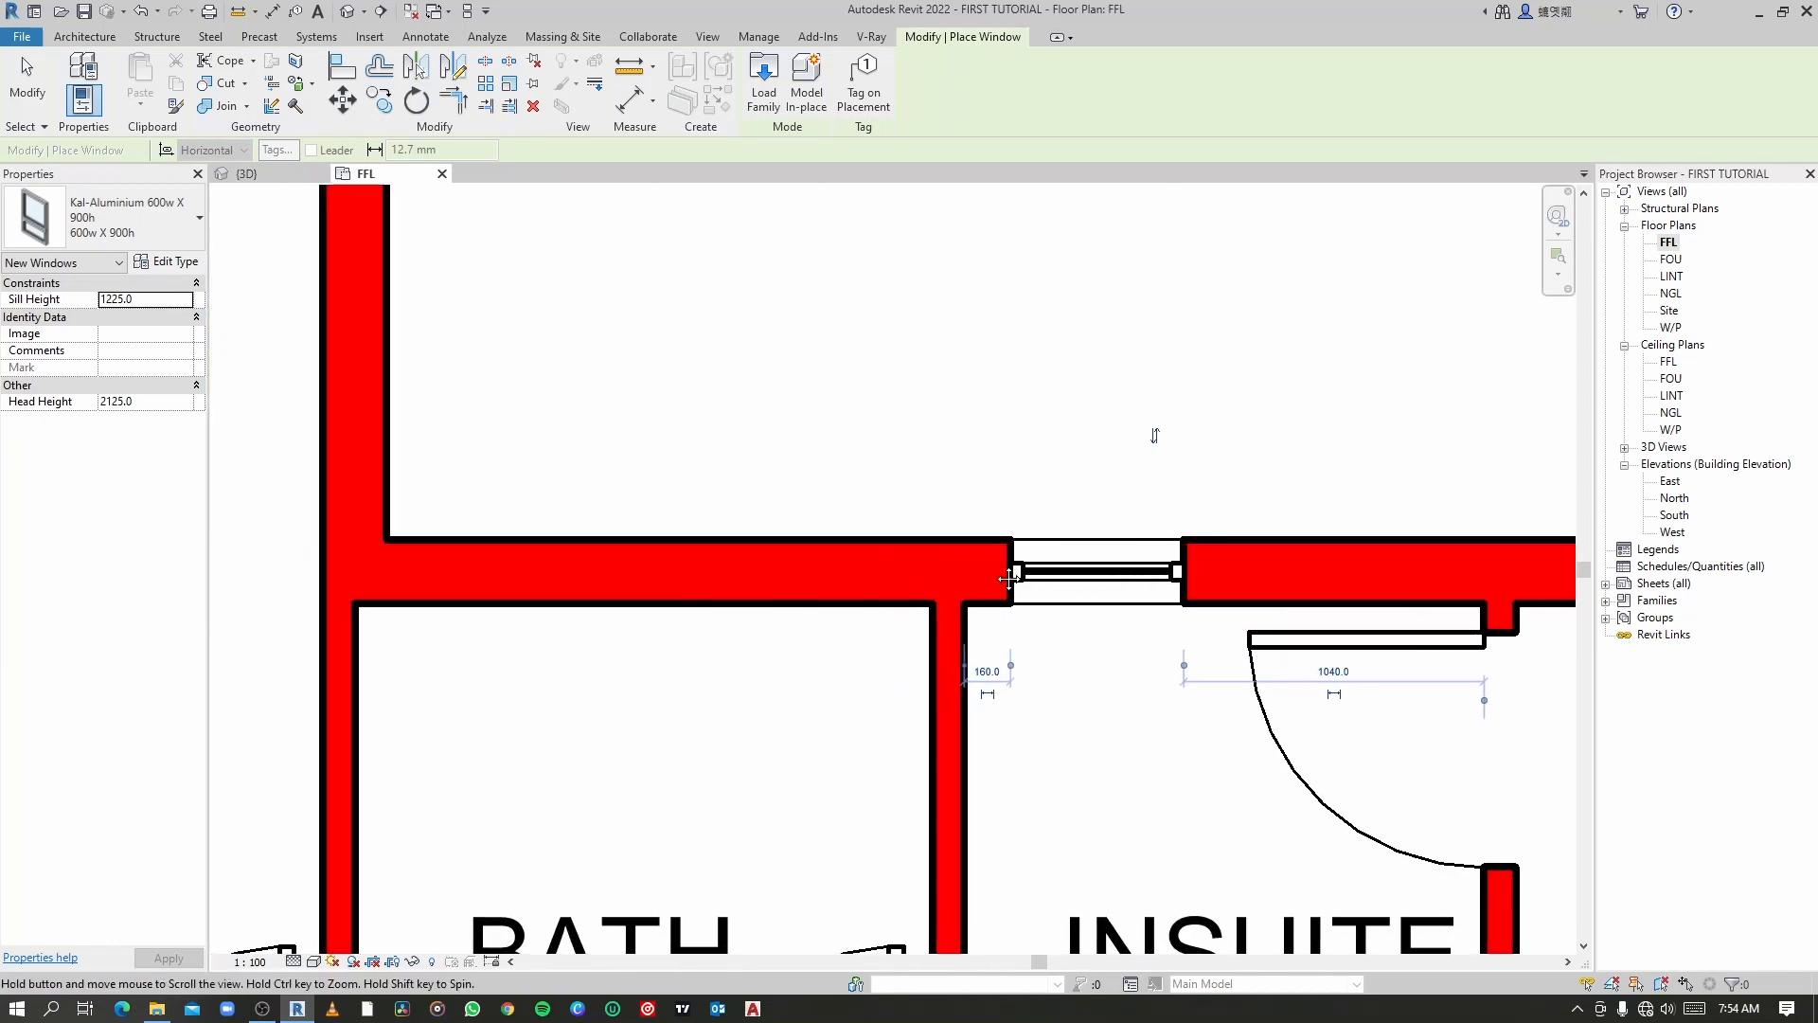
click(777, 541)
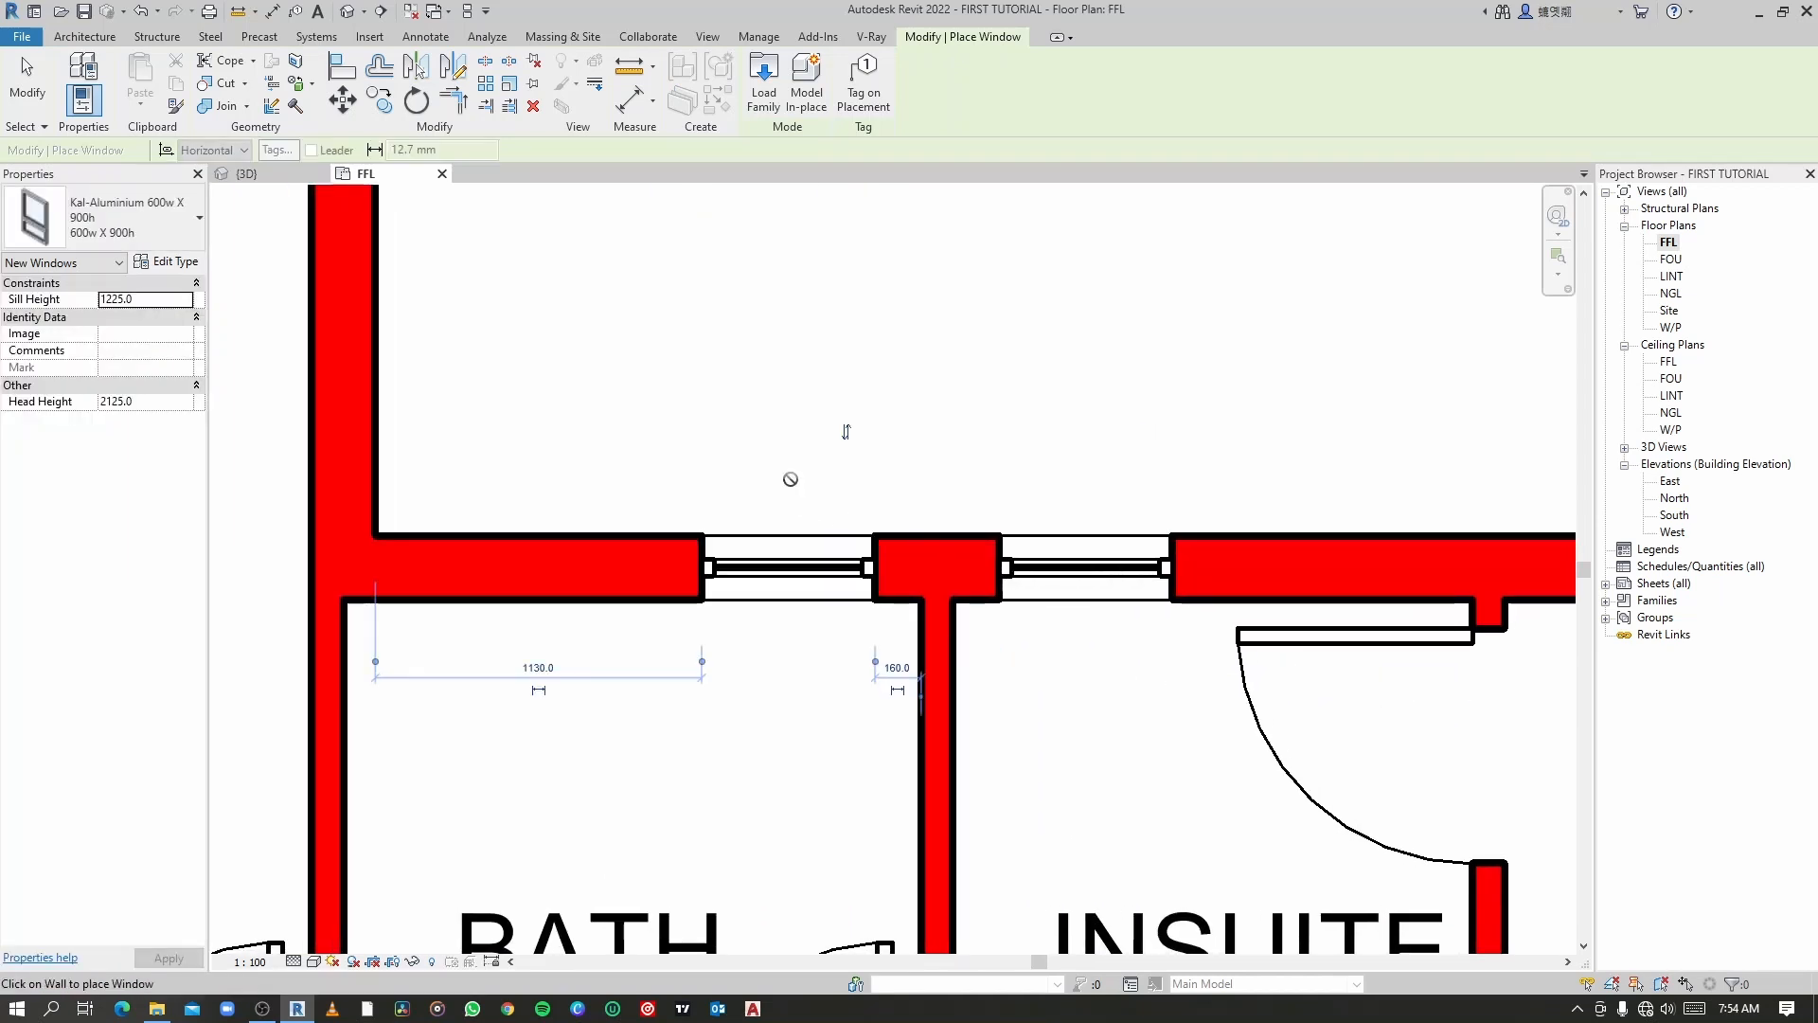
scroll(792, 474, down, 3)
scroll(792, 467, down, 2)
key(Escape)
scroll(792, 474, down, 3)
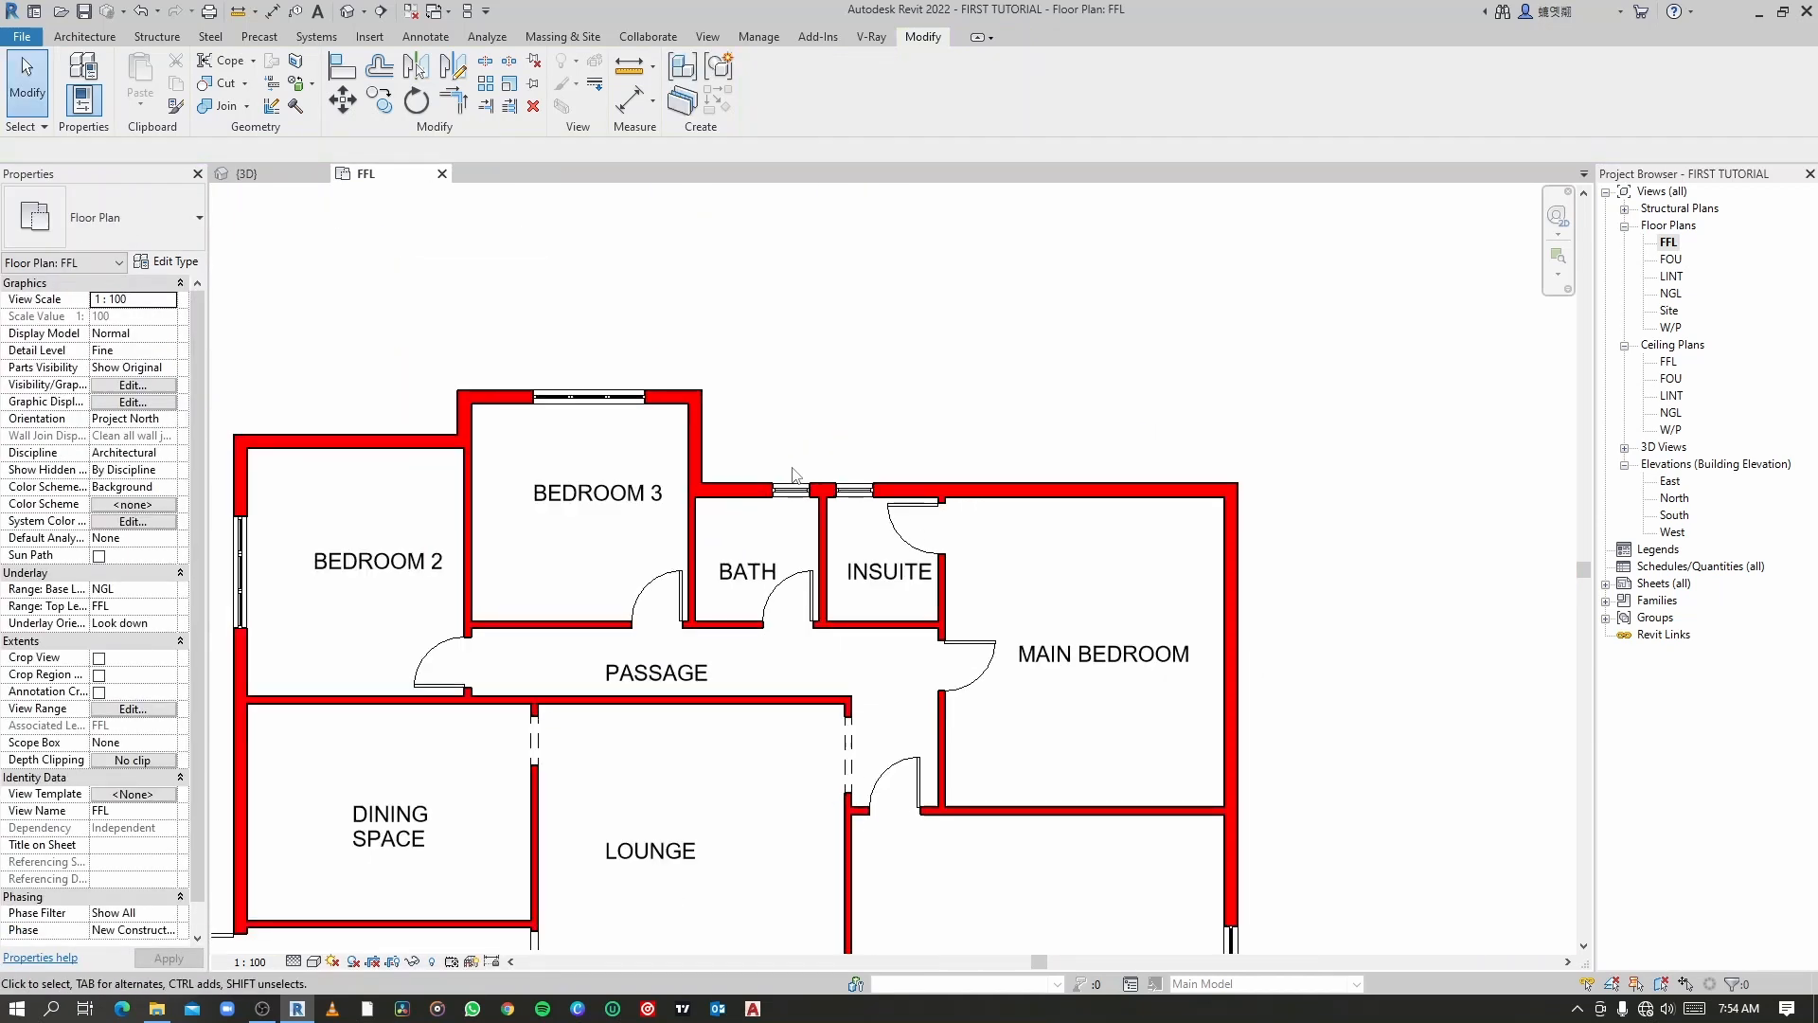
Step: Examine the exterior walls of the dining space and kitchen, dismissing the software update notification
scroll(835, 639, down, 2)
mouse_move(834, 638)
middle_down()
mouse_move(840, 579)
mouse_move(898, 478)
mouse_move(820, 649)
middle_up()
scroll(808, 527, up, 3)
scroll(821, 650, up, 1)
middle_drag(840, 561, 946, 374)
scroll(519, 461, up, 2)
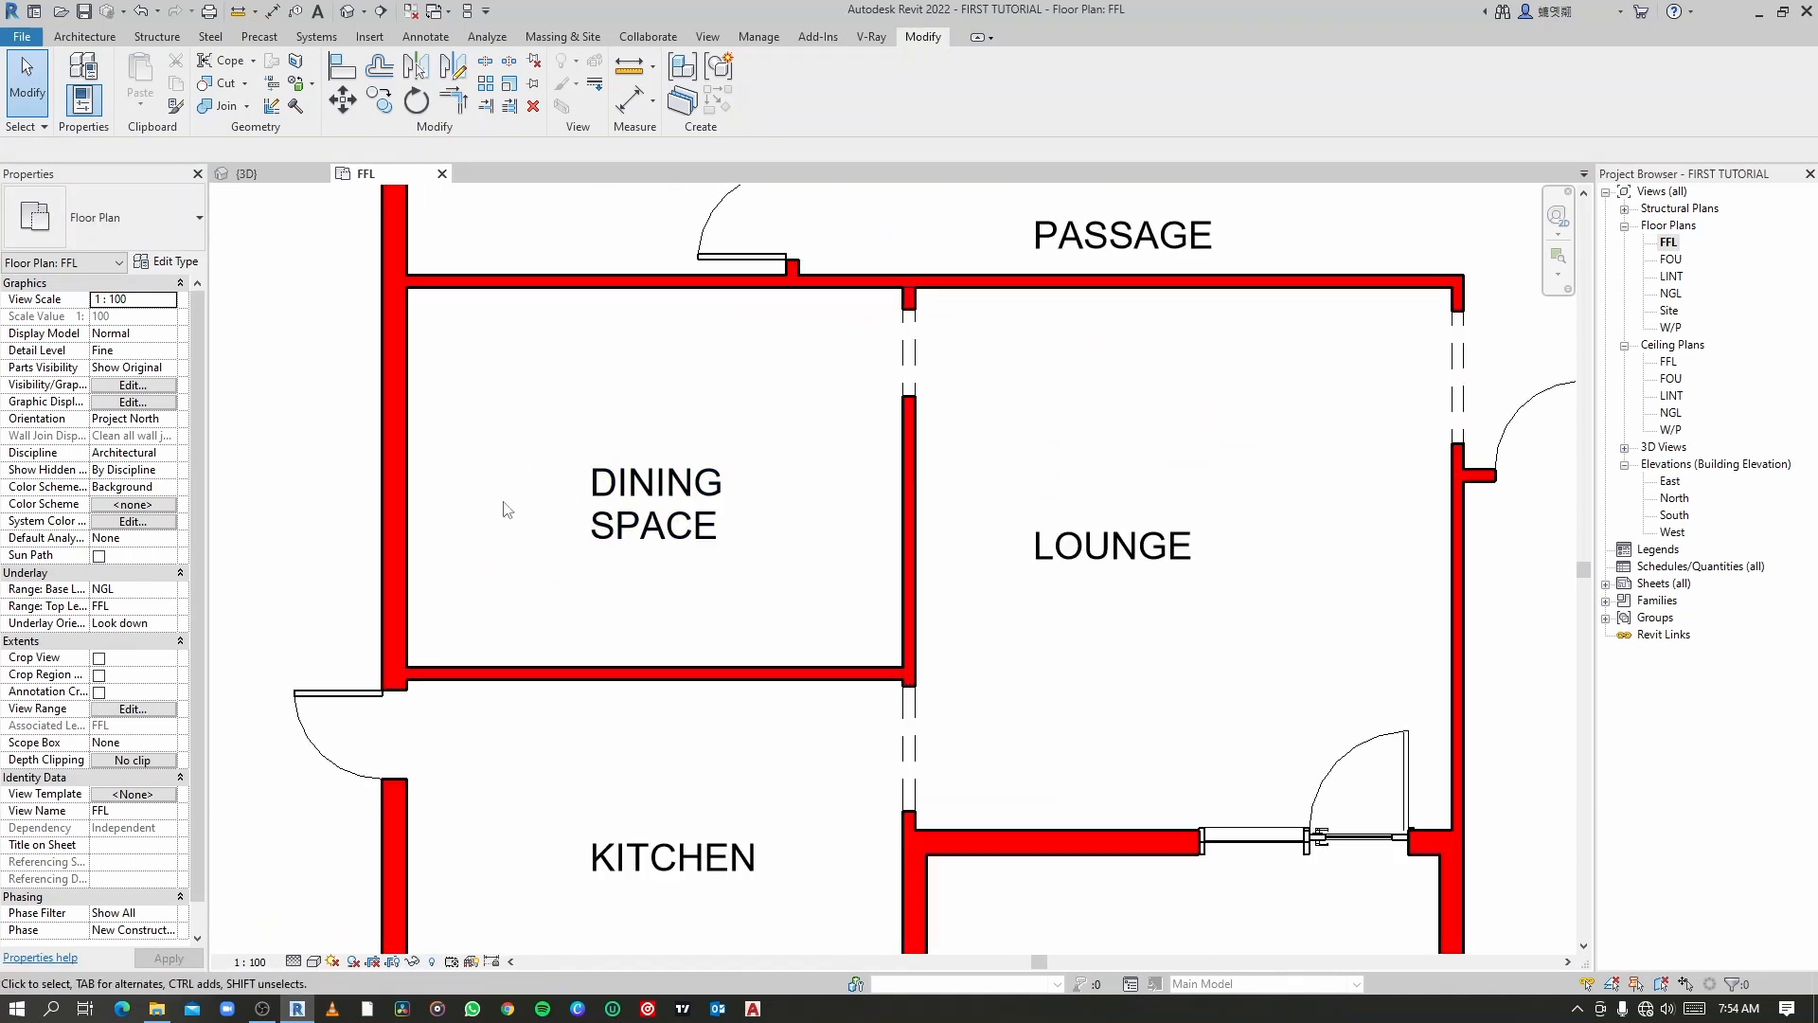
middle_drag(503, 507, 673, 548)
scroll(625, 519, up, 1)
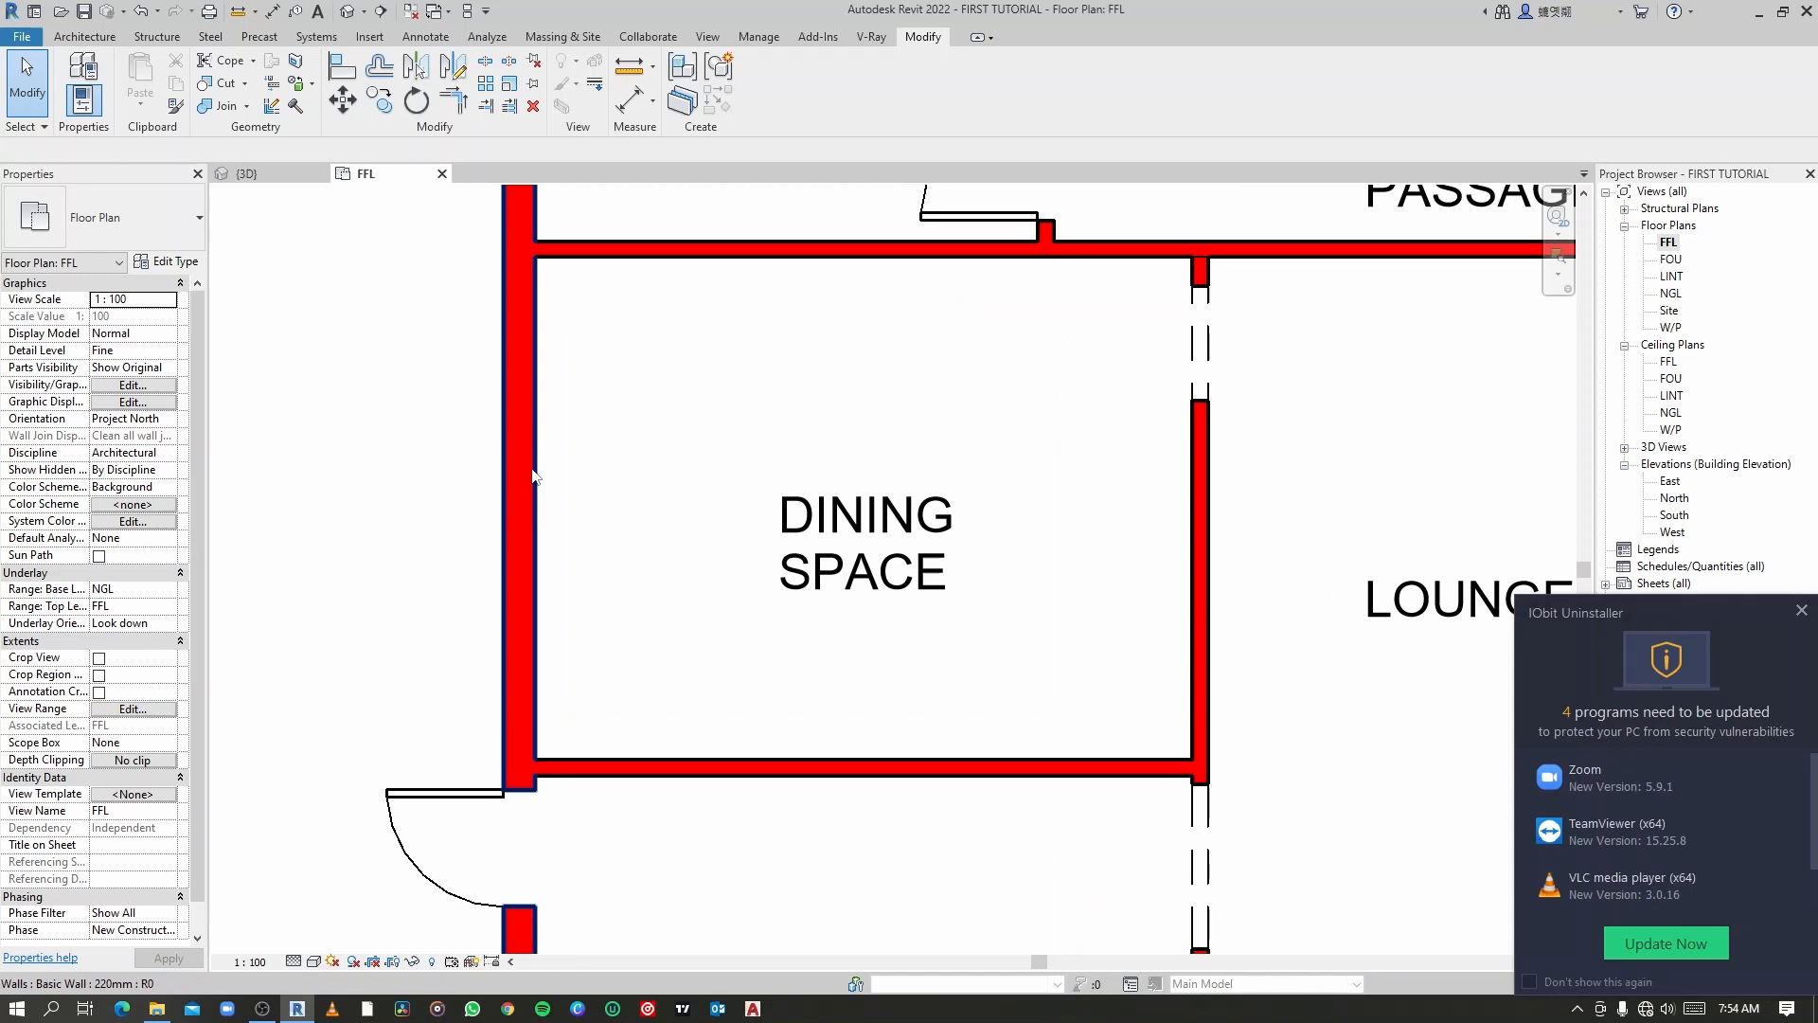
click(1803, 612)
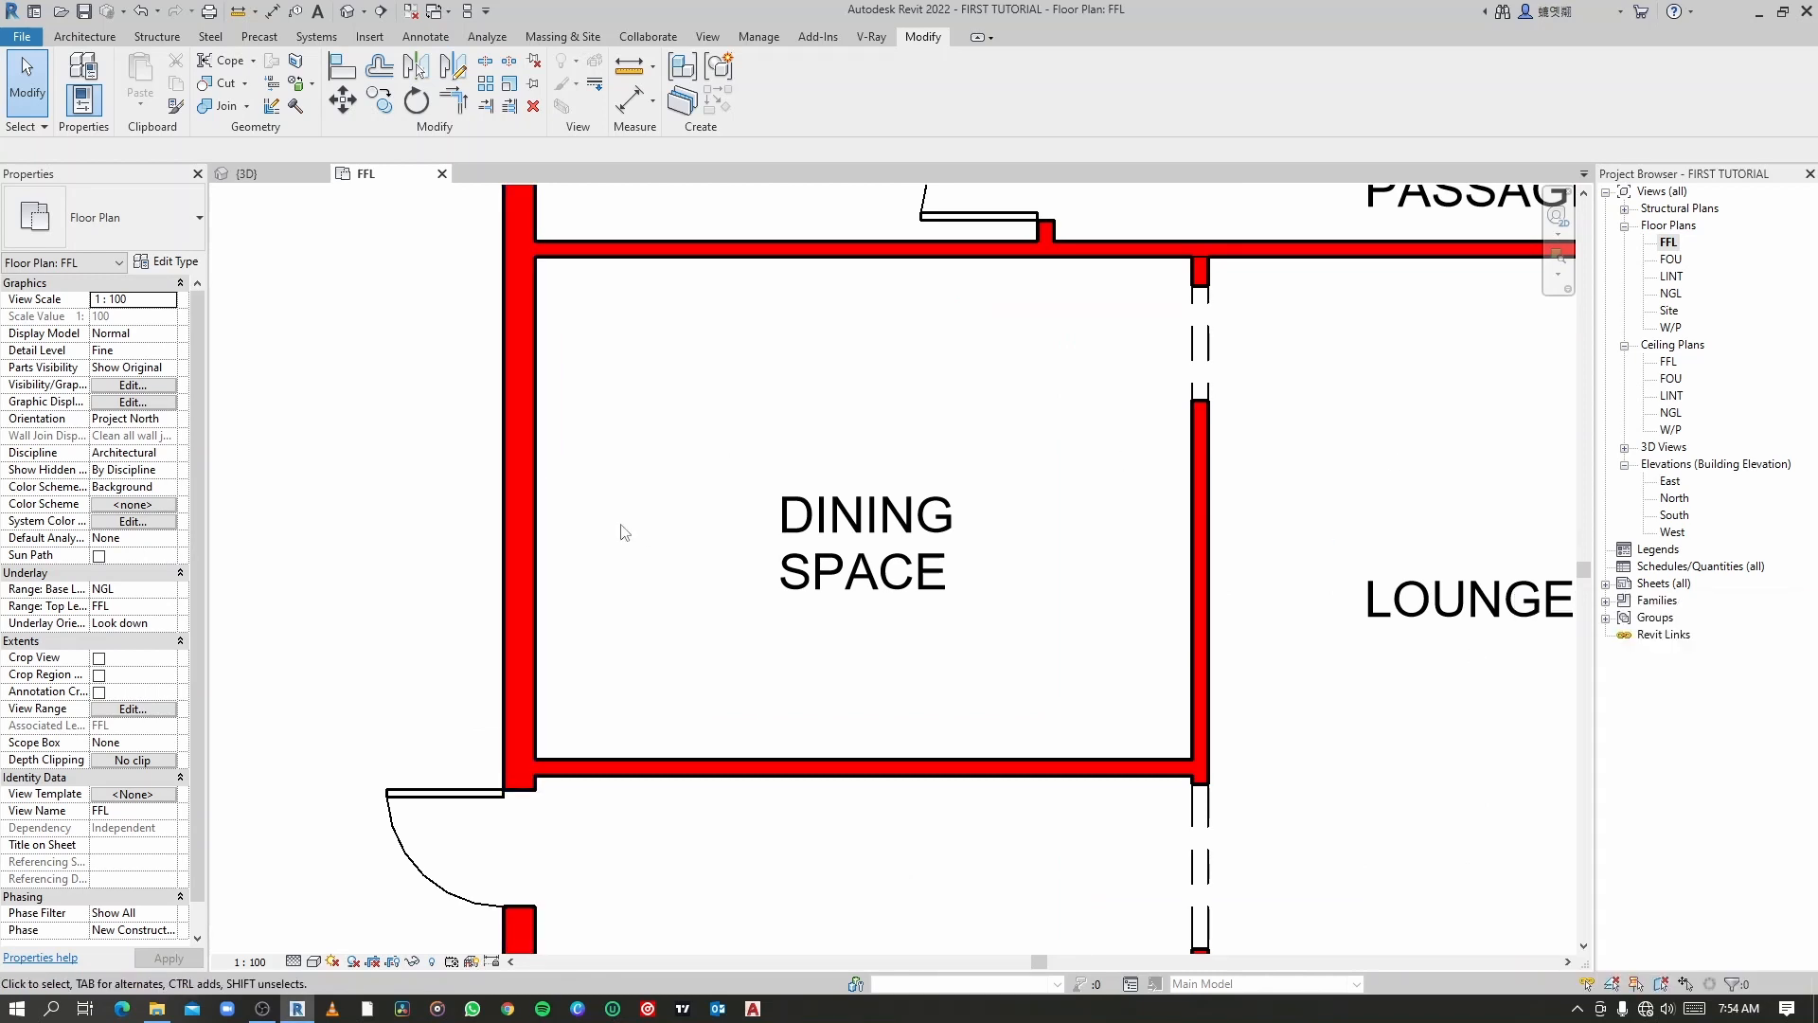
scroll(581, 512, down, 1)
middle_drag(585, 512, 600, 280)
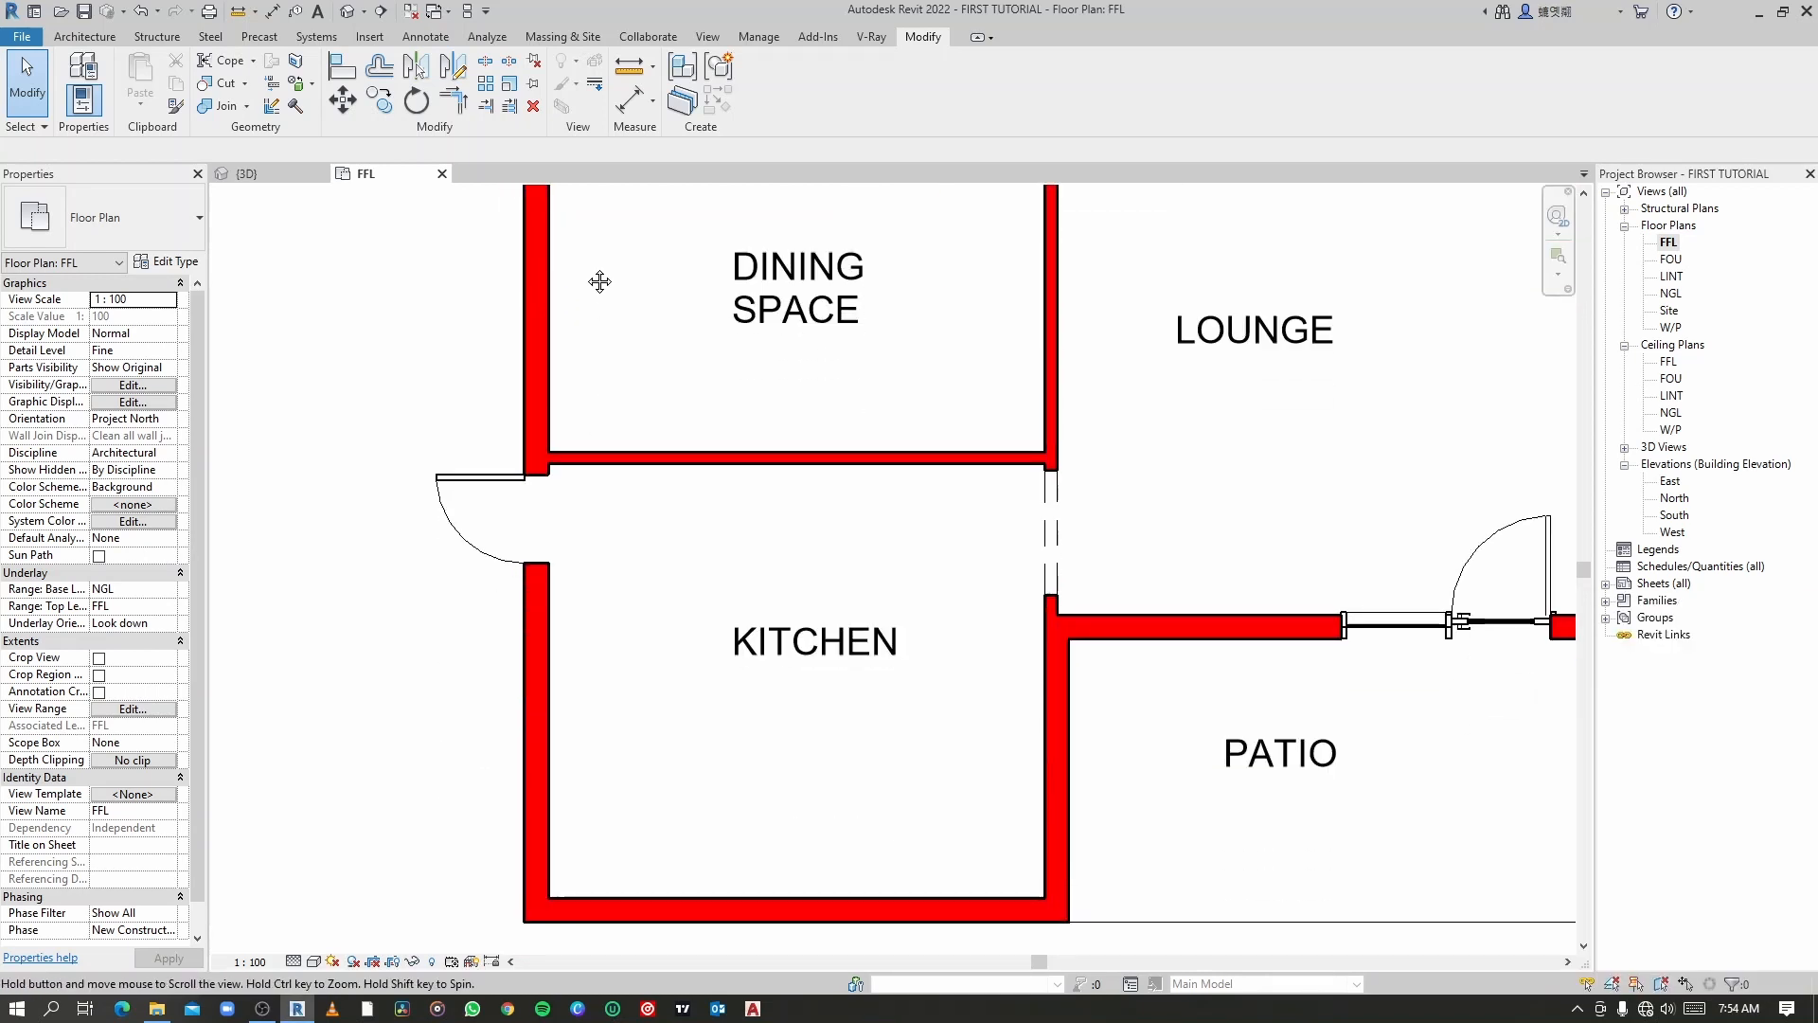
scroll(660, 665, down, 1)
middle_drag(629, 418, 657, 609)
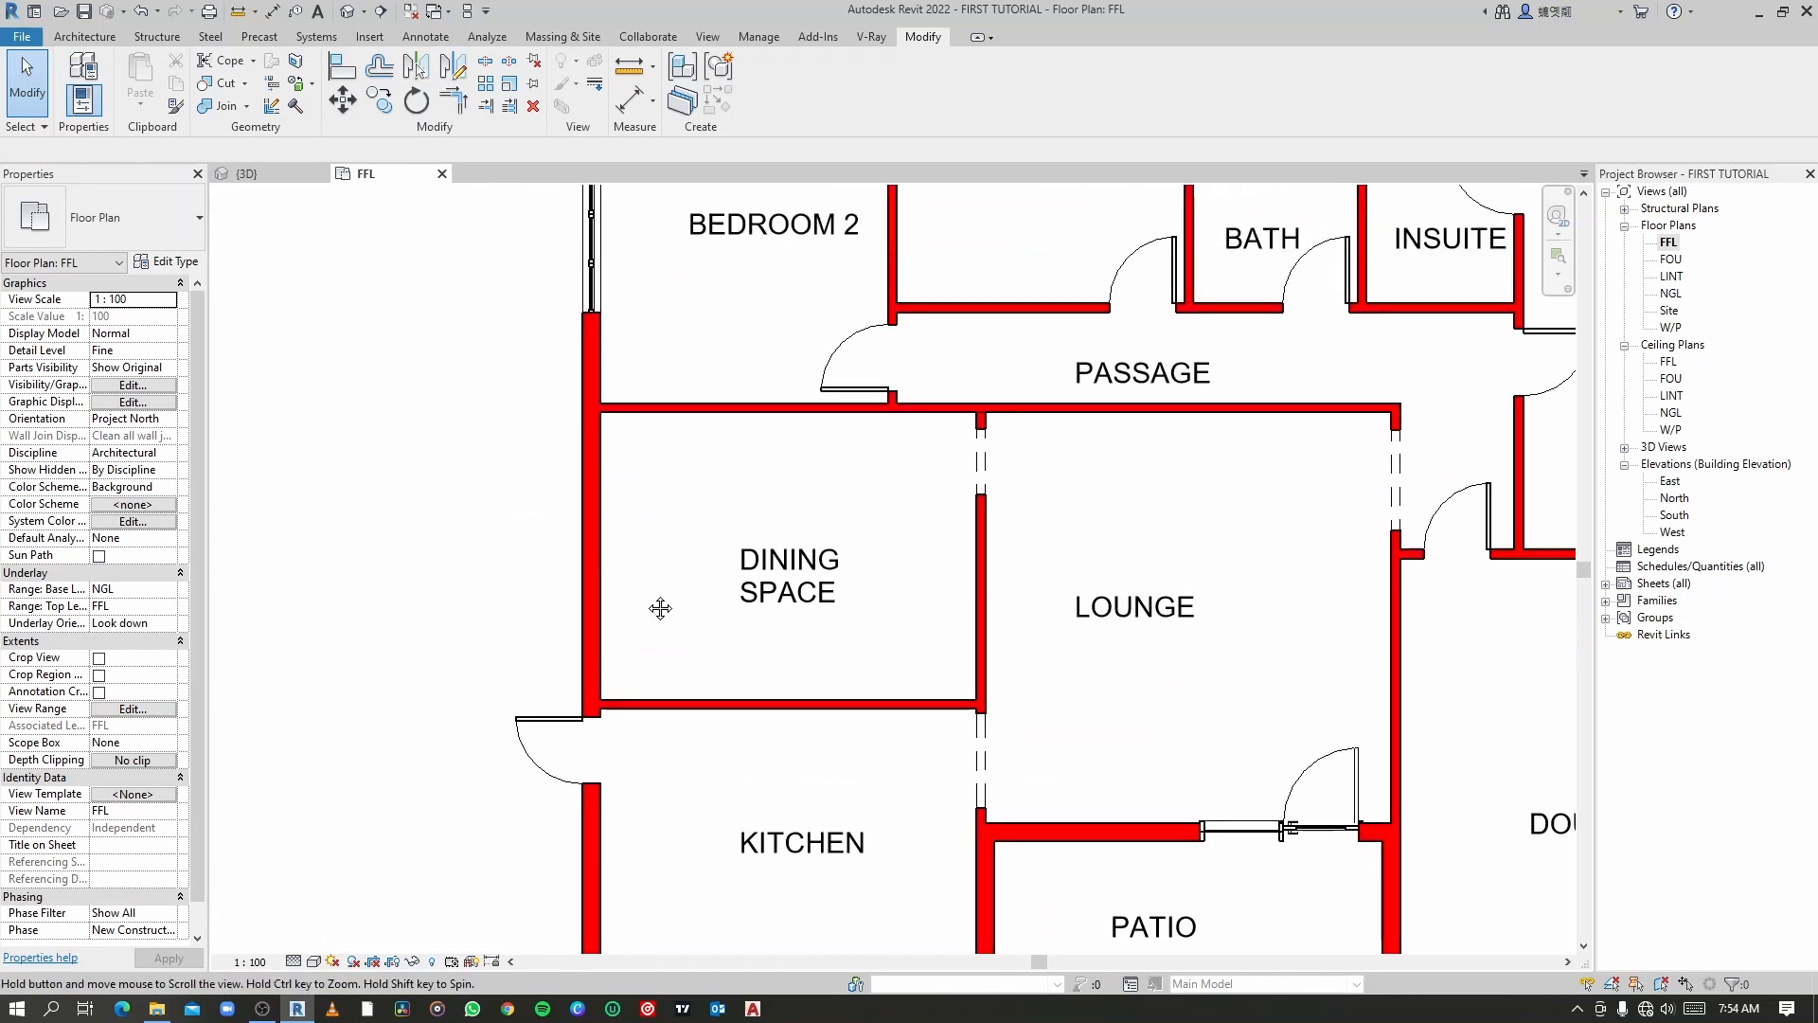
scroll(653, 606, up, 1)
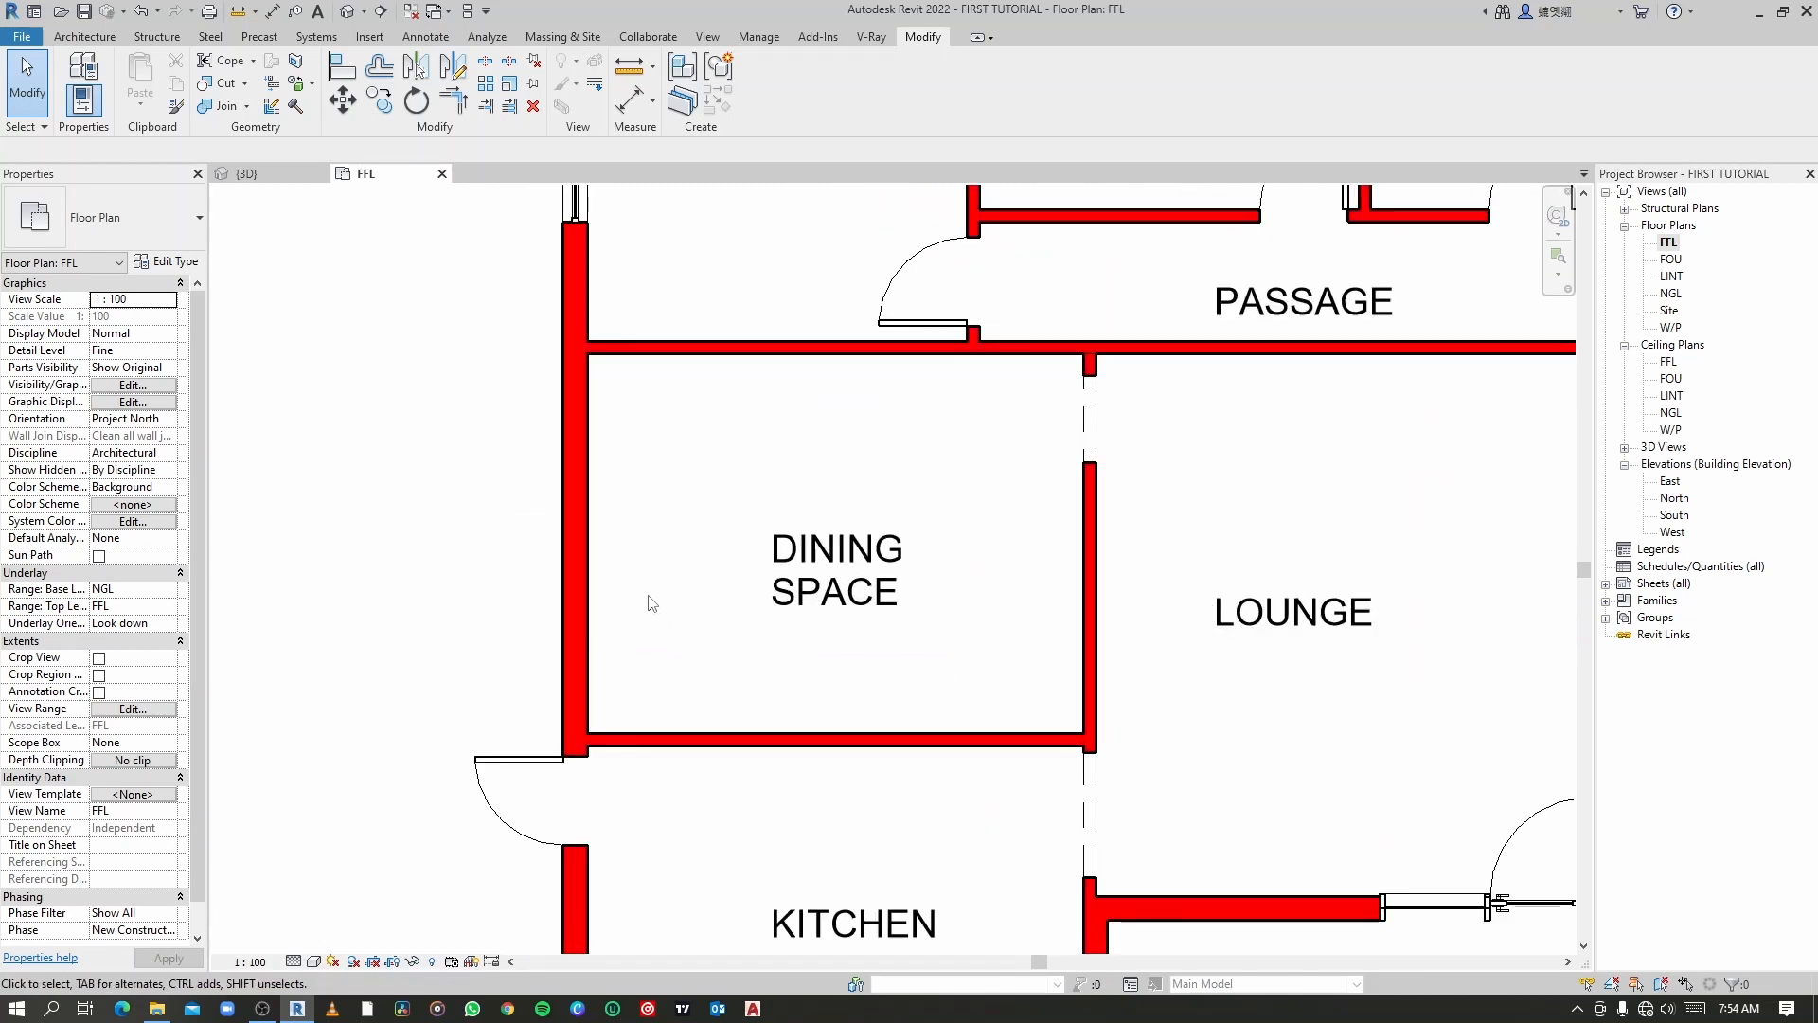
Step: Draw a curtain wall about 2100 mm long within the dining space's exterior wall, starting about 500 mm from the bedroom 2 partition
key(w)
key(a)
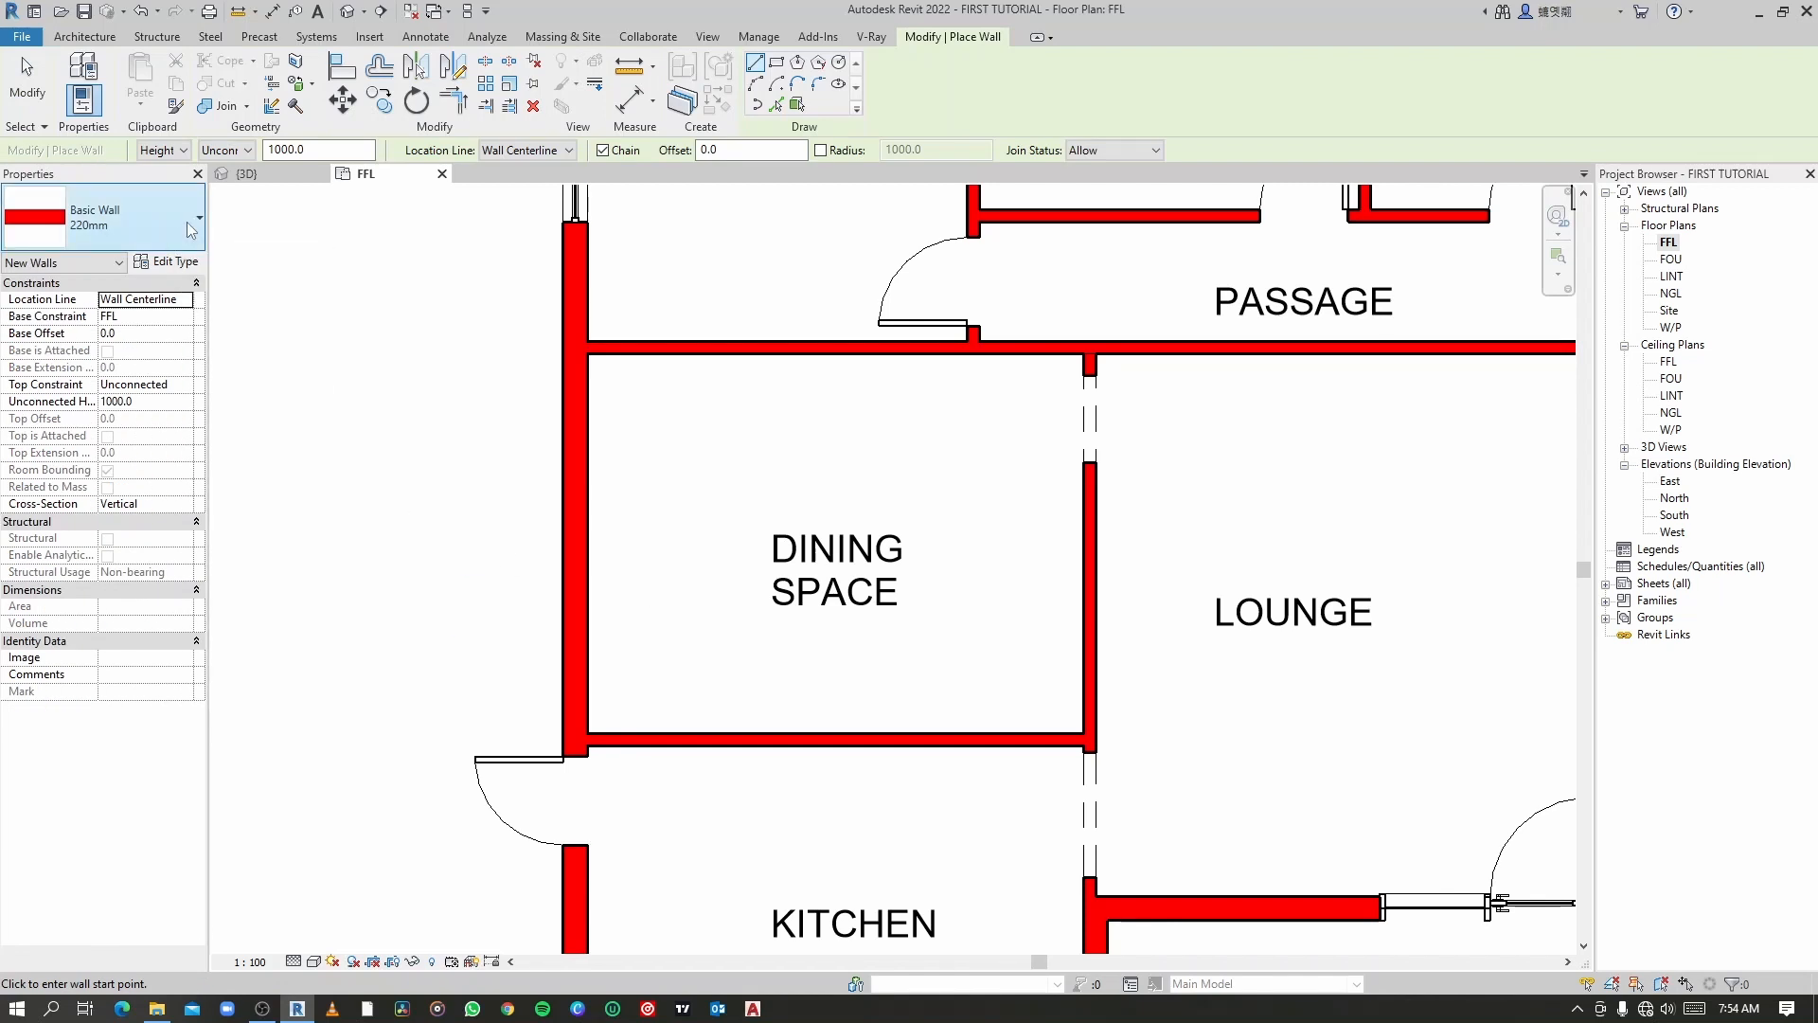
click(192, 230)
scroll(114, 531, down, 10)
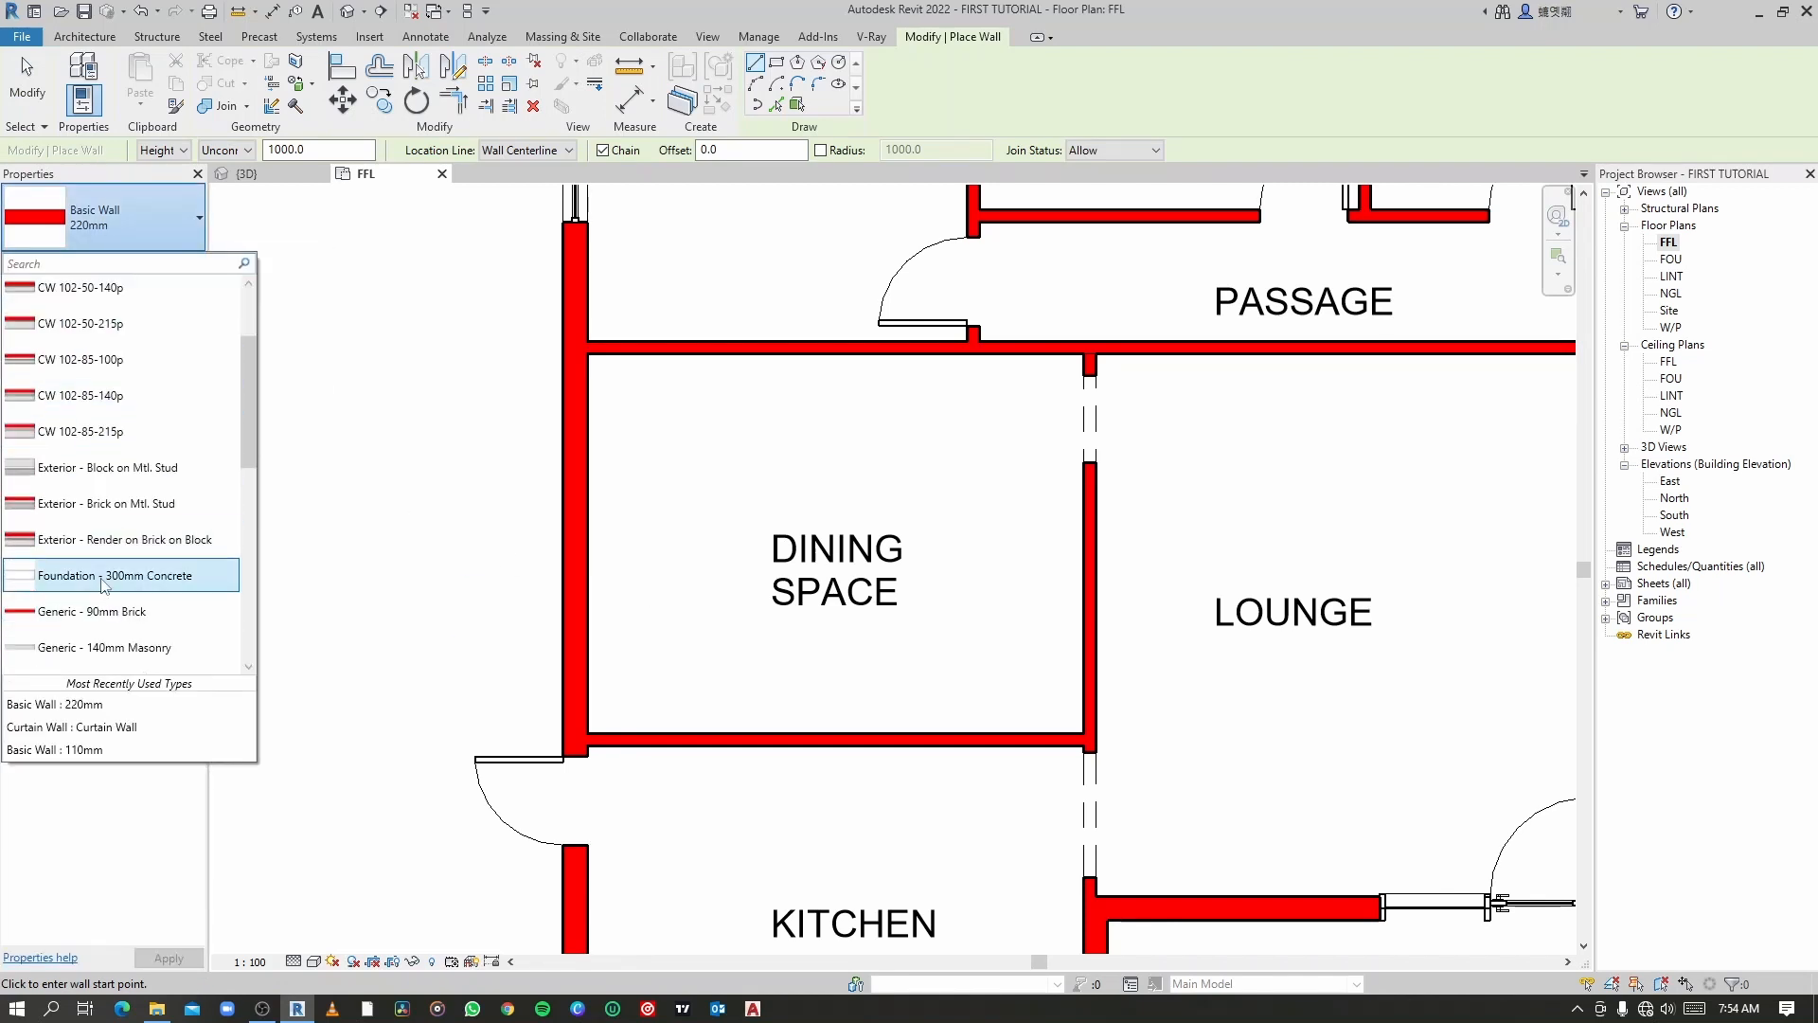
click(98, 533)
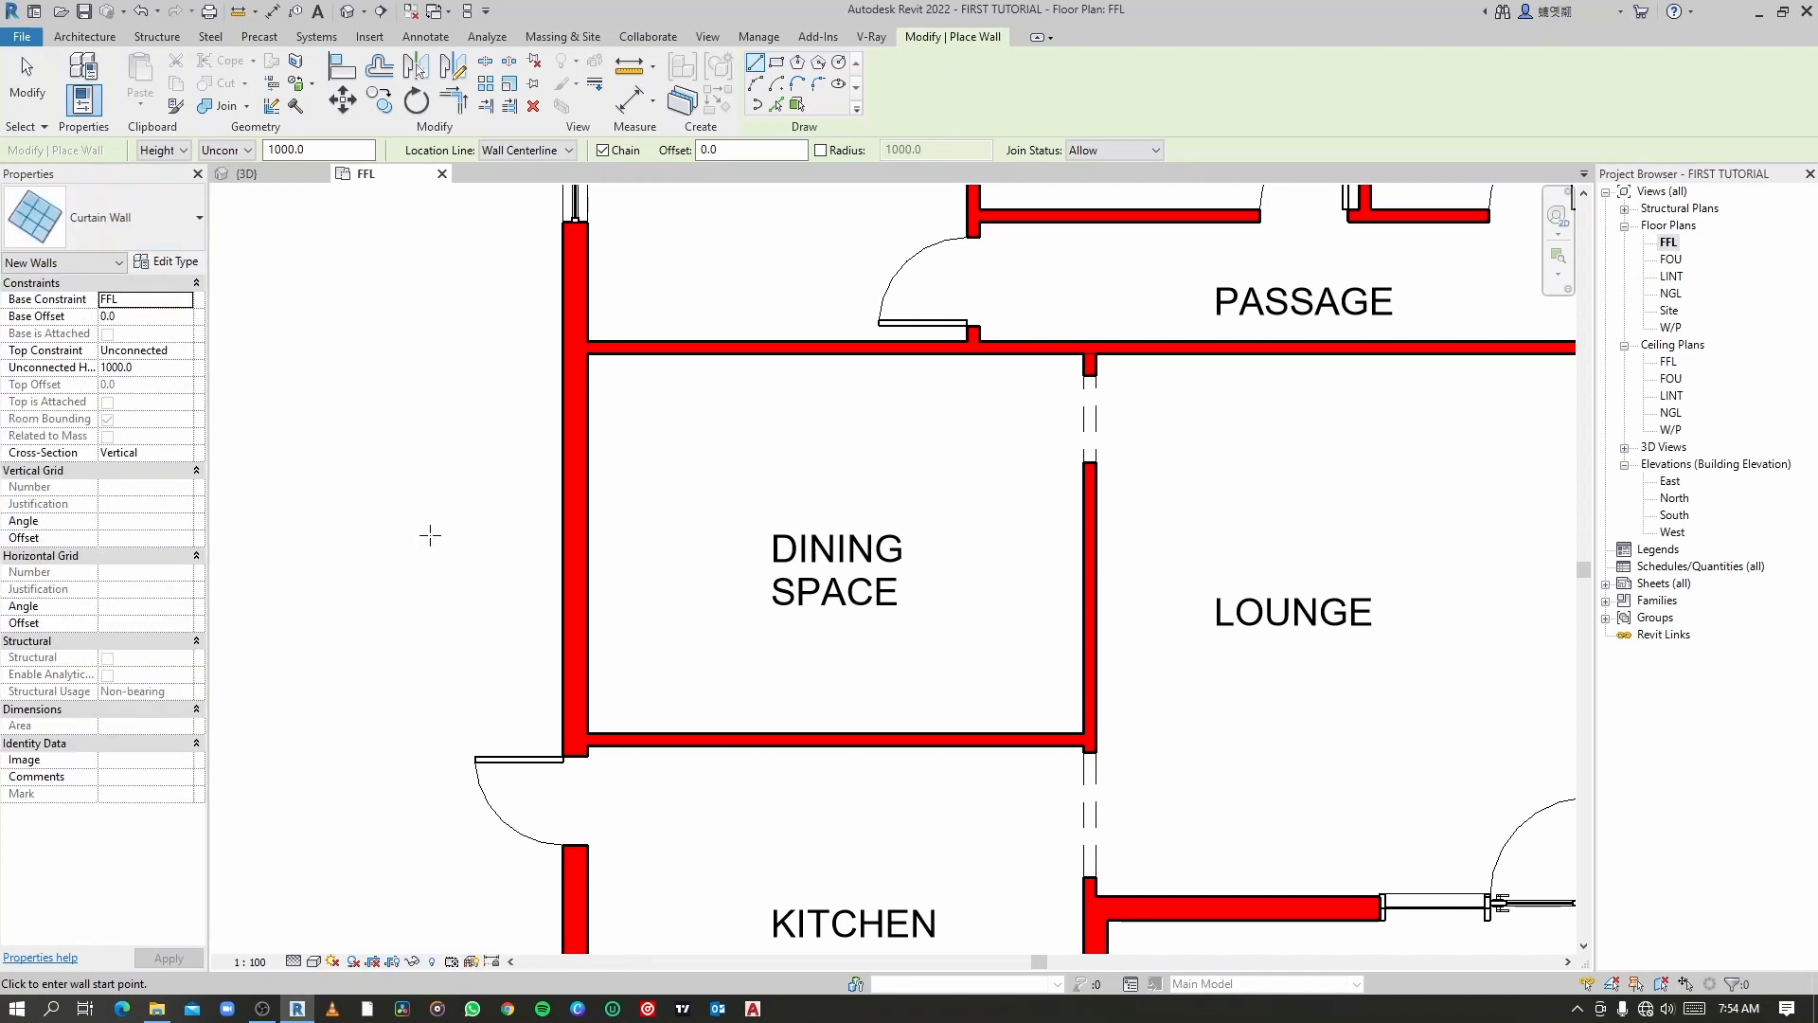
scroll(469, 507, up, 2)
click(607, 372)
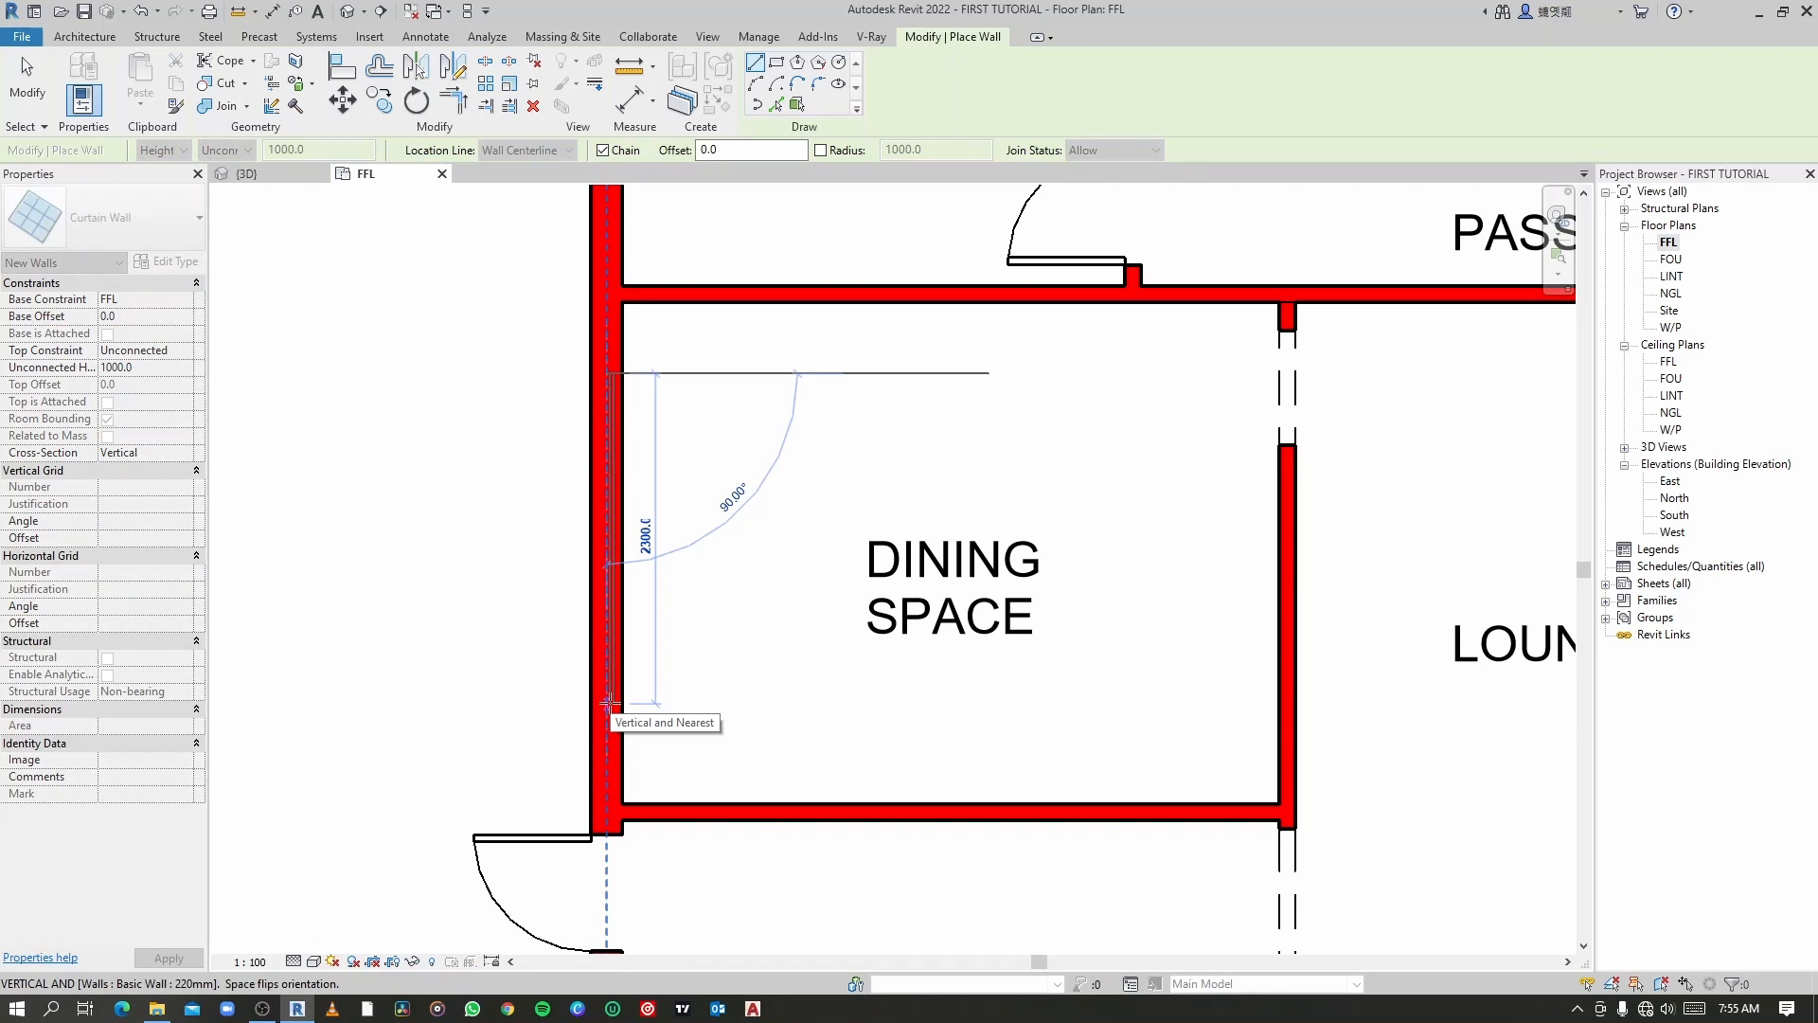
click(607, 674)
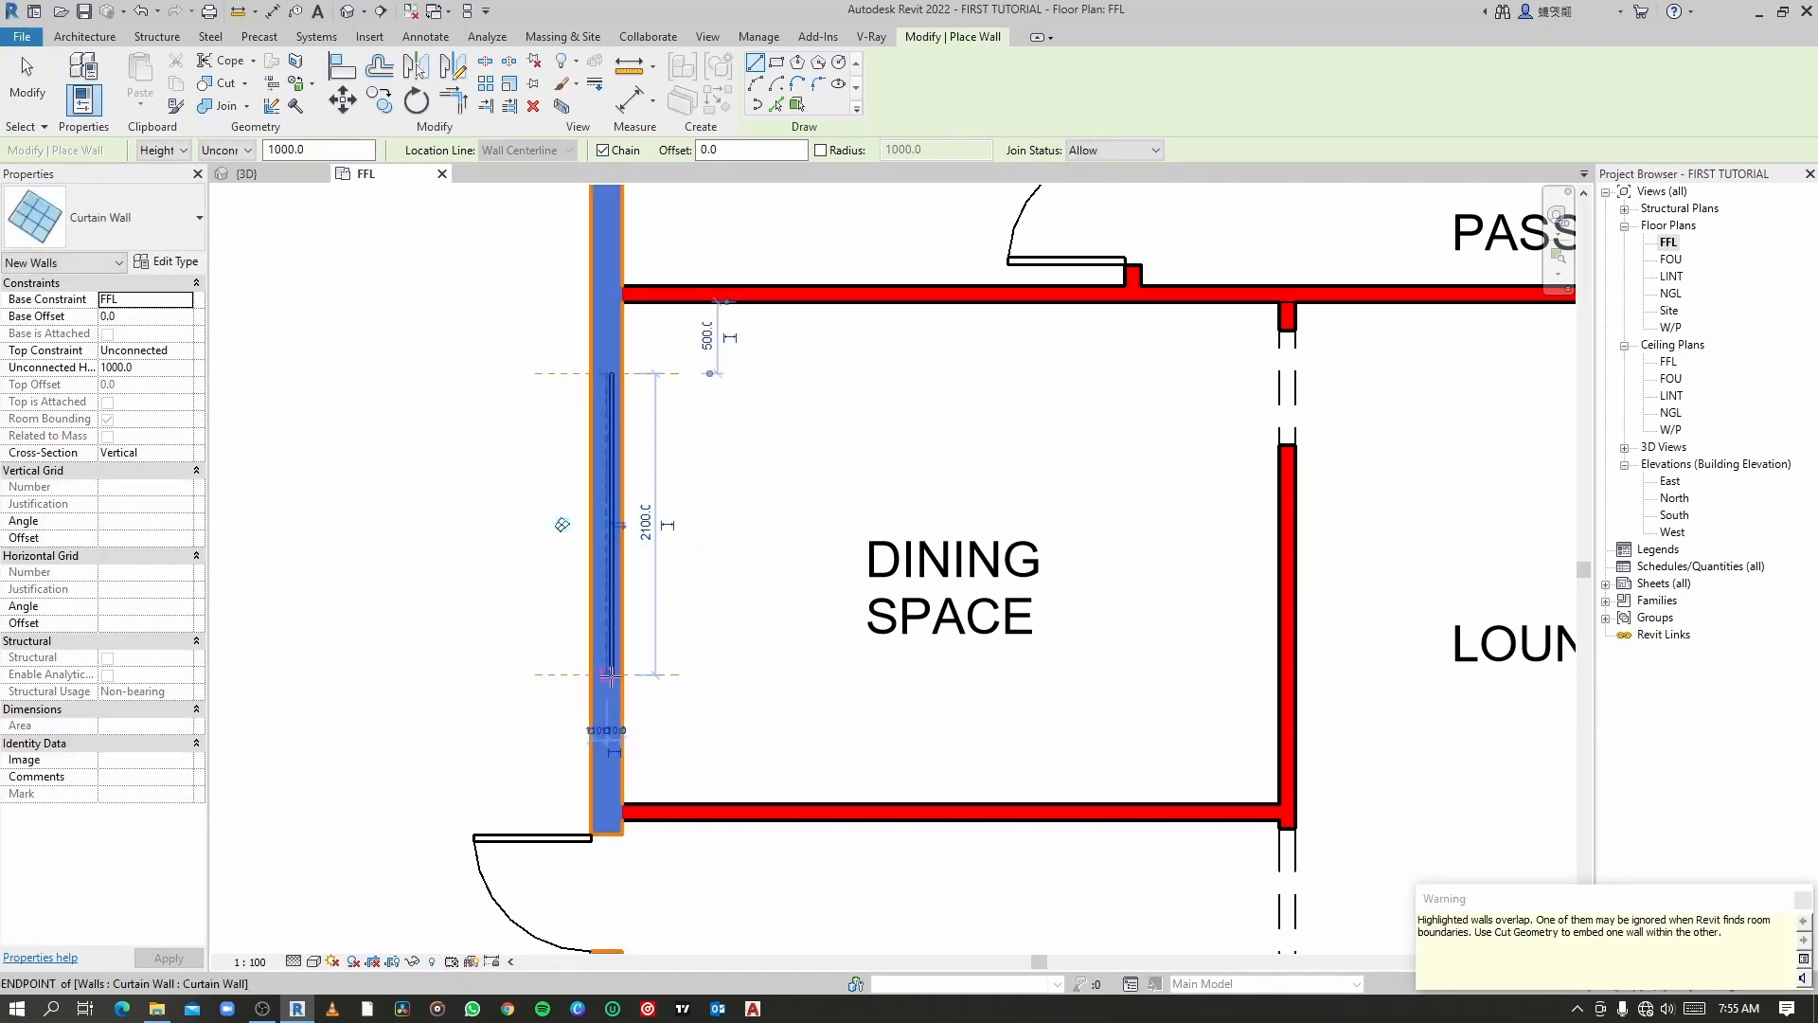
Step: Try to cut the dining space's exterior wall around the curtain wall, checking the opening in 3D before returning to the FFL plan
click(220, 82)
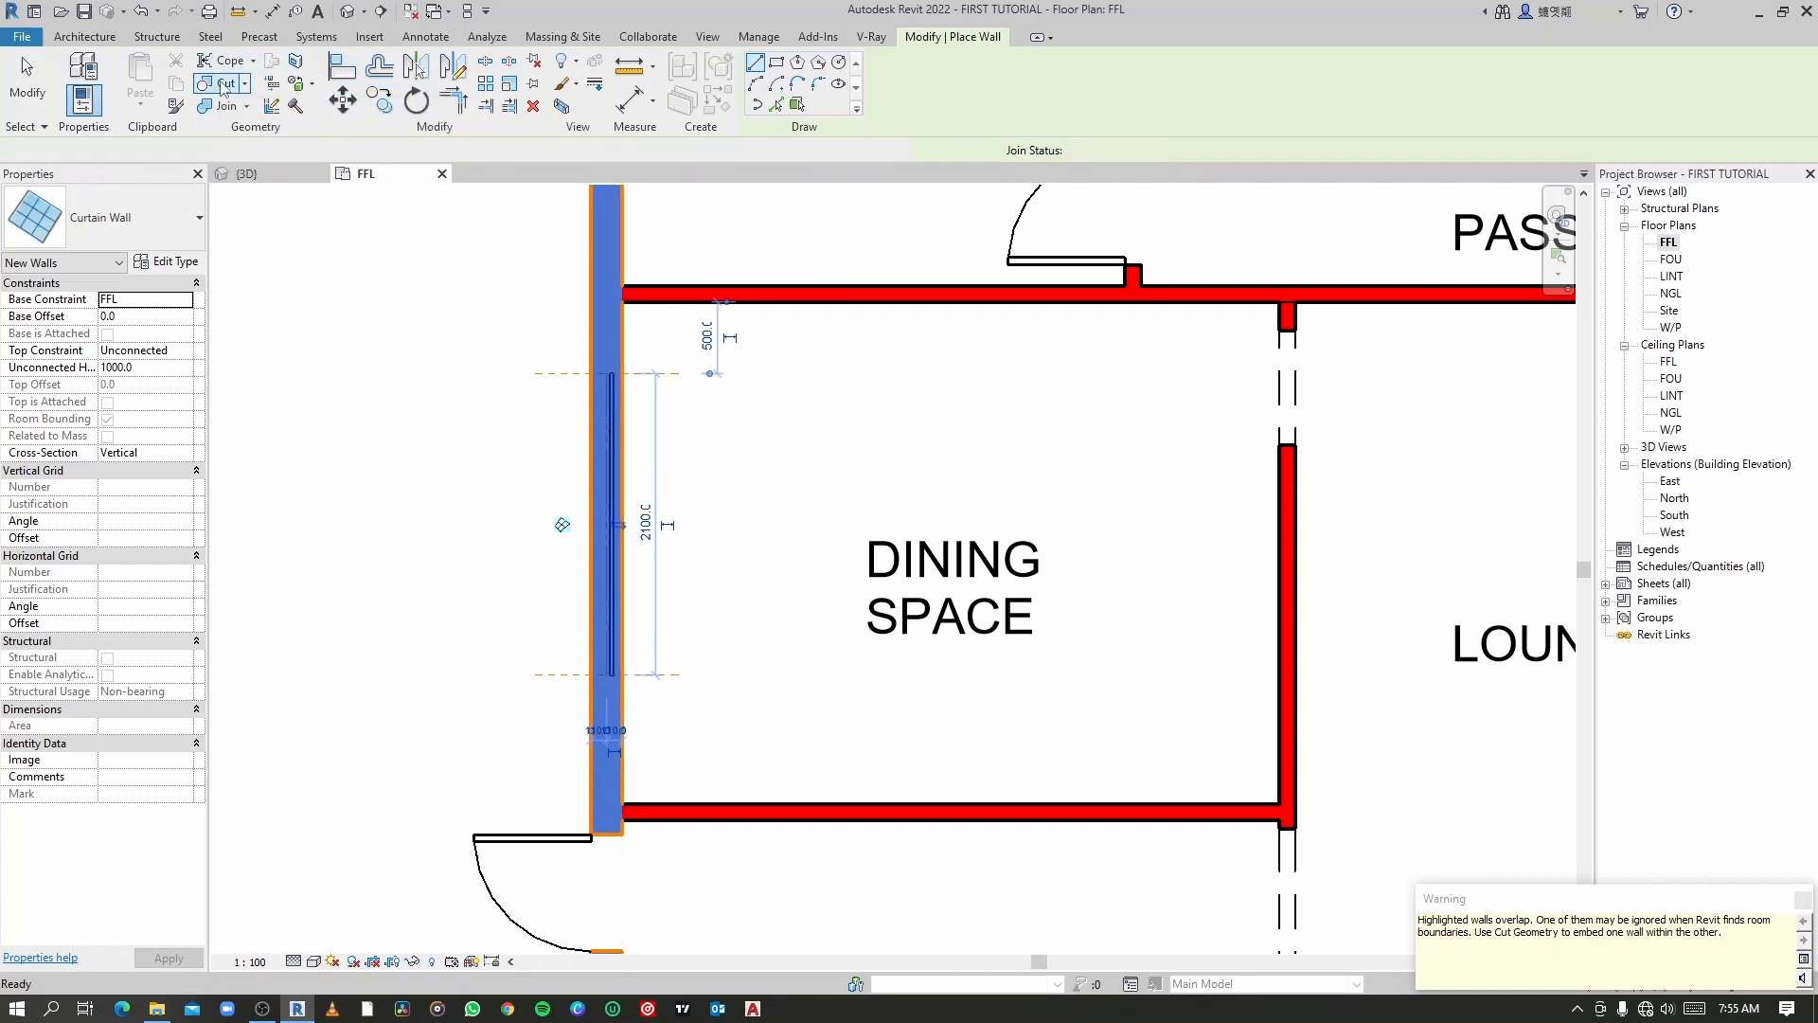
click(591, 341)
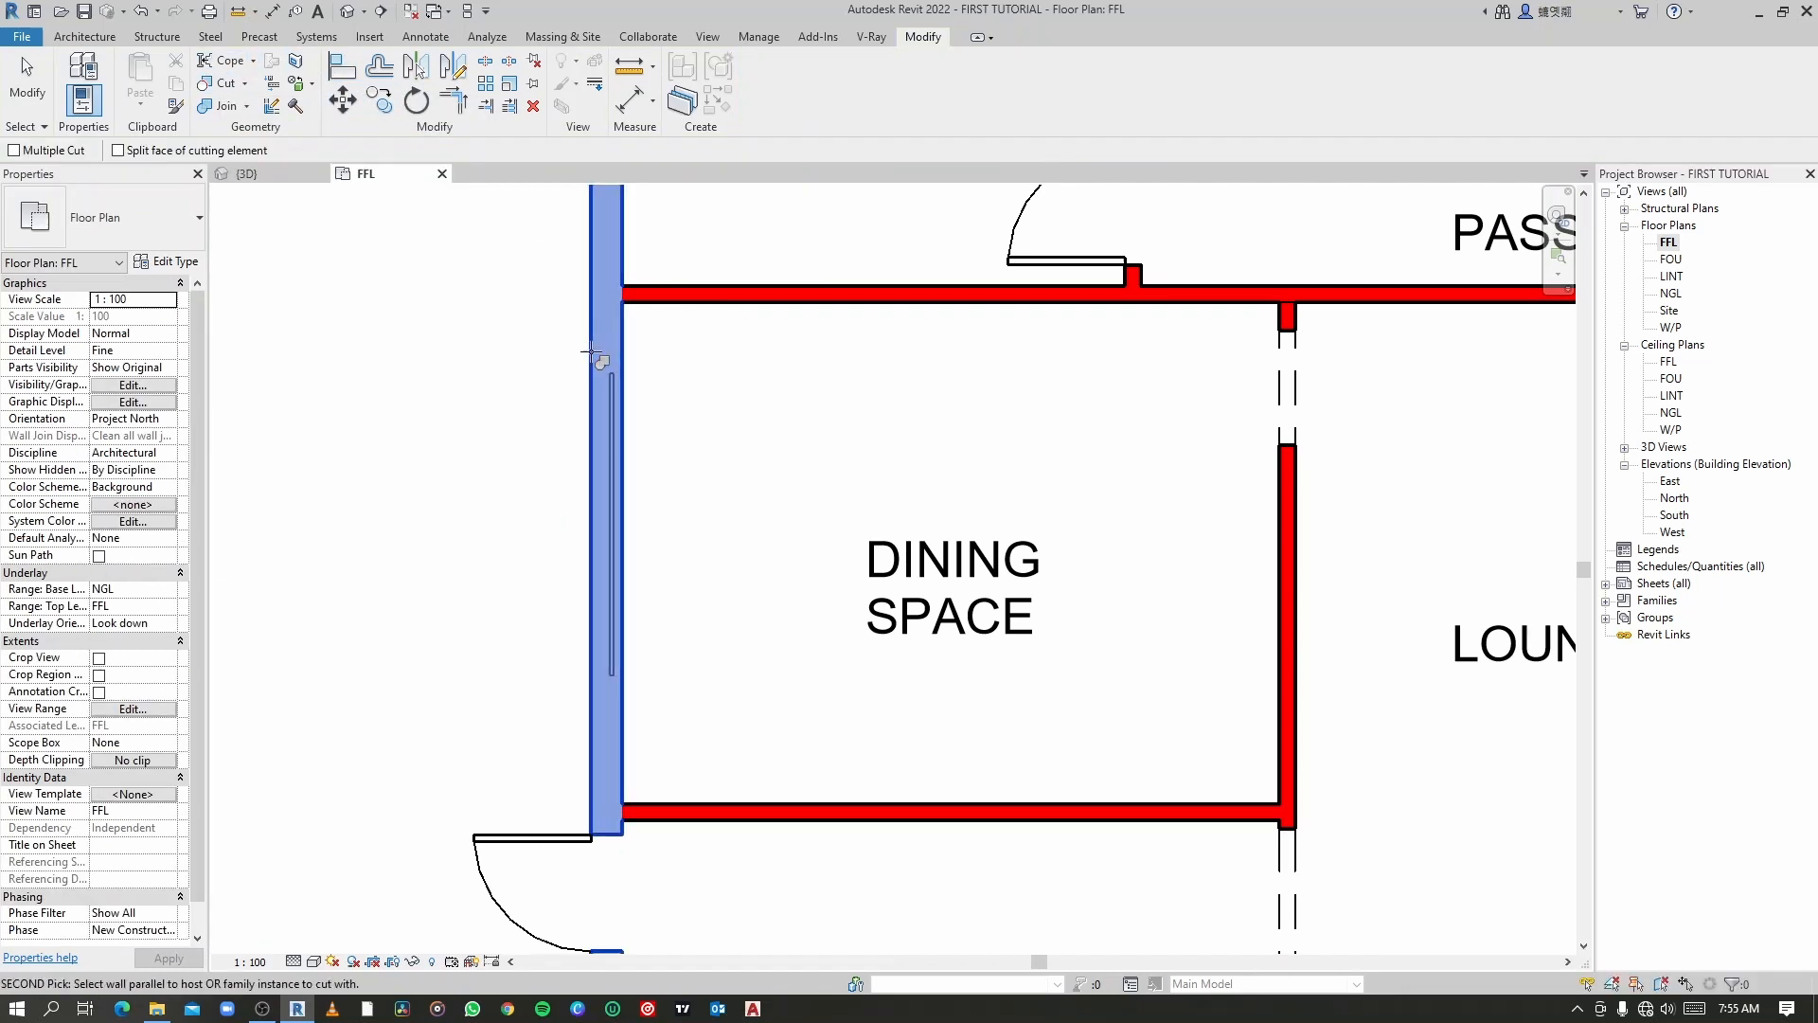
key(Escape)
key(Escape)
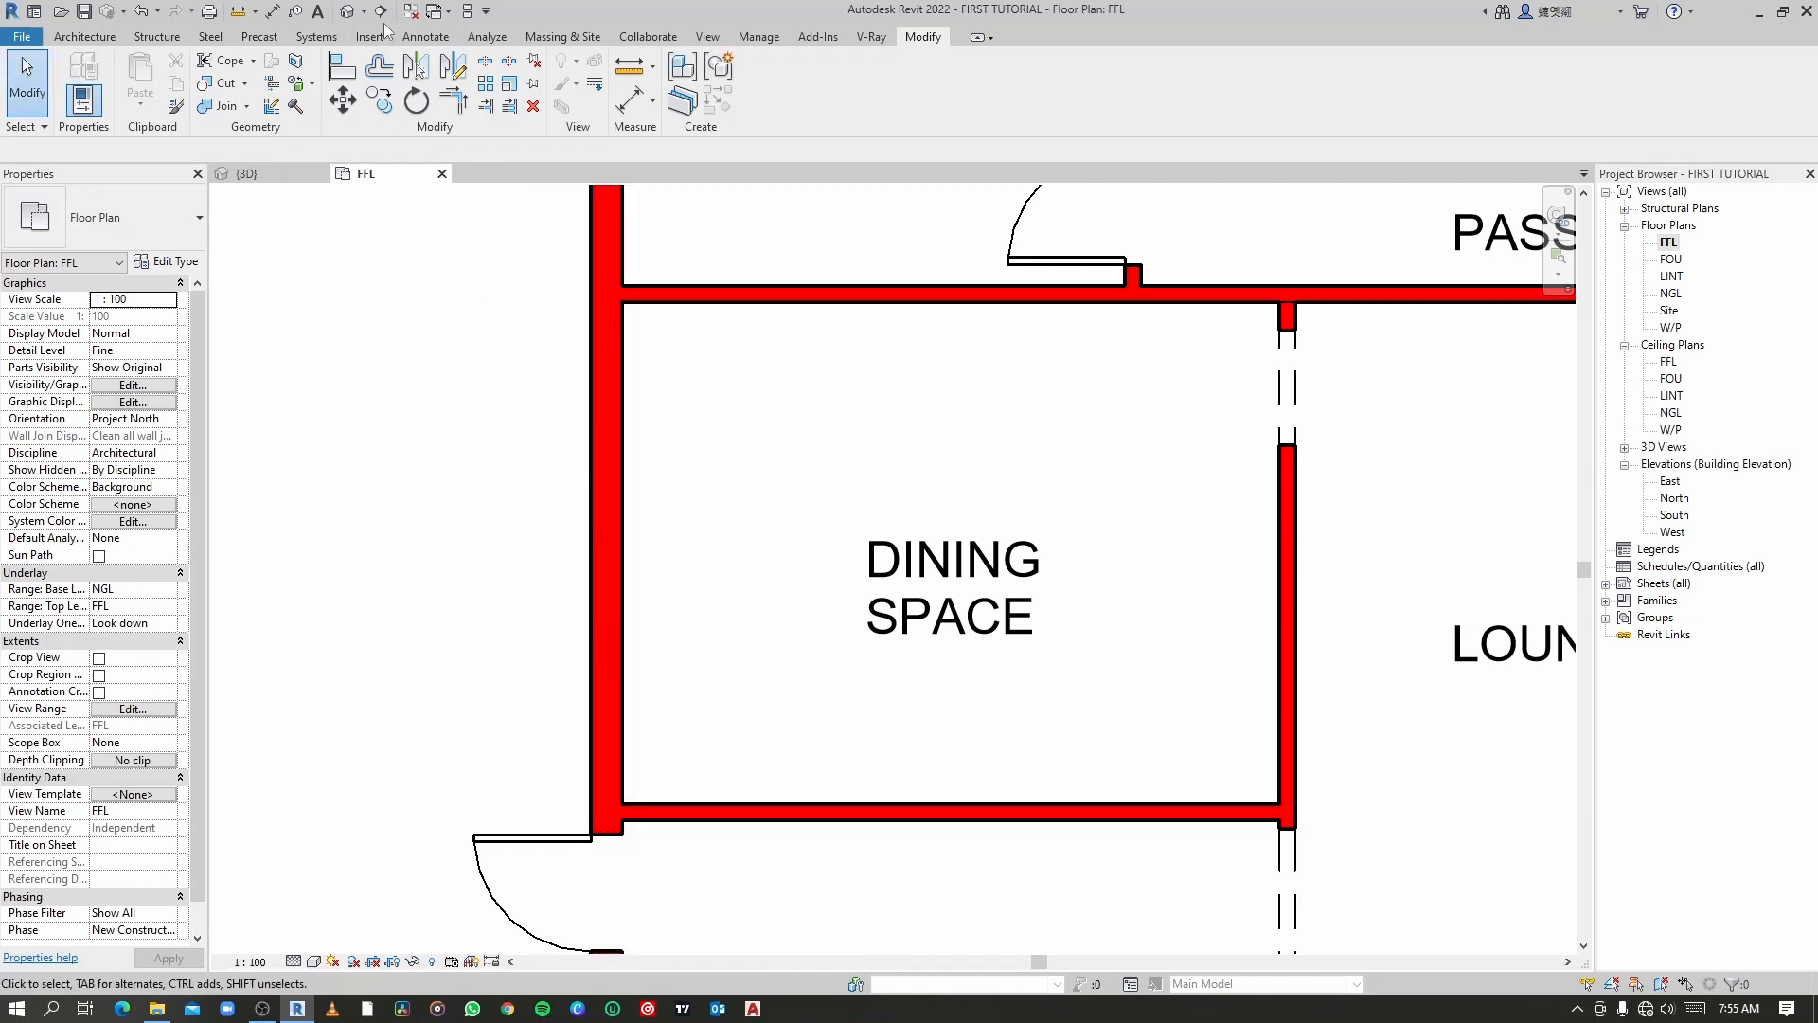
click(348, 11)
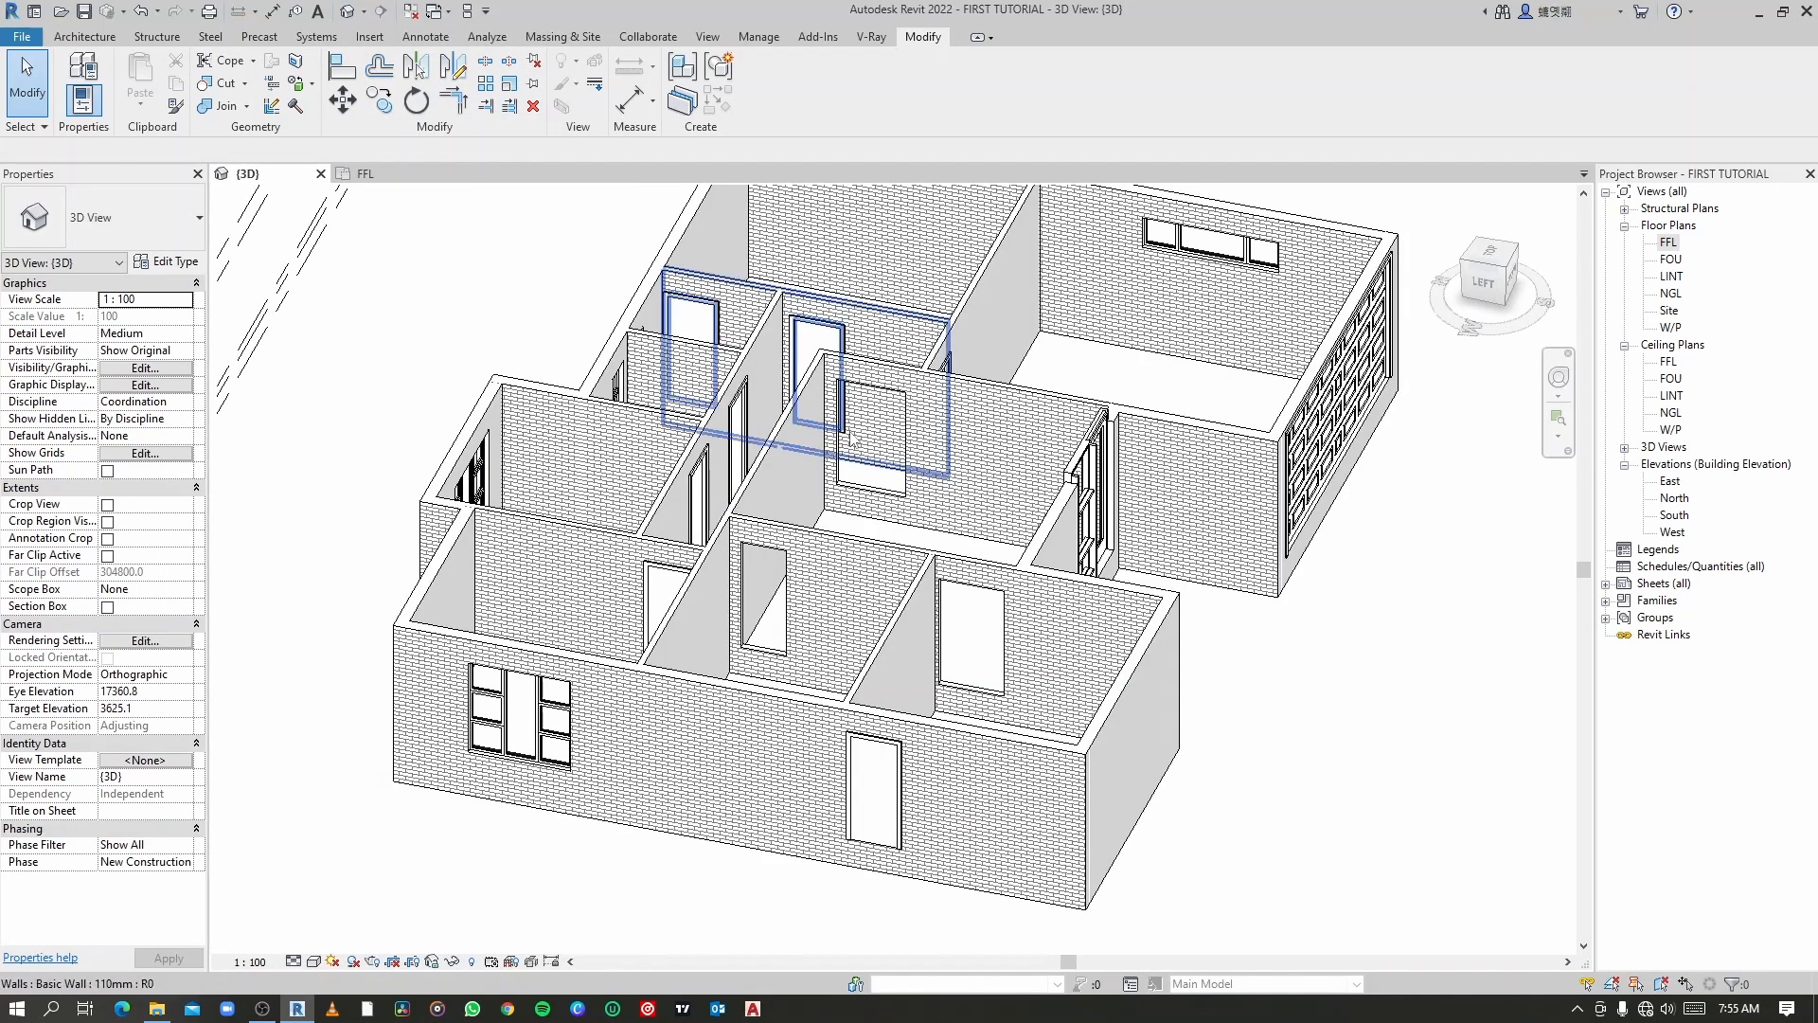
scroll(851, 438, down, 2)
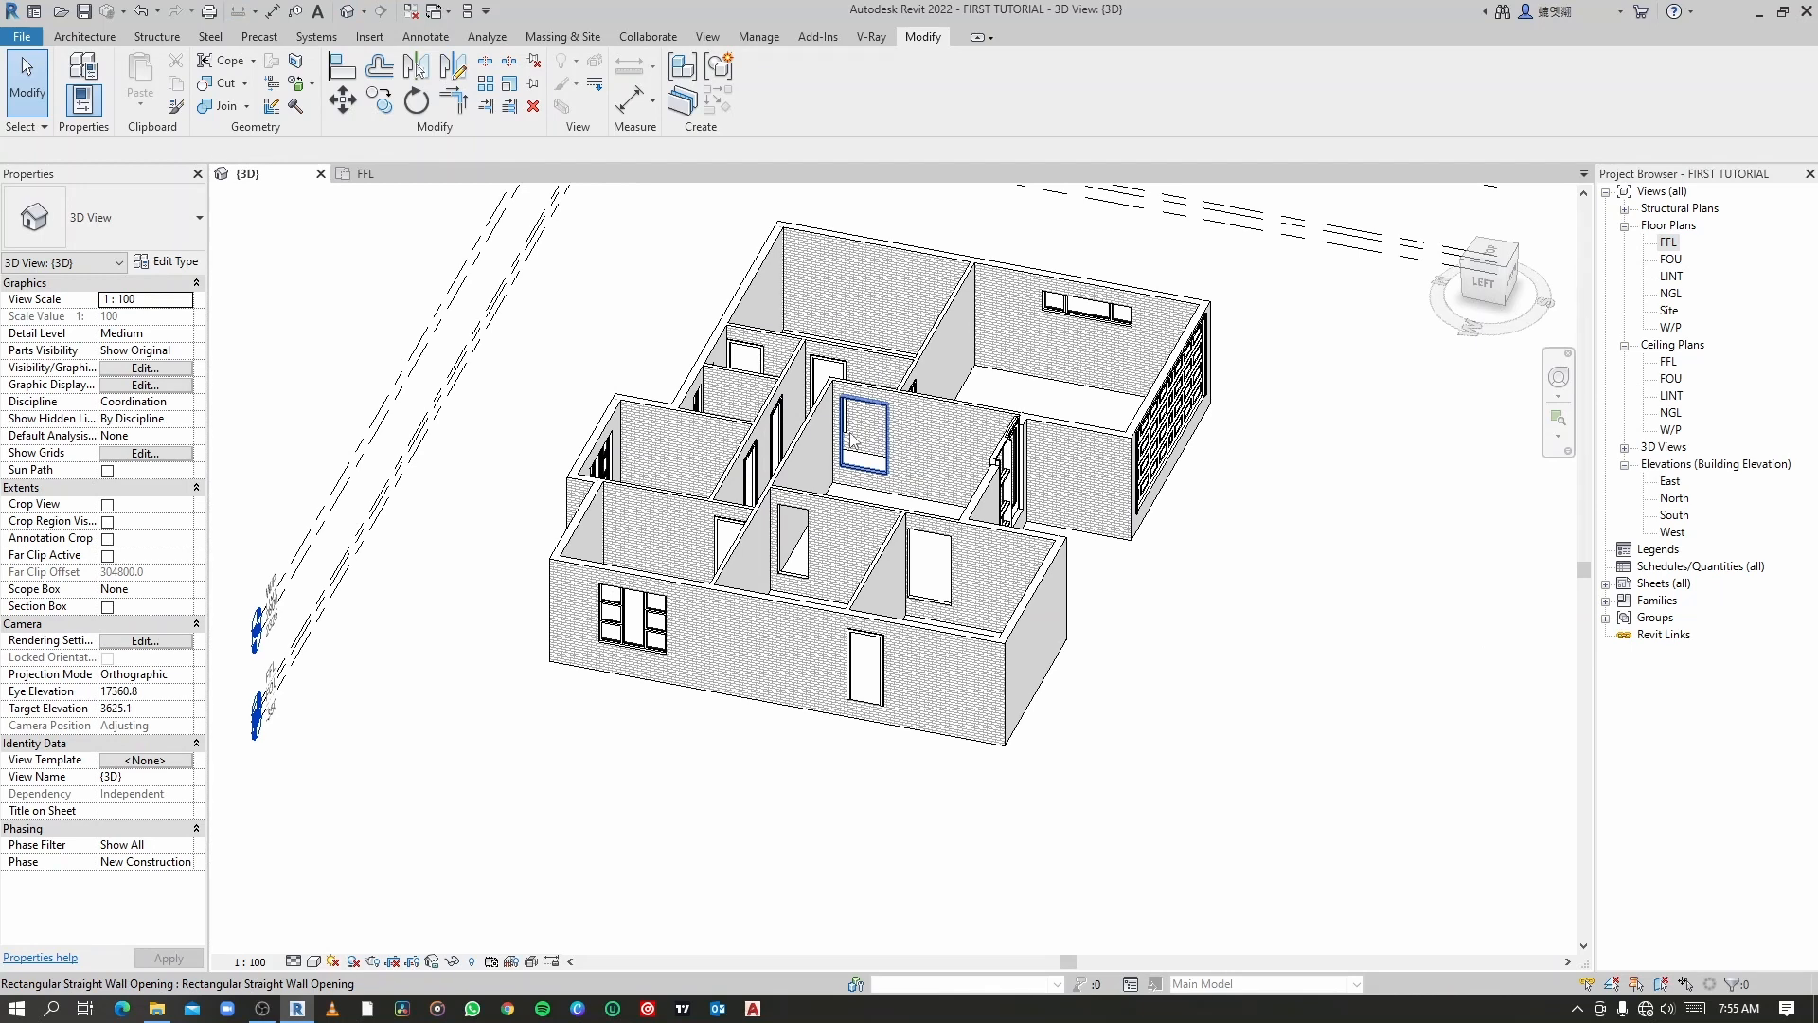
double_click(1670, 244)
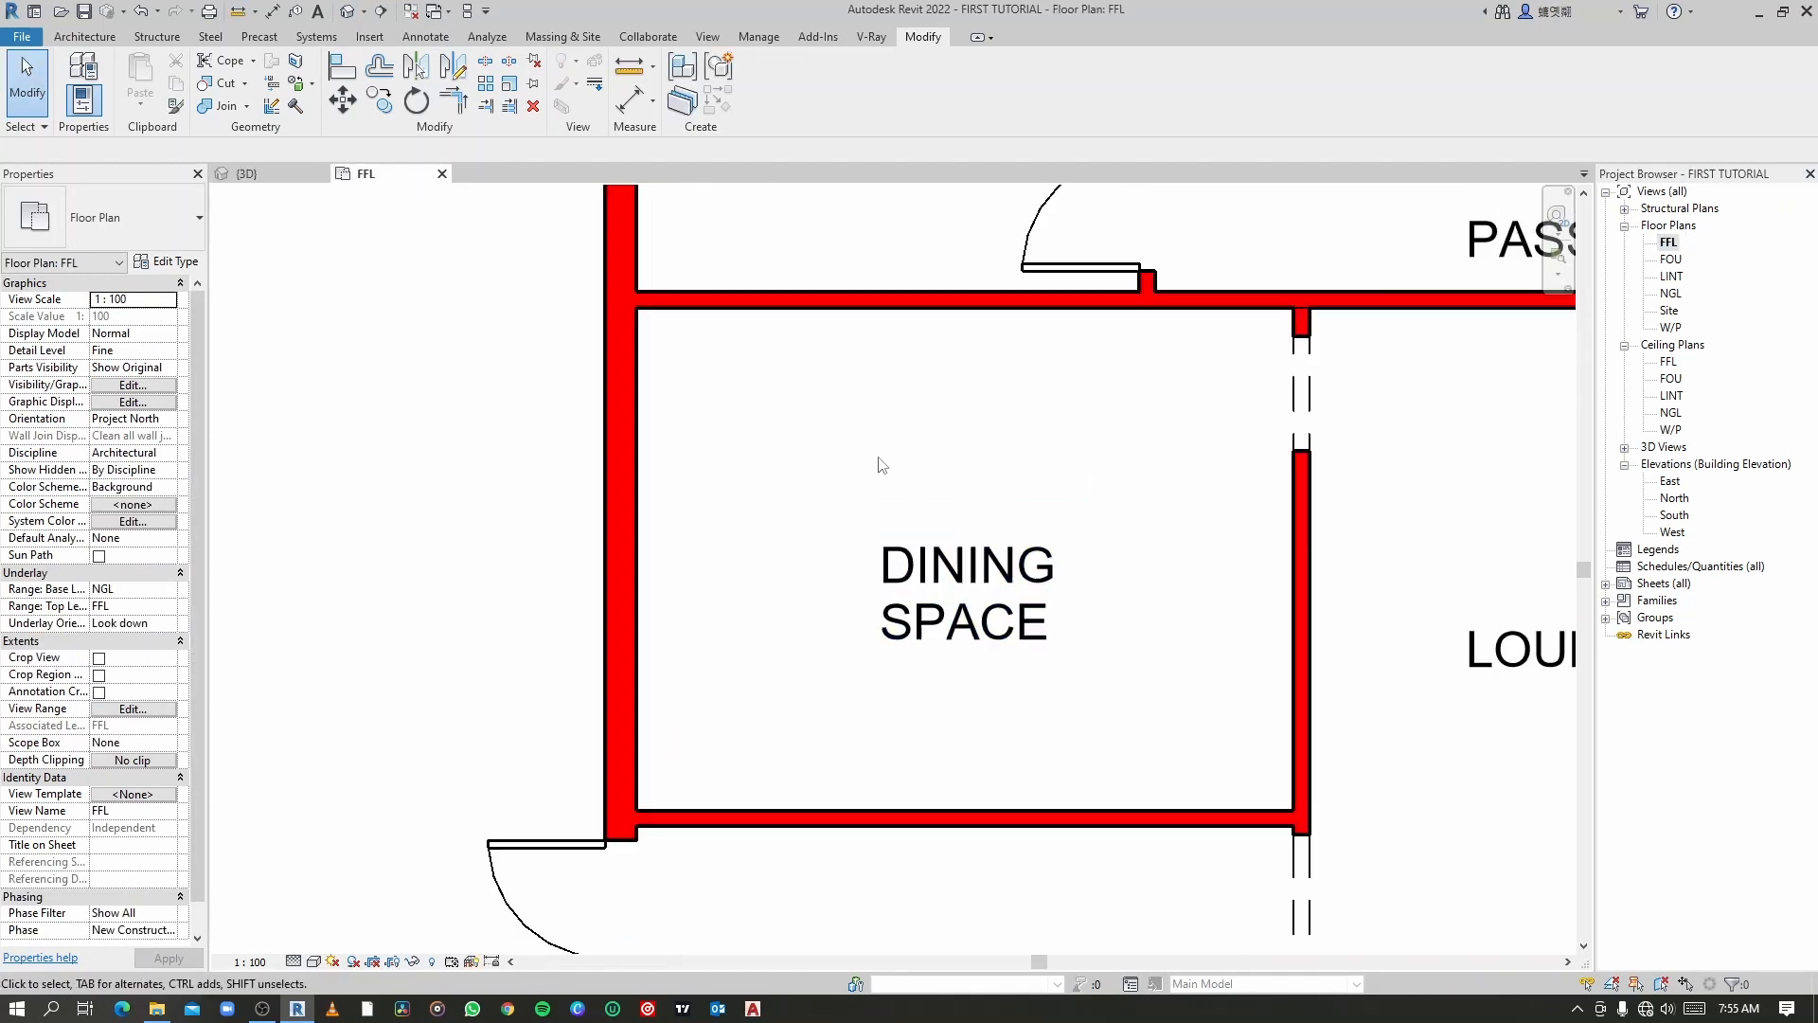
Step: Draw another curtain wall about 2100 mm long inside the dining space's exterior wall and try to cut the host wall around it
key(w)
key(a)
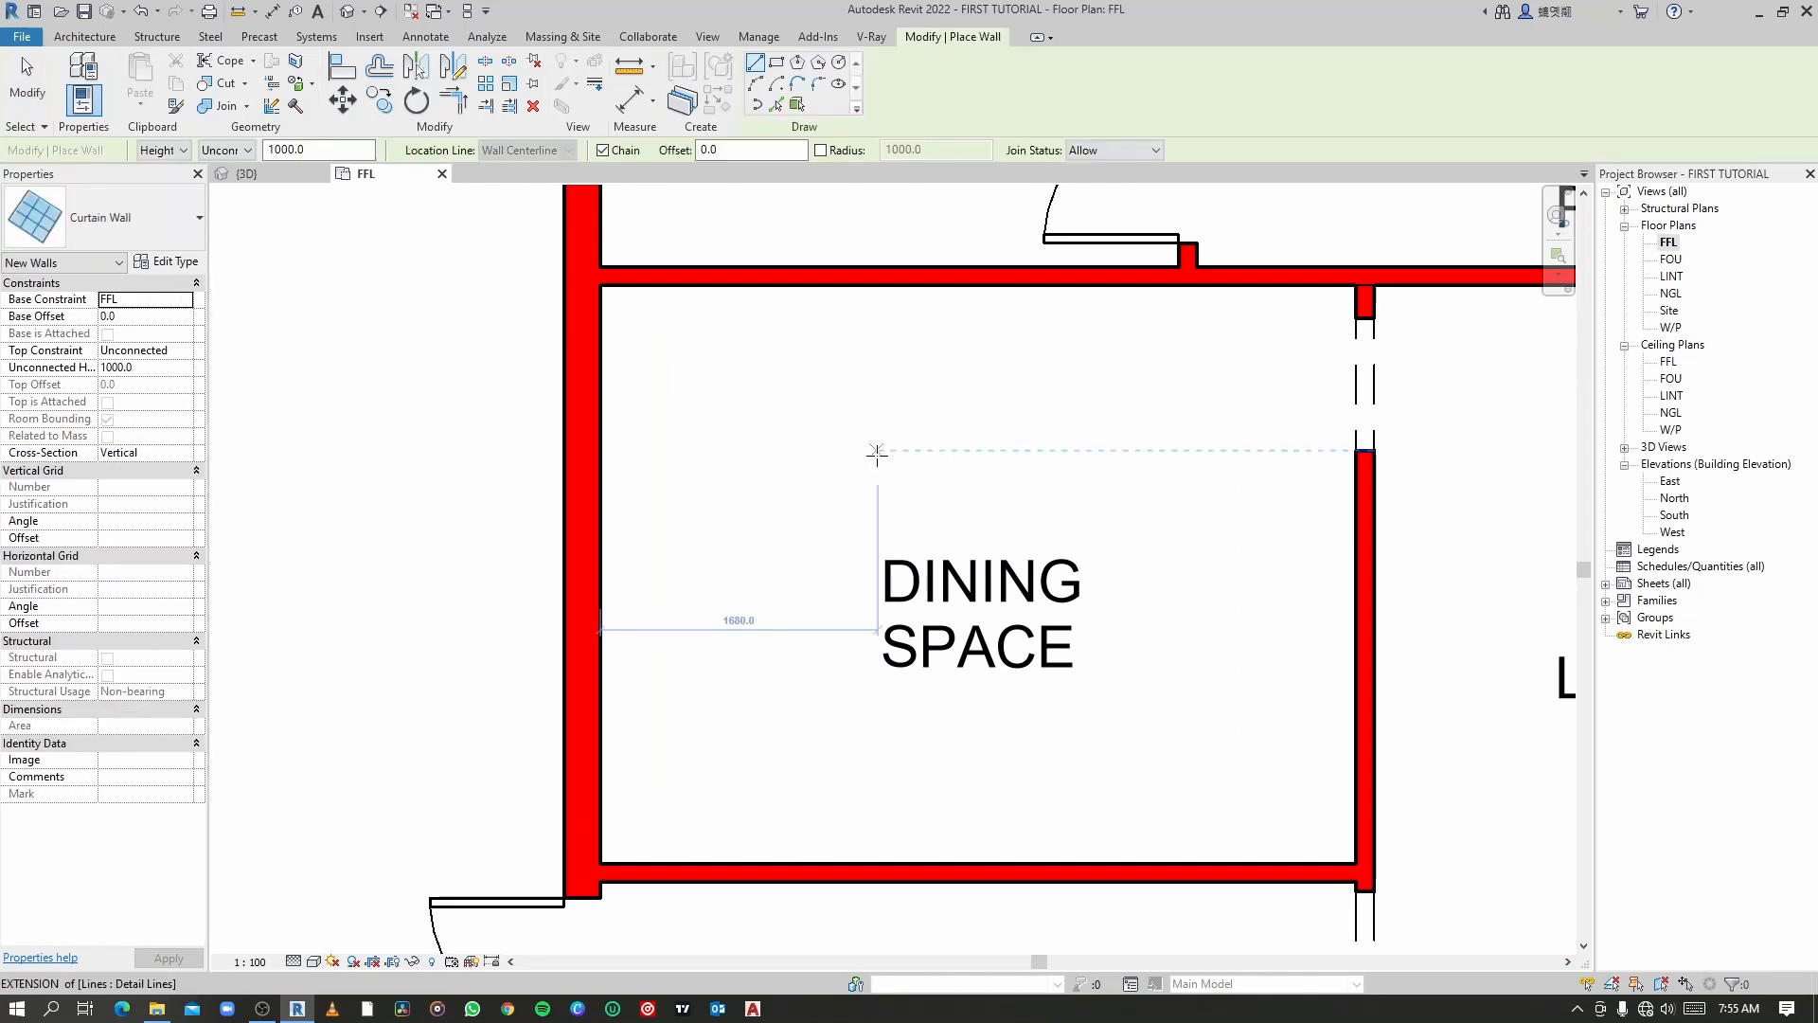
click(584, 339)
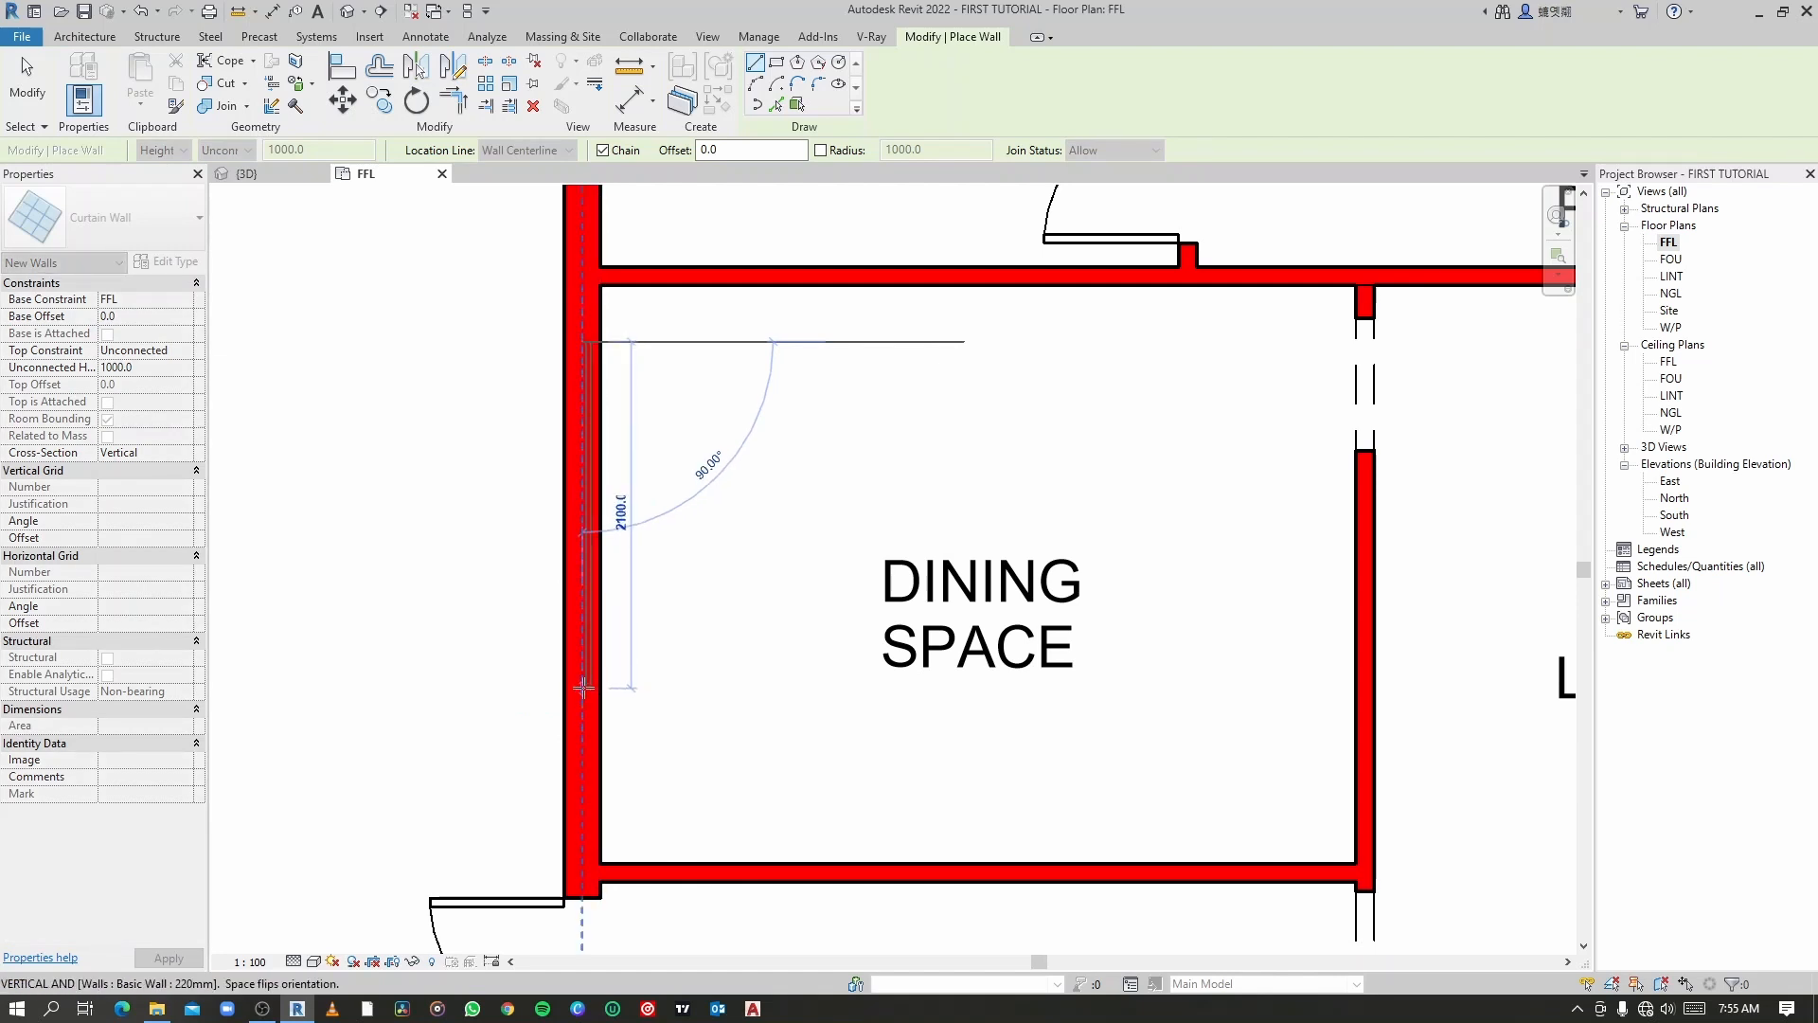
click(585, 688)
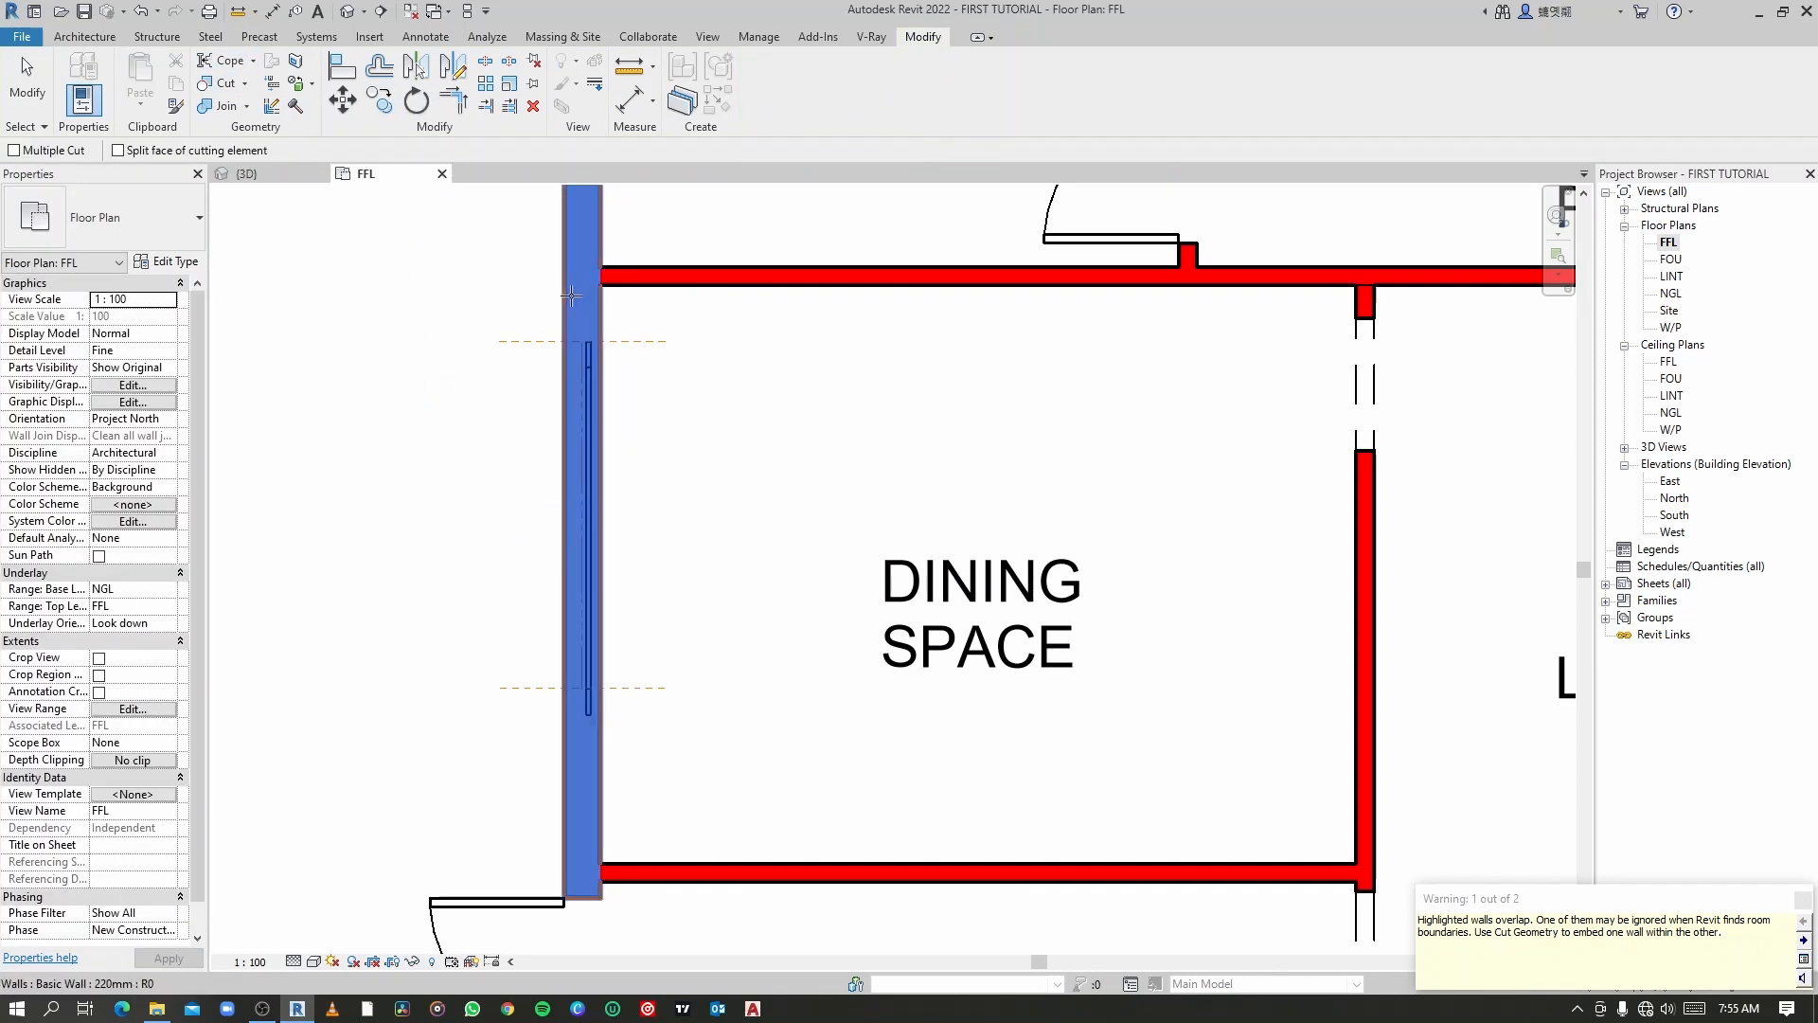
click(572, 301)
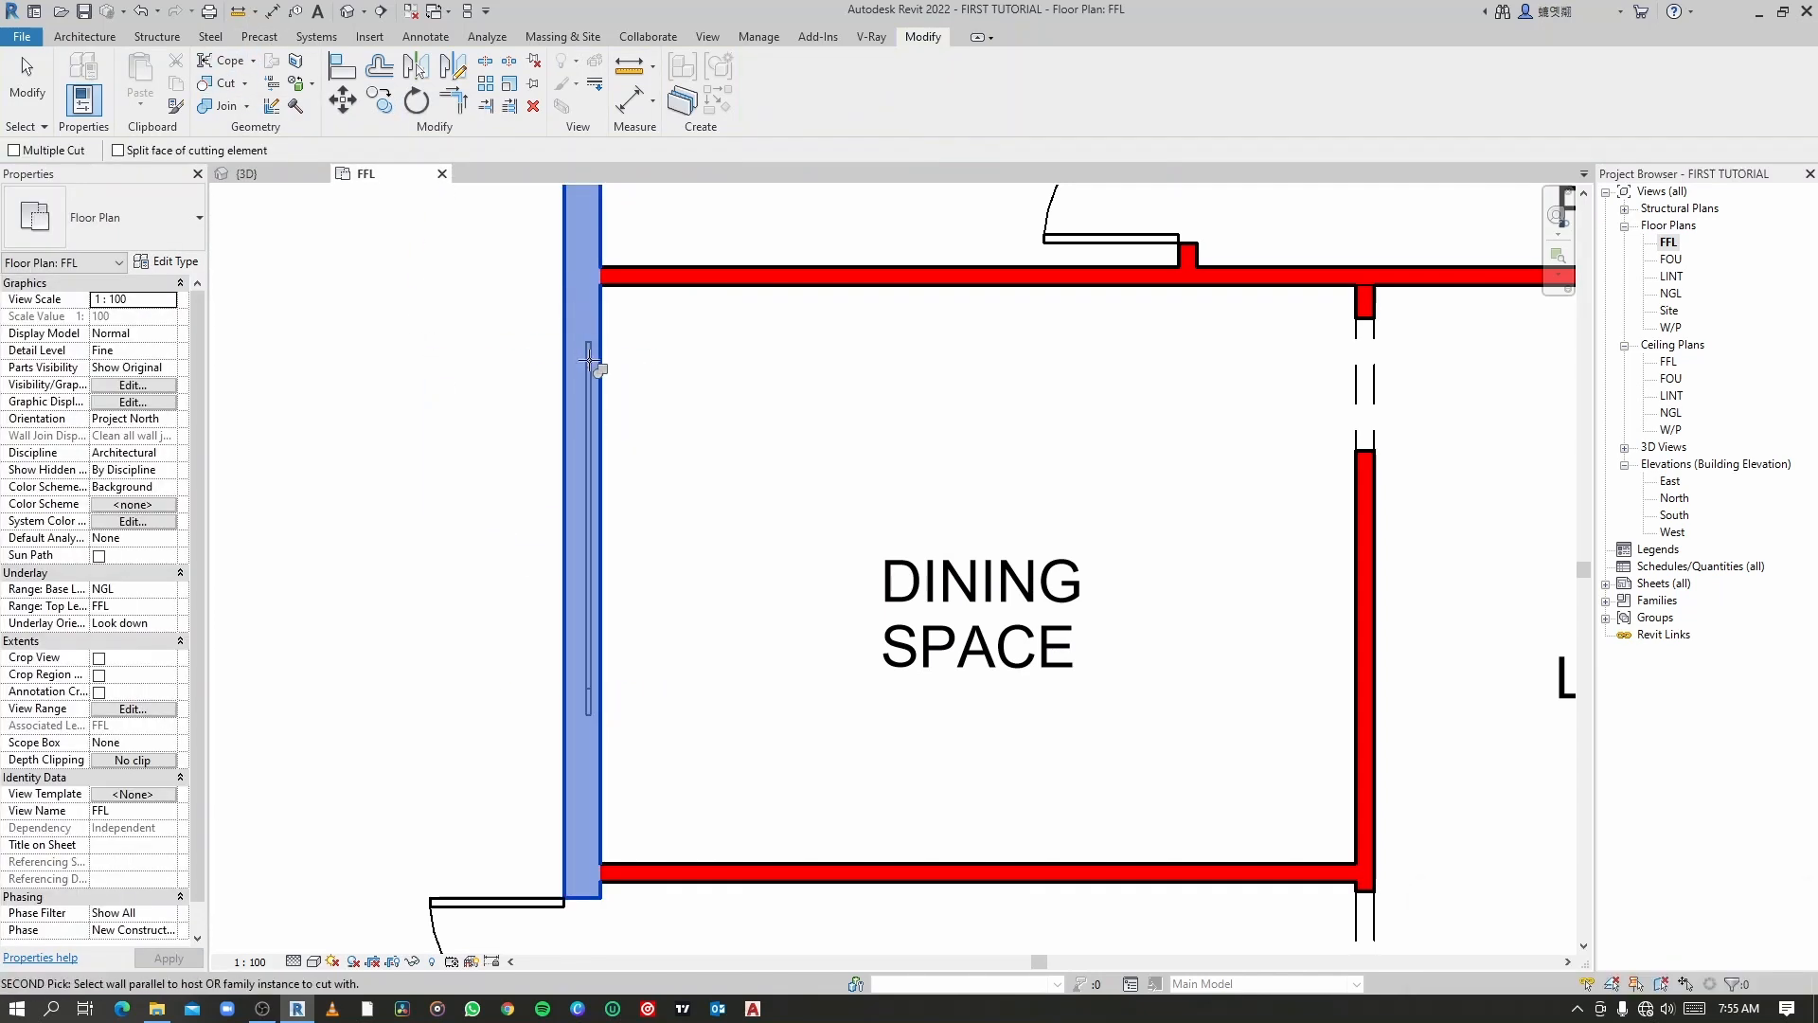
key(Escape)
key(Escape)
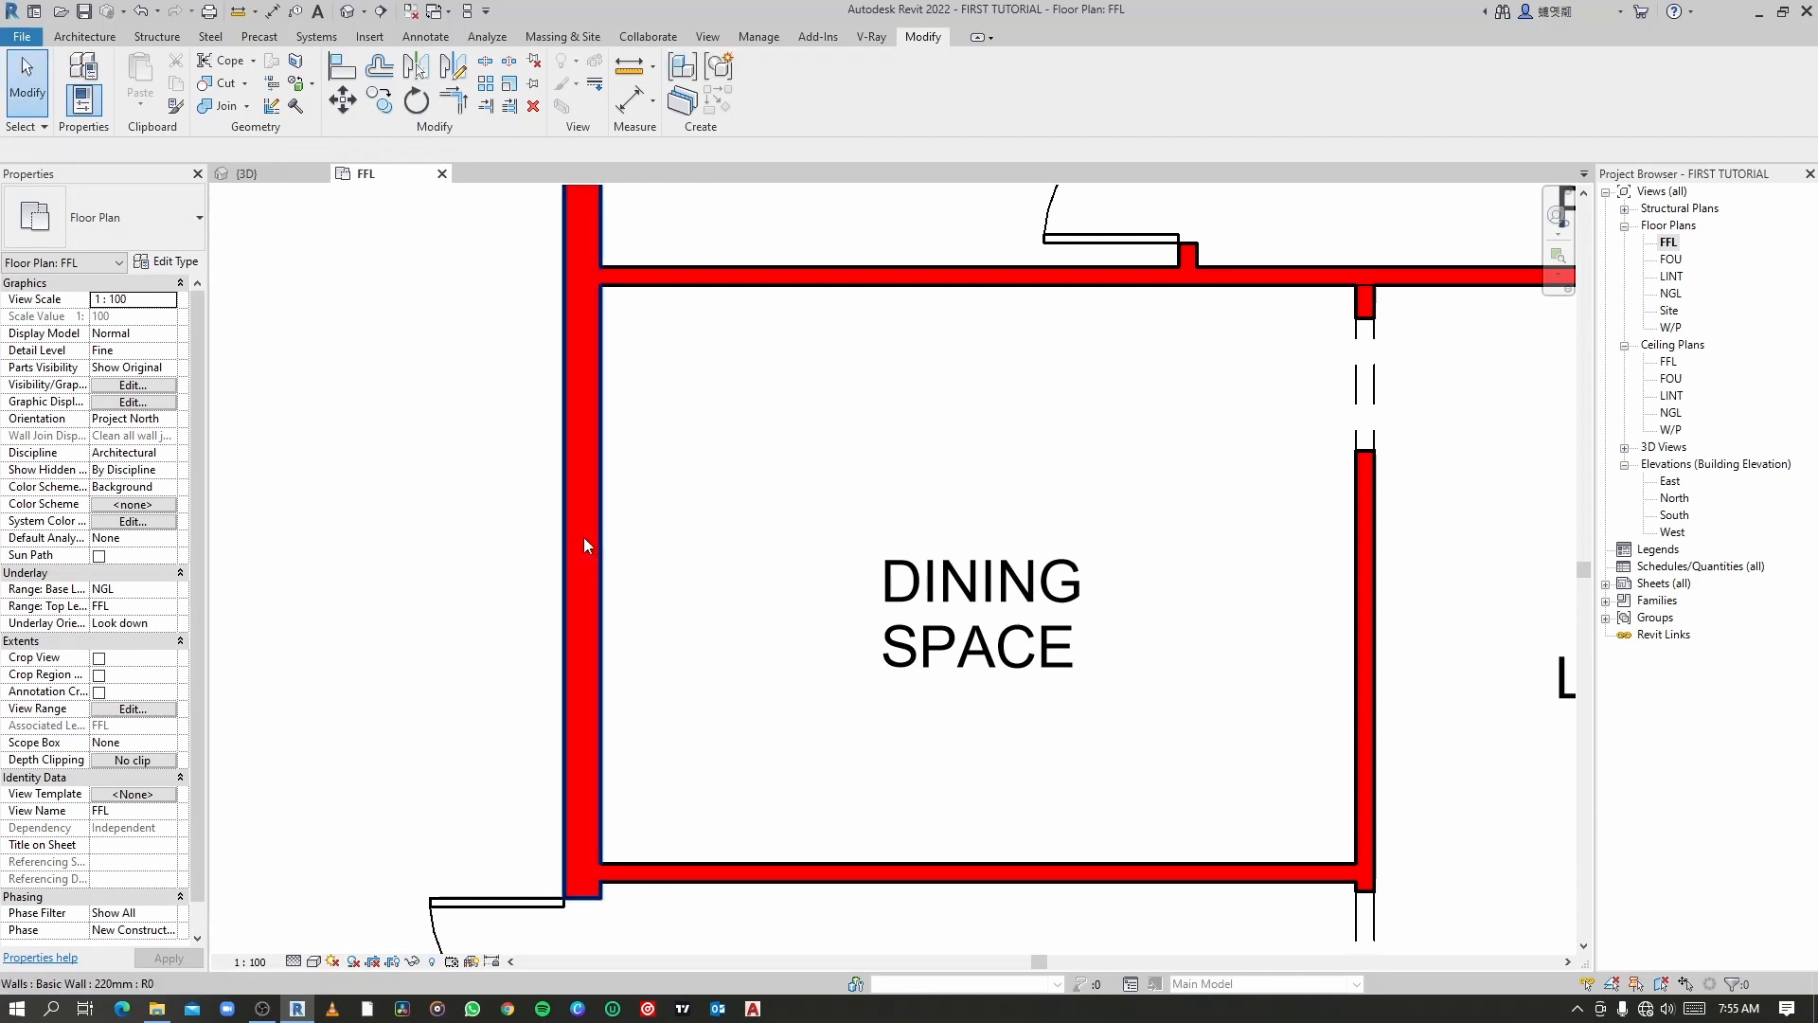
Step: Inspect the dining space's exterior wall in the 3D view for a curtain wall opening, and return to the FFL plan
key(Tab)
key(Tab)
key(Tab)
click(348, 12)
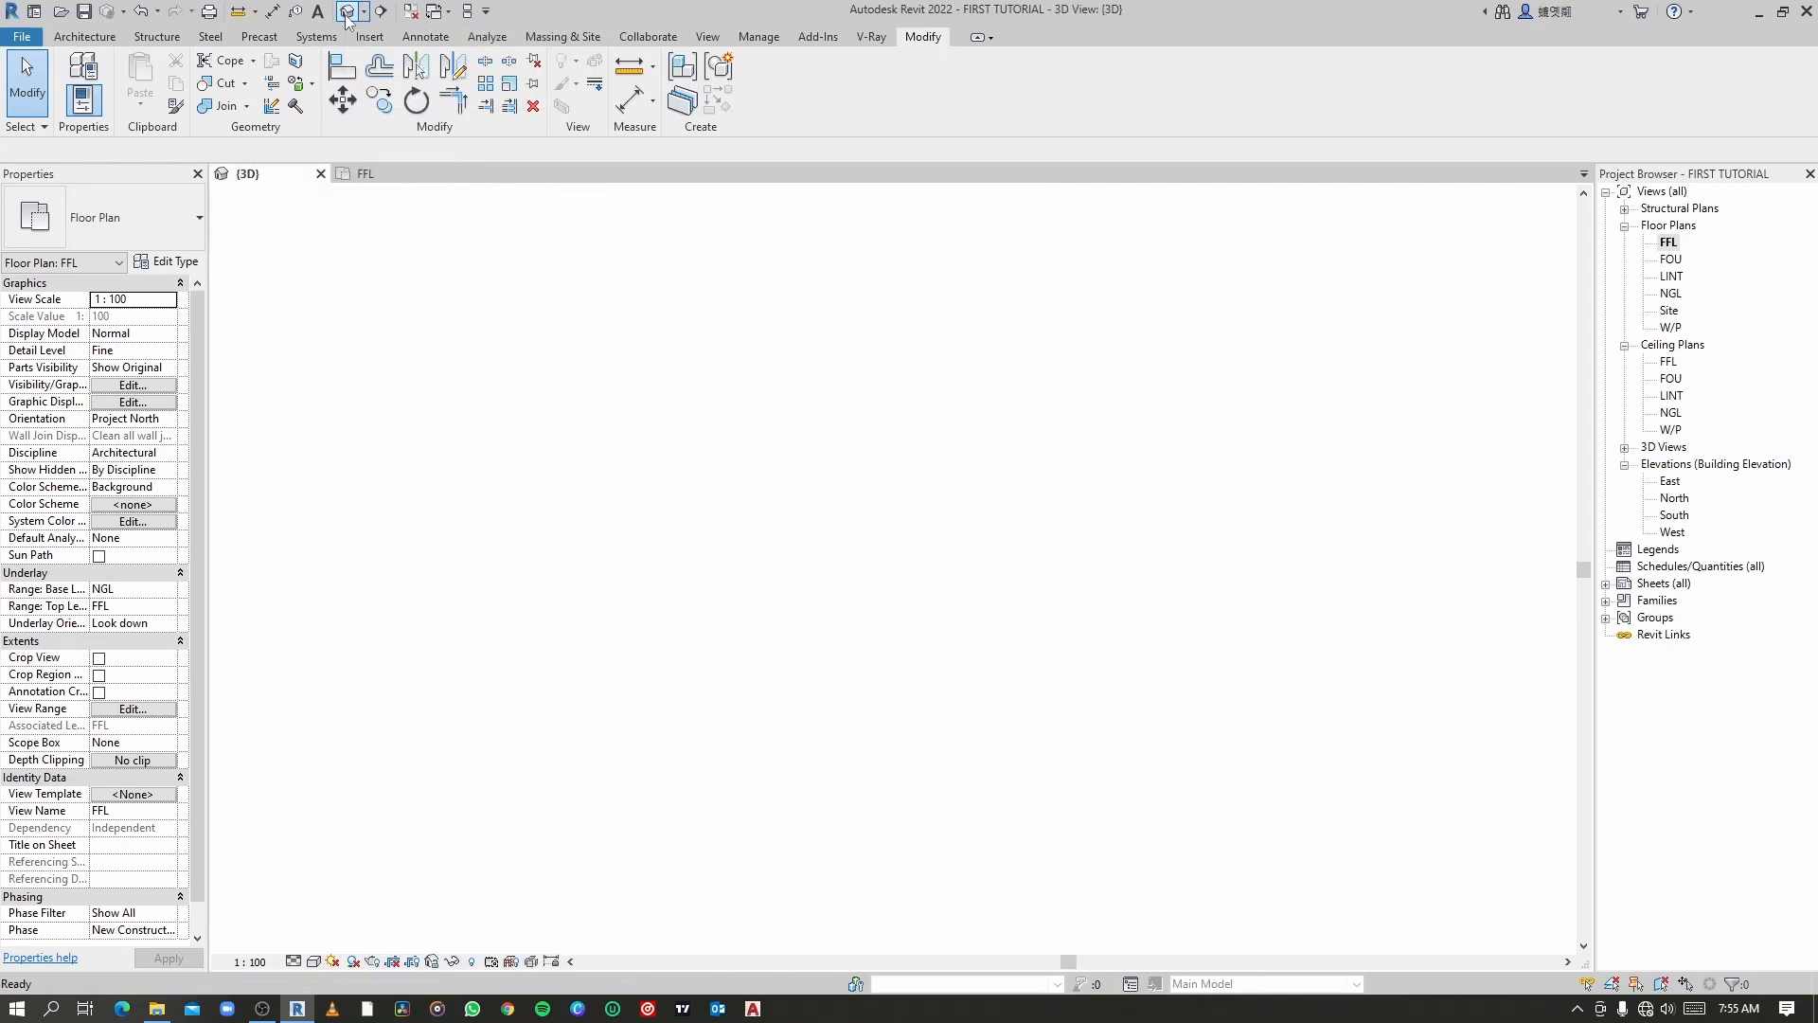
scroll(782, 606, up, 4)
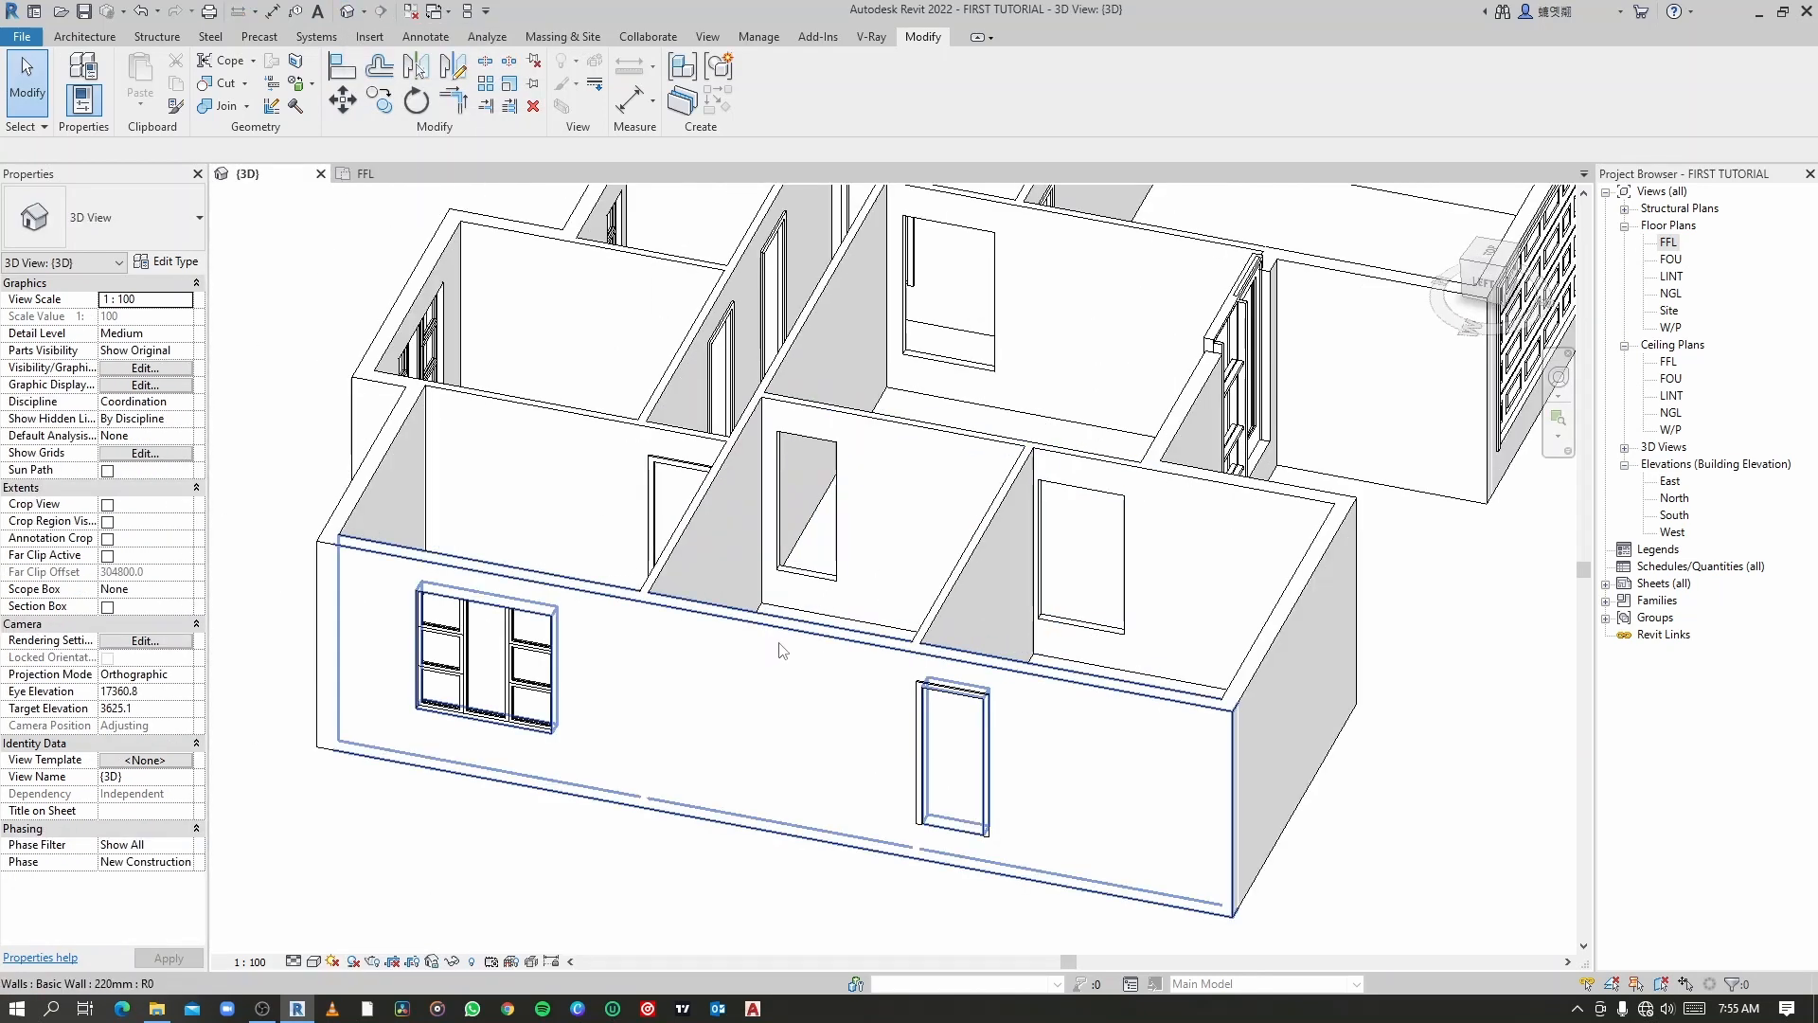
double_click(1669, 244)
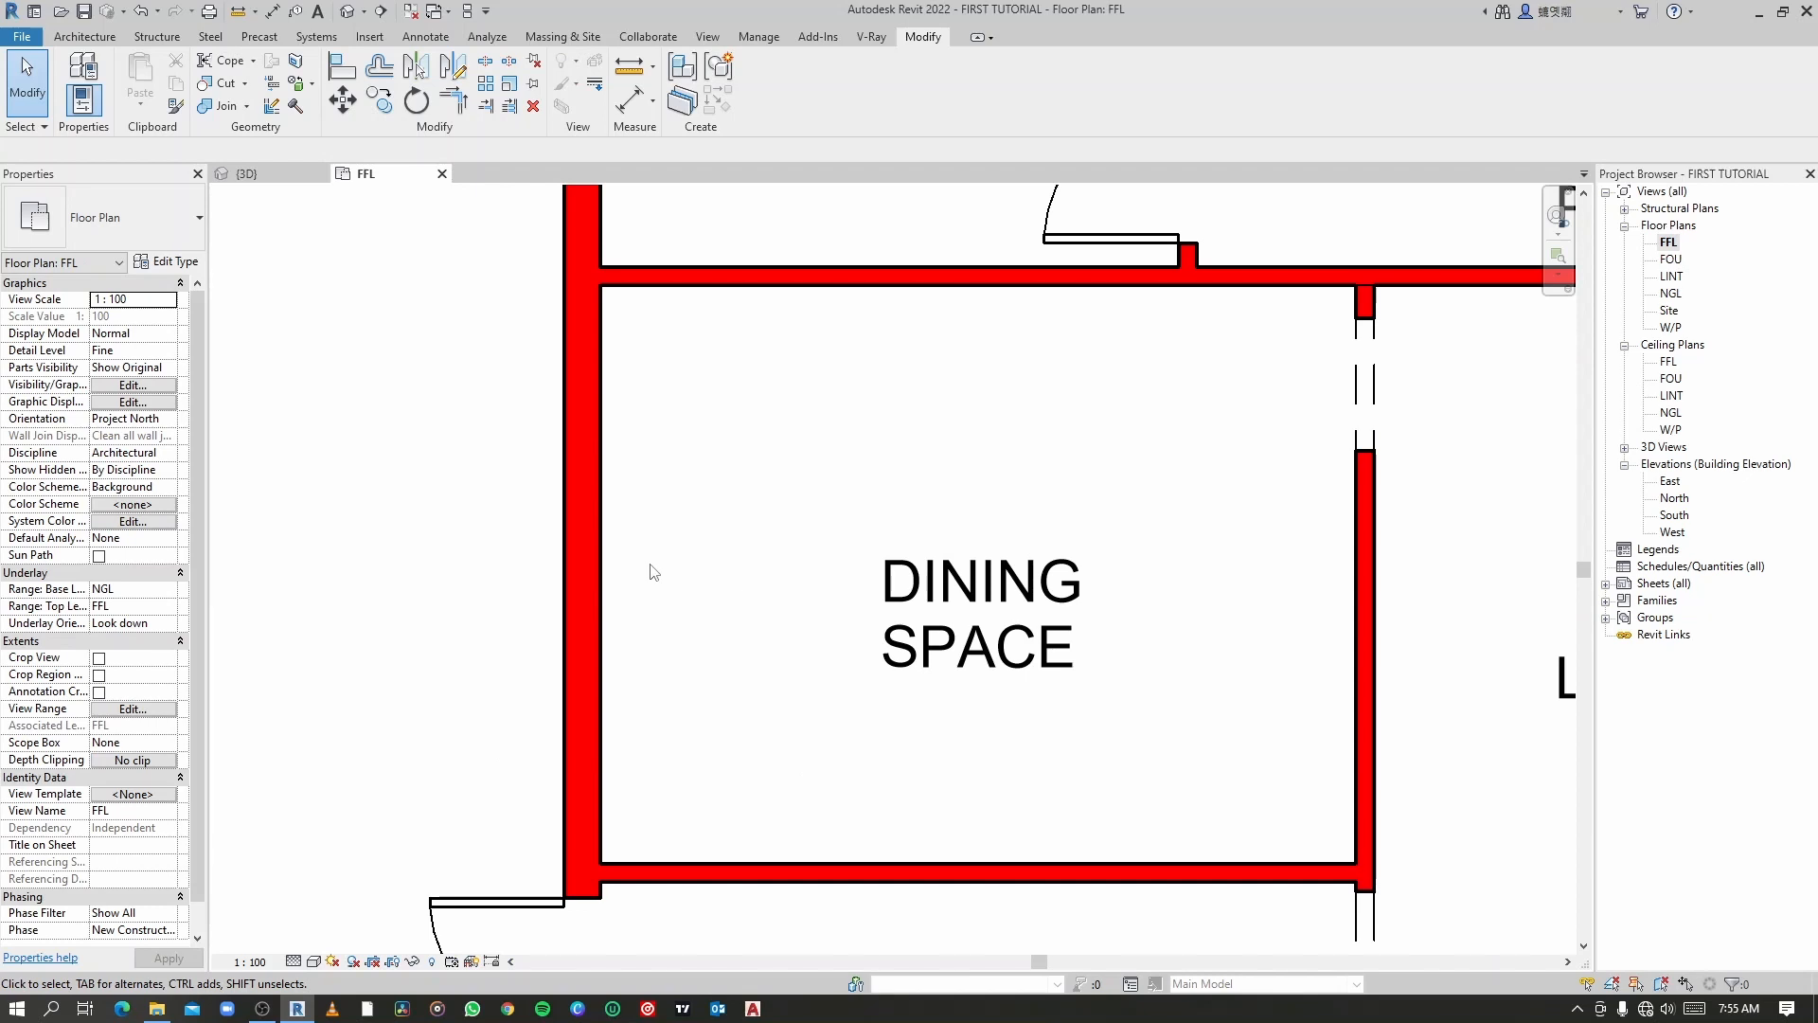
Step: Set up a new curtain wall with base offset 500 and top constraint up to level LINT
key(w)
key(a)
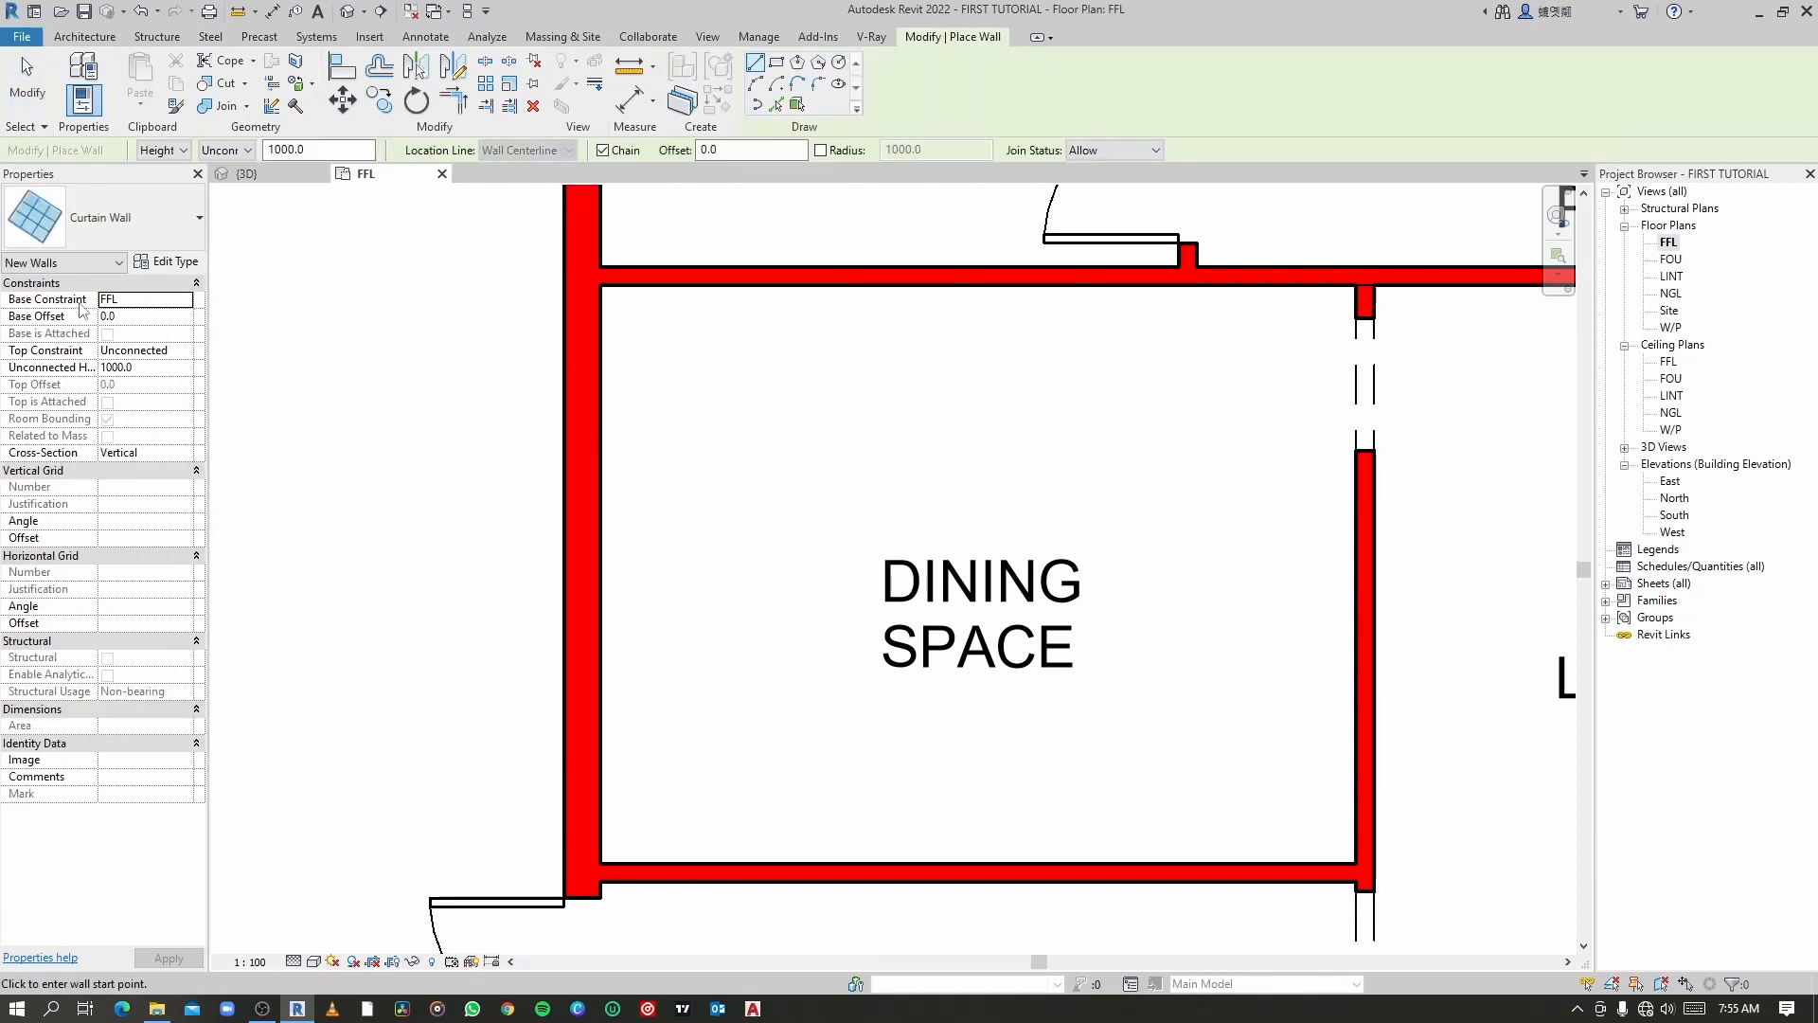
click(189, 352)
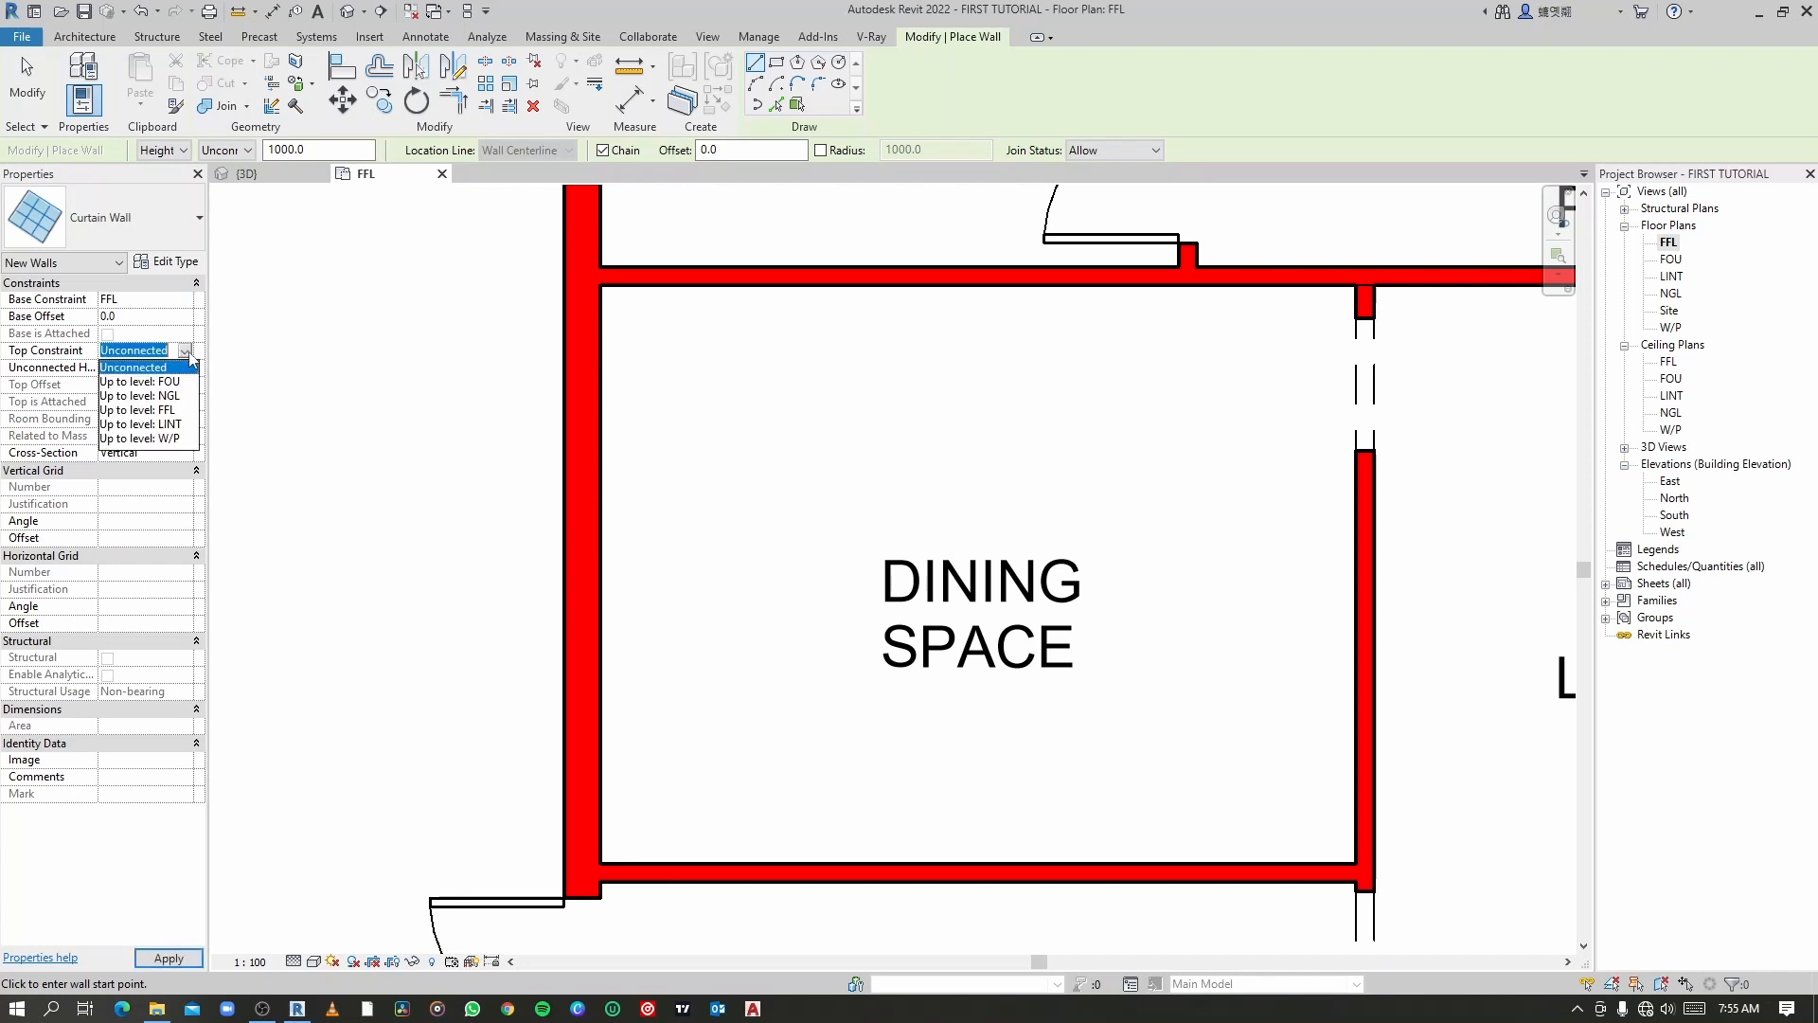
click(170, 410)
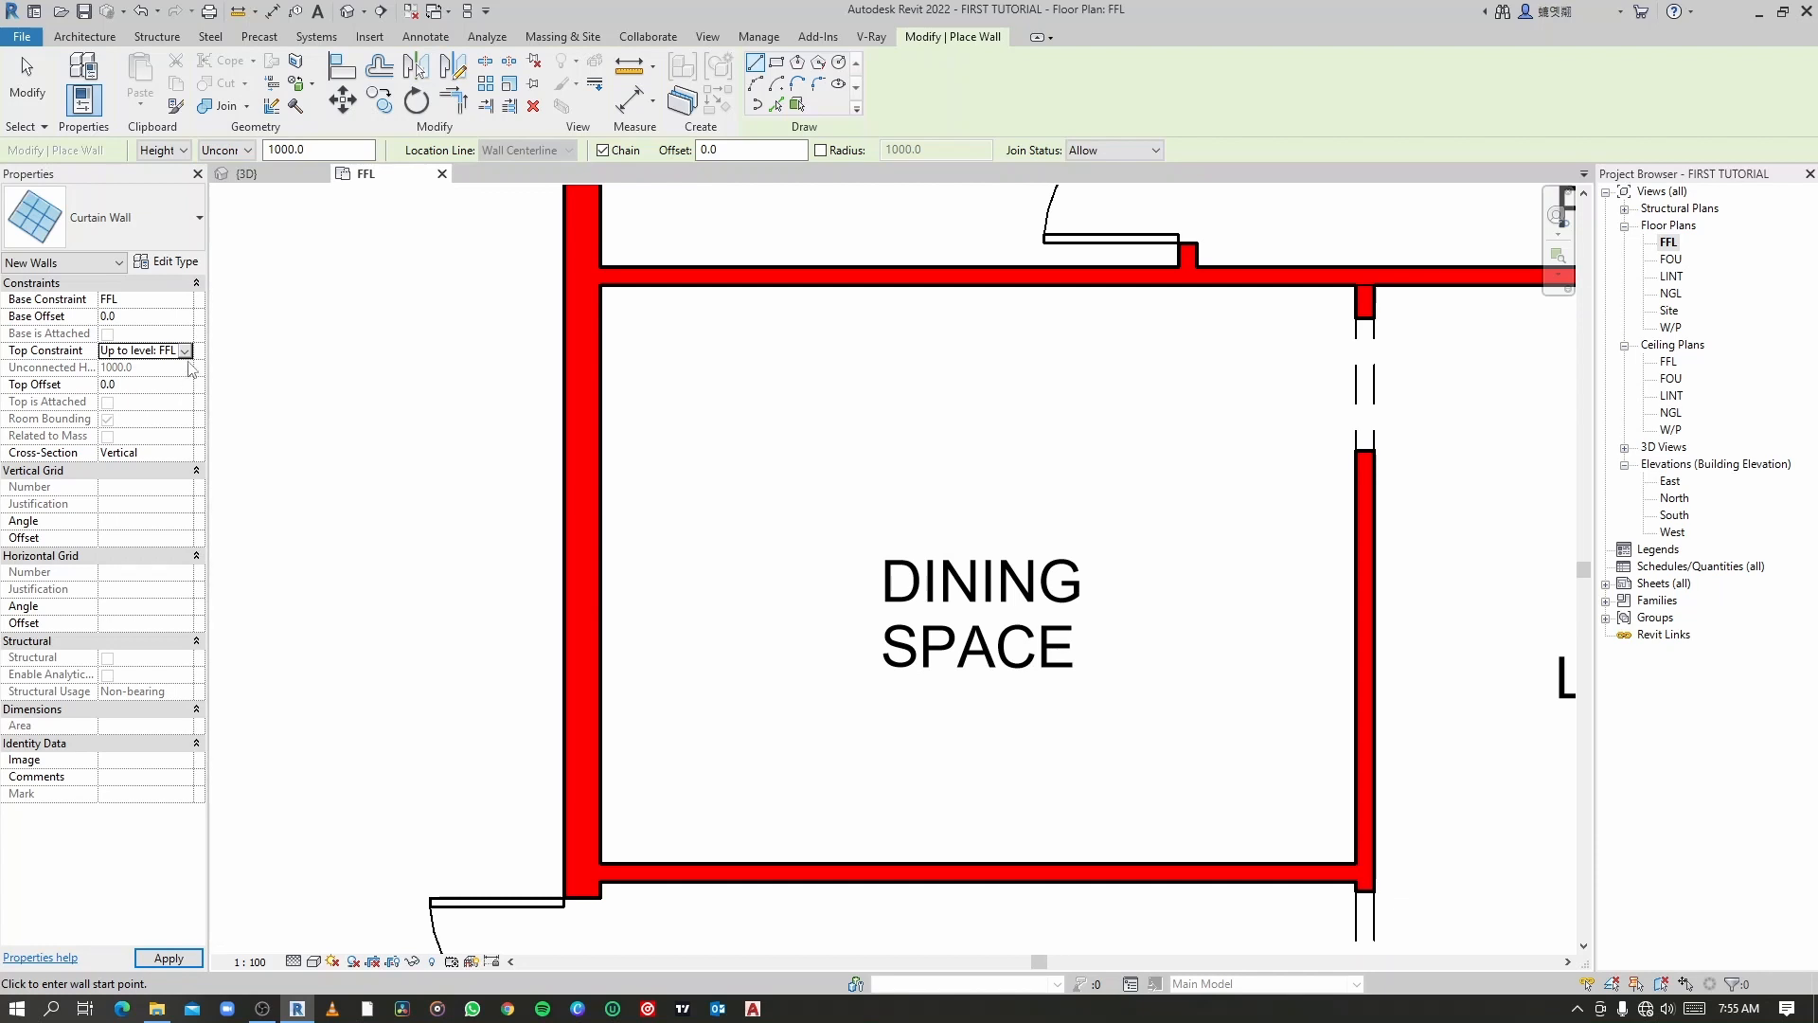
click(151, 315)
click(187, 352)
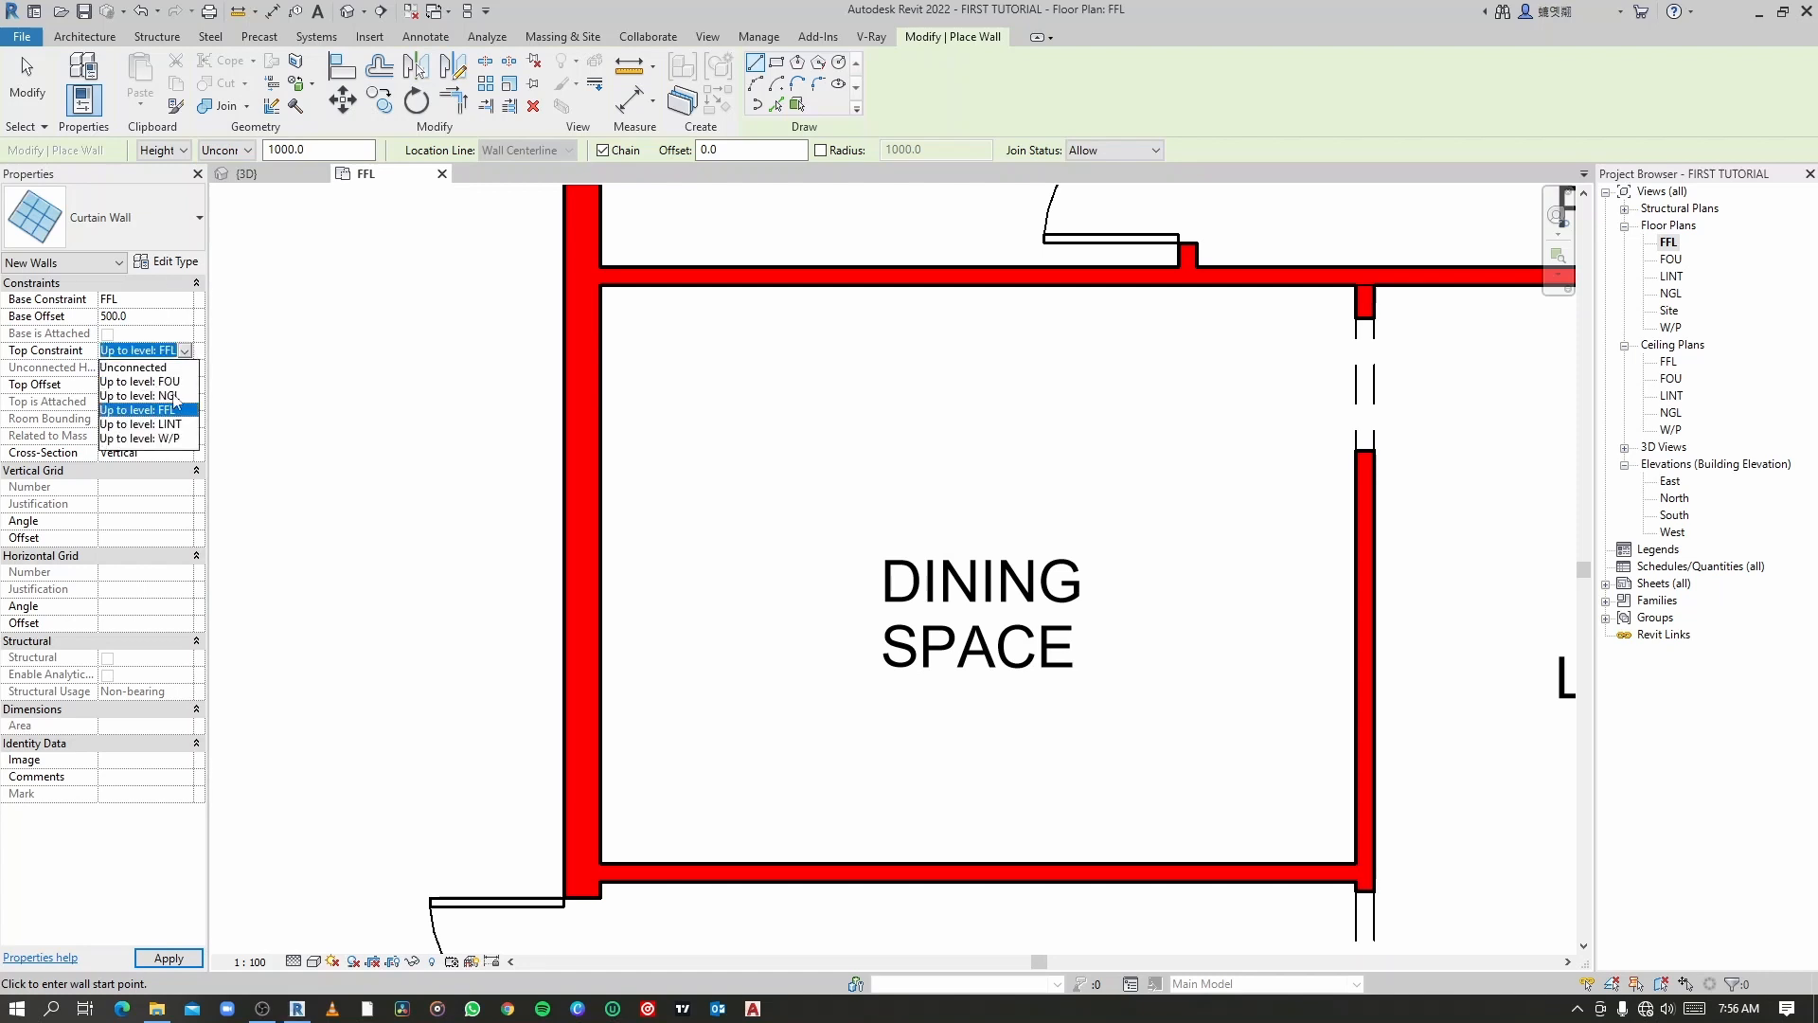
click(172, 425)
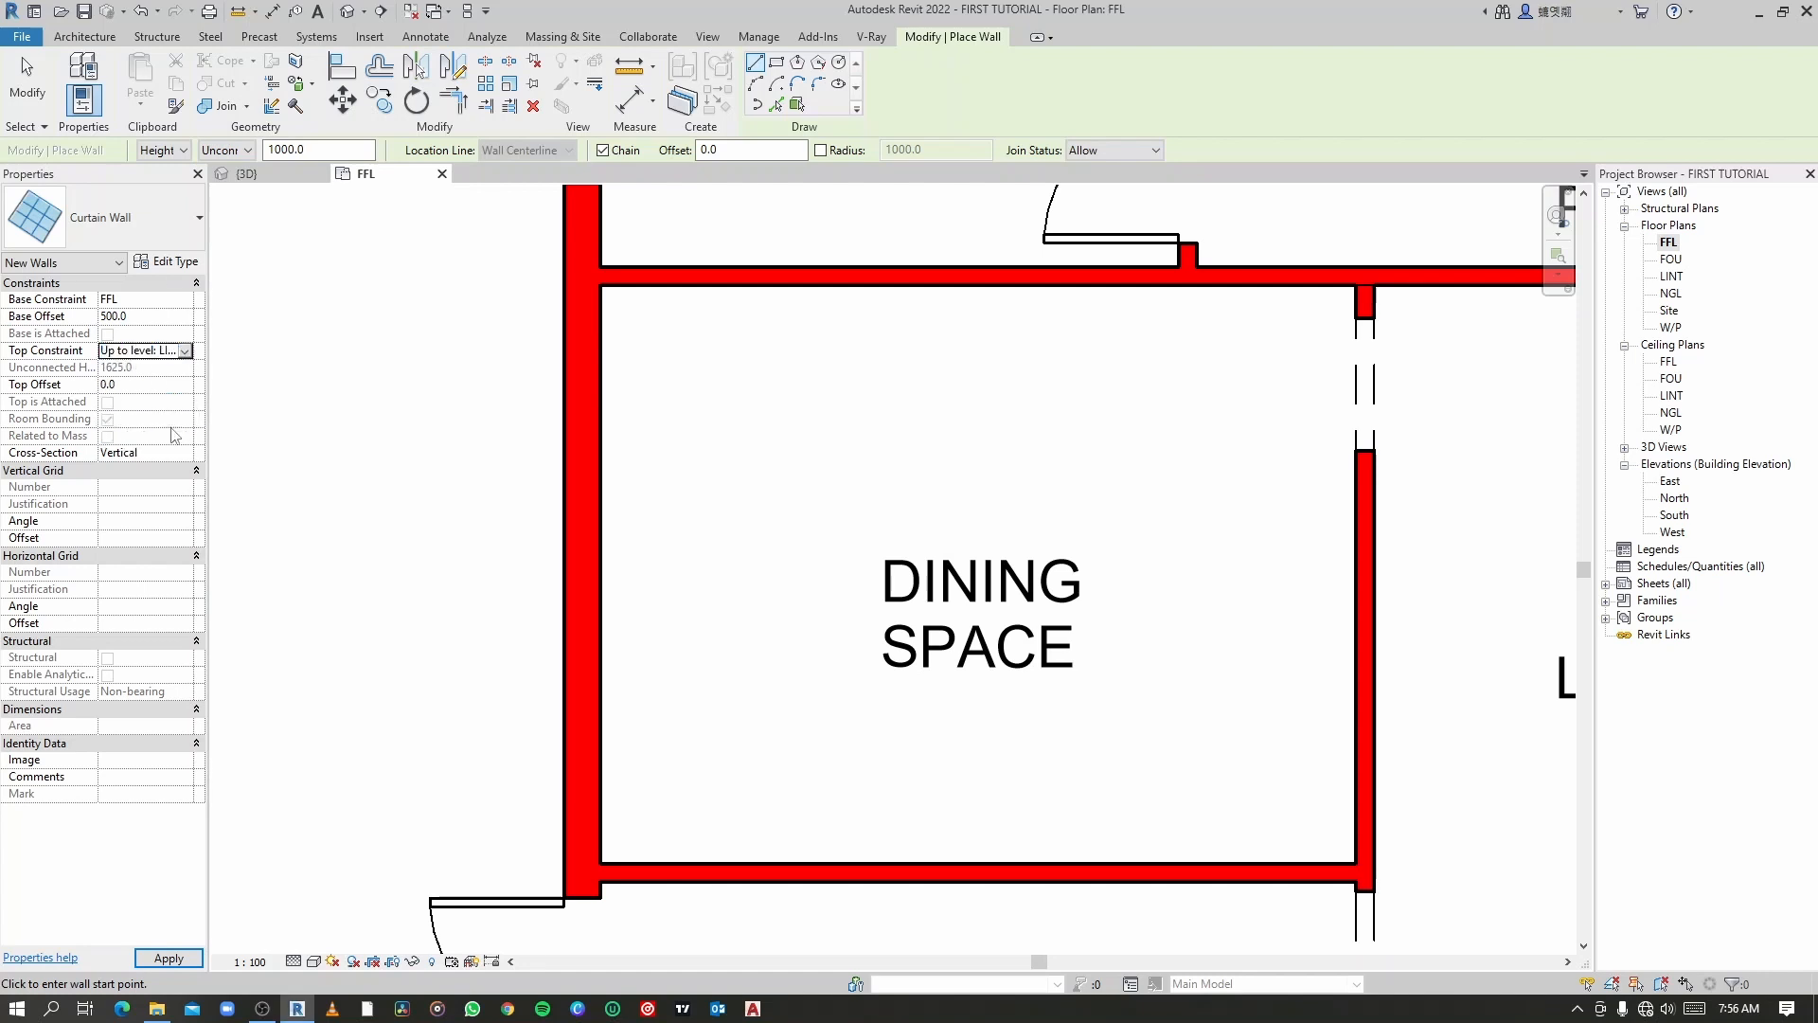
click(169, 958)
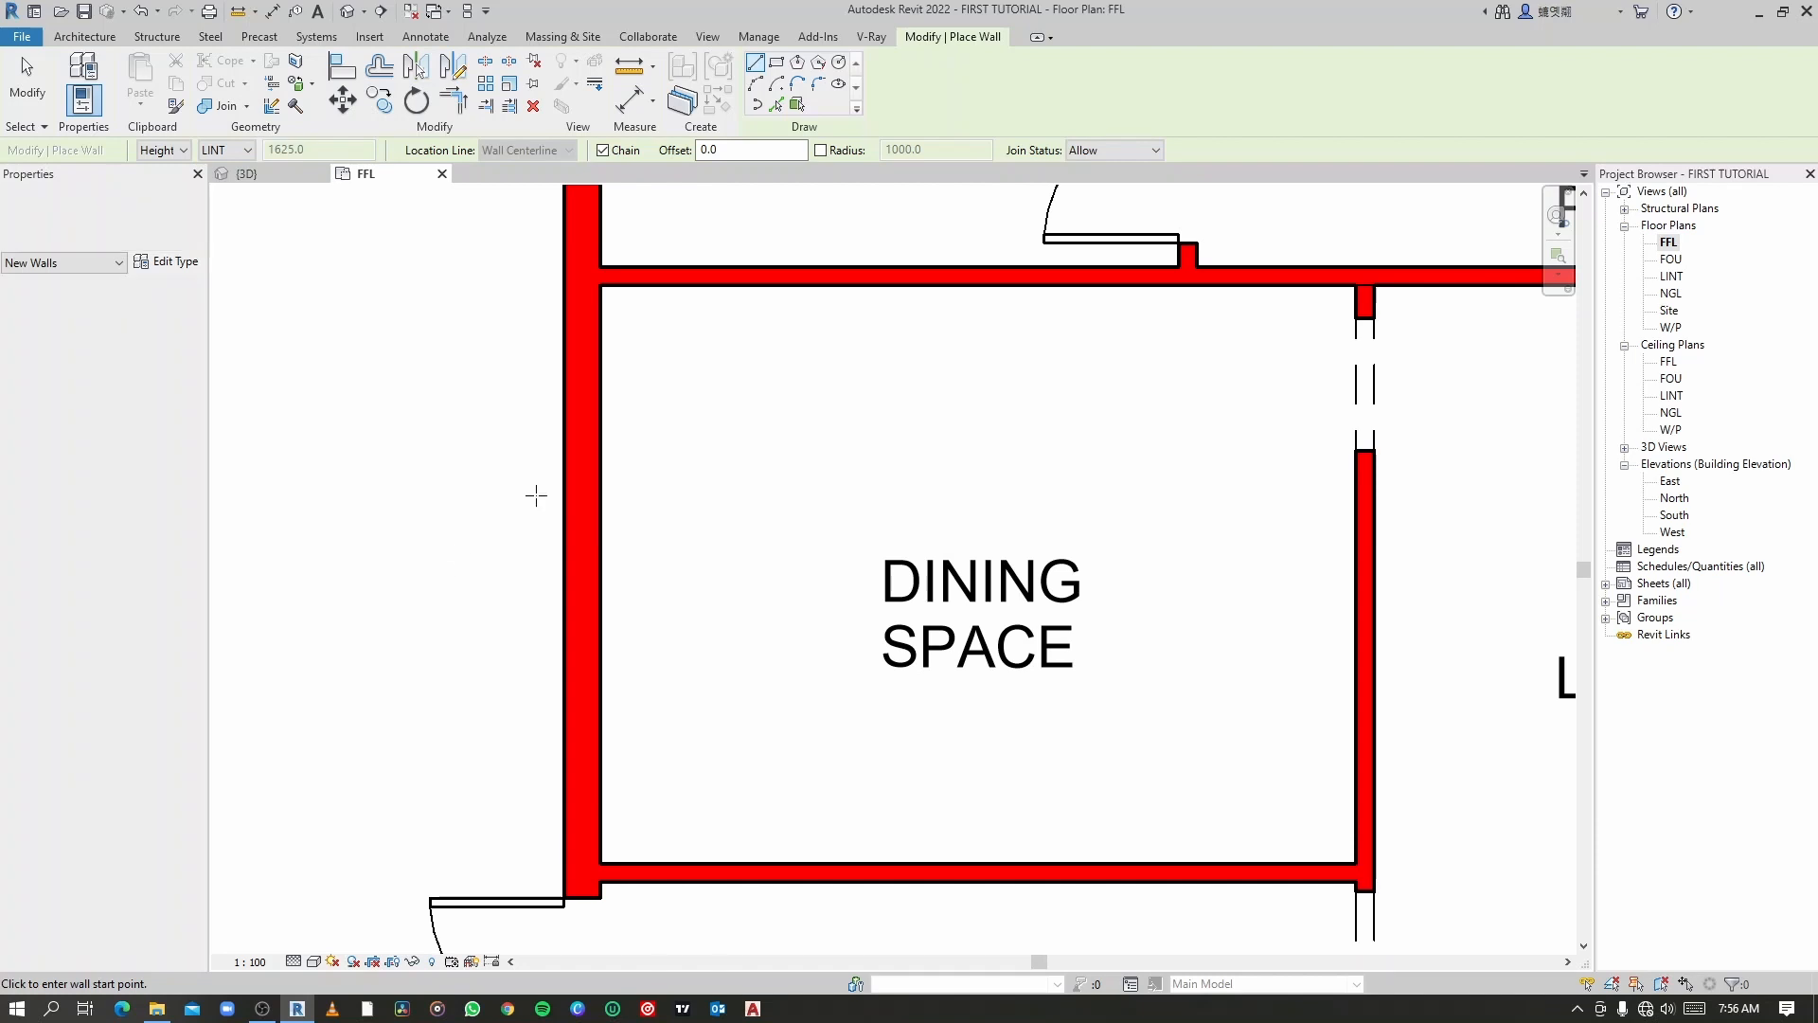
Step: Draw the curtain wall about 2100 mm long in the dining space's exterior wall and cut the host wall around it
click(588, 367)
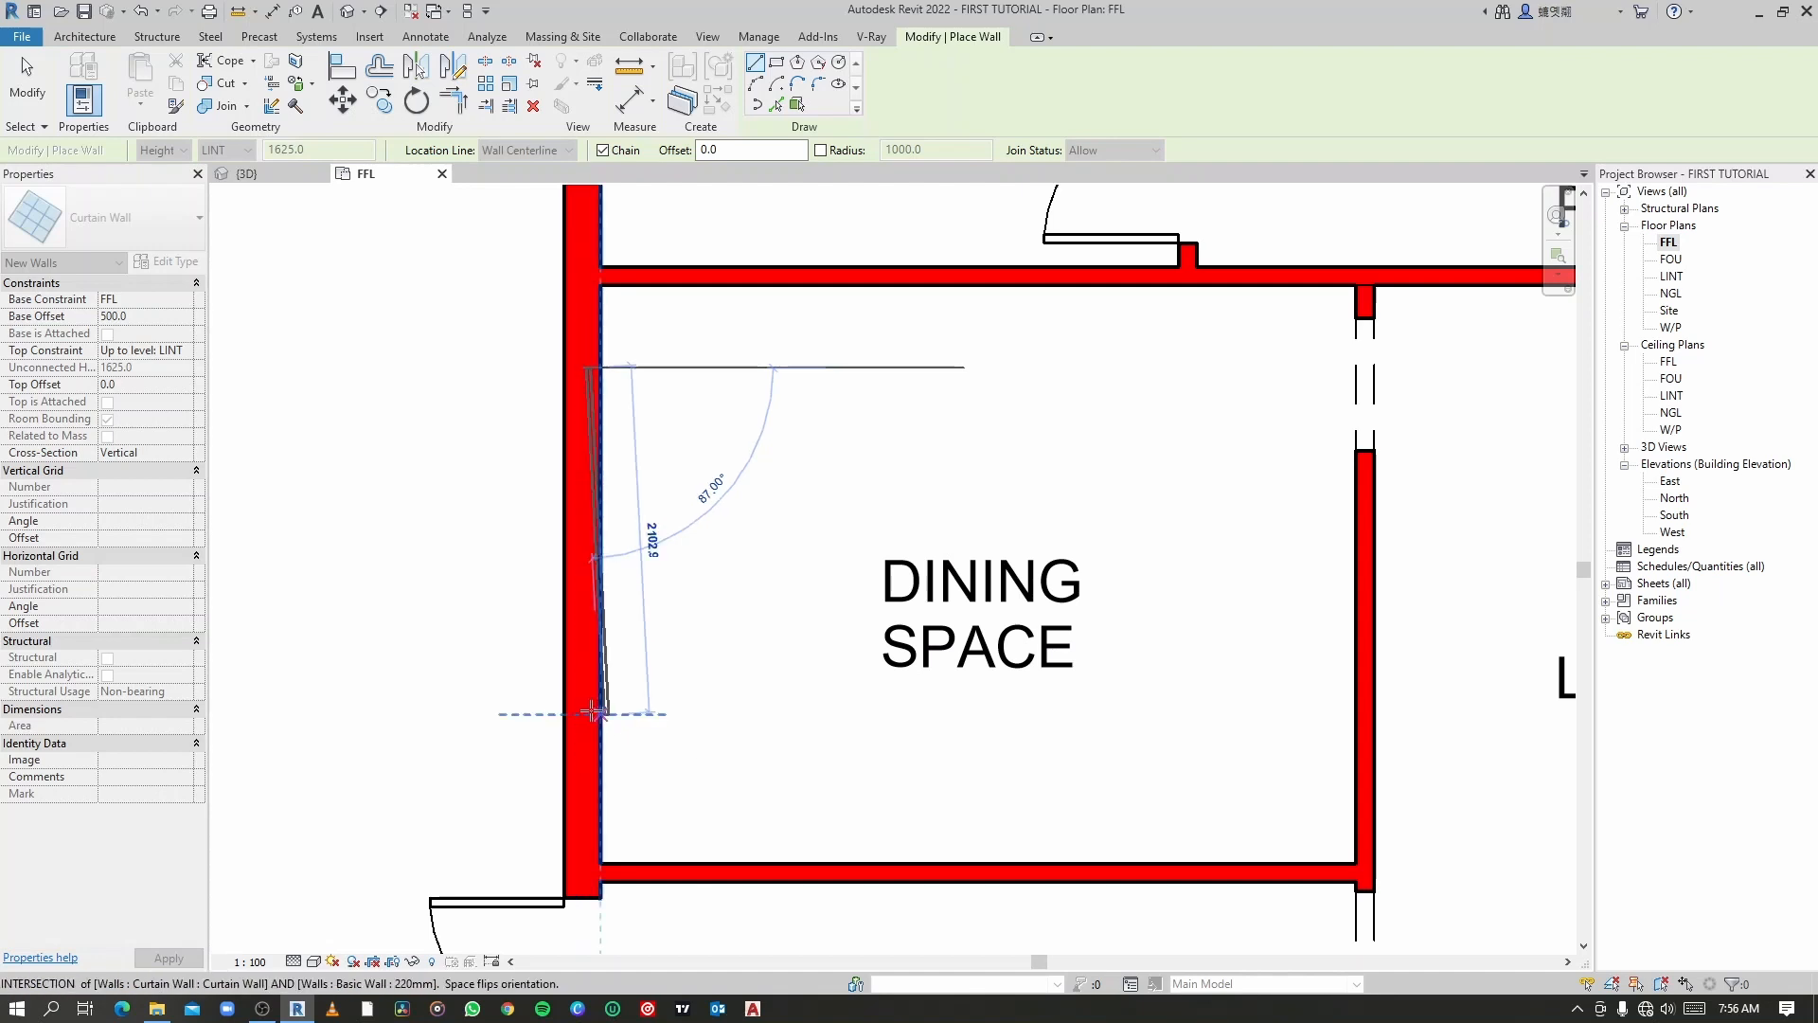
click(582, 713)
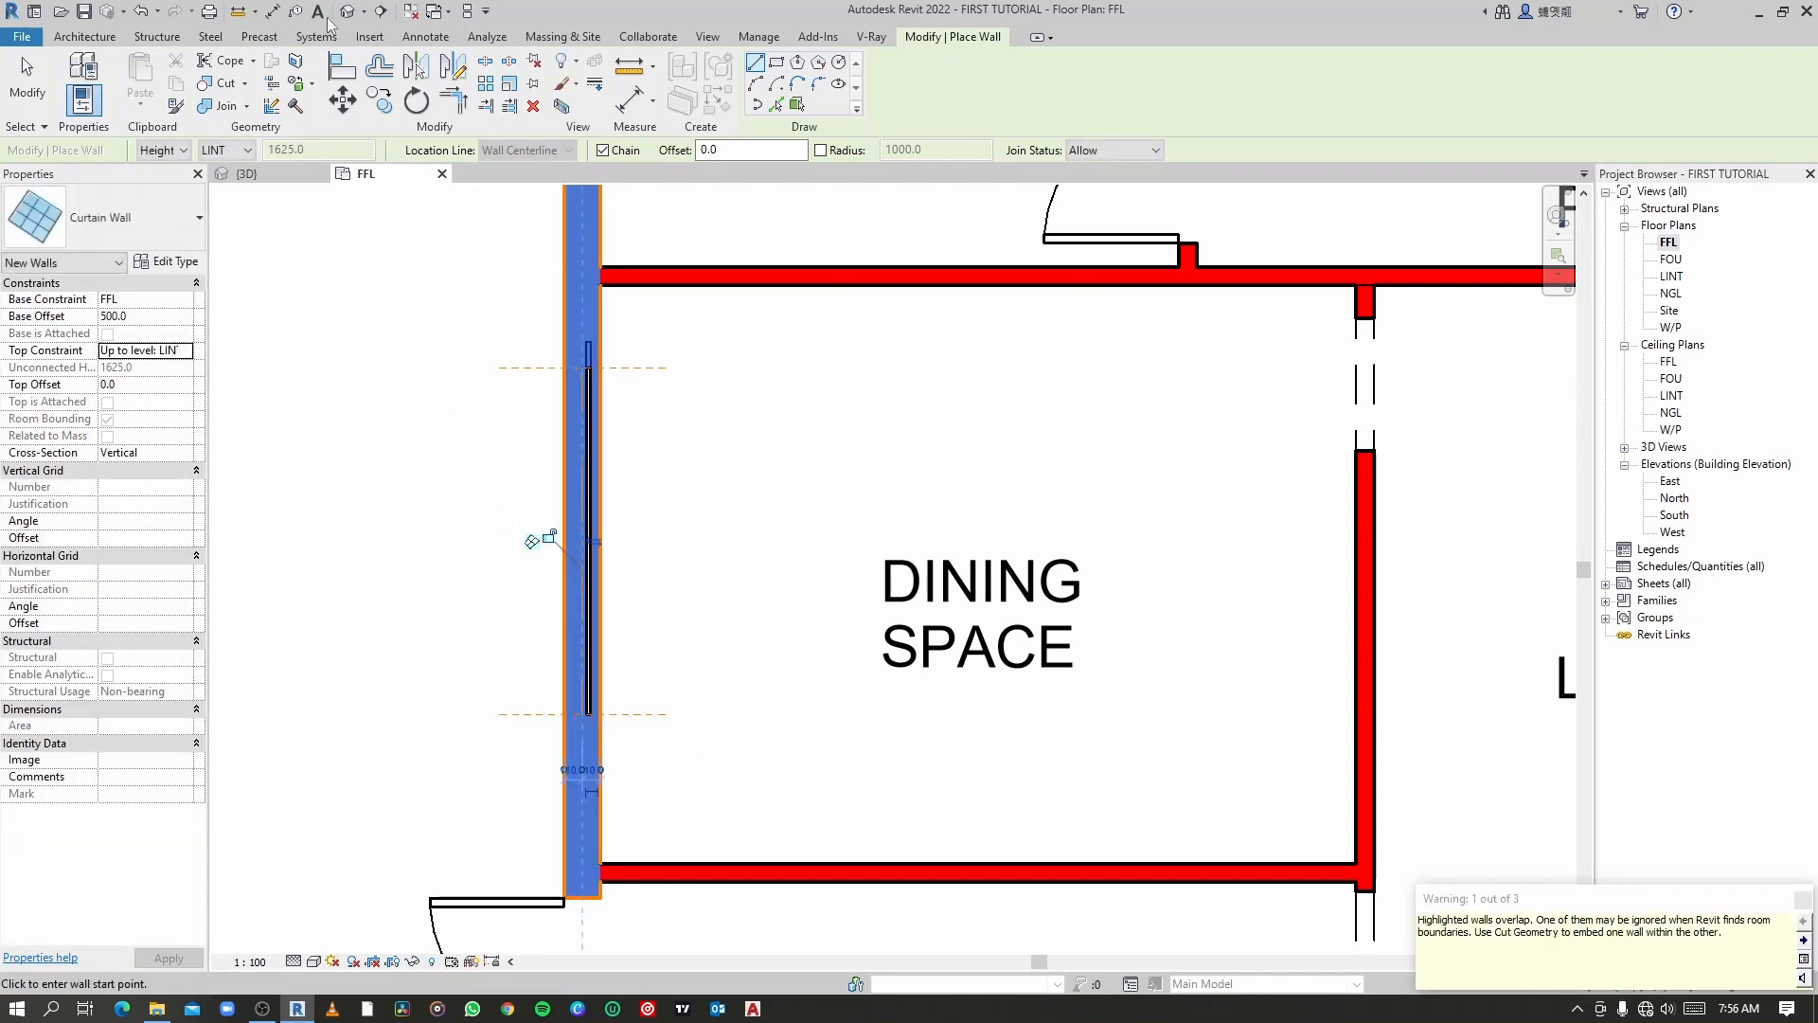
click(244, 83)
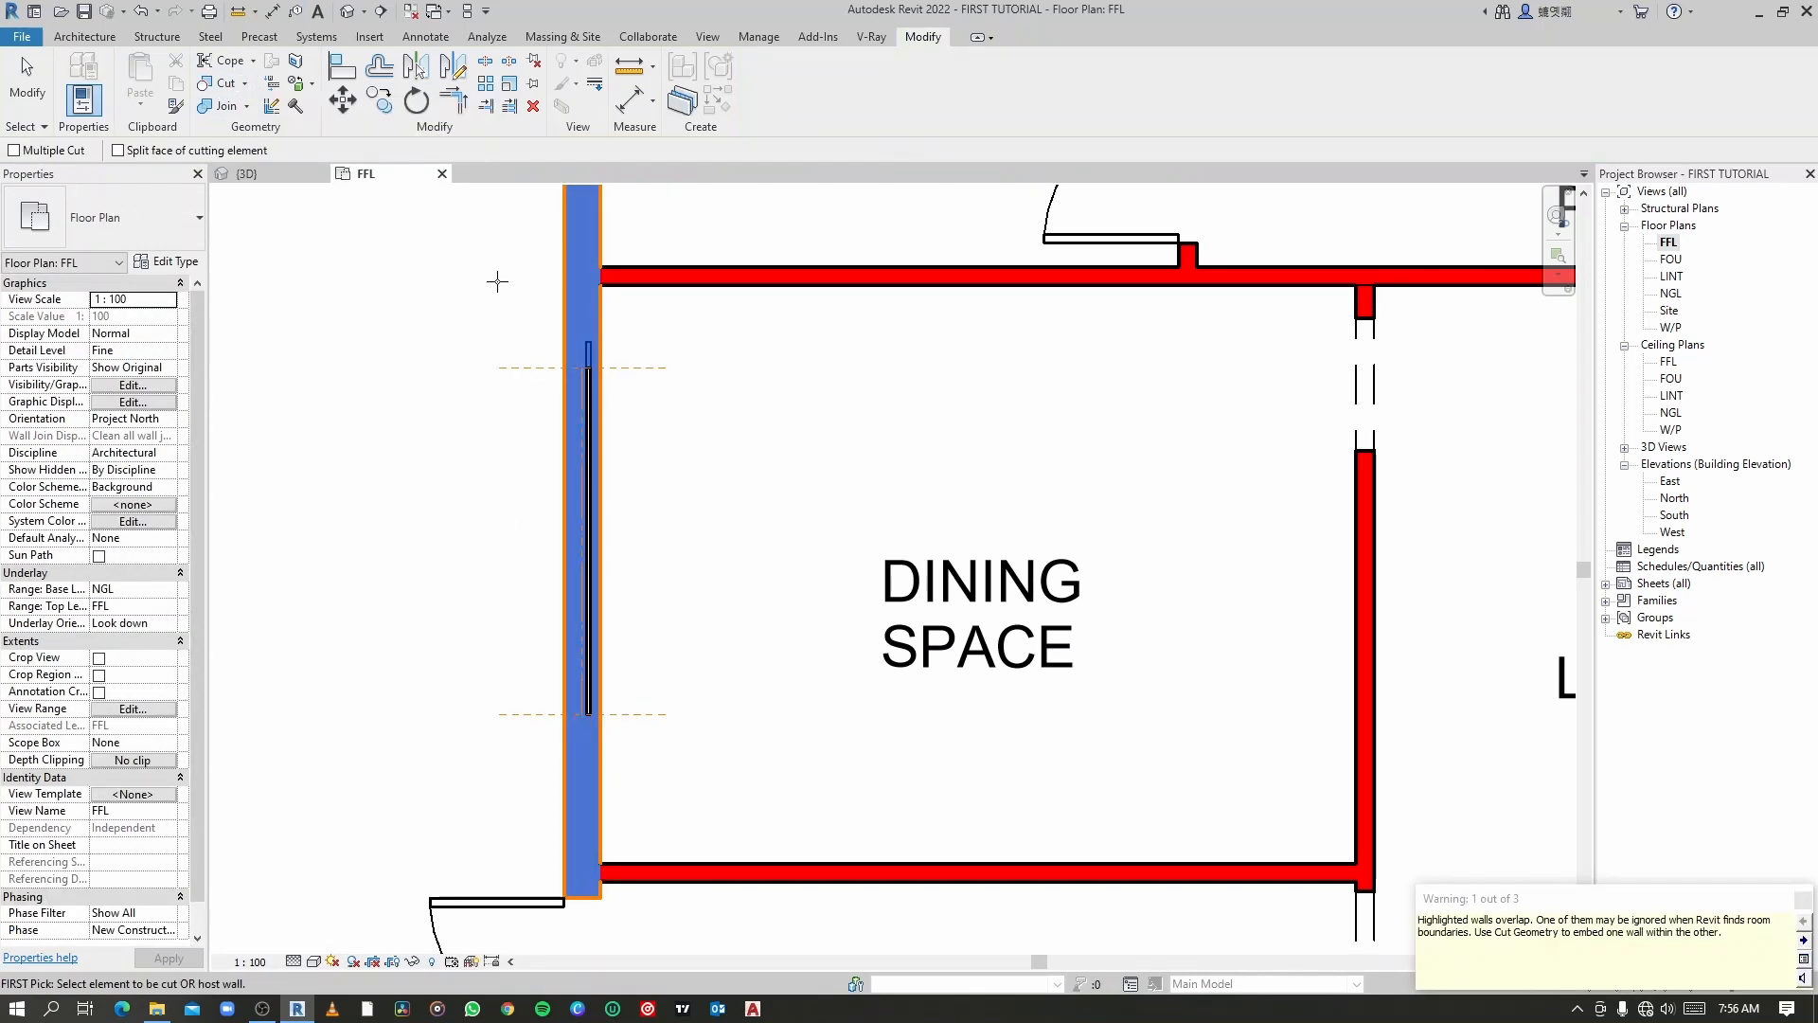
click(568, 322)
click(585, 380)
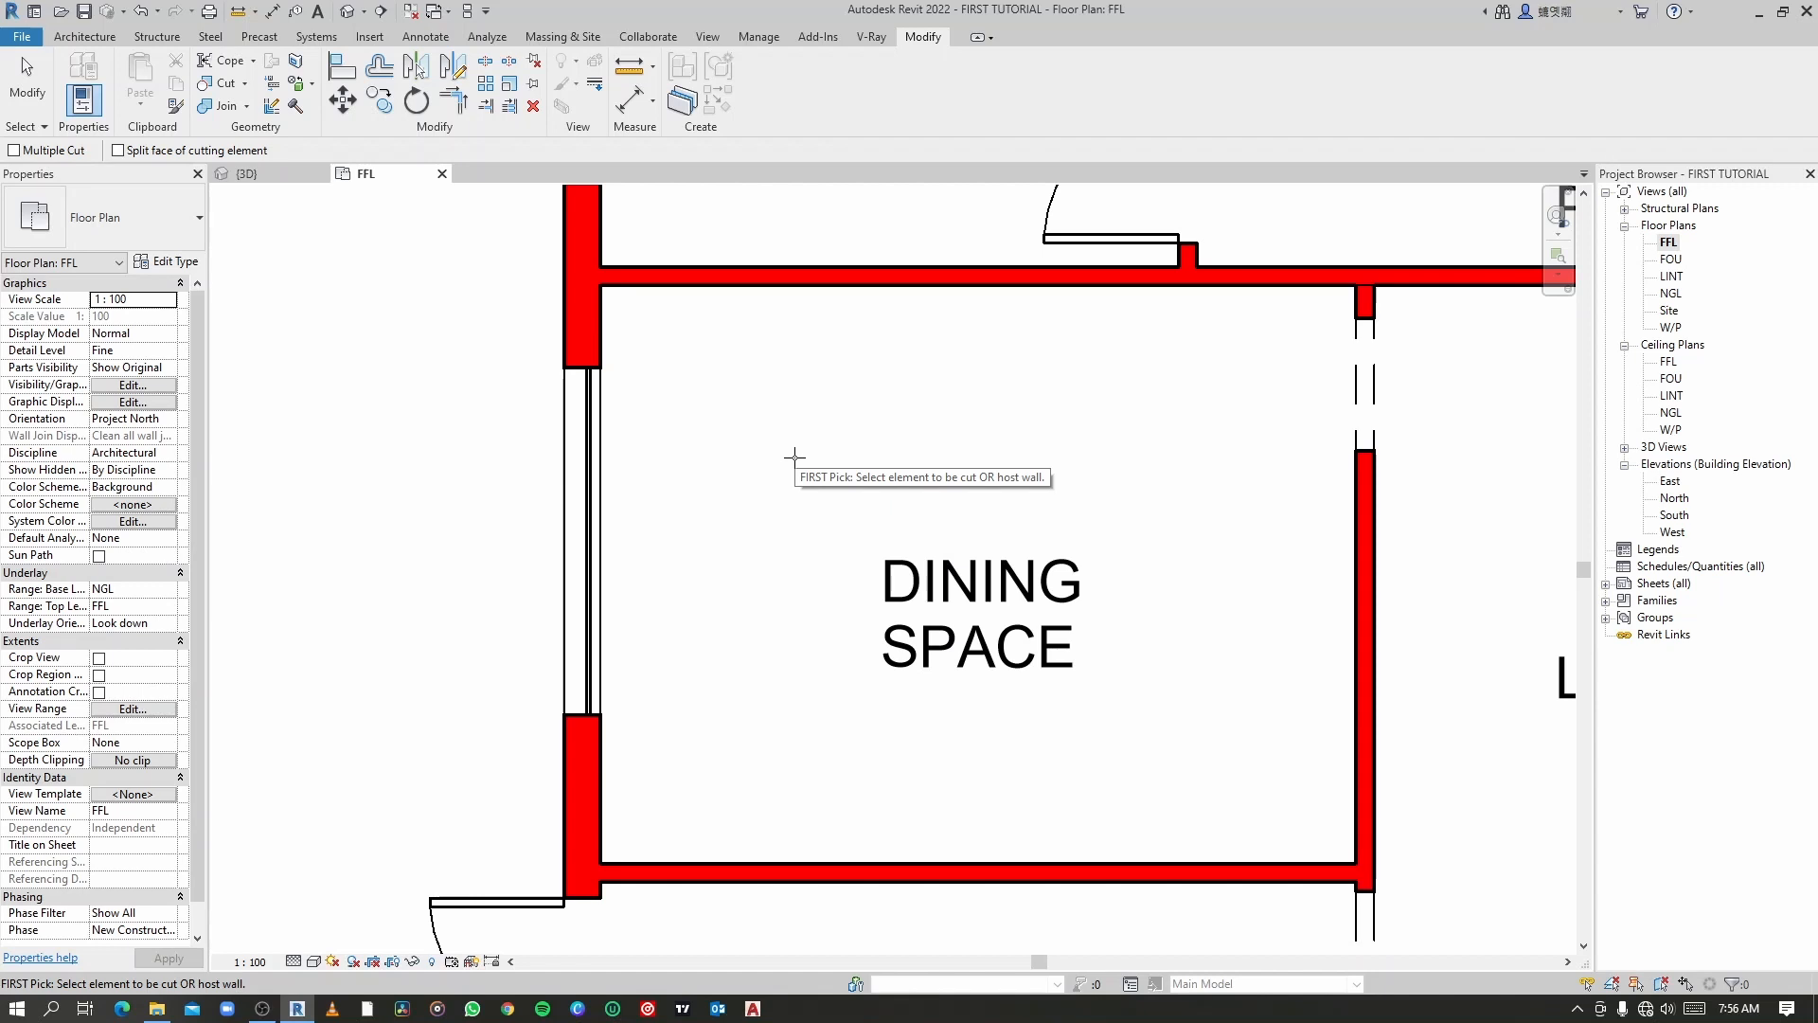
key(Escape)
key(Escape)
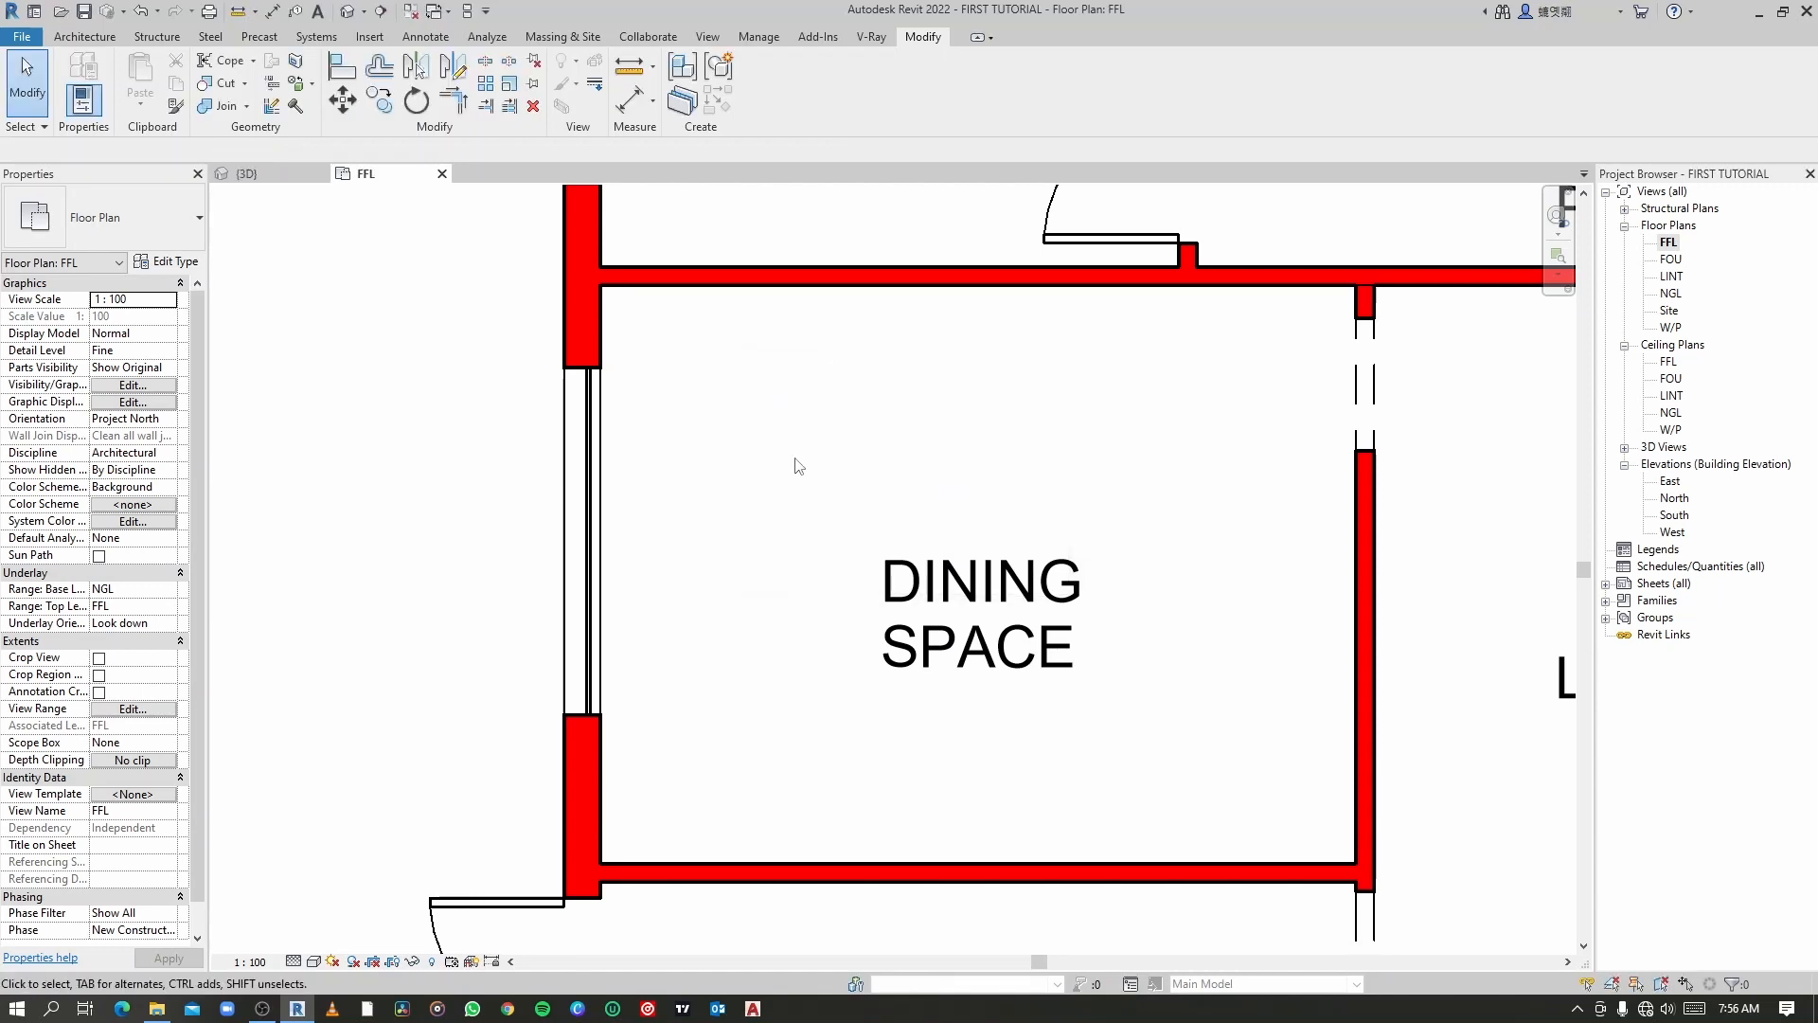
Step: Start a new window for the kitchen using the Kal-Aluminium 1200w X 900h type
scroll(794, 456, down, 4)
middle_drag(792, 467, 752, 418)
scroll(769, 580, up, 3)
middle_drag(741, 556, 660, 416)
scroll(726, 491, up, 1)
middle_drag(740, 494, 730, 630)
scroll(719, 627, up, 1)
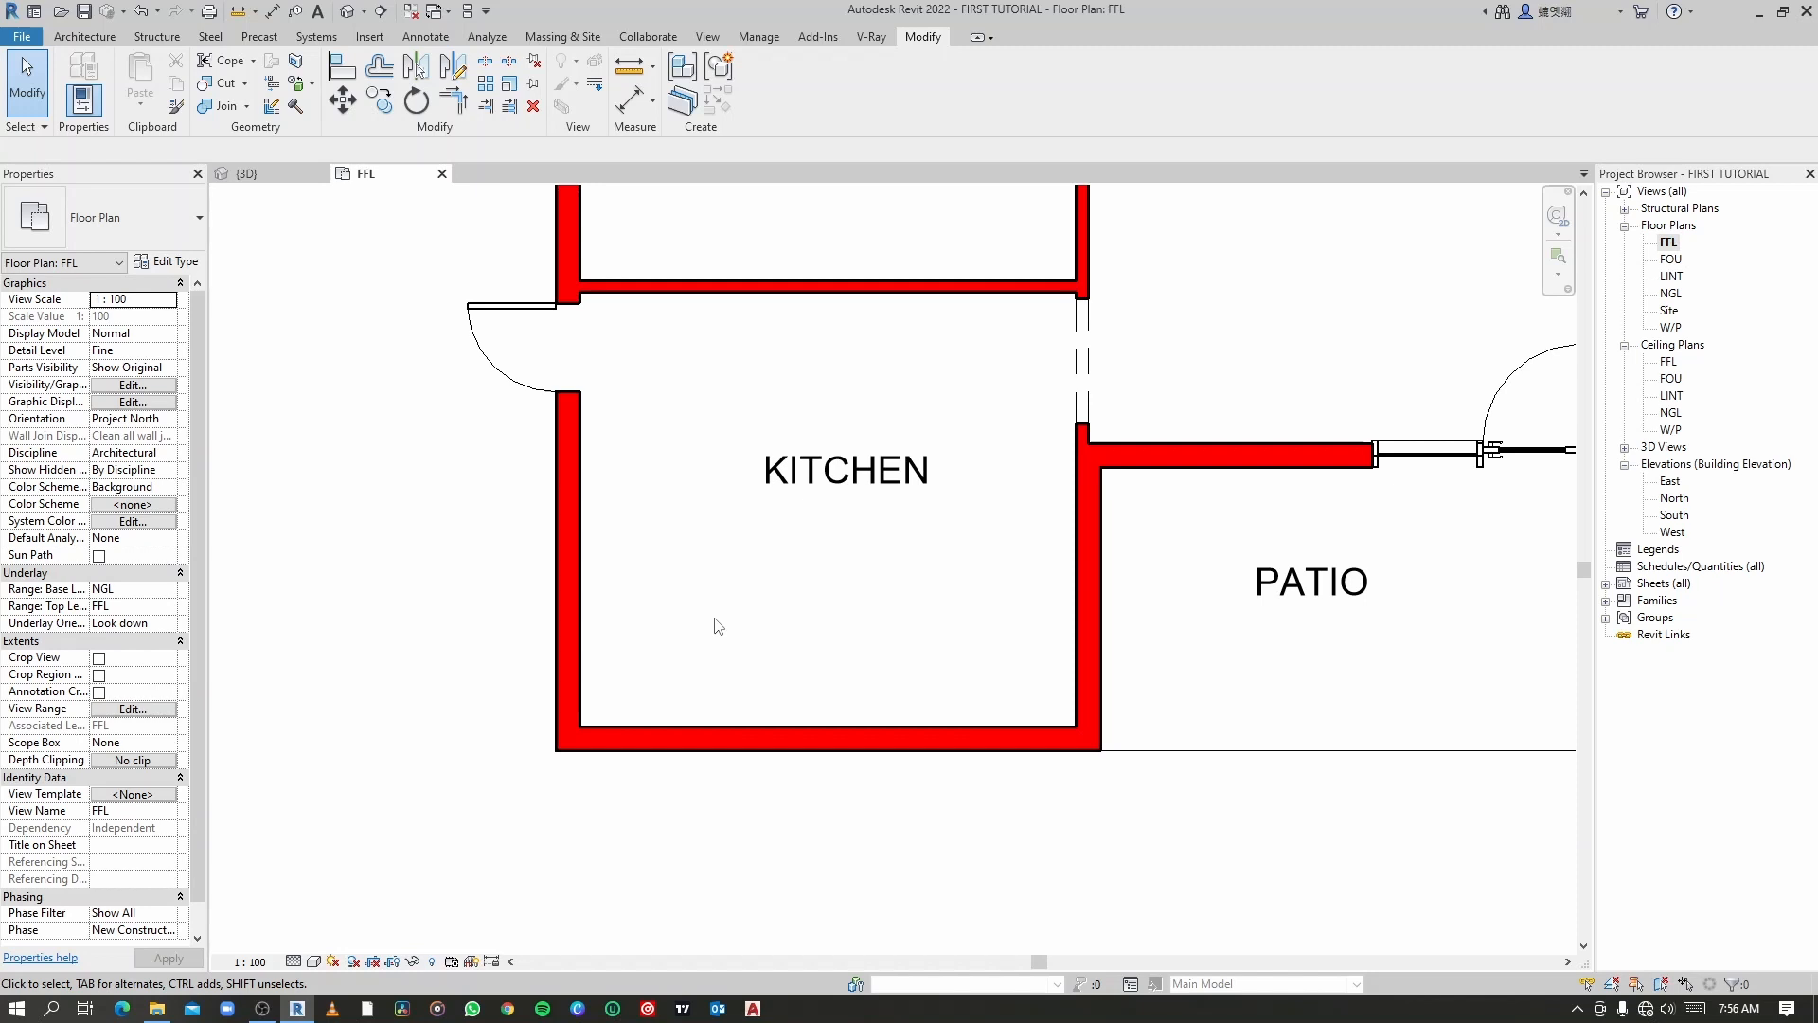
key(w)
key(n)
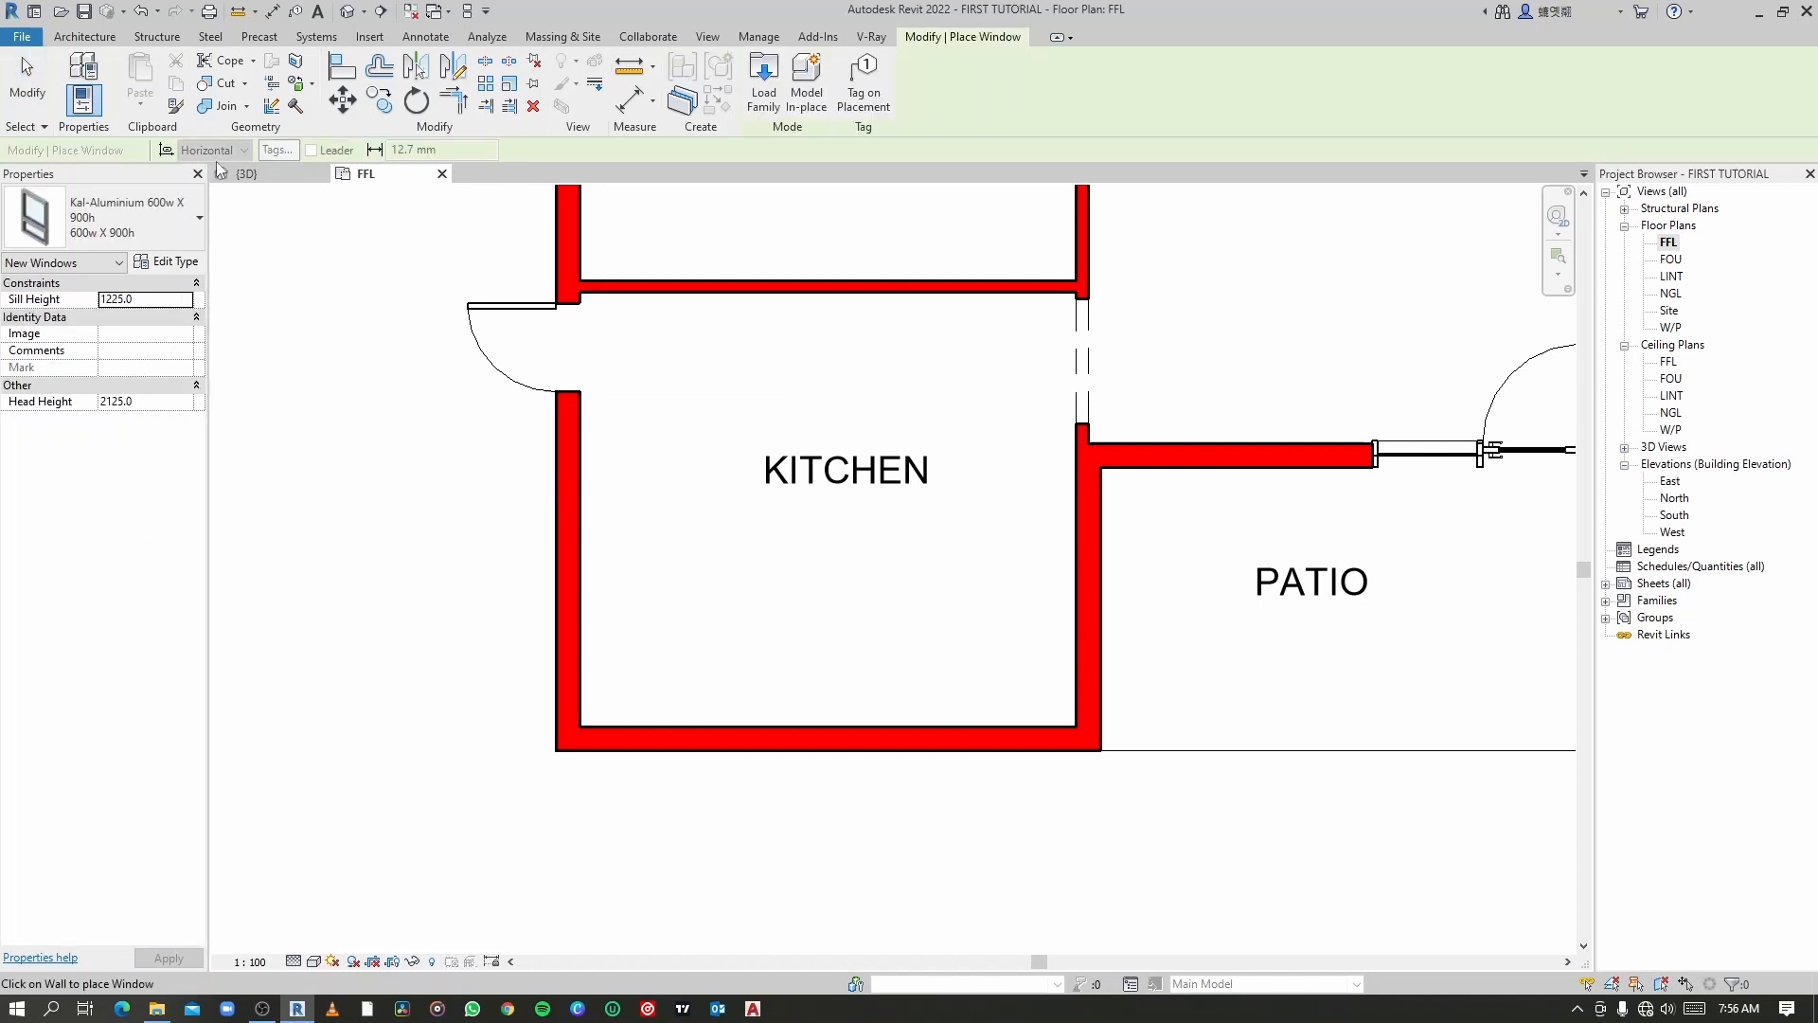
click(152, 228)
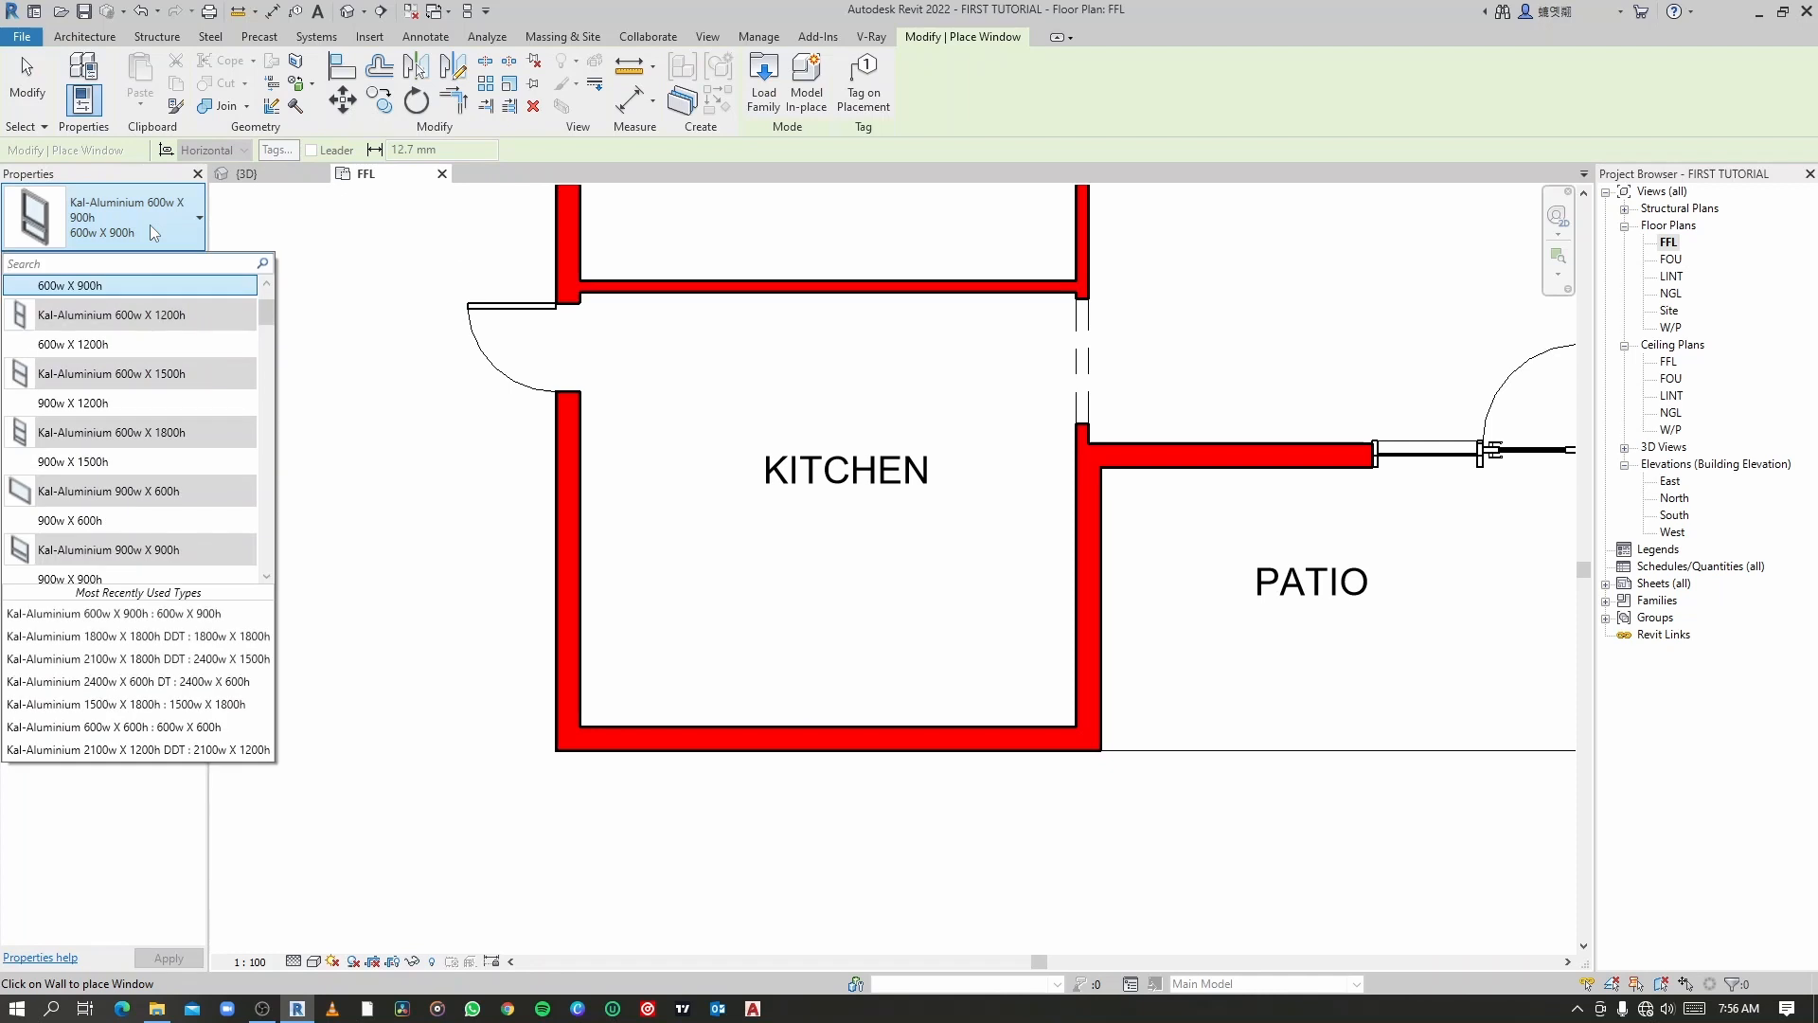
scroll(128, 502, down, 1)
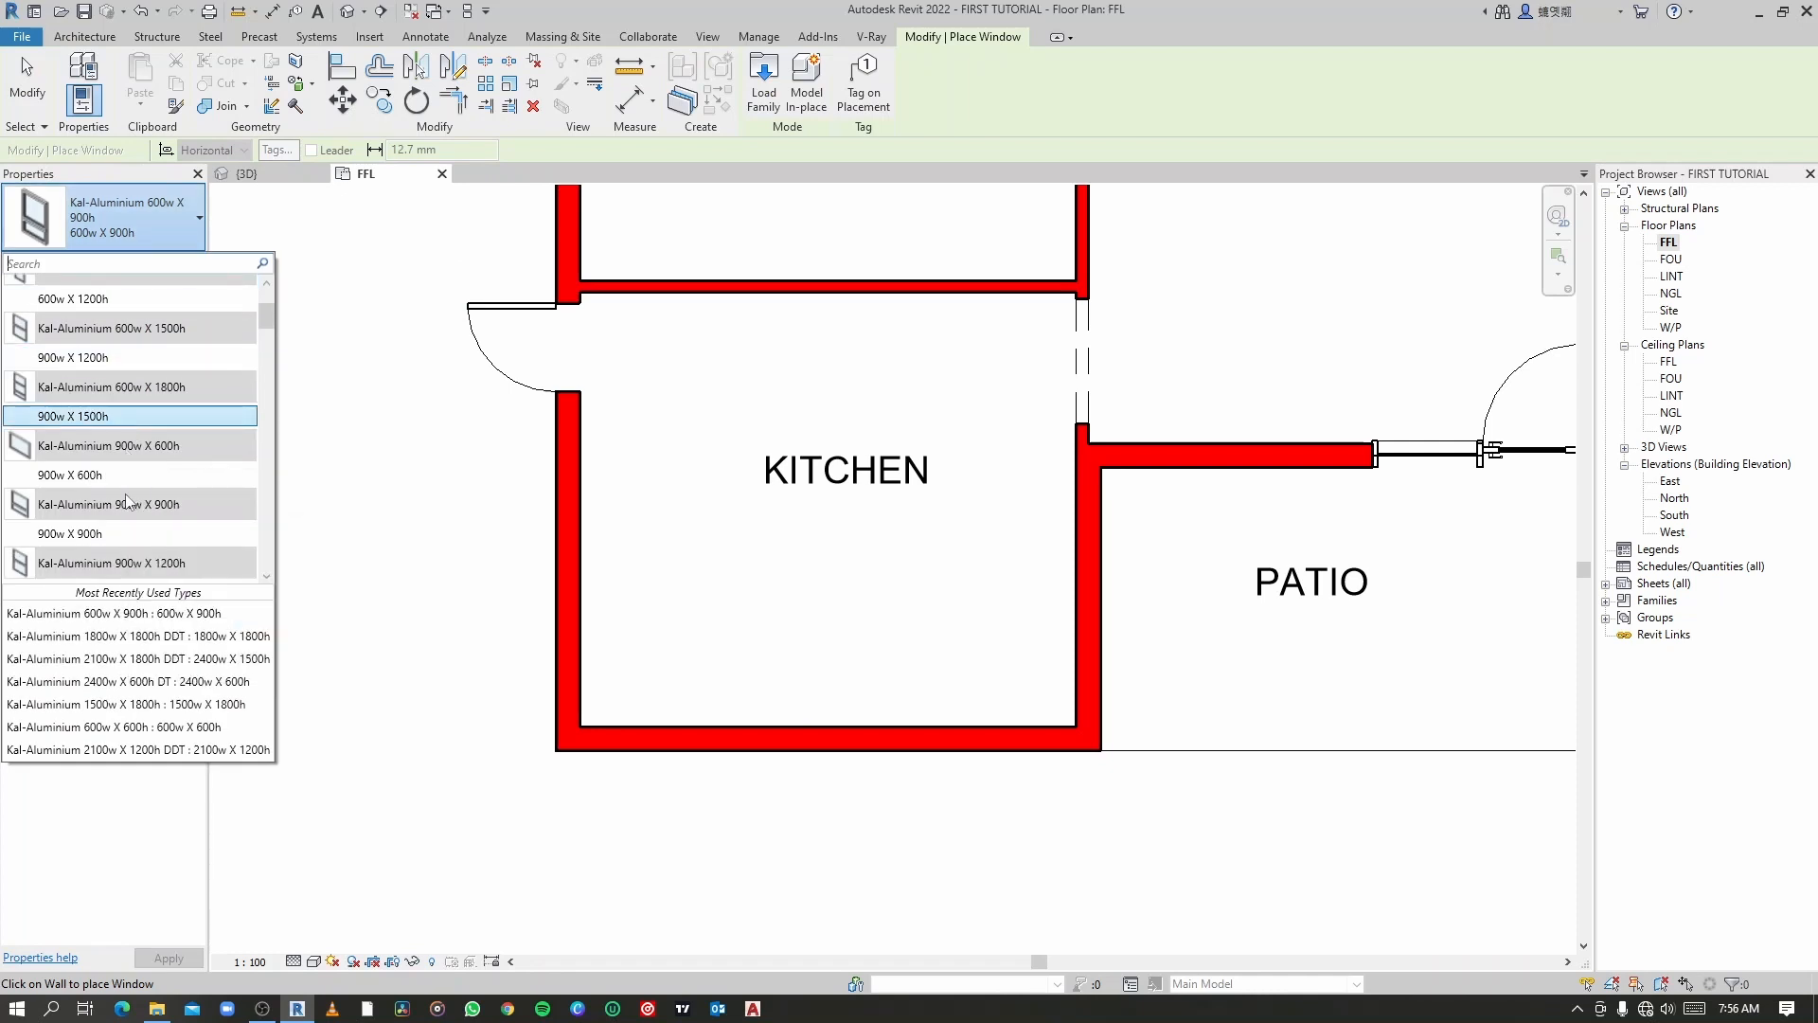
scroll(125, 502, down, 2)
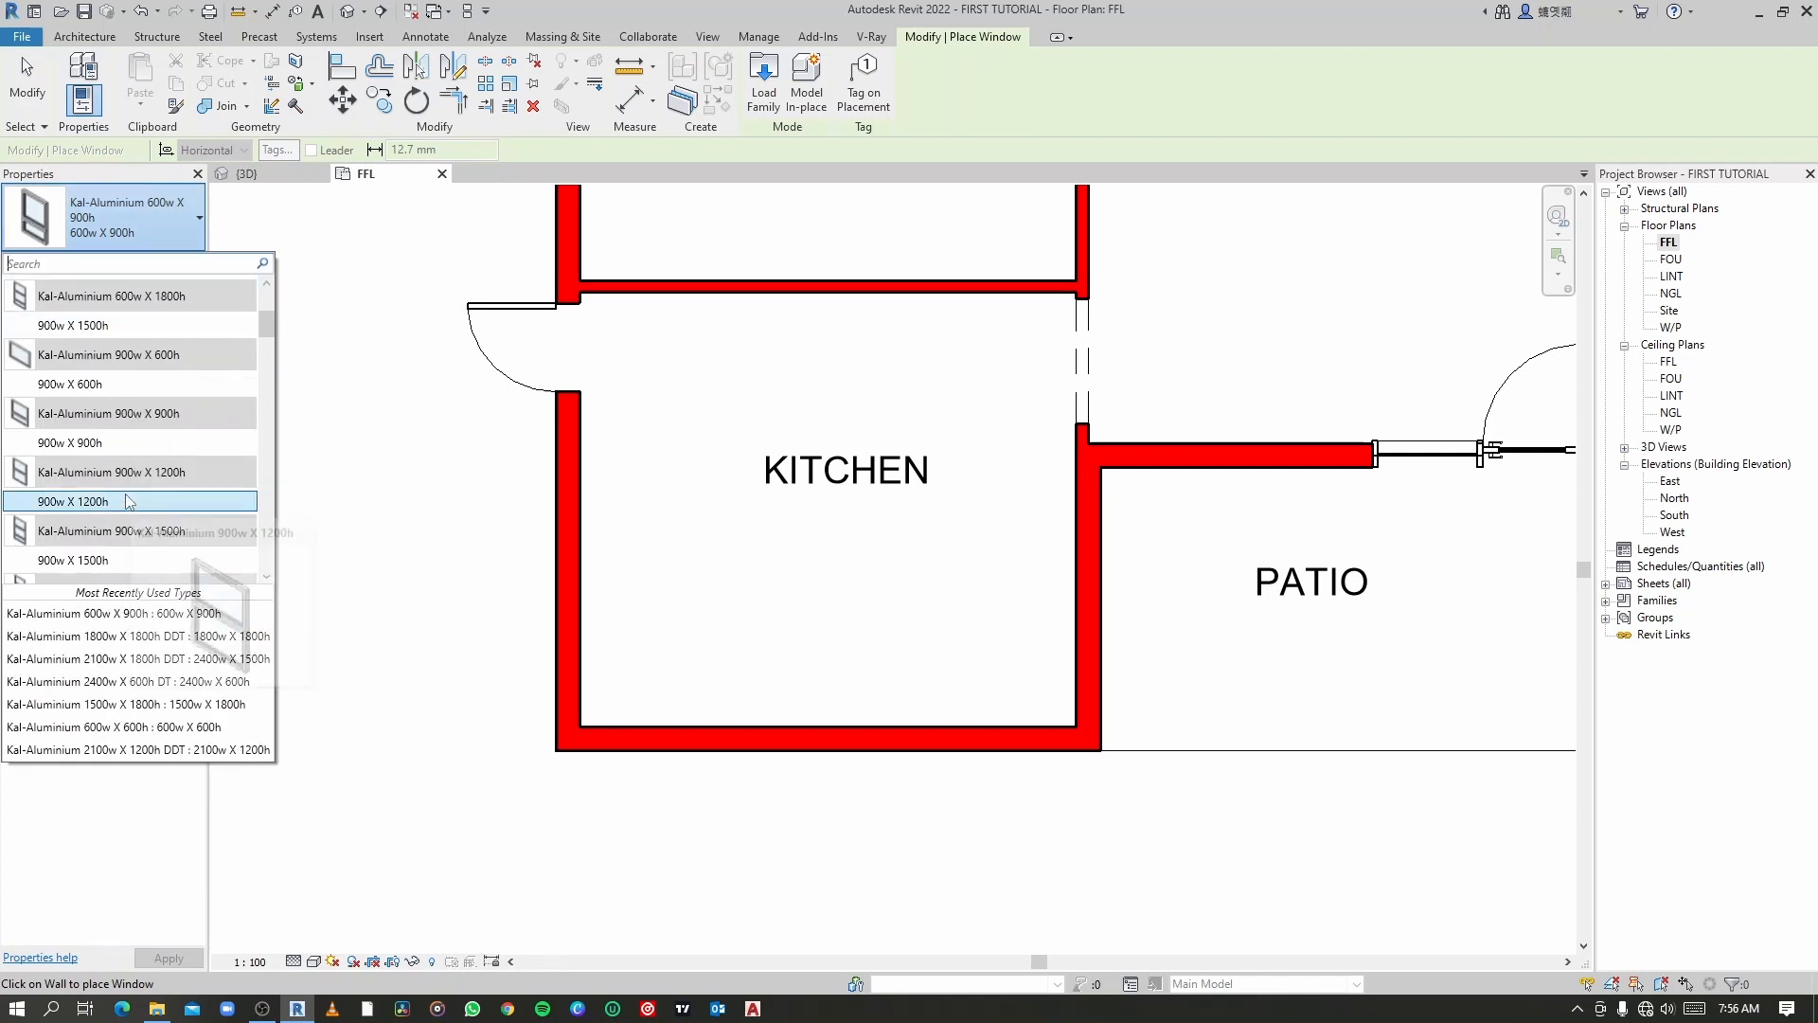
scroll(125, 492, down, 1)
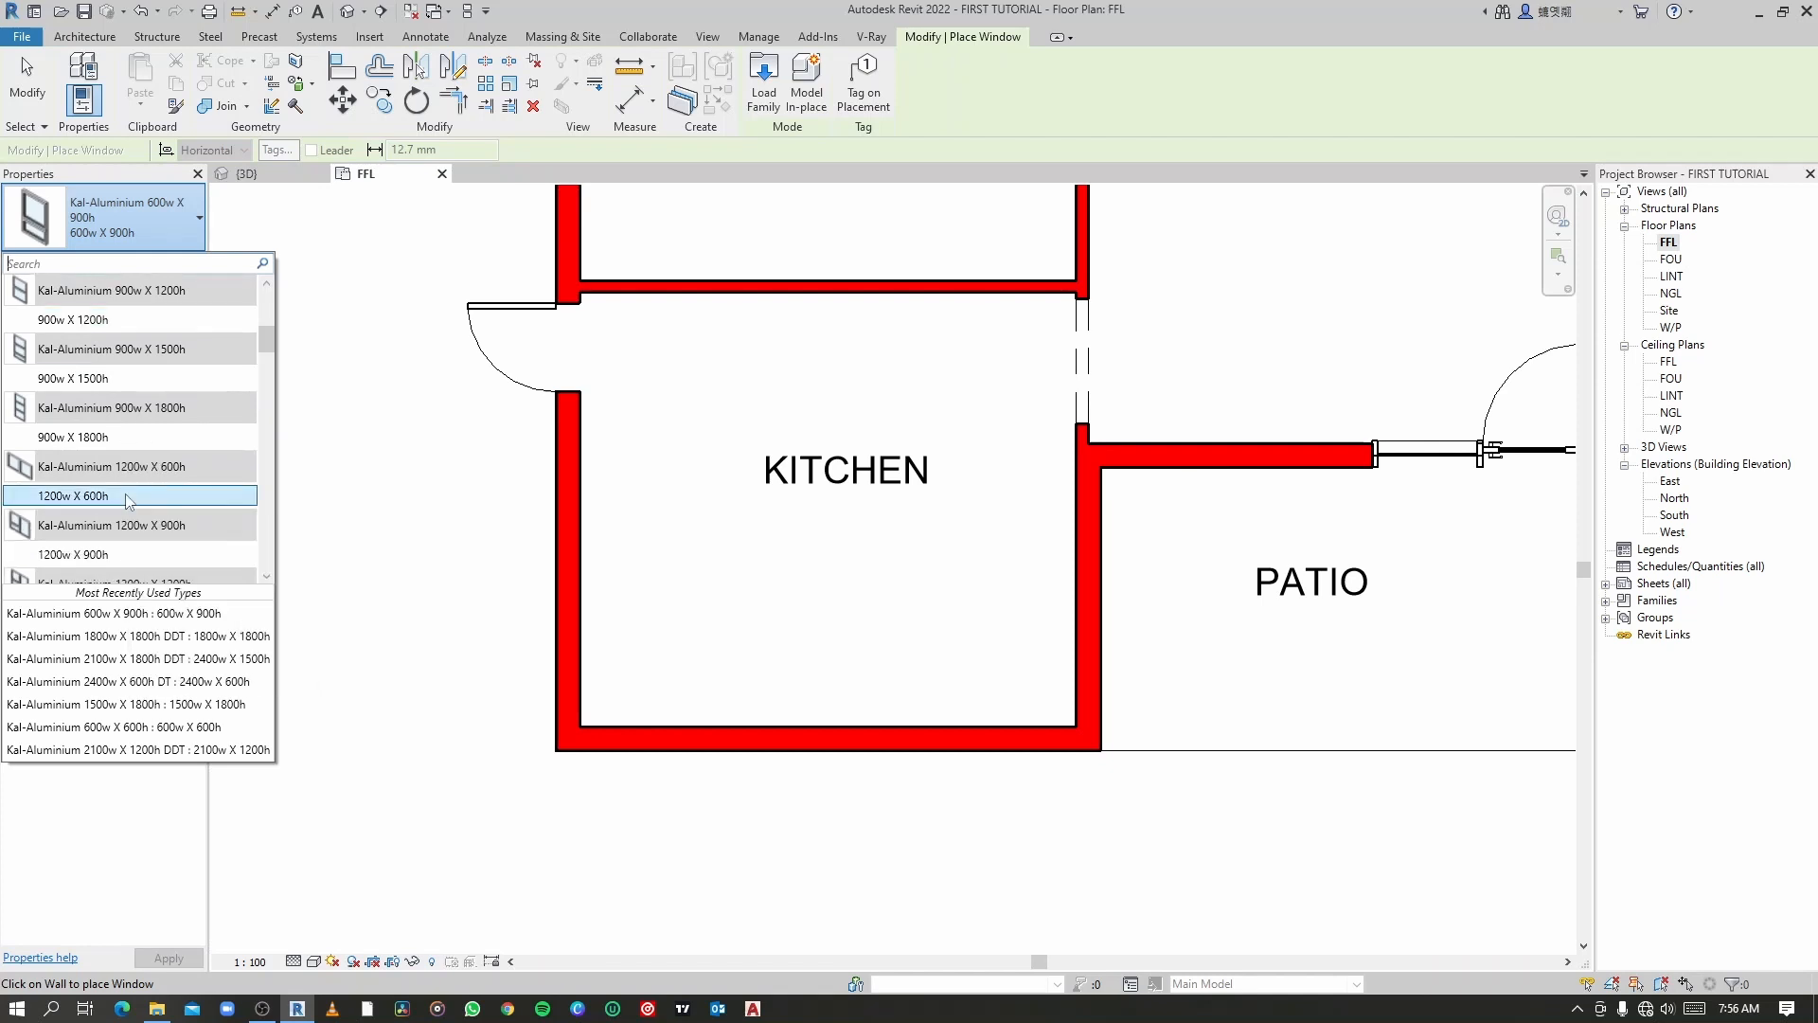
click(121, 557)
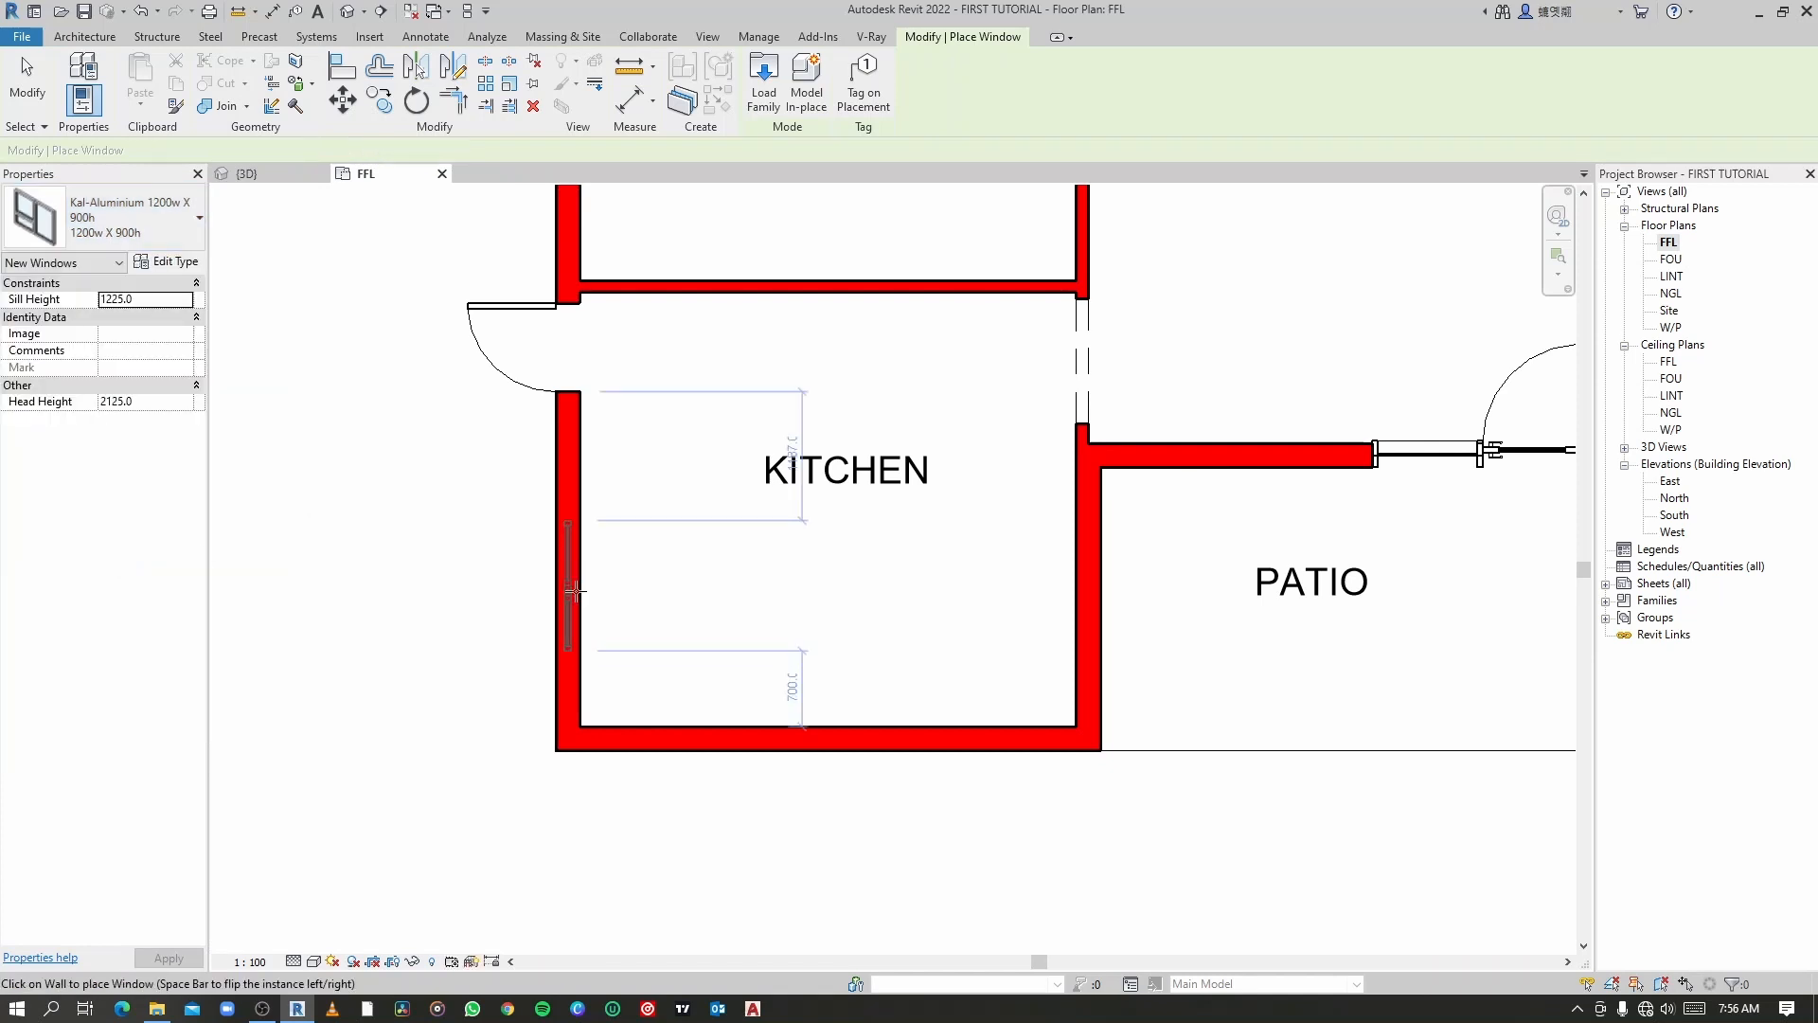
Step: Place the window in the kitchen's exterior door wall, 400 mm from the corner farthest from the door
scroll(580, 616, up, 2)
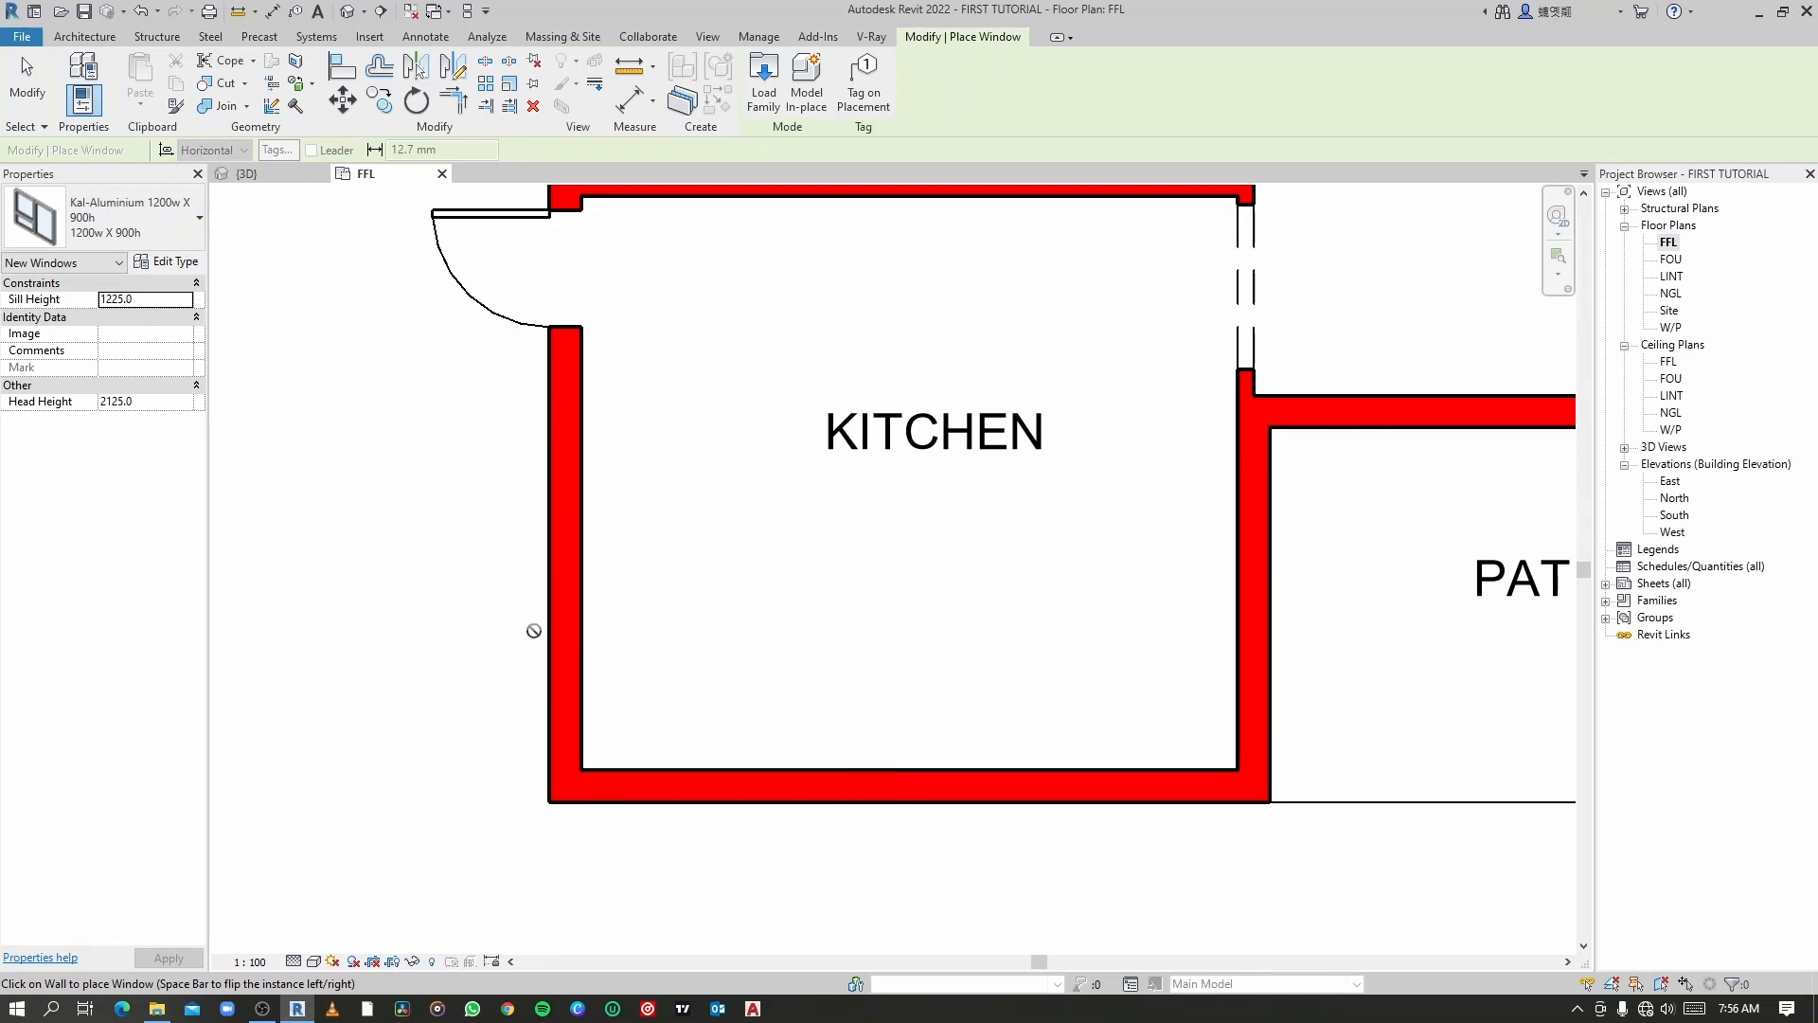
click(554, 630)
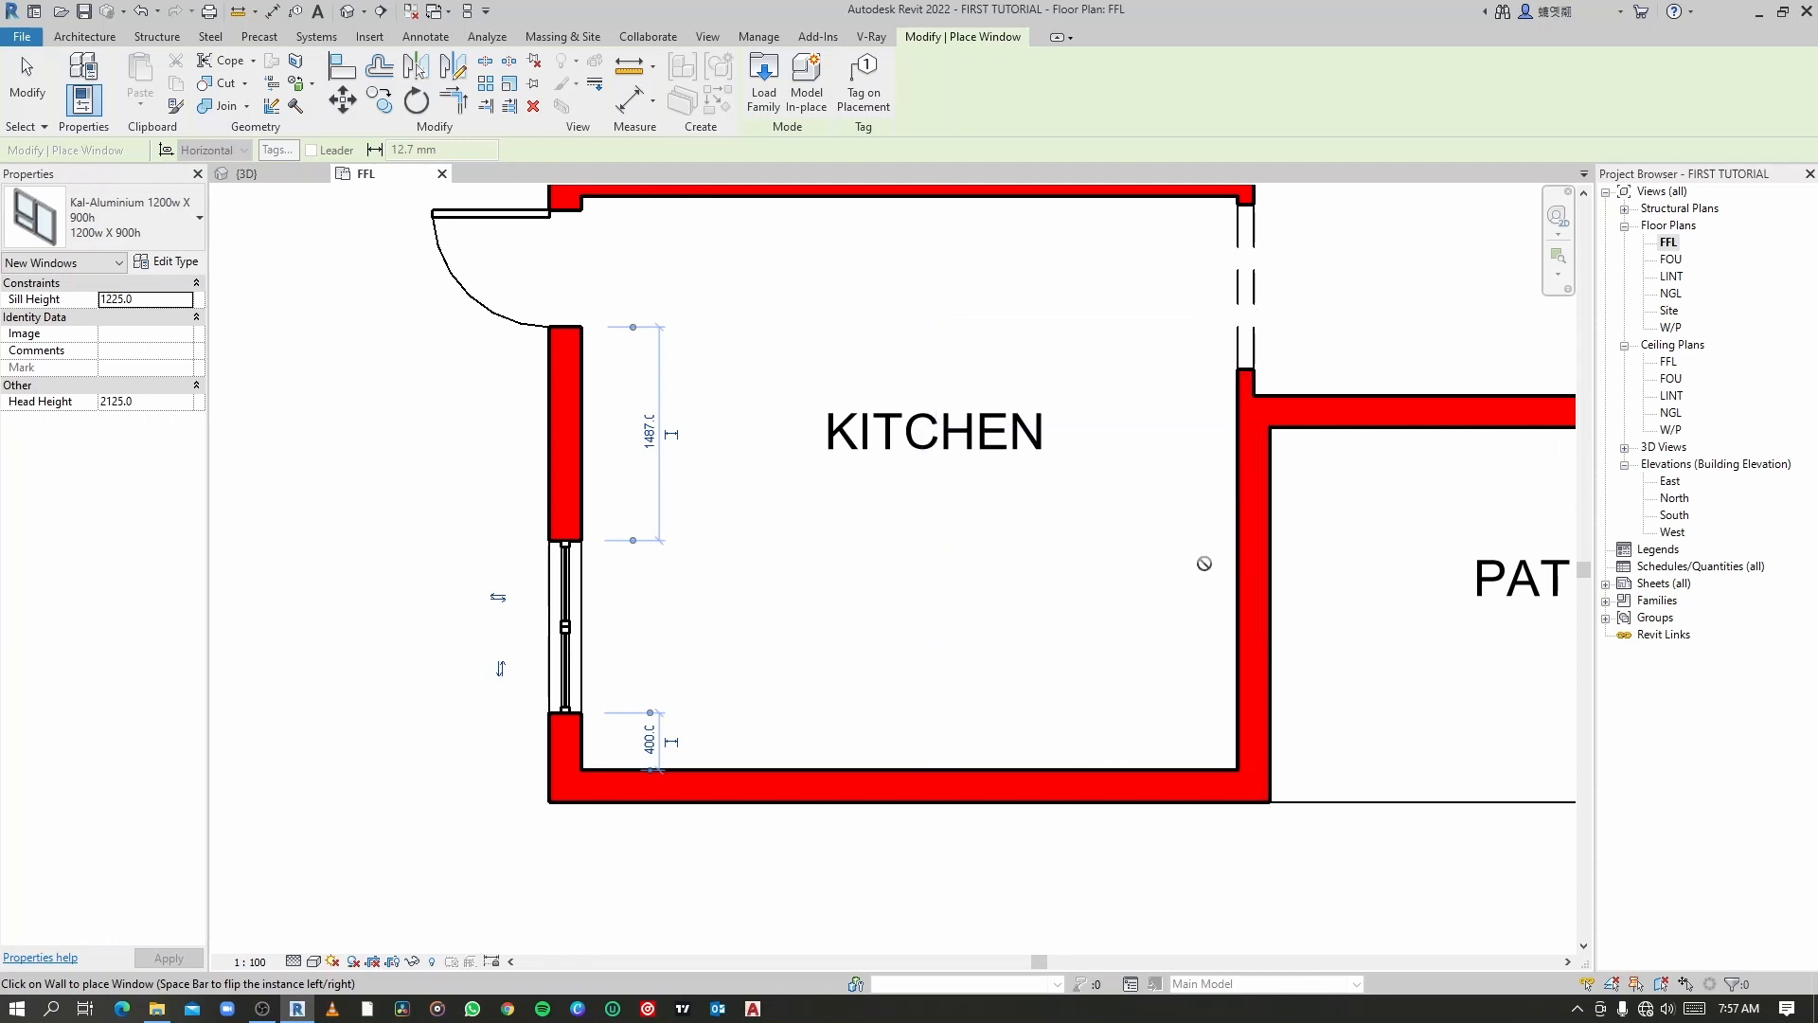
key(Escape)
key(Escape)
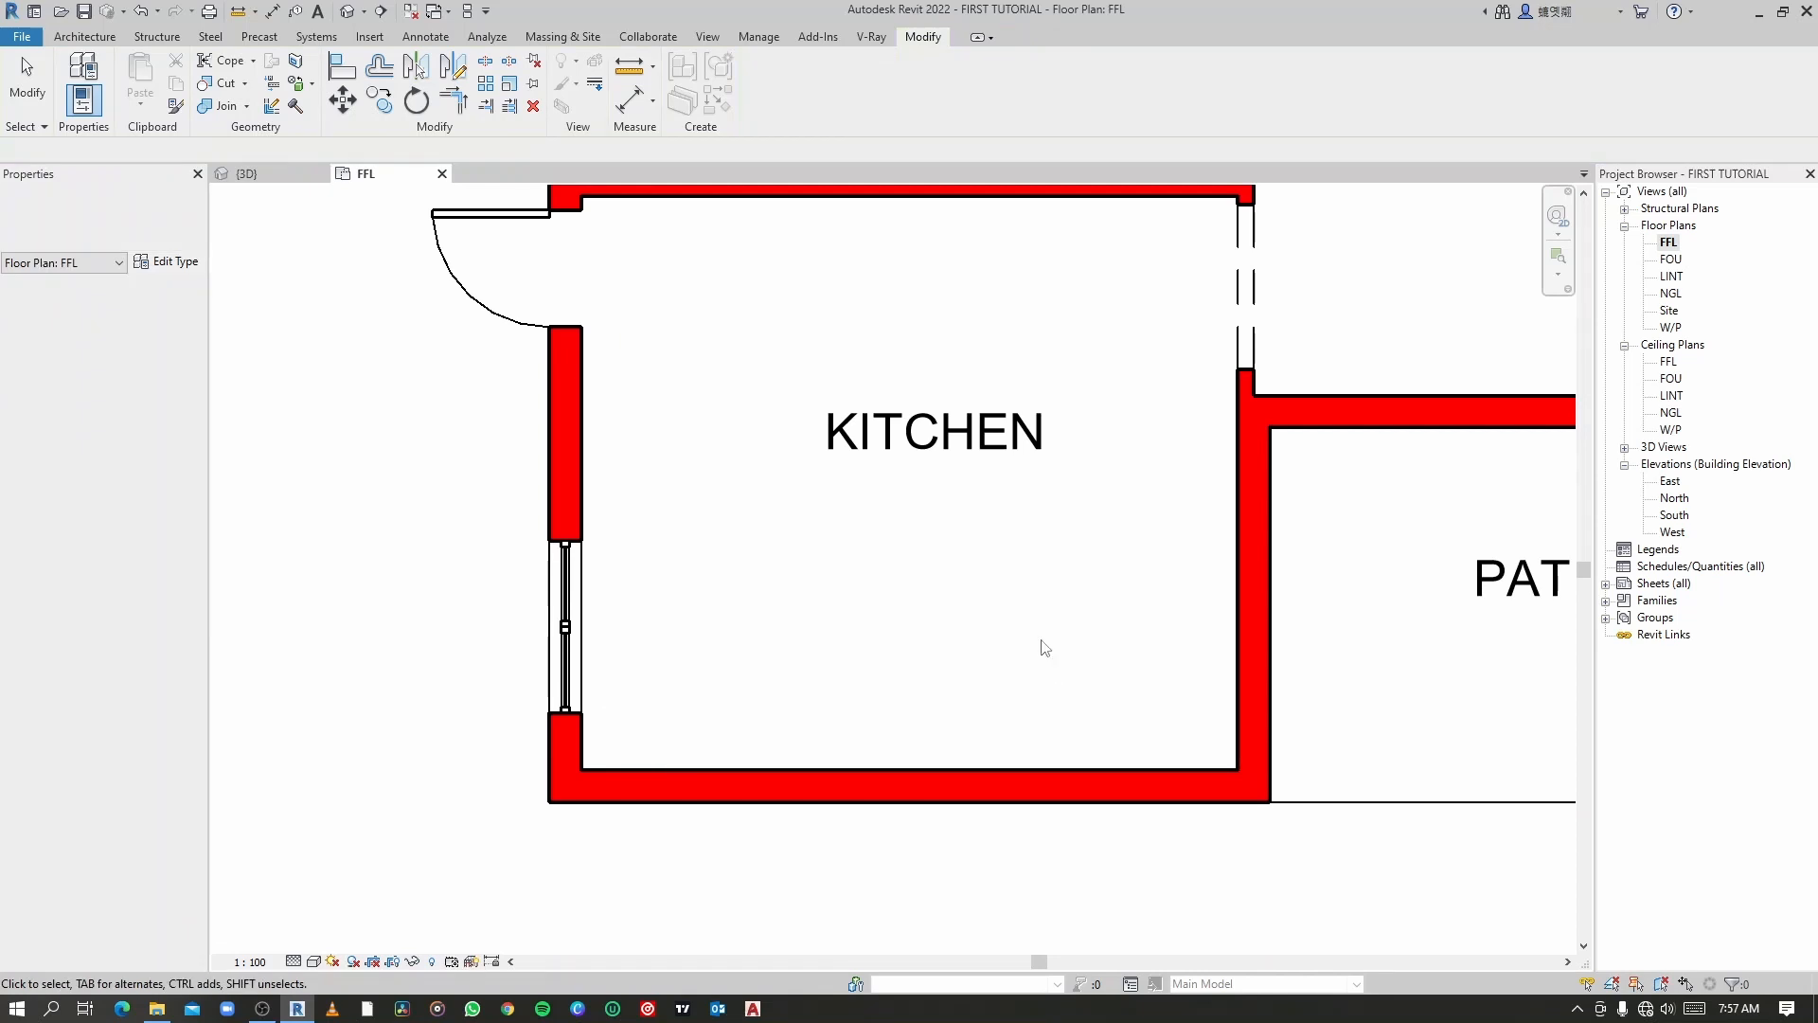
scroll(1029, 620, down, 3)
middle_drag(1018, 618, 782, 592)
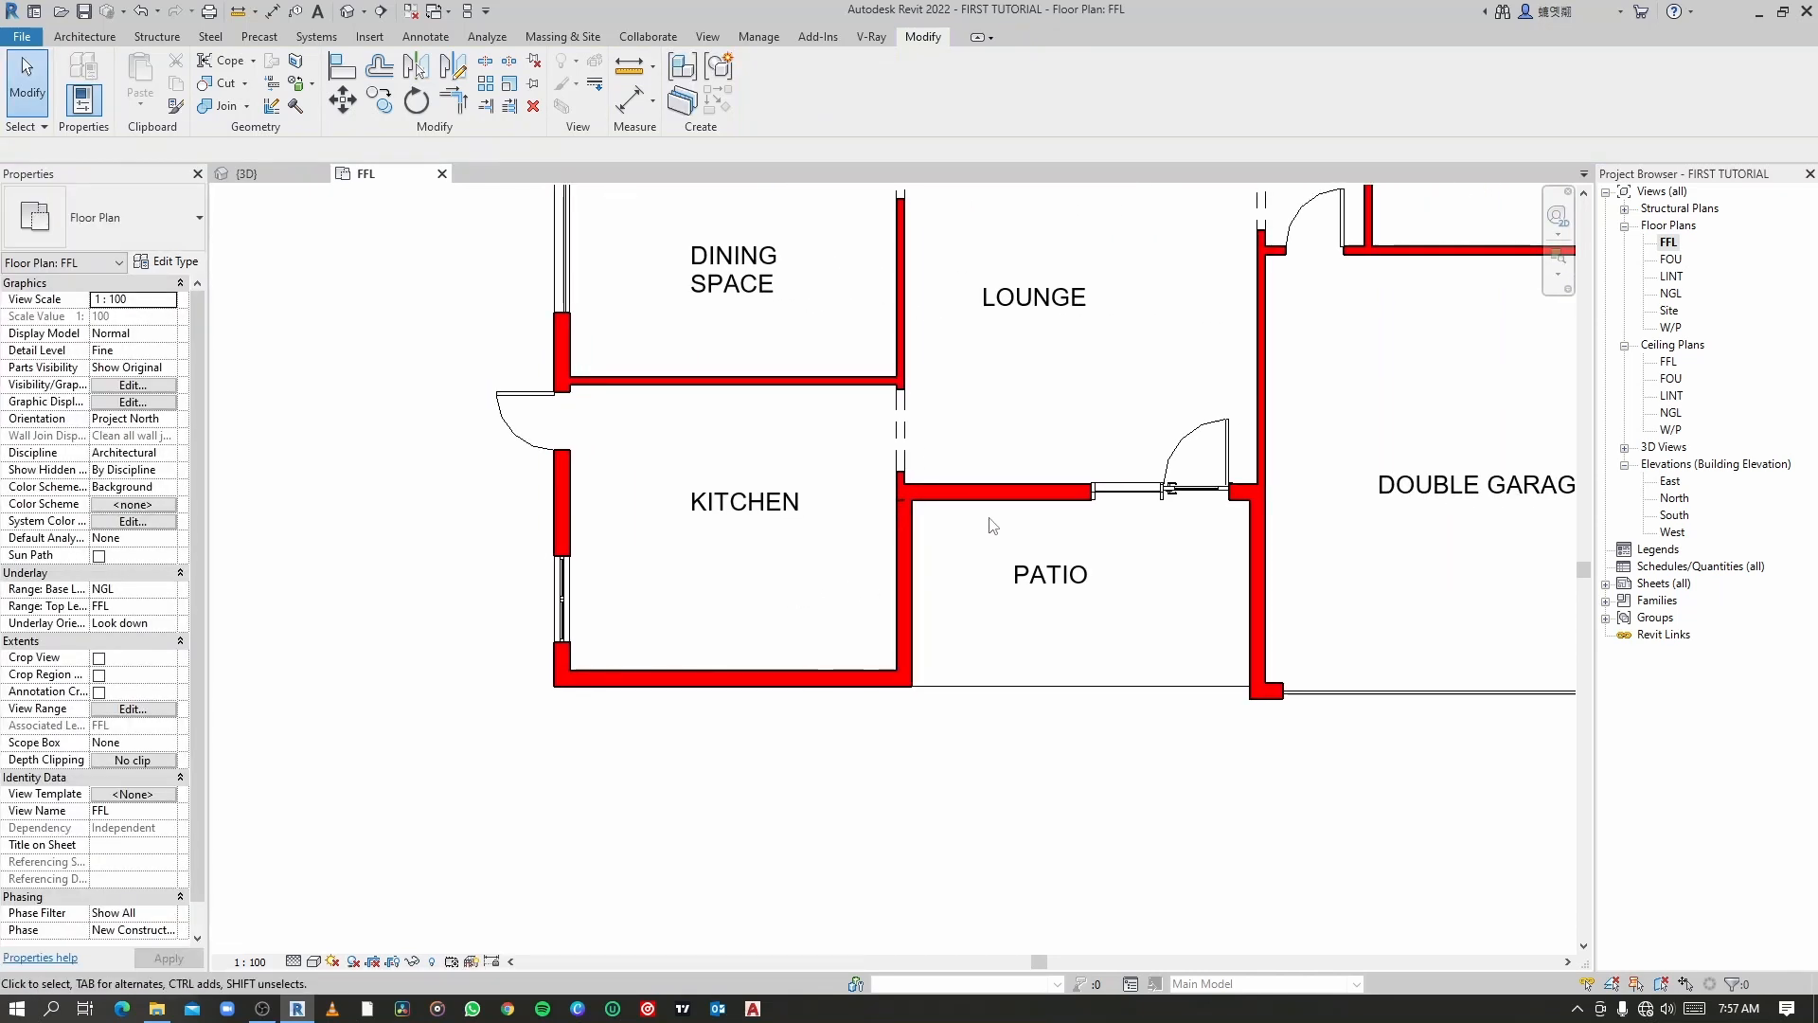
scroll(676, 578, up, 1)
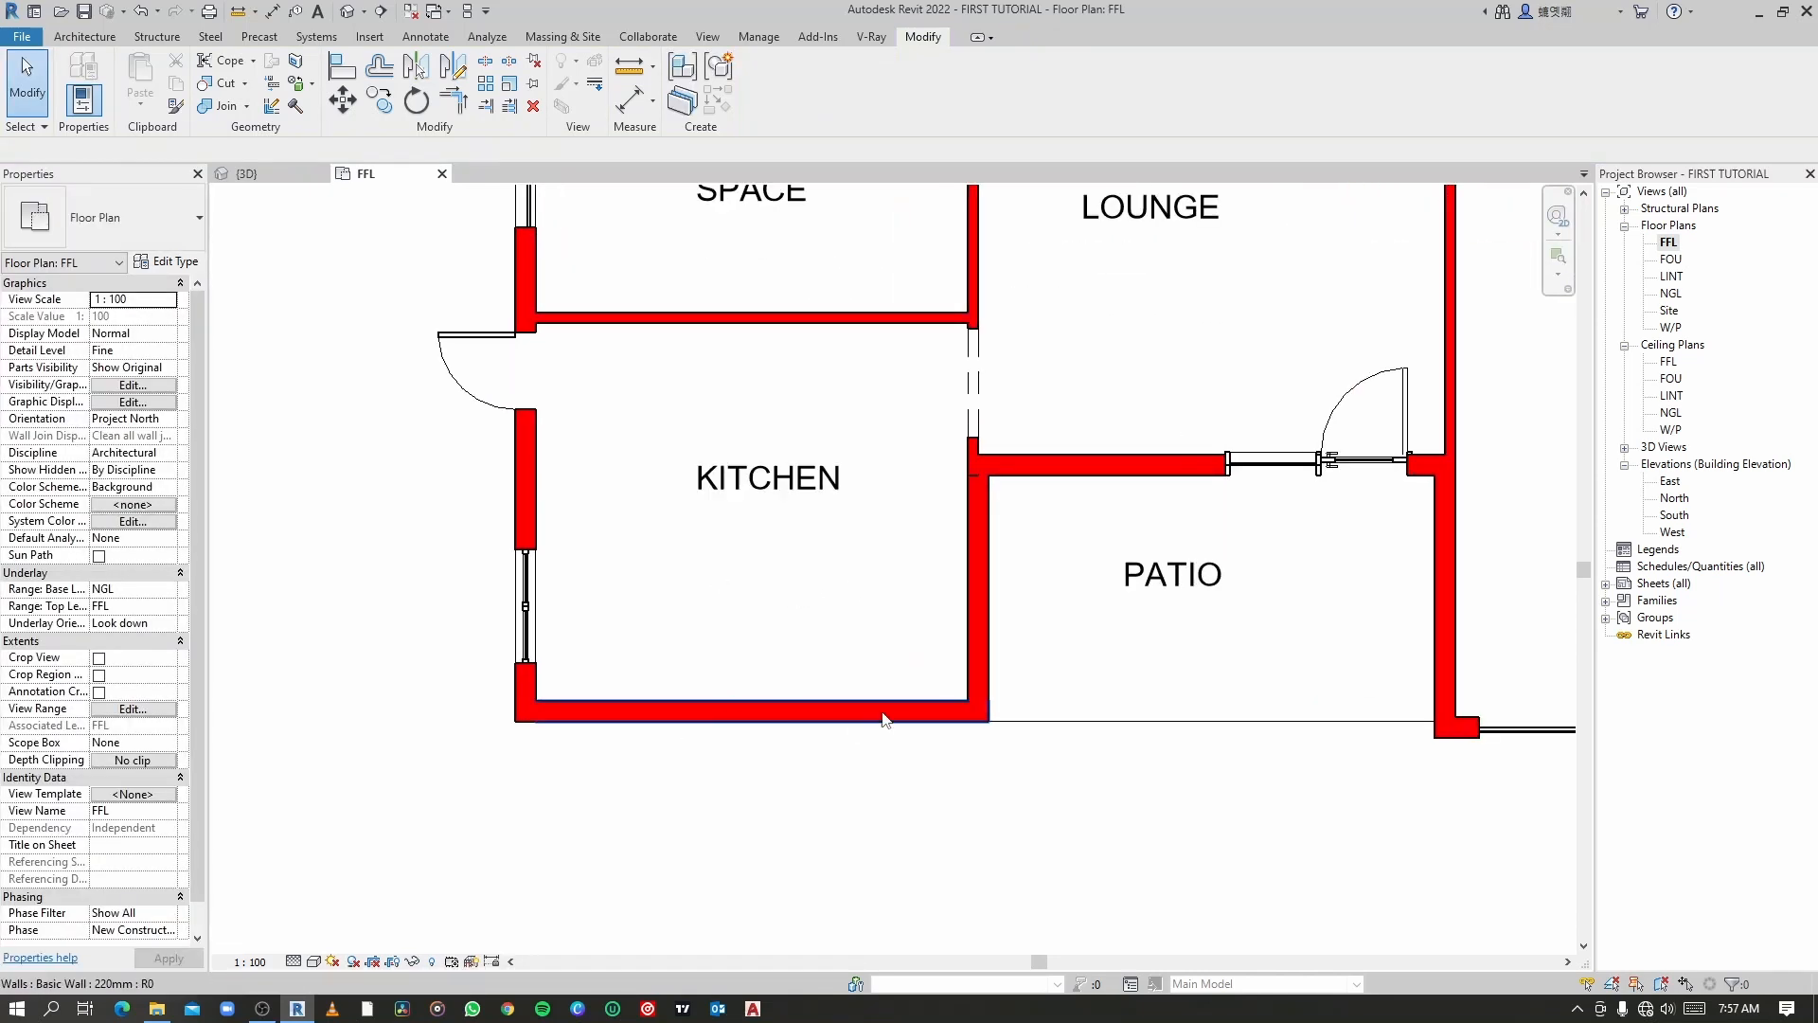
scroll(1019, 544, up, 2)
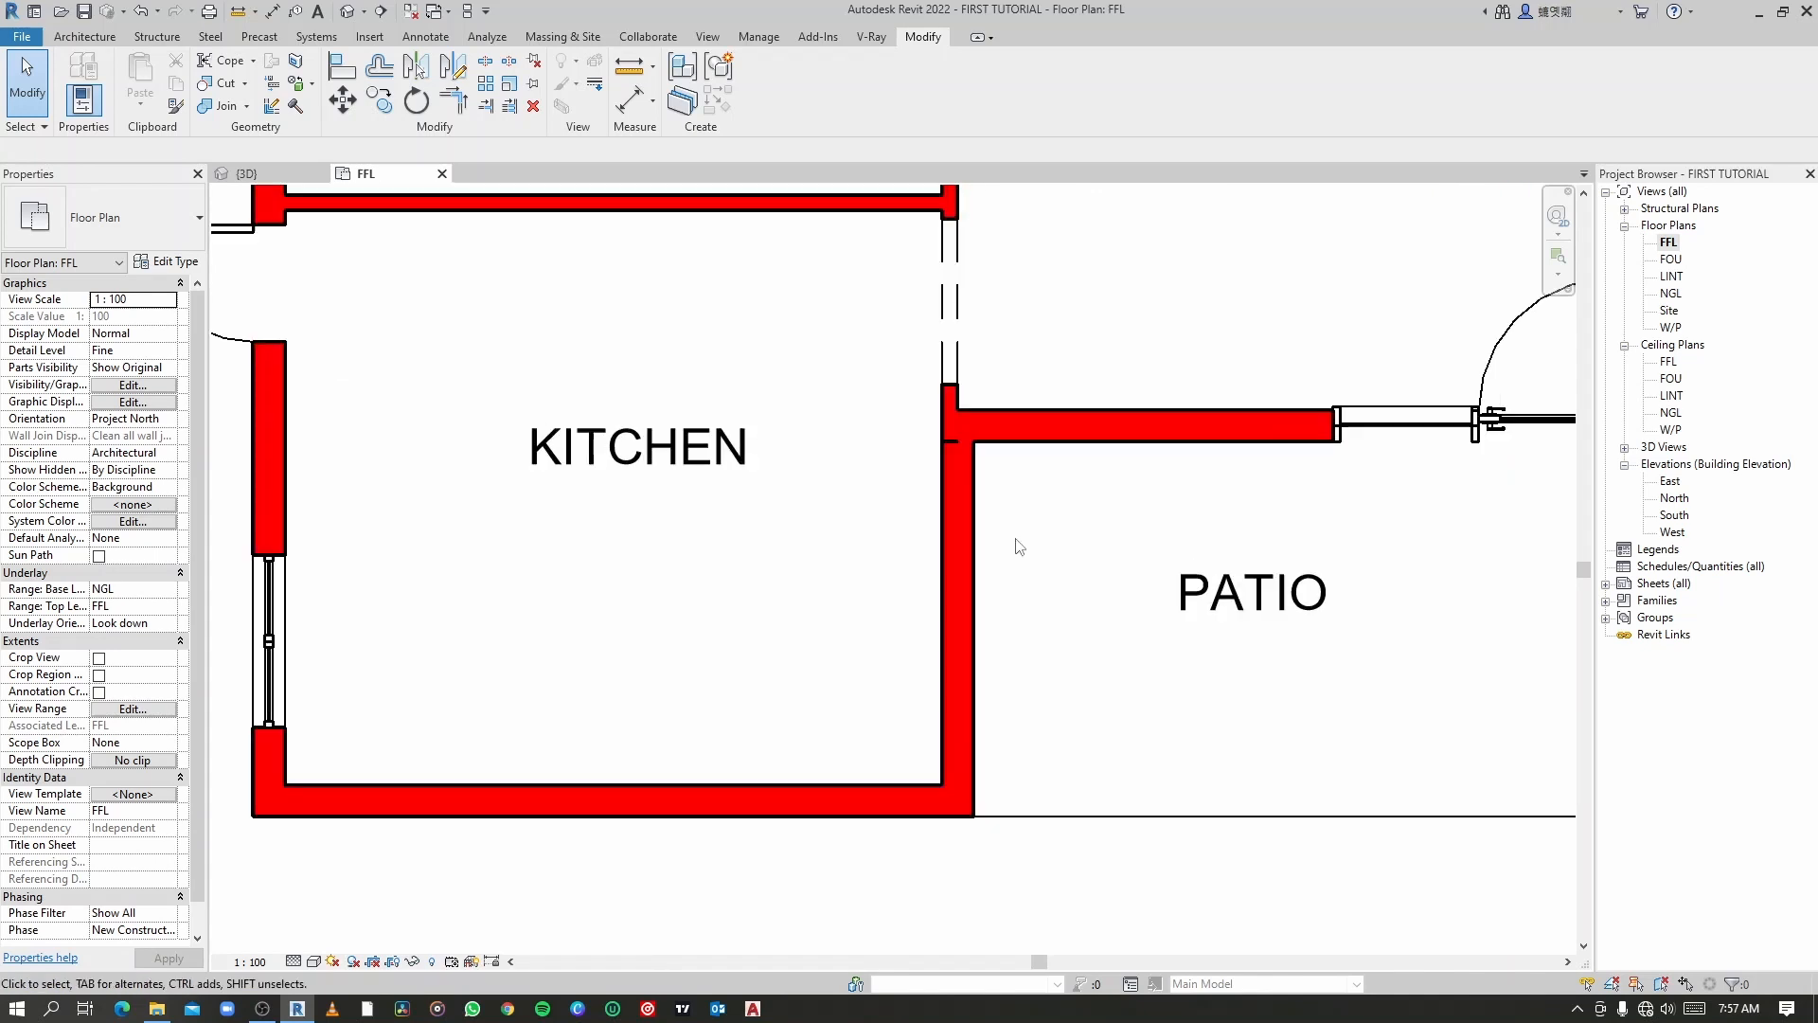
scroll(1018, 544, down, 2)
scroll(689, 701, up, 4)
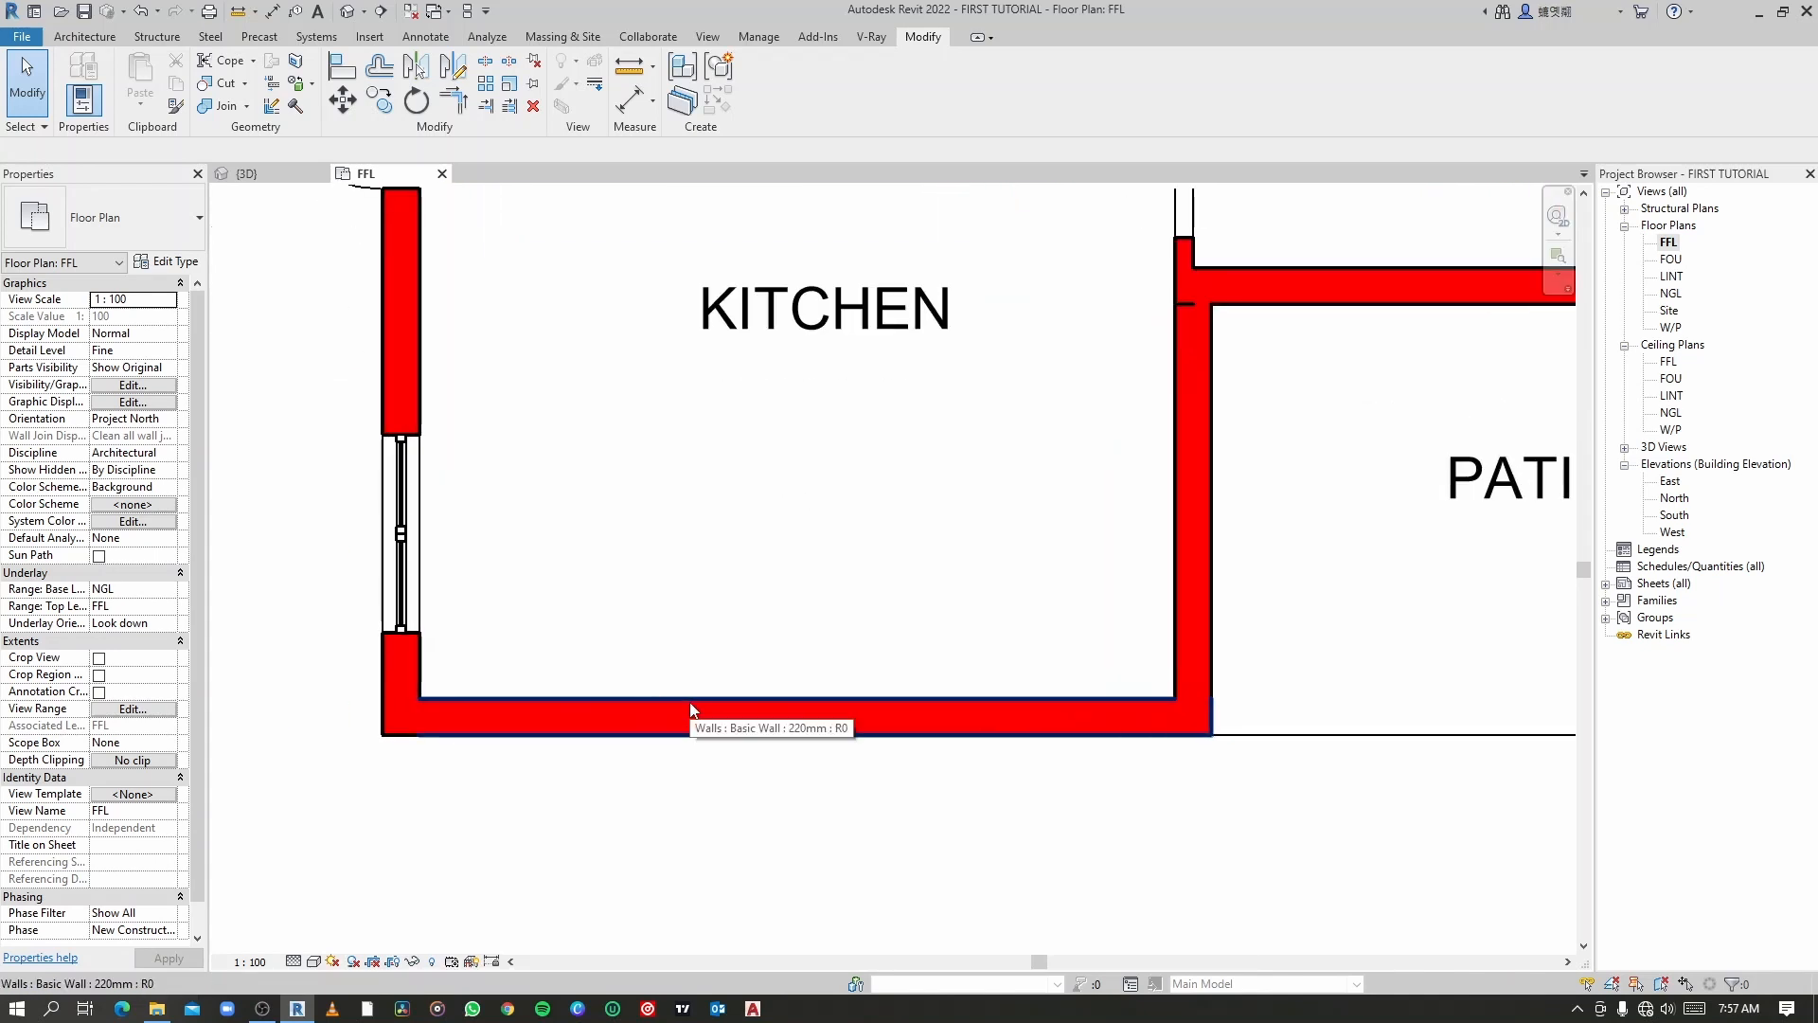
scroll(817, 701, down, 4)
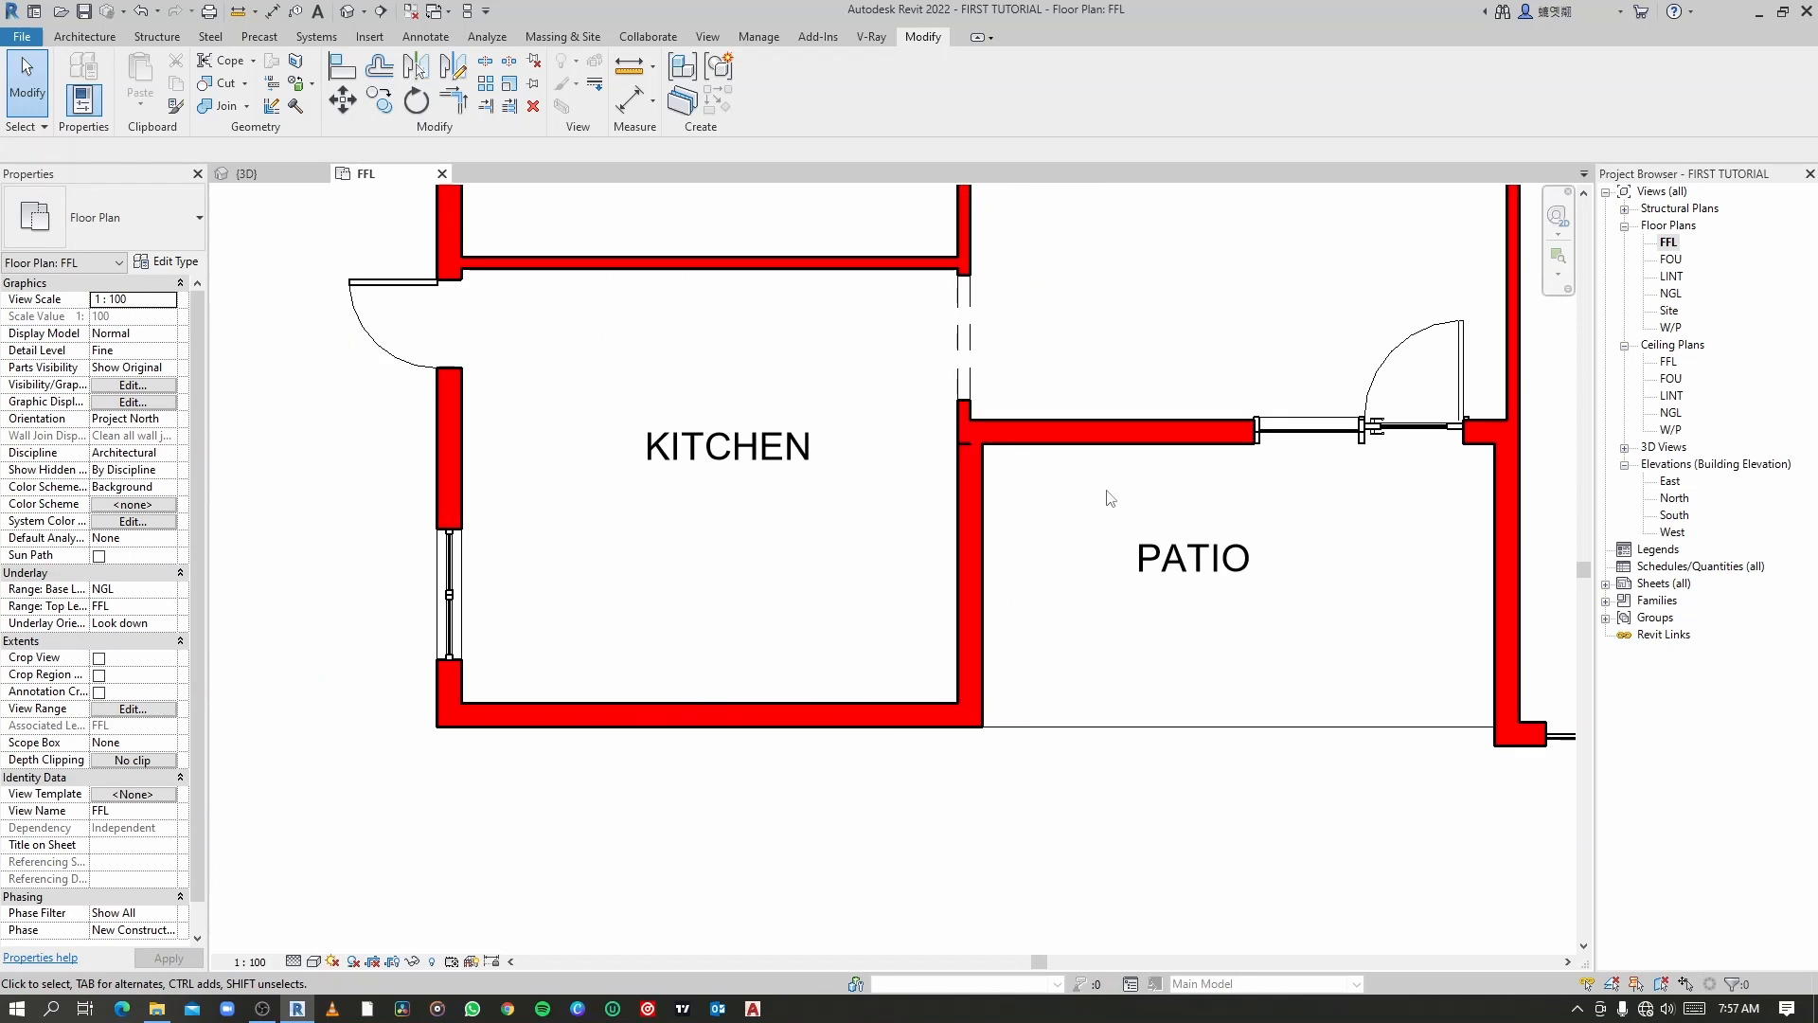
Step: Move the sidelight door in the lounge–patio wall toward the garage, leaving about 160 mm to the adjoining wall
scroll(1104, 486, up, 2)
scroll(735, 706, up, 1)
middle_drag(1069, 481, 612, 607)
scroll(632, 621, up, 1)
scroll(636, 630, up, 1)
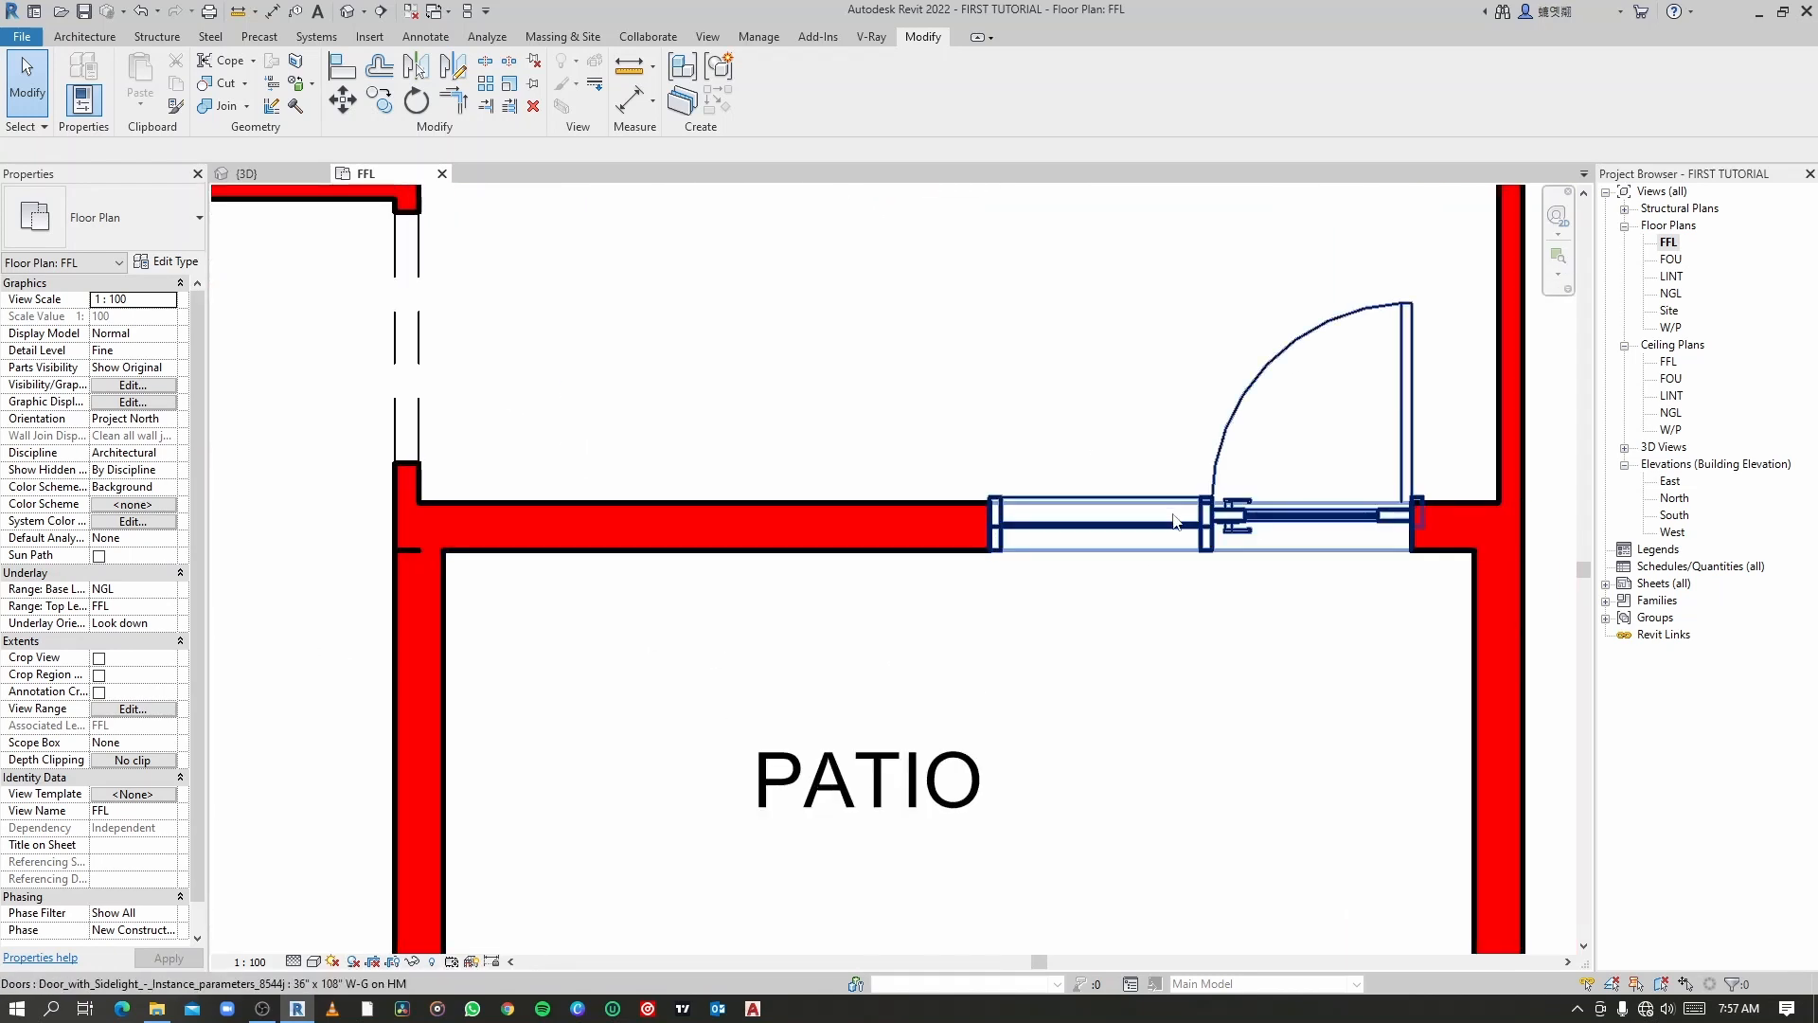
click(1242, 529)
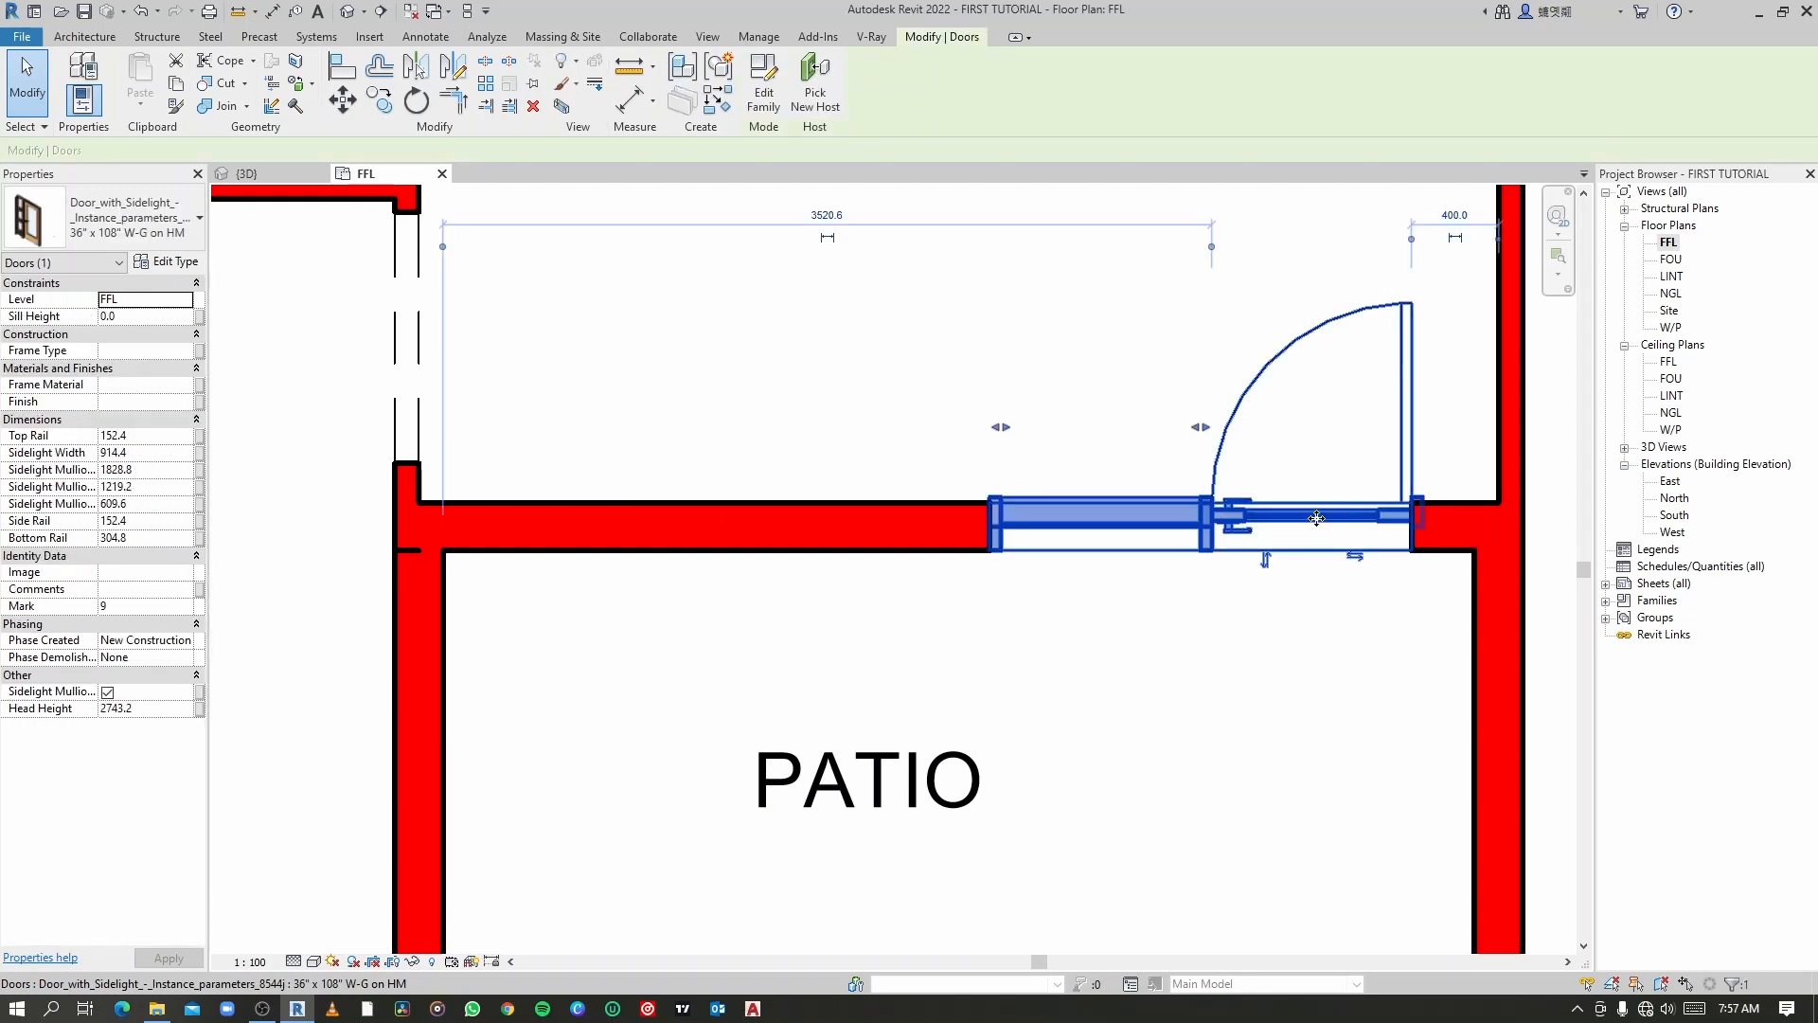
drag(1317, 520, 1373, 521)
click(1169, 661)
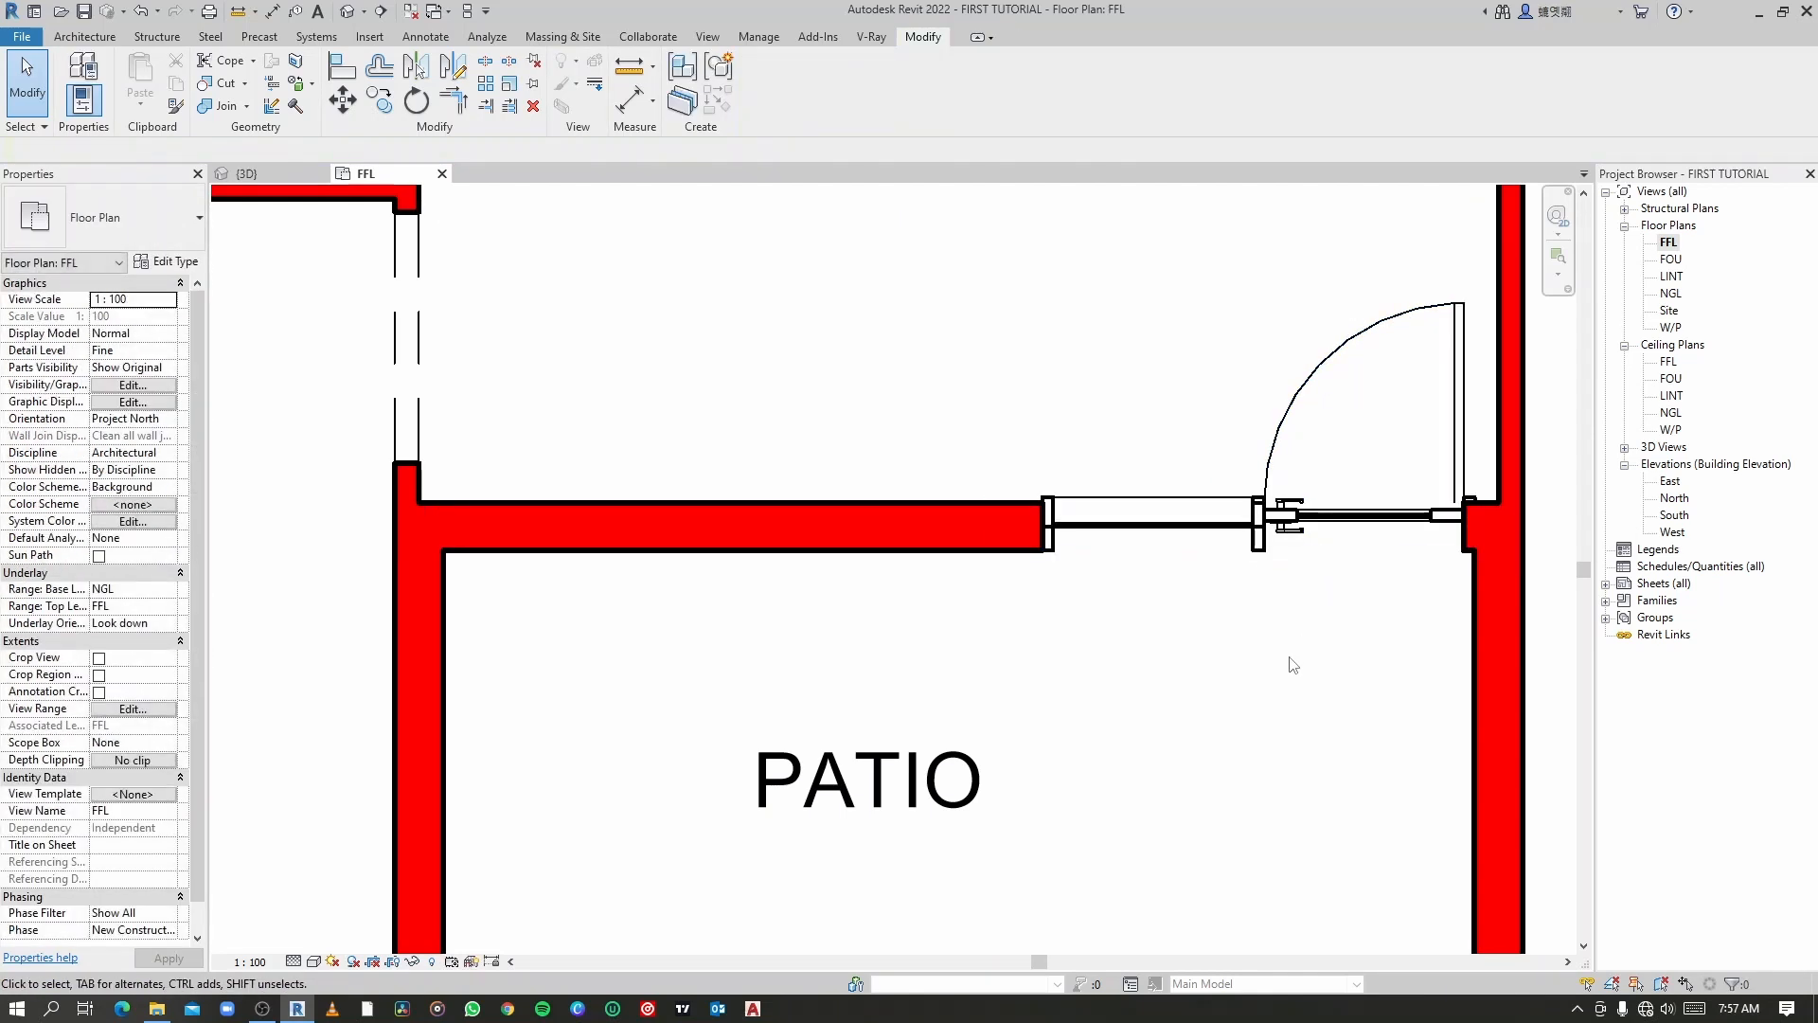
Step: Start a new window using the Kal-Aluminium 1800w X 1800h DT type
key(w)
key(n)
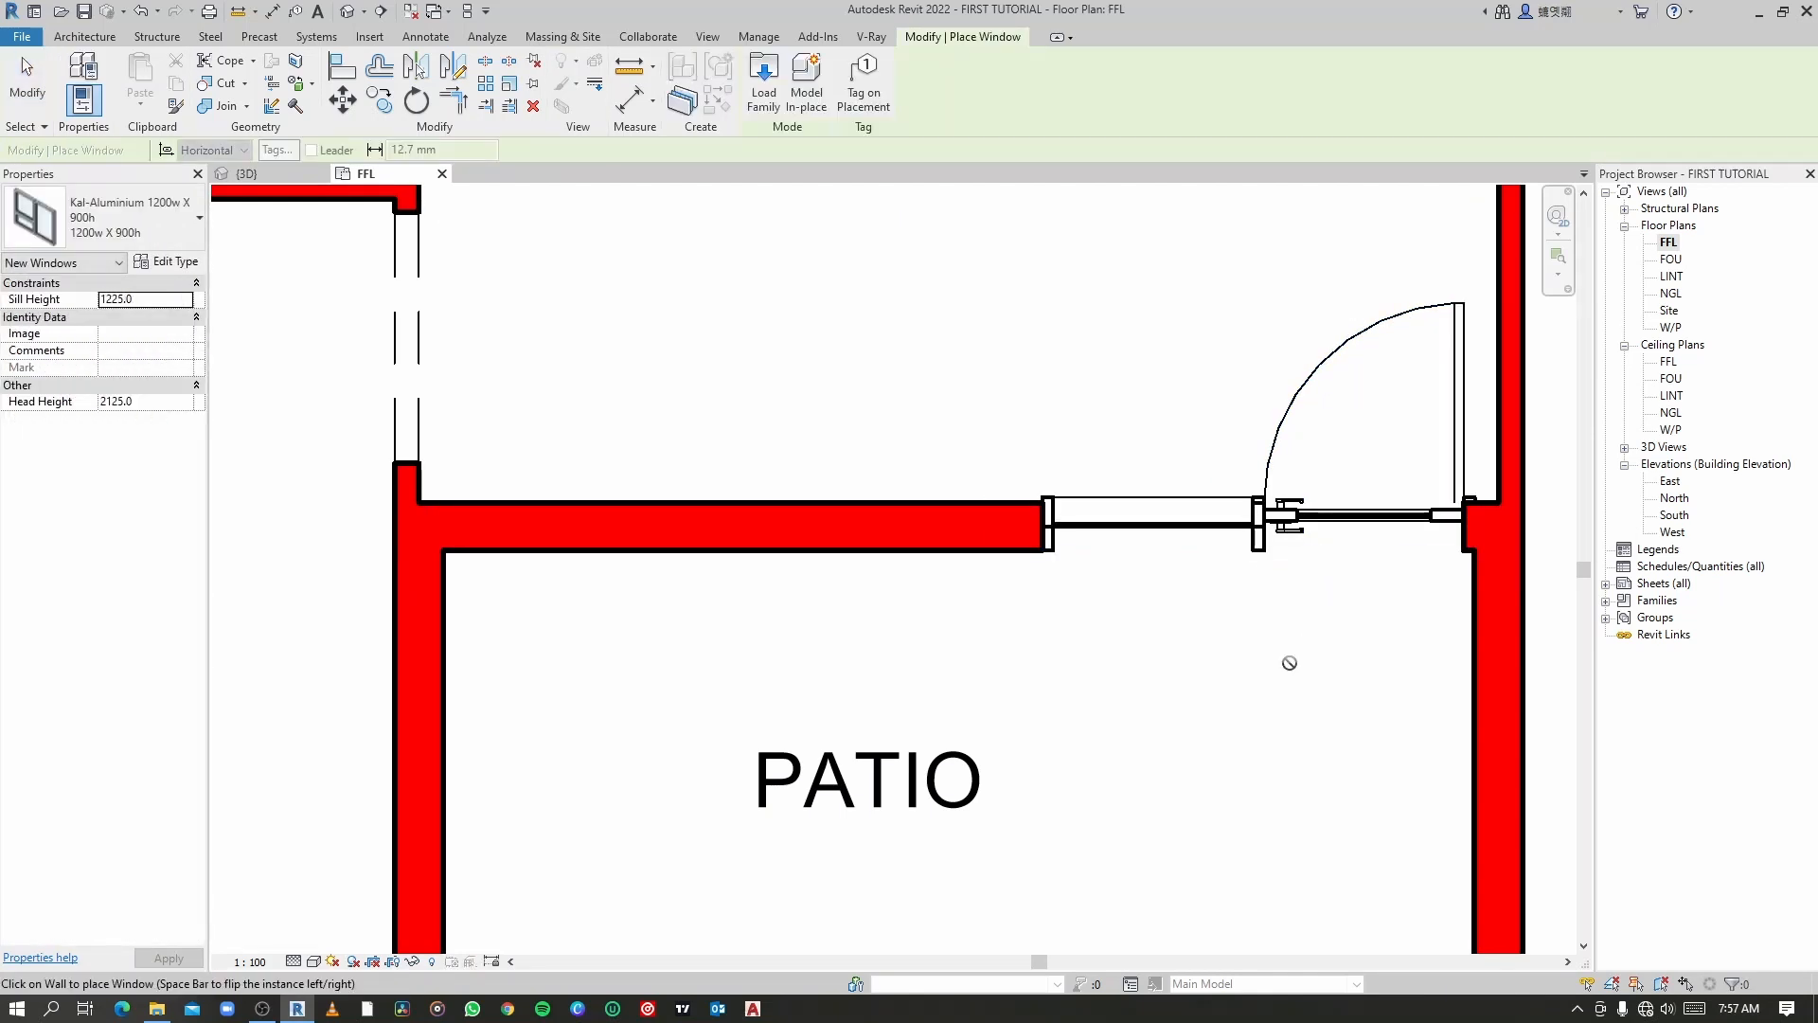
click(199, 237)
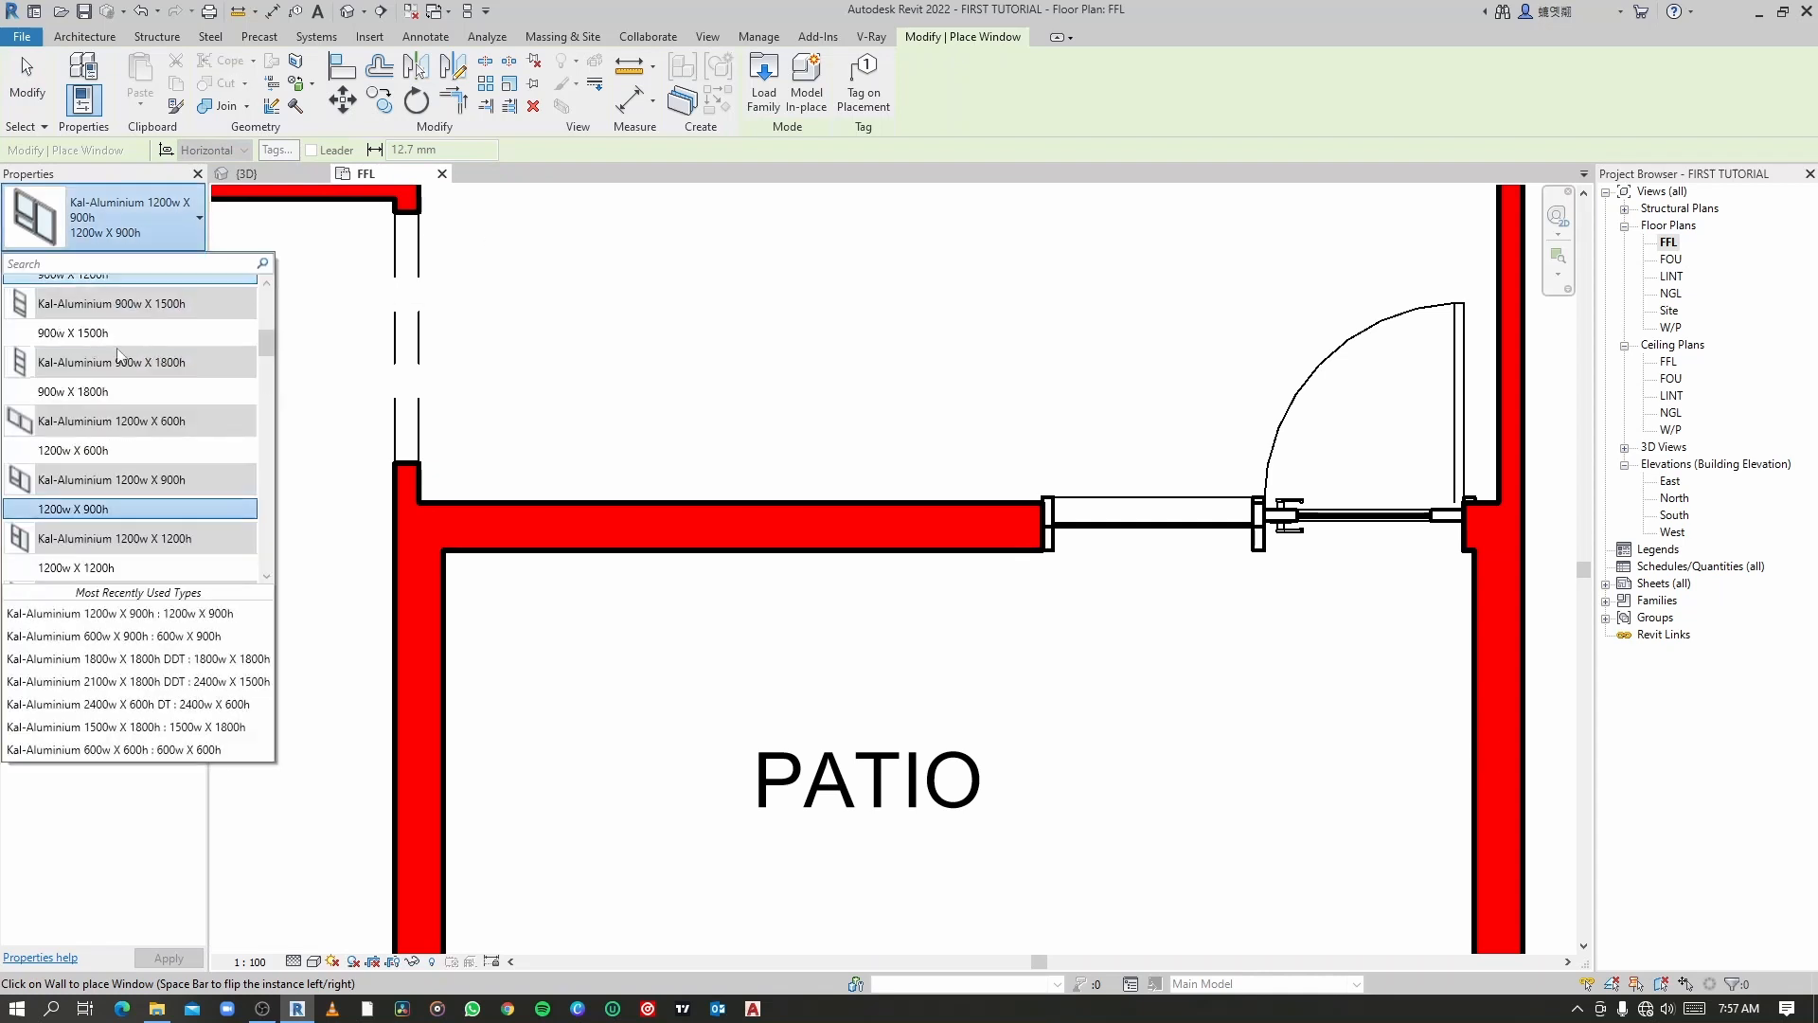
scroll(85, 490, down, 5)
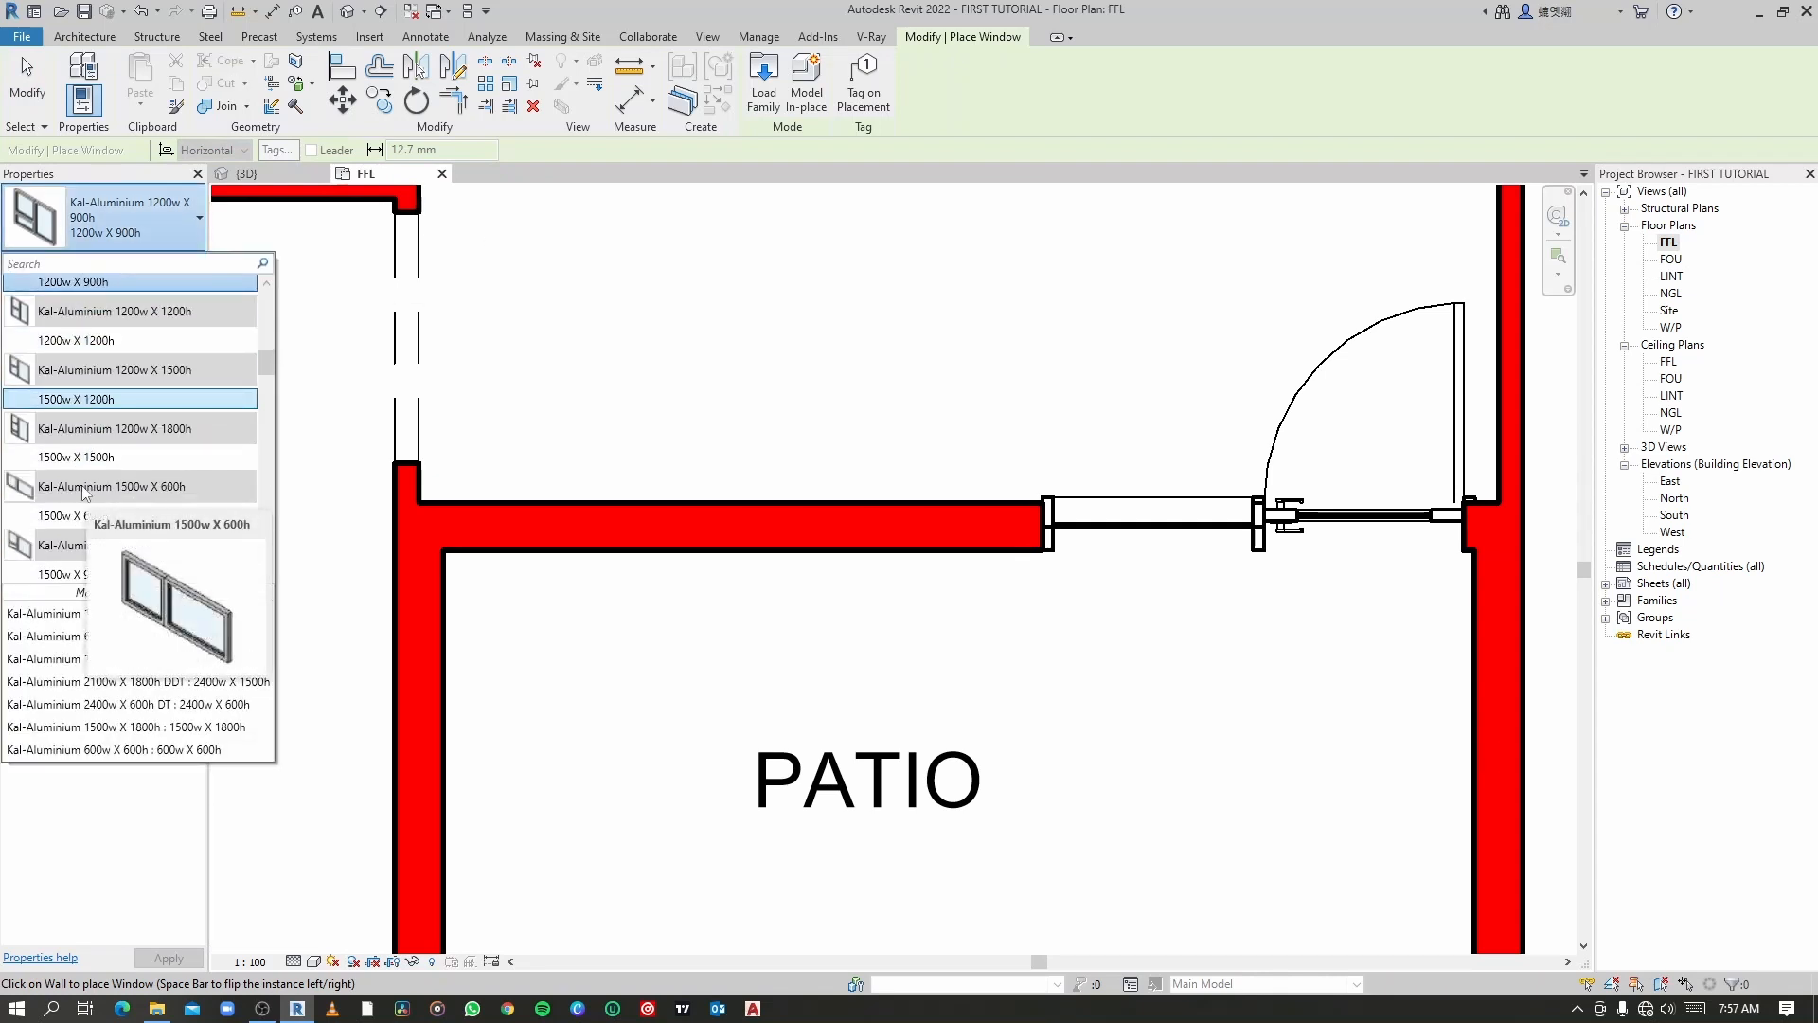
scroll(86, 490, down, 4)
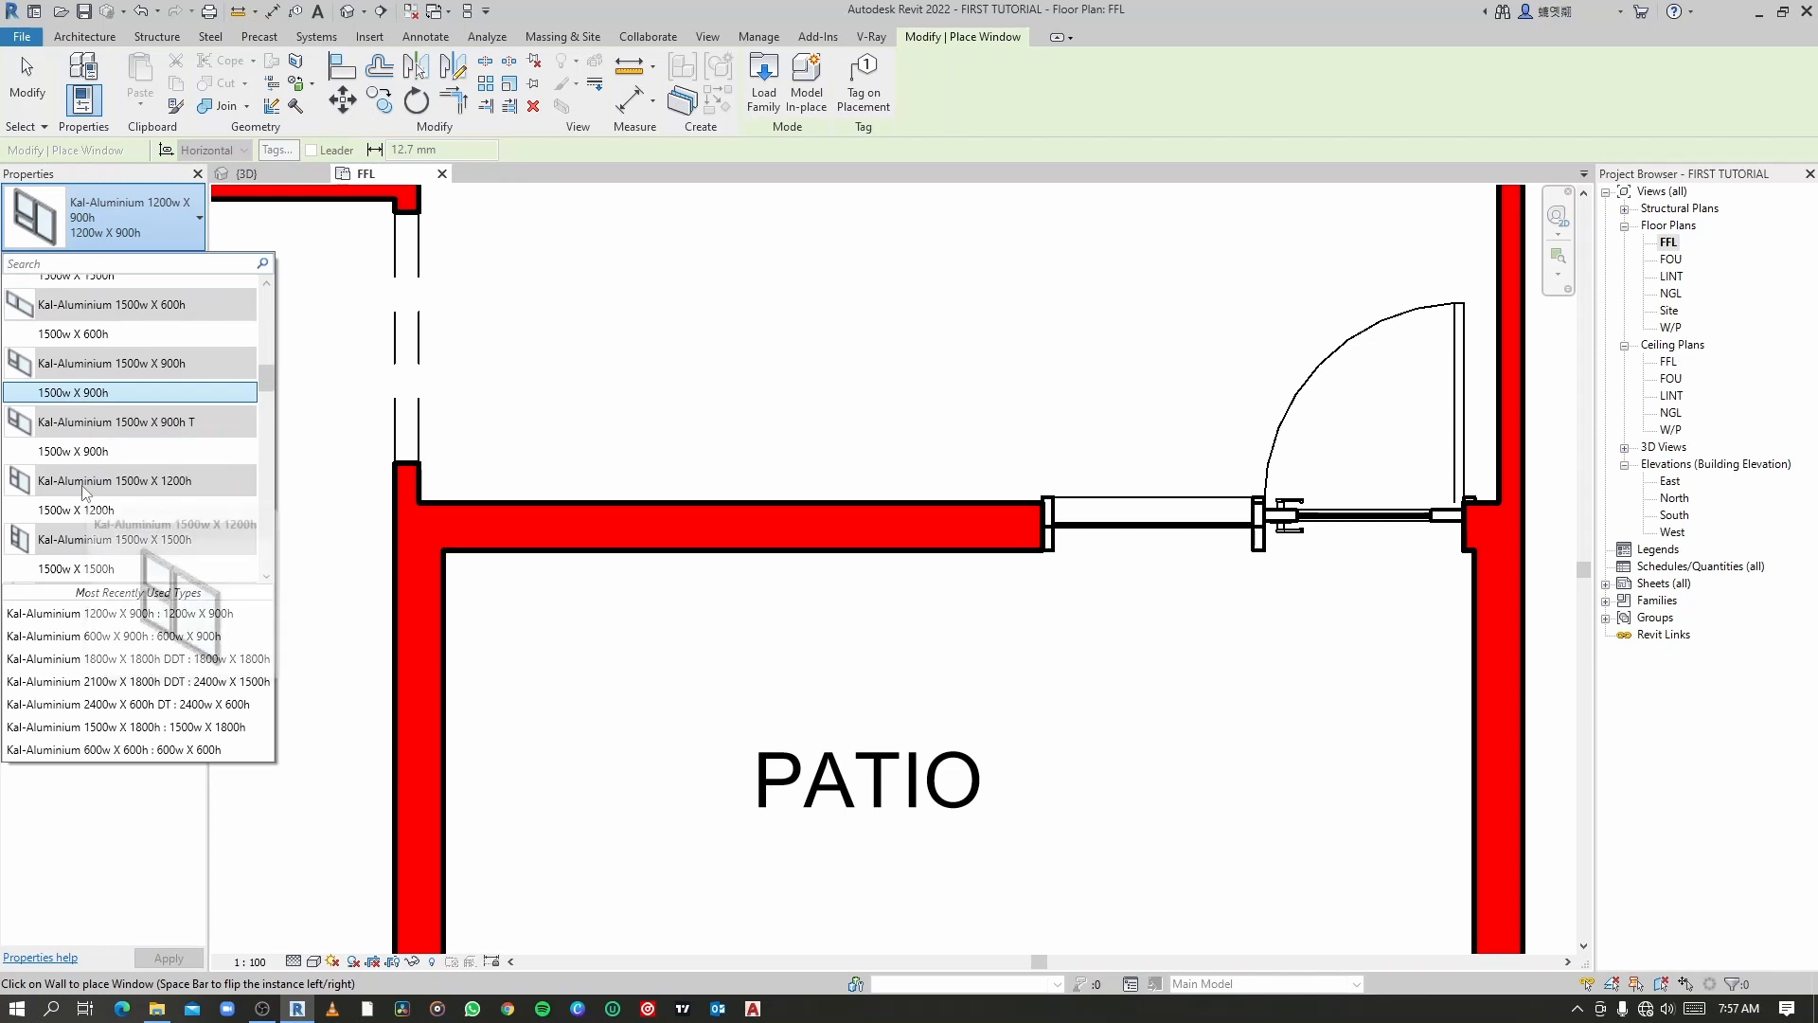
scroll(85, 491, down, 5)
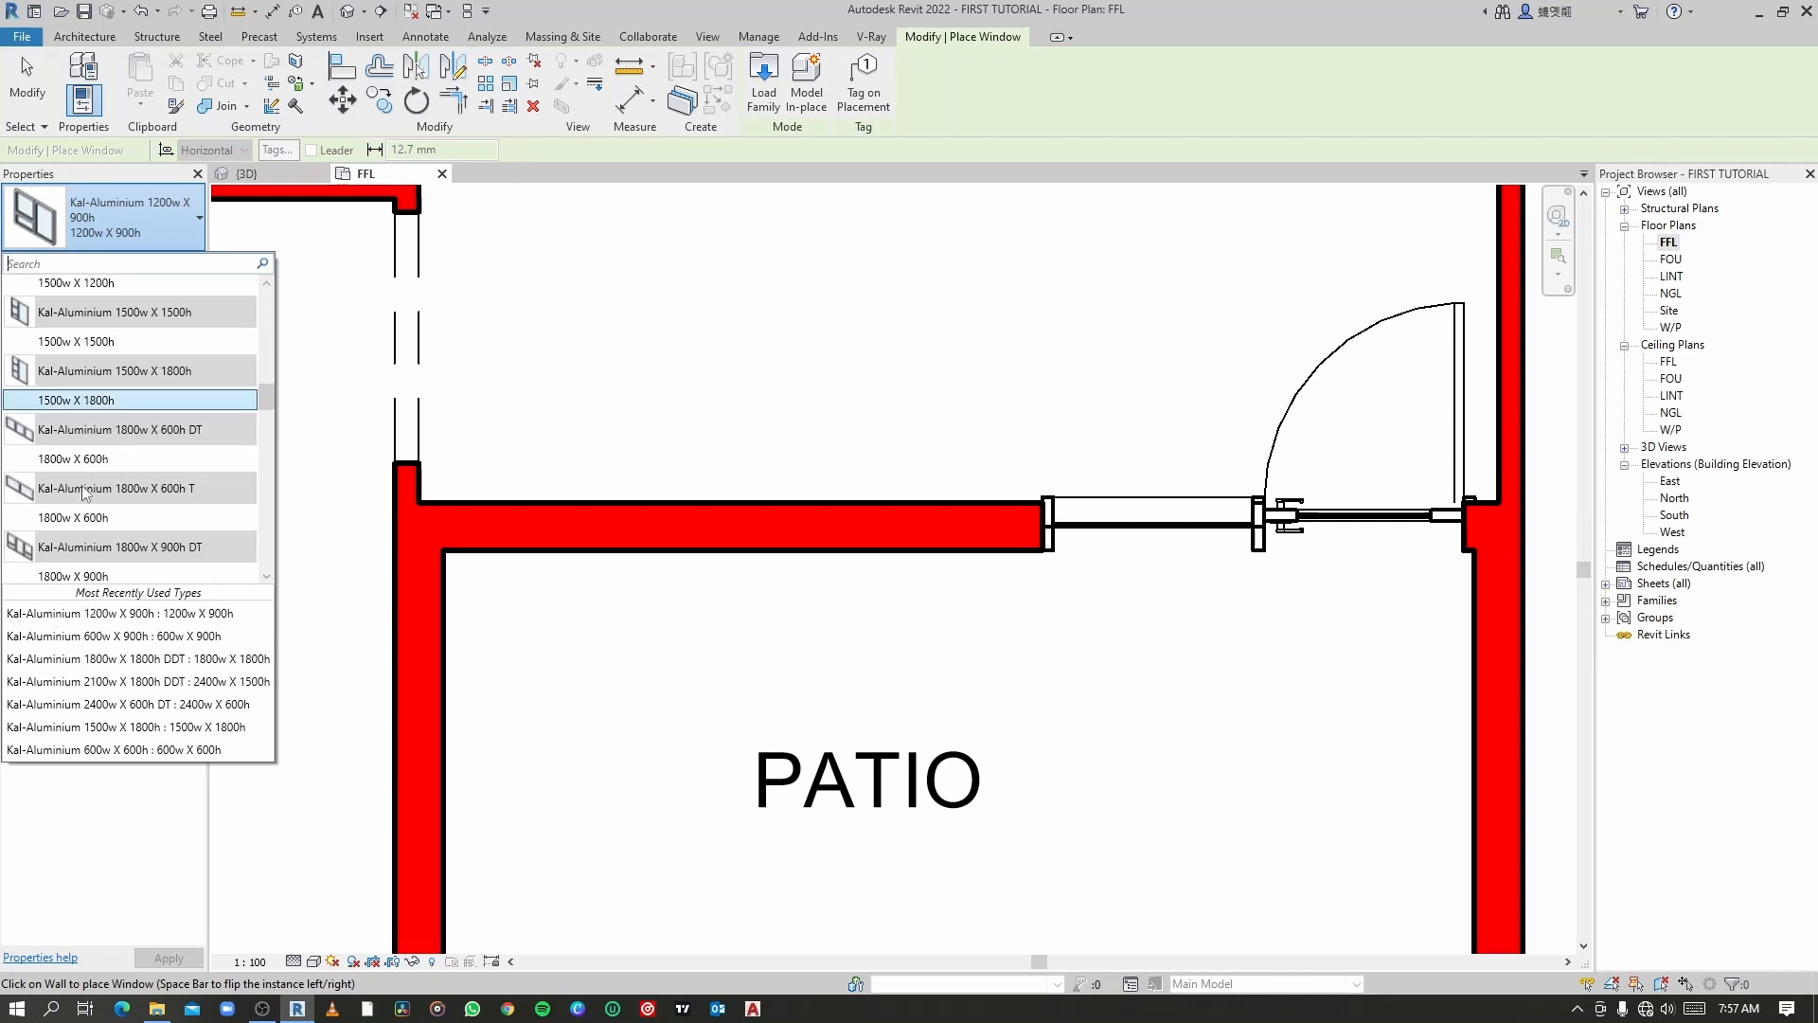
scroll(85, 491, down, 4)
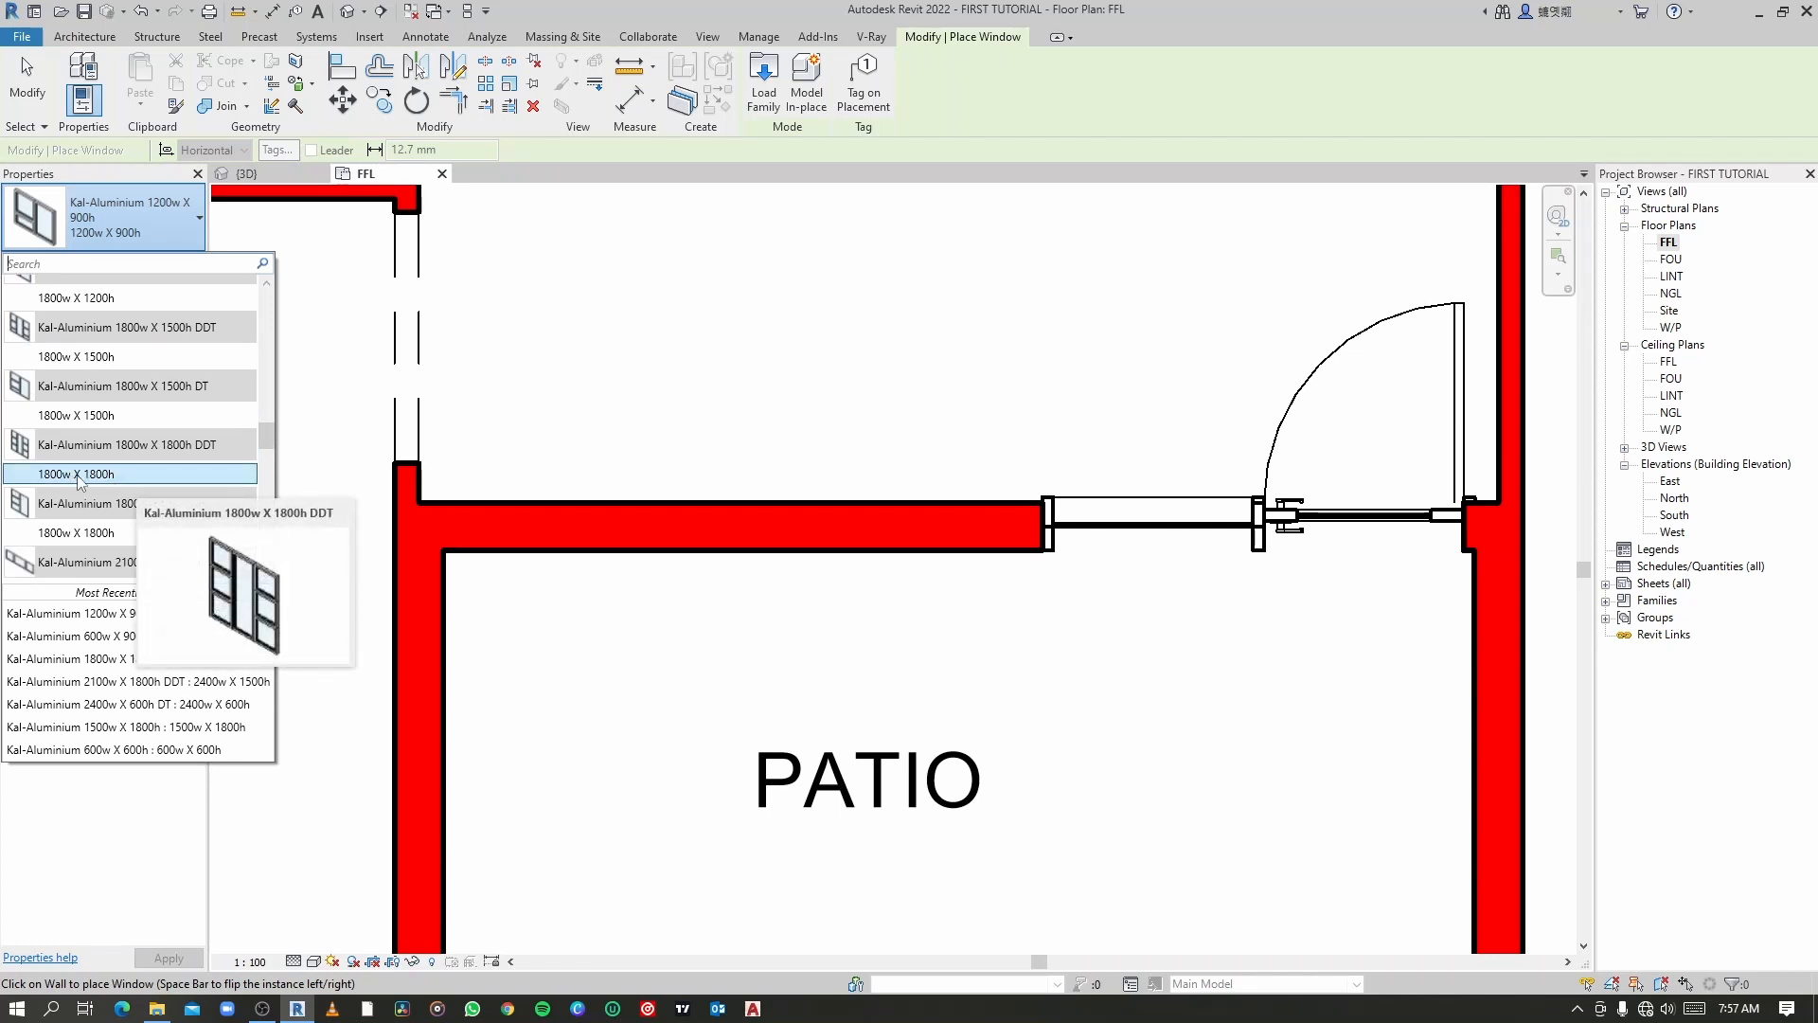
click(160, 541)
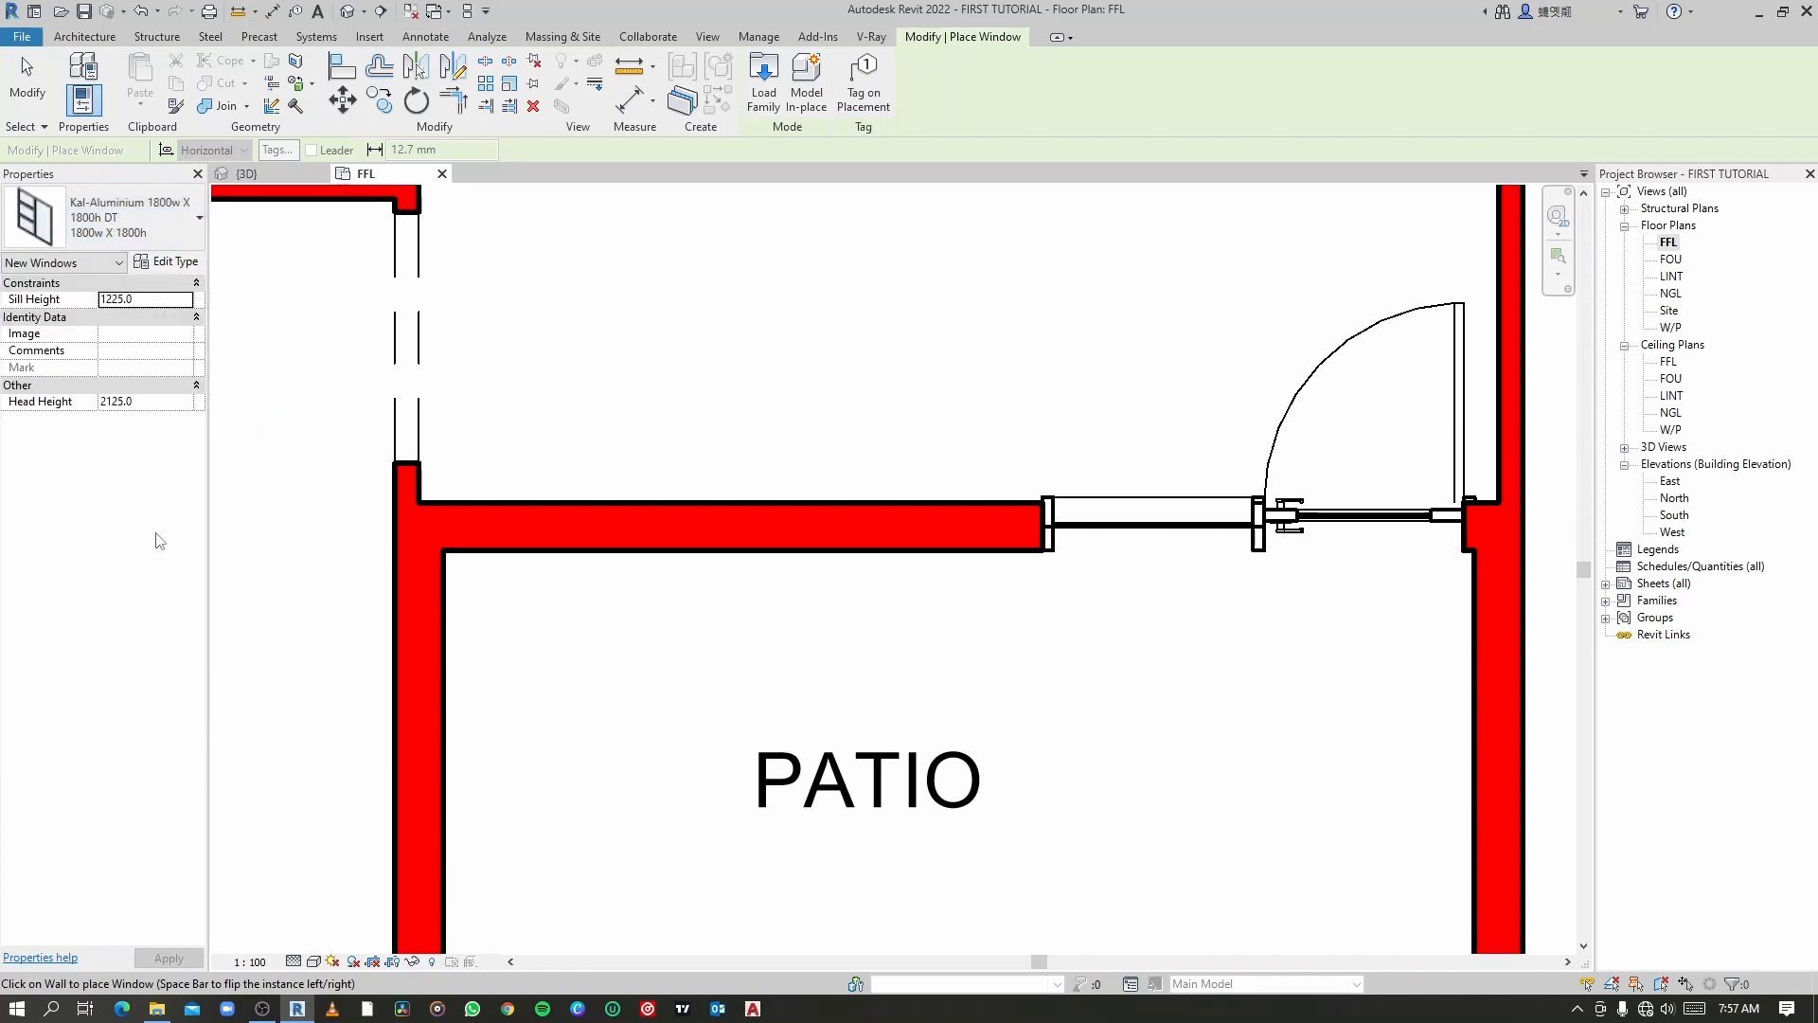
Step: Place the window in the lounge–patio wall beside the sidelight door, about 420 mm from the kitchen-side wall
click(734, 554)
scroll(730, 503, down, 4)
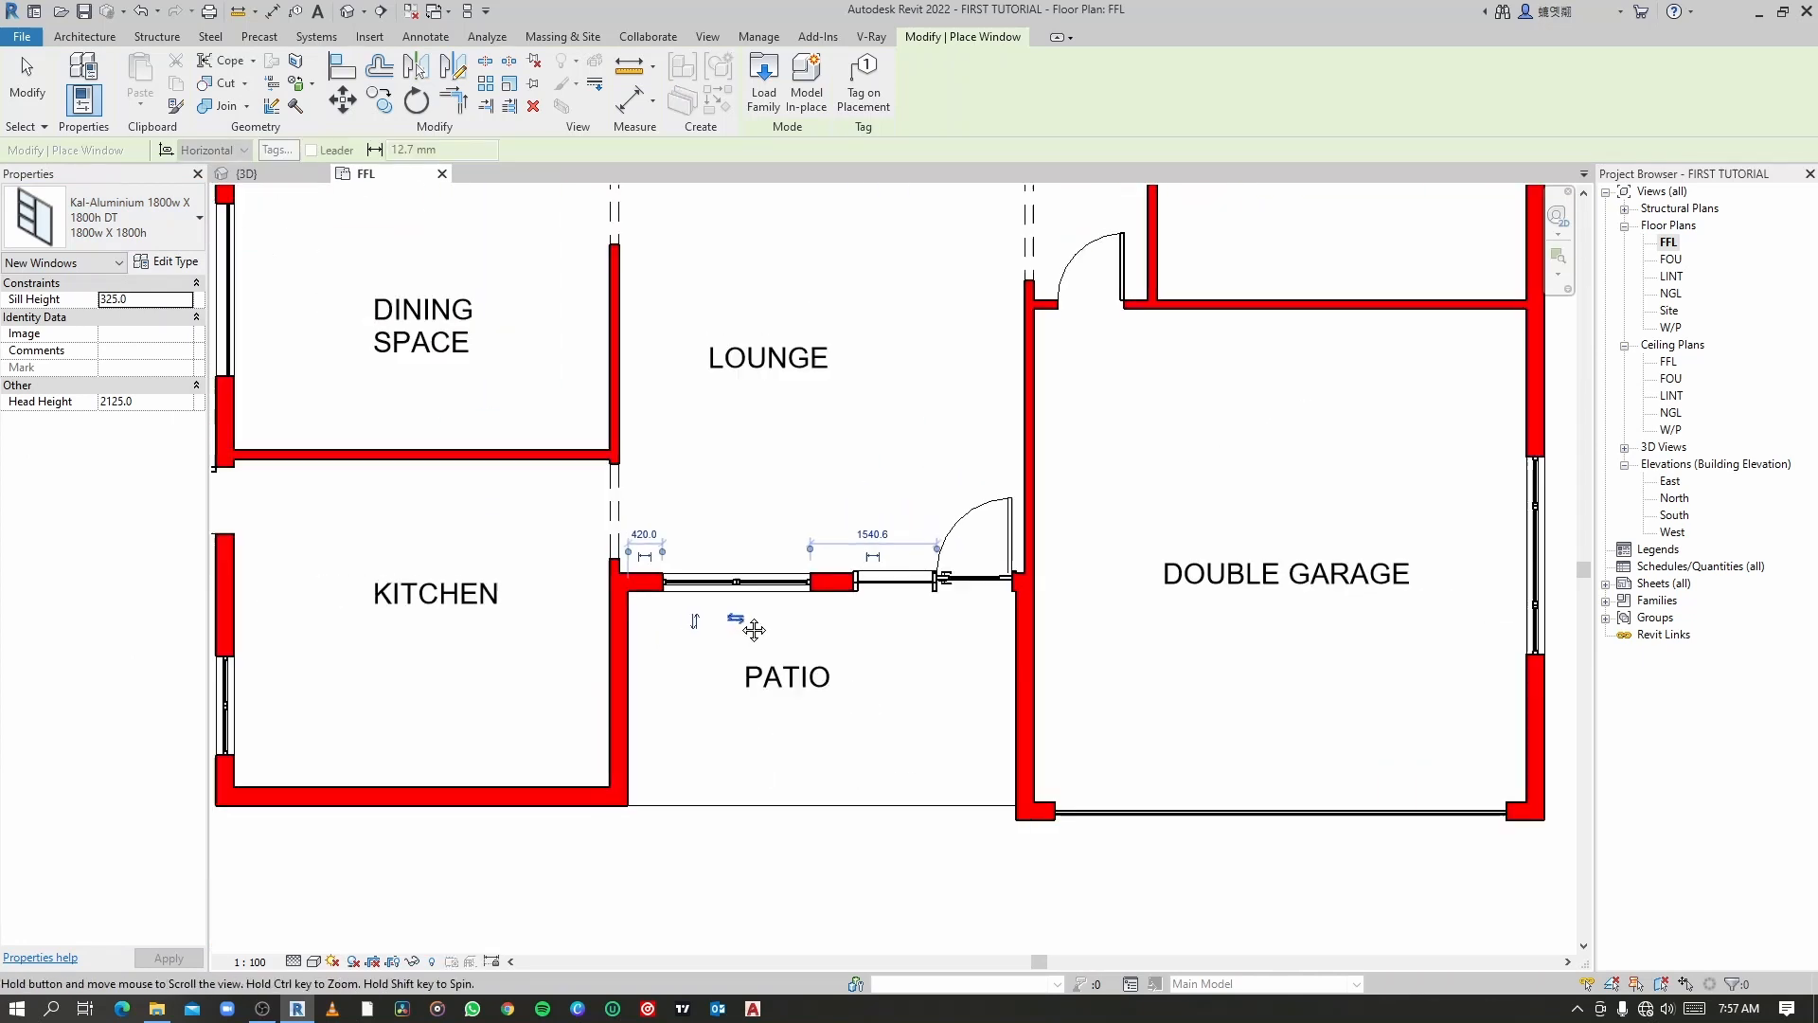
scroll(730, 539, down, 5)
middle_drag(796, 593, 855, 667)
scroll(1009, 550, up, 3)
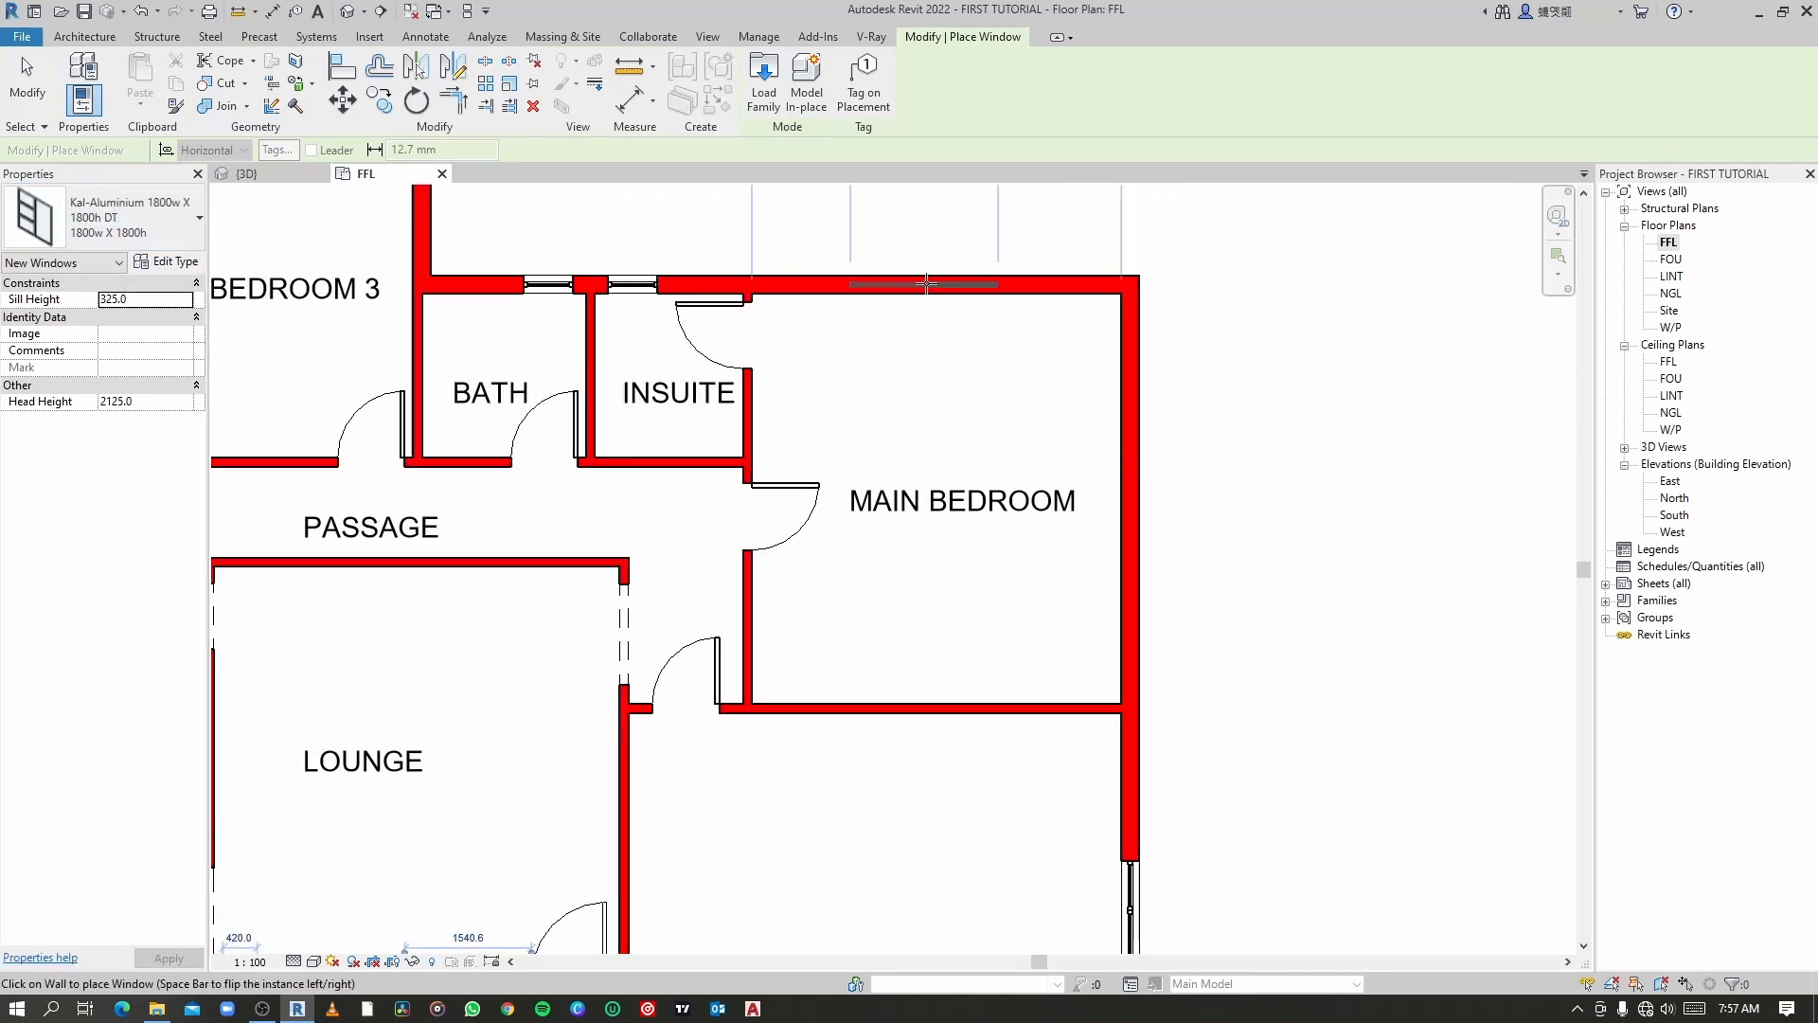
key(Escape)
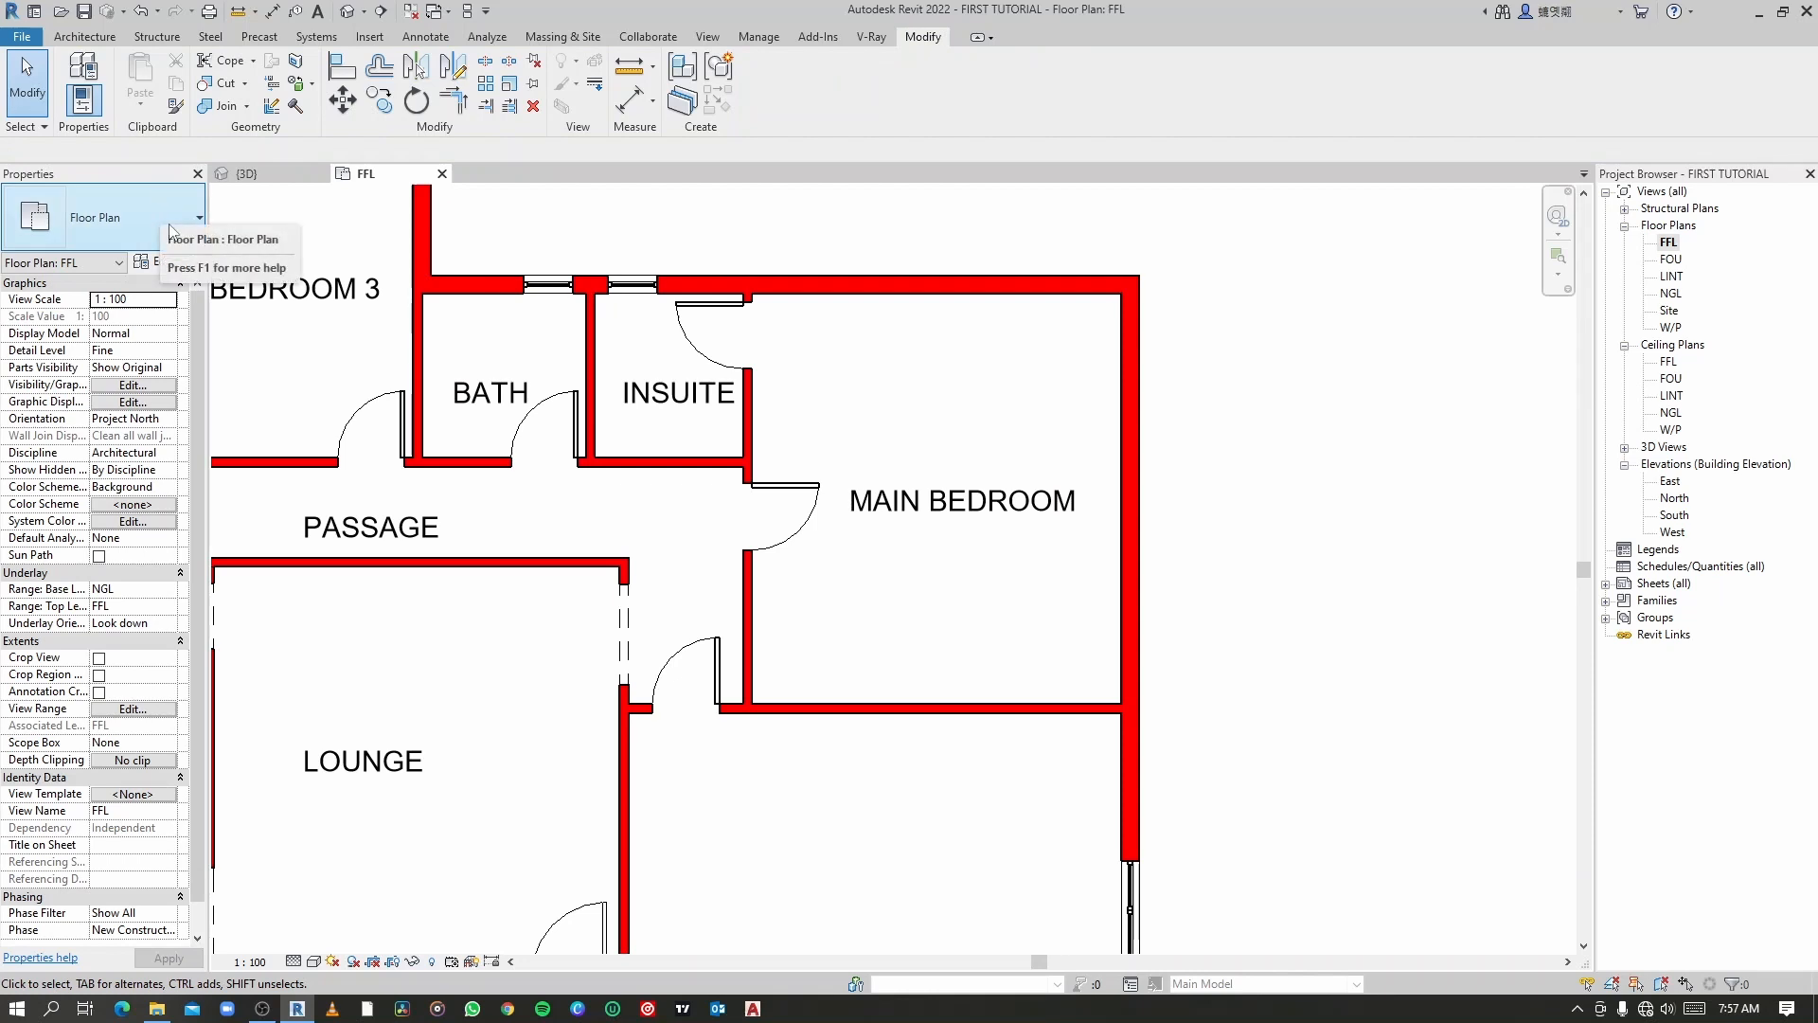
key(w)
key(n)
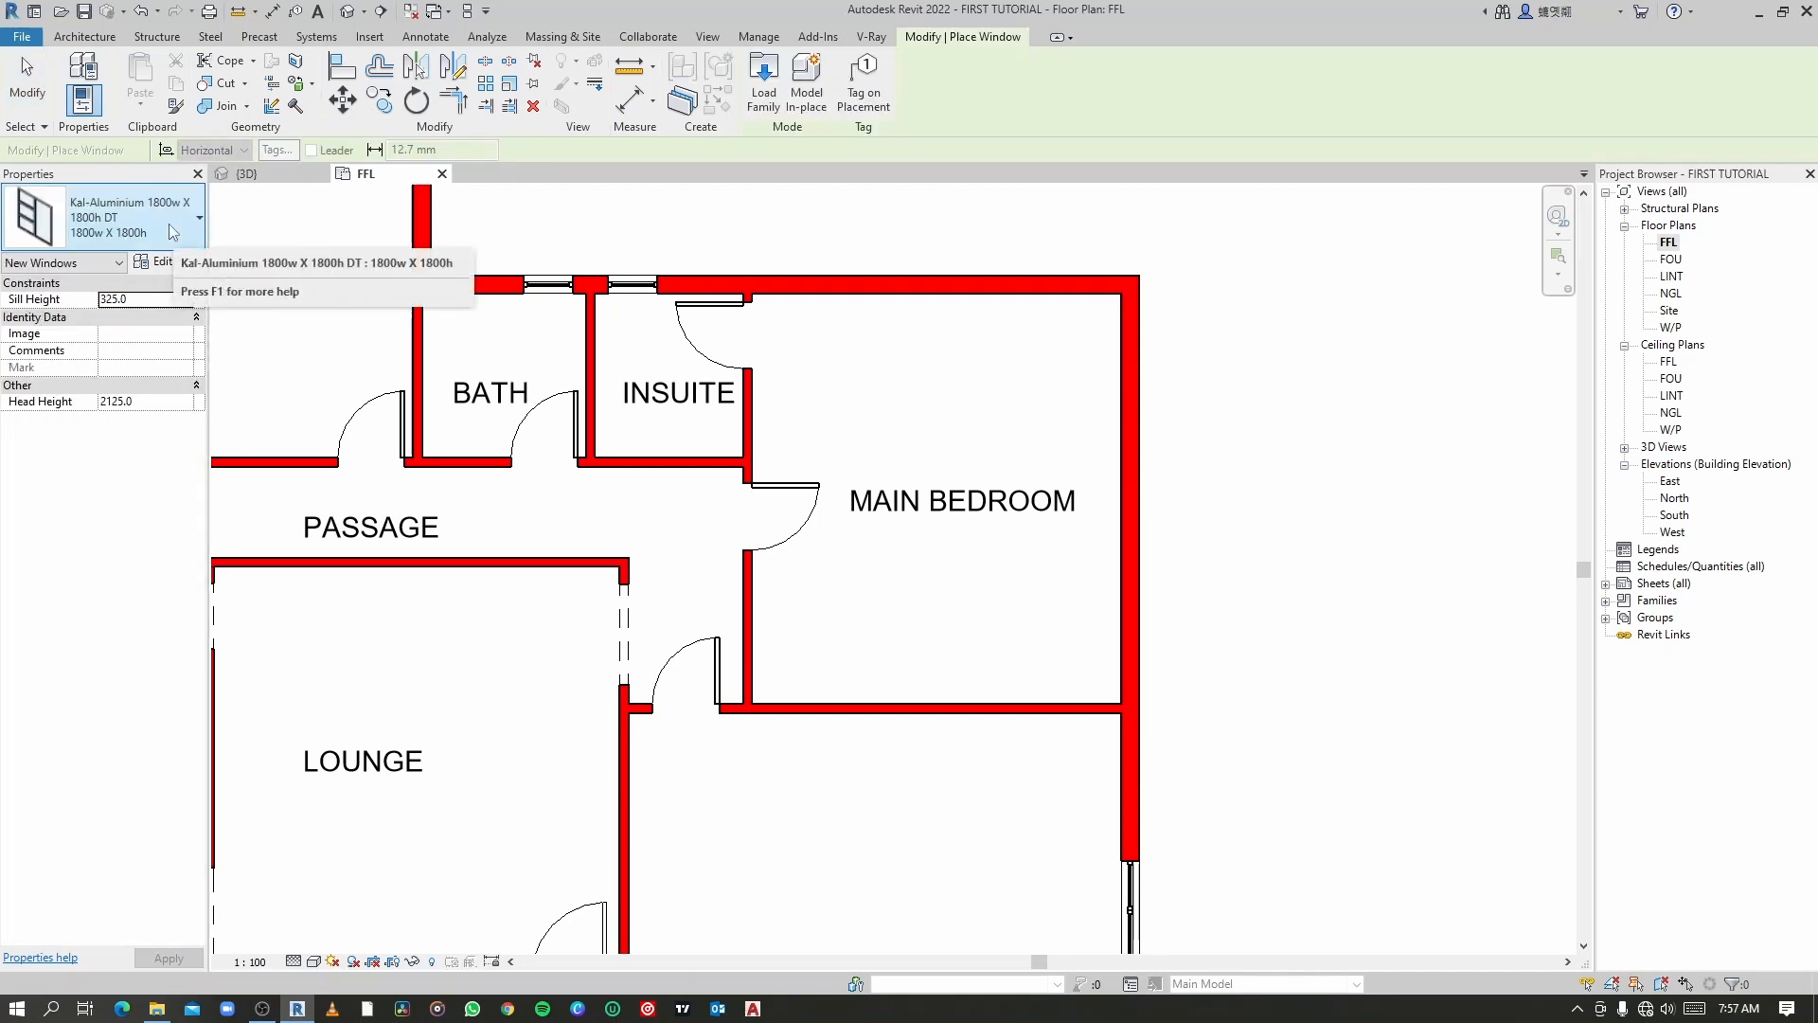
click(173, 232)
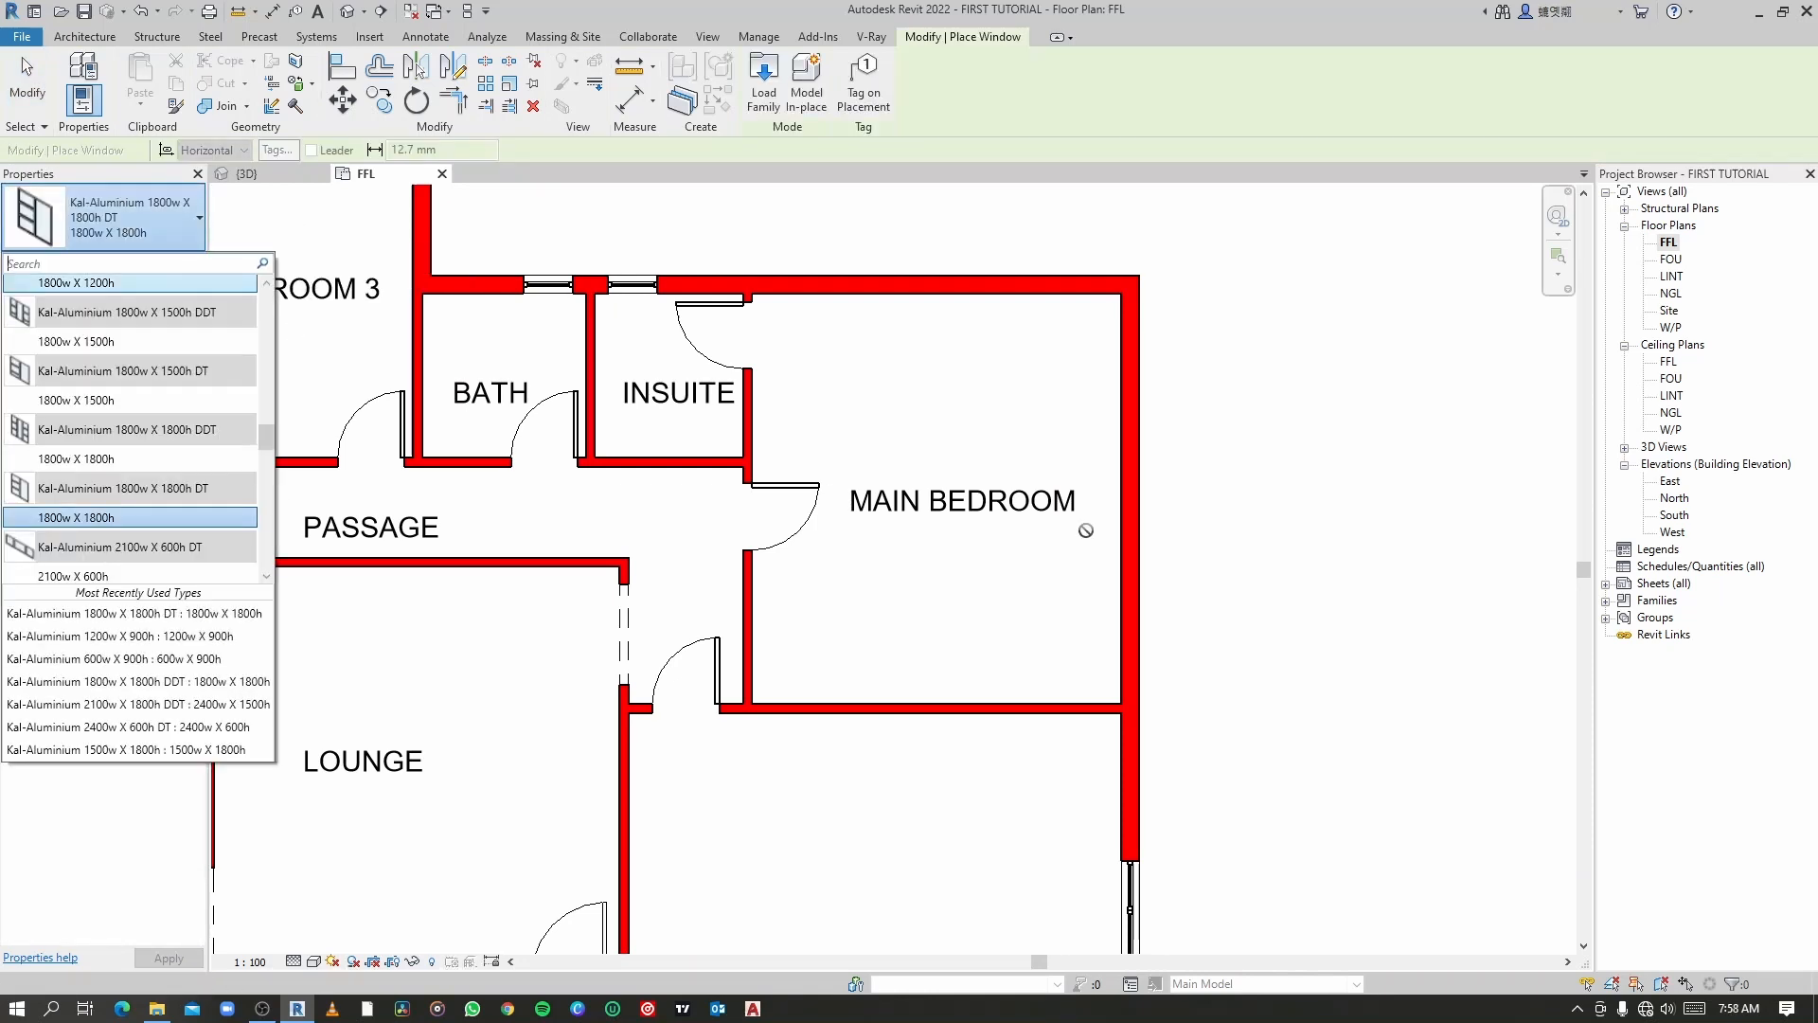
key(Escape)
key(Escape)
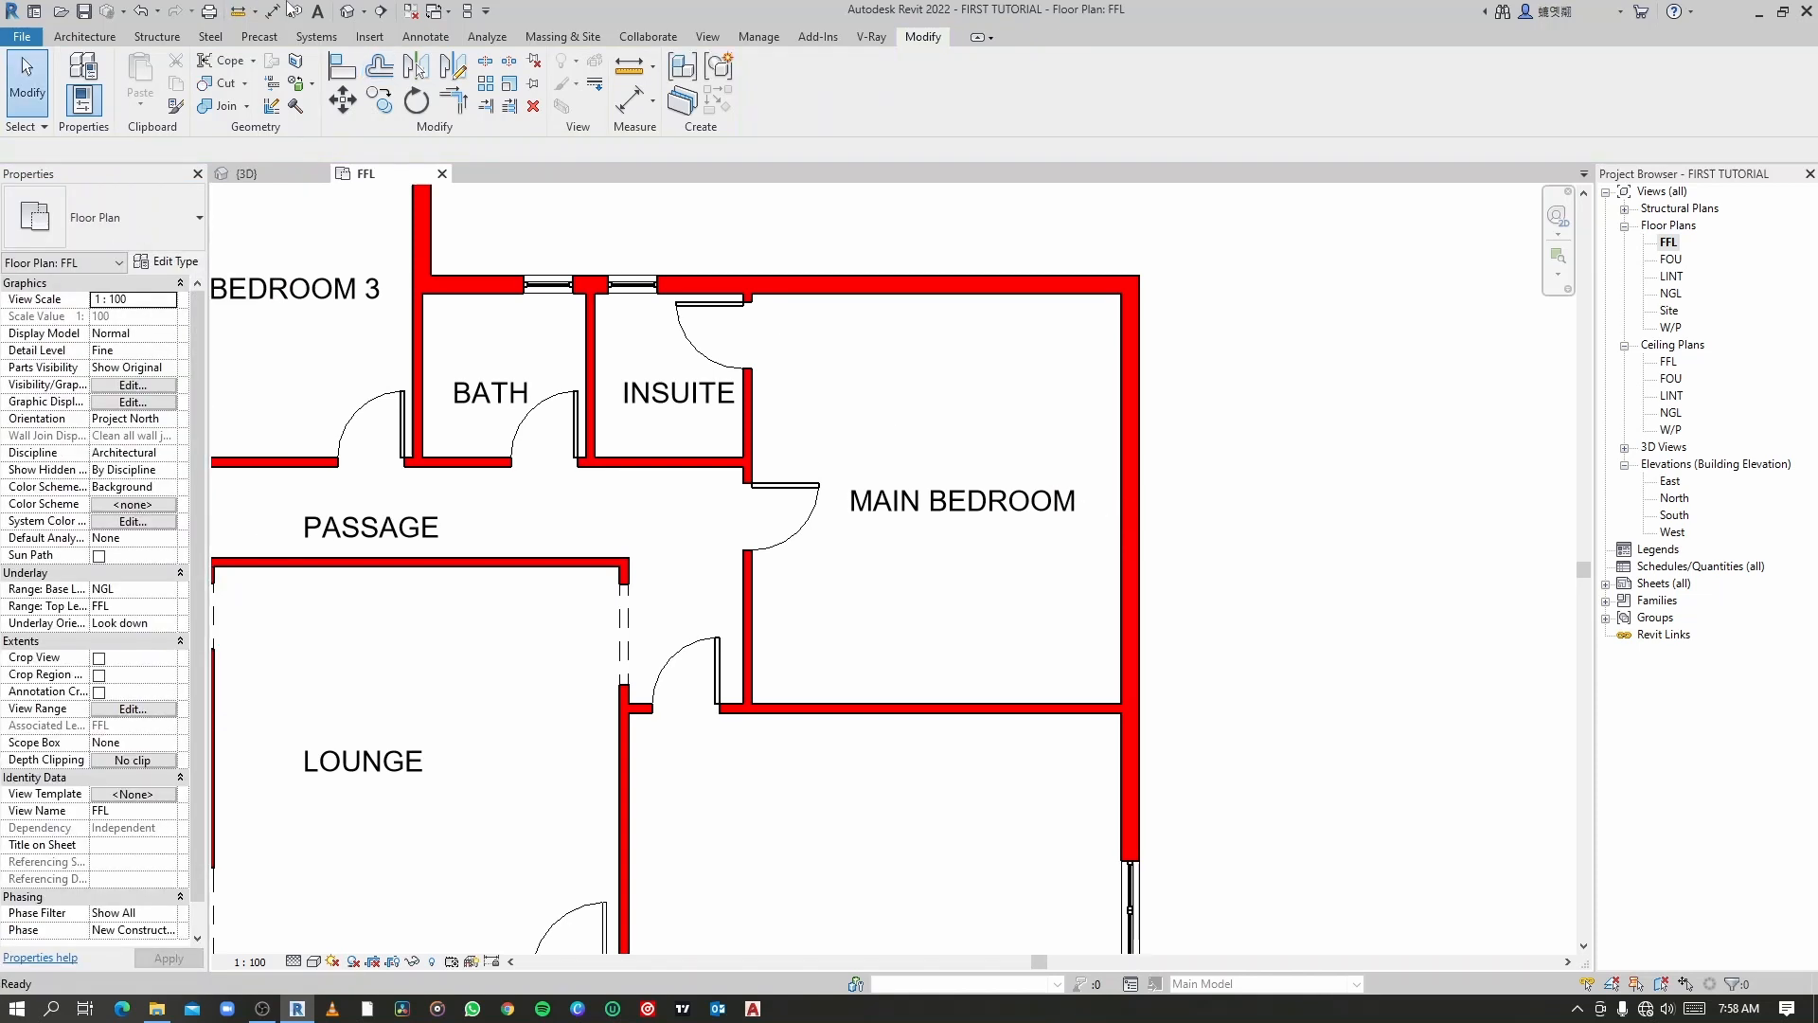
Step: Check the house model in the 3D view and return to the FFL floor plan
click(349, 11)
scroll(833, 606, down, 5)
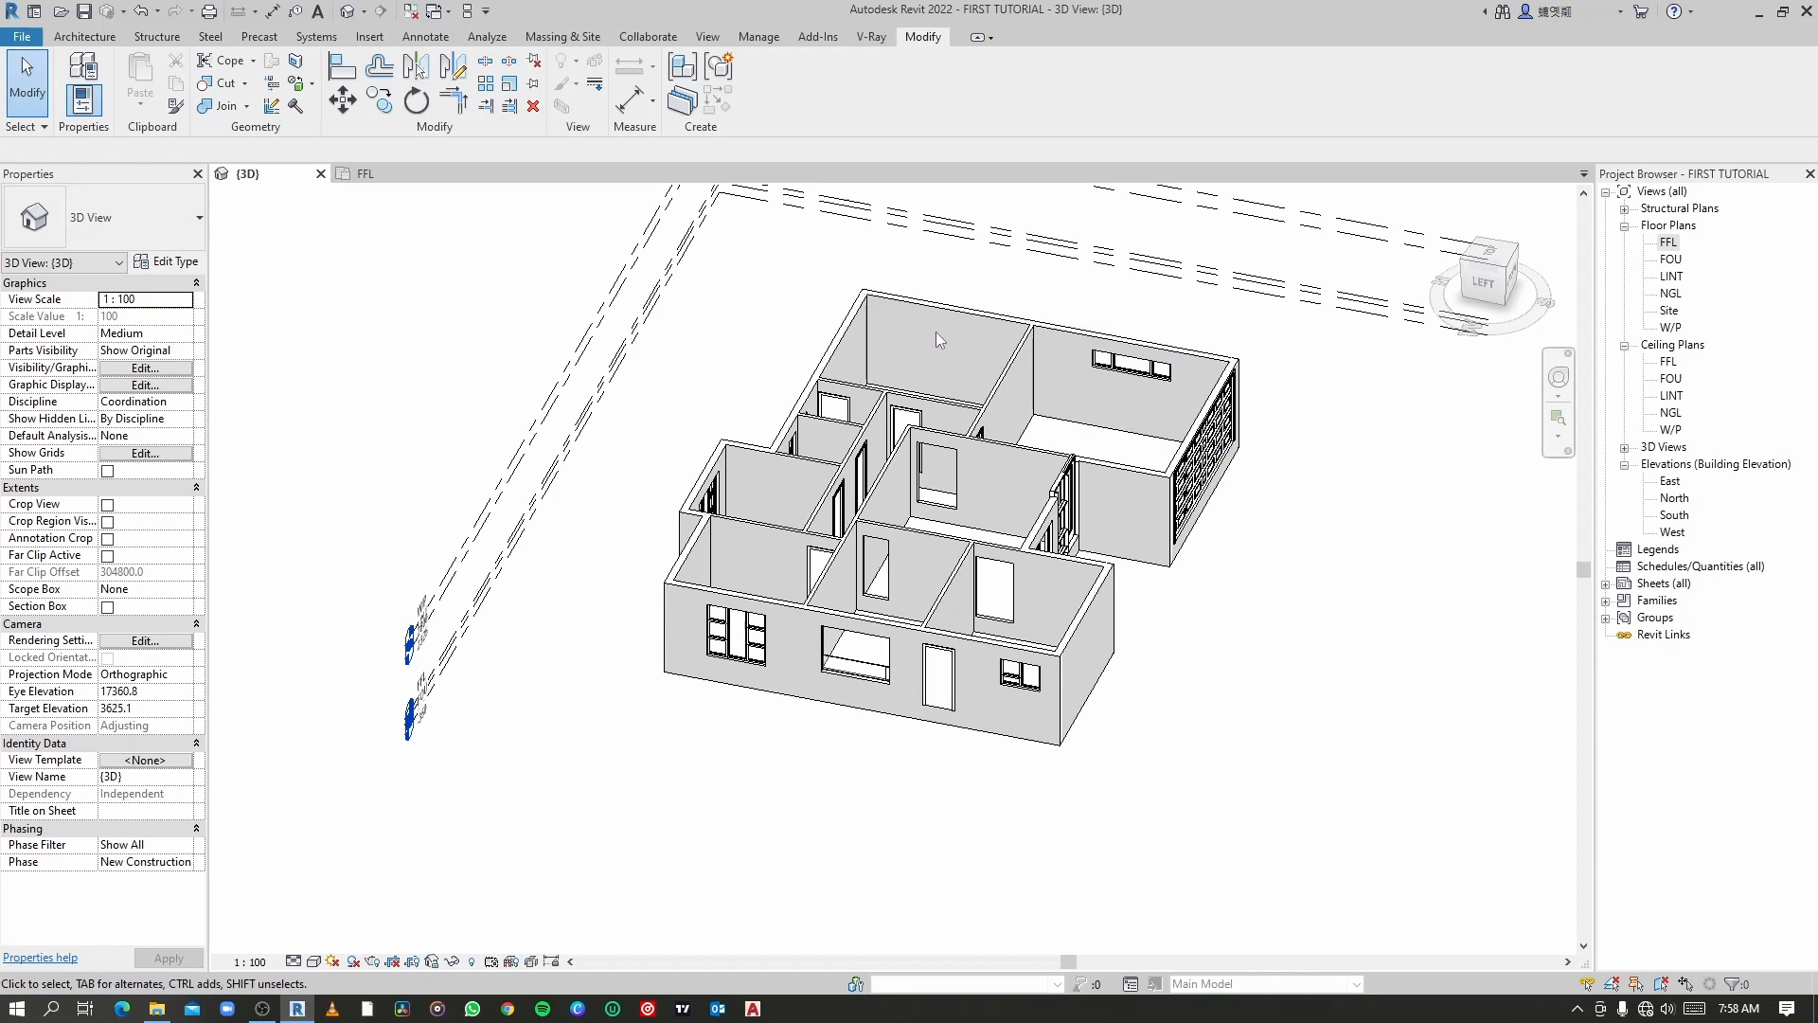
double_click(1668, 242)
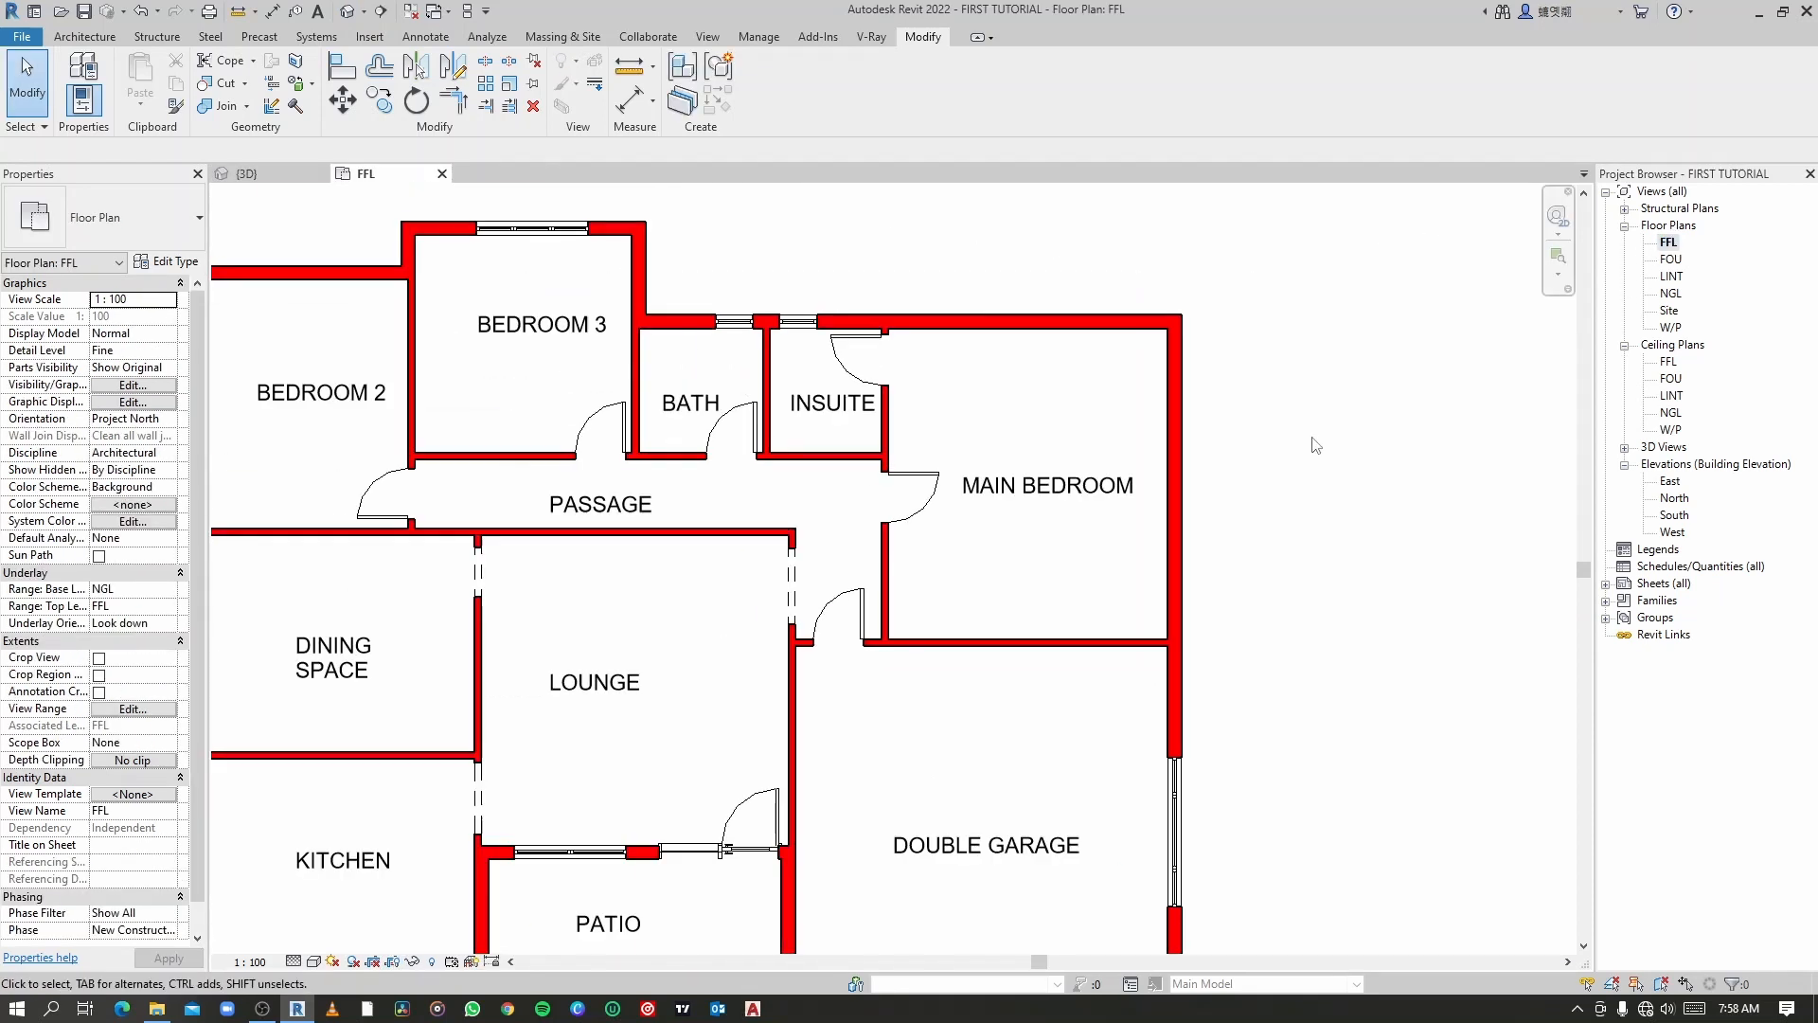
Step: Start a new window using the Kal-Aluminium 2100w X 1800h DDT family's 2400w X 1500h type
key(w)
key(n)
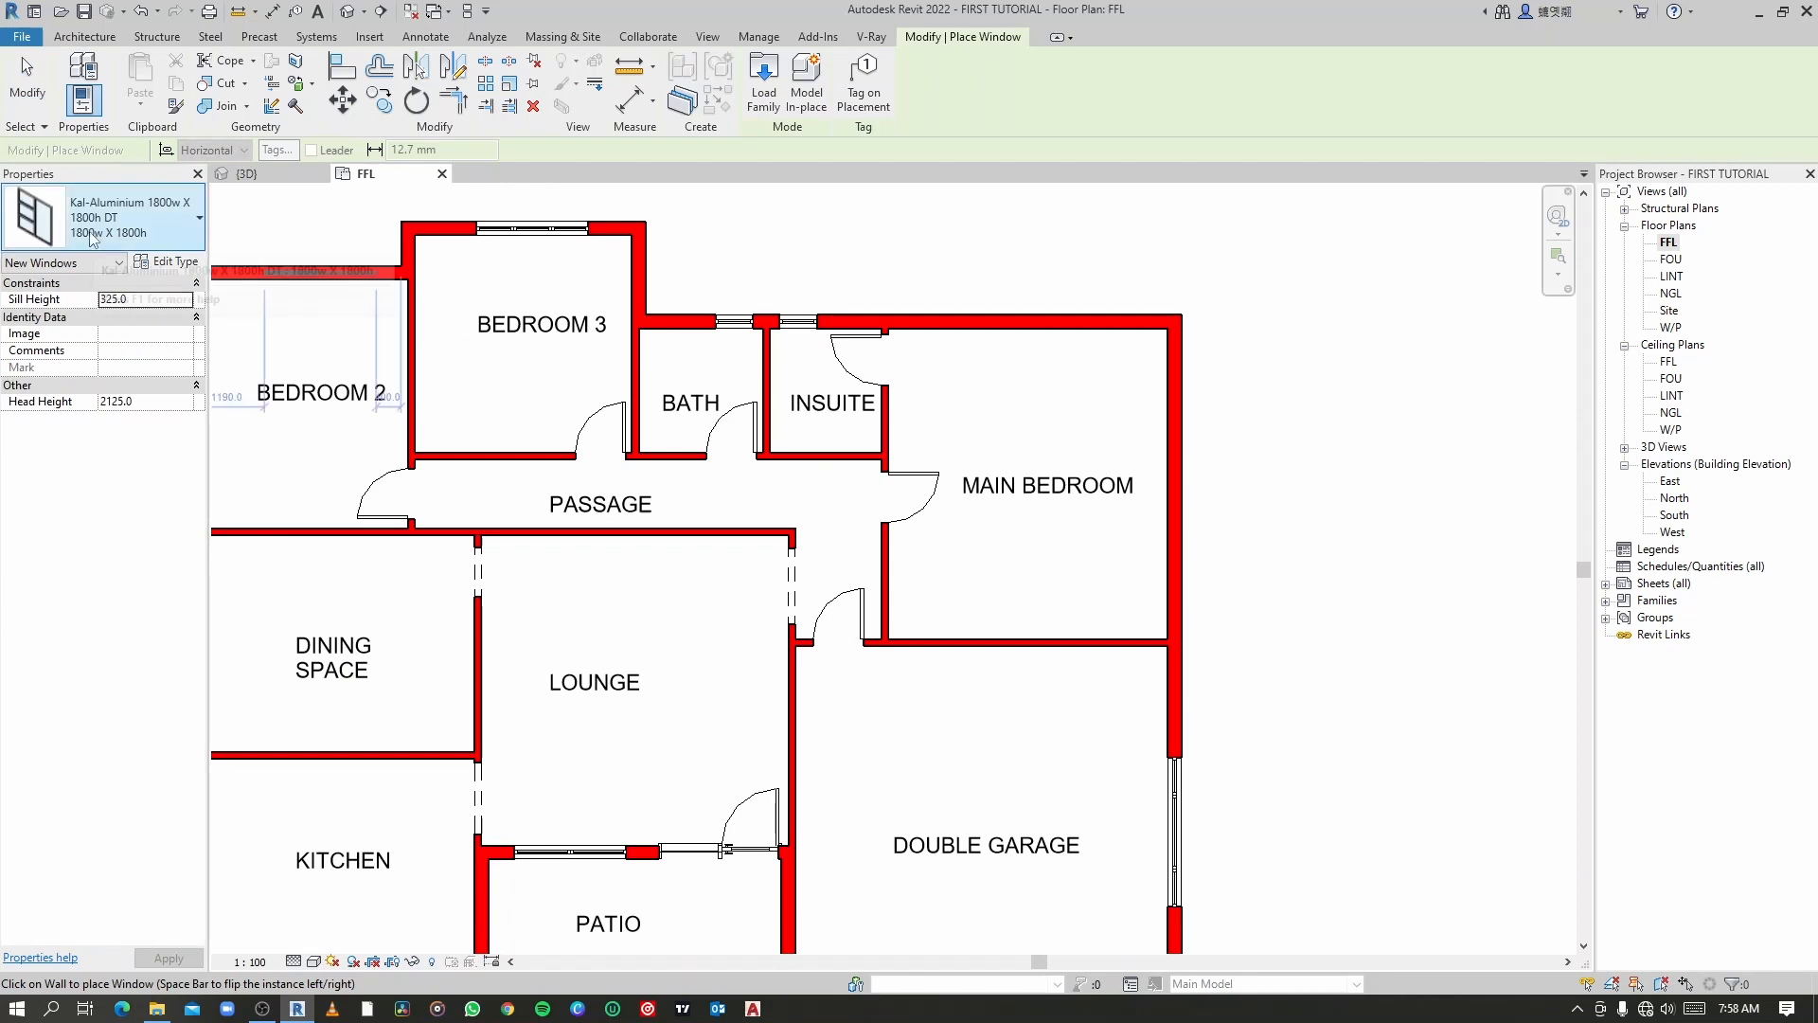
click(124, 220)
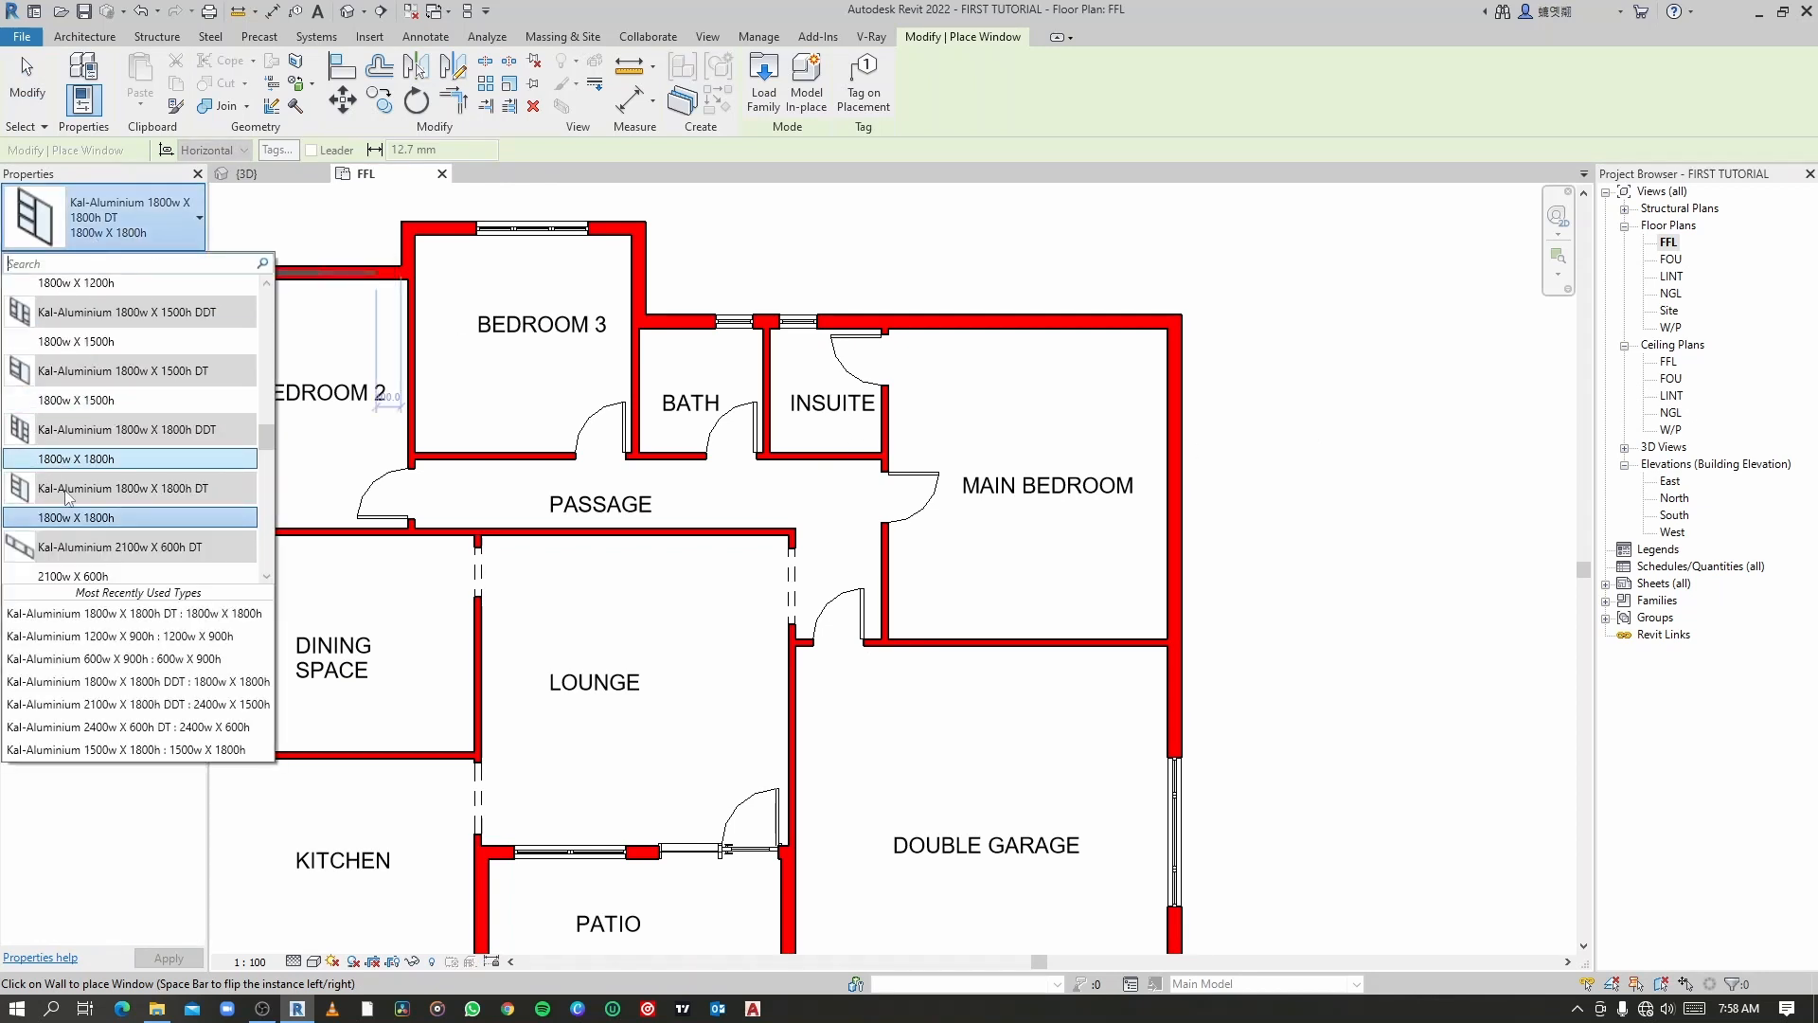
scroll(112, 464, down, 5)
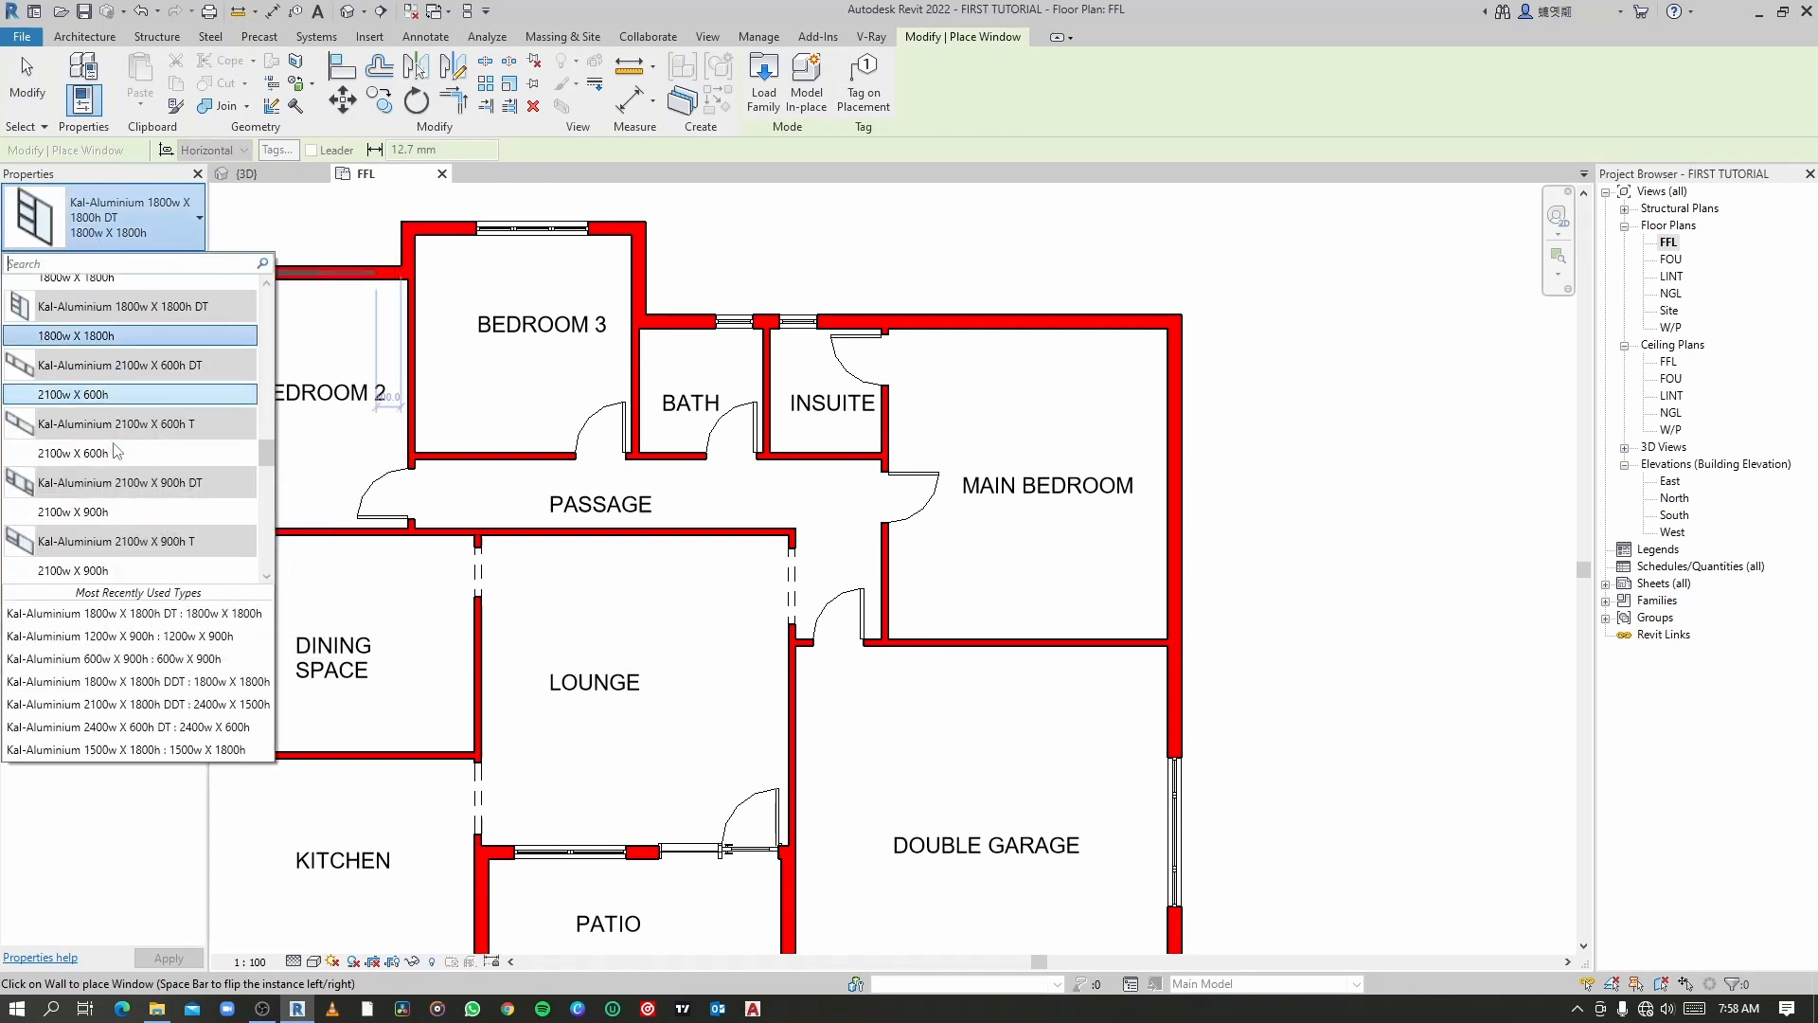
scroll(116, 452, down, 2)
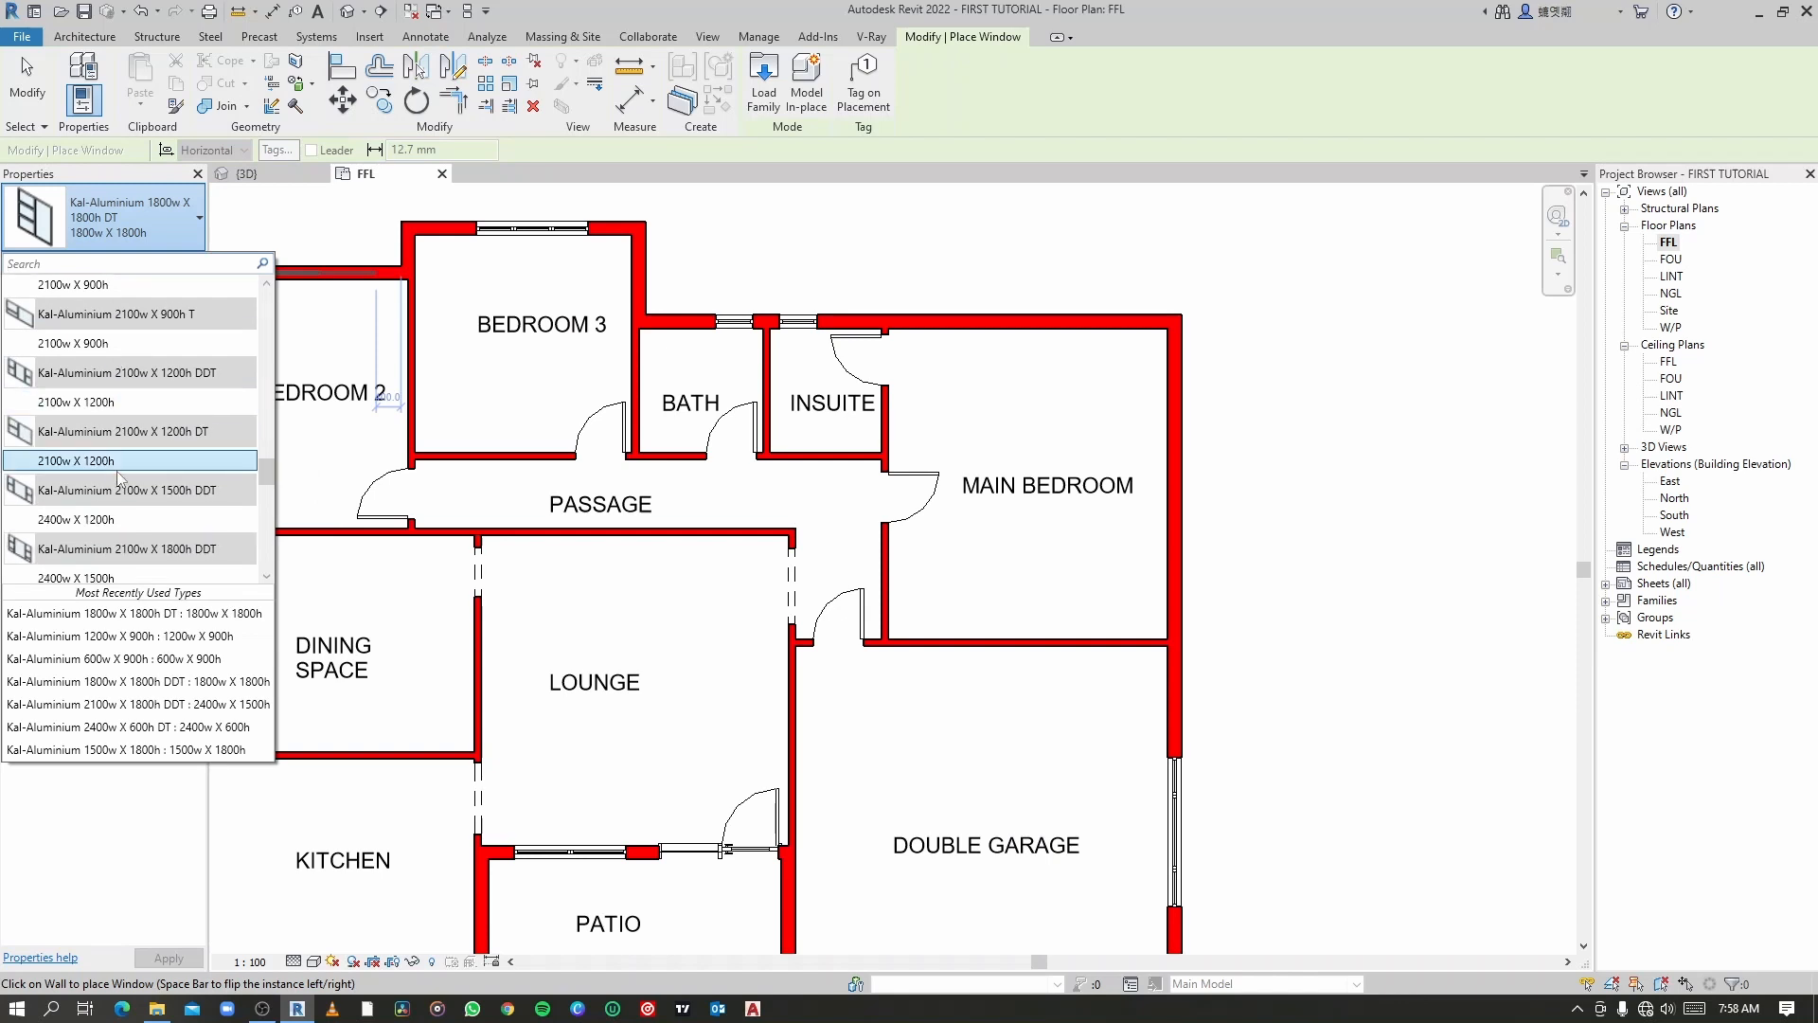
scroll(126, 519, down, 3)
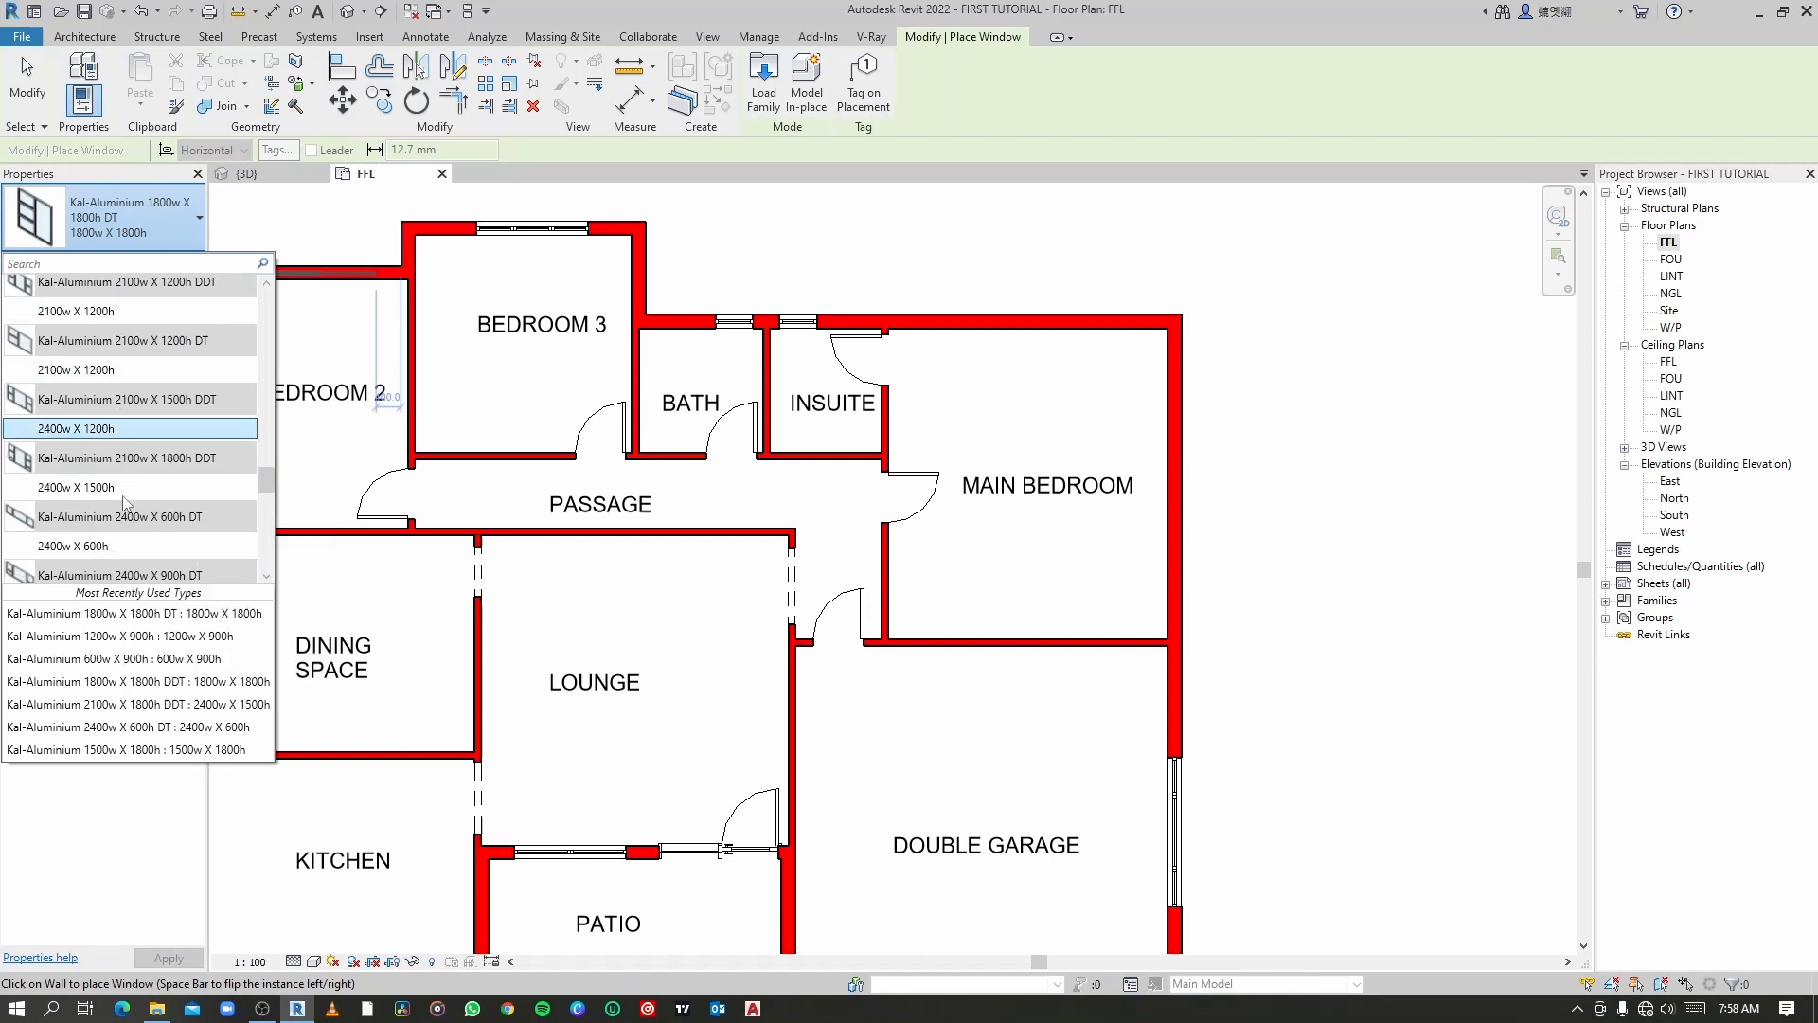
click(128, 437)
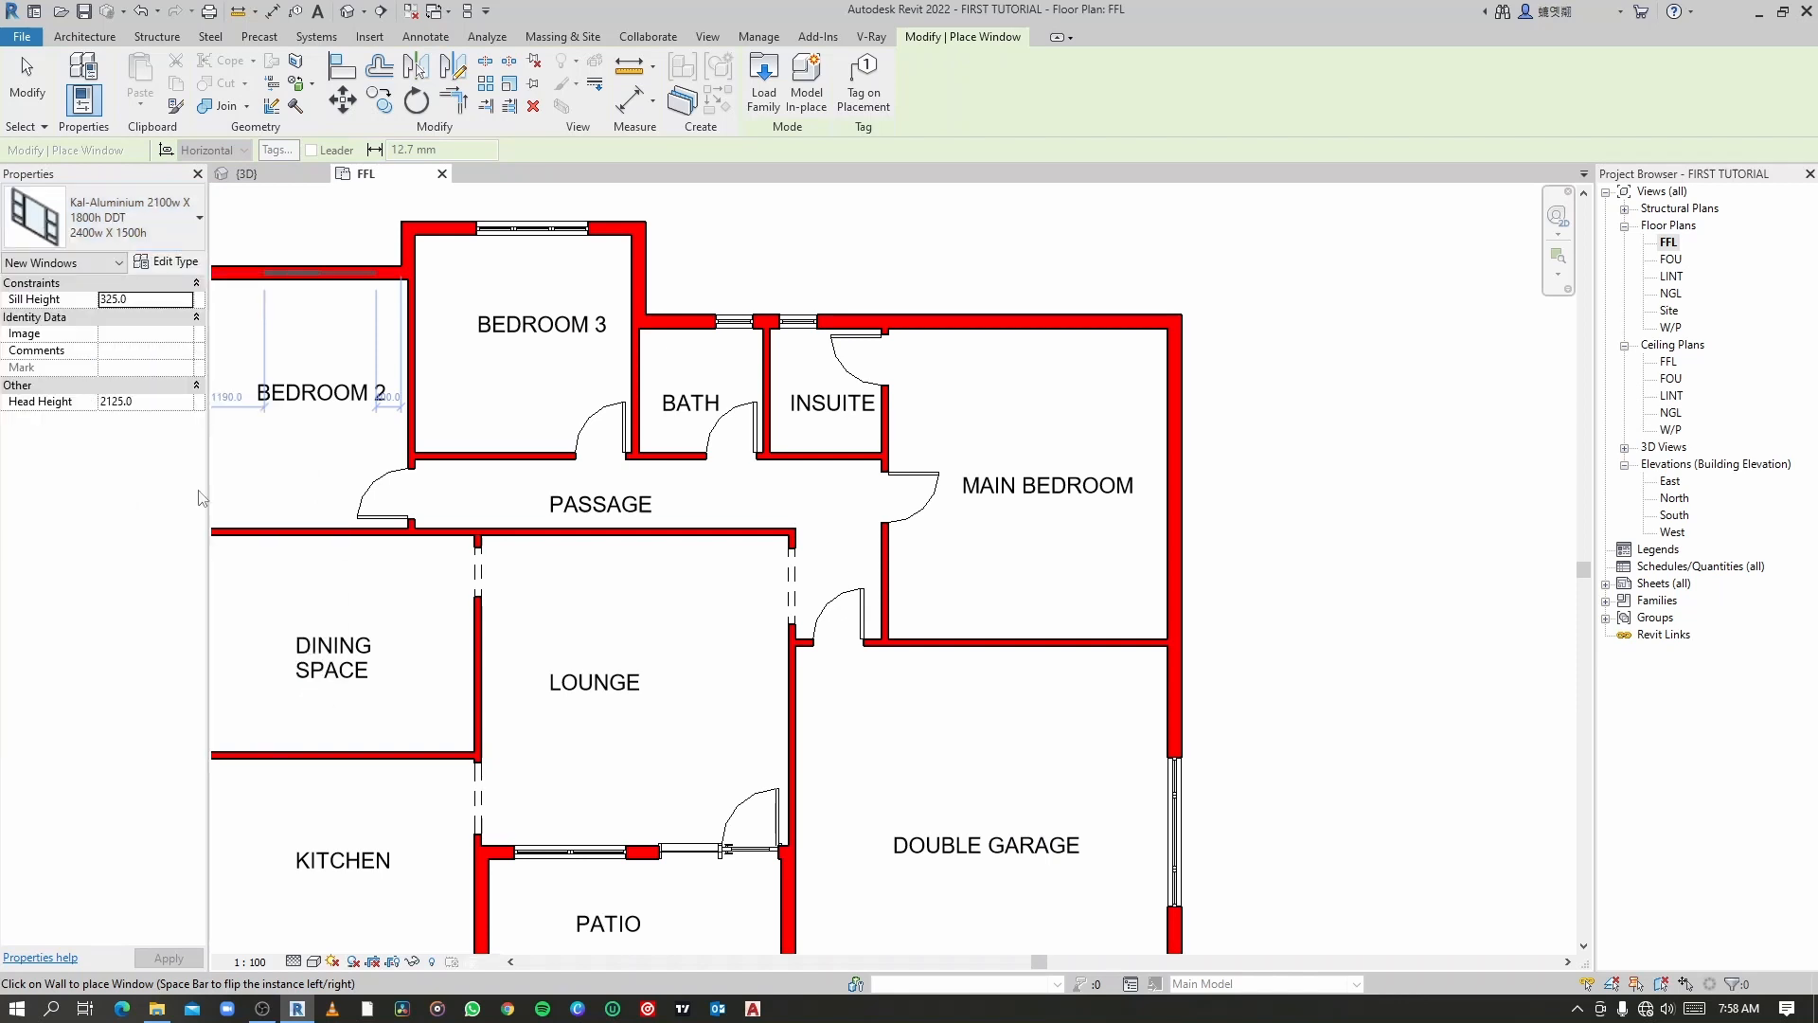
Step: Place the window in the main bedroom's exterior wall opposite its passage door, centred 1300 mm from both adjoining walls
click(1175, 483)
scroll(1293, 474, down, 2)
middle_drag(1294, 474, 1222, 398)
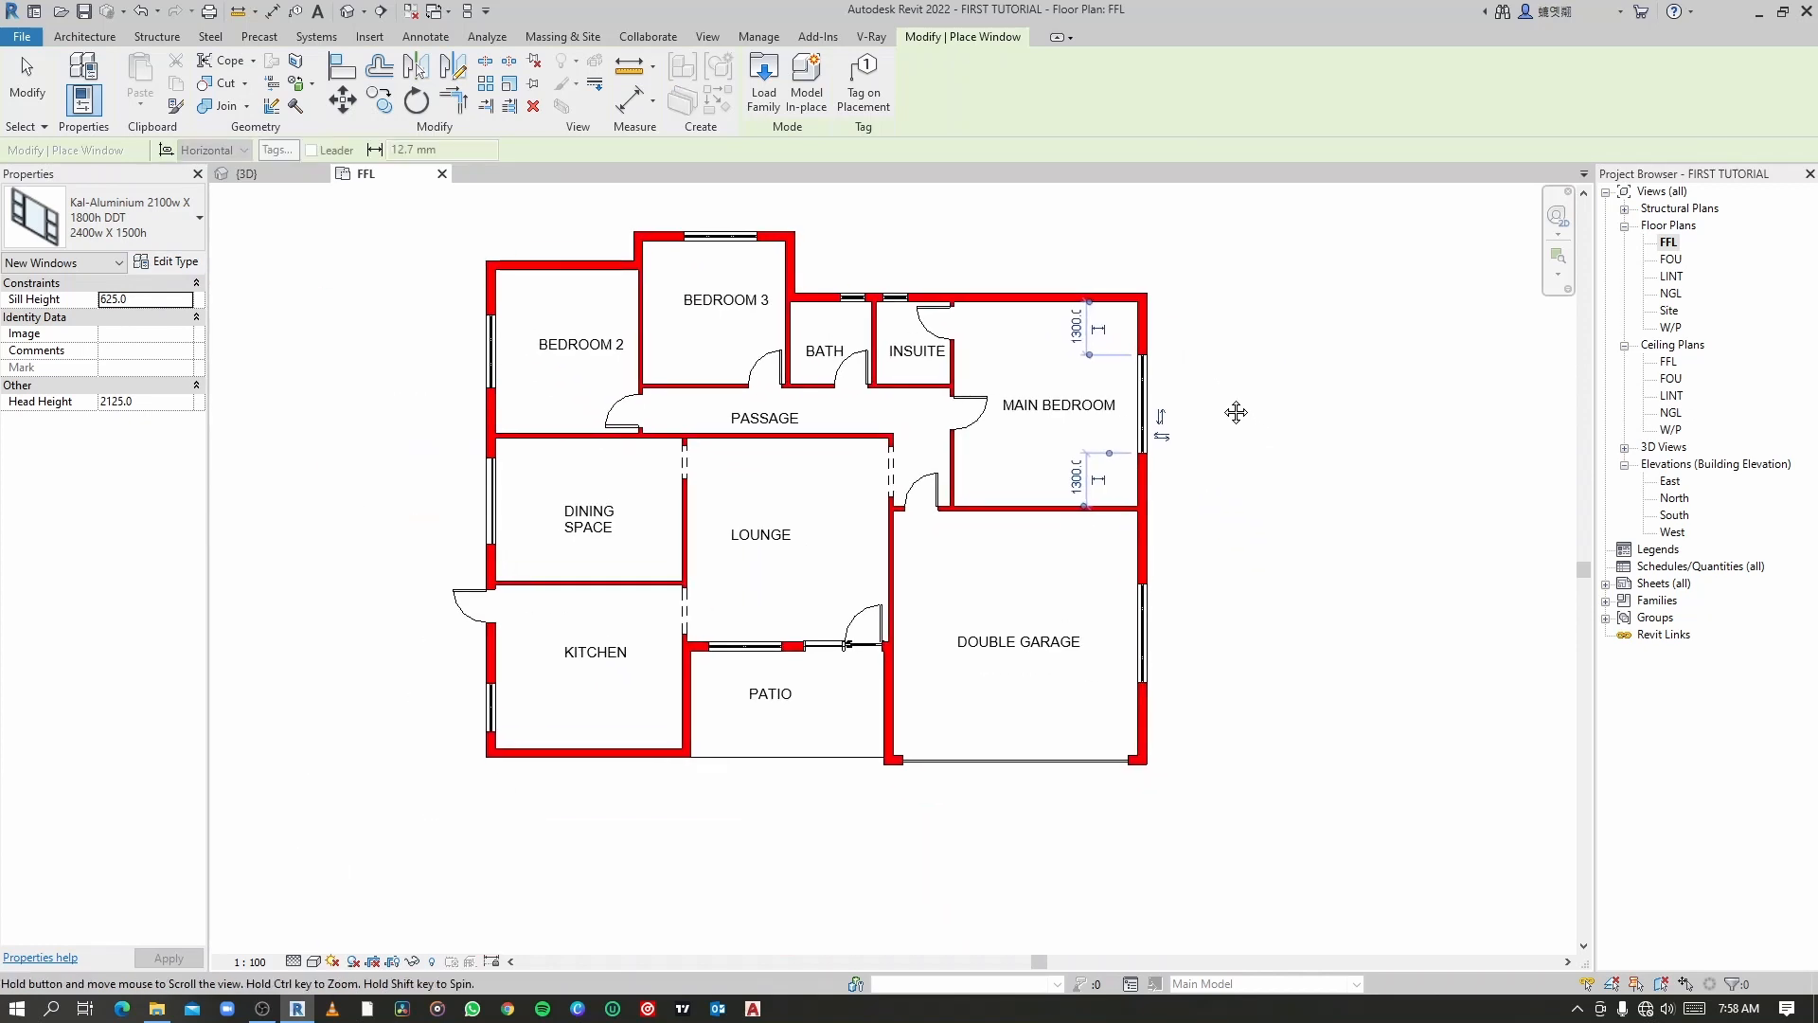
key(Escape)
Step: Inspect the patio entrance, garage front and window openings of the house in the 3D view
scroll(1027, 654, up, 2)
middle_drag(980, 725, 1102, 597)
click(348, 12)
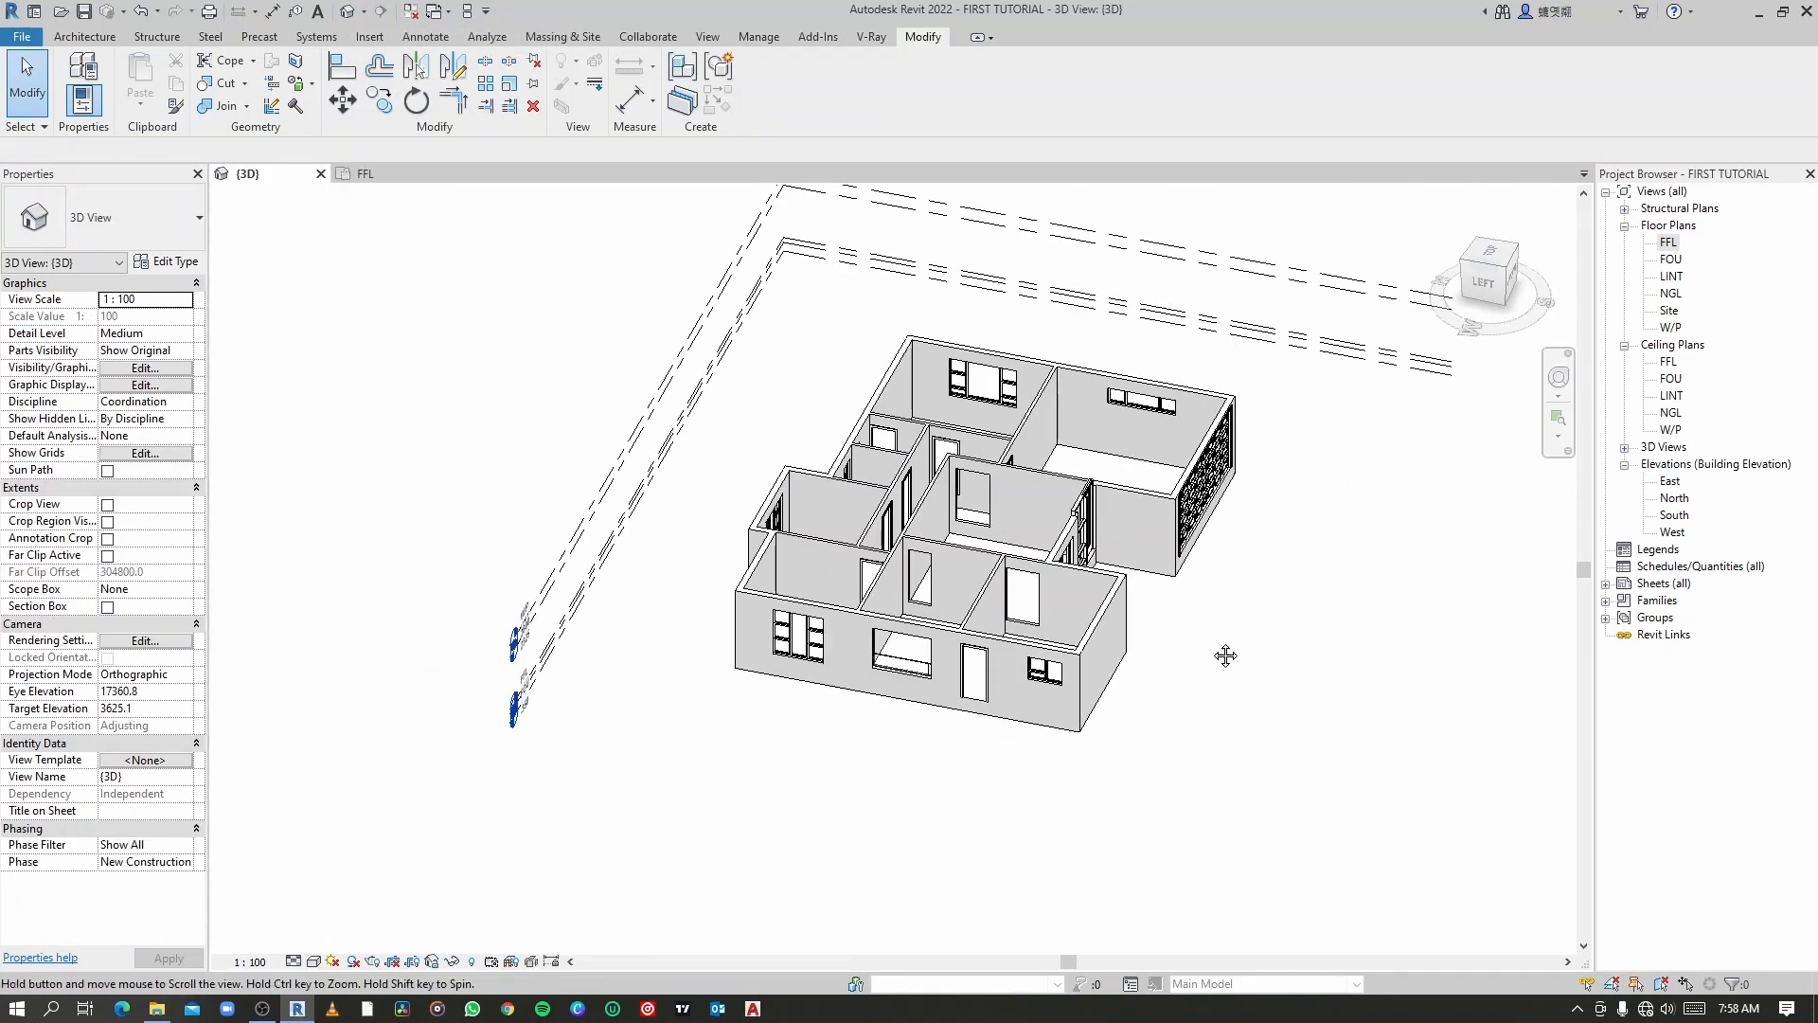
shift+middle_drag(1218, 642, 1021, 623)
scroll(1022, 622, up, 5)
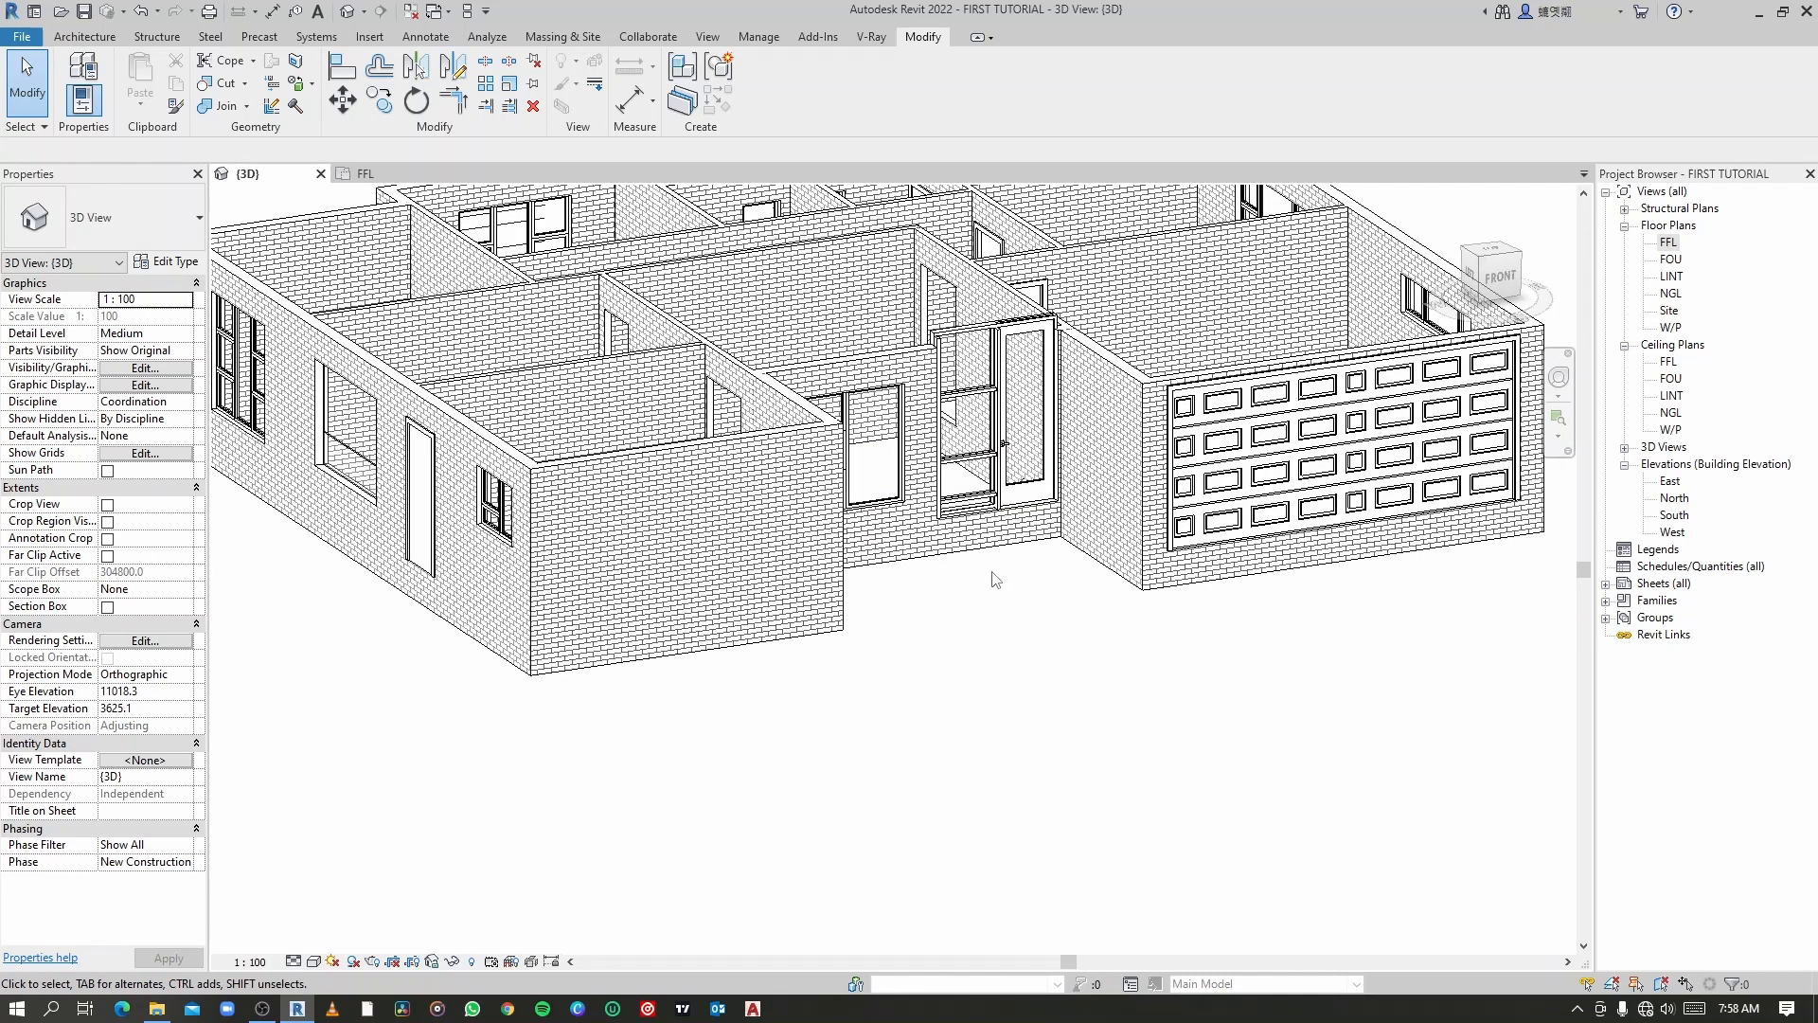
Step: Change the patio entrance's sidelight door to the 36" x 94" W-G on HM type of the Door_with_Sidelight_-_Instance_parameters_8544j family
click(966, 398)
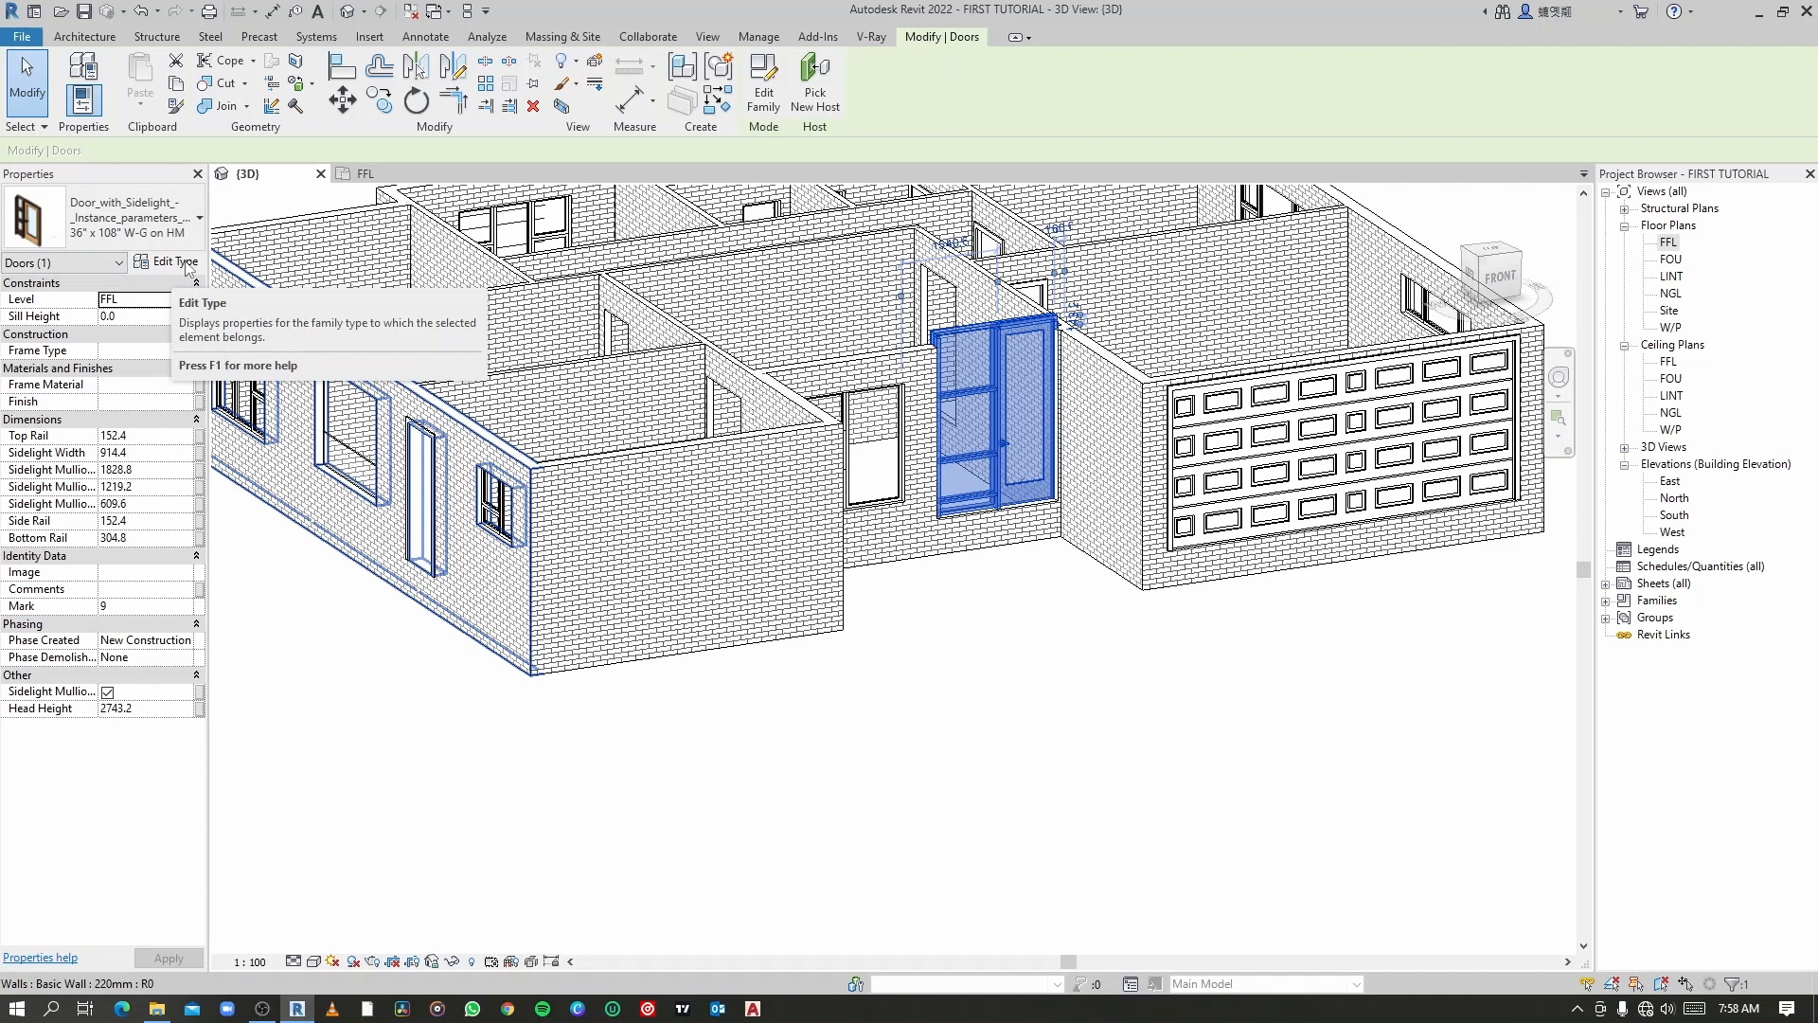
click(198, 227)
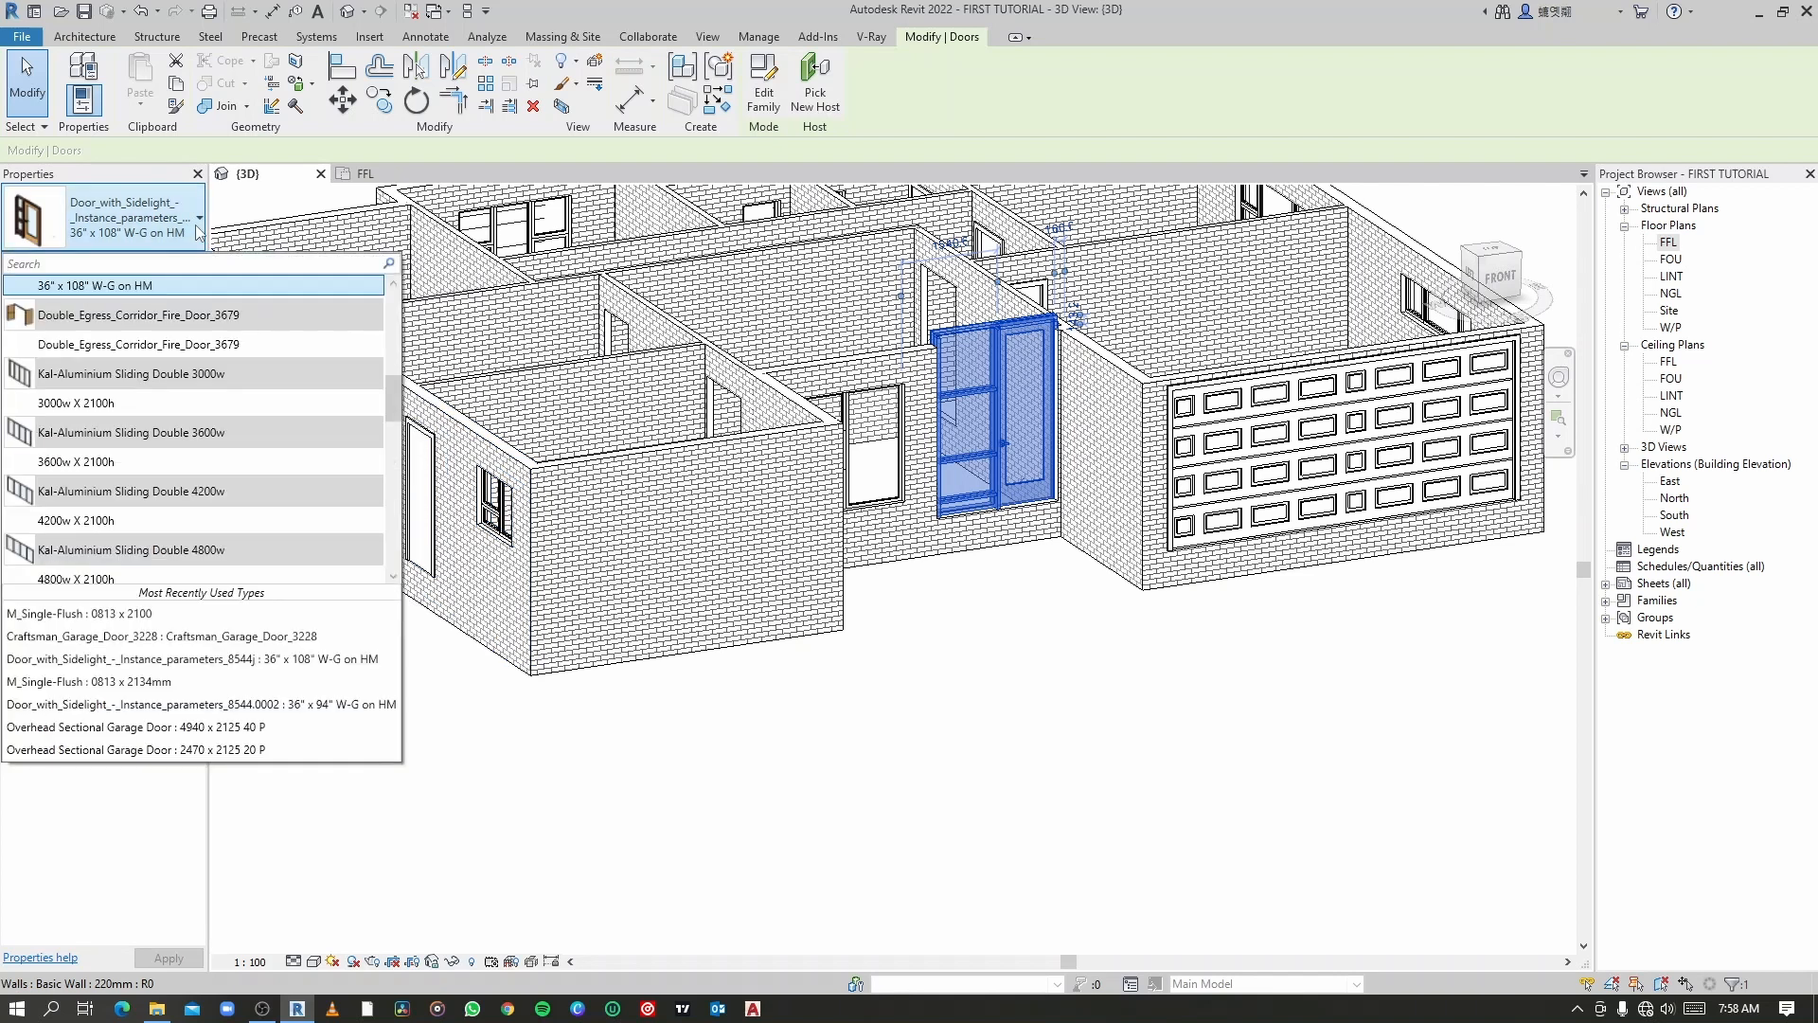
scroll(114, 400, up, 1)
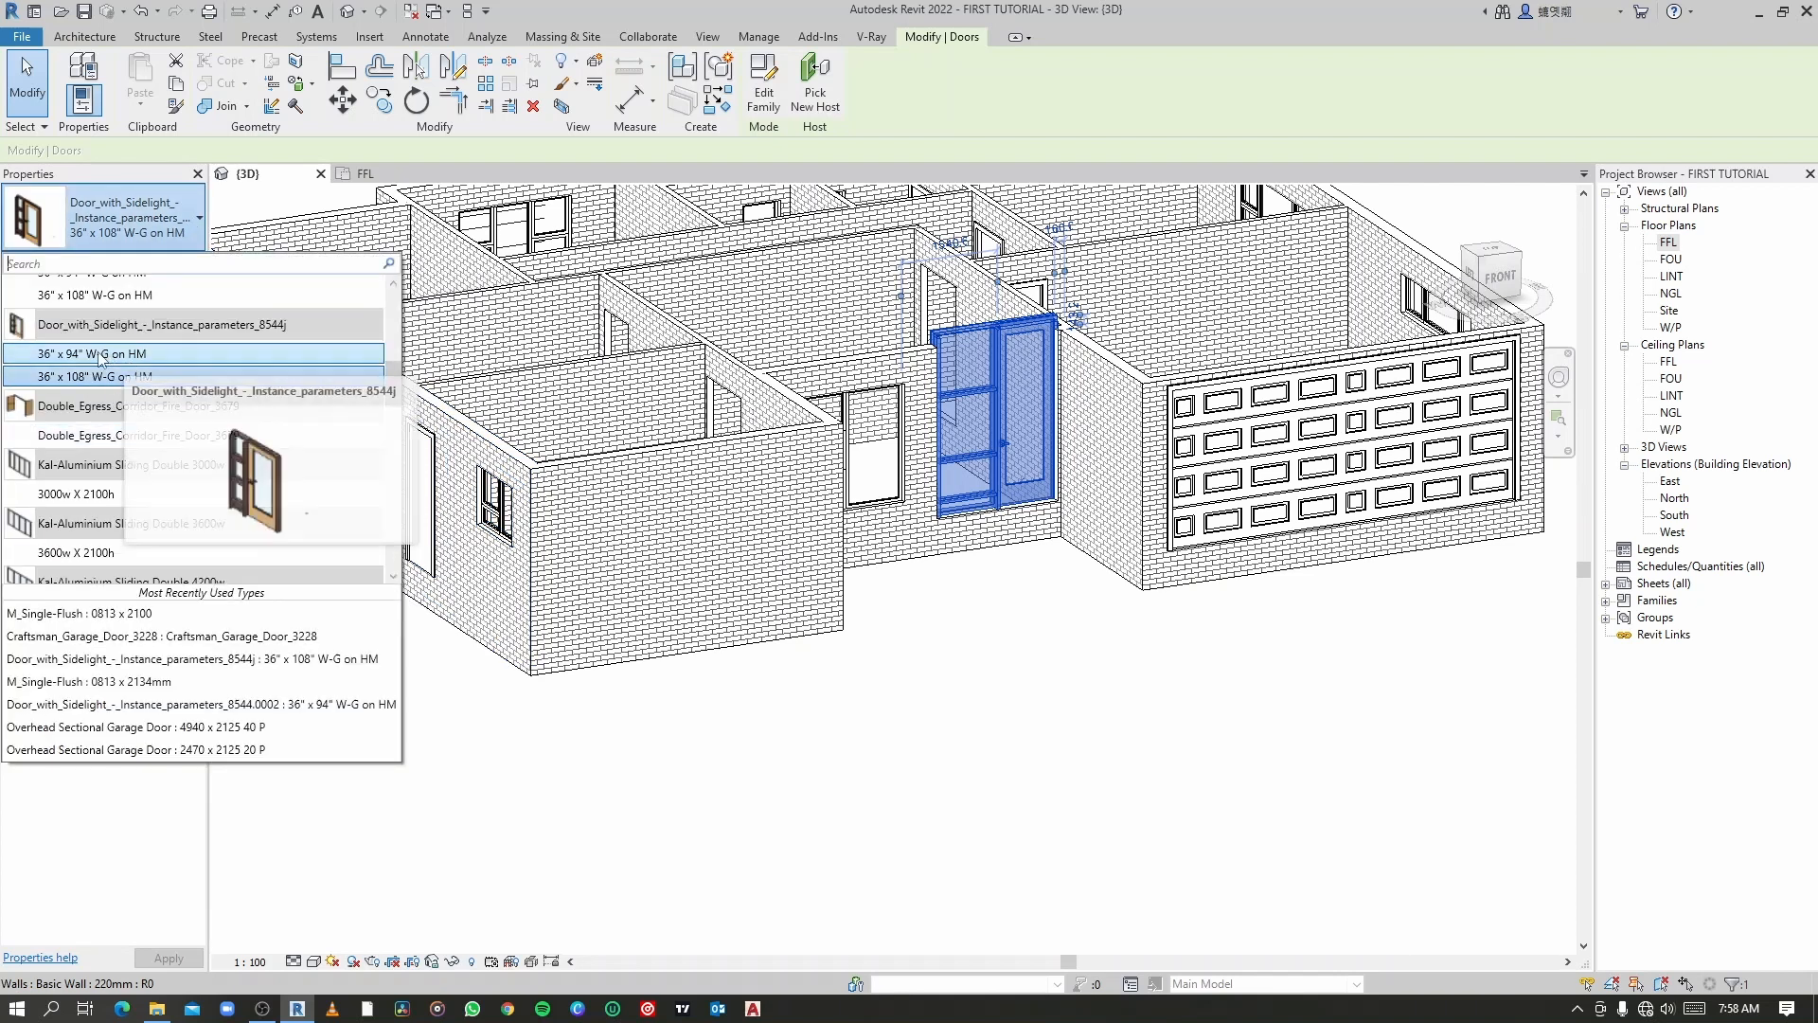
click(95, 354)
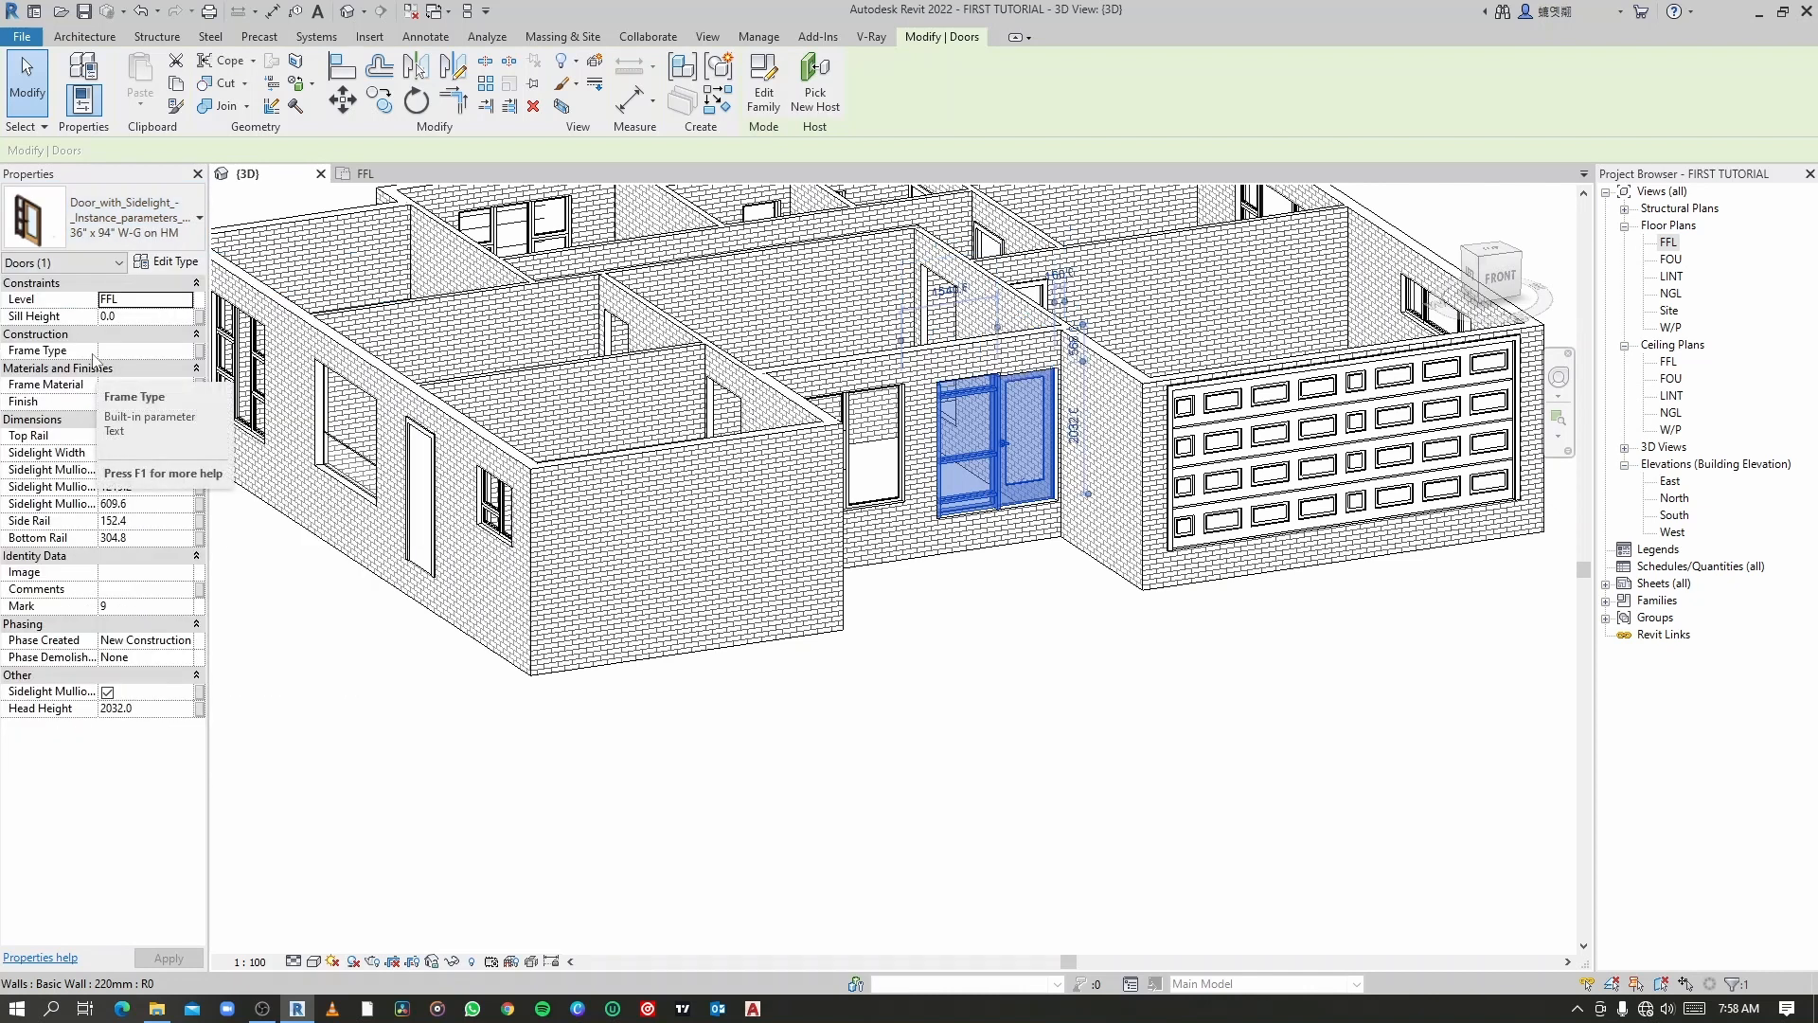
click(383, 788)
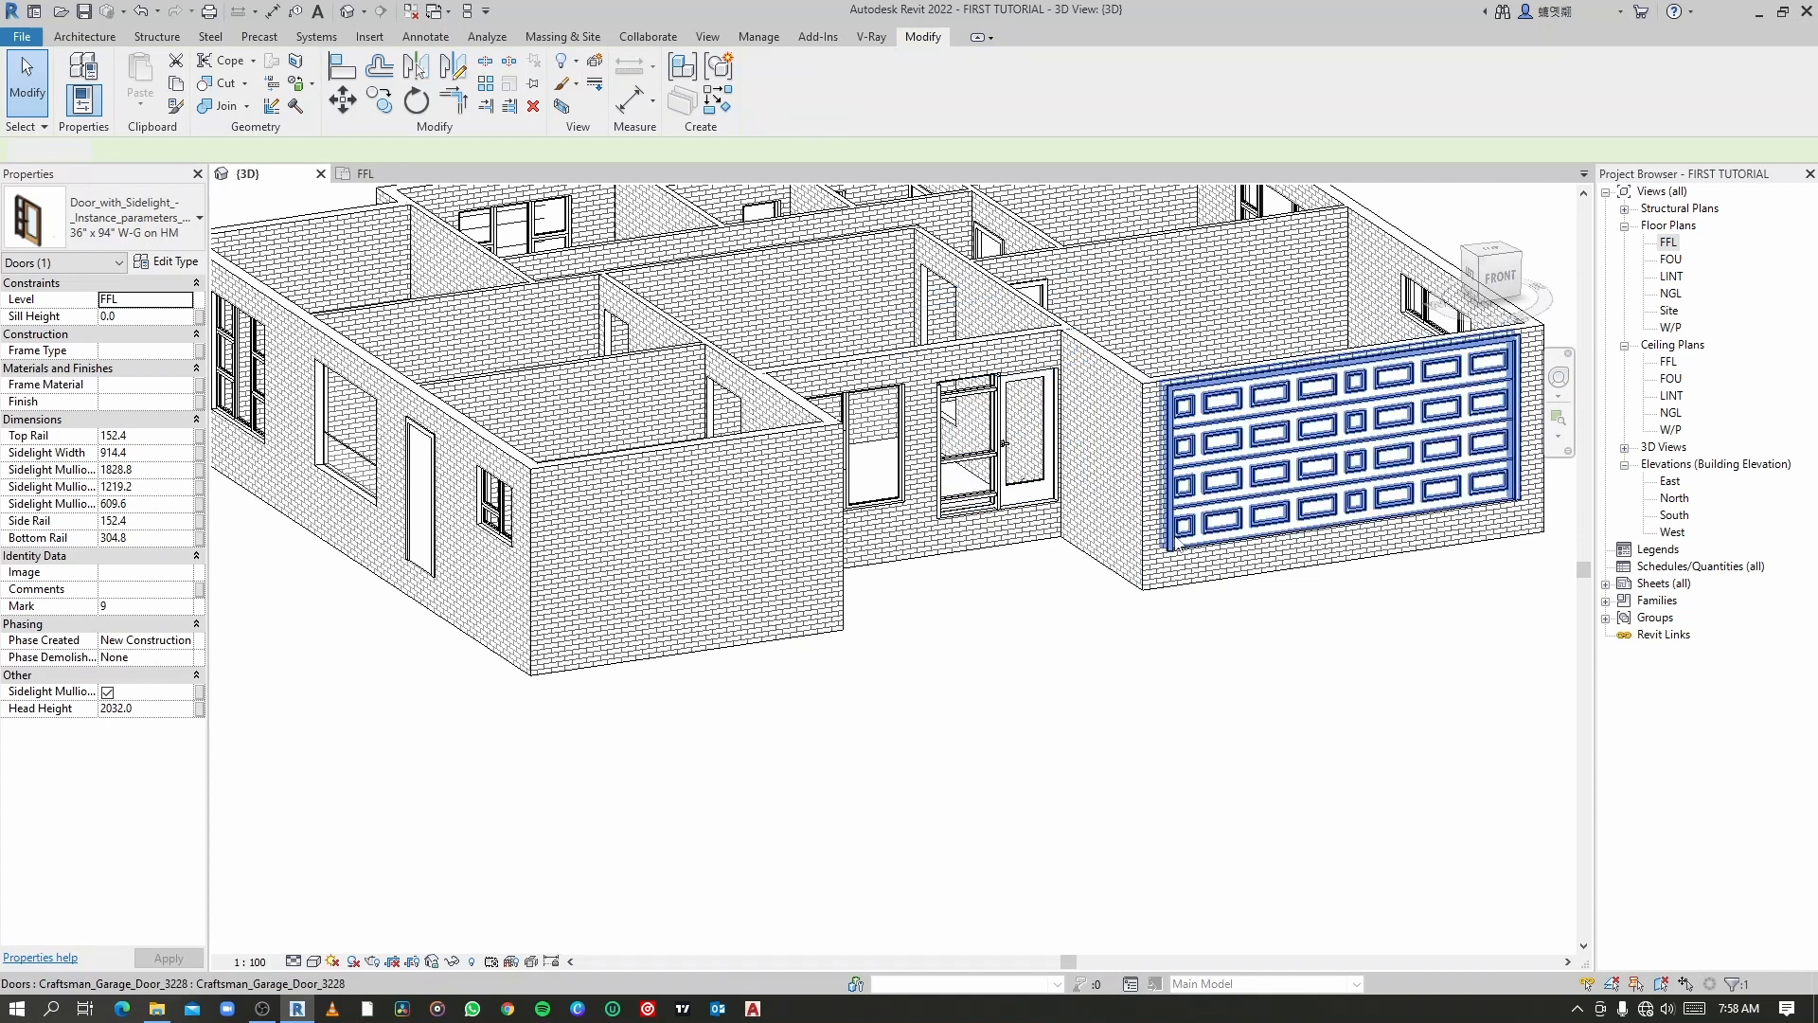
Step: Set the height of the Craftsman_Garage_Door_3228 type to 2125 mm in the garage door's type properties
click(1271, 433)
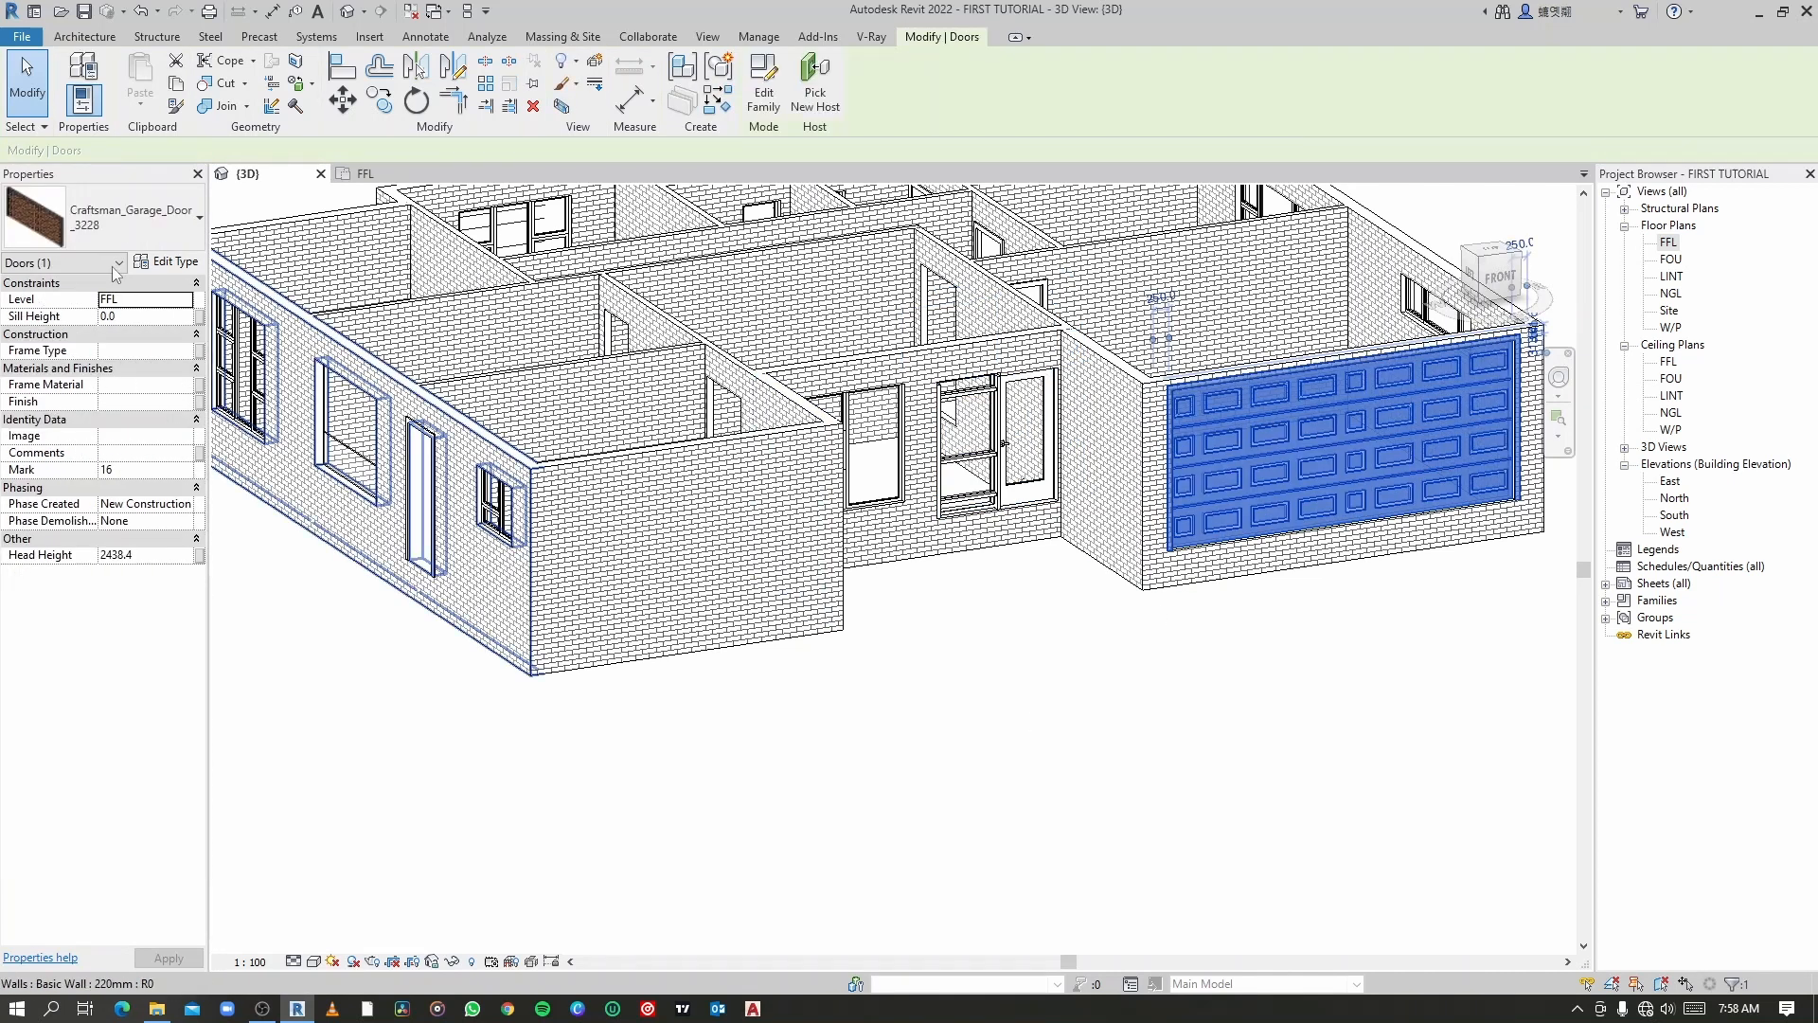
click(176, 263)
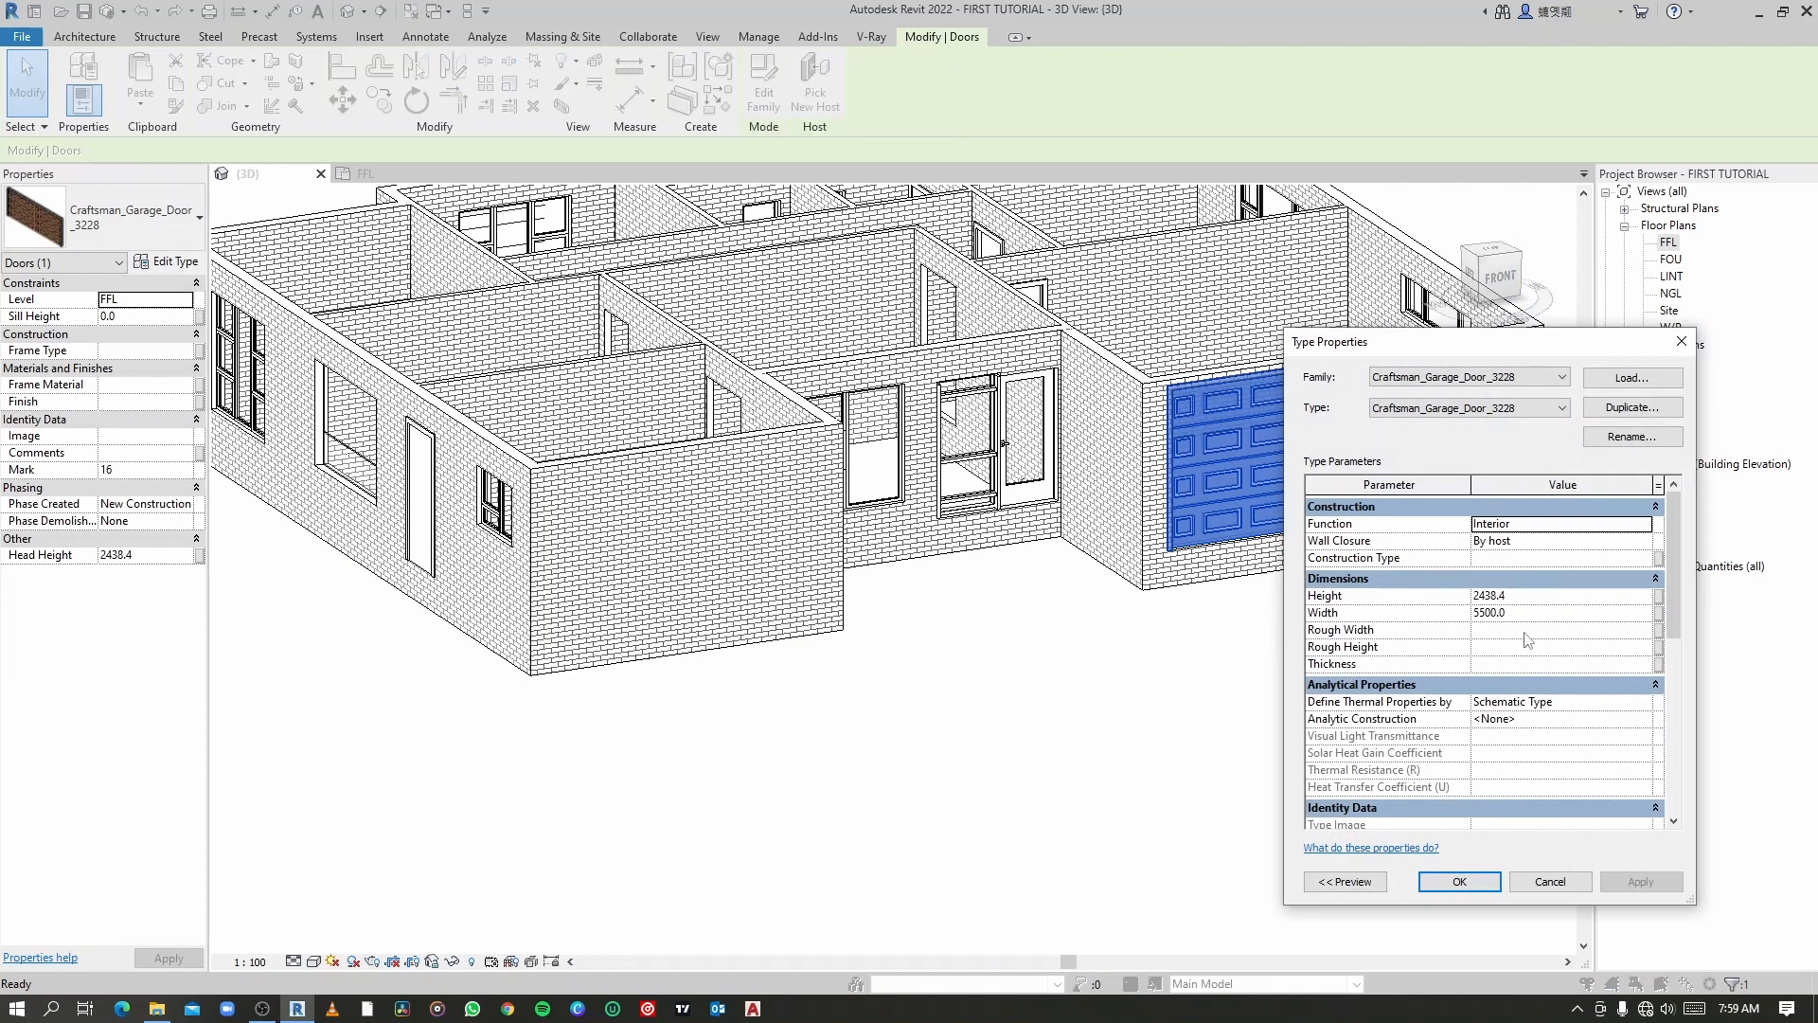
click(1539, 596)
text(2125)
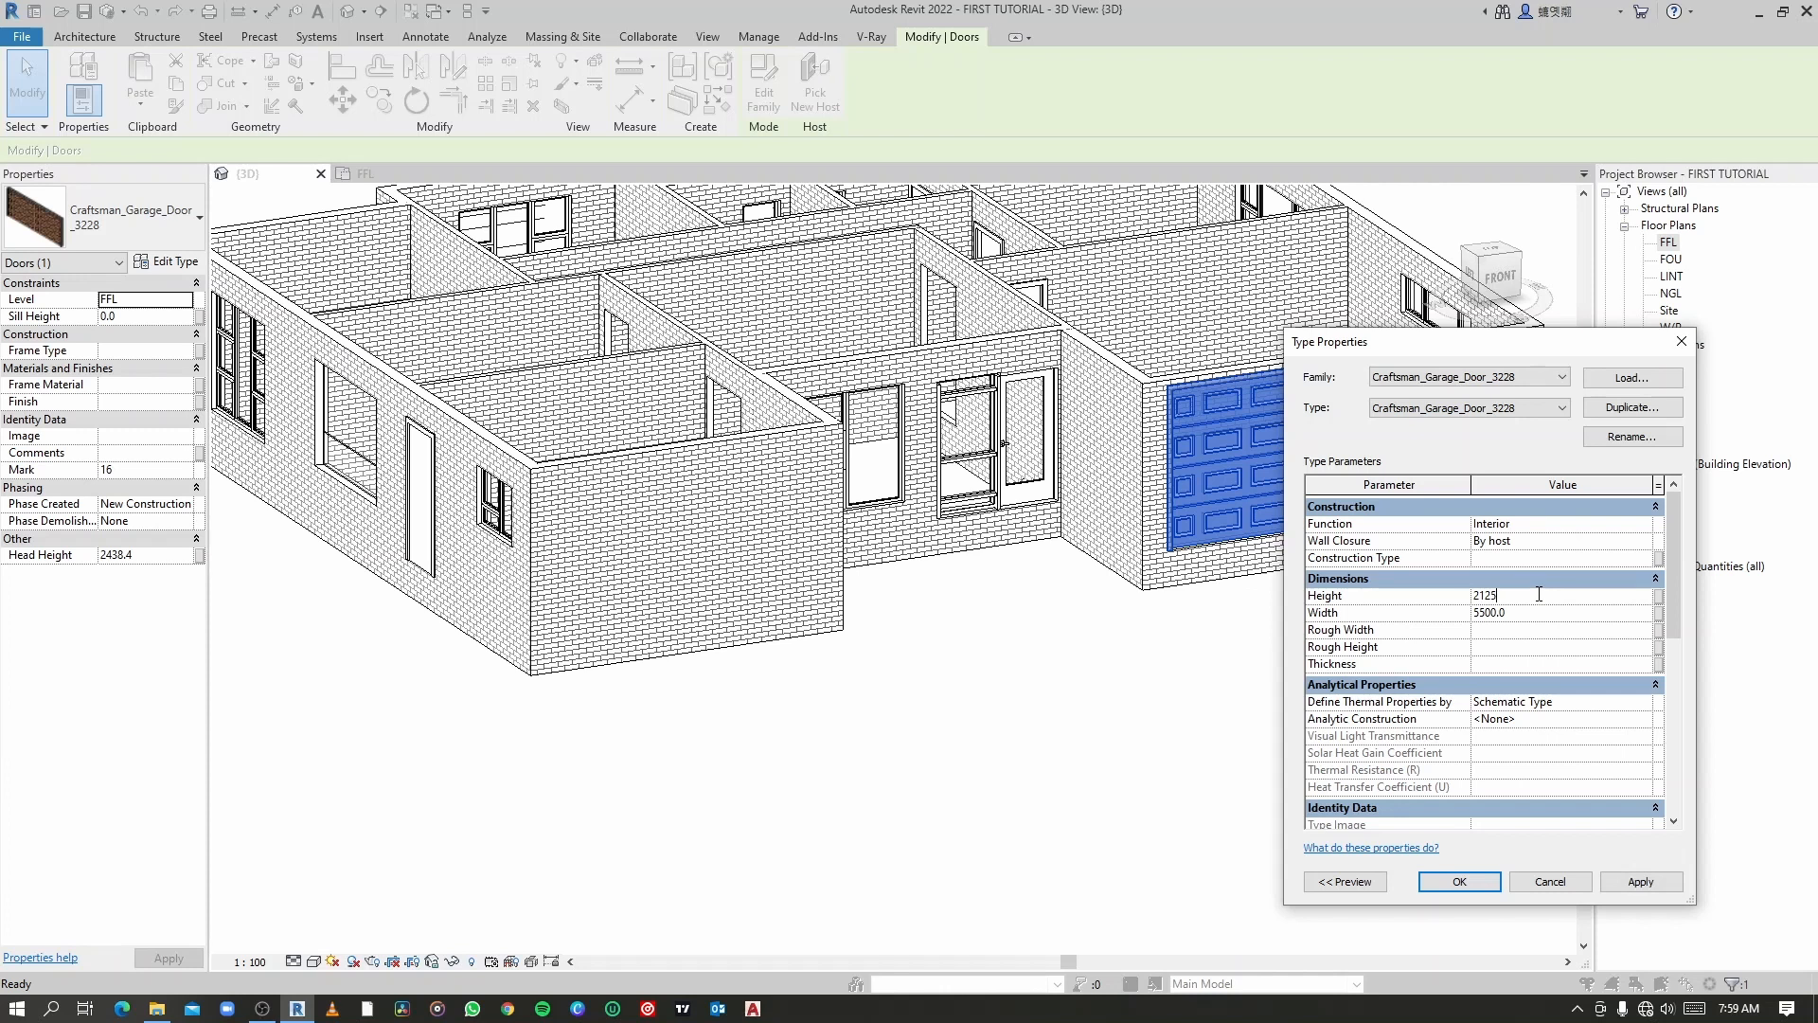
click(1644, 882)
click(1460, 882)
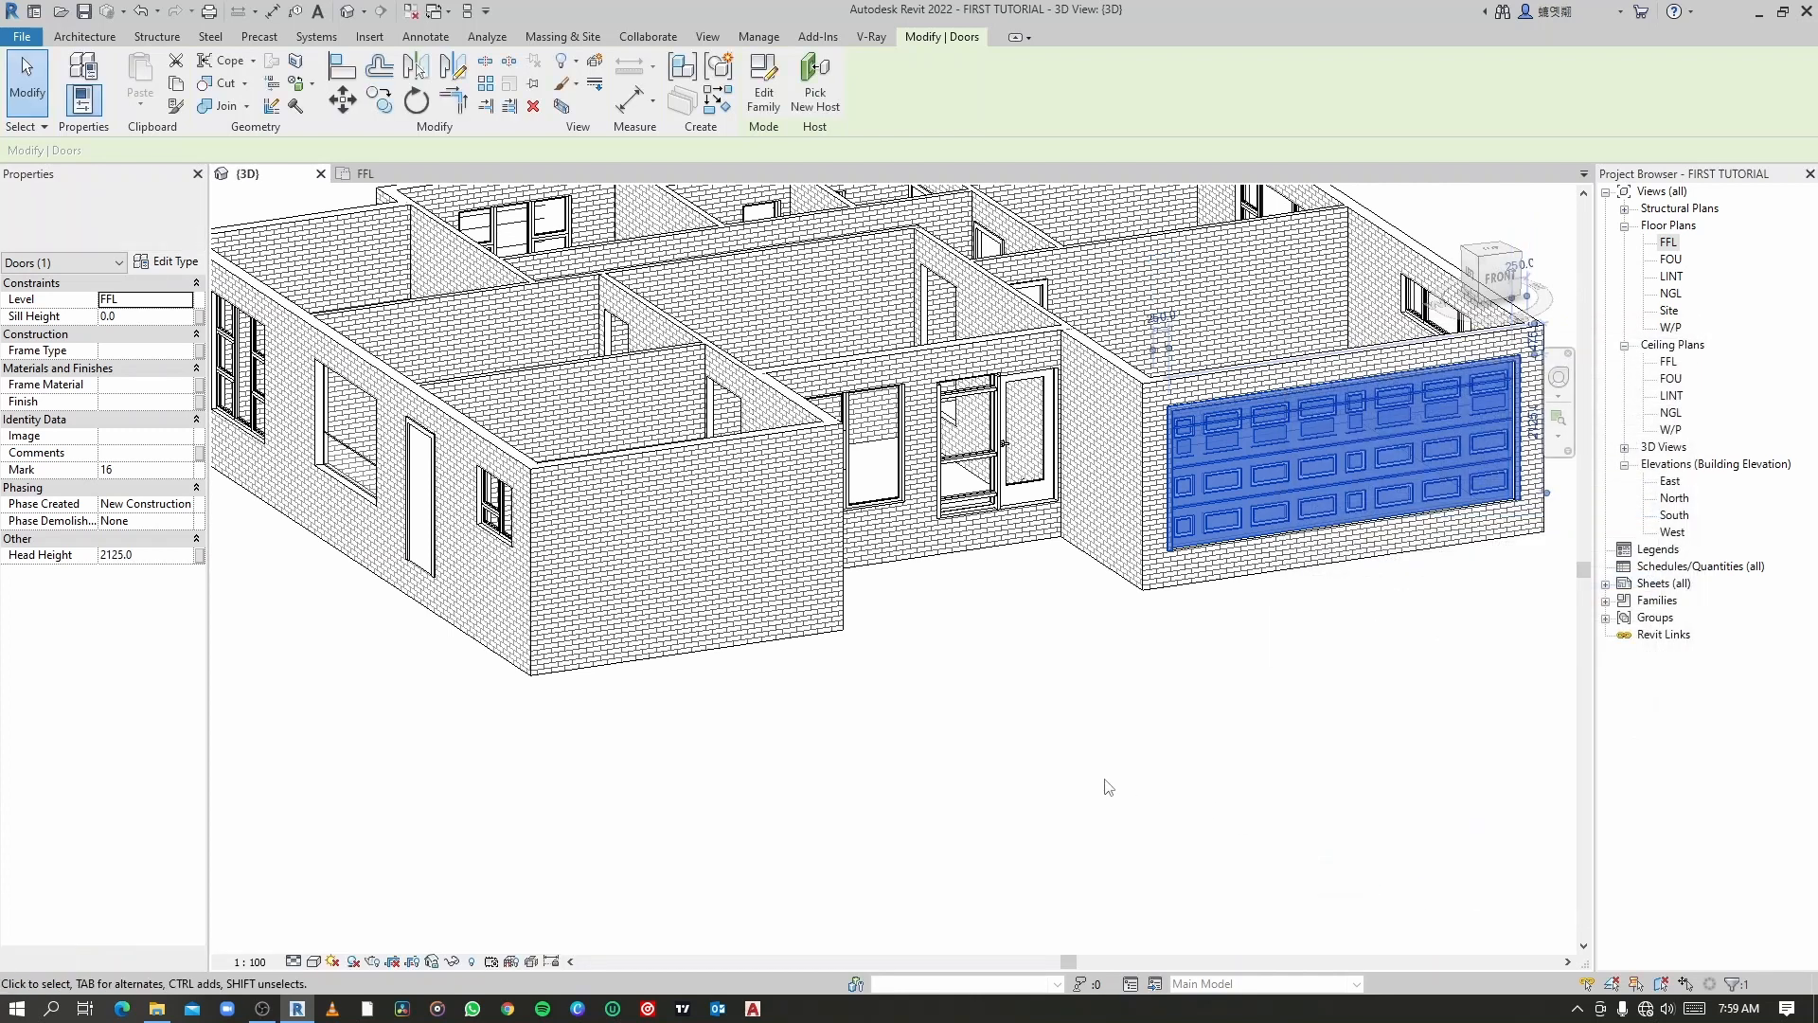
click(1108, 787)
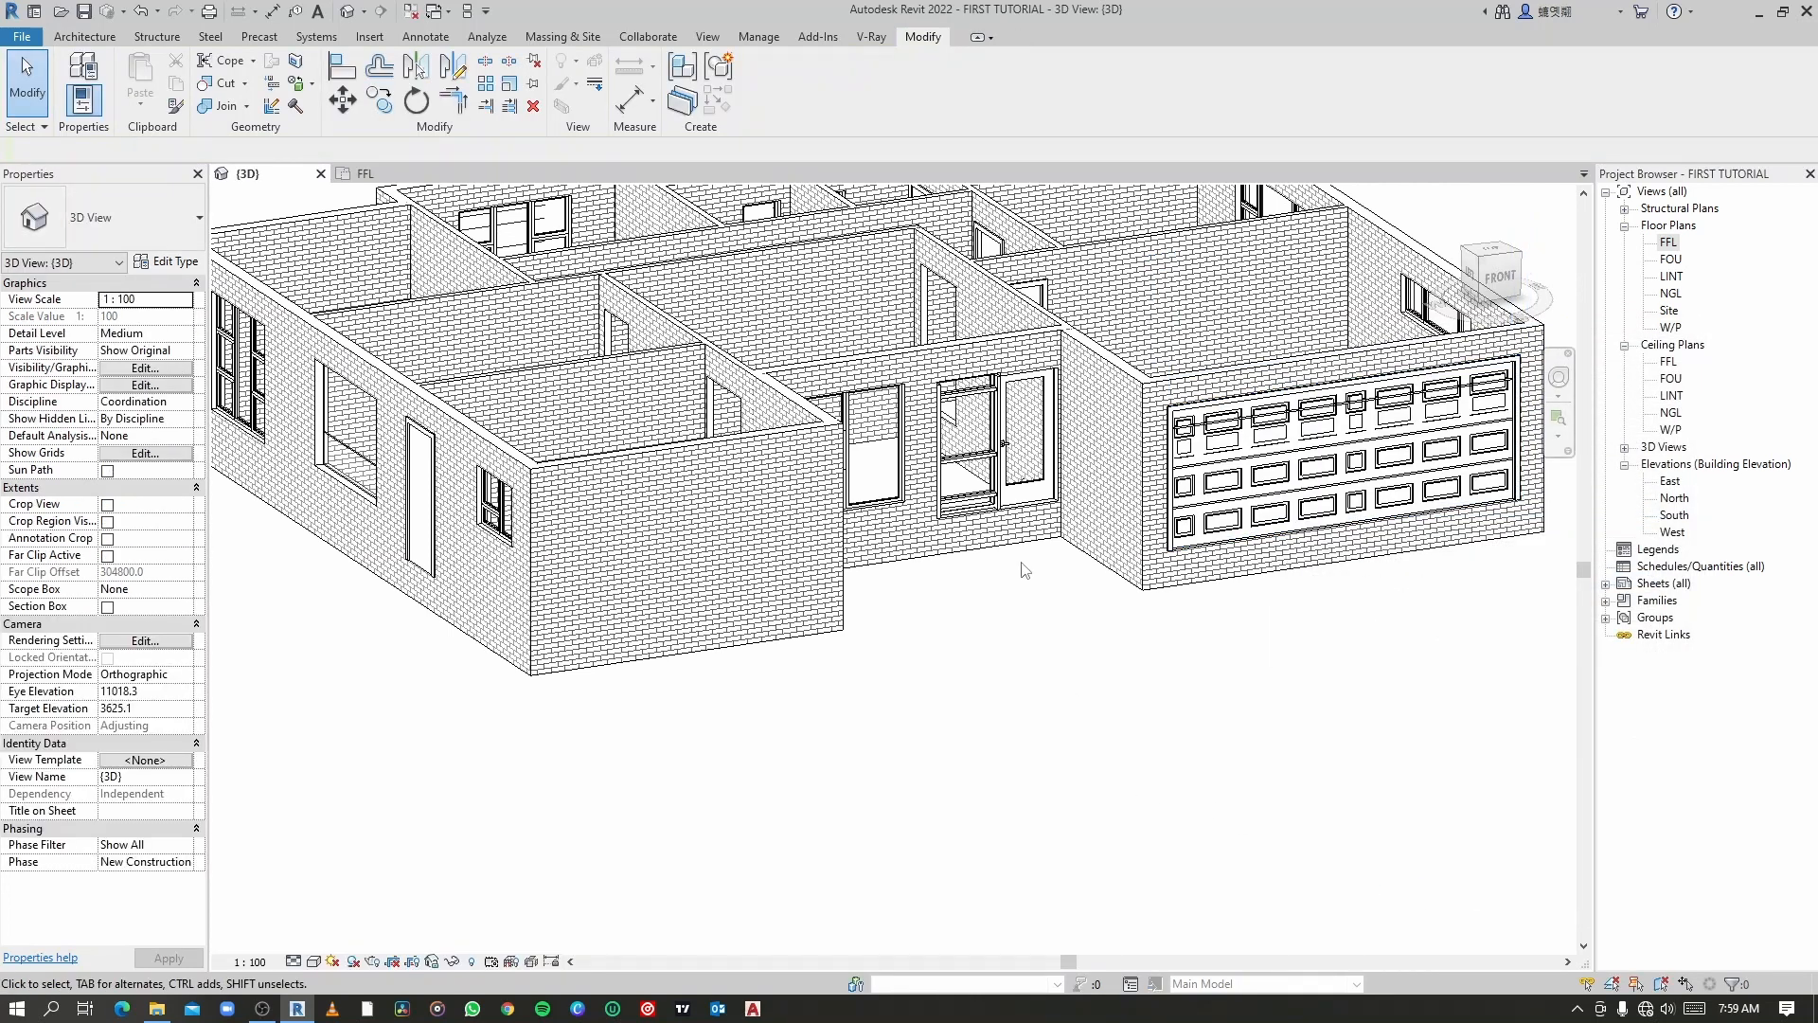
Step: Examine the whole house model from the back and left sides in 3D to check its doors and windows
scroll(1023, 570, down, 3)
mouse_move(979, 616)
shift+middle_down()
mouse_move(731, 640)
mouse_move(752, 598)
mouse_move(1153, 662)
mouse_move(1007, 637)
shift+middle_up()
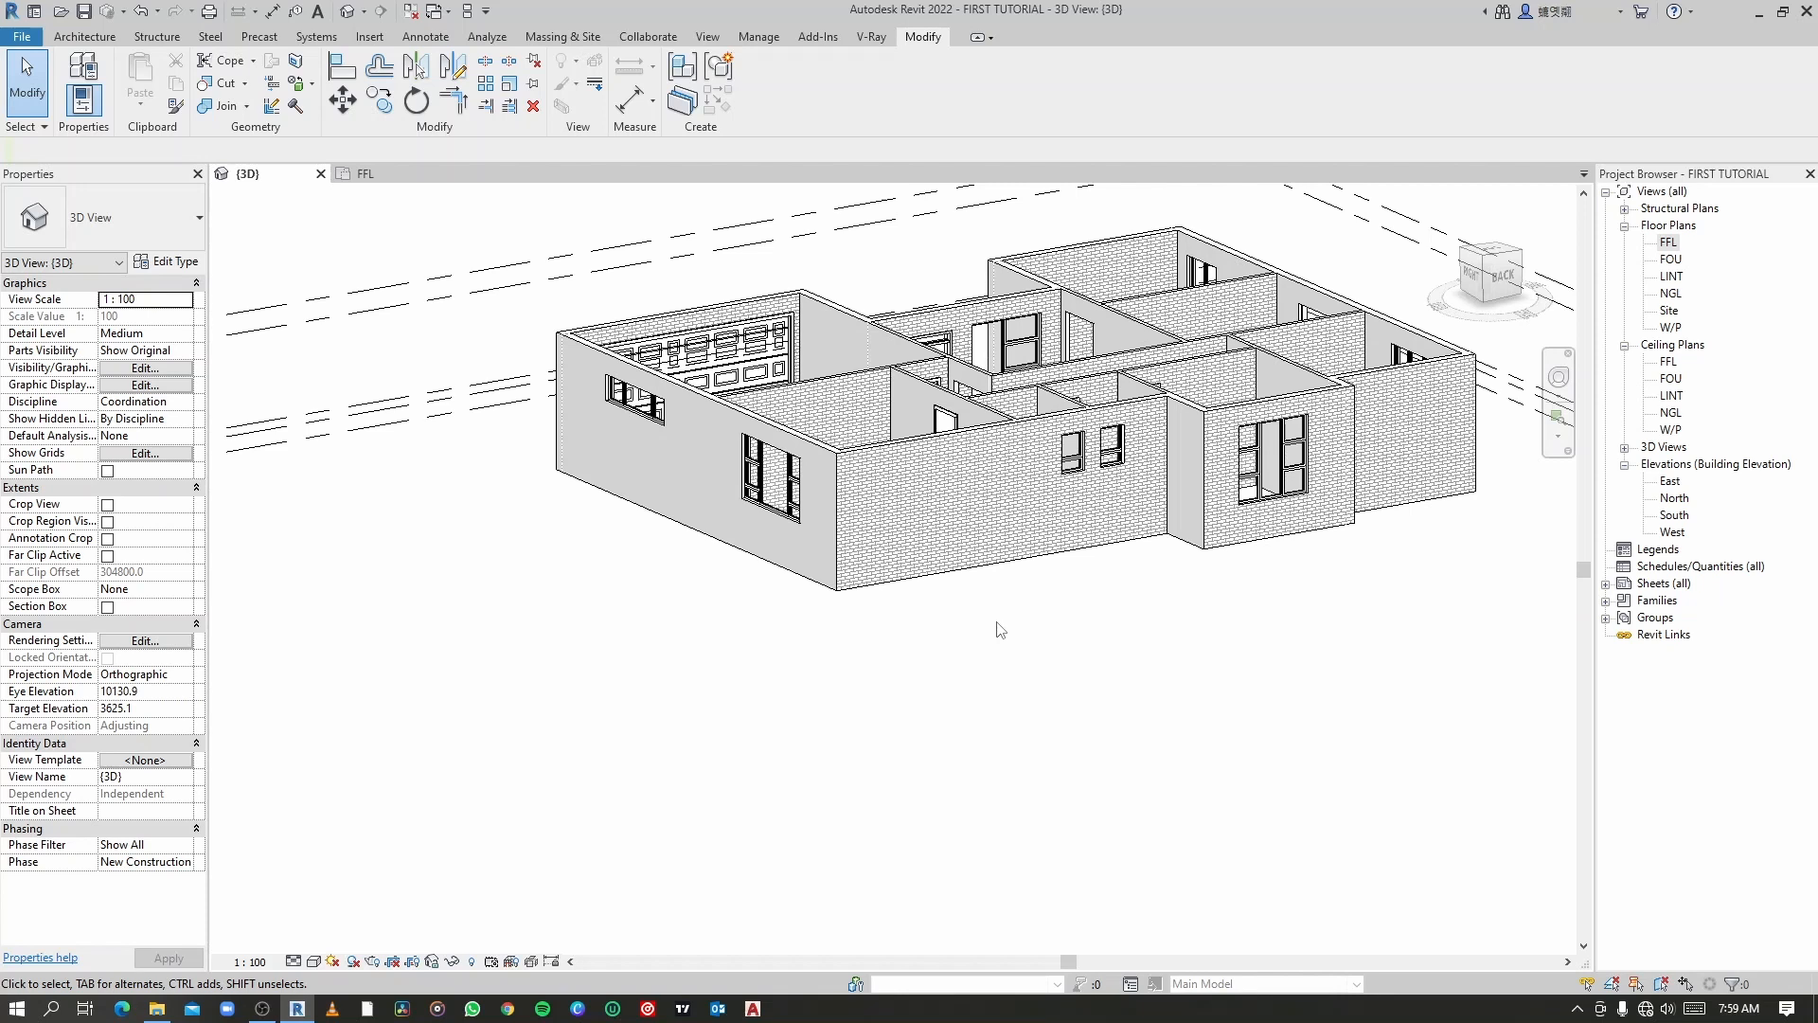
shift+middle_drag(1001, 630, 758, 641)
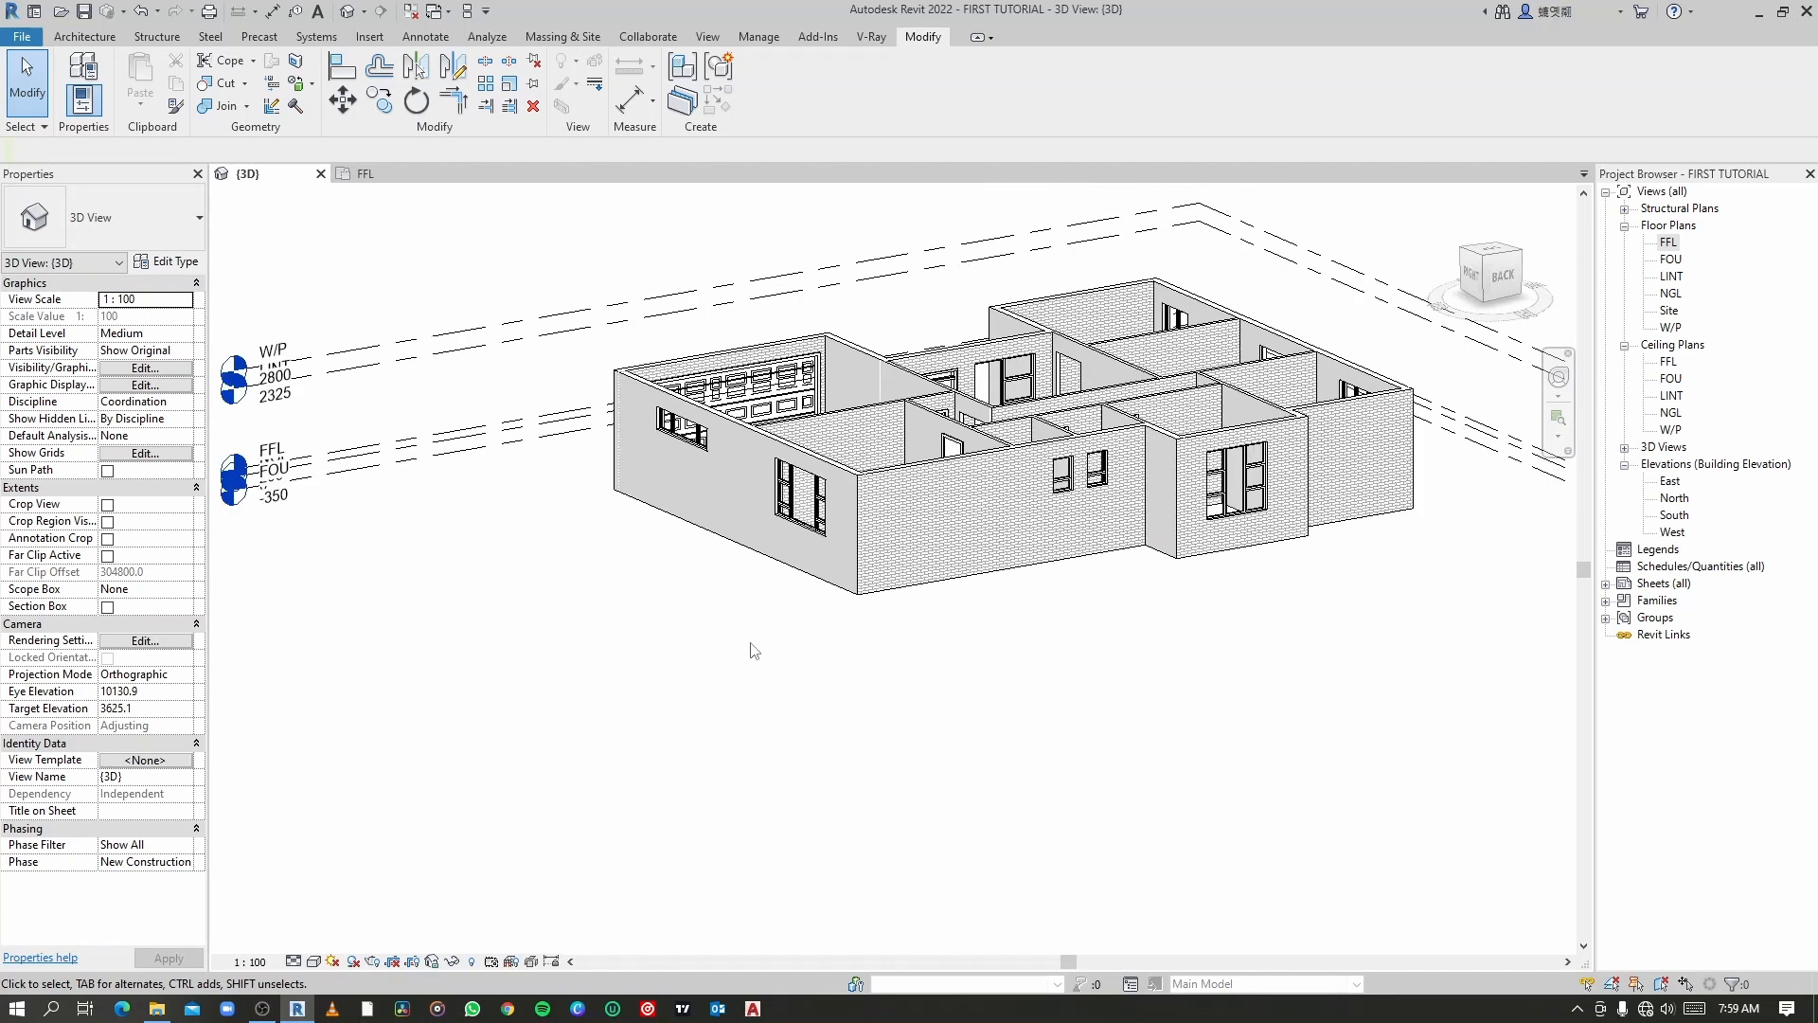
mouse_move(751, 642)
shift+middle_down()
mouse_move(945, 683)
mouse_move(956, 720)
mouse_move(906, 684)
mouse_move(1049, 676)
mouse_move(1059, 650)
mouse_move(1188, 650)
mouse_move(1278, 730)
mouse_move(1250, 617)
mouse_move(1276, 743)
shift+middle_up()
scroll(1276, 742, up, 1)
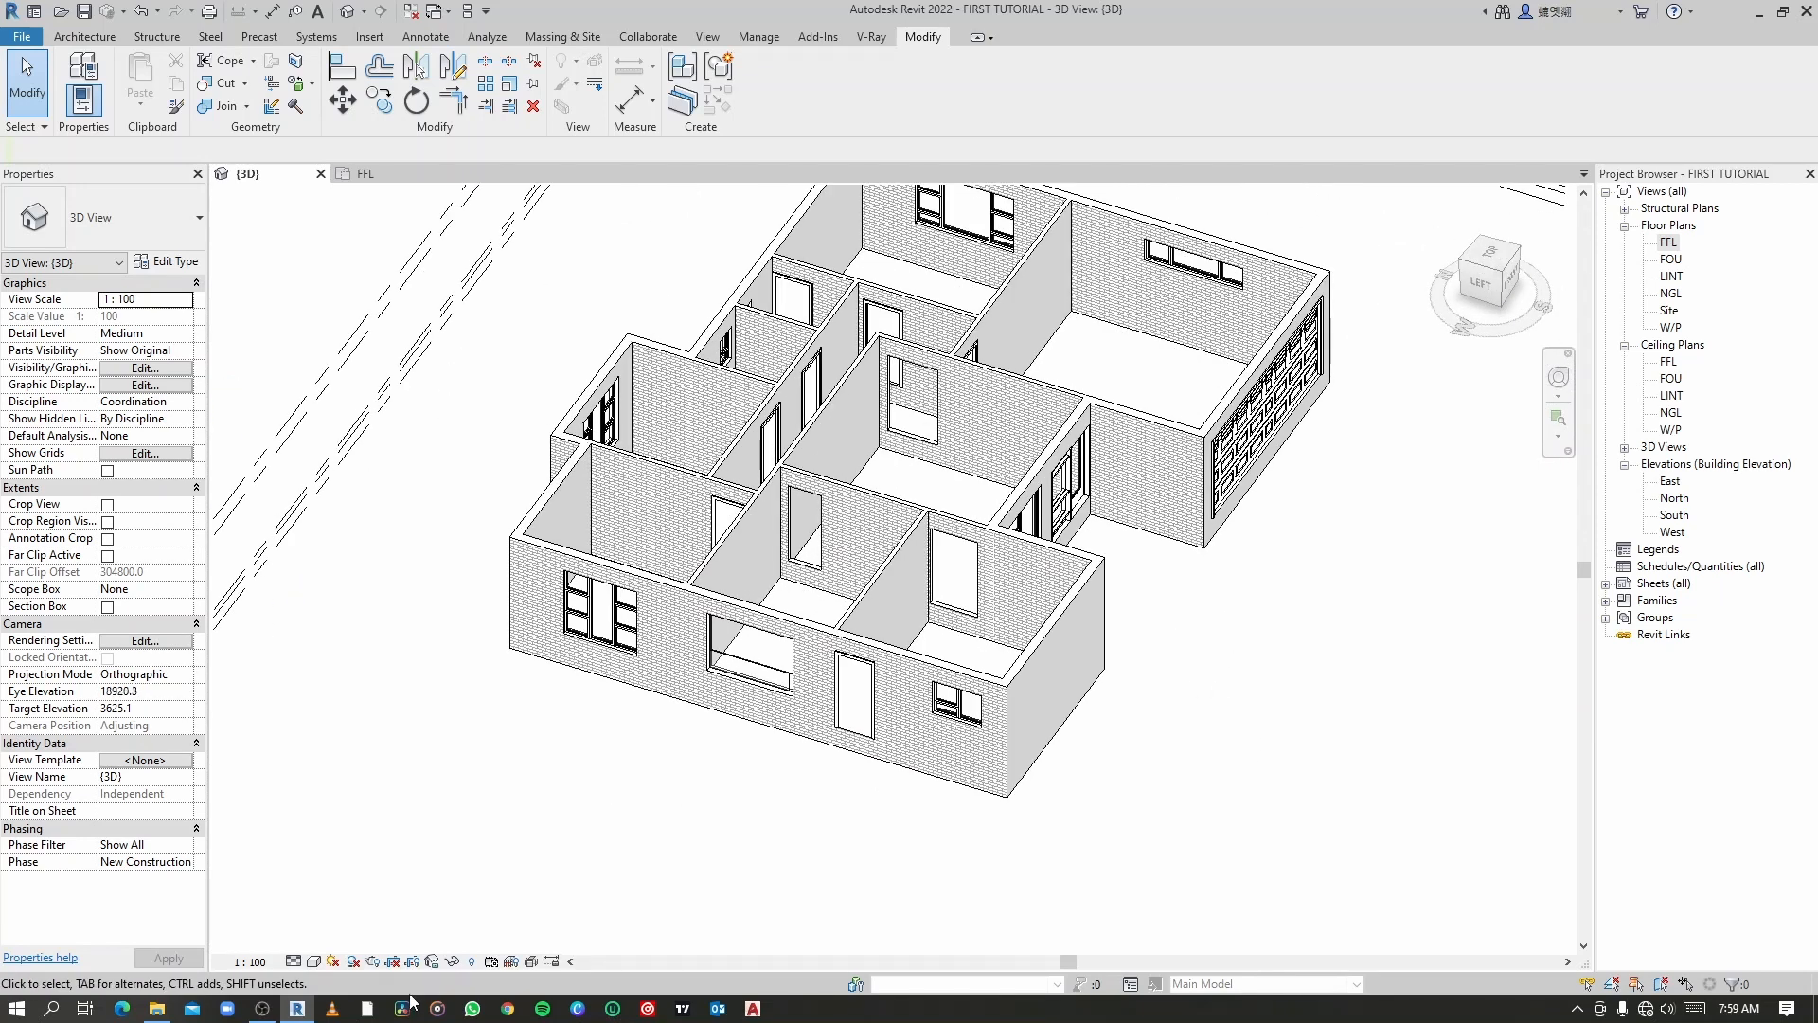
click(262, 1008)
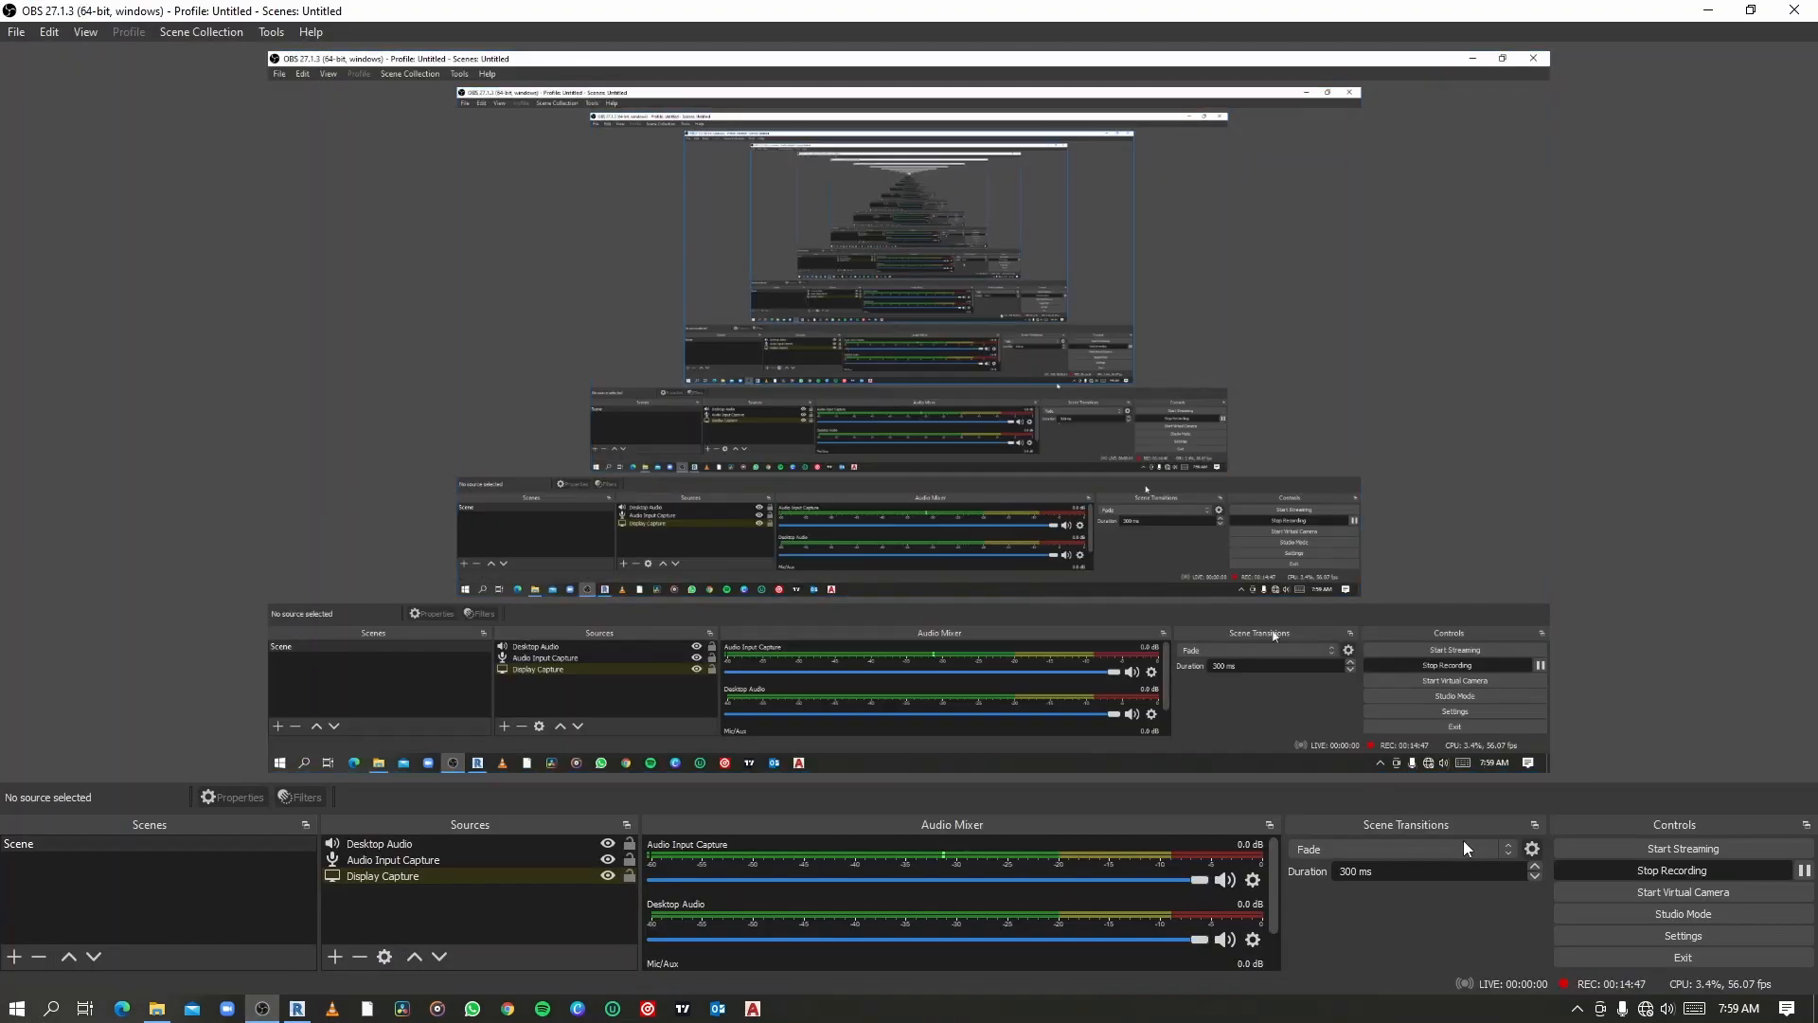